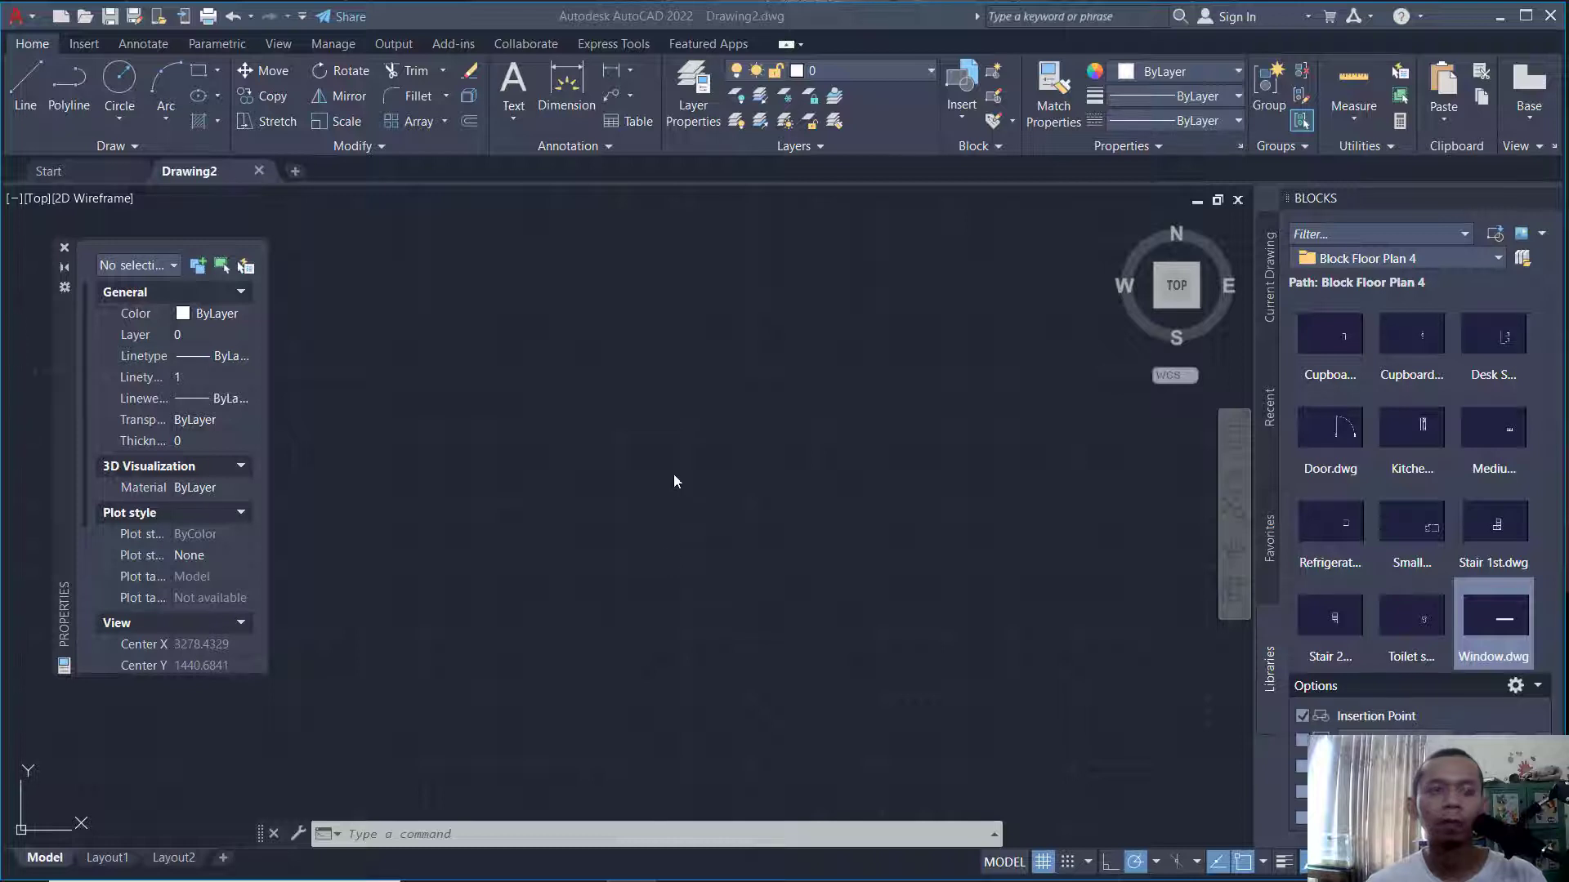
Draw the room outline's left side 5000 long downward and its bottom side 3000 long to the right with the Line command.
click(674, 475)
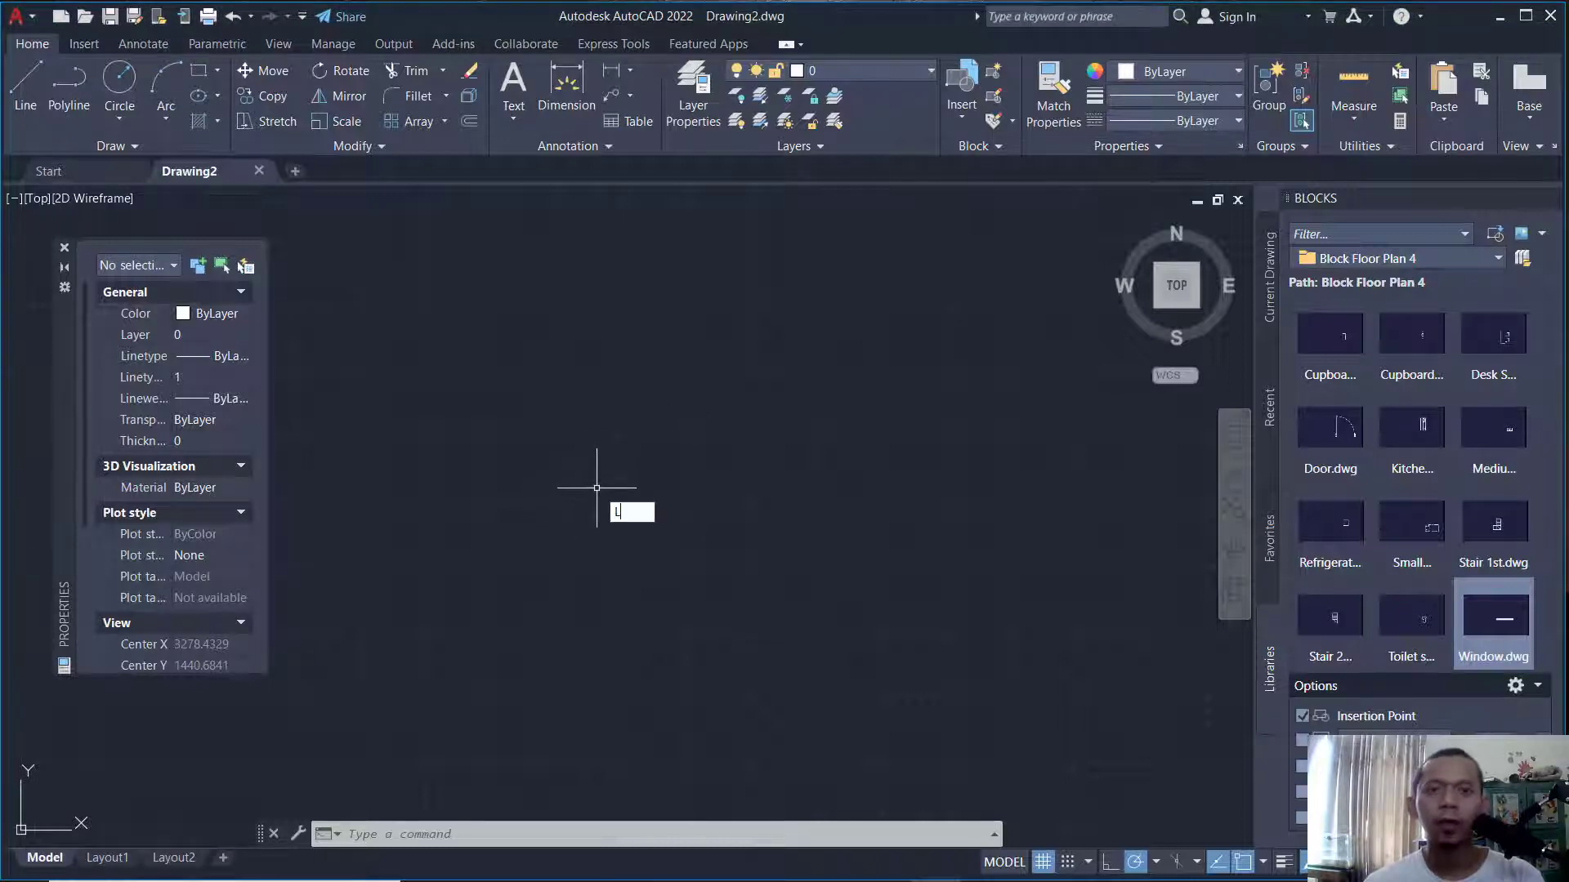
text(L)
key(Return)
click(476, 309)
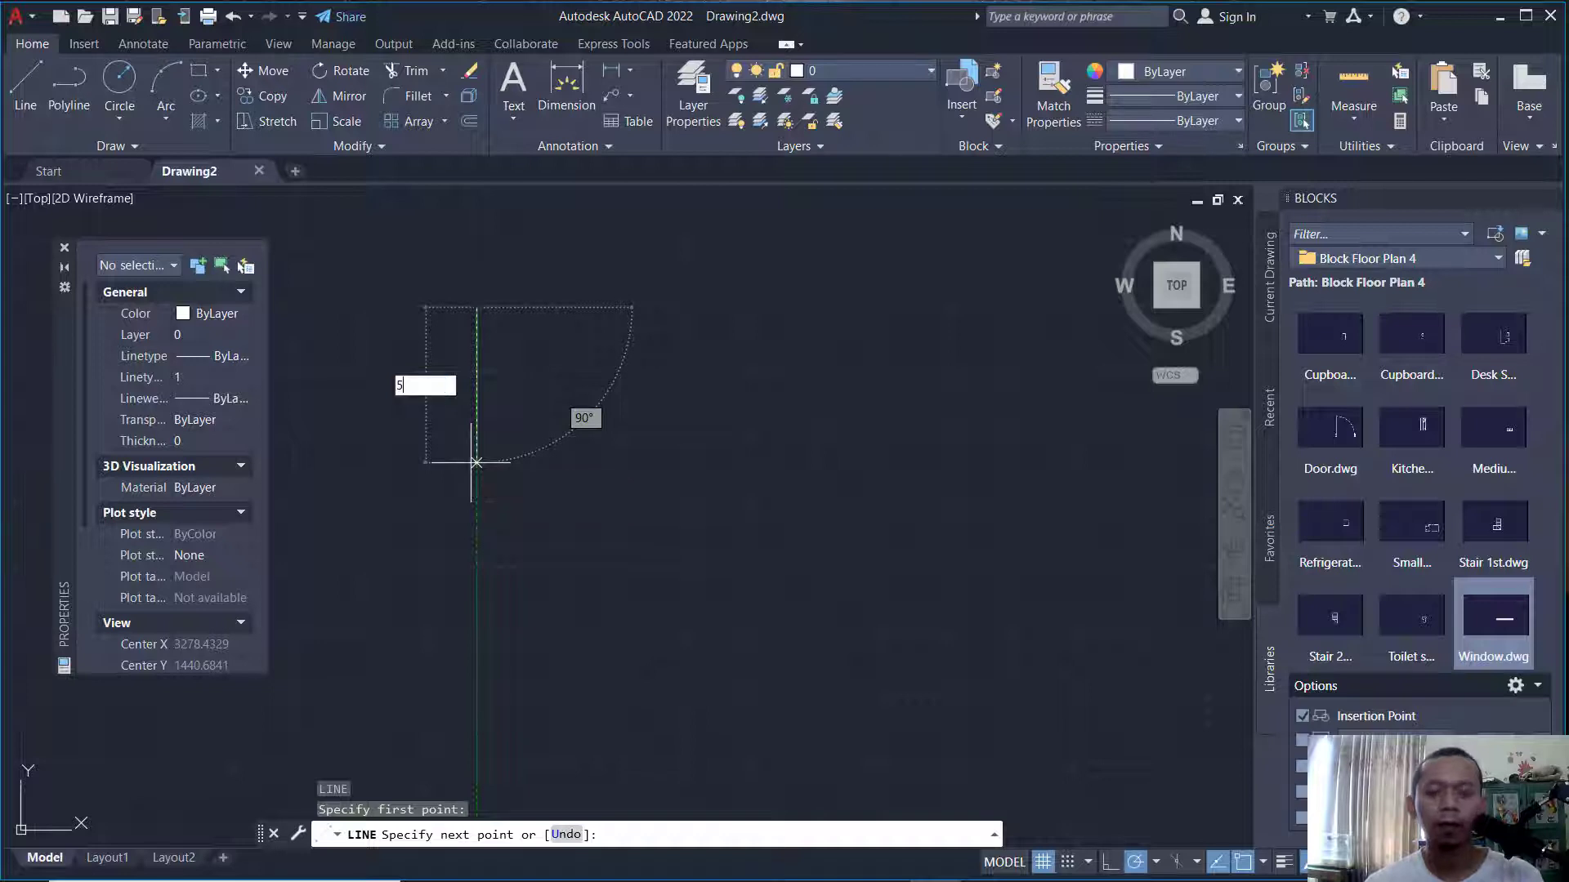
key(Return)
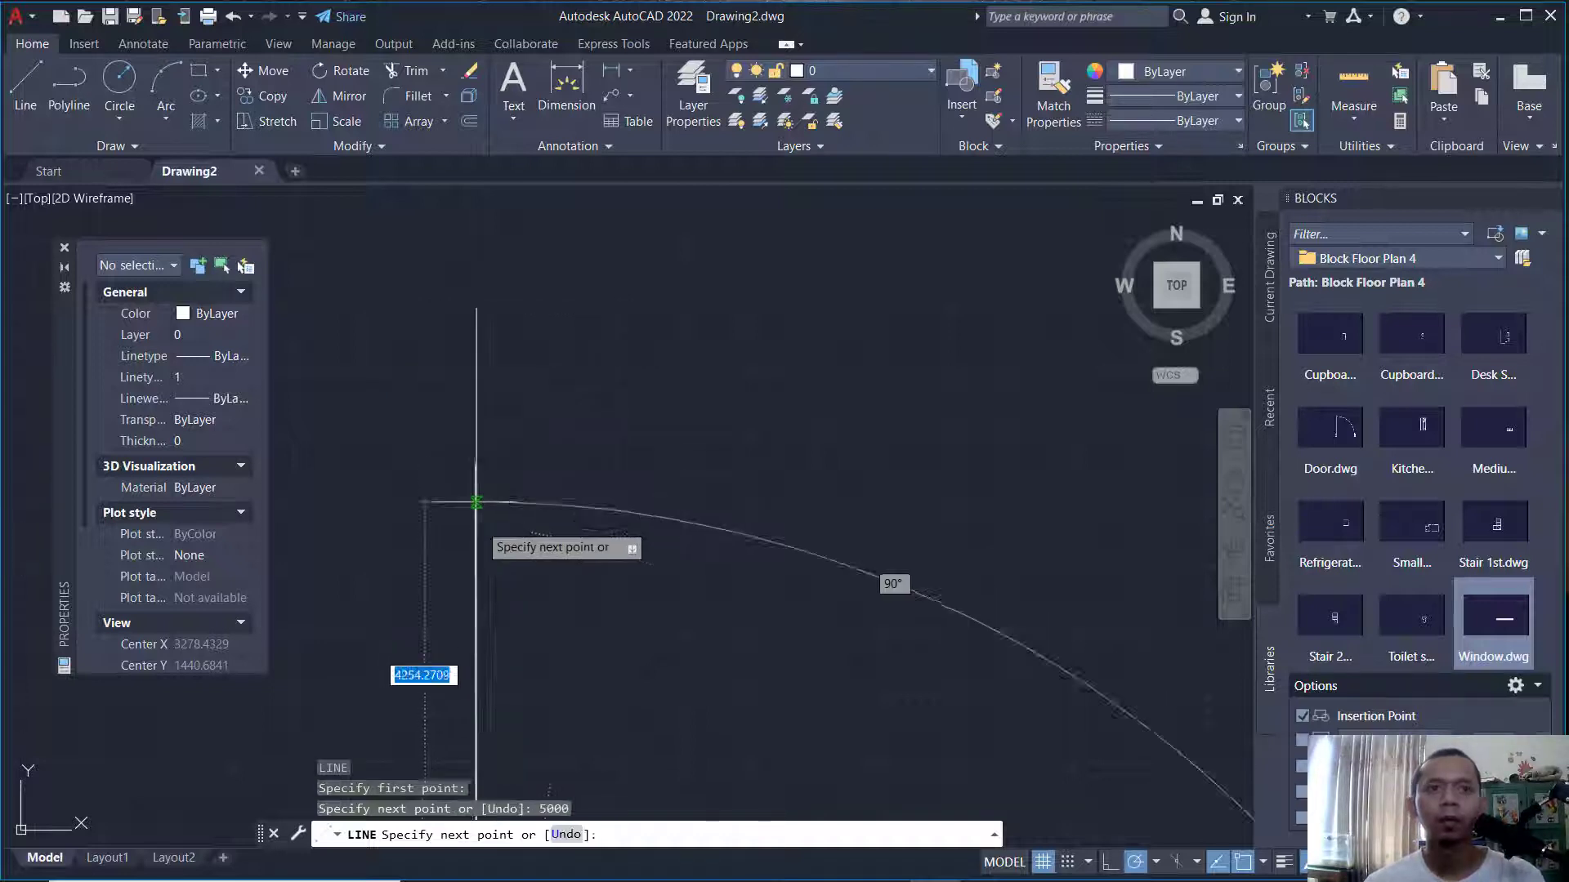
scroll(631, 586, down, 4)
middle_drag(632, 585, 589, 413)
middle_drag(638, 628, 589, 507)
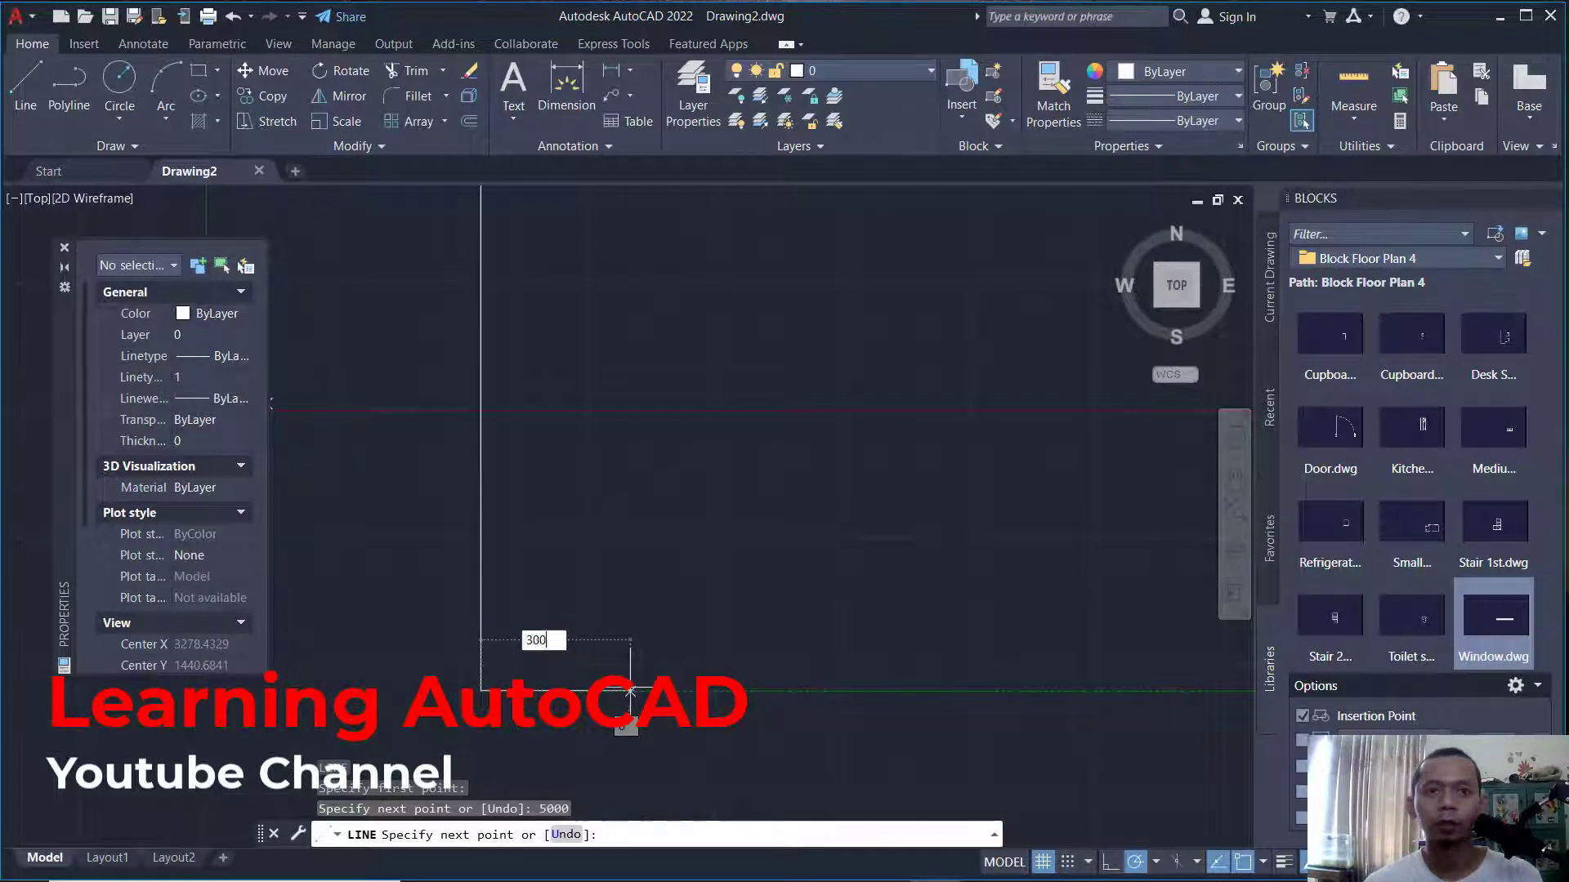
key(Return)
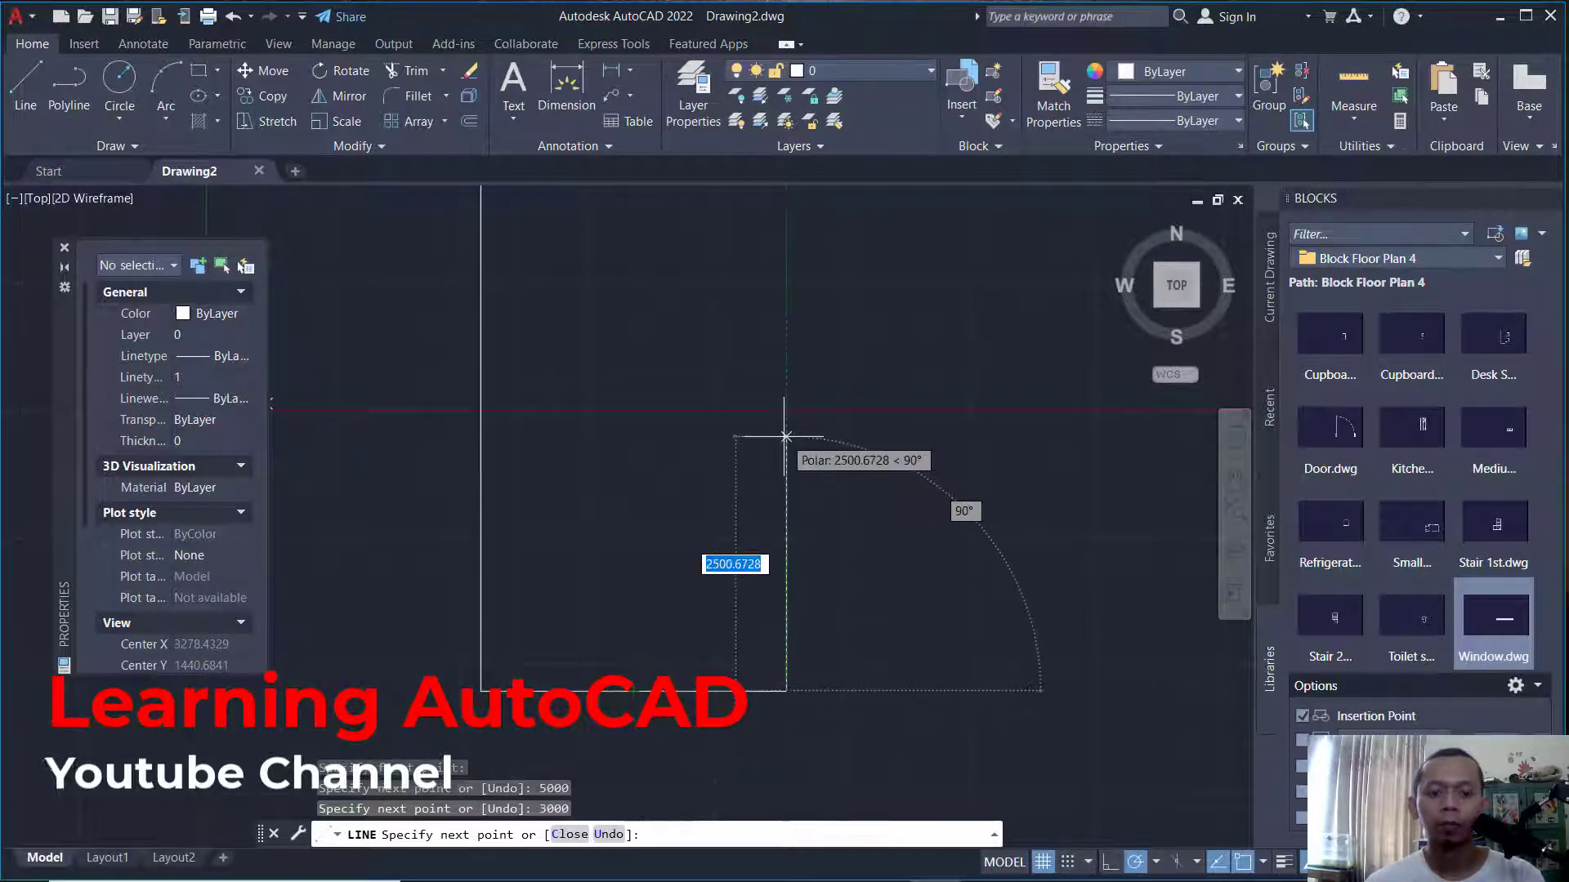
Draw the right side 5000 upward and close the line sequence into a rectangle.
text(5000)
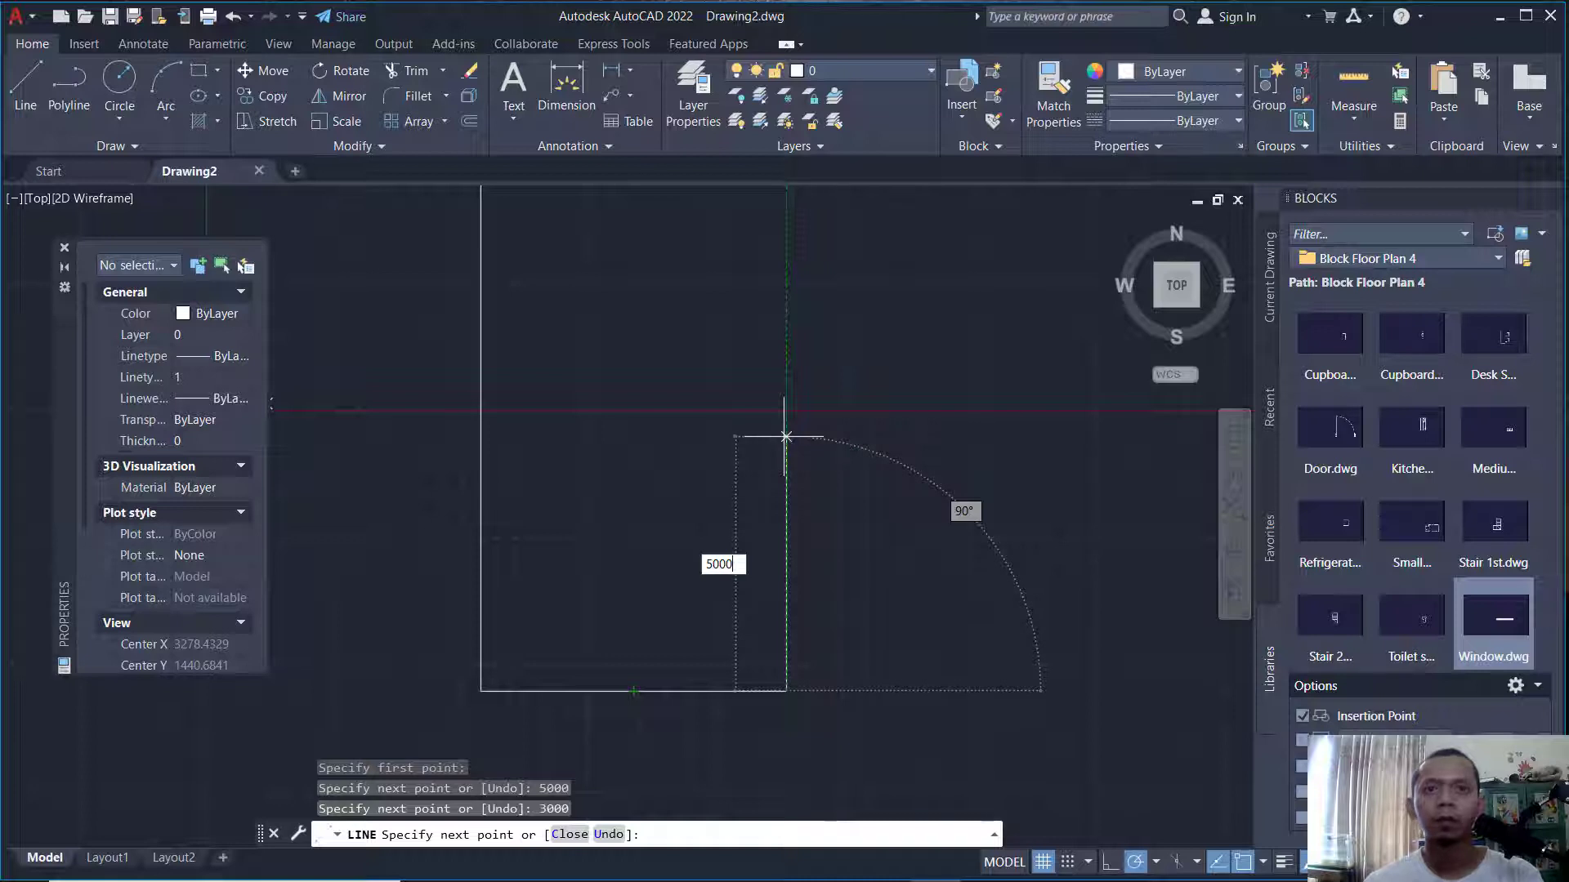
key(Return)
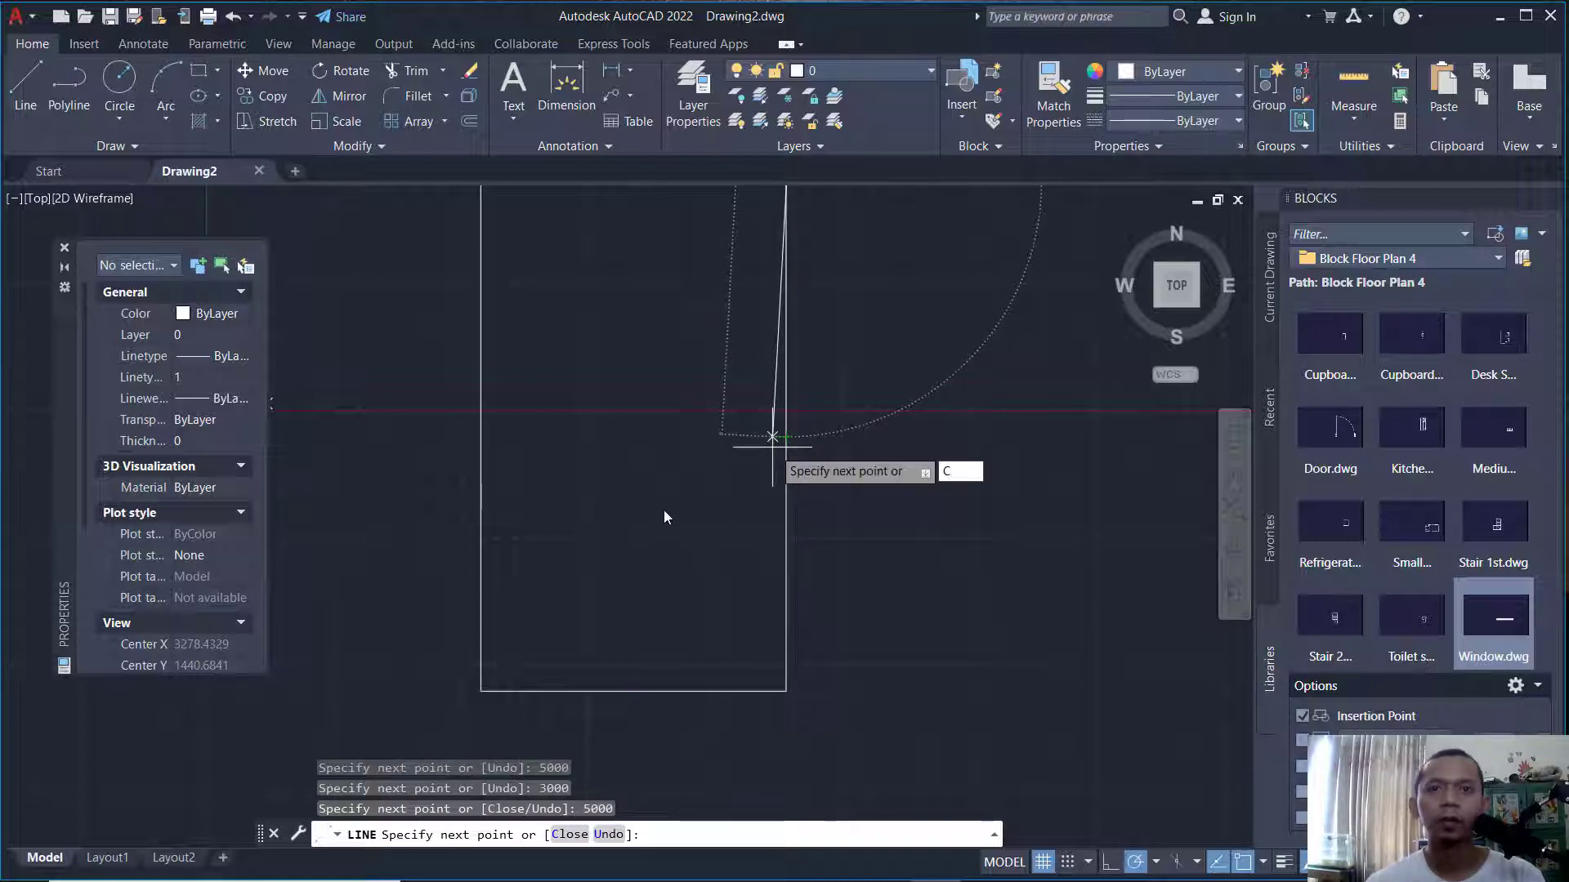
text(C)
key(Return)
Copy the rectangle's top line 1200 downward.
middle_drag(690, 437, 727, 408)
text(C)
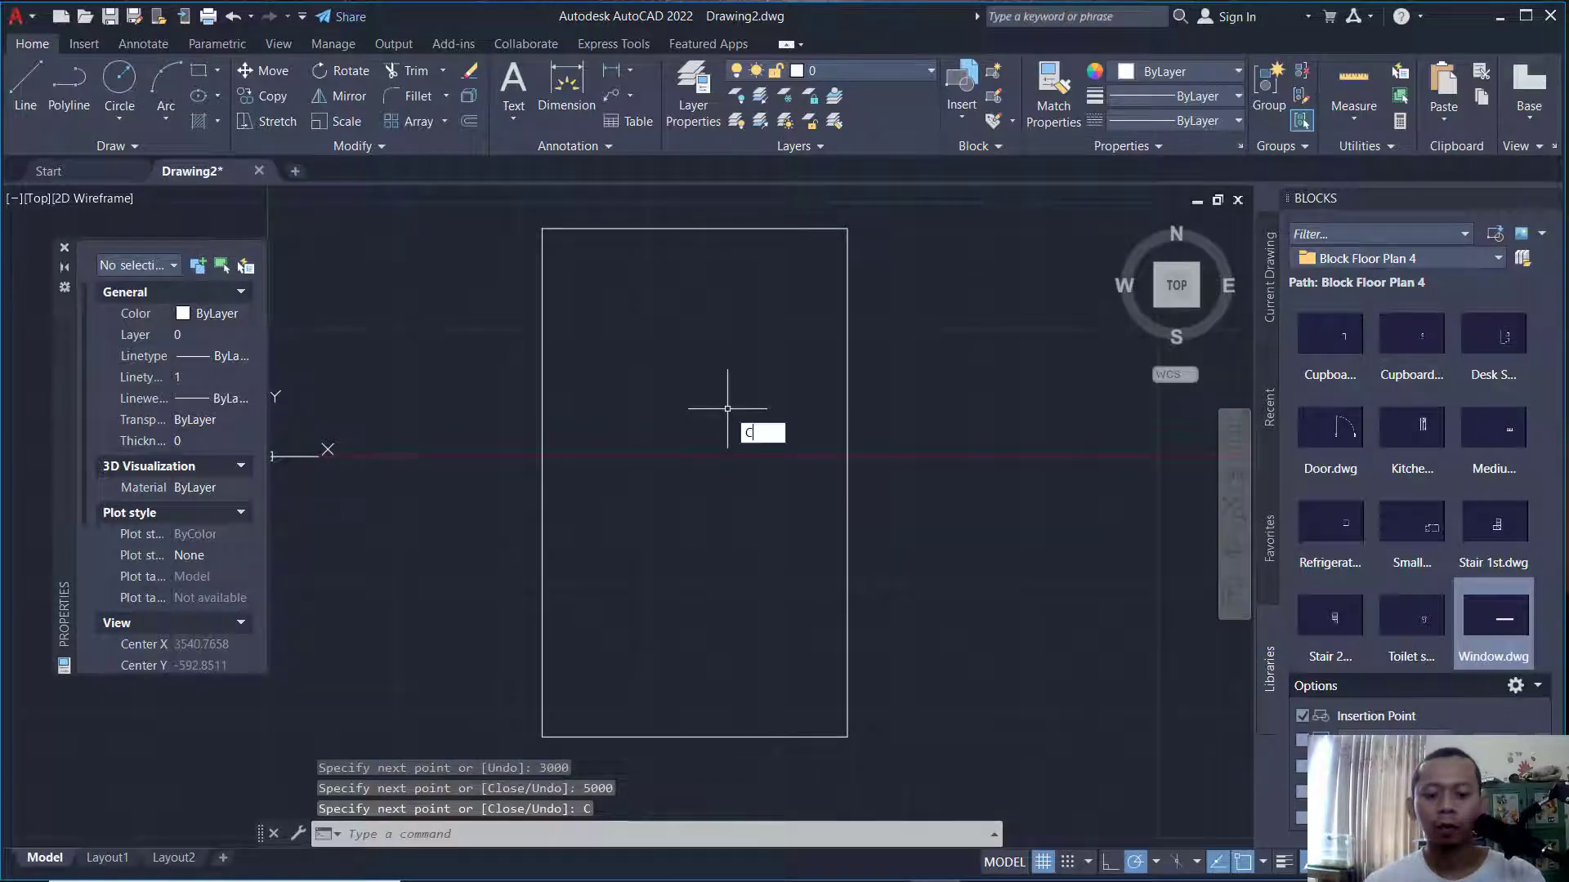
text(O)
key(Return)
click(732, 201)
click(674, 286)
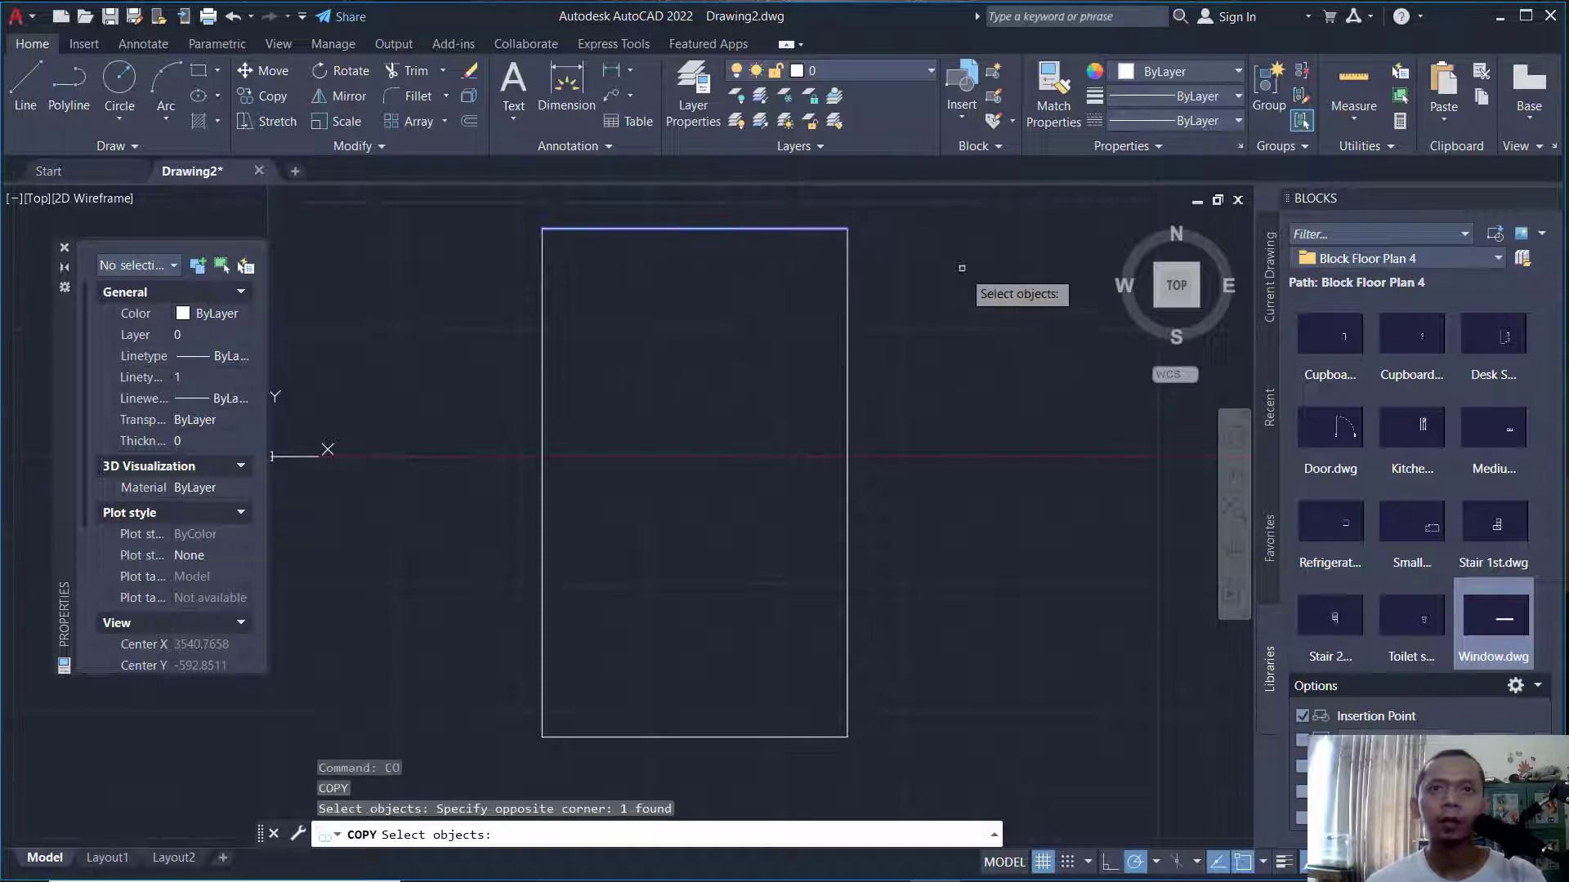
key(Return)
click(901, 248)
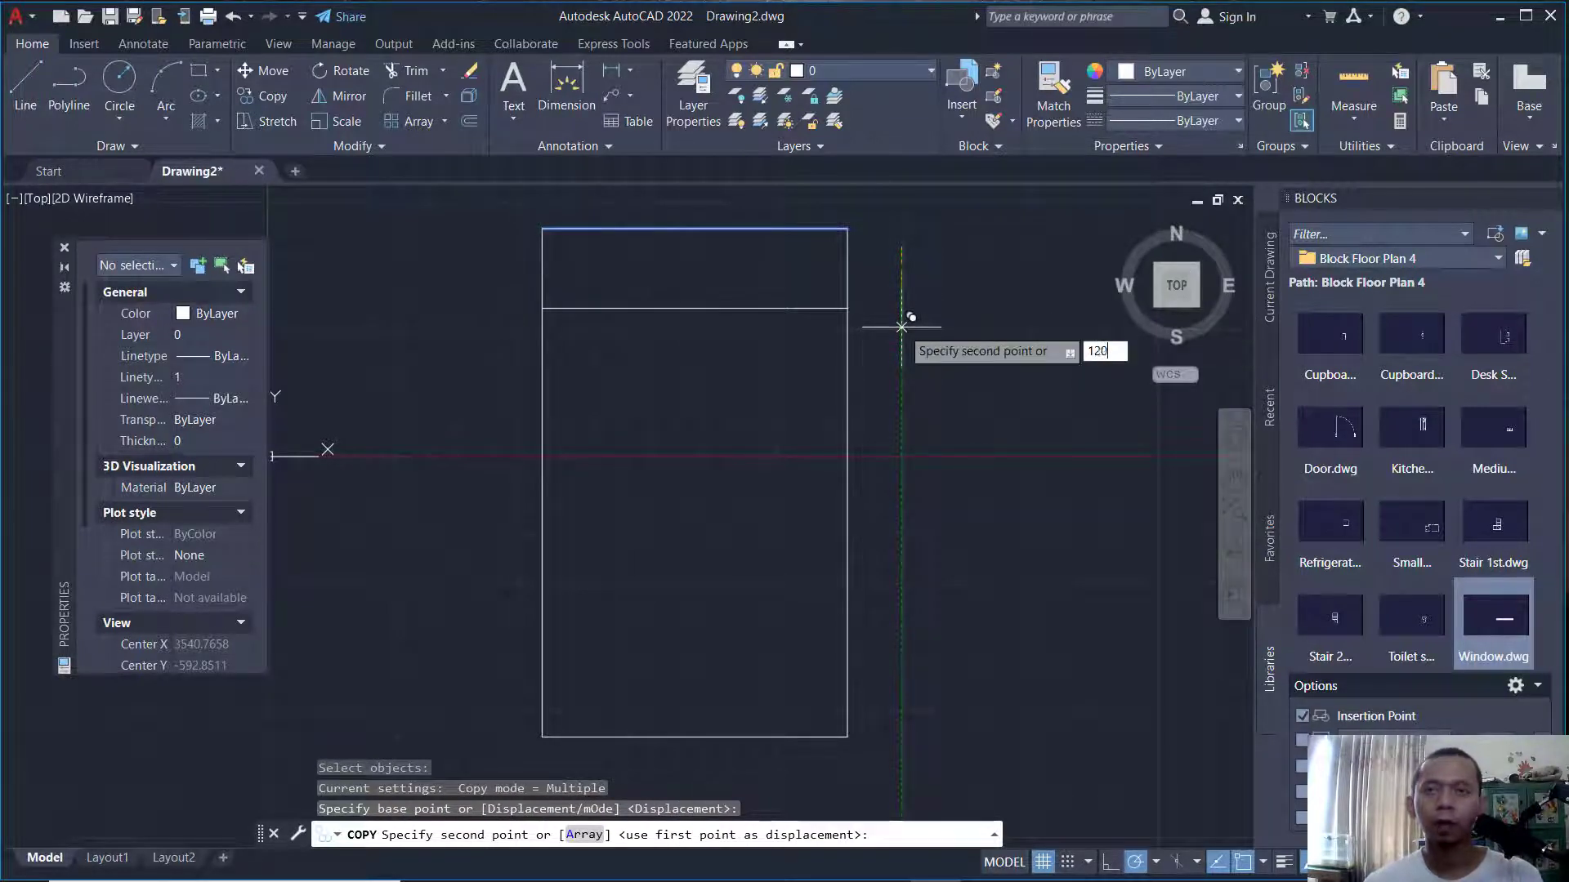
text(1200)
key(Return)
key(Return)
Copy the rectangle's left line from its upper corner to the midpoint of the top line.
key(Return)
click(576, 277)
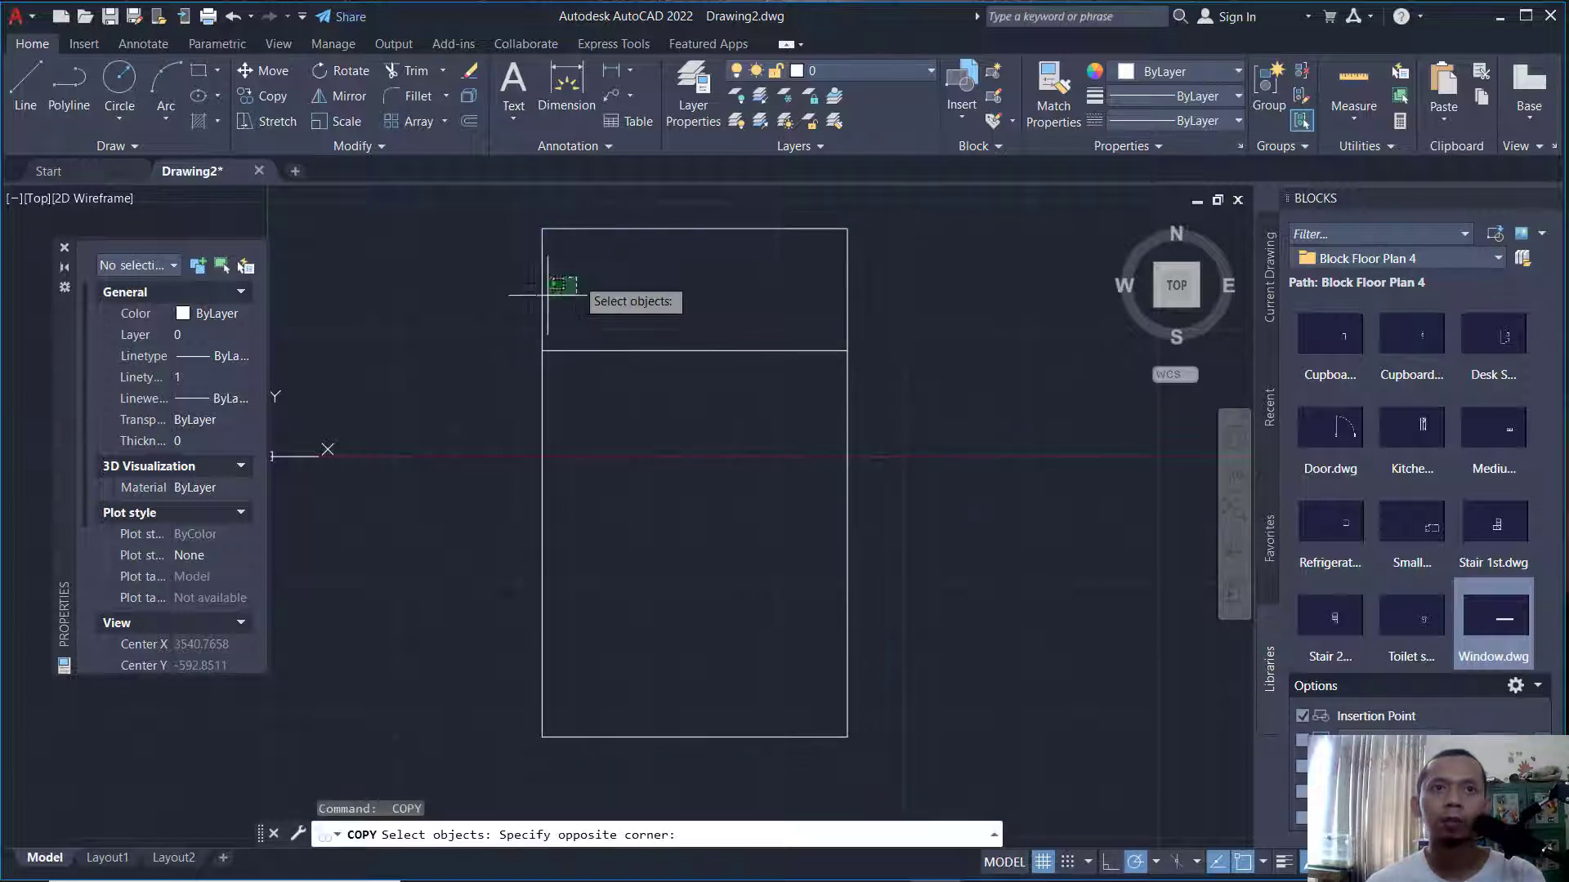
click(511, 298)
key(Return)
click(542, 228)
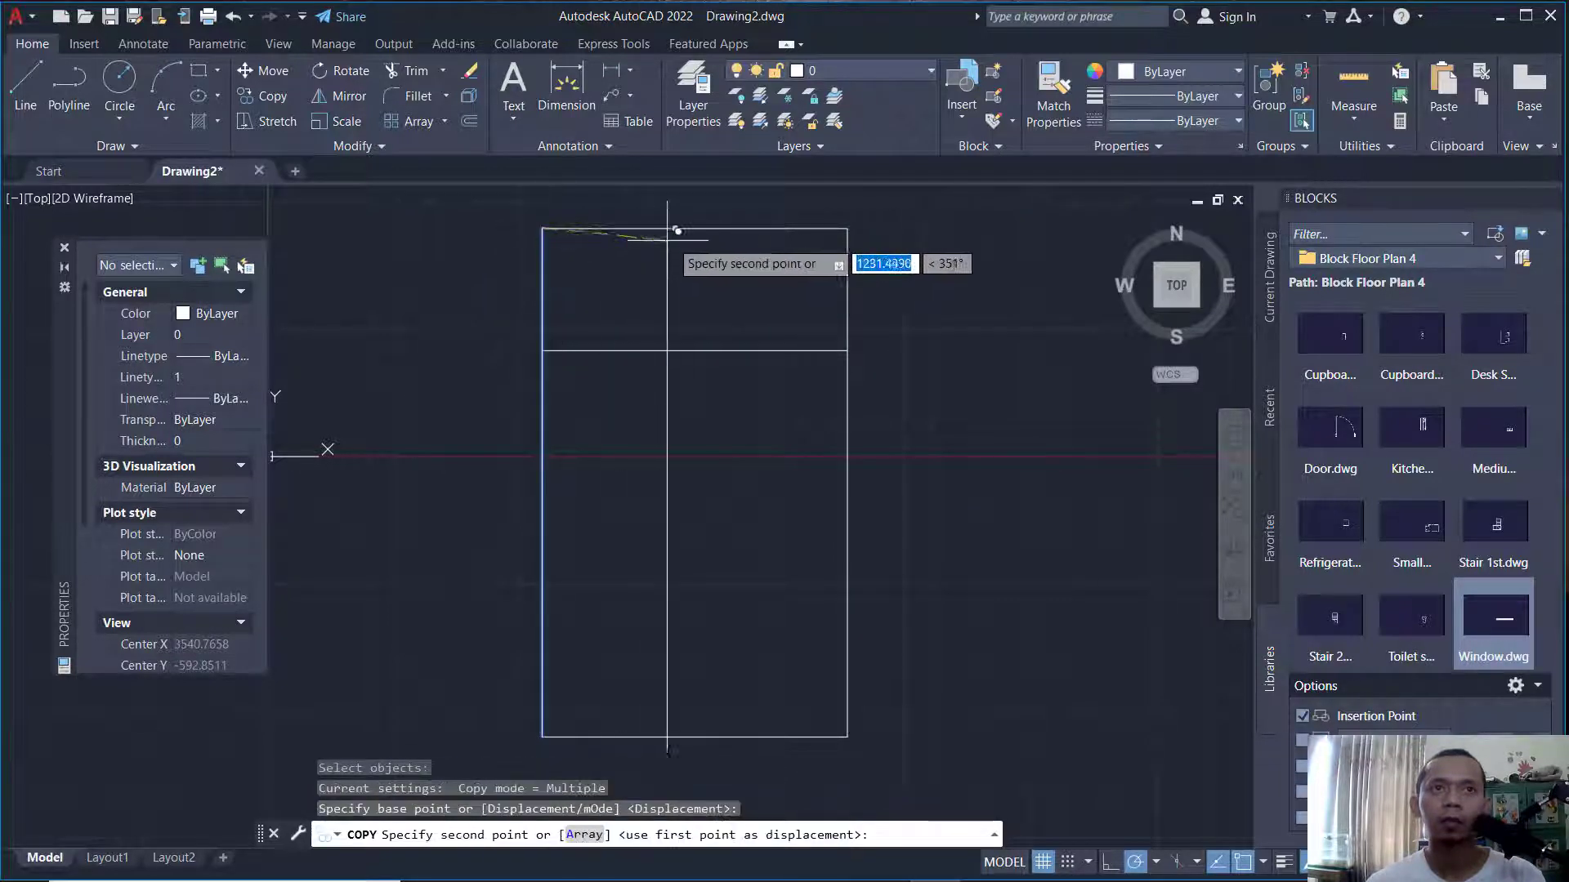
click(694, 228)
key(Return)
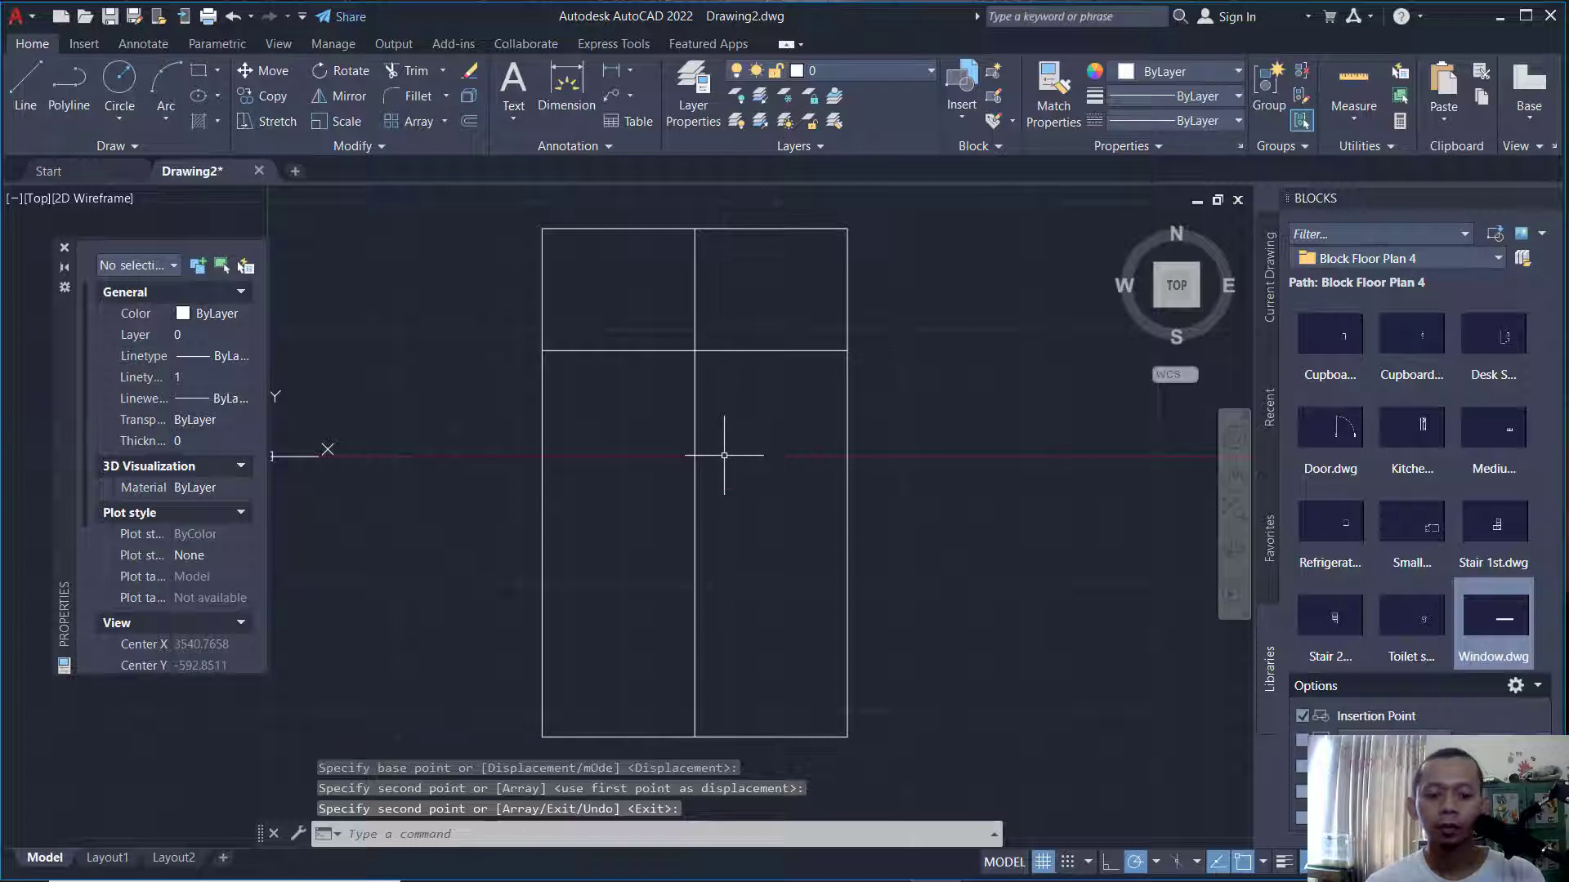
Trim the middle vertical line below the horizontal divider and the divider's left half, leaving a small room in the upper right corner.
text(TR)
key(Return)
drag(748, 413, 621, 466)
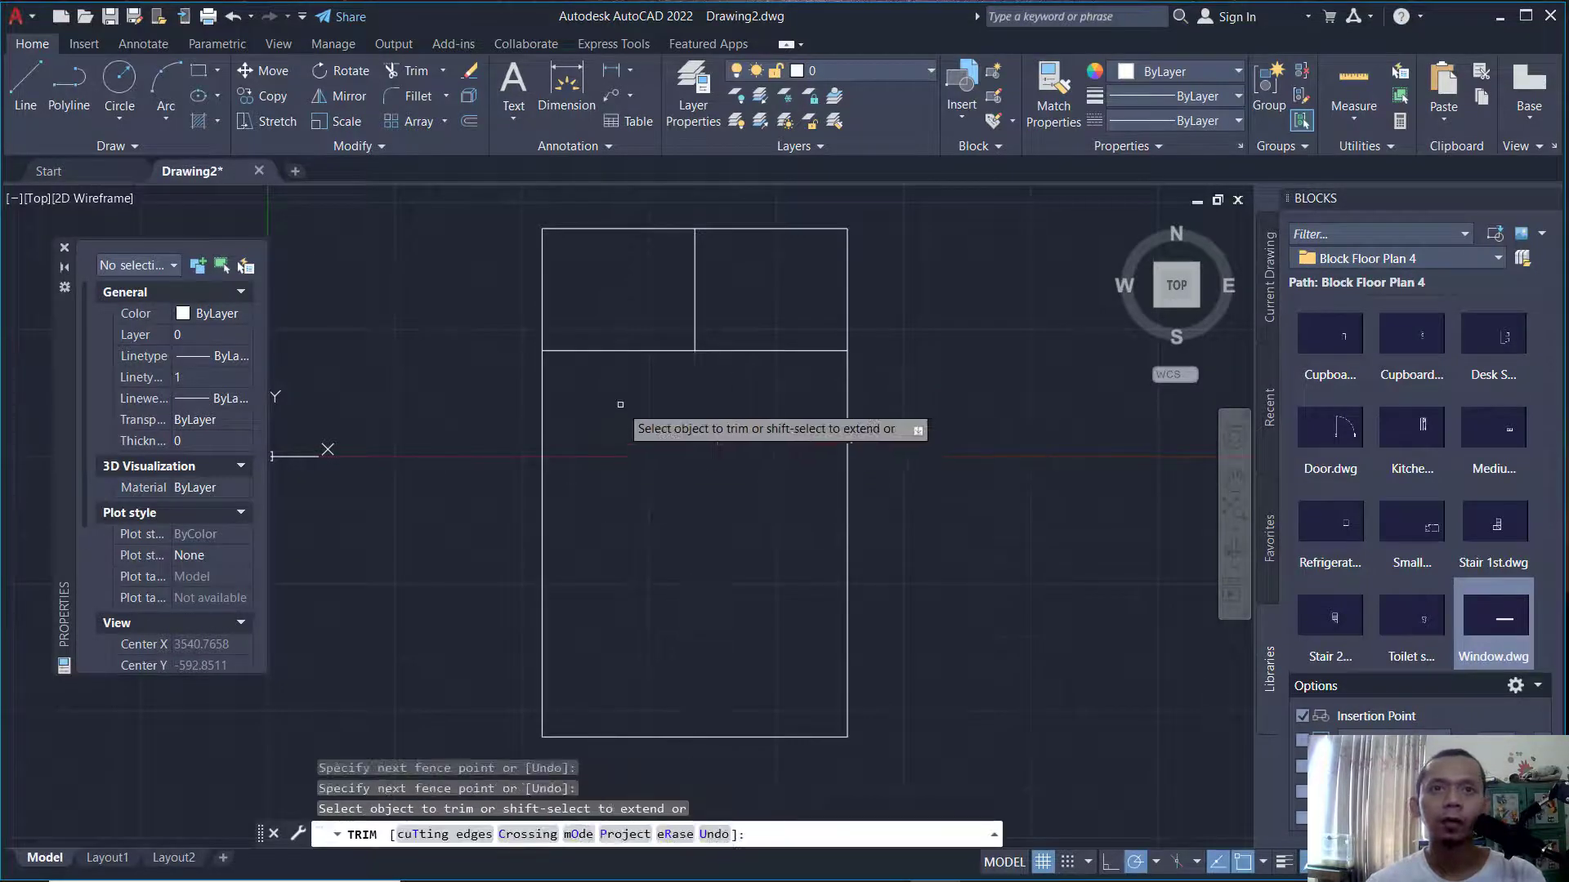
drag(621, 405, 613, 310)
key(Return)
Join the outline lines and the two small-room partition lines into polylines.
mouse_move(743, 511)
middle_down()
mouse_move(721, 501)
mouse_move(742, 524)
middle_up()
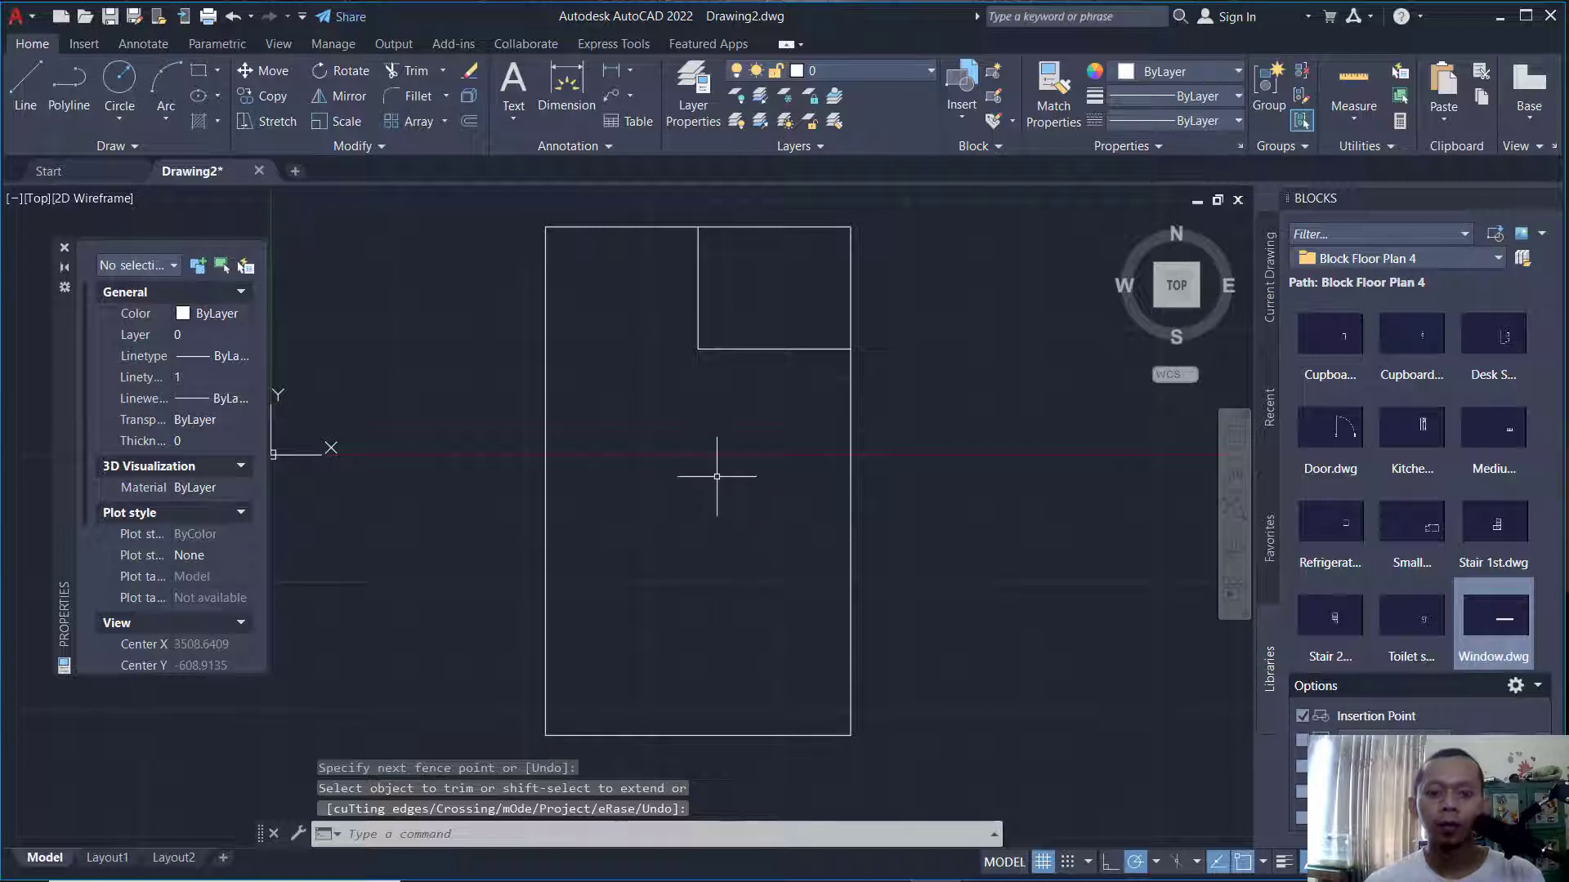
text(J)
key(Return)
click(772, 456)
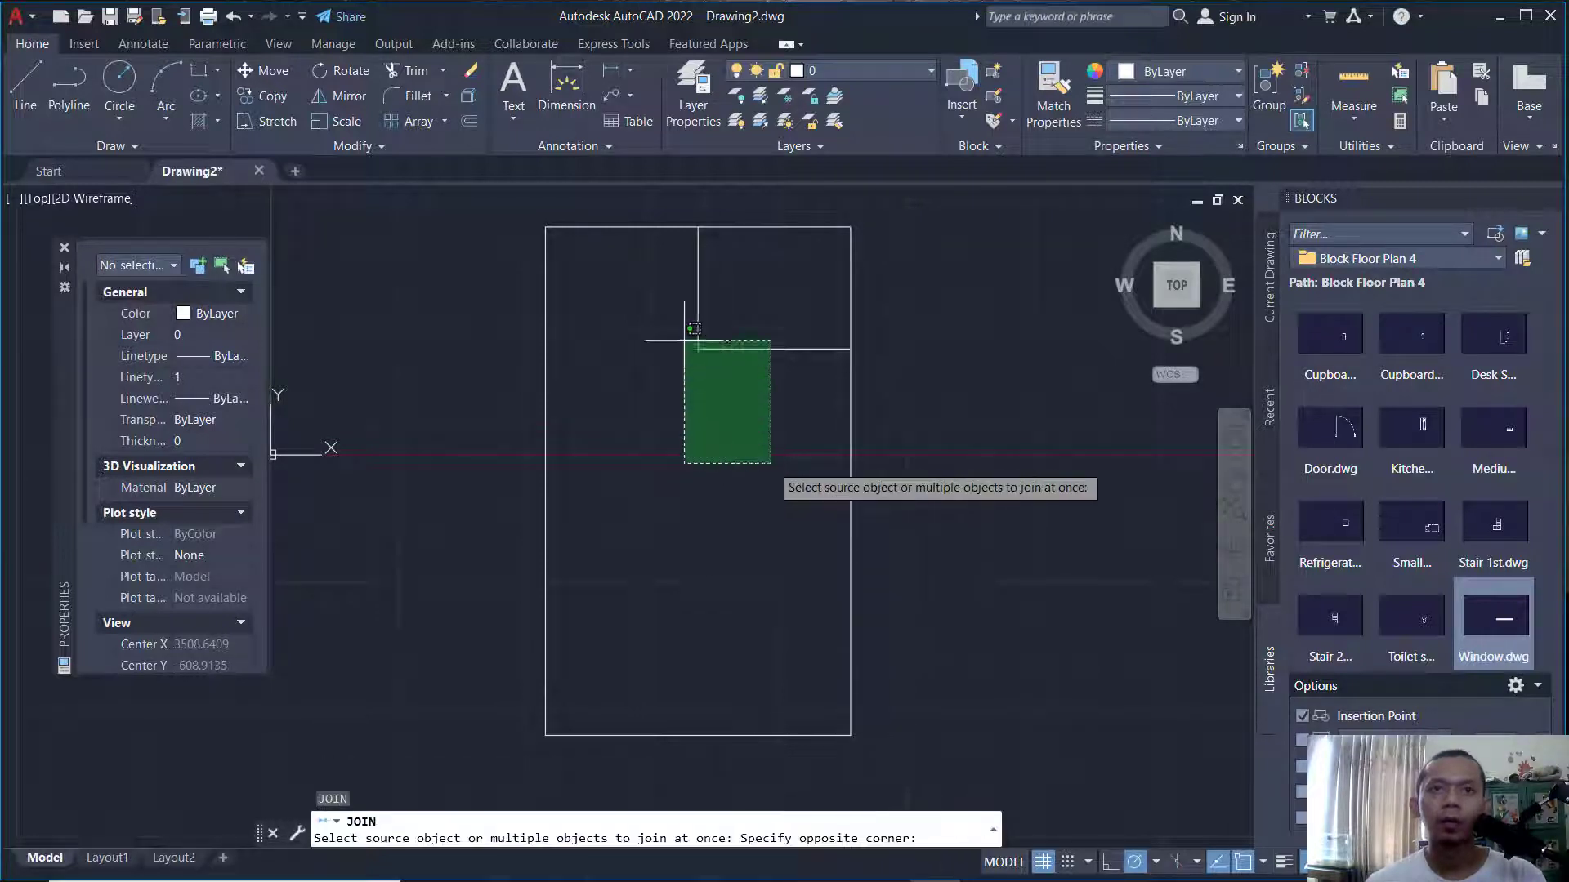
click(686, 339)
click(820, 268)
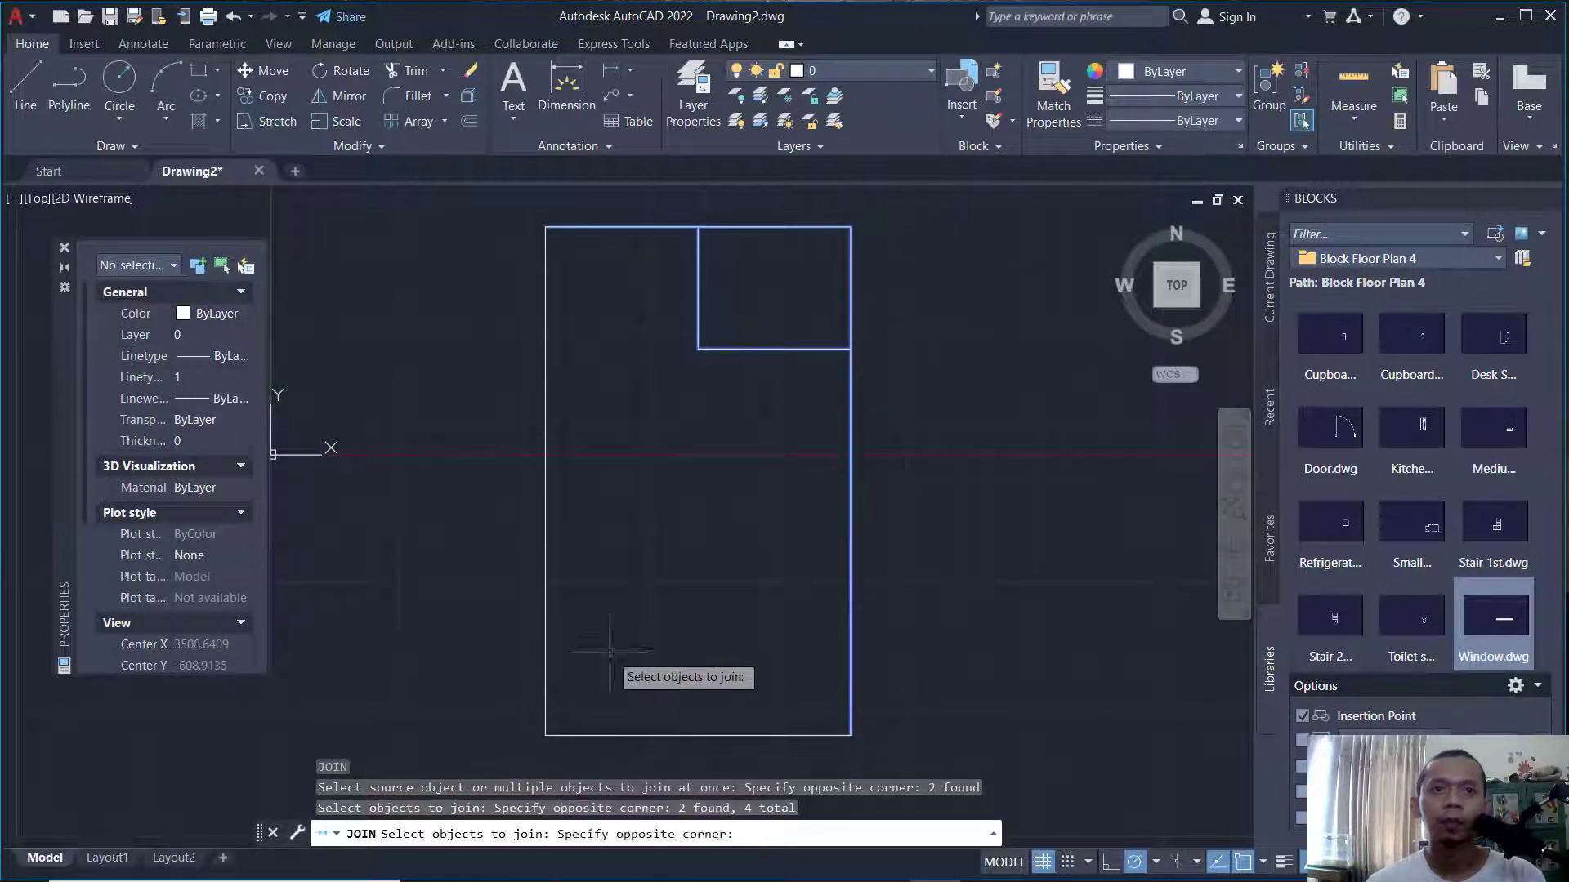
click(536, 758)
key(Return)
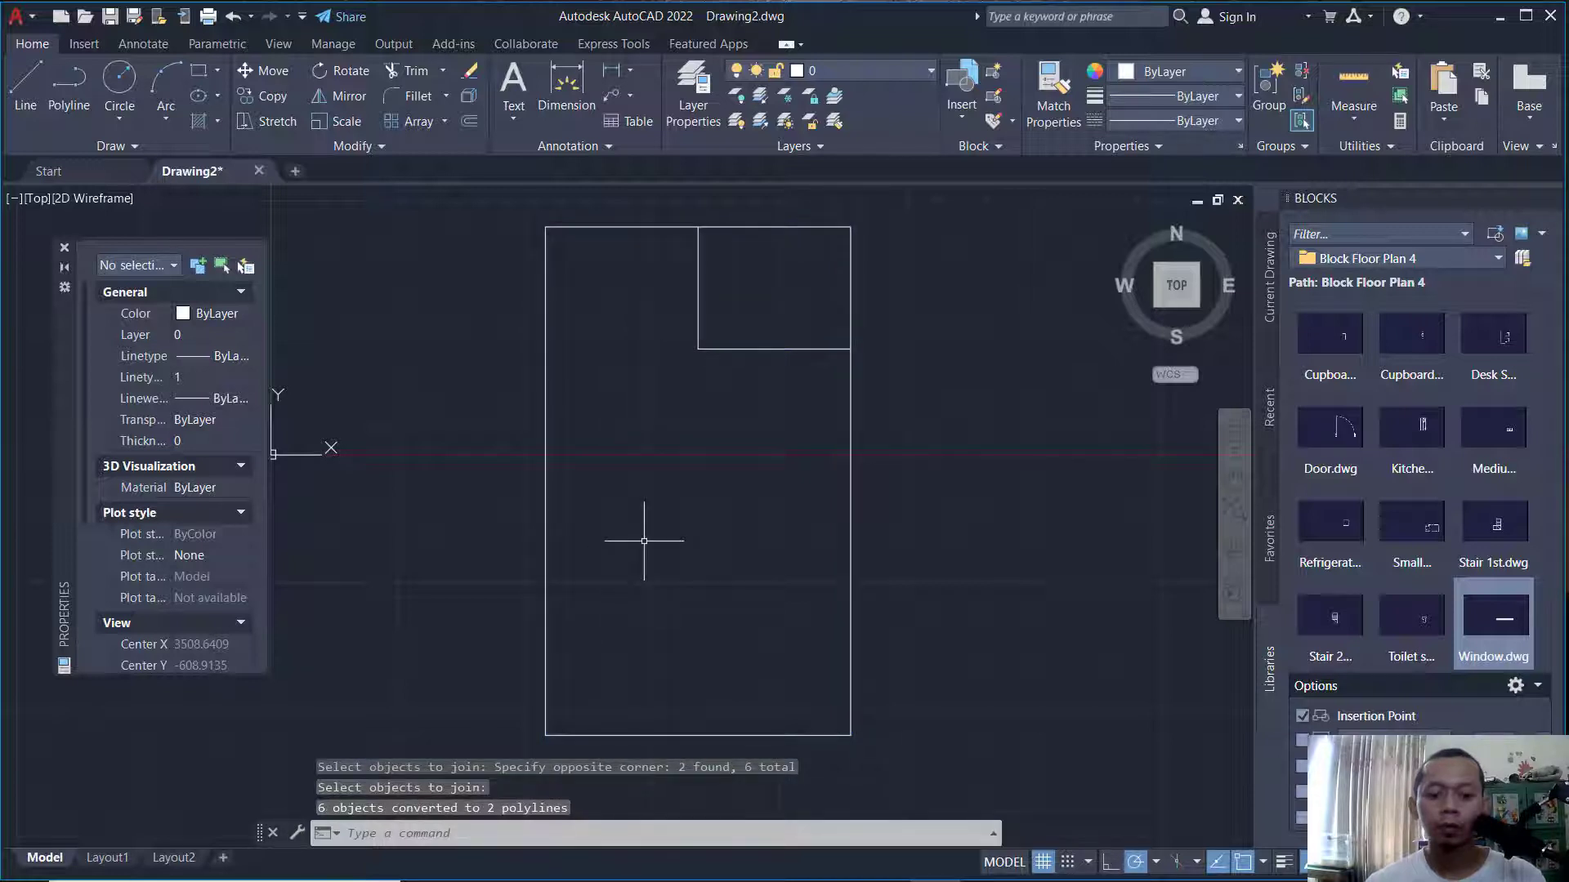
Offset the outer rectangle 100 inward to form the outer wall.
key(Return)
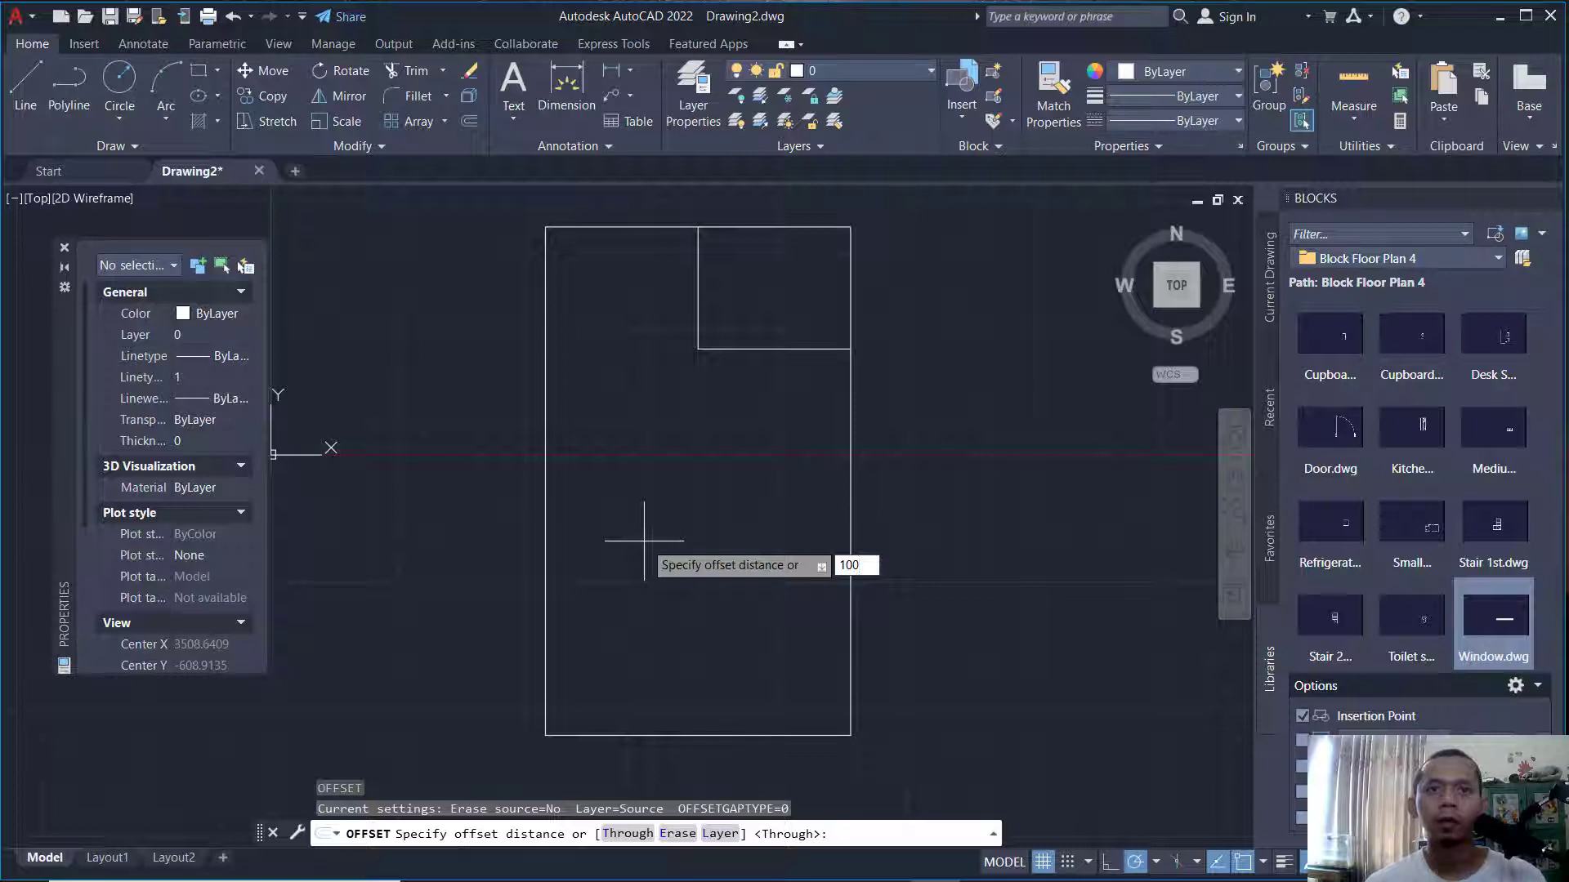
key(Return)
click(670, 734)
click(671, 638)
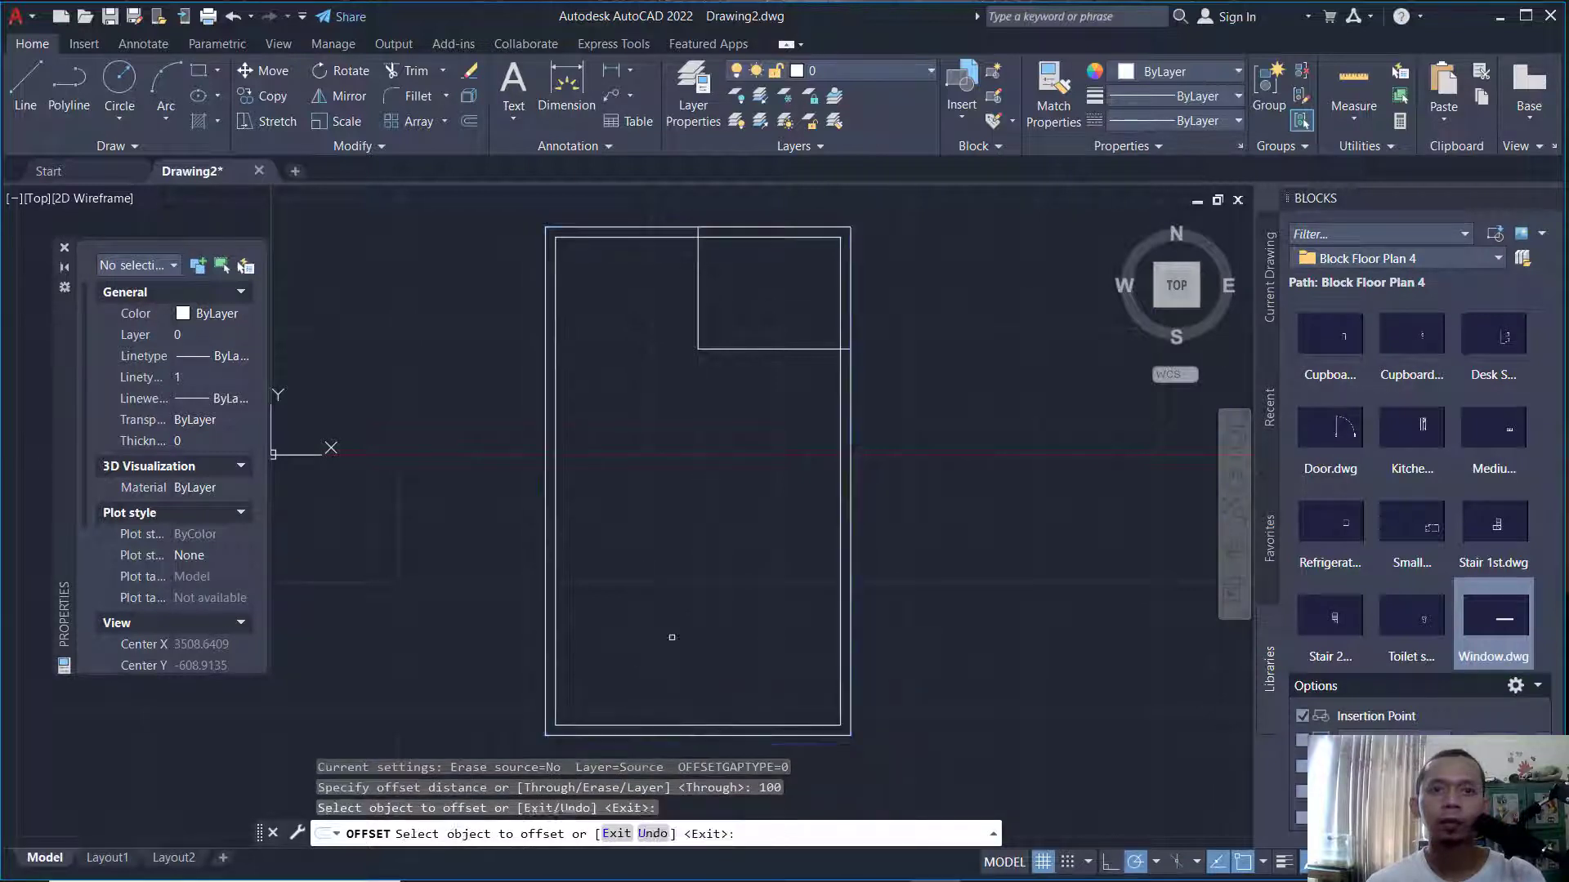
key(Return)
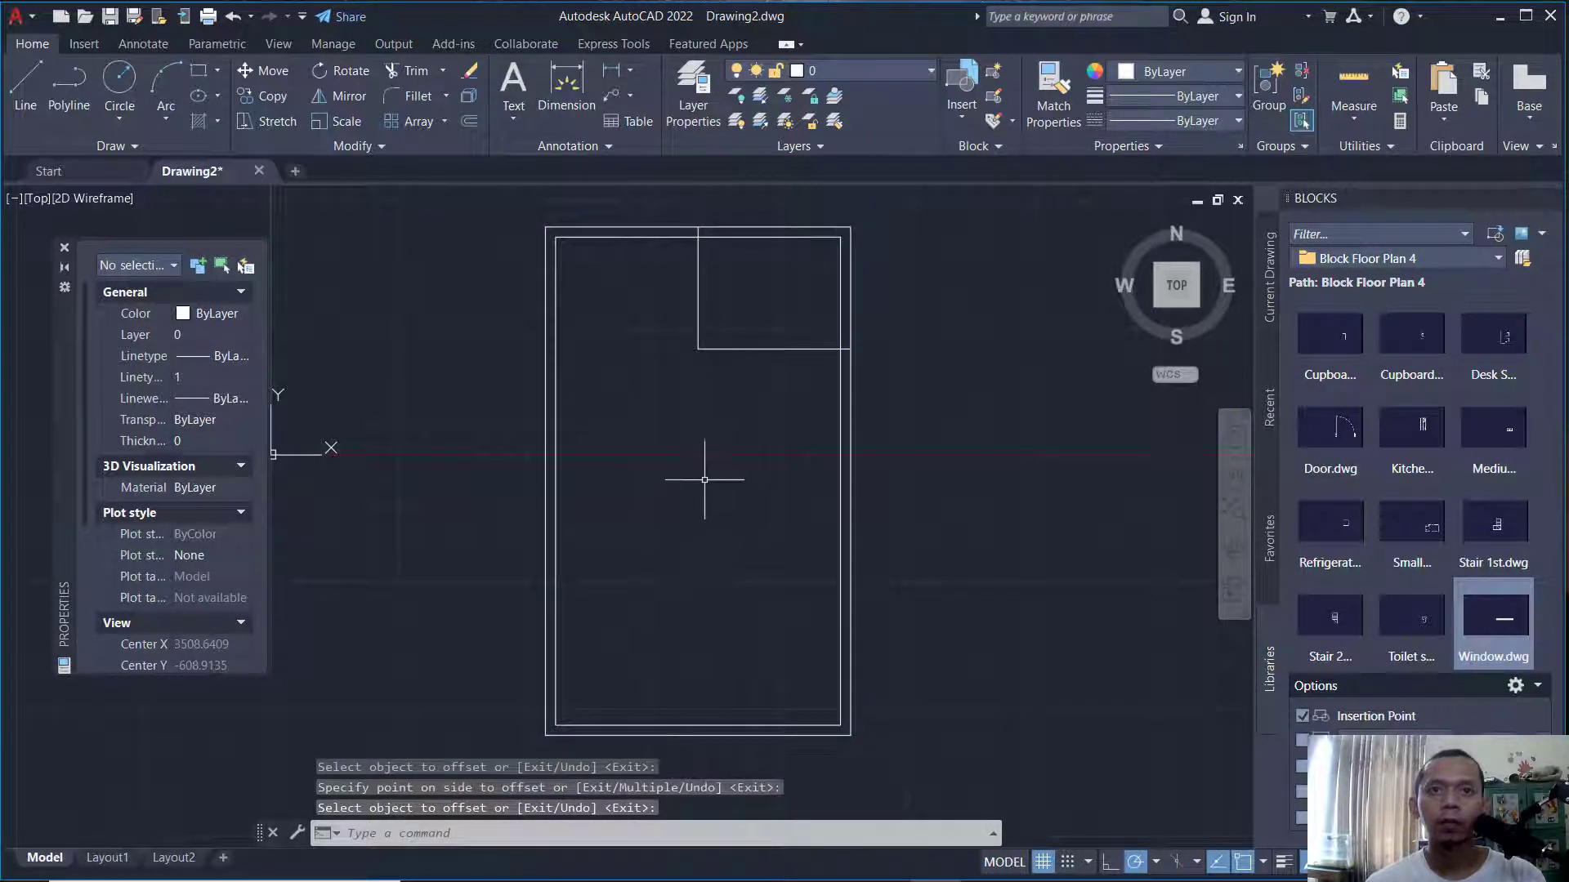
Offset the small room's L-shaped partition polyline 50 to both sides.
key(Return)
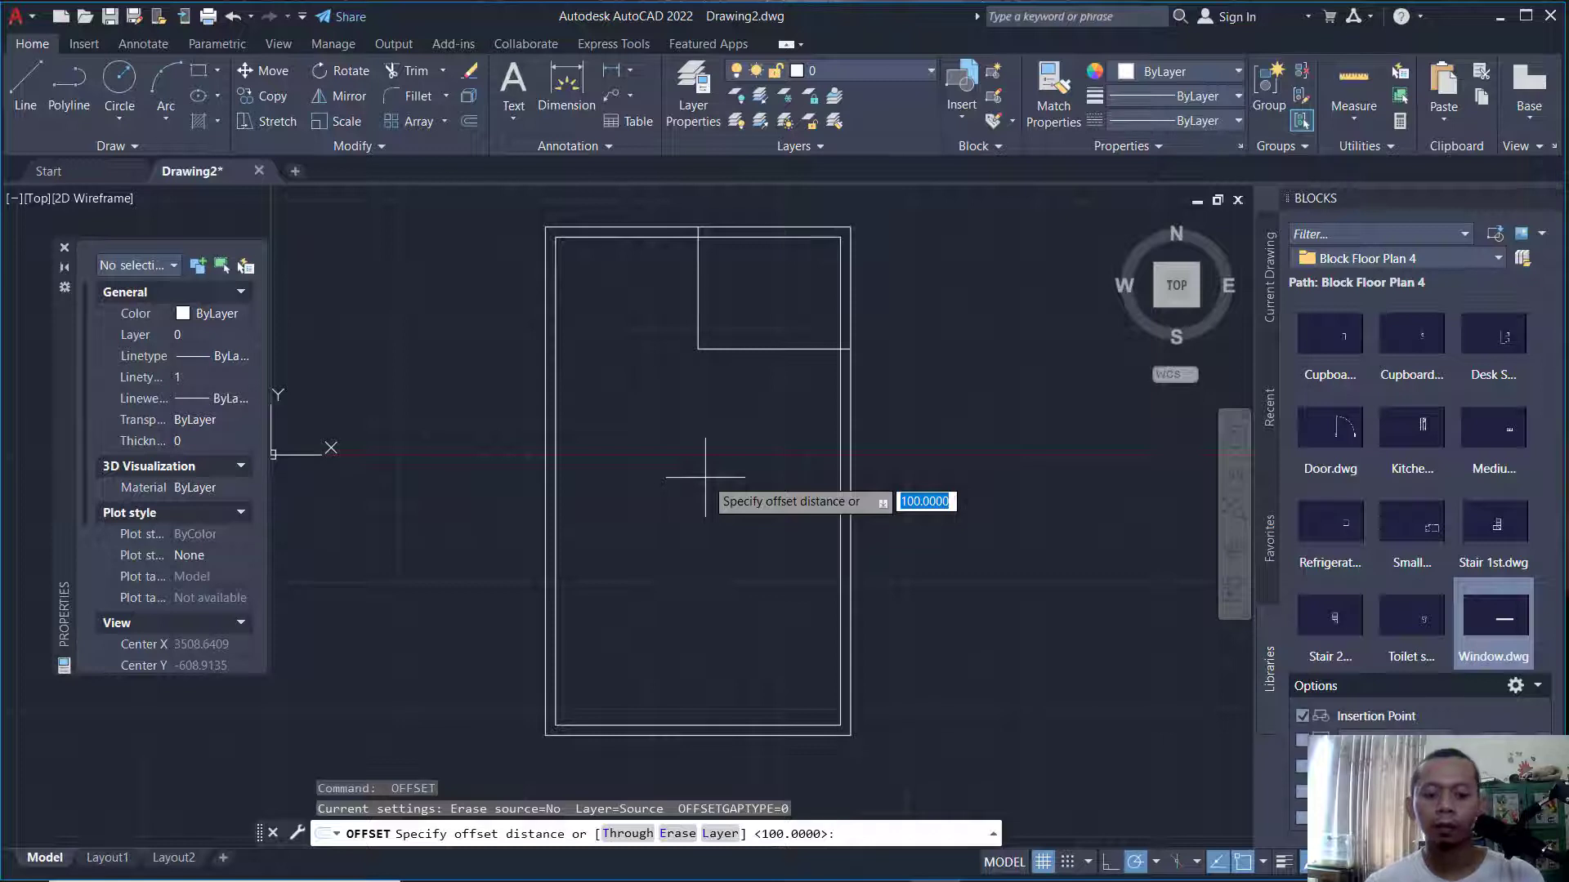
key(Return)
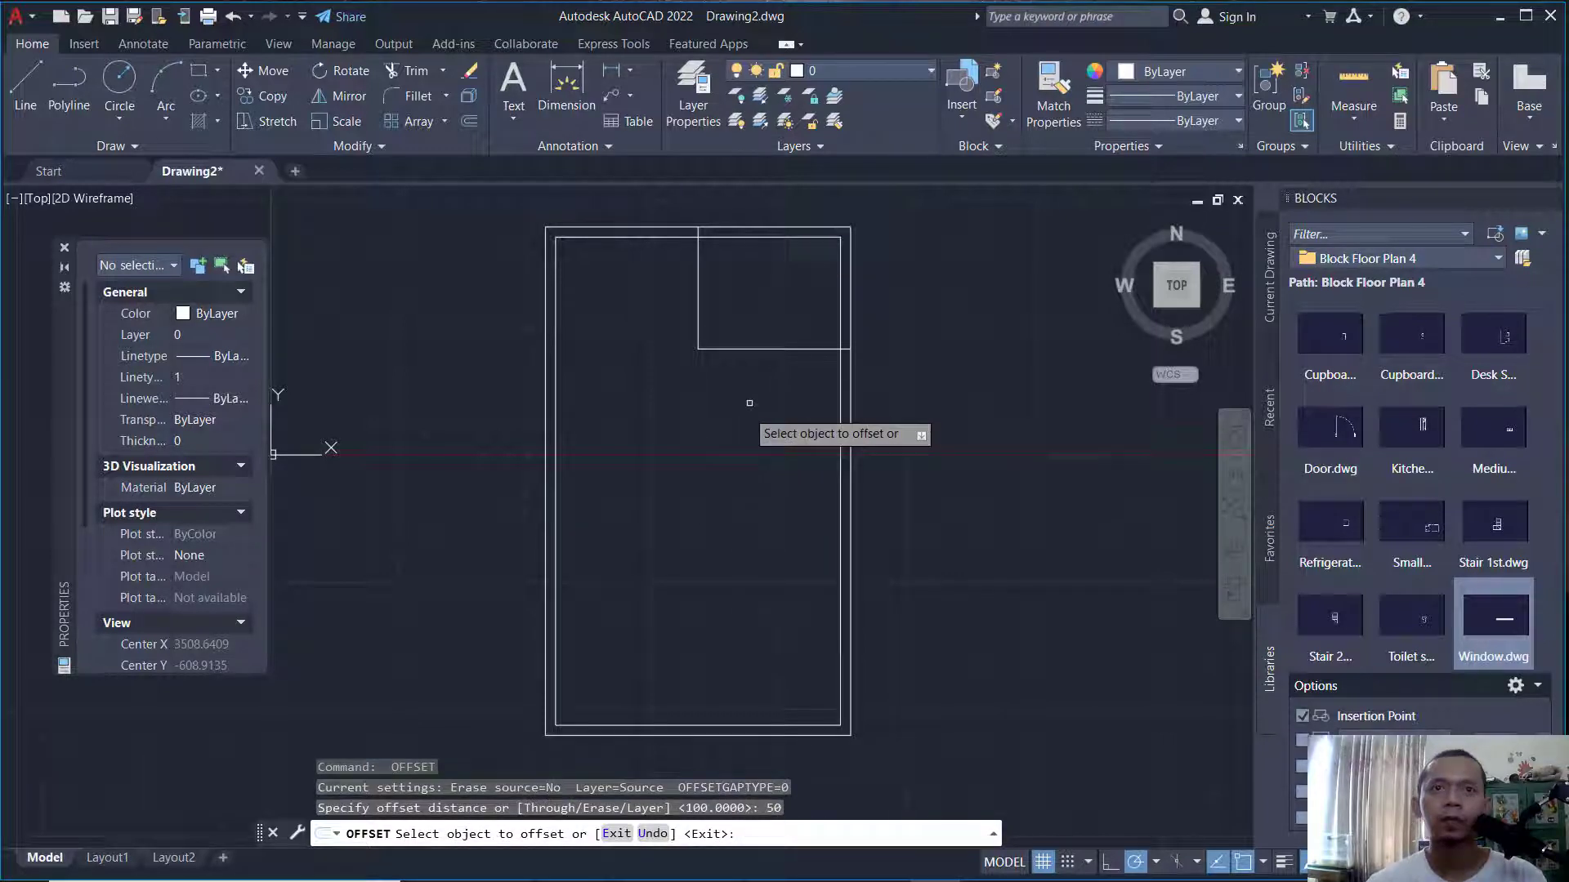
click(769, 348)
click(748, 319)
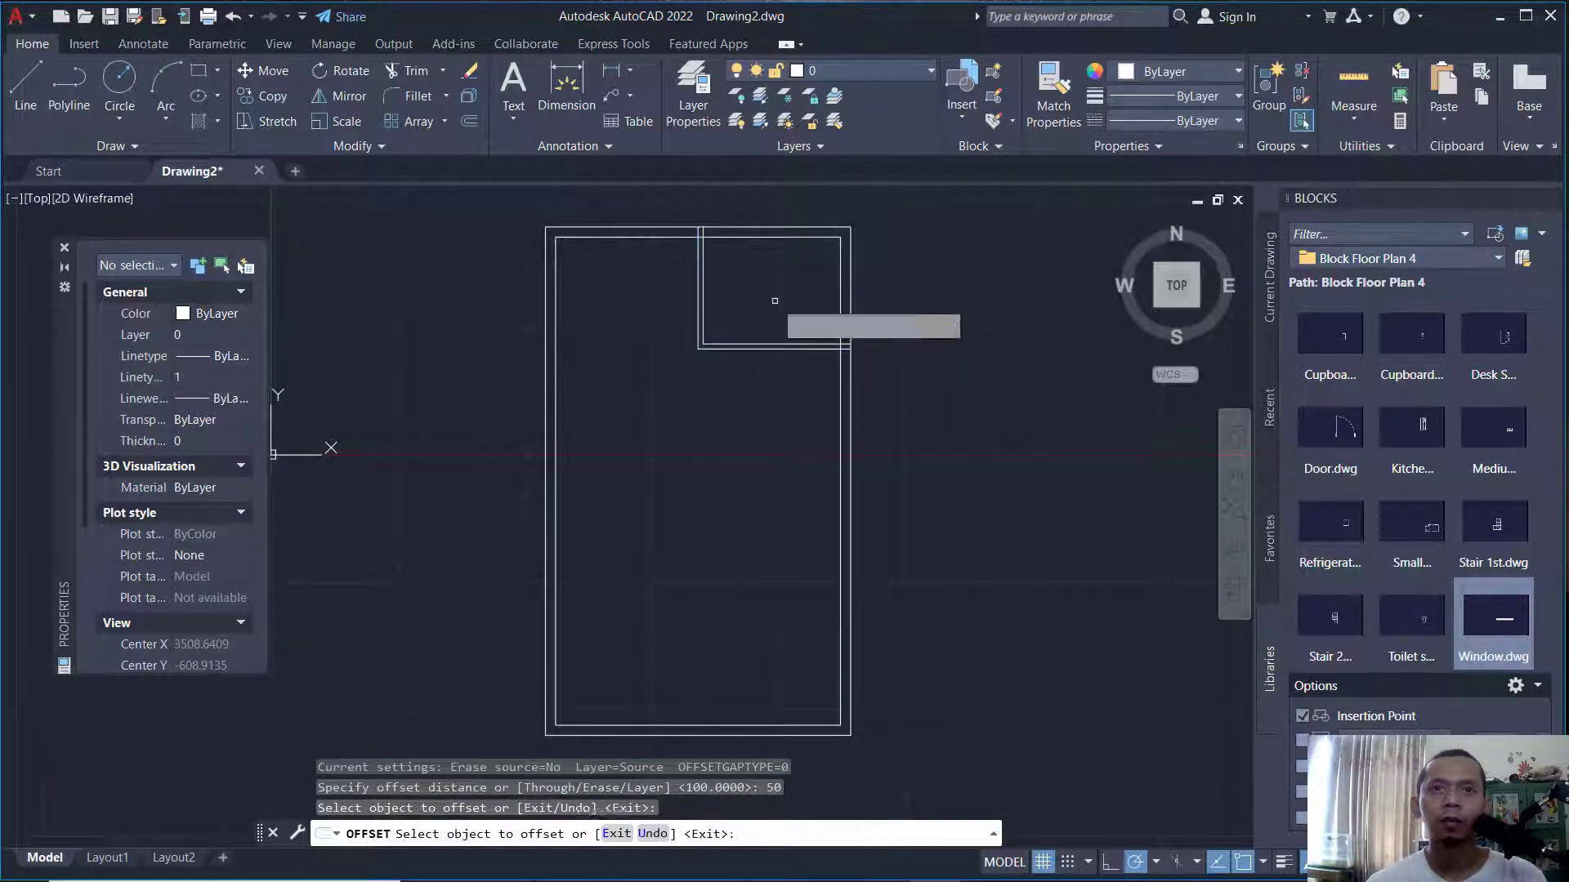
click(769, 350)
click(752, 413)
key(Return)
Delete the original middle polyline between the two partition offsets.
scroll(699, 367, up, 4)
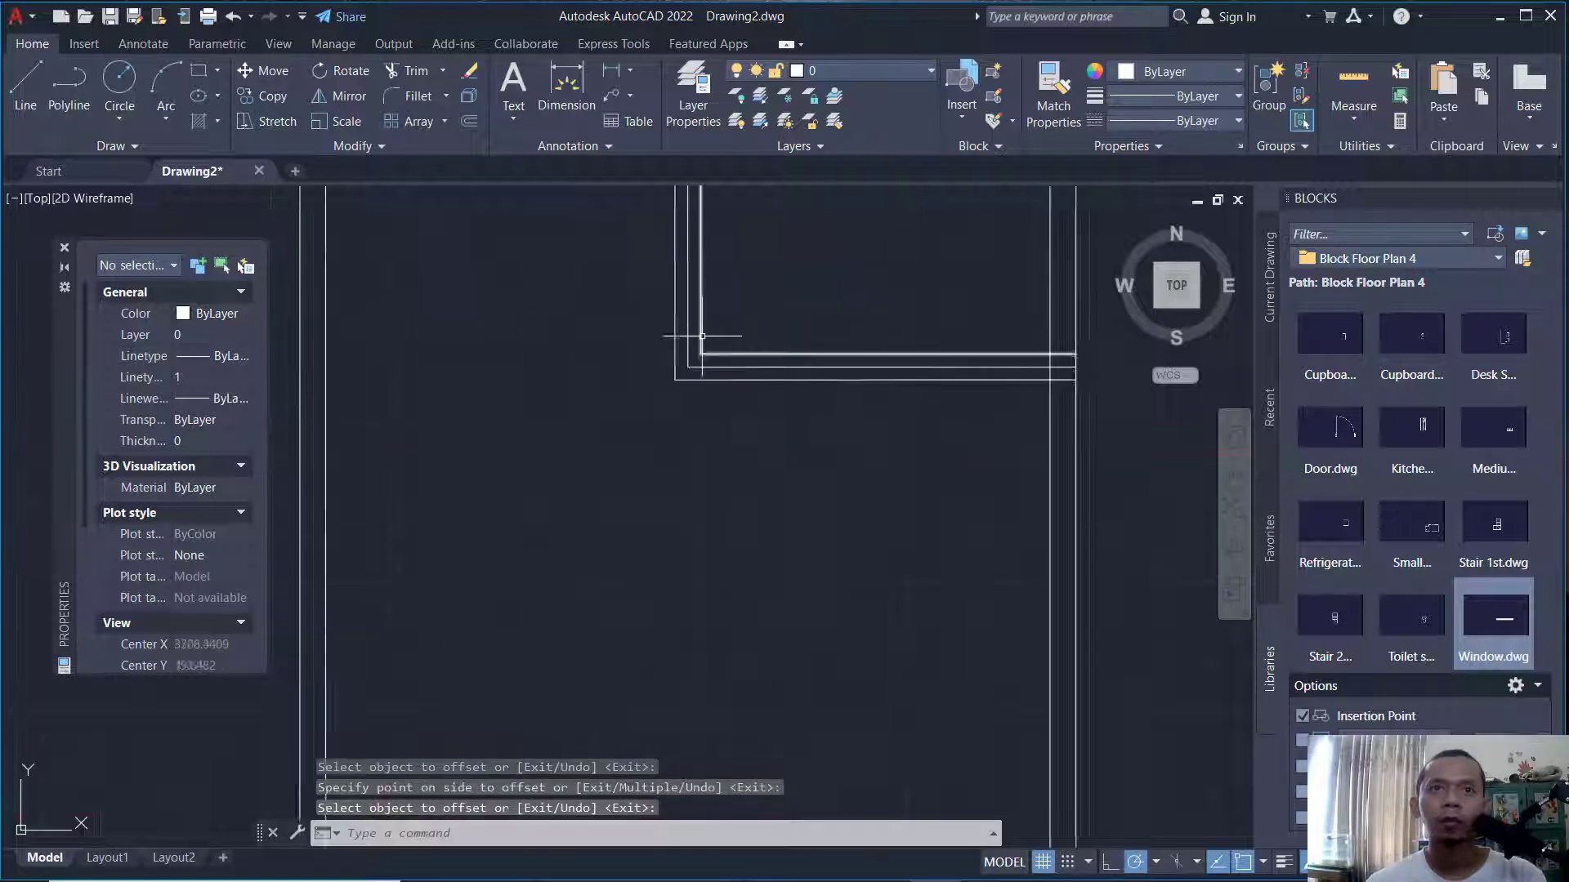
click(689, 375)
click(672, 394)
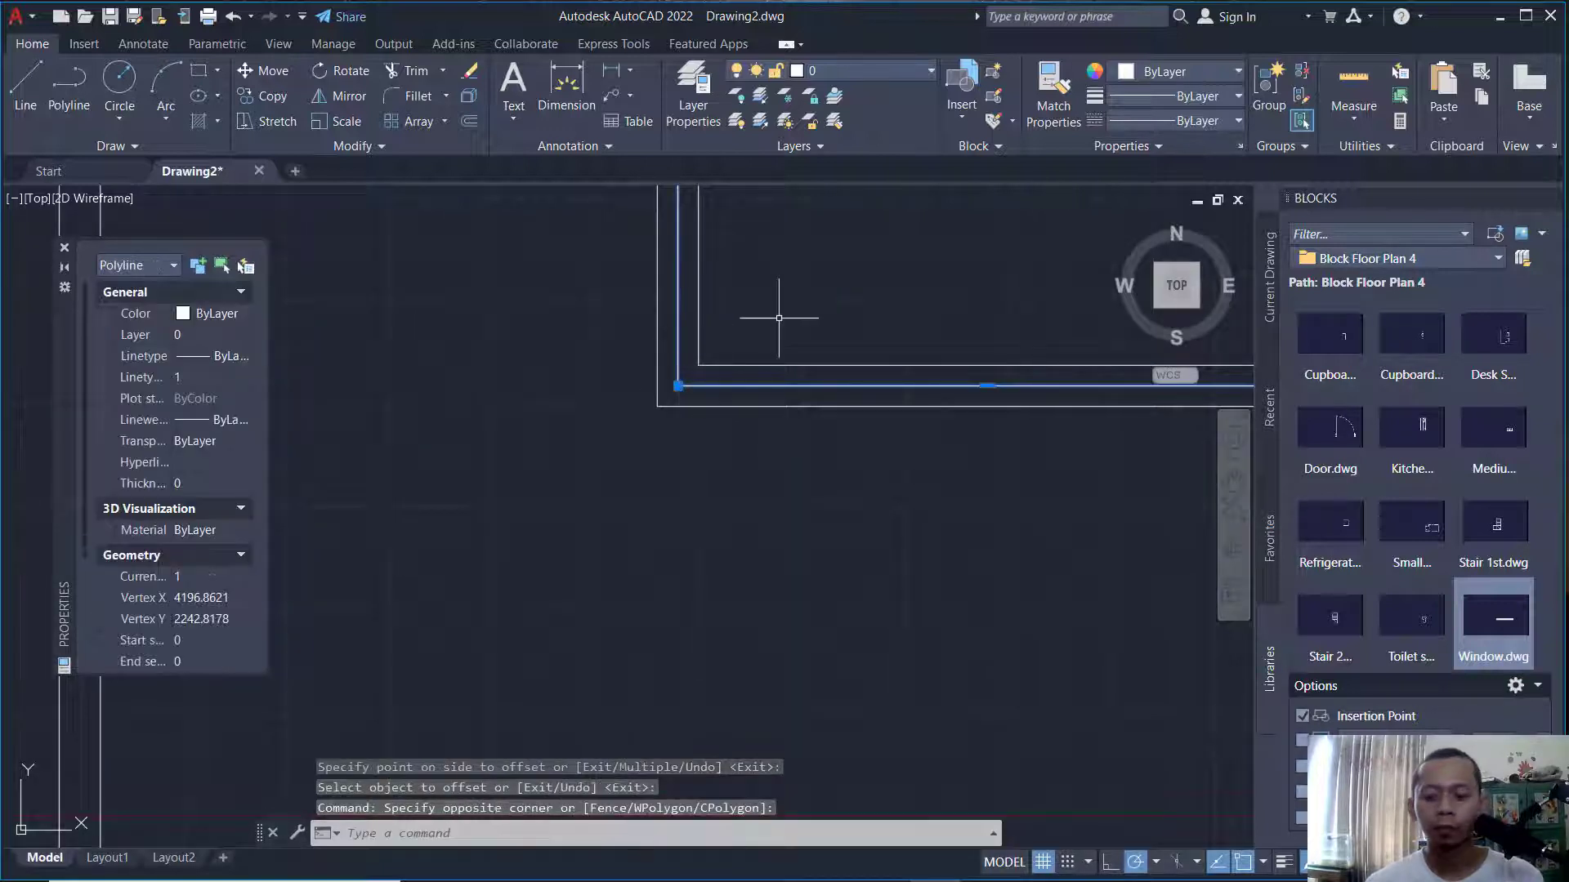
key(Delete)
Trim the overlapping wall lines where the small room's partition meets the right and top outer walls.
scroll(779, 317, down, 3)
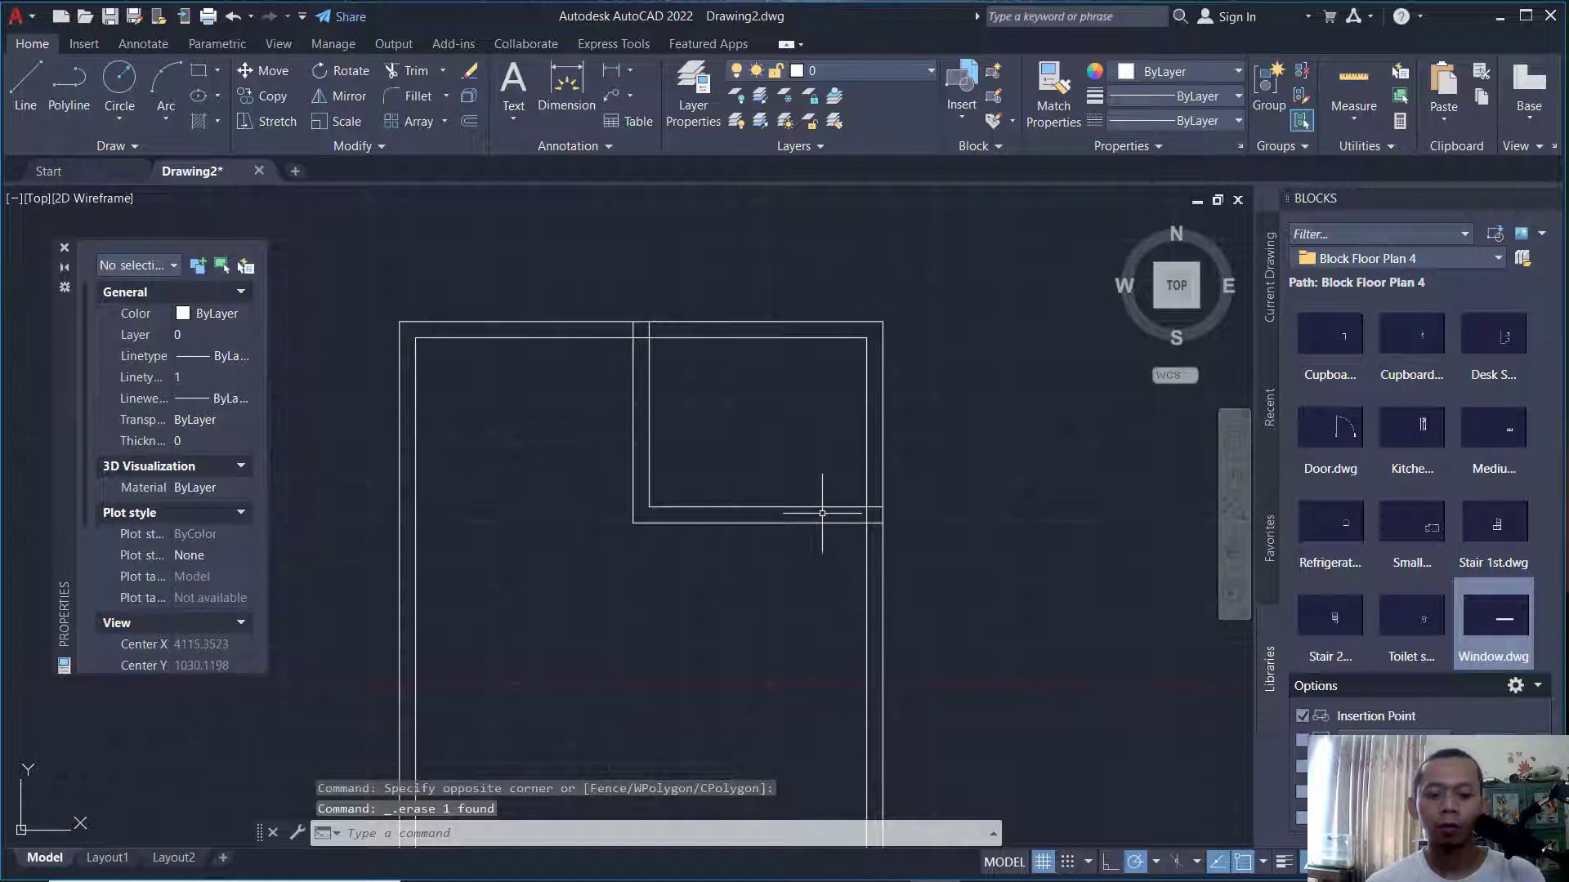
key(Return)
scroll(825, 518, up, 3)
click(858, 497)
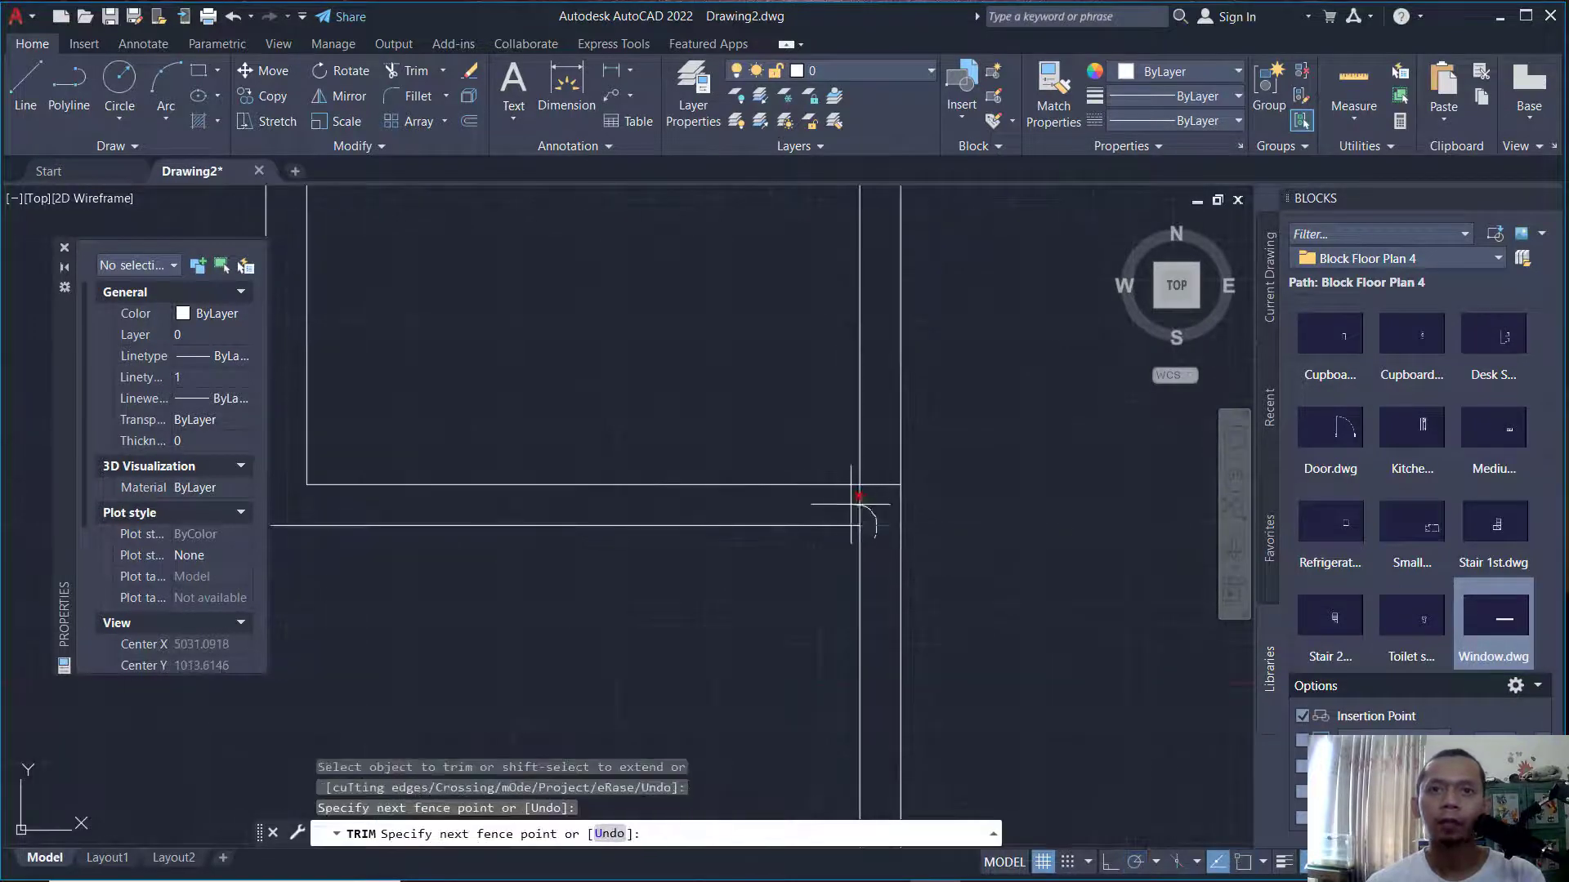
scroll(817, 470, down, 3)
scroll(669, 330, up, 4)
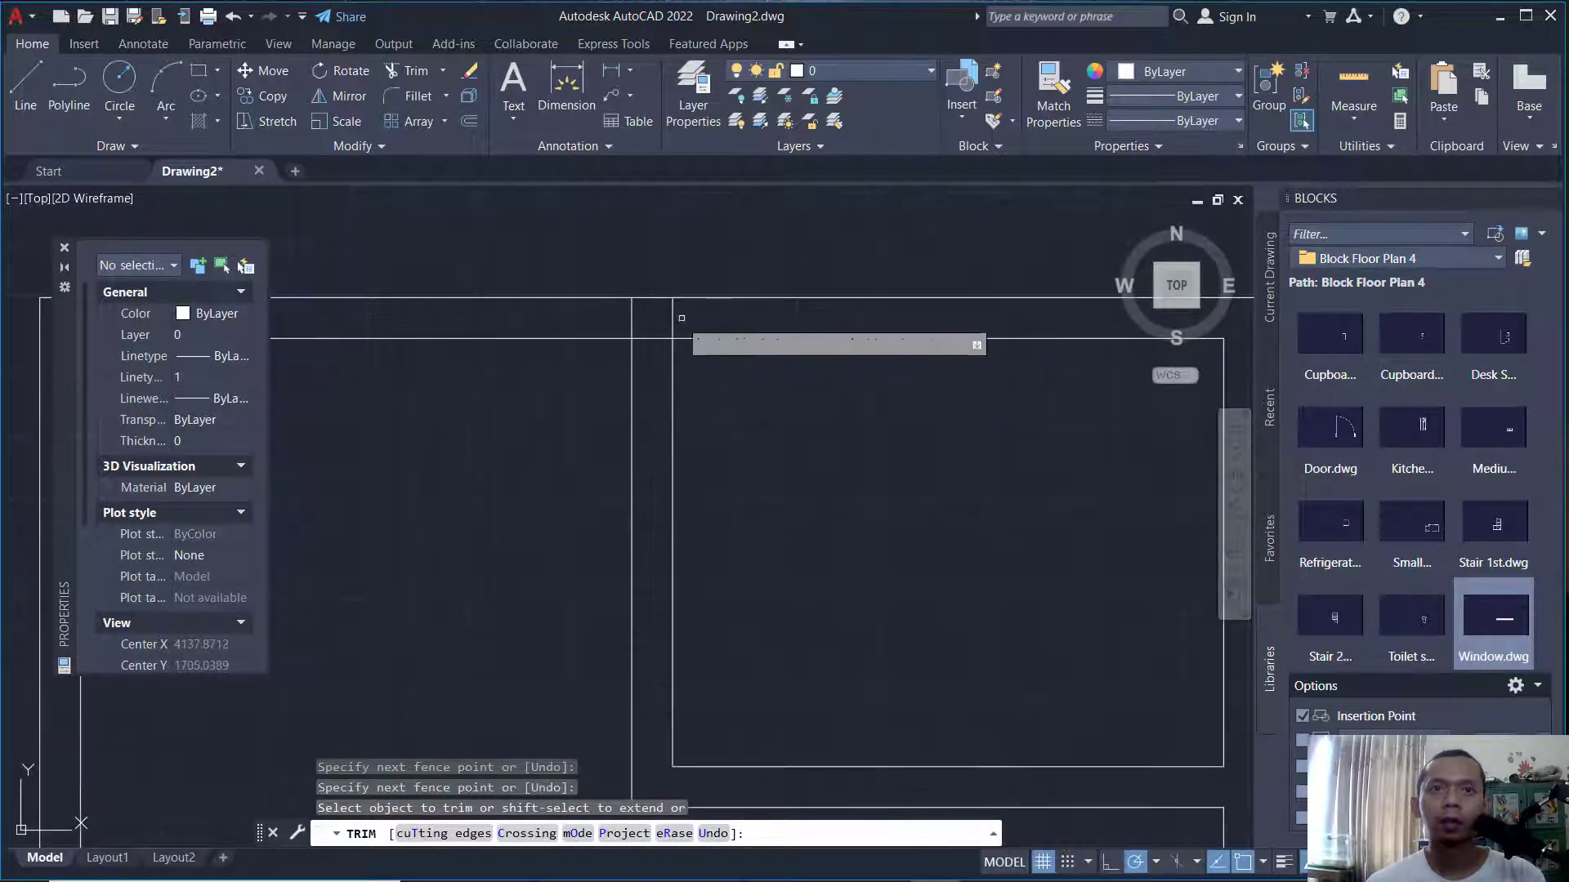
drag(630, 318, 627, 319)
scroll(748, 389, down, 4)
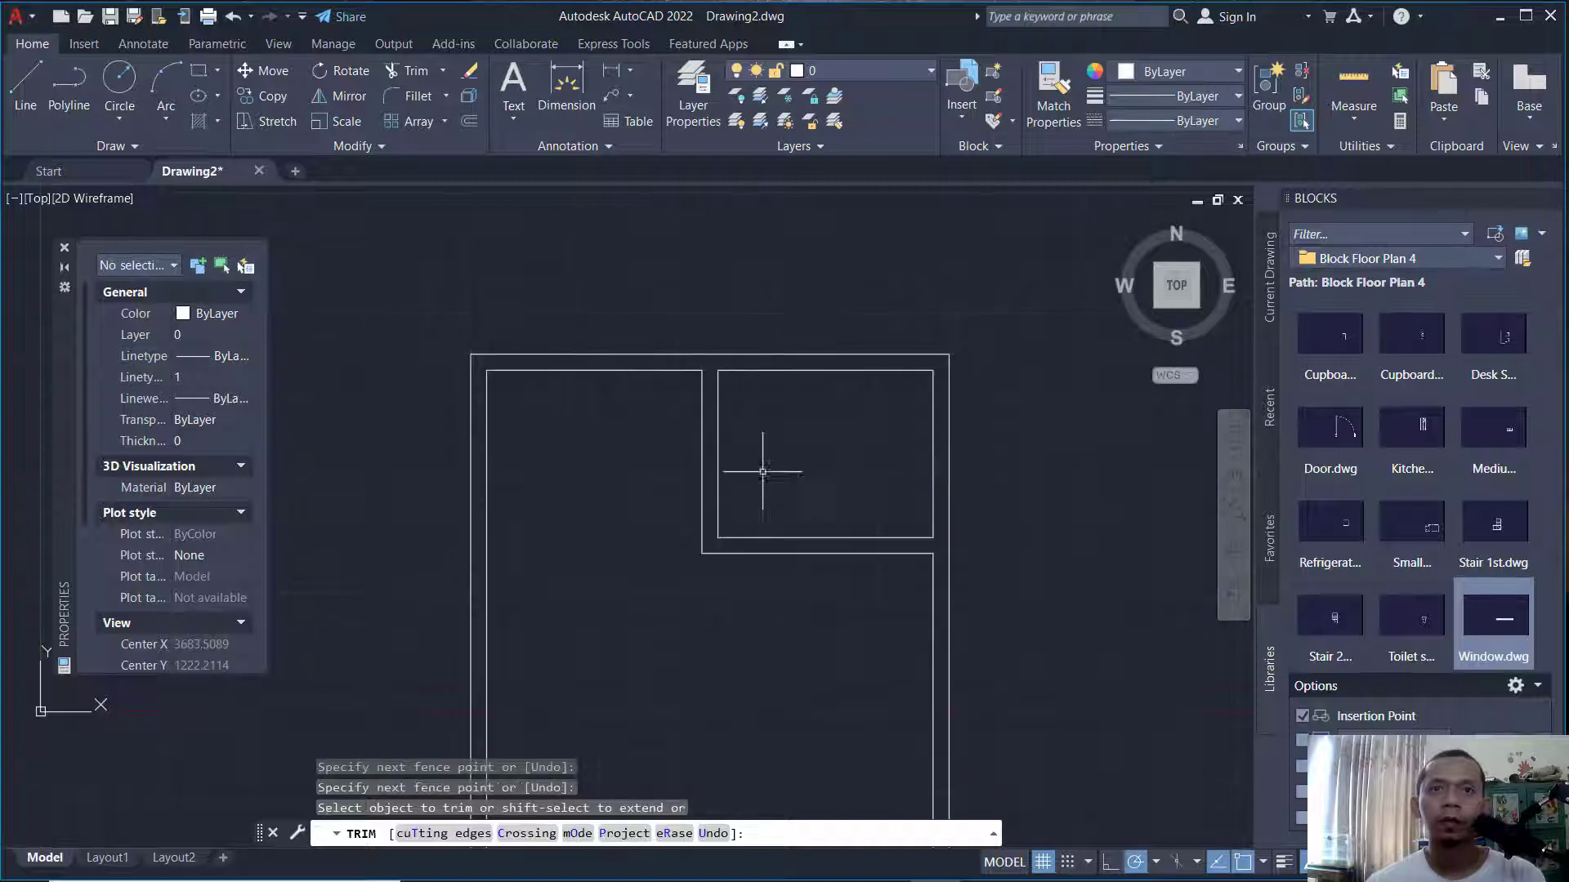
key(Return)
Copy the complete wall plan horizontally to the right of the original, leaving a gap between the two plans.
middle_drag(774, 538, 703, 321)
scroll(731, 363, down, 4)
middle_drag(767, 402, 703, 448)
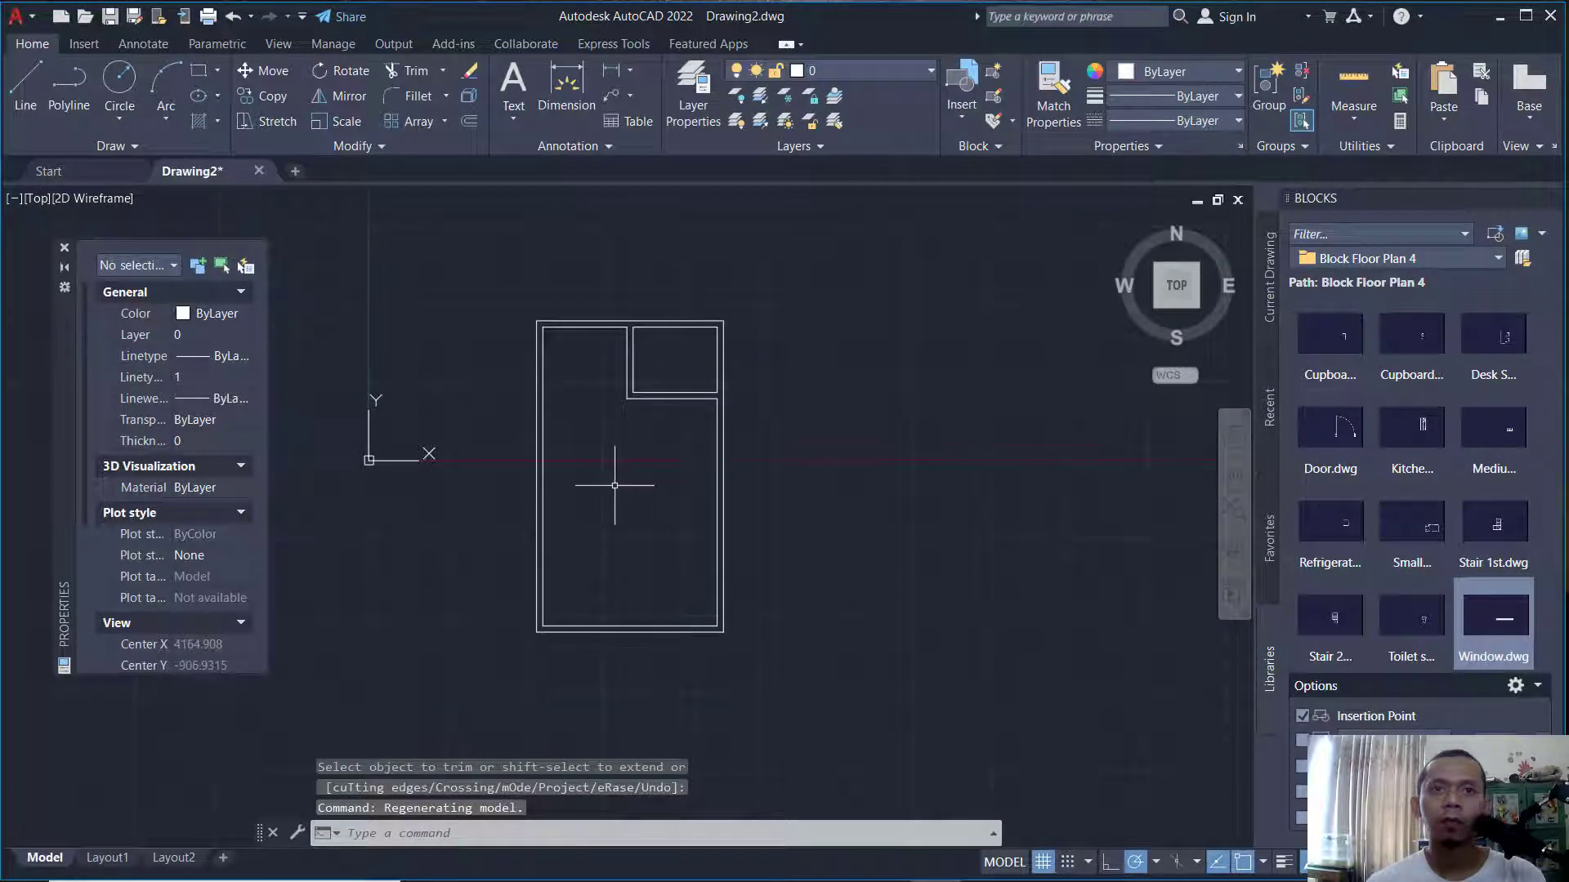
scroll(613, 487, up, 2)
text(o)
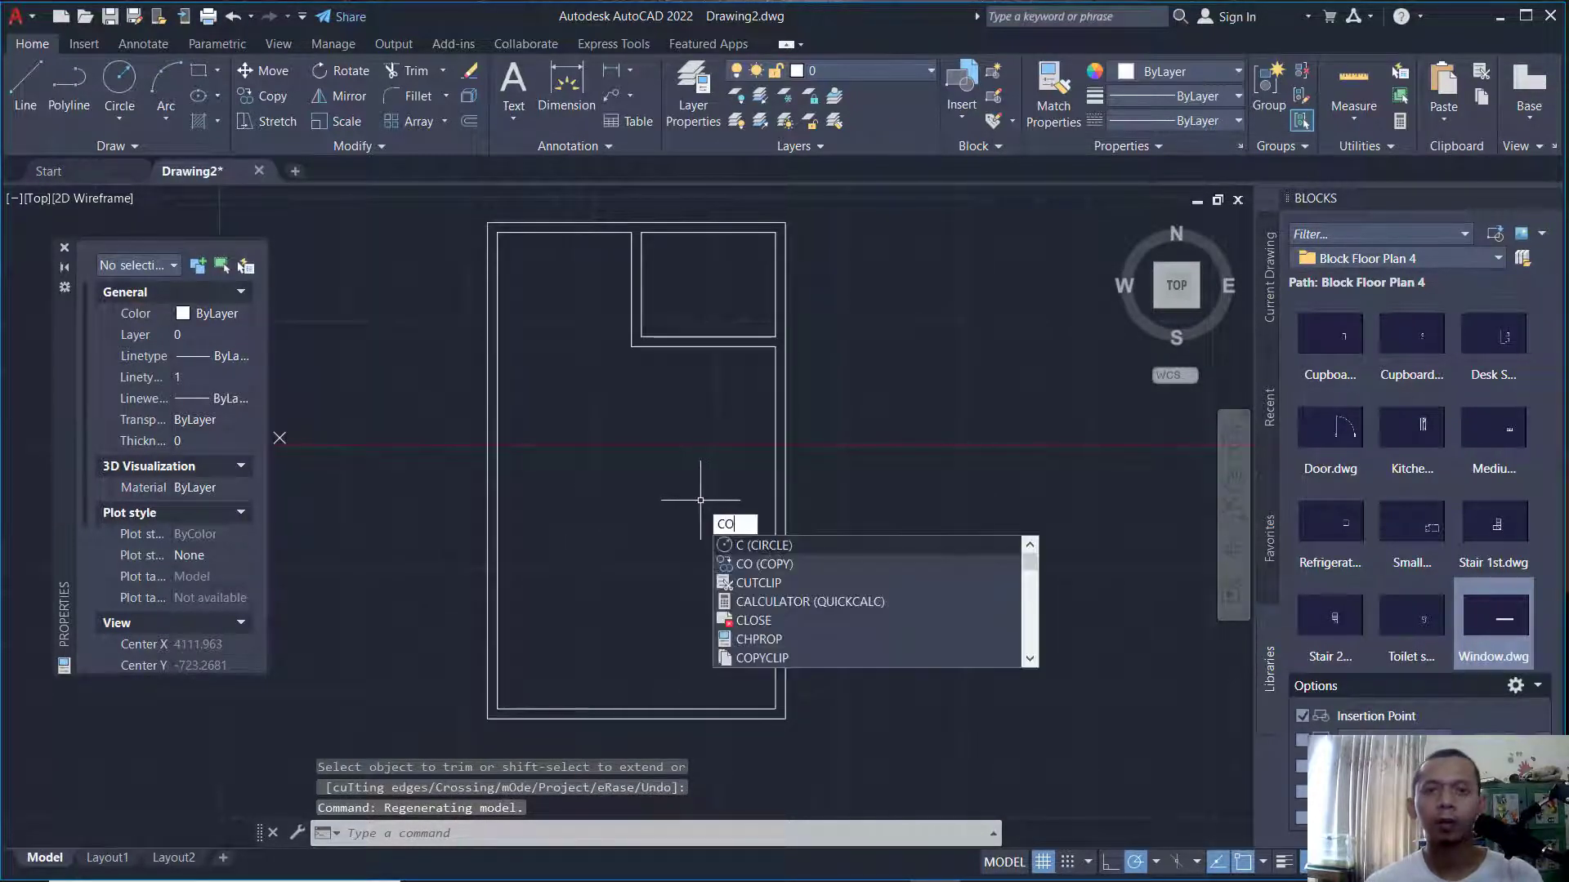
key(Return)
click(875, 196)
click(537, 645)
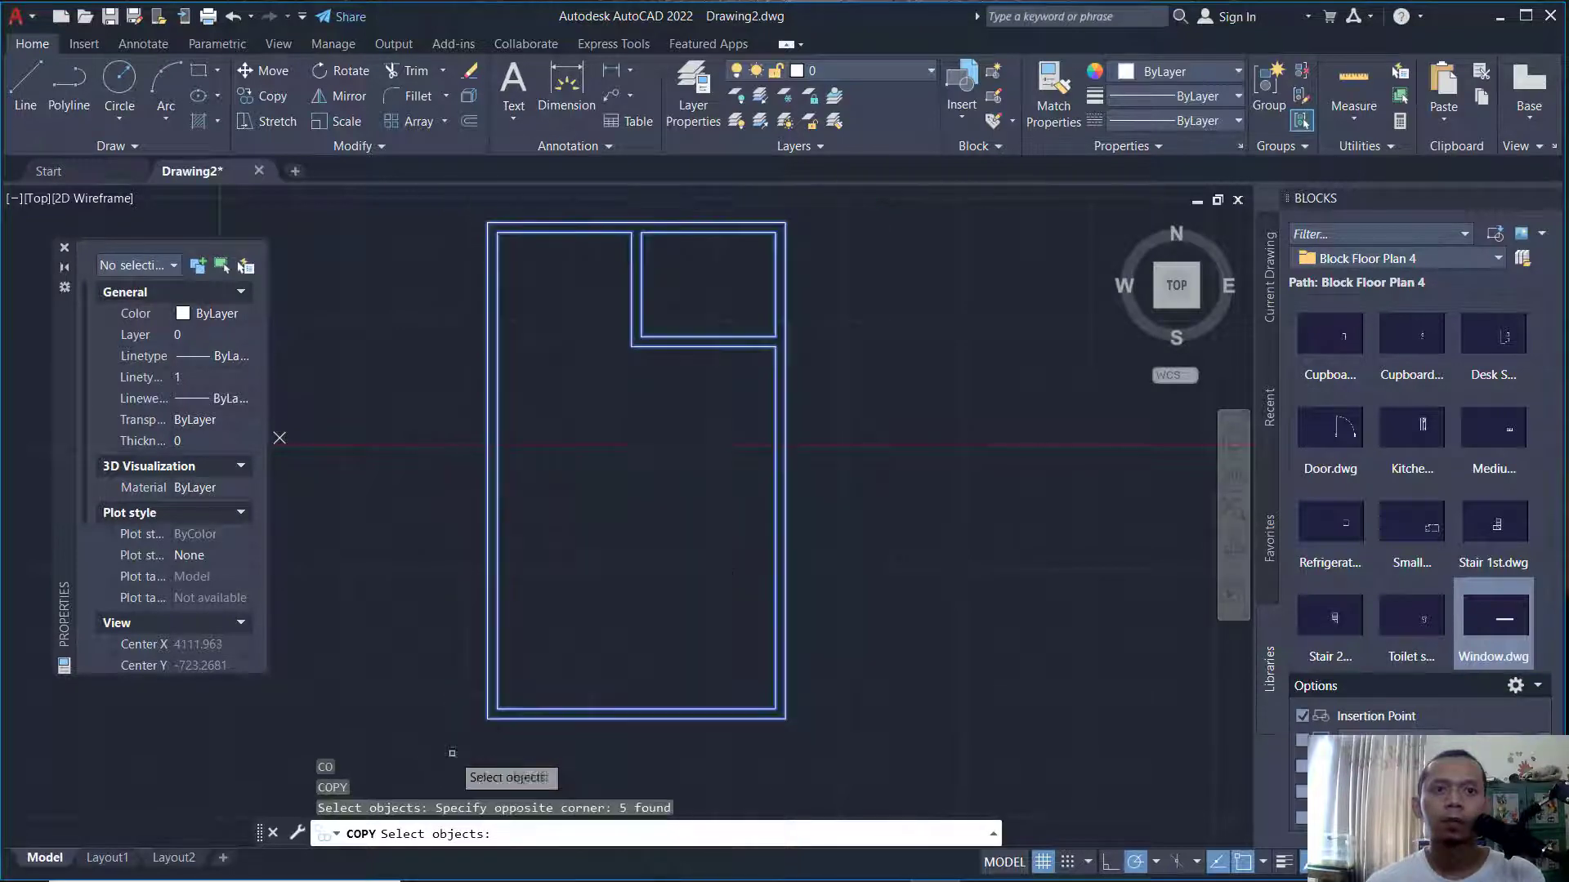
key(Return)
click(635, 469)
middle_drag(1107, 445, 948, 460)
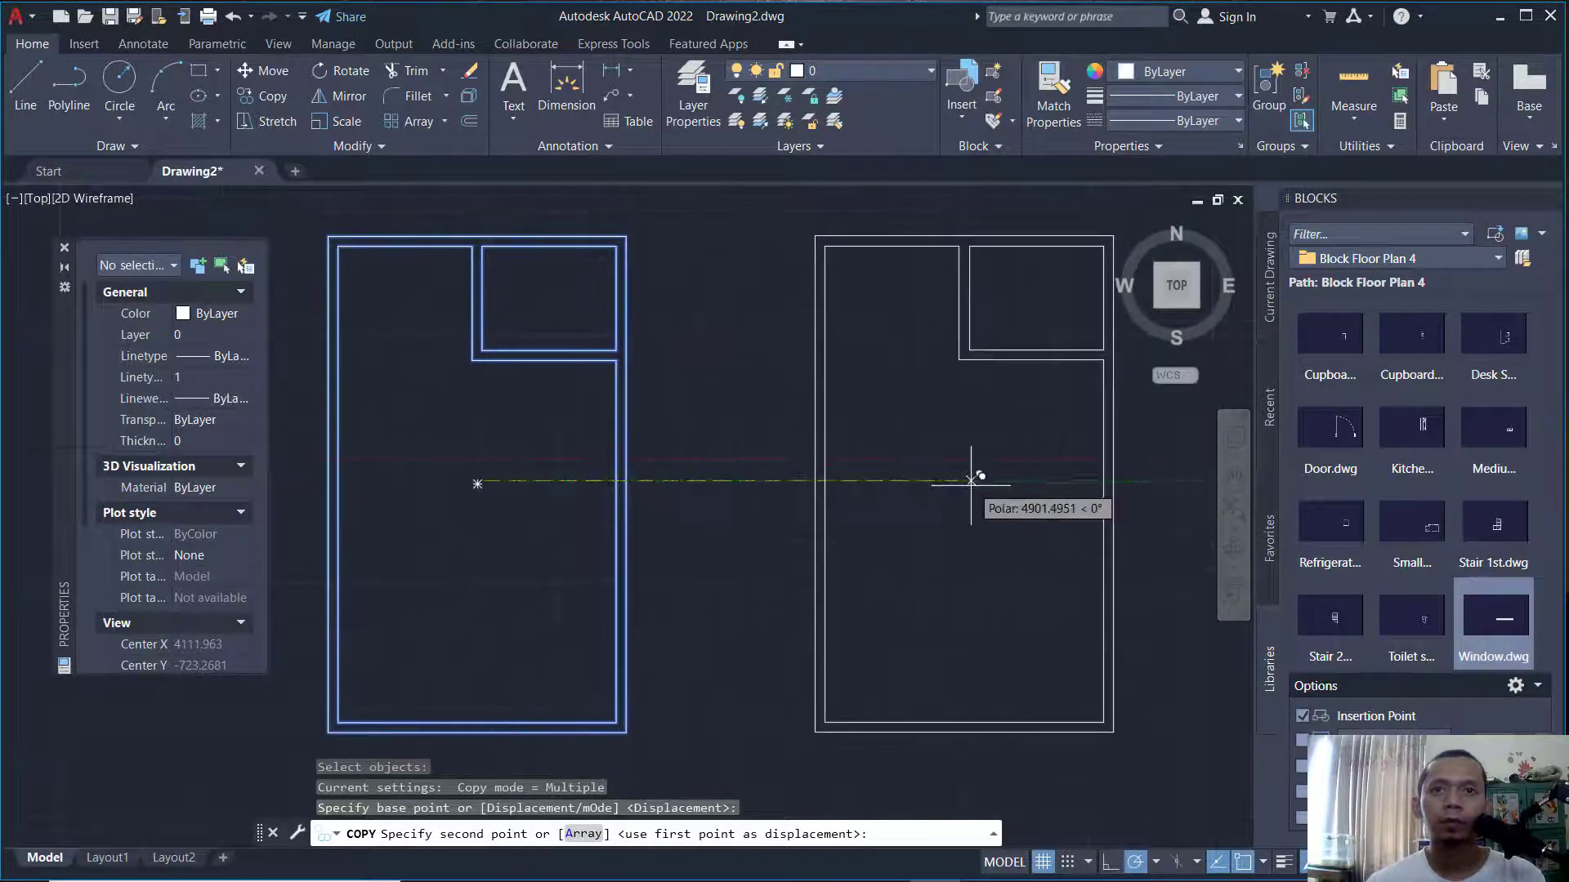
click(1010, 484)
key(Return)
middle_drag(829, 537, 754, 536)
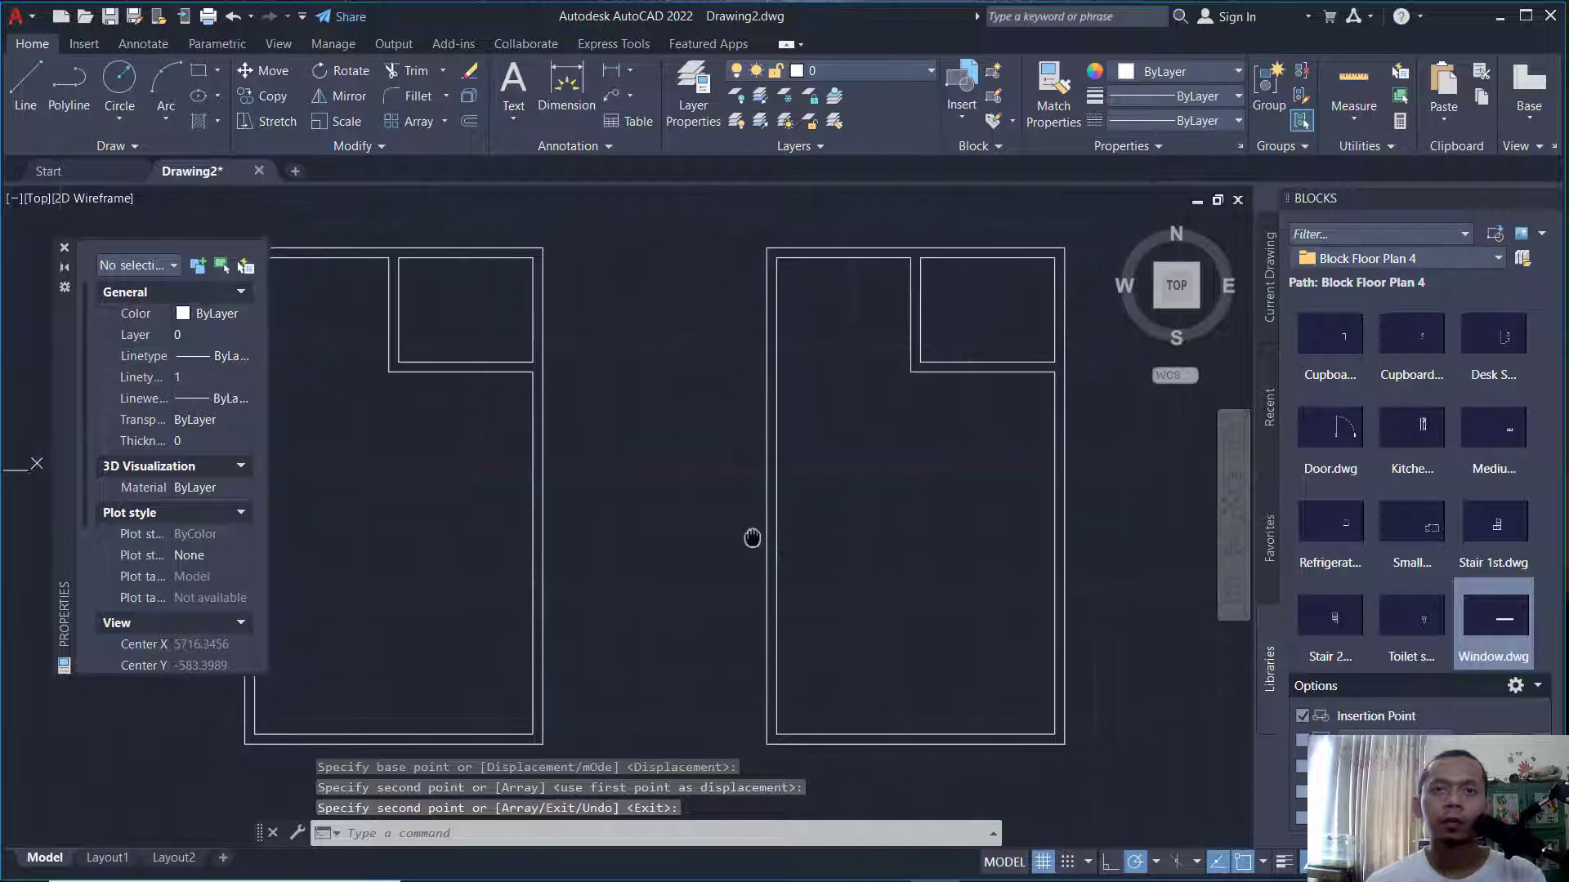
Delete the small room's partition lines and the leftover inner wall segment at the upper-right corner of the copied plan.
middle_drag(896, 472, 811, 484)
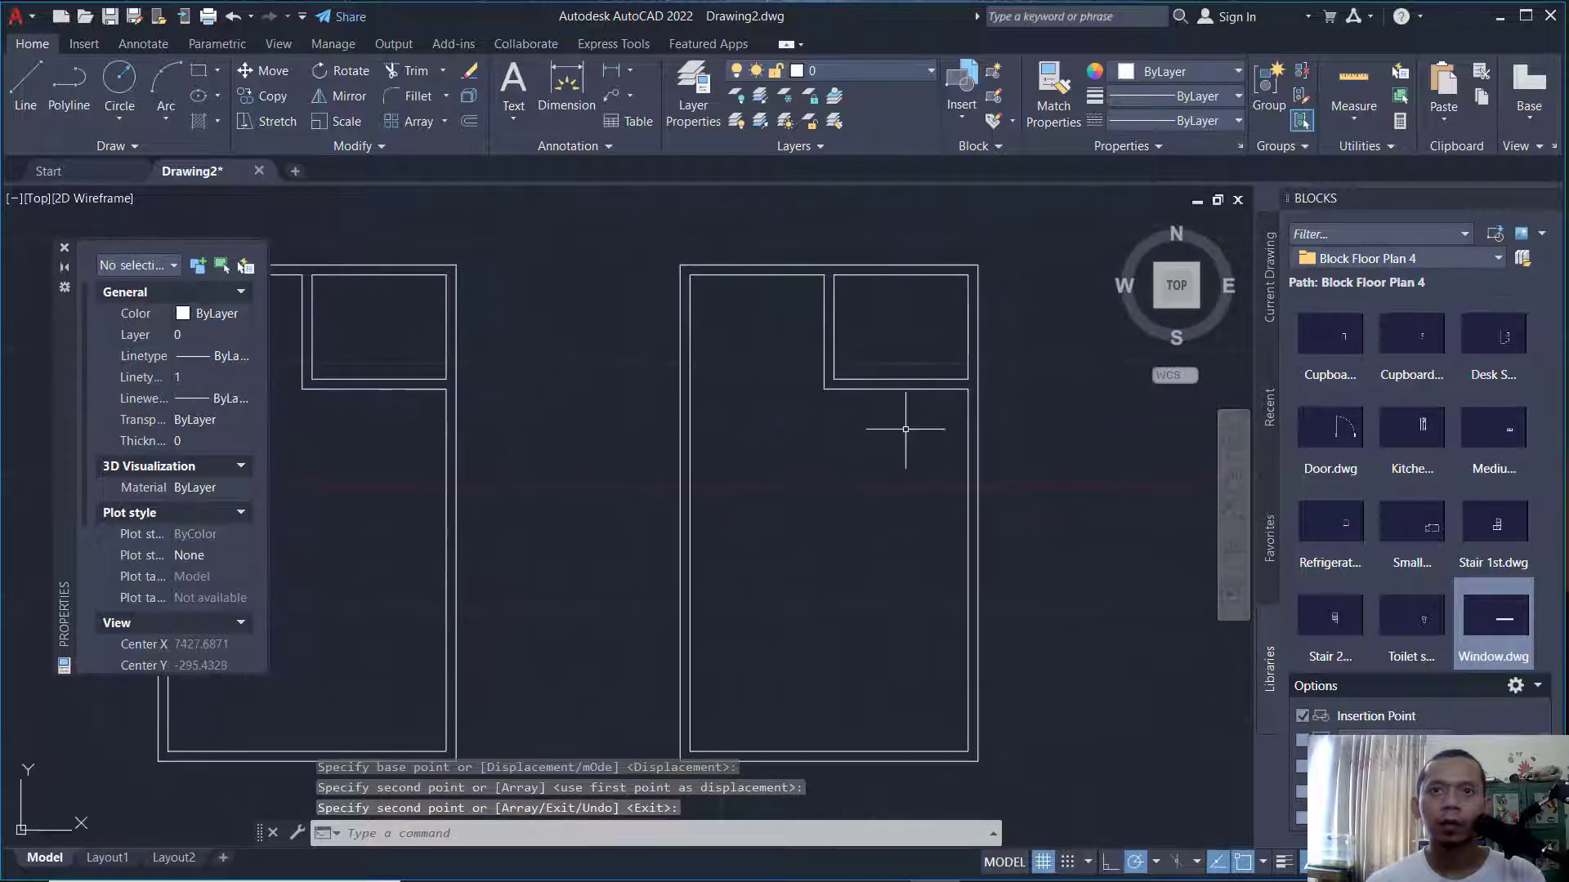
click(915, 435)
click(807, 349)
key(Delete)
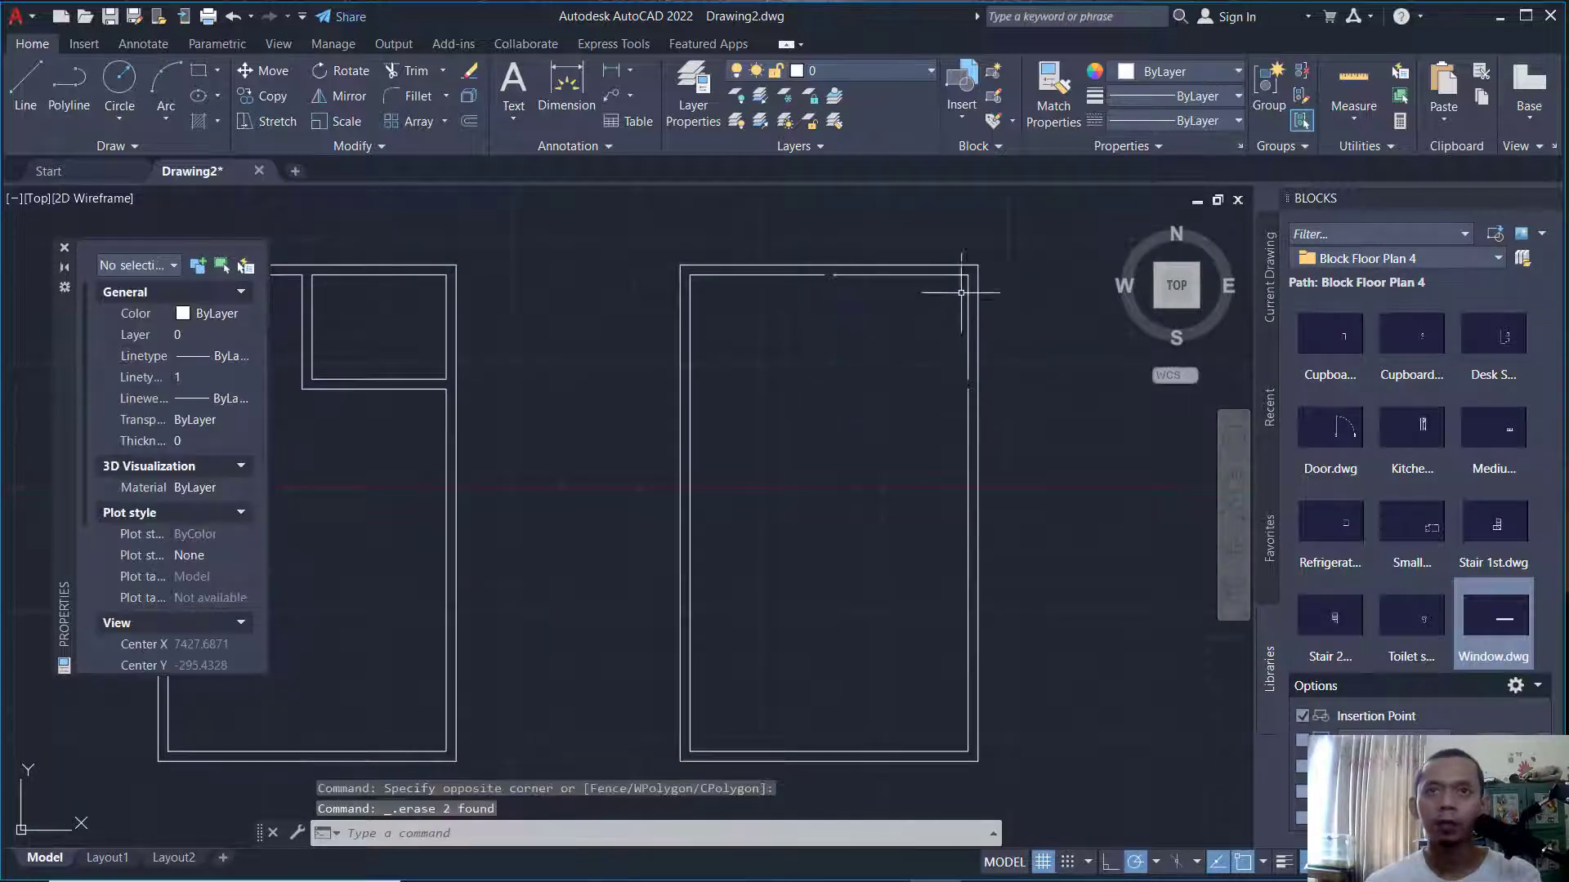
click(953, 276)
key(Delete)
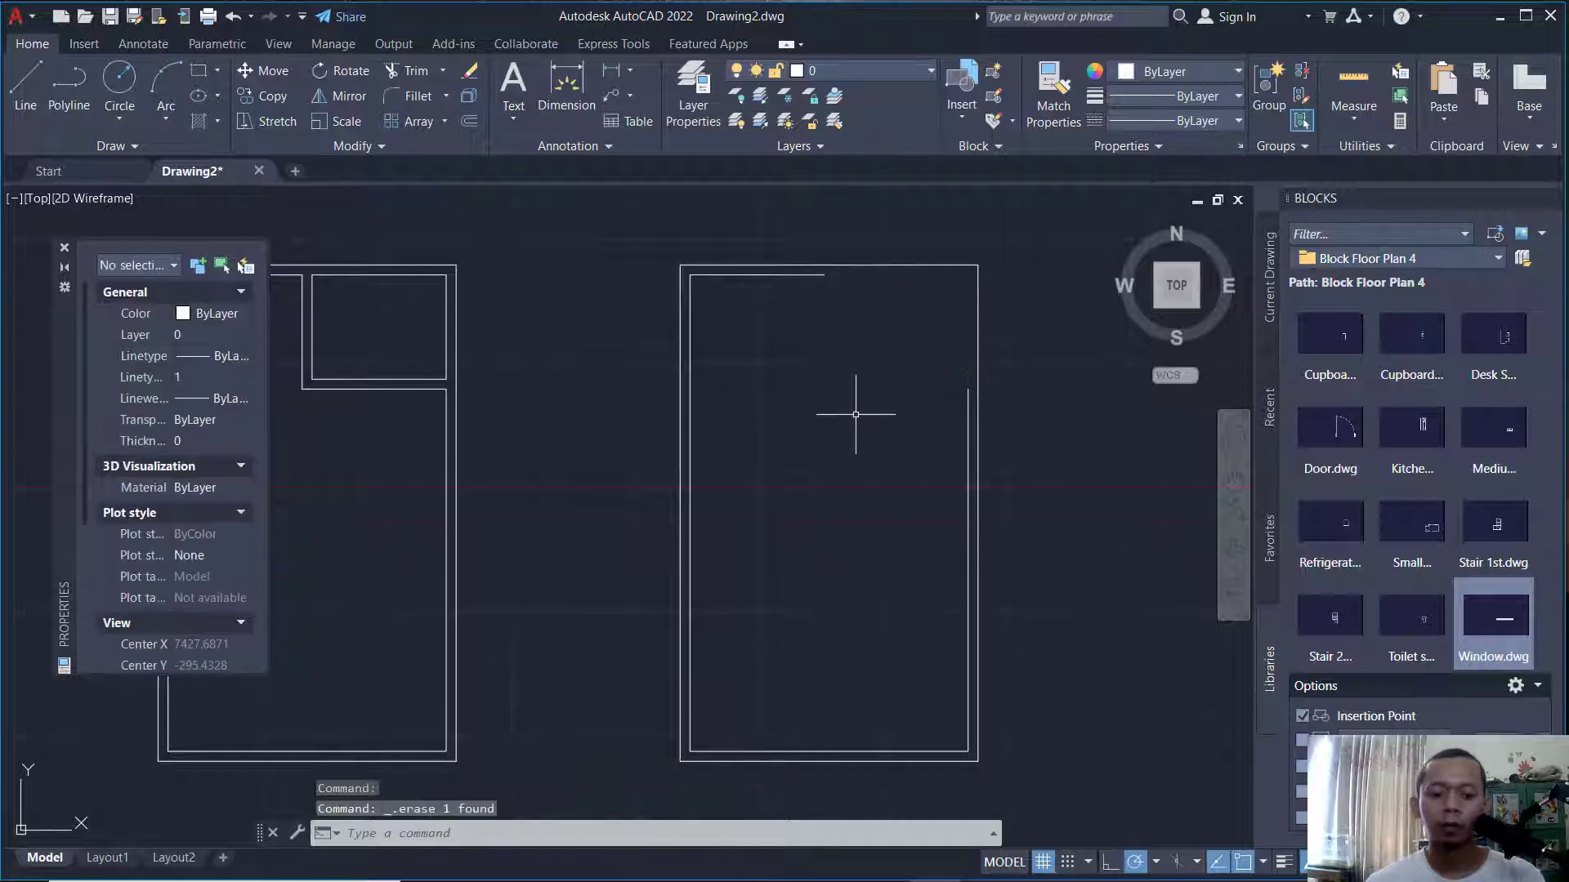
Fillet the copied plan's right and top inner wall lines with radius 0 to close the upper-right corner.
text(F)
key(Return)
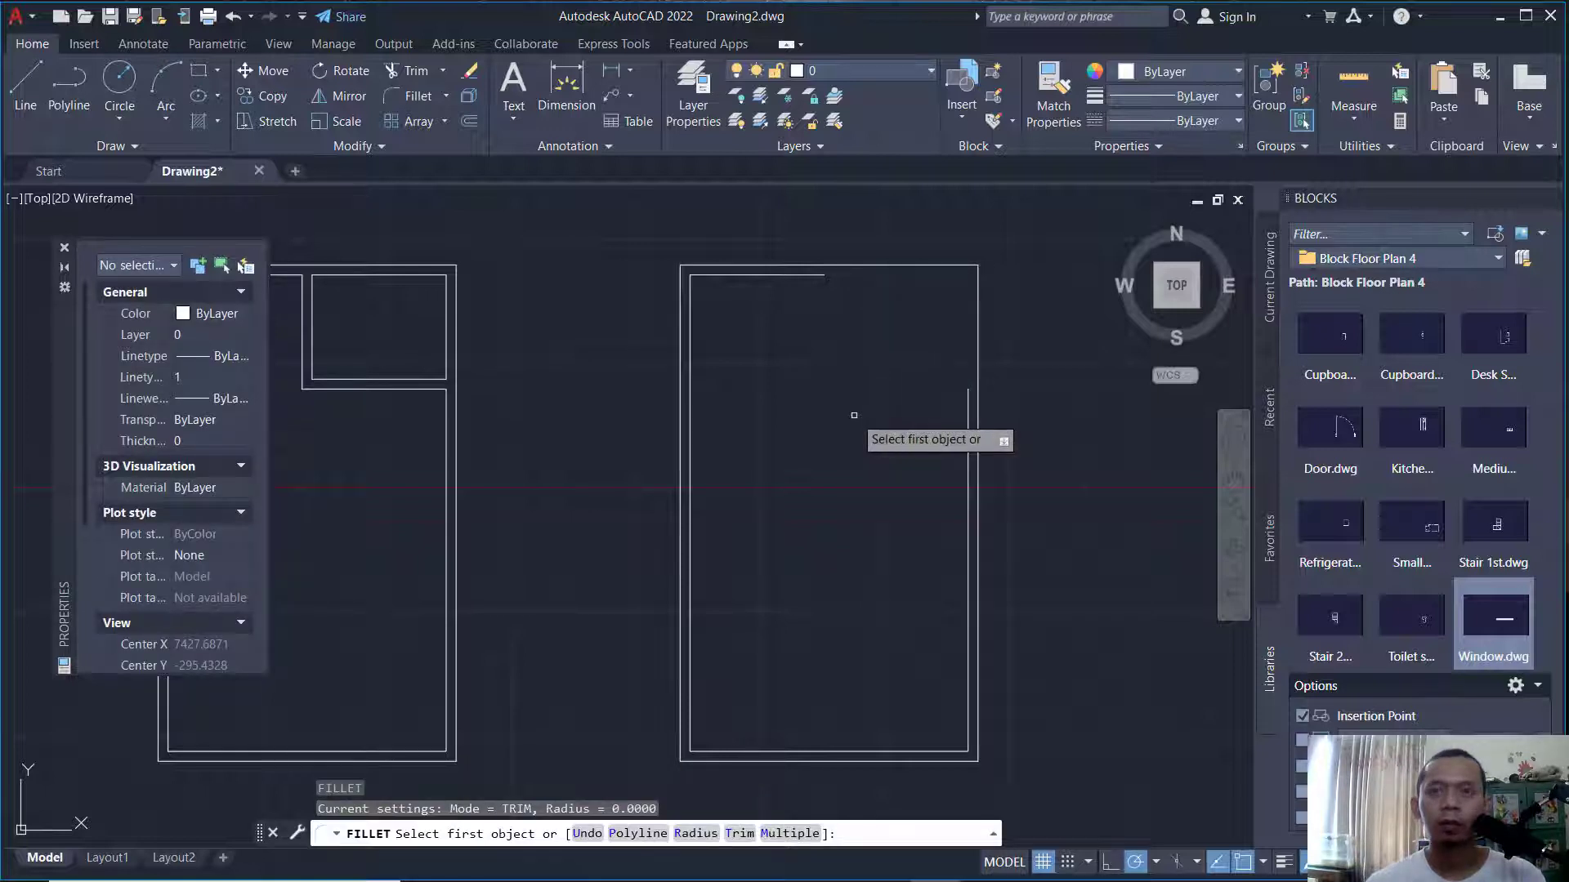
key(Return)
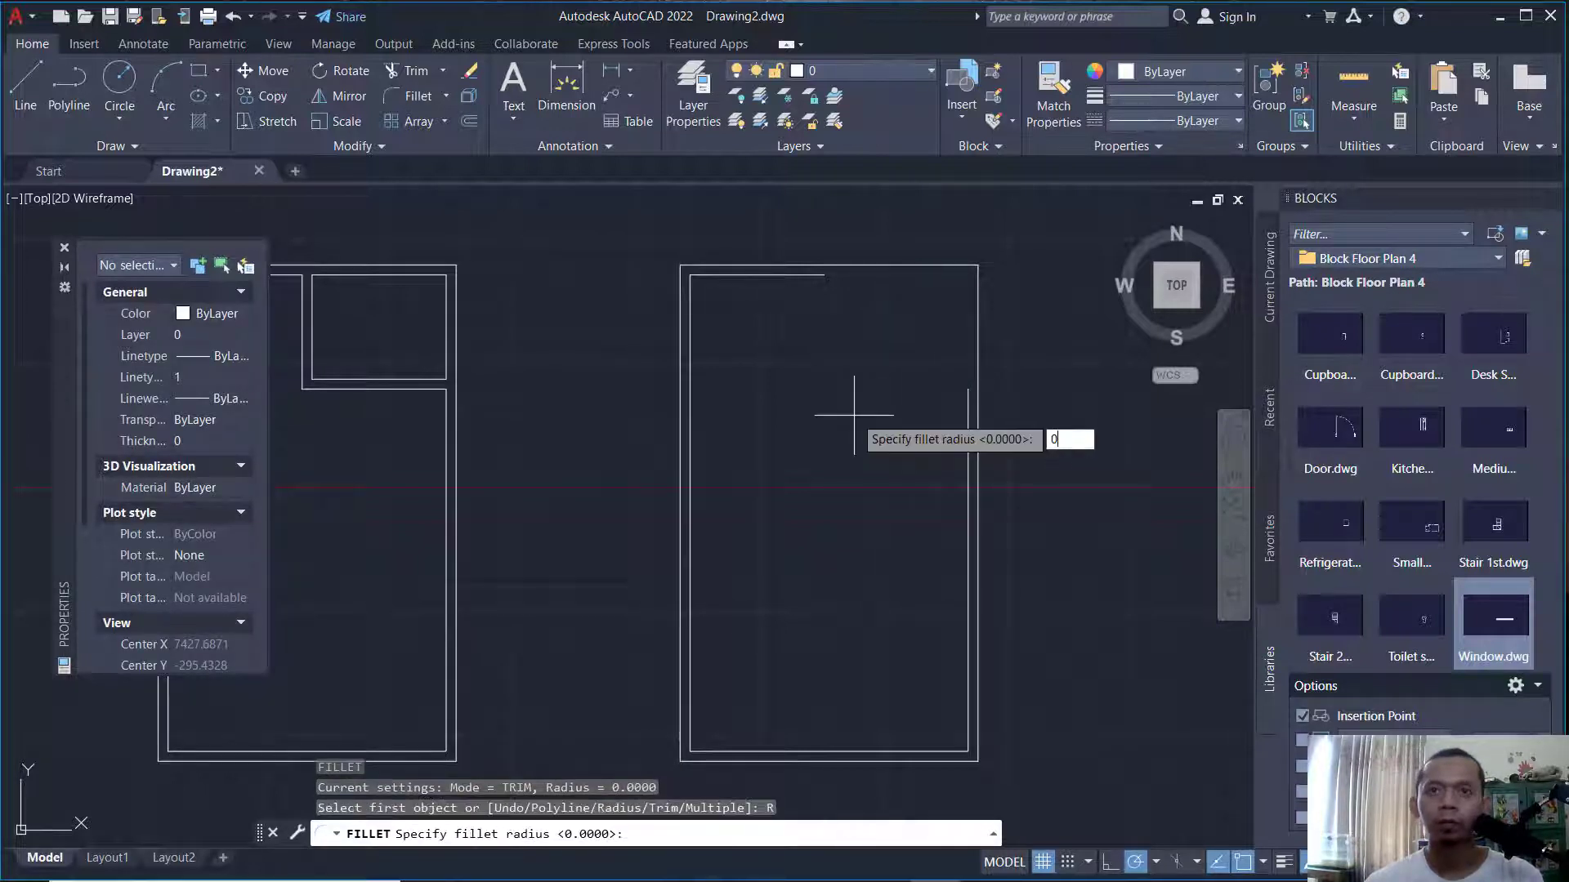
text(0)
key(Return)
click(965, 446)
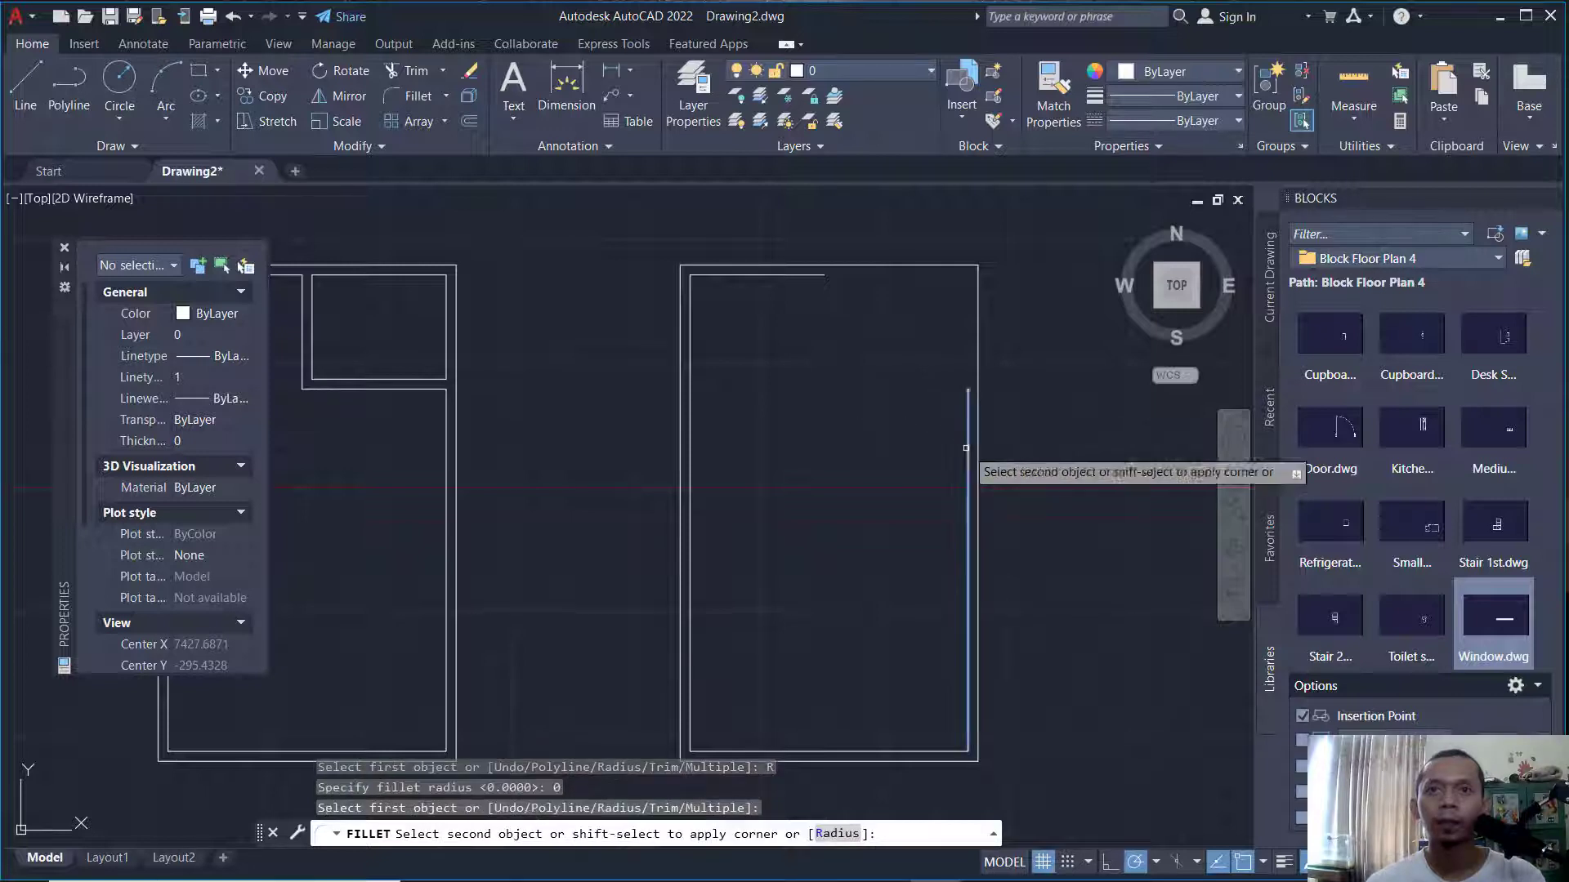
click(809, 275)
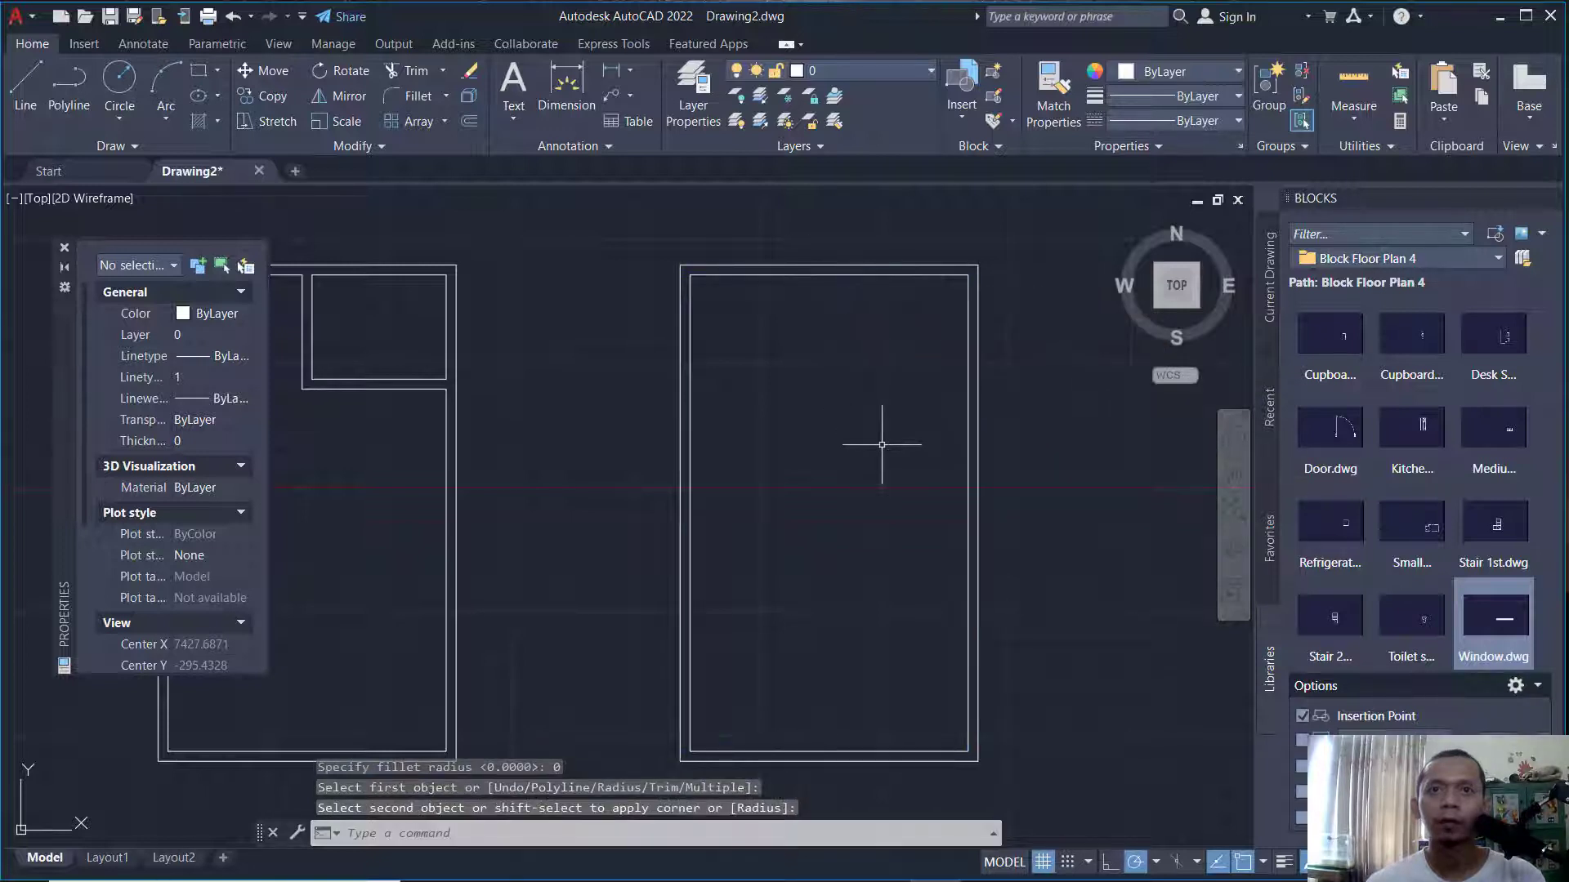
Draw a horizontal line across the middle of the second plan between the left and right inner wall lines.
scroll(881, 445, down, 2)
scroll(856, 478, up, 2)
key(Return)
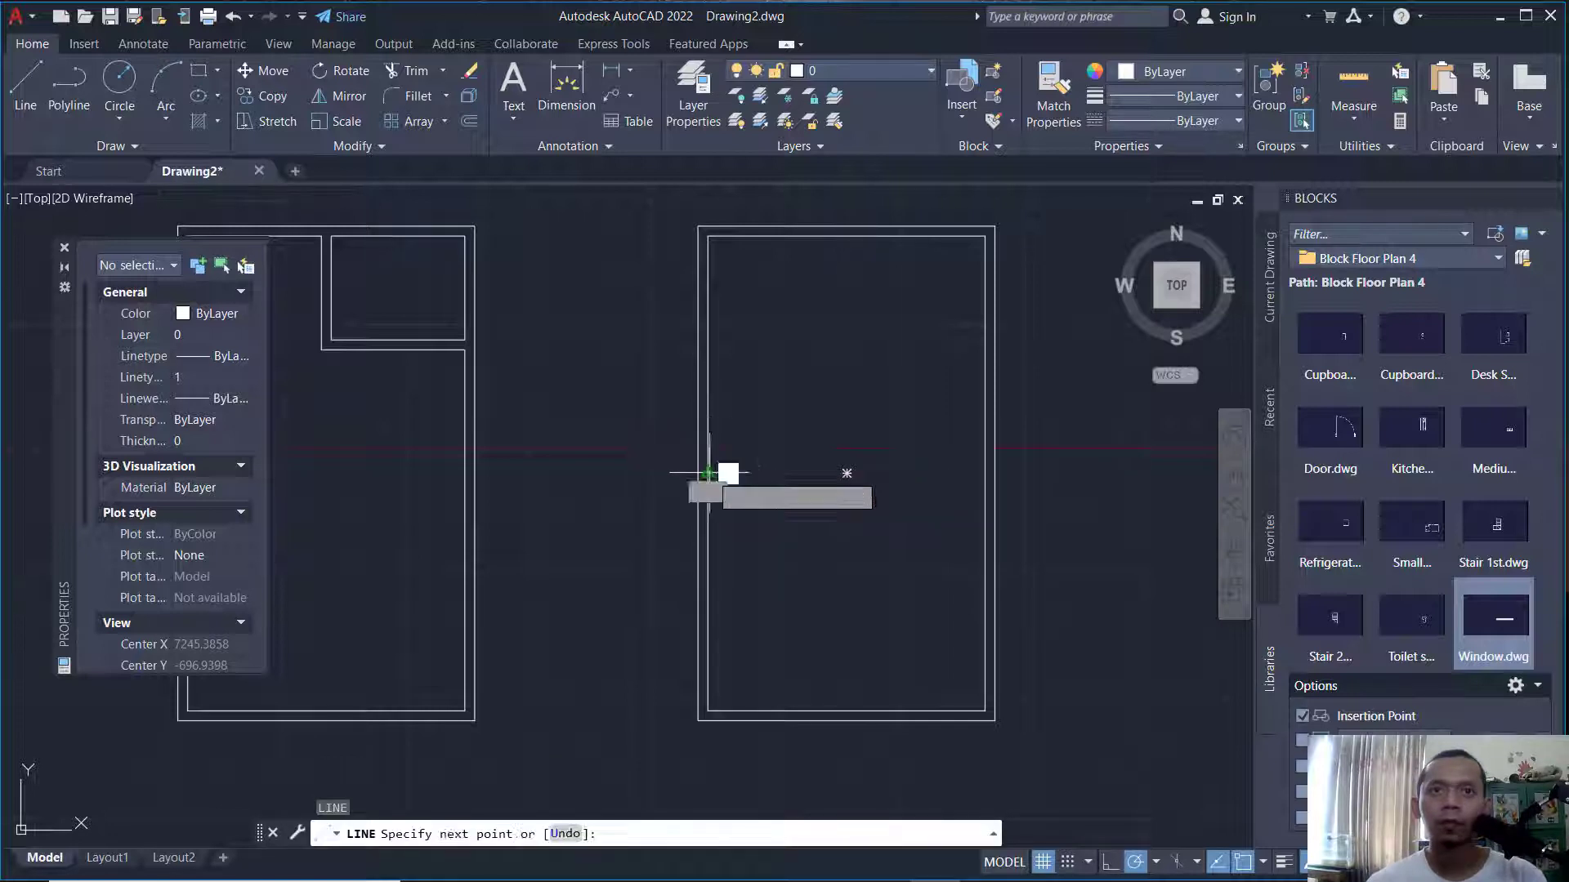
click(984, 474)
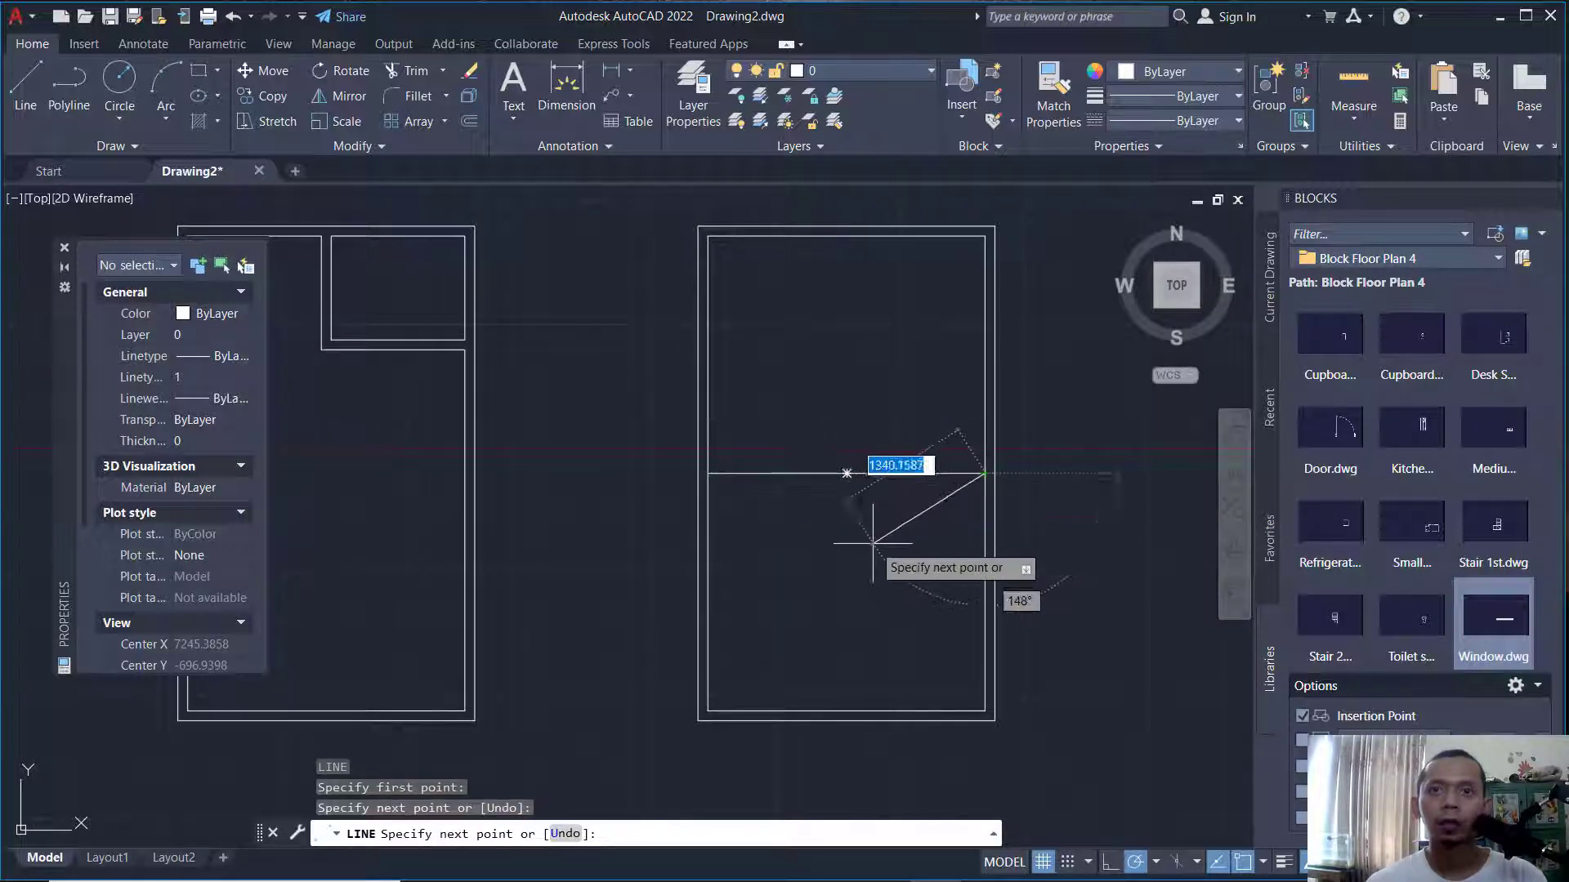
key(Return)
Copy the second plan's horizontal middle line 50 upward and 50 downward.
scroll(923, 499, up, 2)
text(CO)
key(Return)
click(861, 400)
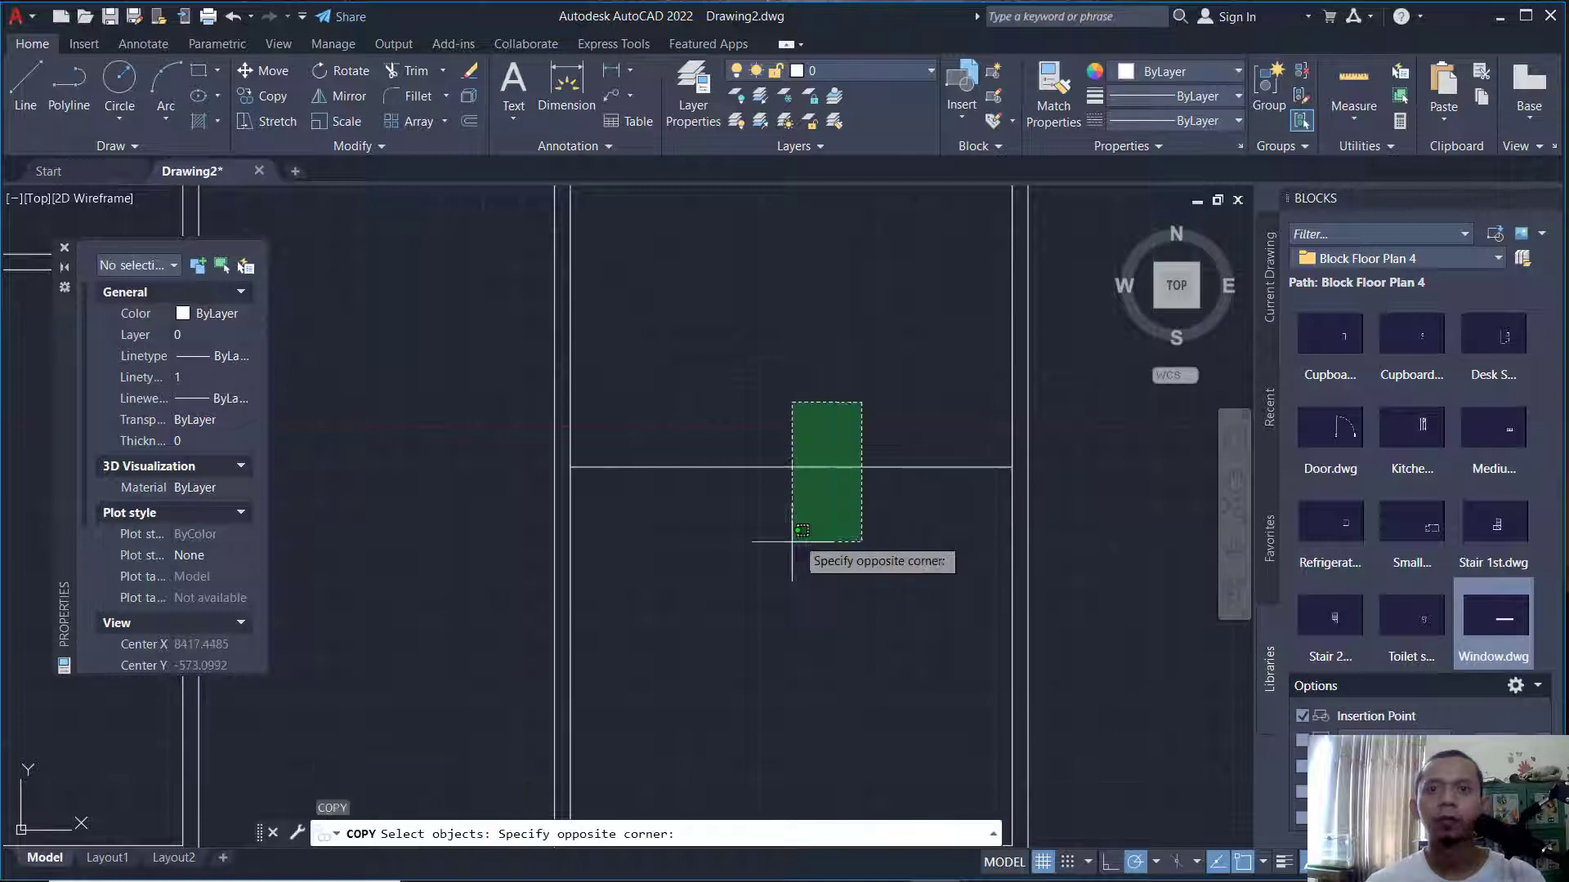
click(791, 542)
key(Return)
click(844, 412)
text(5)
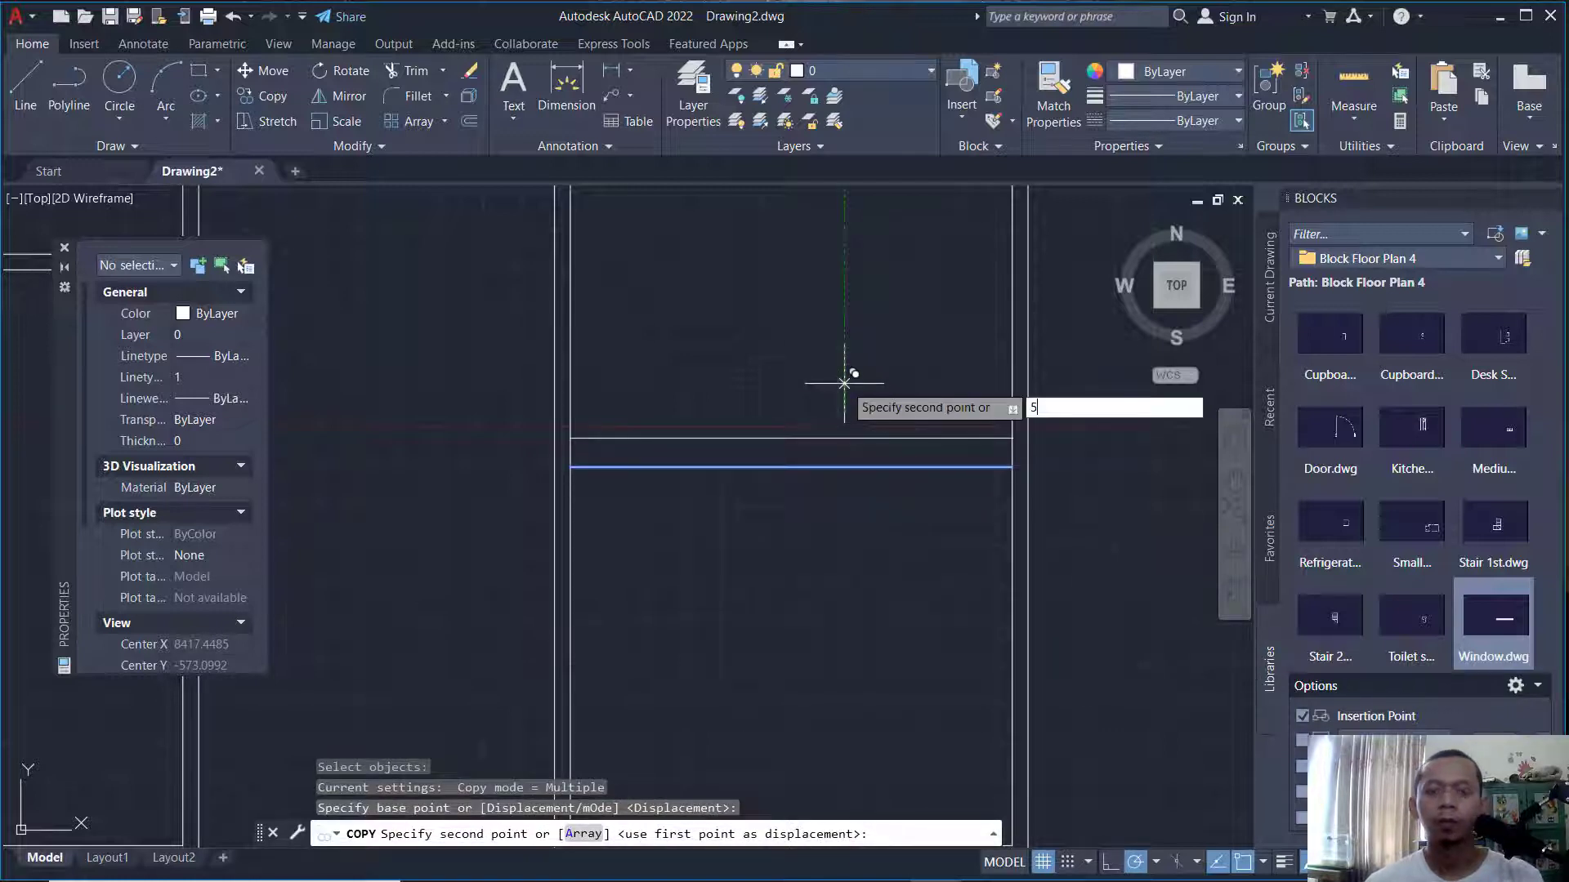
text(0)
key(Return)
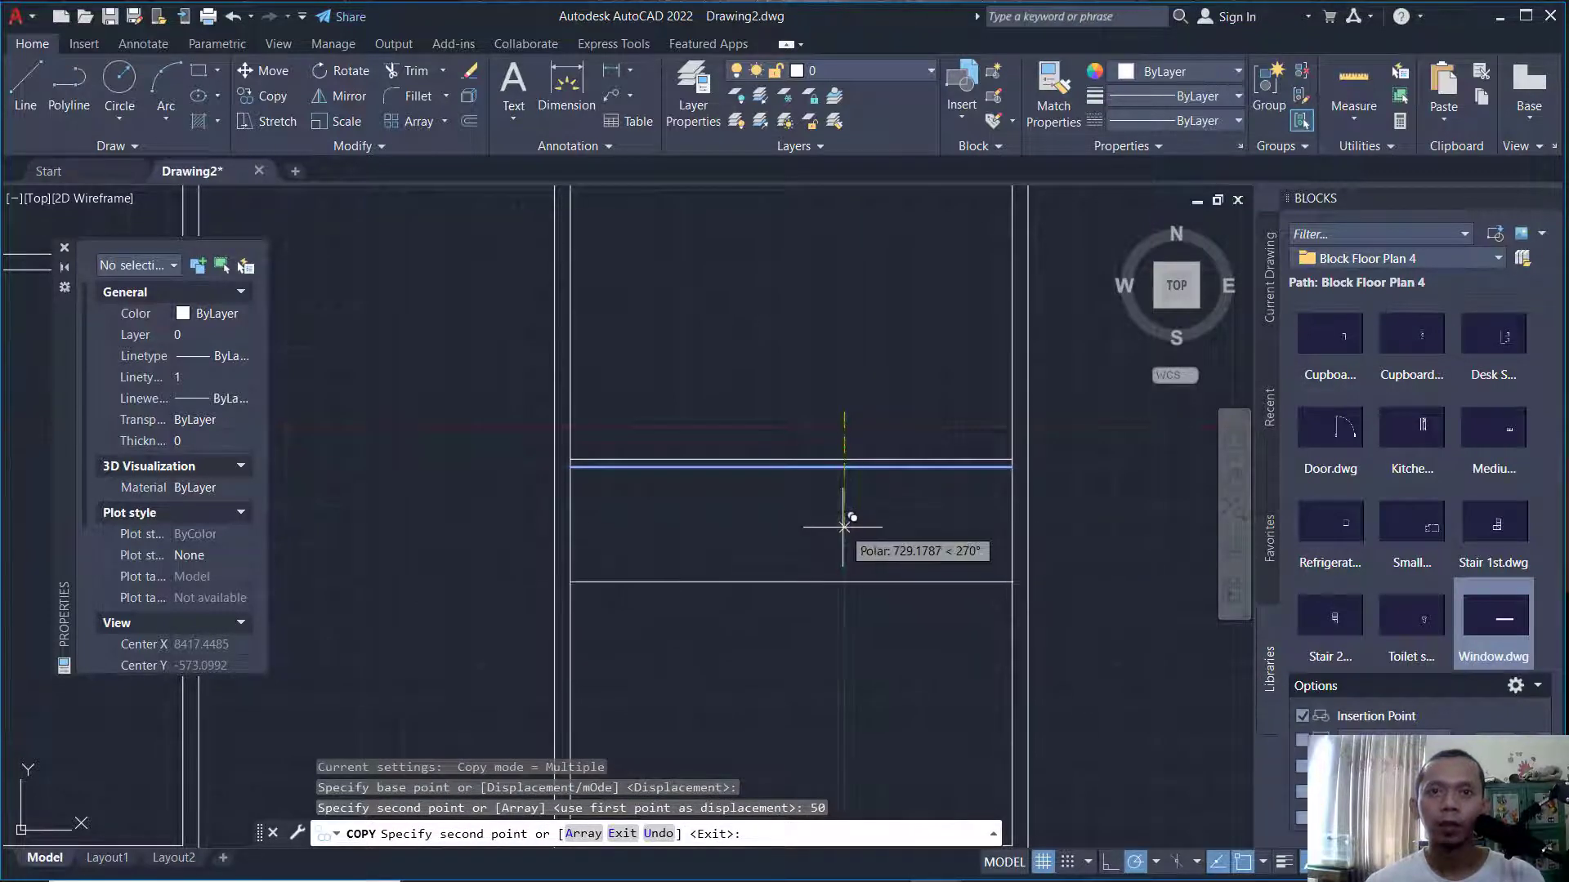
text(50)
key(Return)
key(Return)
Delete the original centre line between the two copied partition lines.
scroll(584, 470, up, 5)
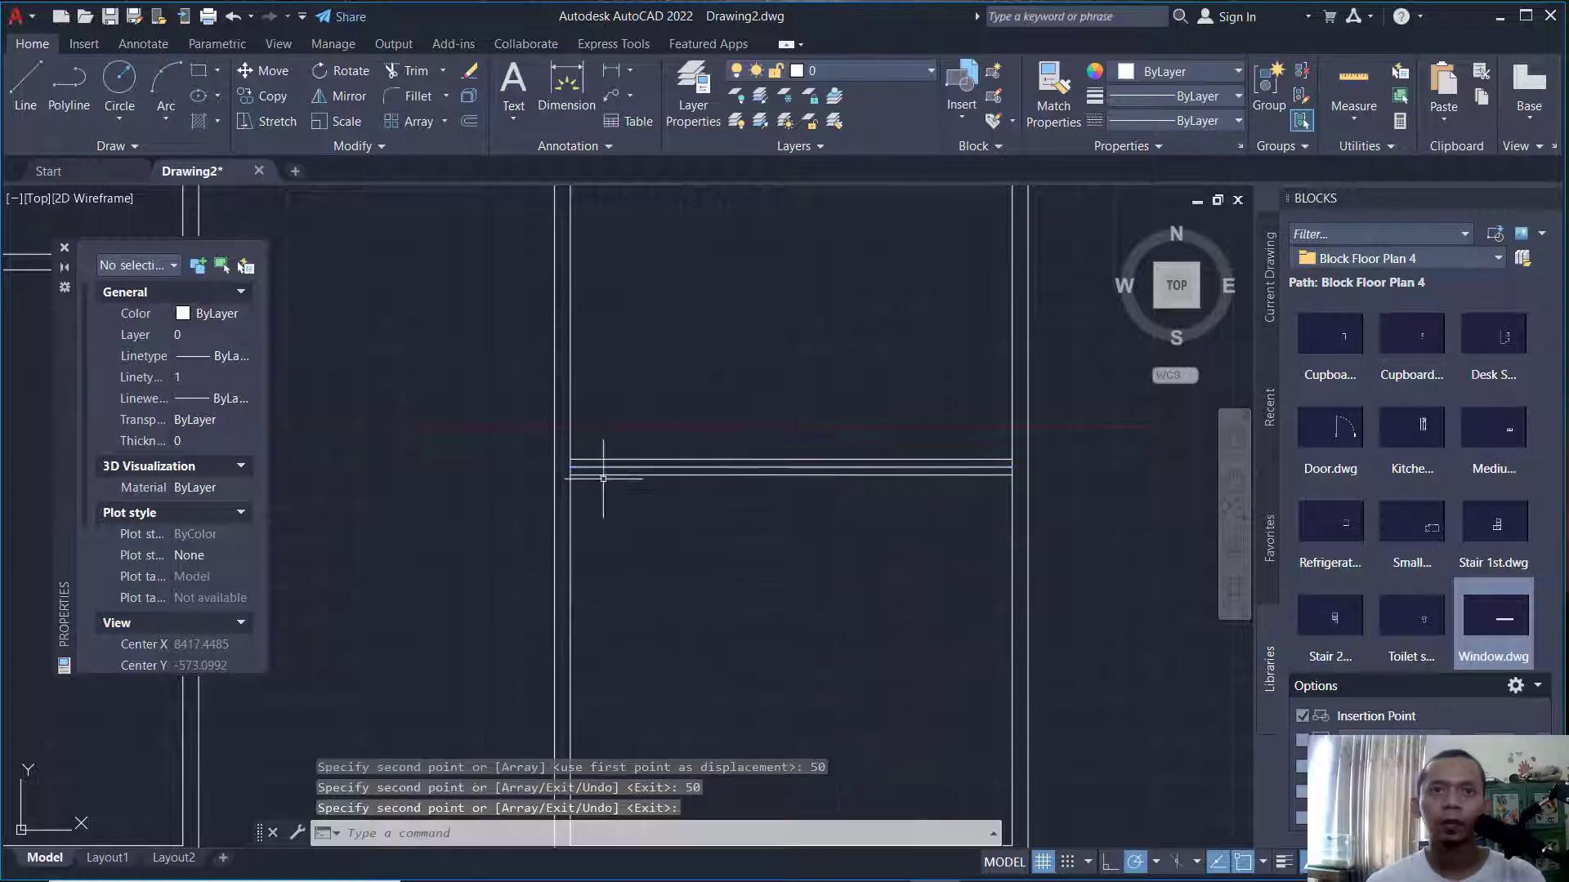
click(605, 455)
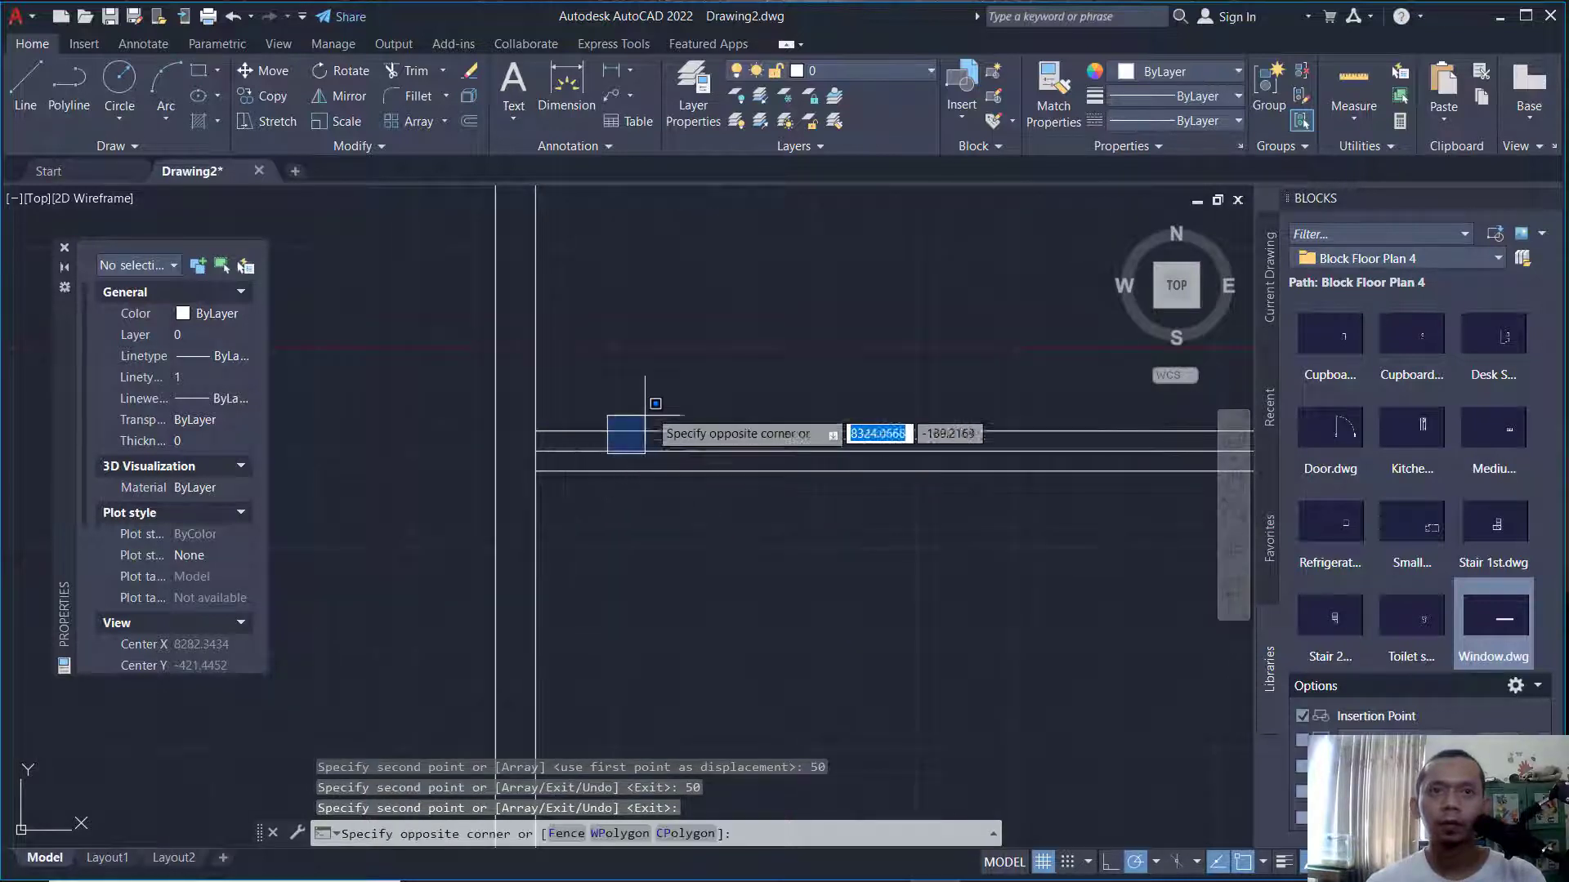
click(567, 442)
key(Delete)
scroll(763, 414, down, 2)
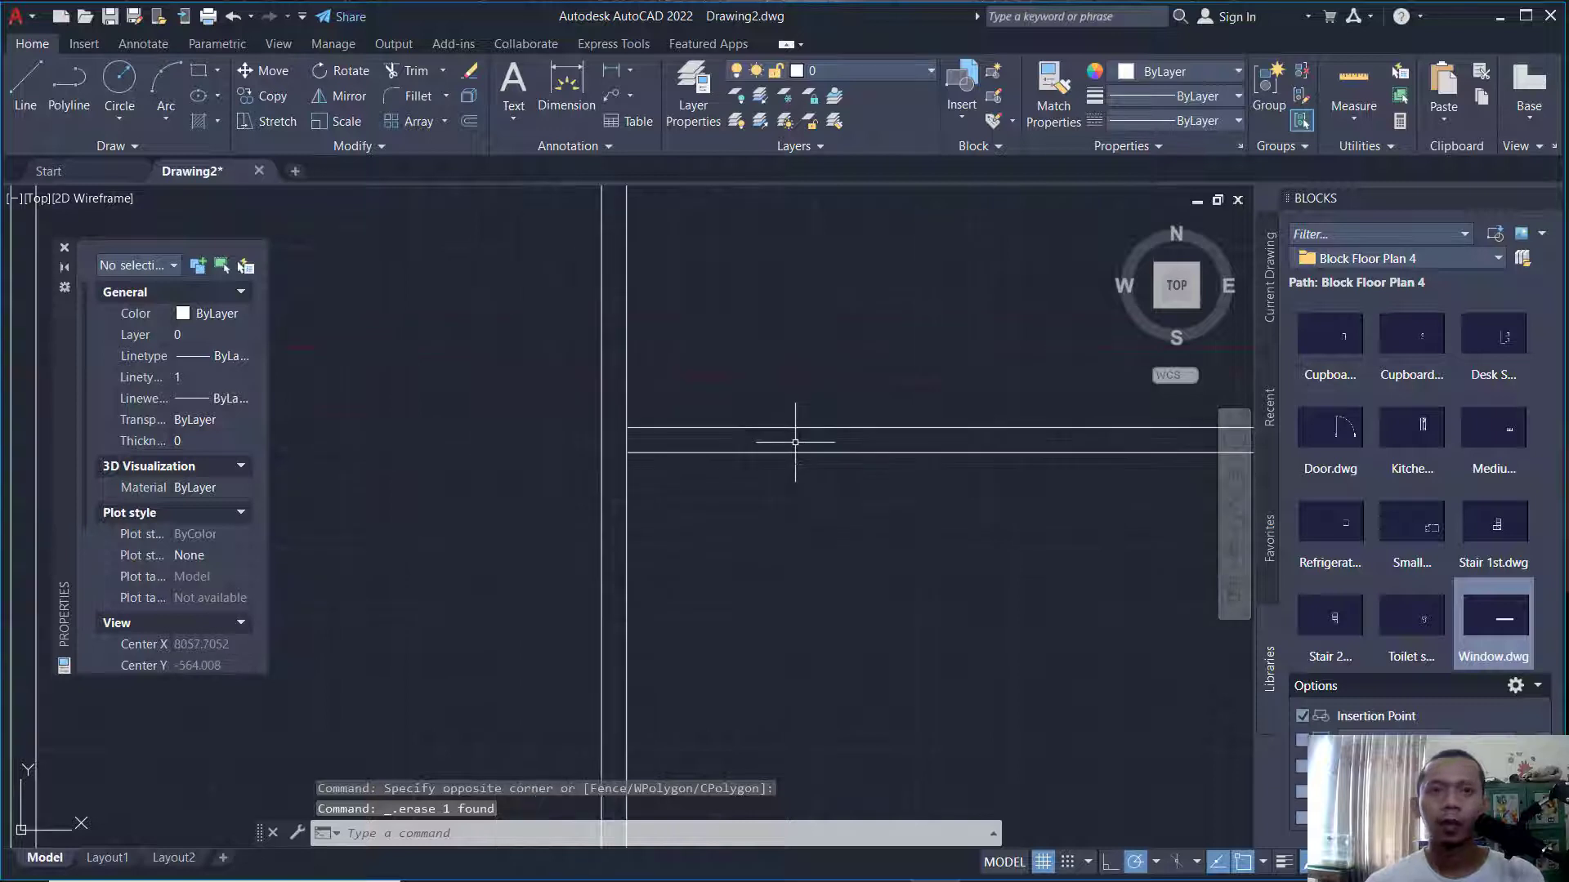
Trim the inner wall lines where the second plan's horizontal partition meets the left and right outer walls.
key(Return)
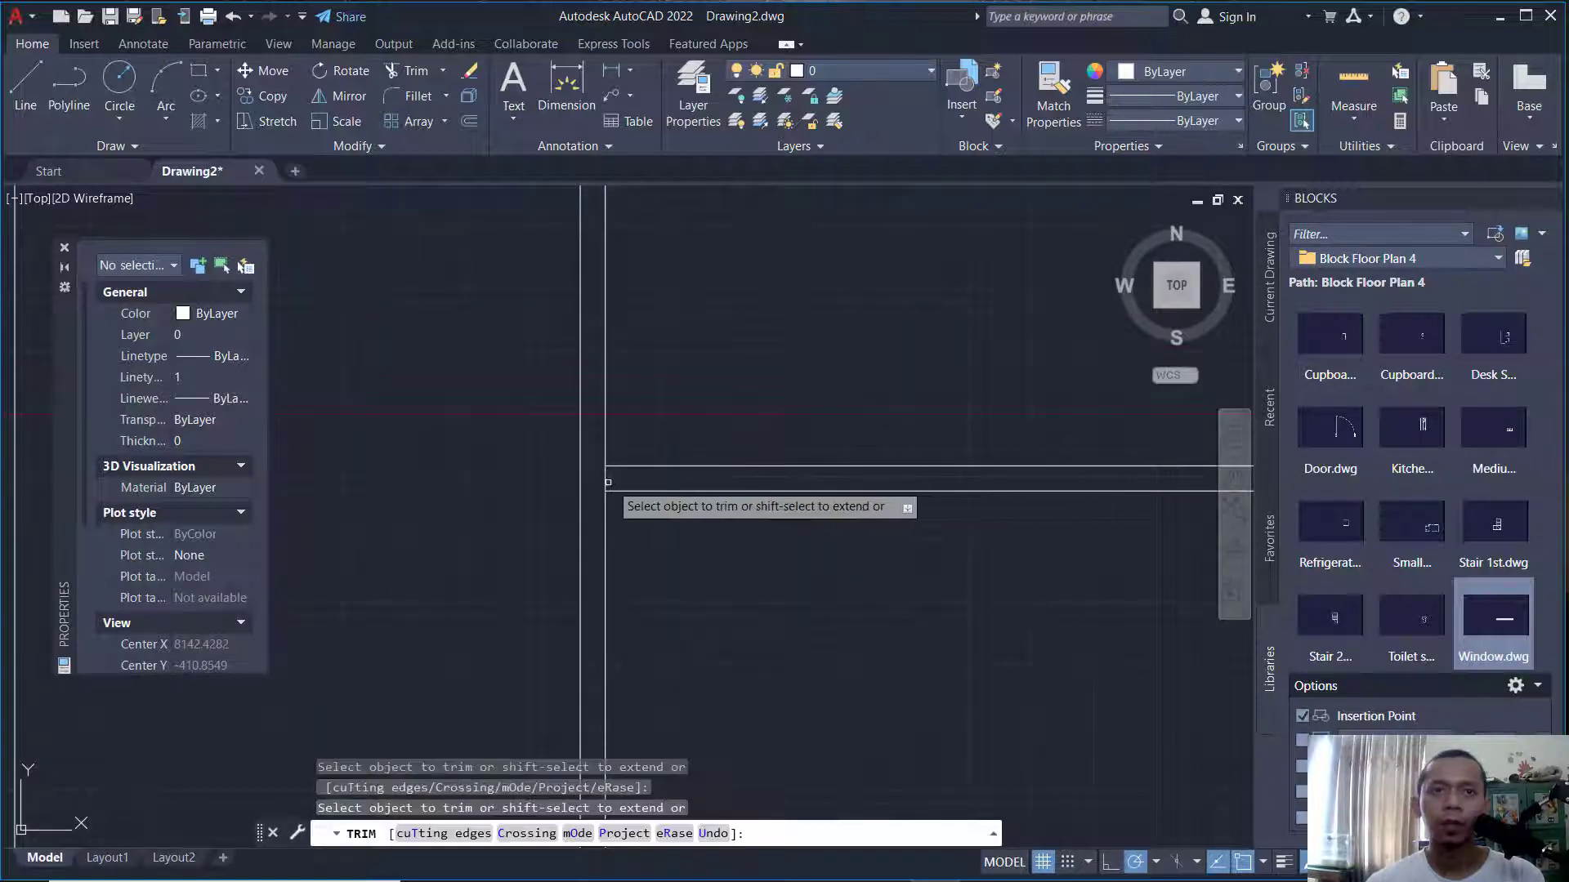
middle_drag(828, 487, 490, 529)
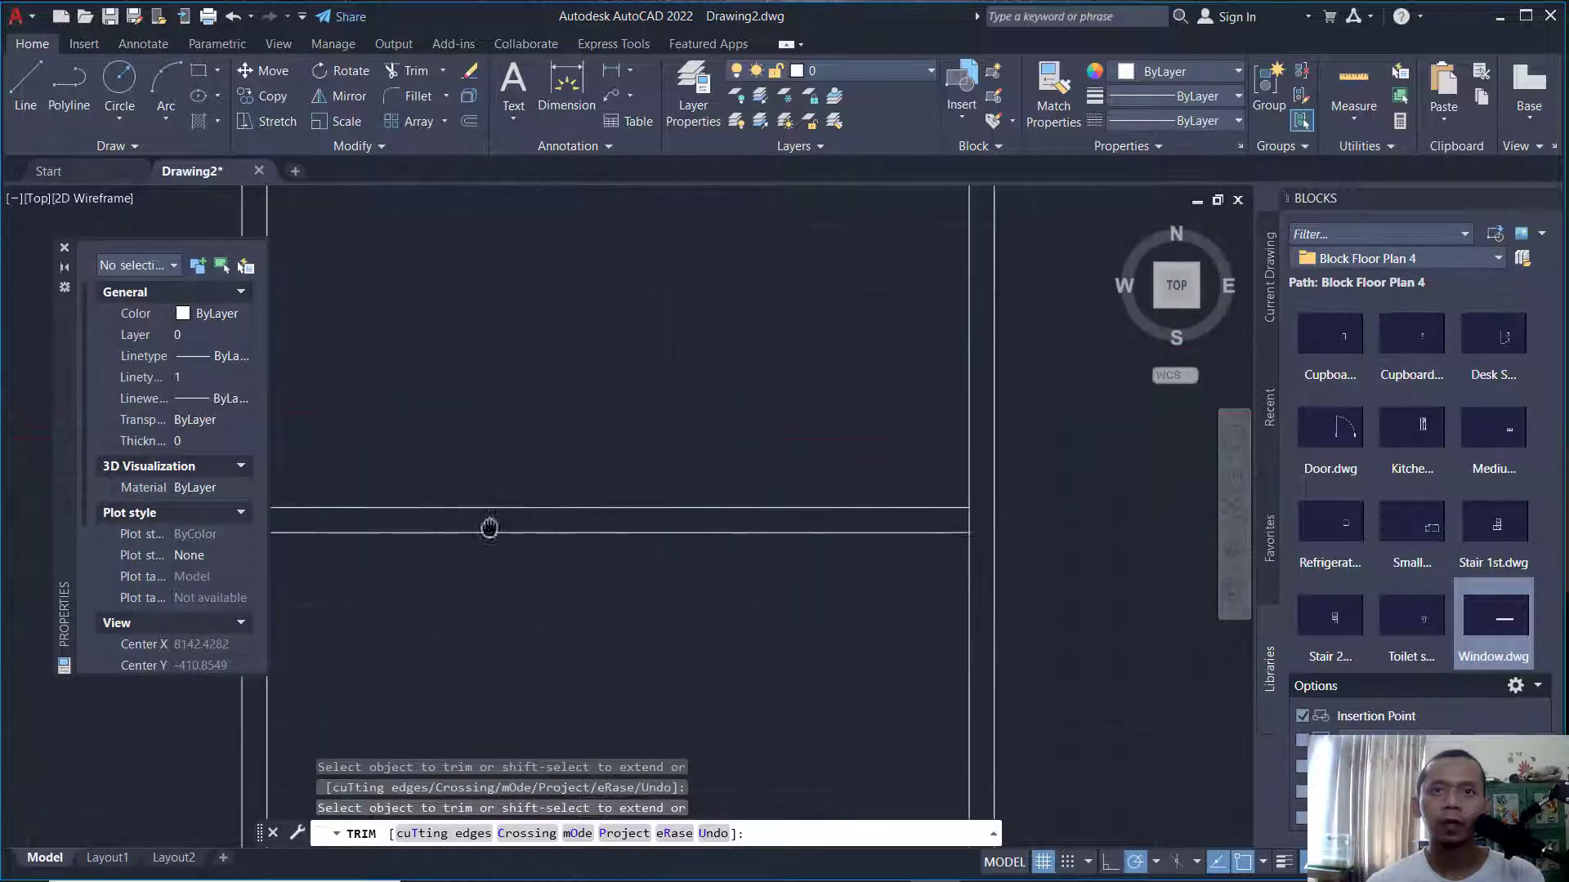
click(962, 517)
click(977, 517)
scroll(927, 539, down, 4)
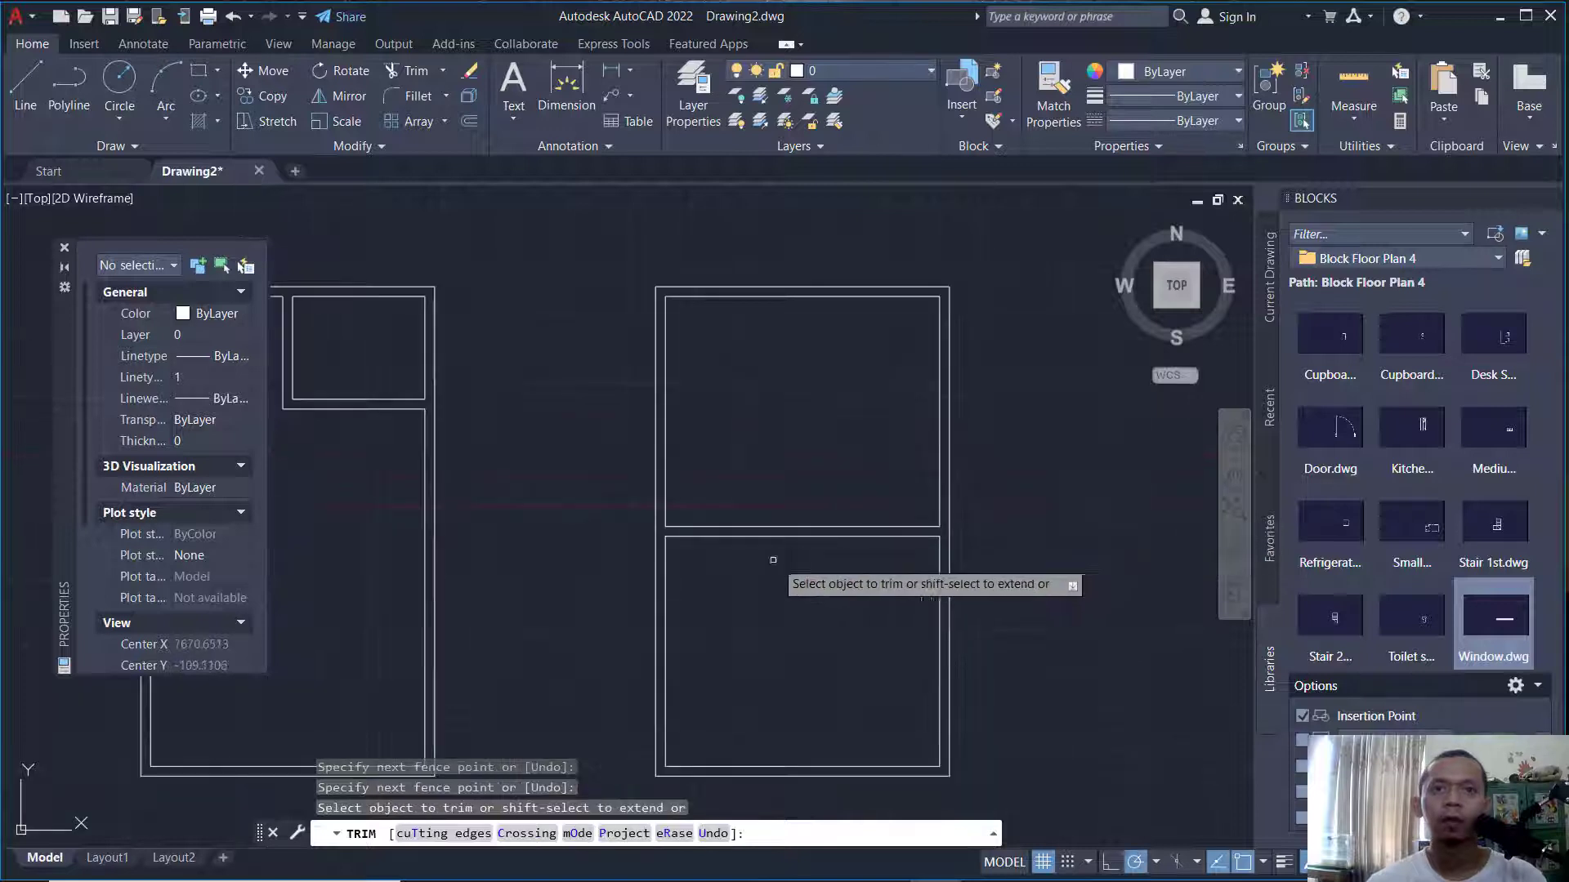
middle_drag(552, 556, 782, 515)
scroll(676, 498, down, 4)
scroll(721, 513, up, 2)
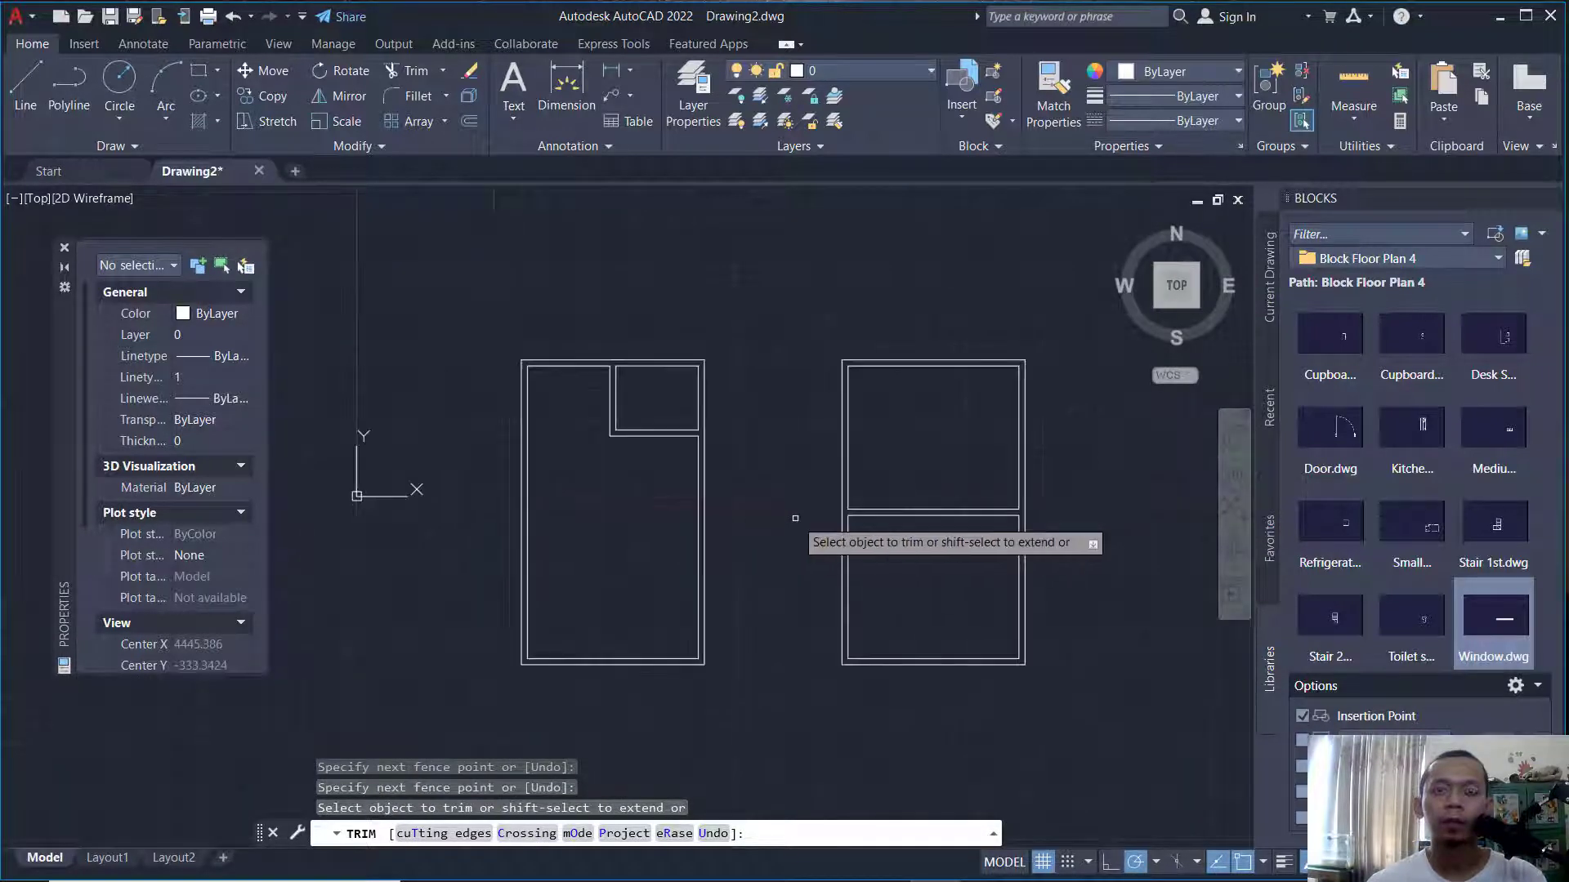
key(Return)
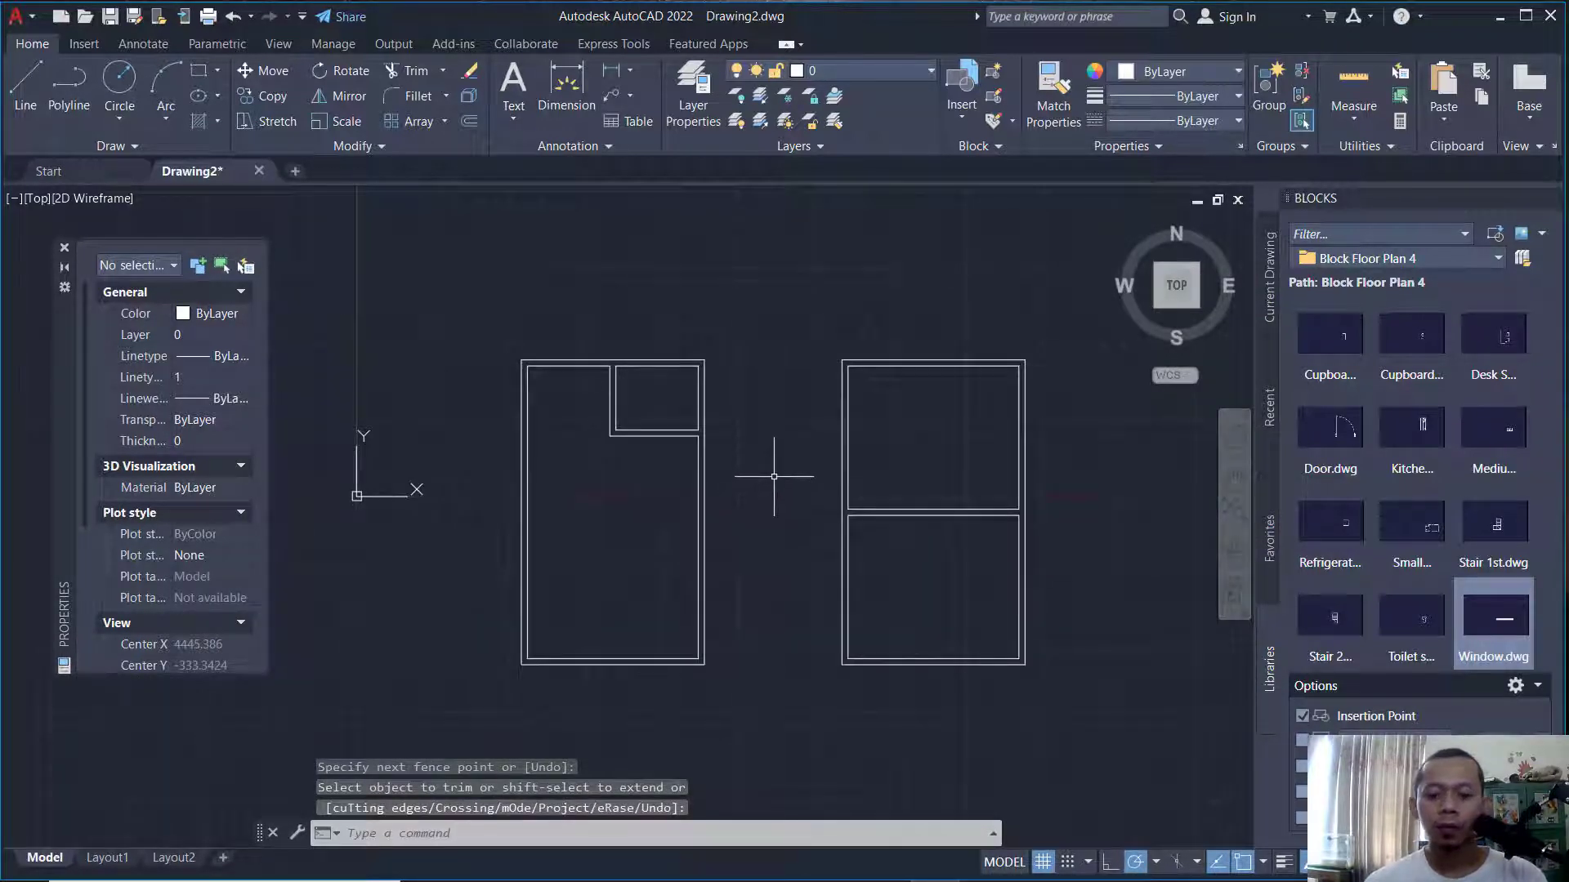
Turn off the grid display and insert the Door block at the lower-left inner wall corner of the first plan.
key(F7)
middle_drag(785, 489, 767, 466)
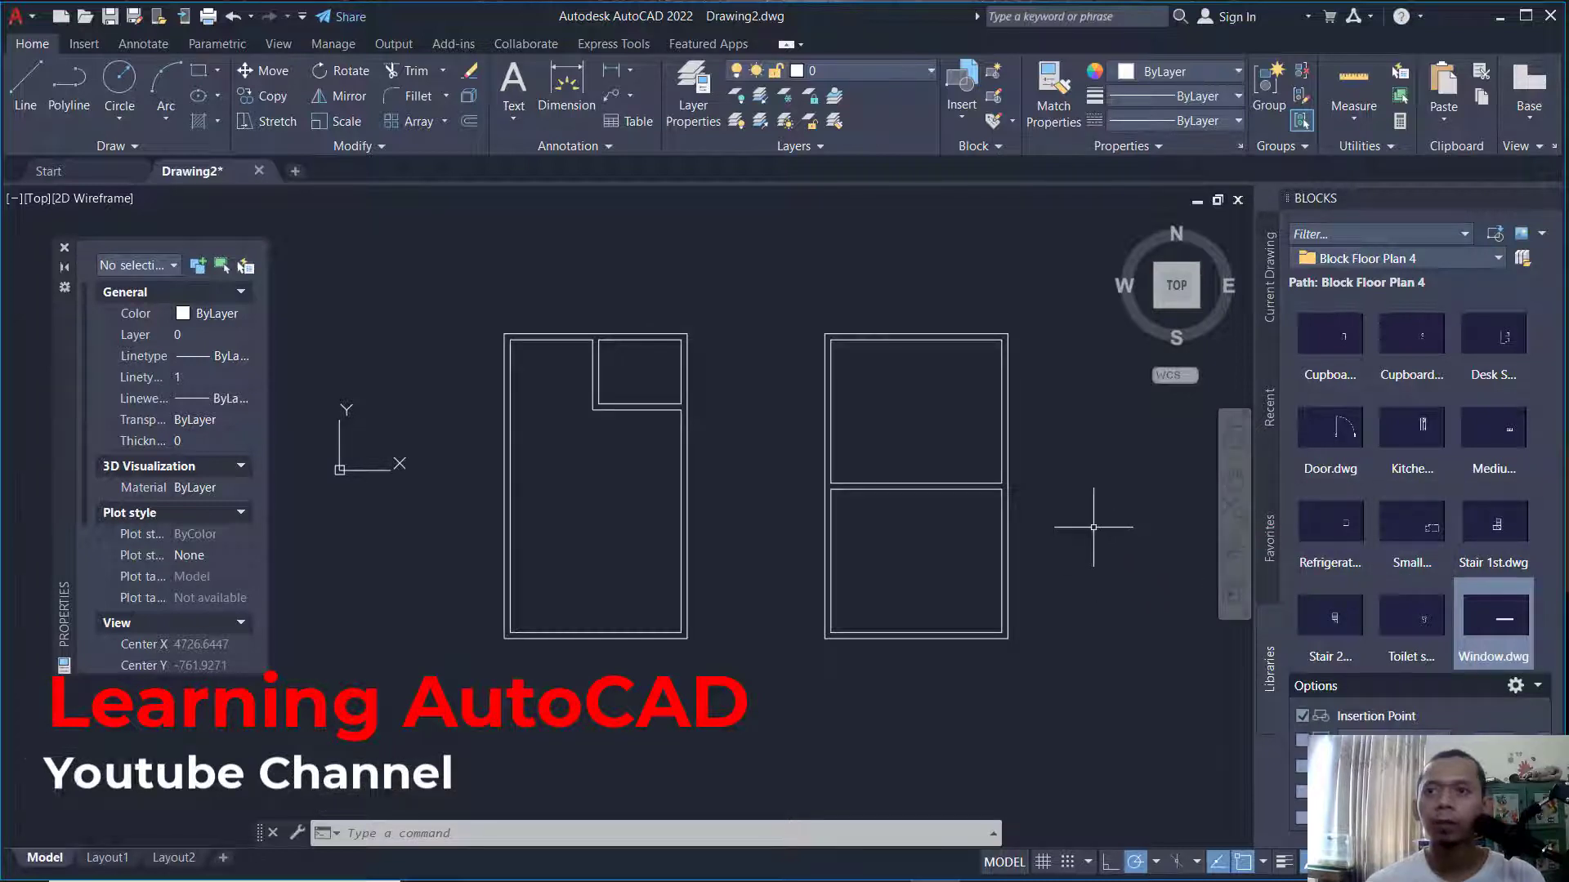
click(1340, 434)
scroll(490, 642, up, 4)
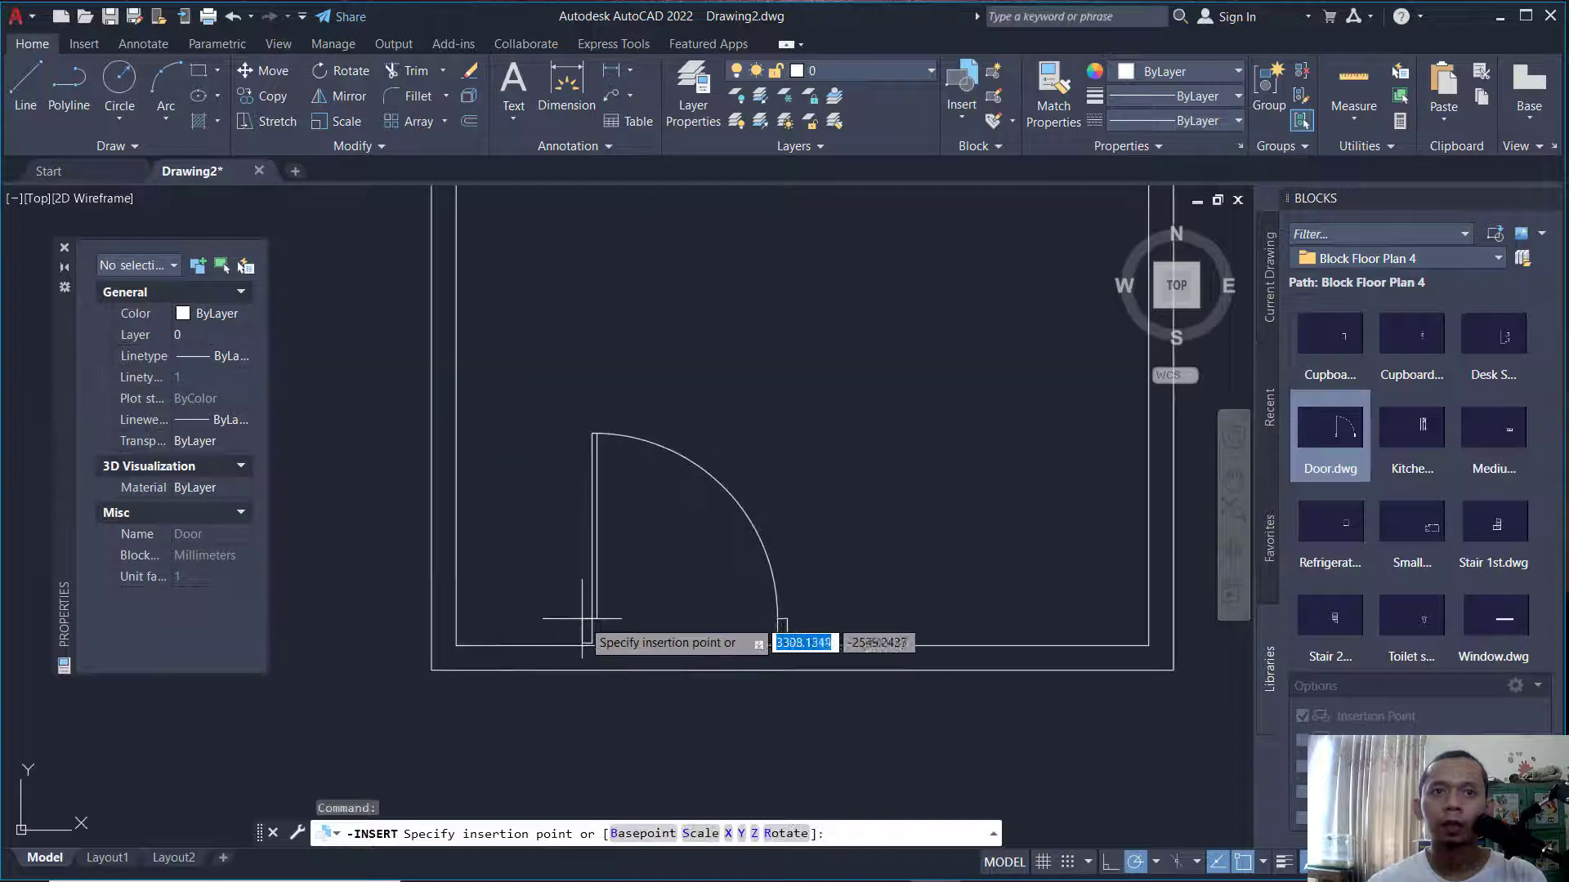
click(457, 646)
scroll(704, 525, down, 4)
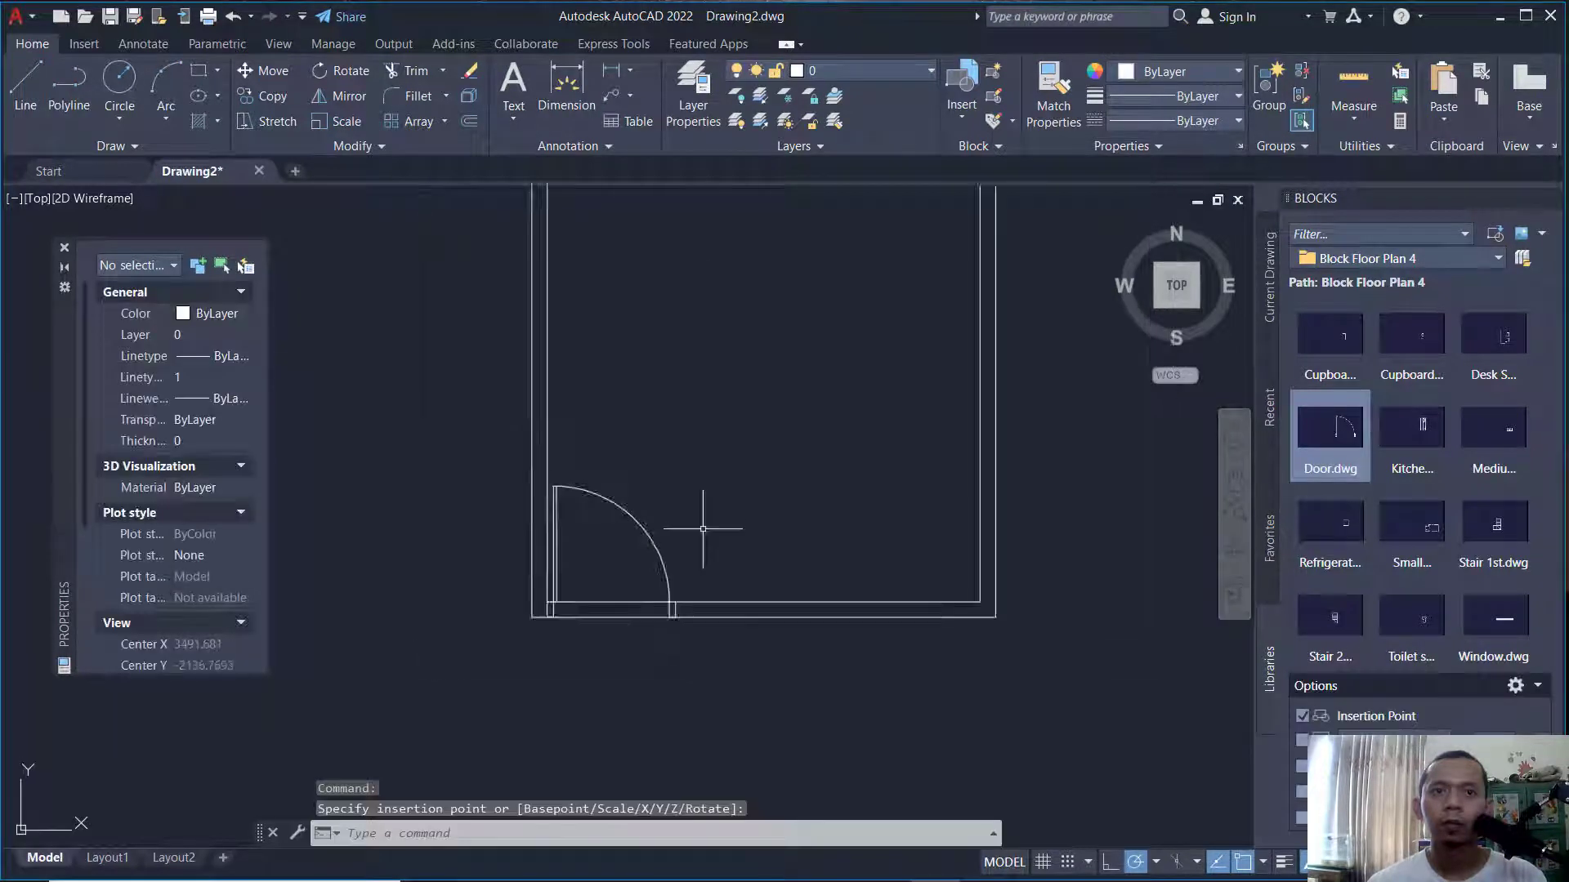
Insert another Door block in the small corner room's bottom wall, at its lower-left inner corner.
middle_drag(738, 529, 675, 628)
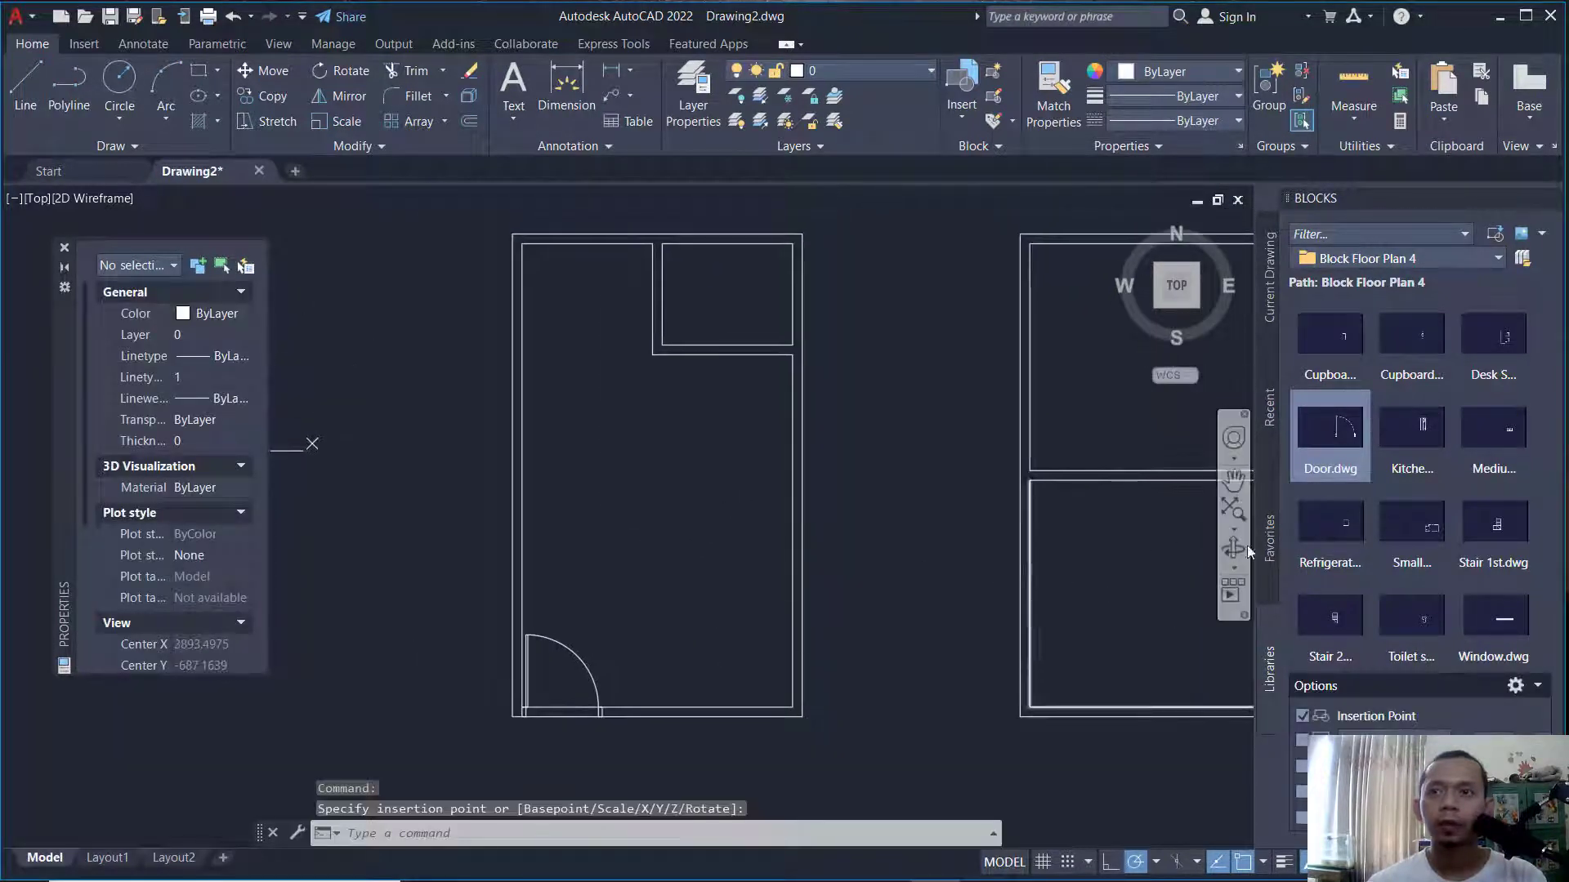
click(1309, 433)
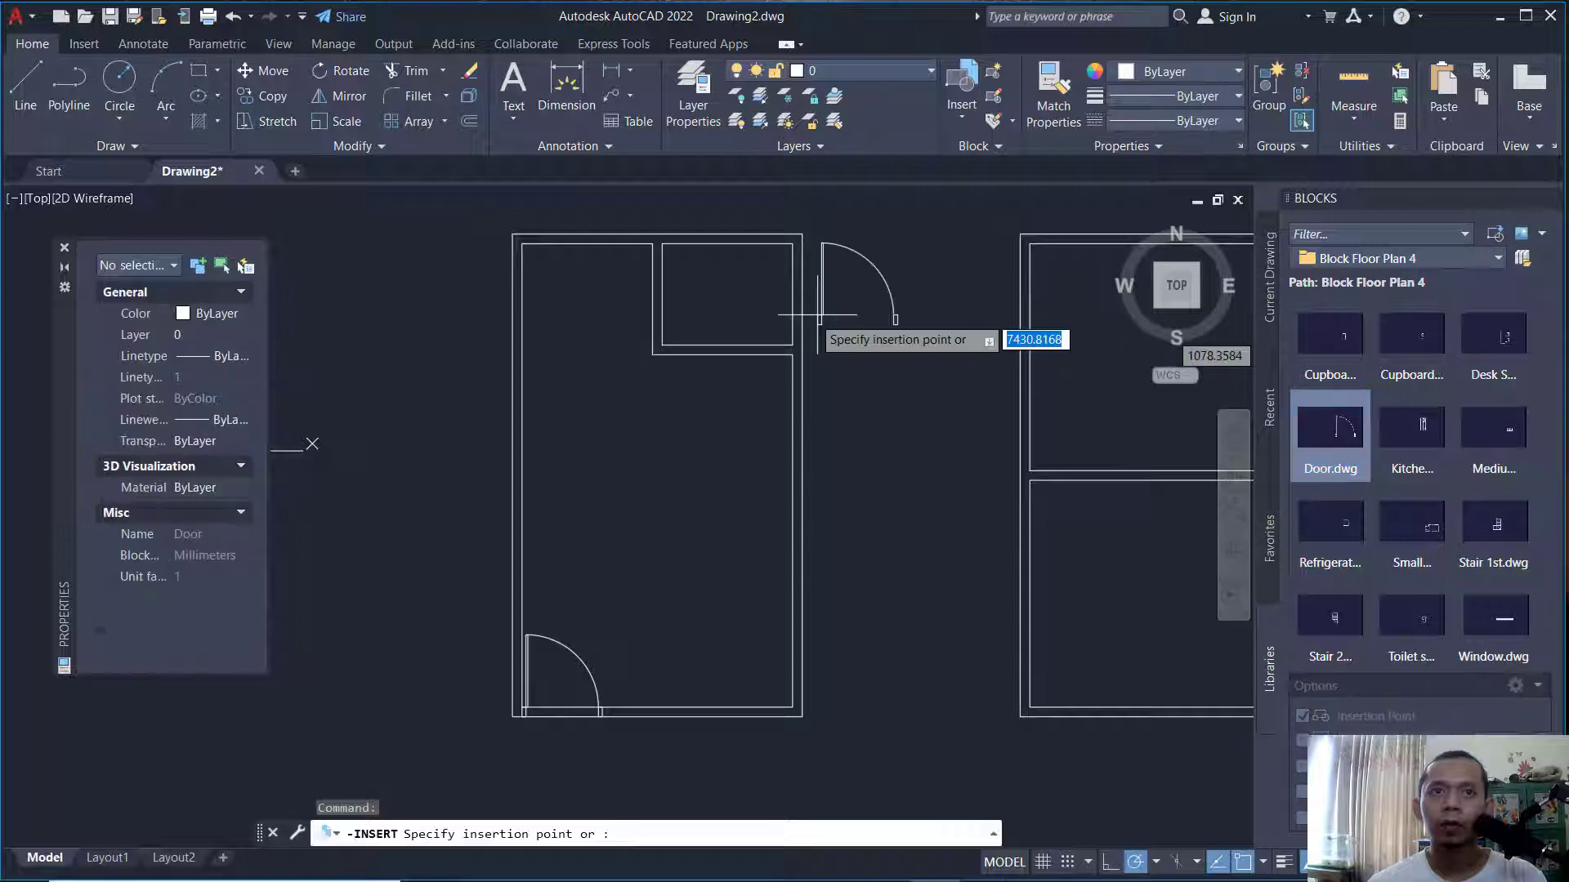
click(662, 349)
Insert a Door block in the second plan's upper room and mirror it about a vertical line, erasing the source.
middle_drag(915, 443, 759, 452)
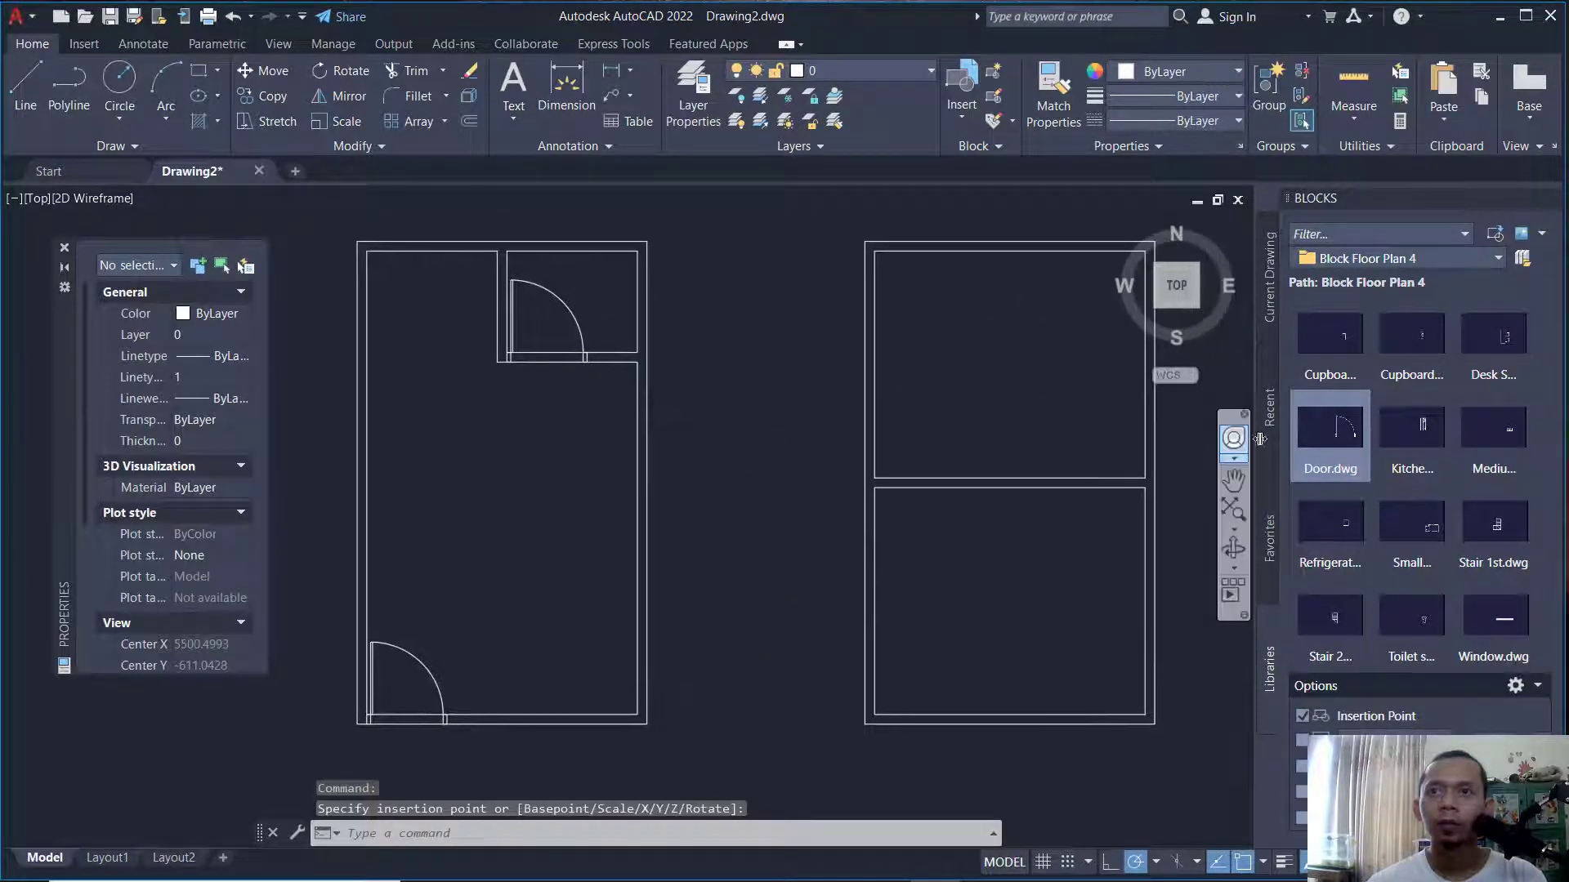
click(1333, 433)
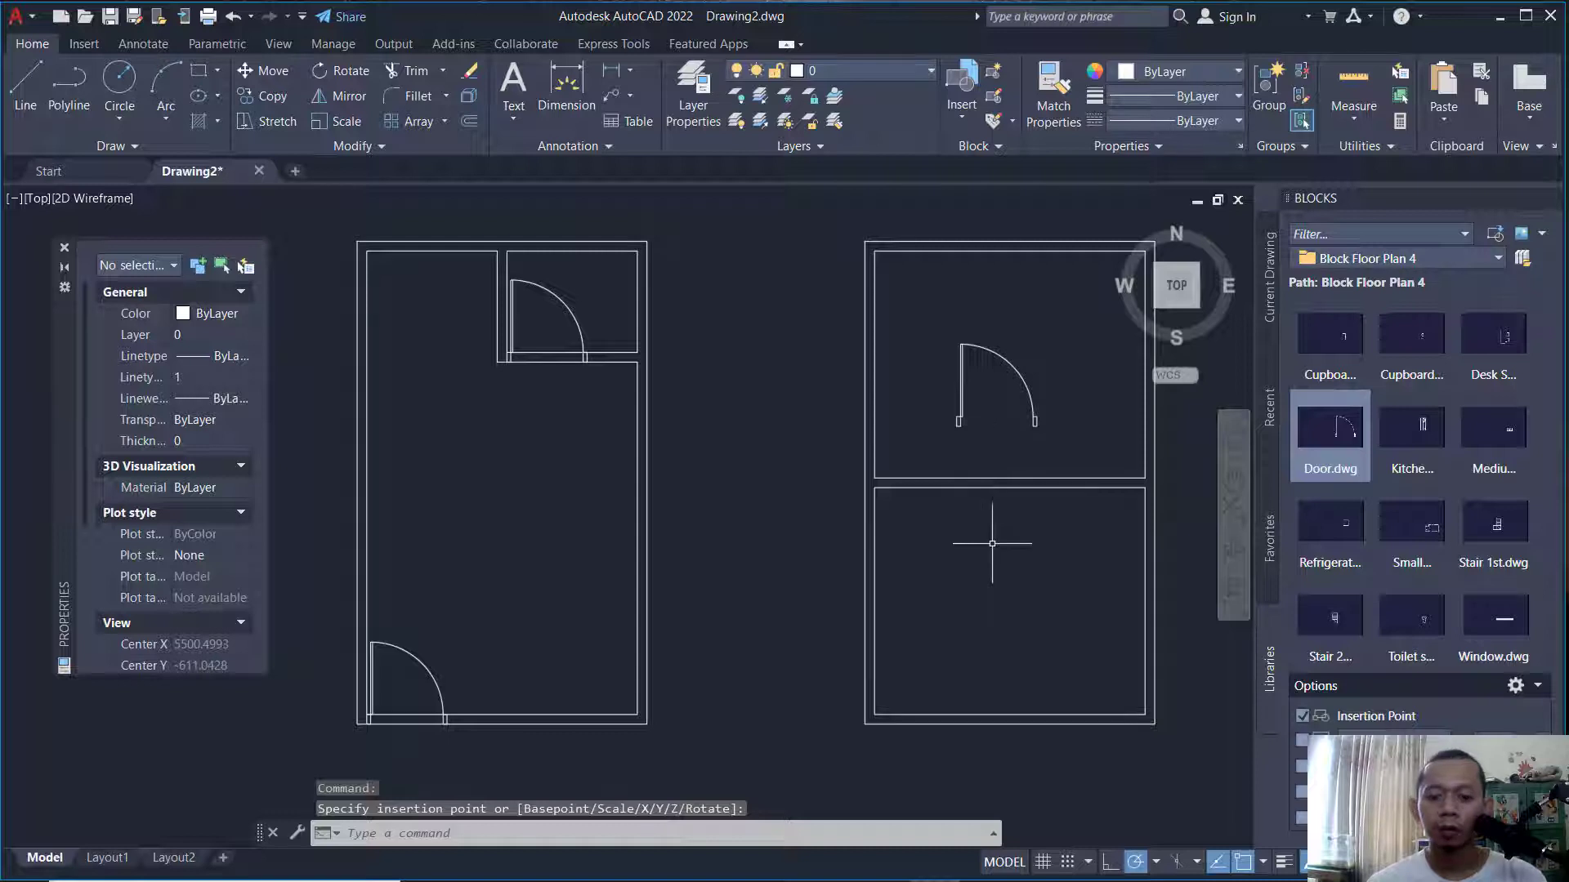
text(MI)
key(Return)
click(1038, 356)
click(979, 402)
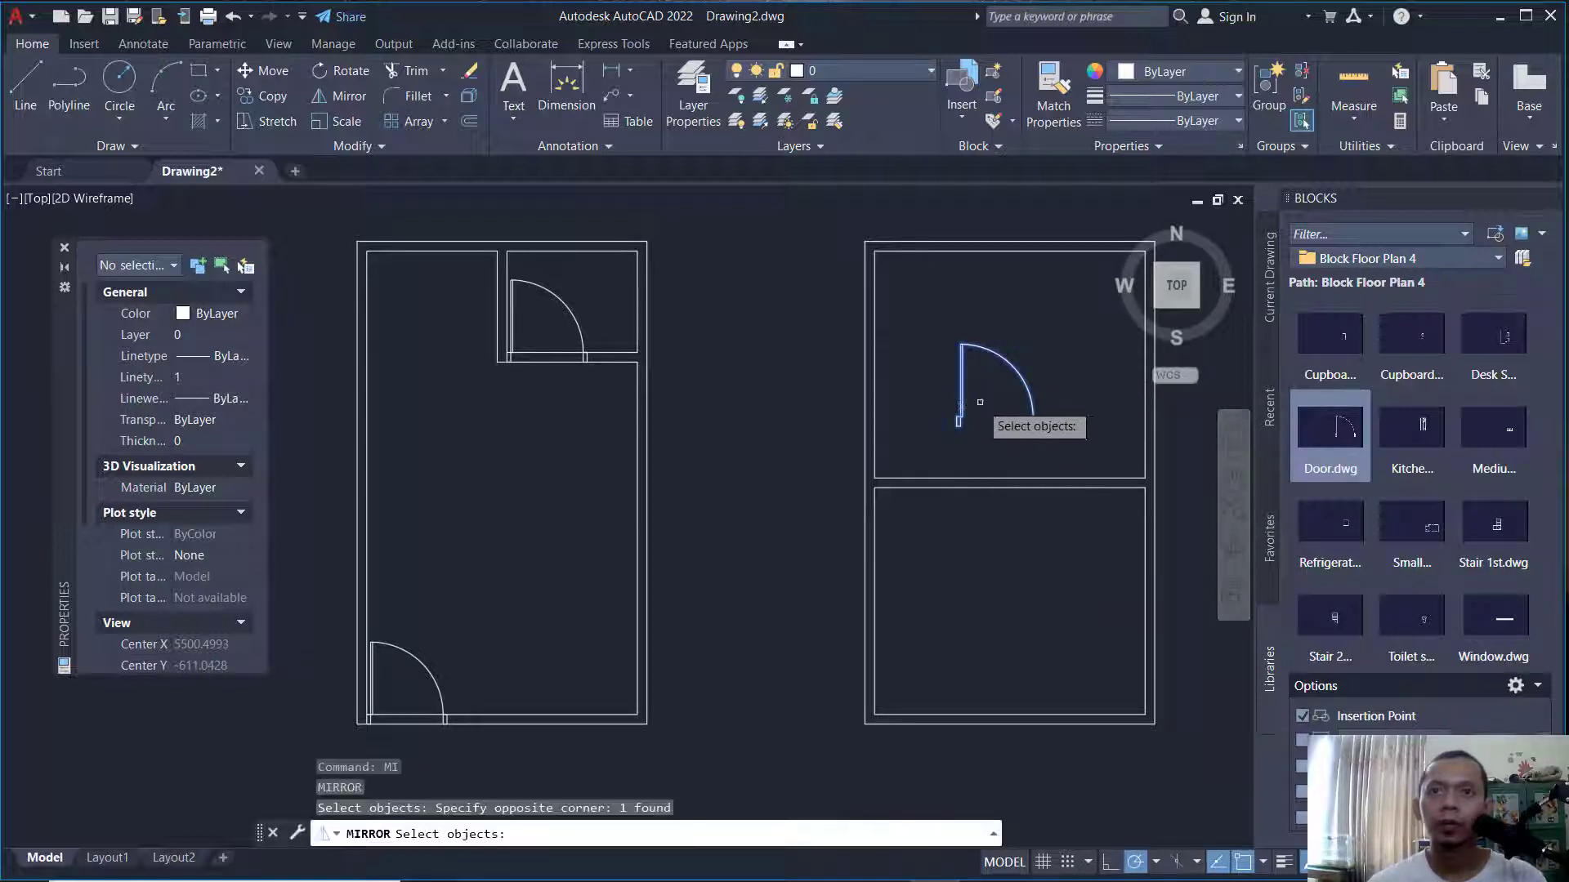
click(991, 421)
click(986, 325)
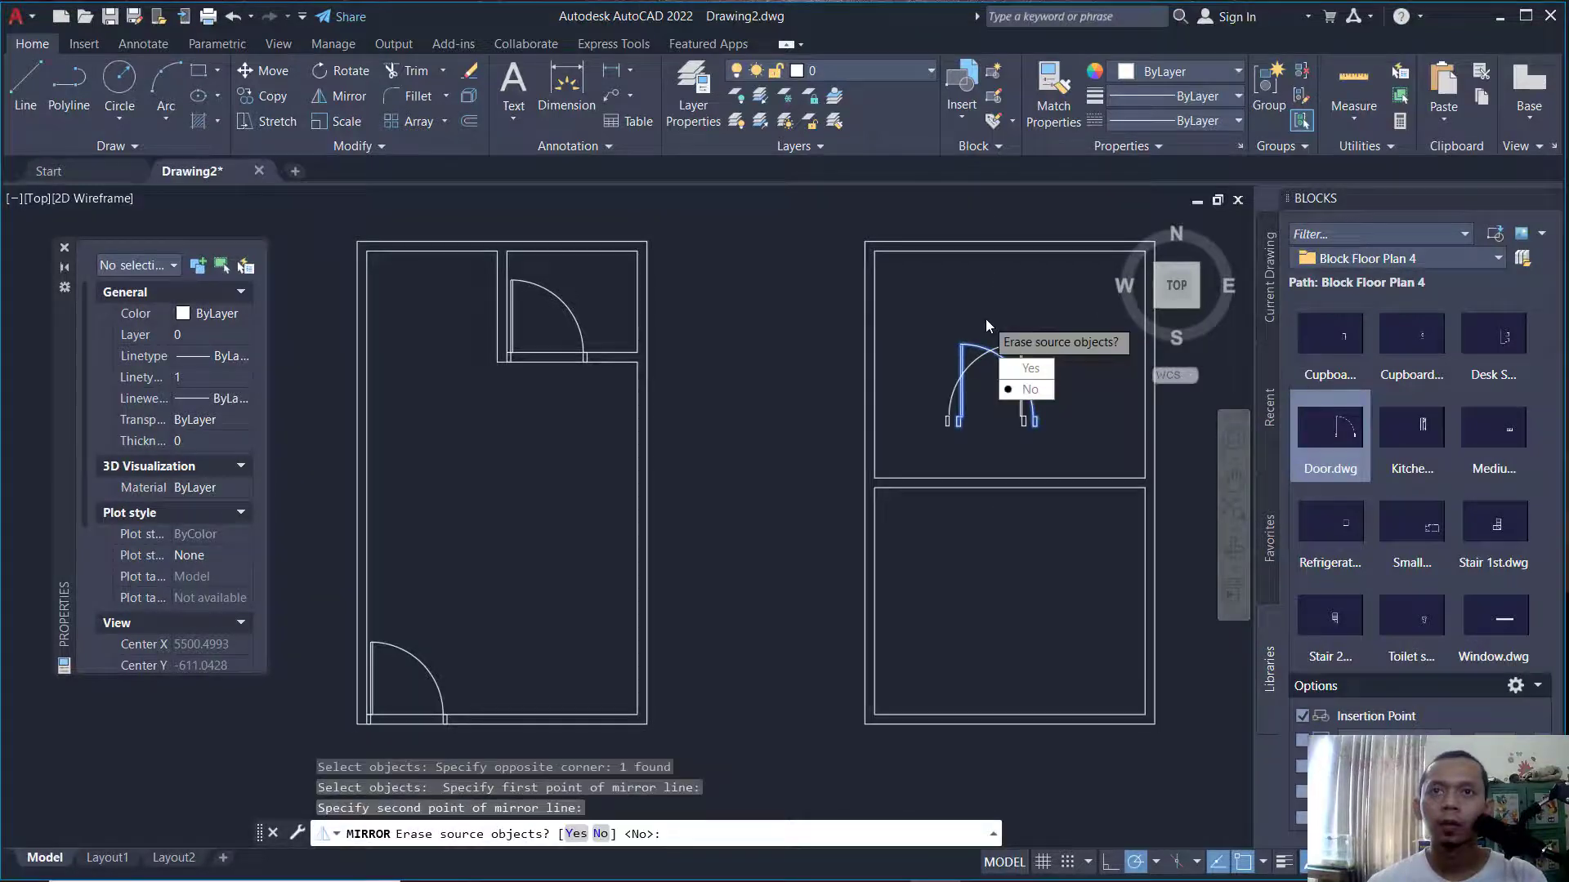
click(1020, 370)
Move the mirrored door by its hinge-side jamb corner to the right end of the second plan's horizontal partition.
middle_drag(1022, 368, 928, 395)
text(M)
key(Return)
click(954, 379)
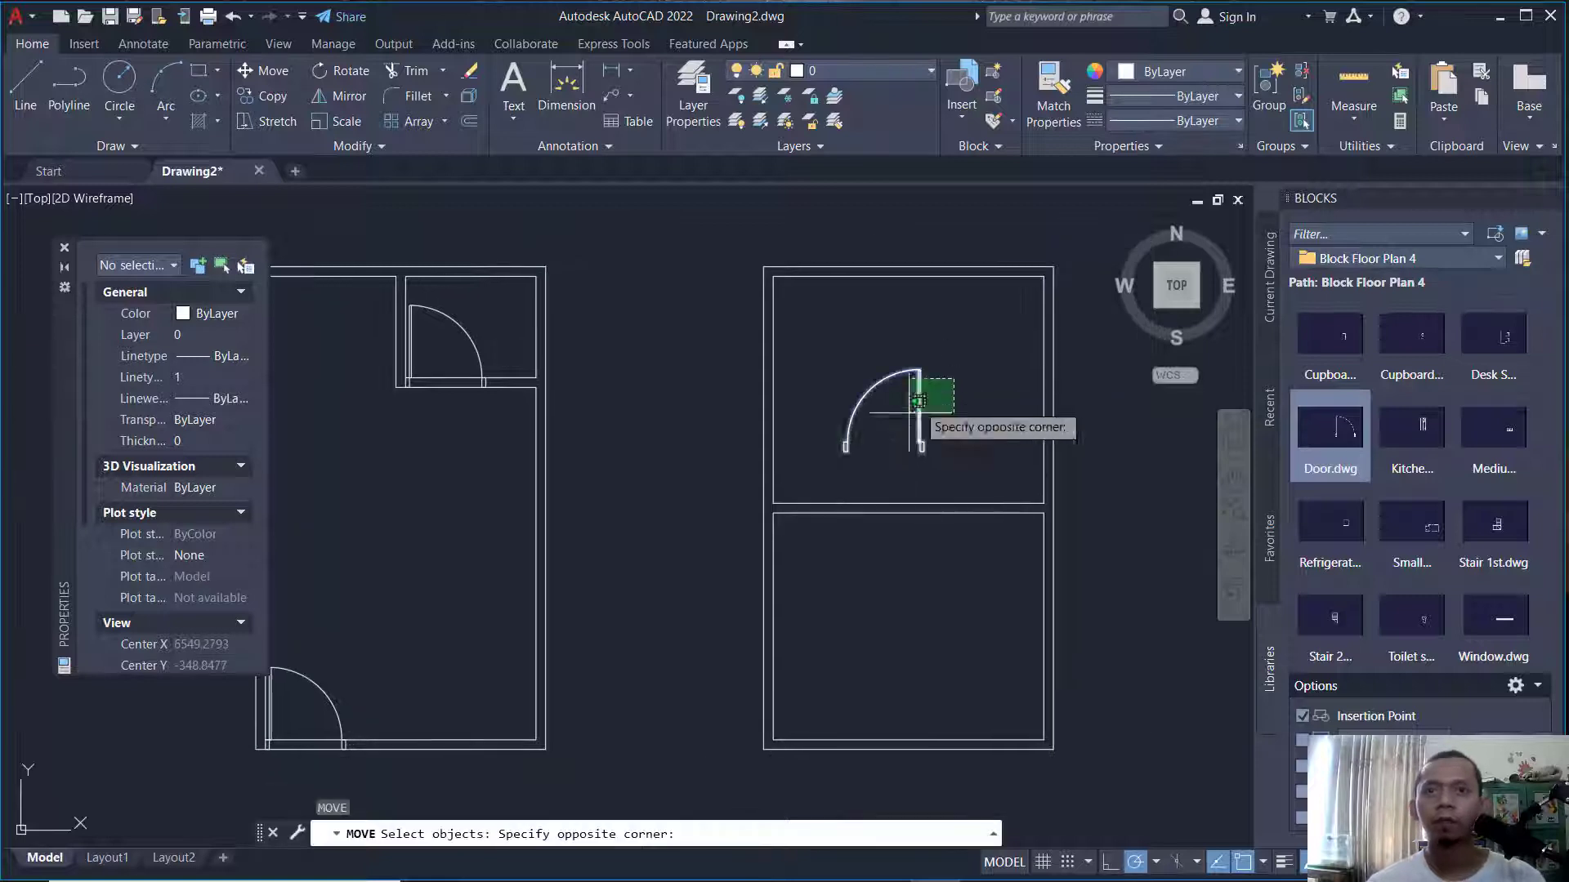
click(918, 400)
key(Return)
scroll(940, 441, up, 4)
click(881, 431)
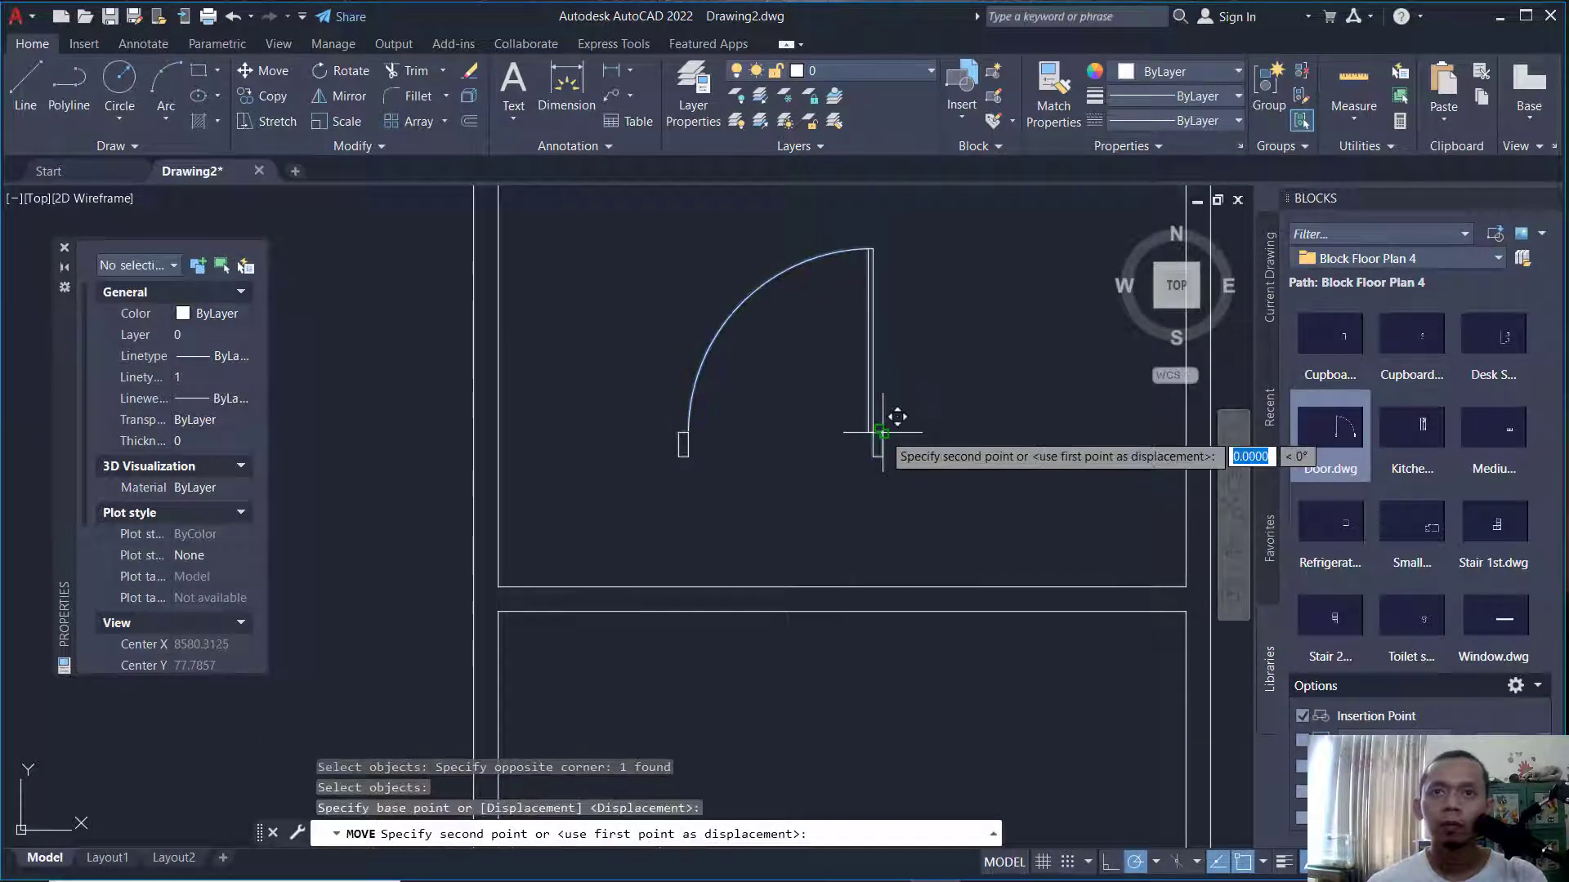
middle_drag(1025, 455, 907, 430)
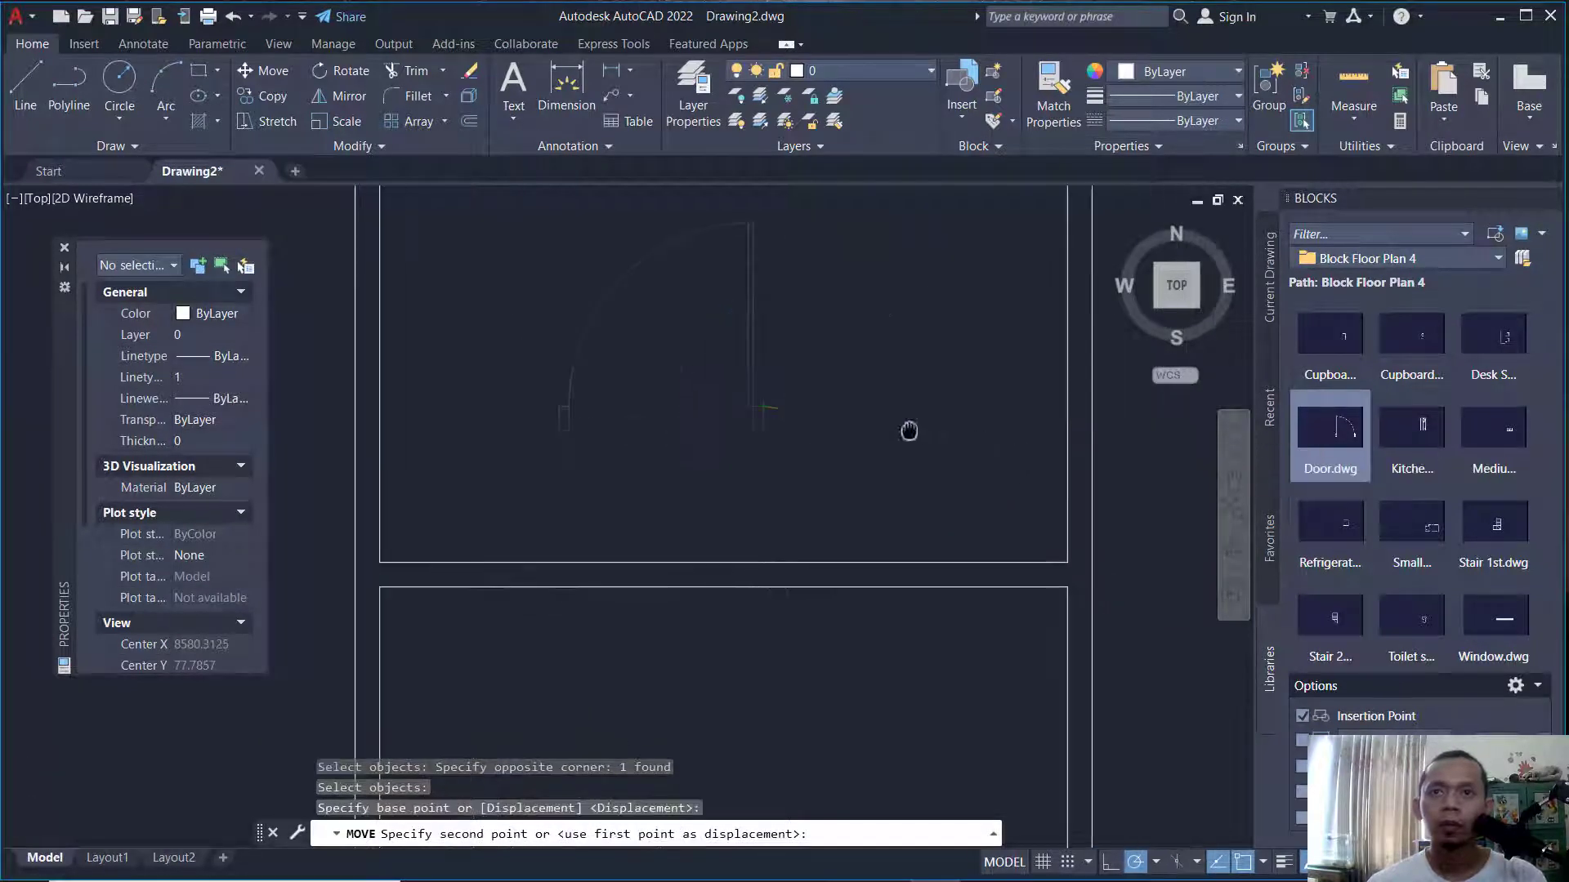
click(1080, 548)
Trim the wall lines crossing the three door openings: the small room's wall, the first plan's bottom wall and the second plan's partition.
scroll(933, 524, down, 4)
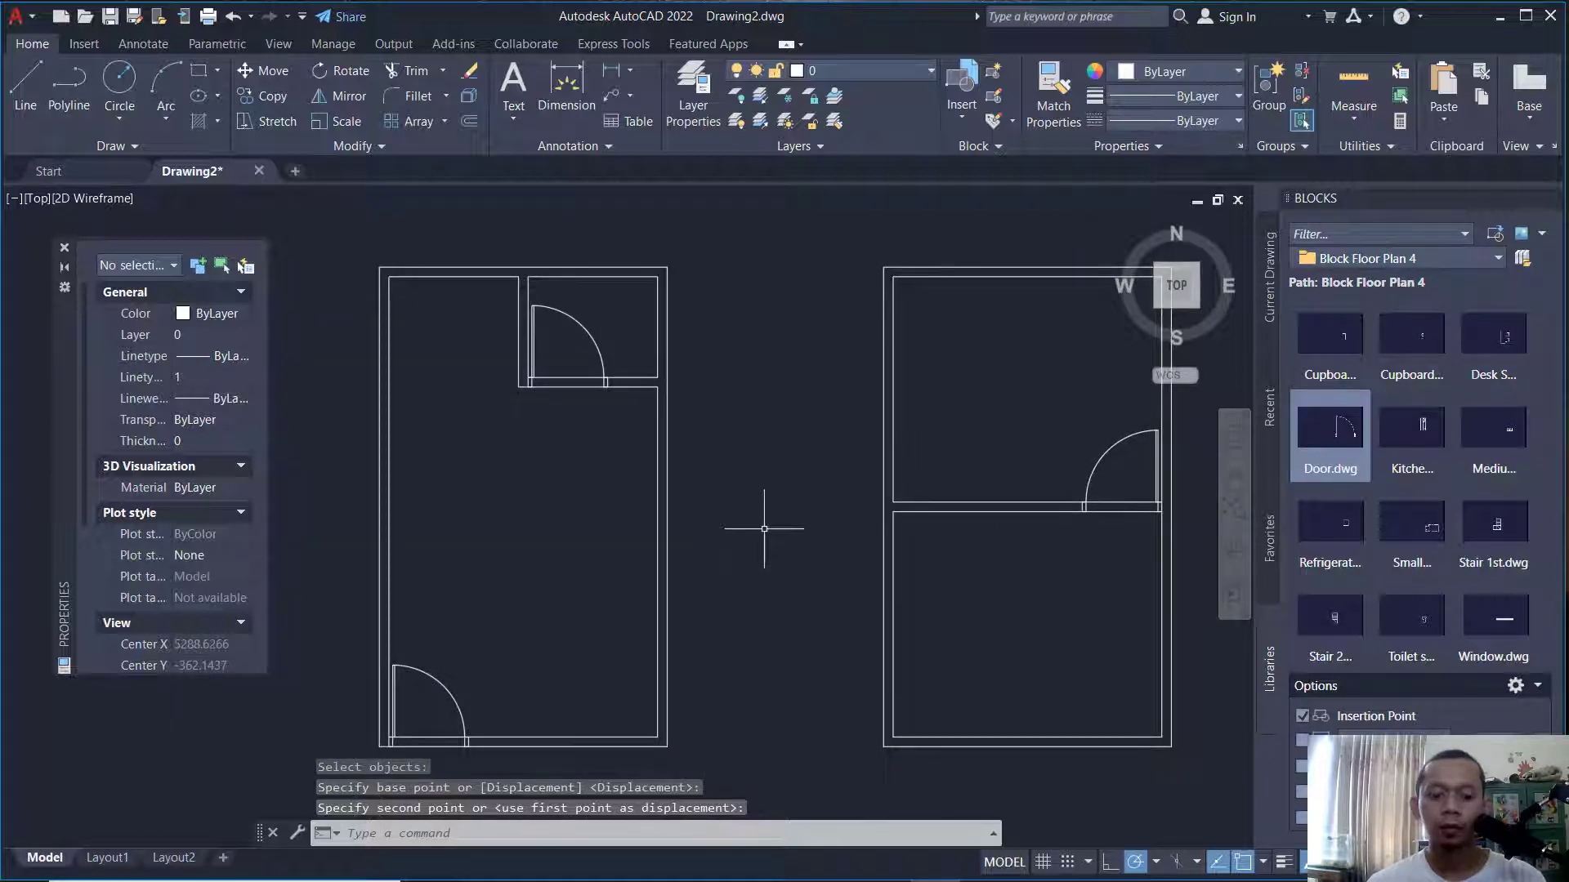
text(TR)
key(Return)
drag(571, 418, 562, 367)
middle_drag(498, 673, 553, 564)
drag(499, 607, 468, 660)
middle_drag(732, 513, 582, 607)
drag(1034, 526, 1031, 470)
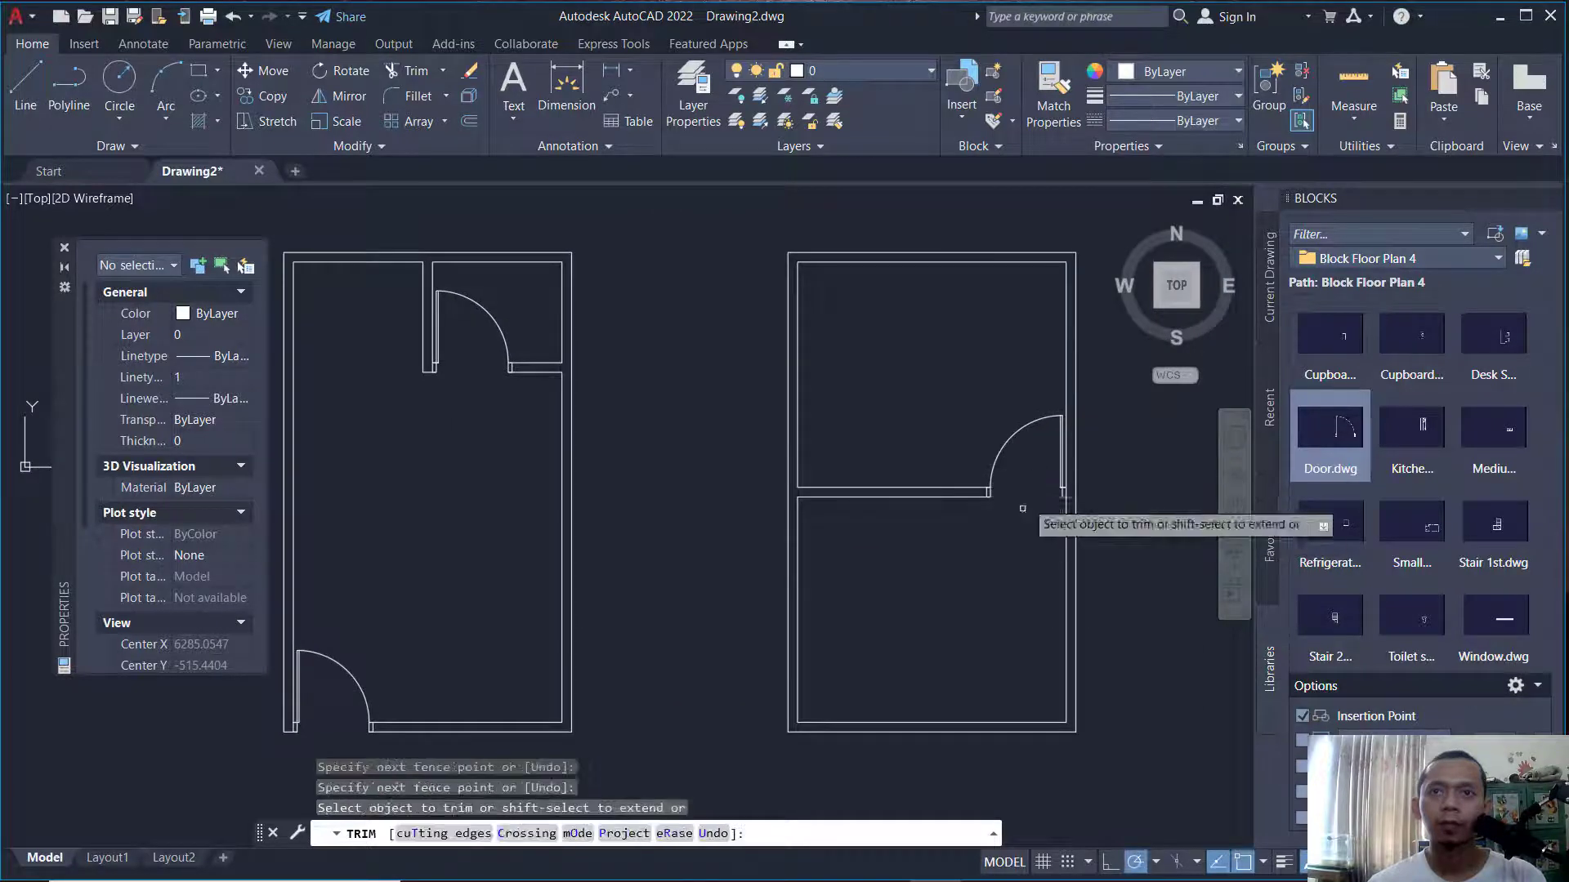
key(Return)
scroll(907, 550, down, 2)
middle_drag(904, 549, 932, 557)
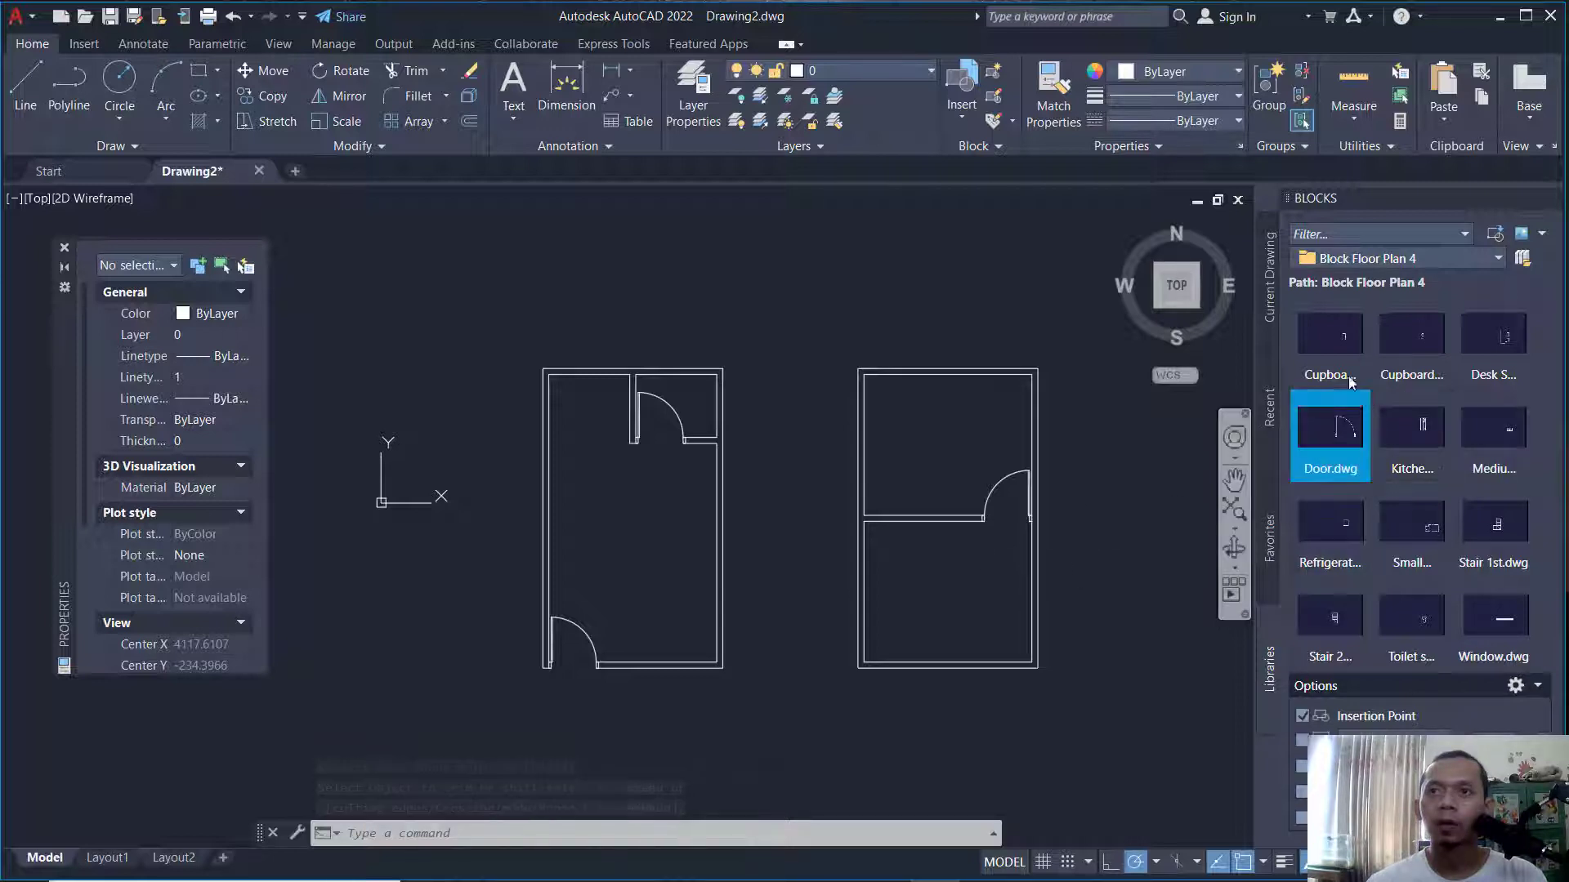
Insert the "Cupboard 2..." block in the second plan's lower room, against the left inner wall just below the partition.
click(1331, 340)
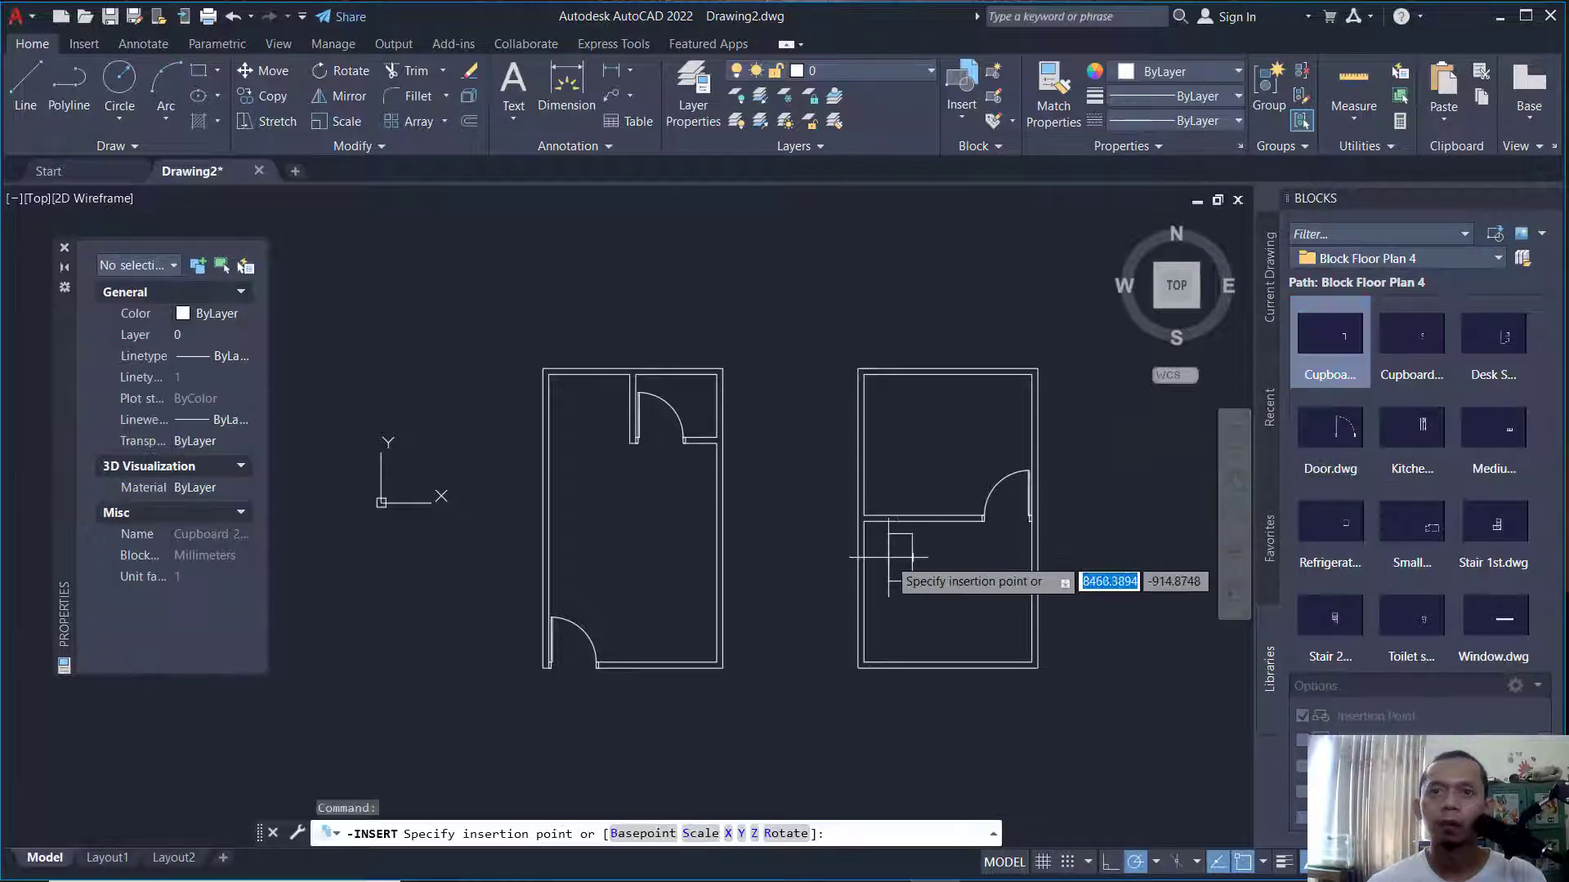
scroll(889, 558, up, 5)
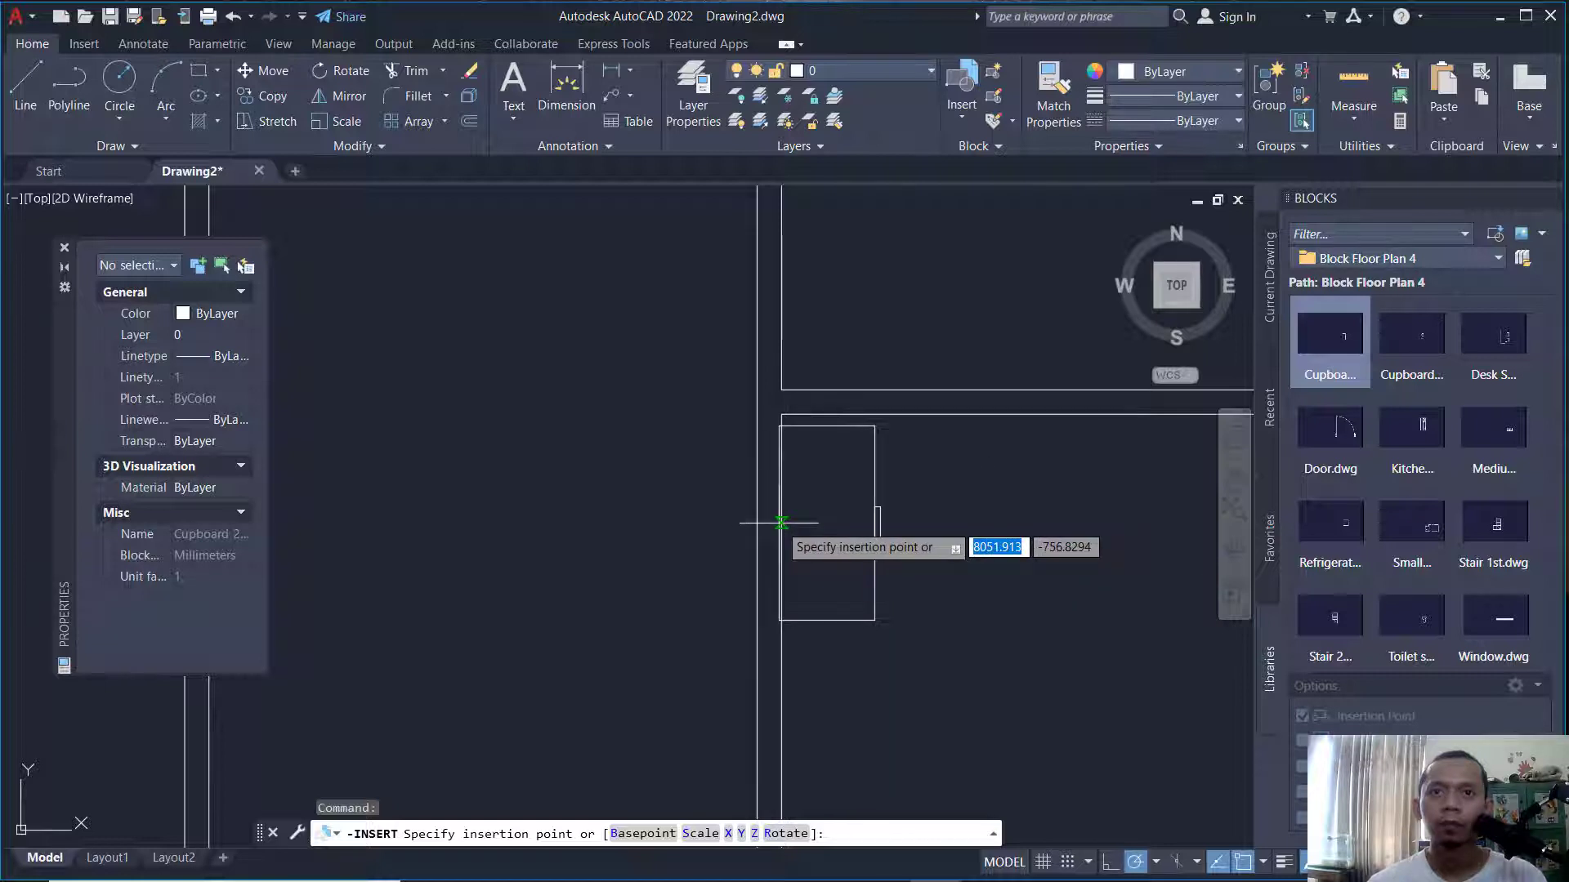
click(781, 522)
scroll(932, 550, down, 3)
Copy the cupboard from the second plan's lower room into the middle of its upper room.
text(c)
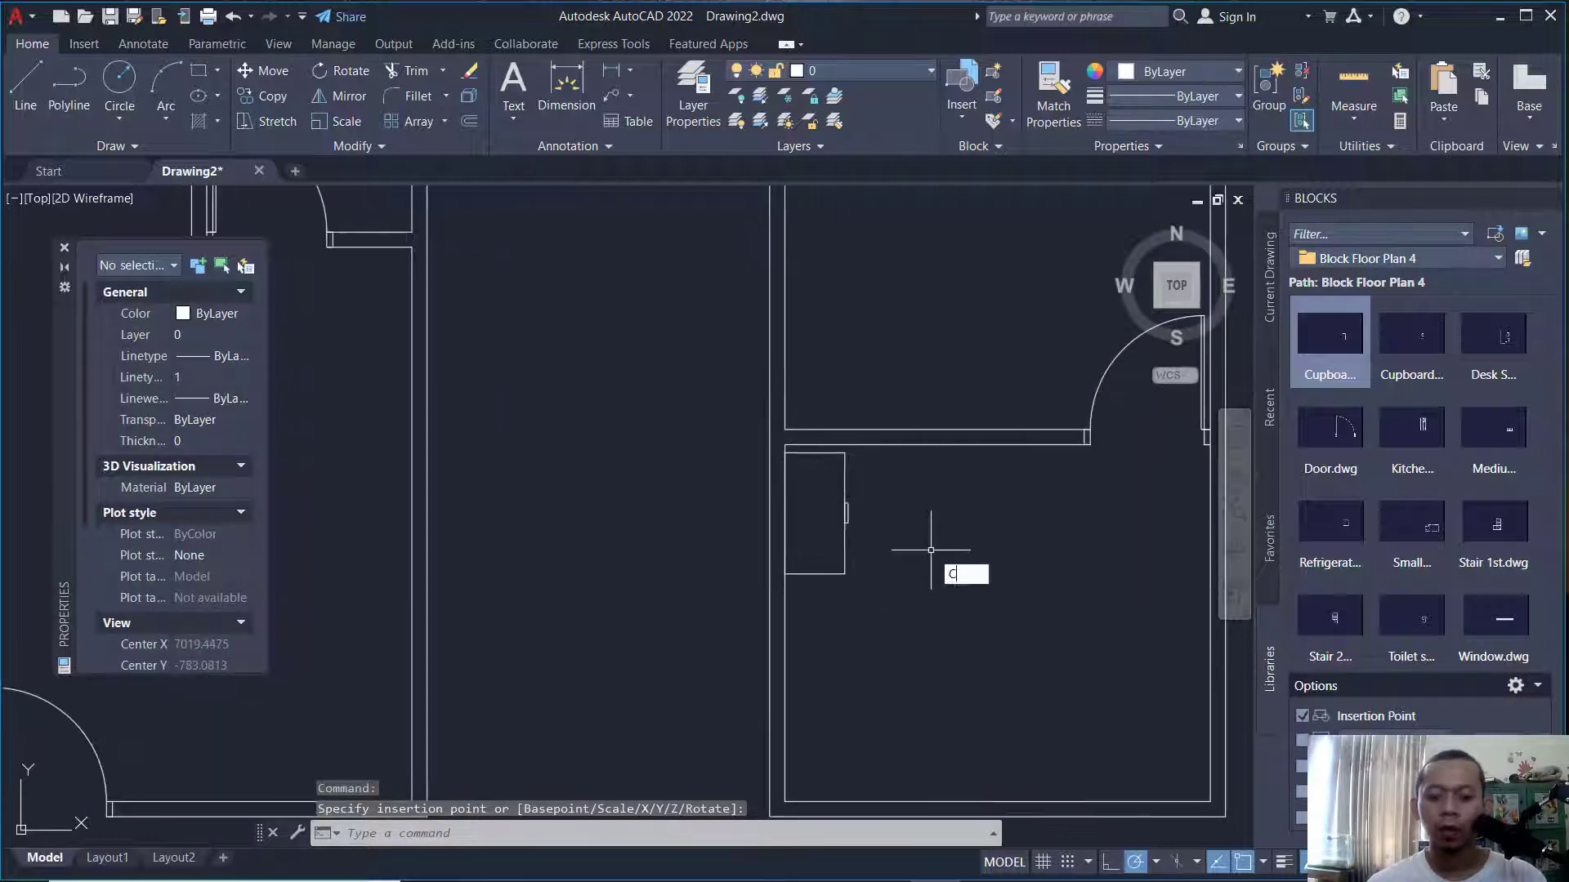
text(o)
key(space)
click(876, 522)
click(819, 578)
key(space)
click(811, 520)
middle_drag(977, 523, 914, 692)
click(970, 328)
key(Escape)
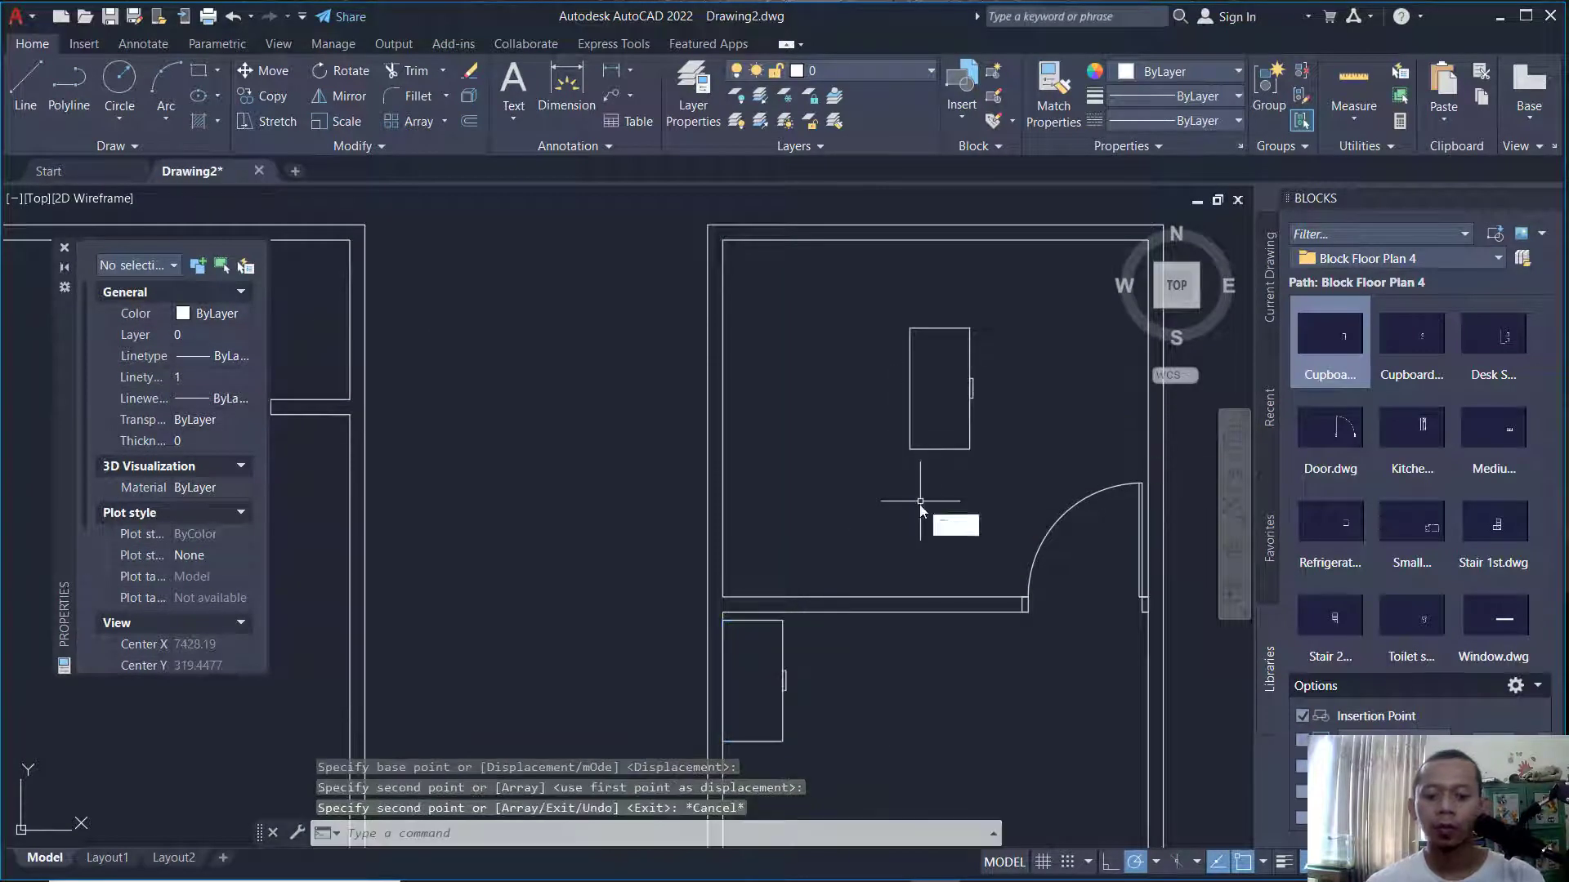
Rotate the copied cupboard 90° clockwise about a point inside it, so its handle faces down.
text(ro)
key(space)
click(980, 351)
click(880, 492)
key(space)
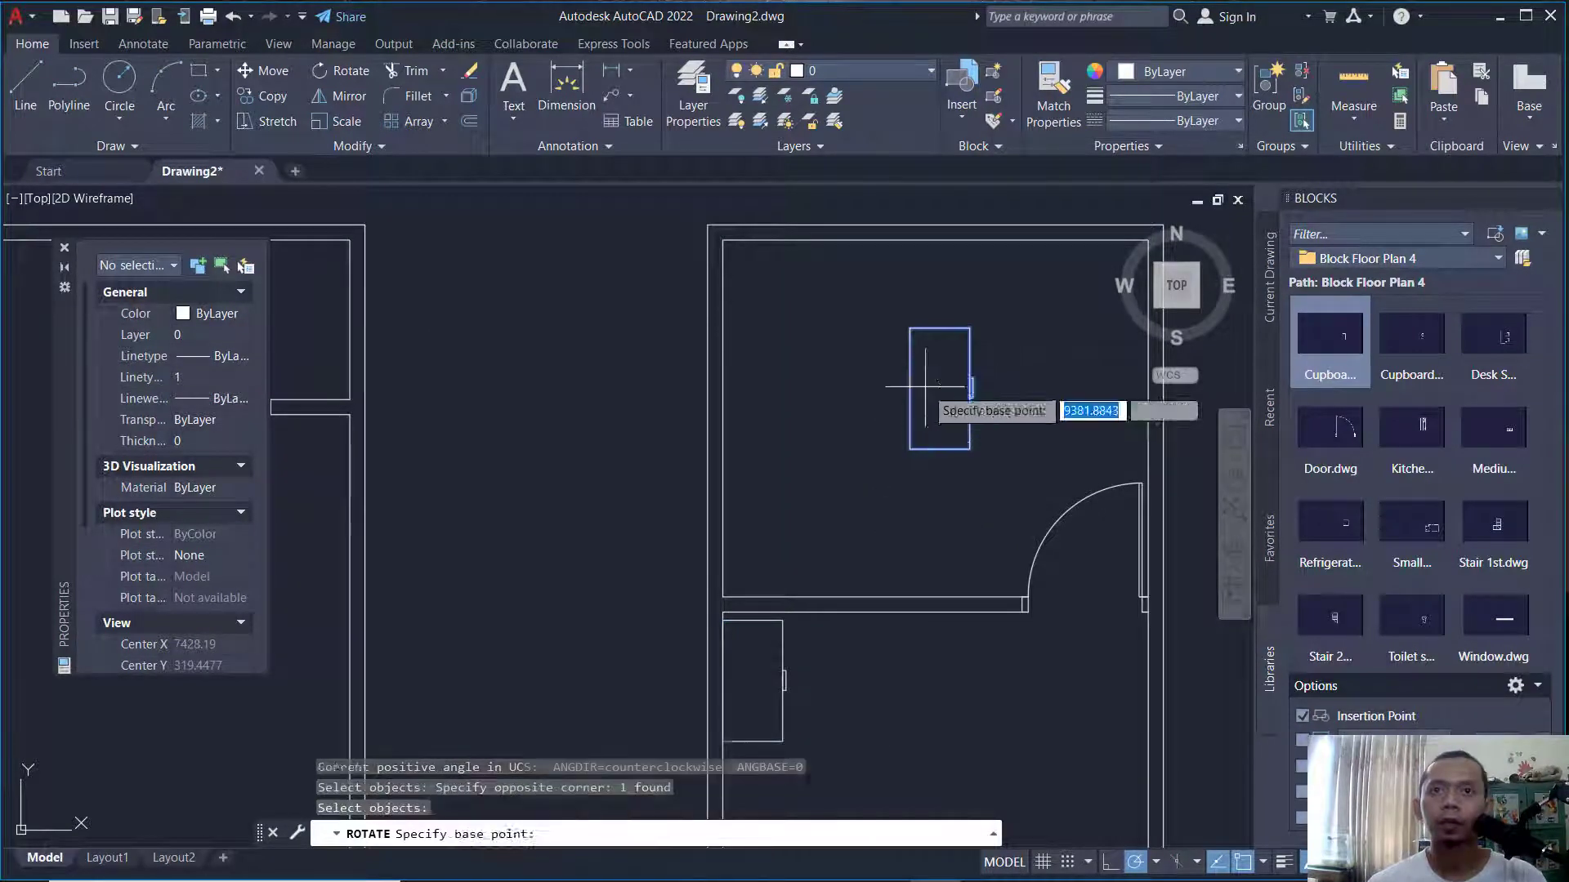
click(925, 387)
click(926, 500)
Move the rotated cupboard by the midpoint of its back edge to the upper room's top inner wall, near the right corner.
middle_drag(978, 483, 881, 539)
text(m)
key(space)
click(921, 392)
click(818, 541)
key(space)
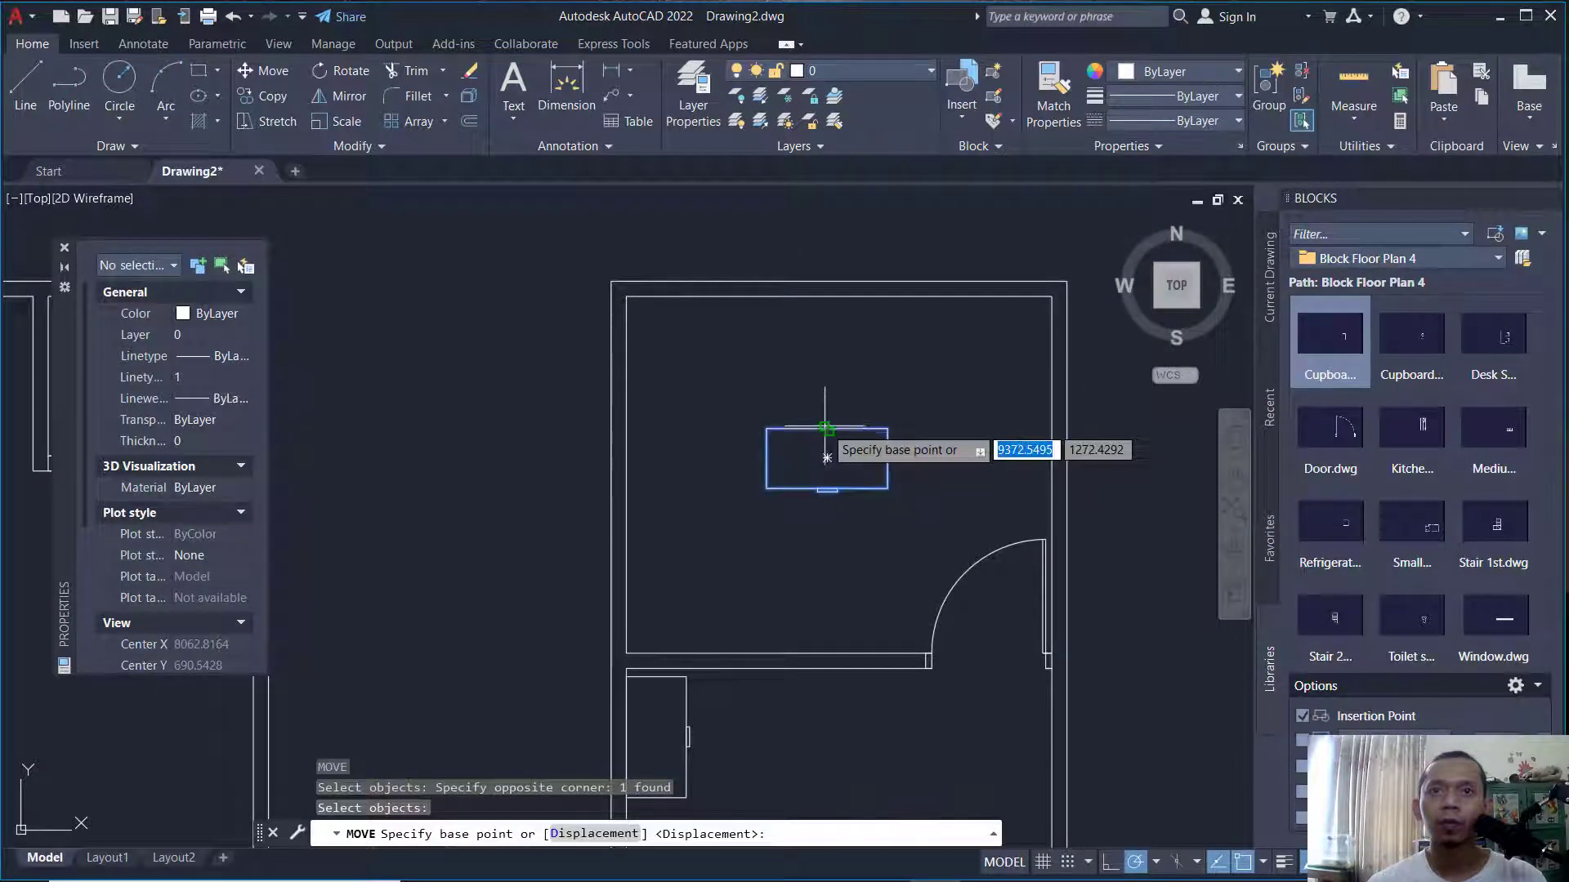
click(827, 457)
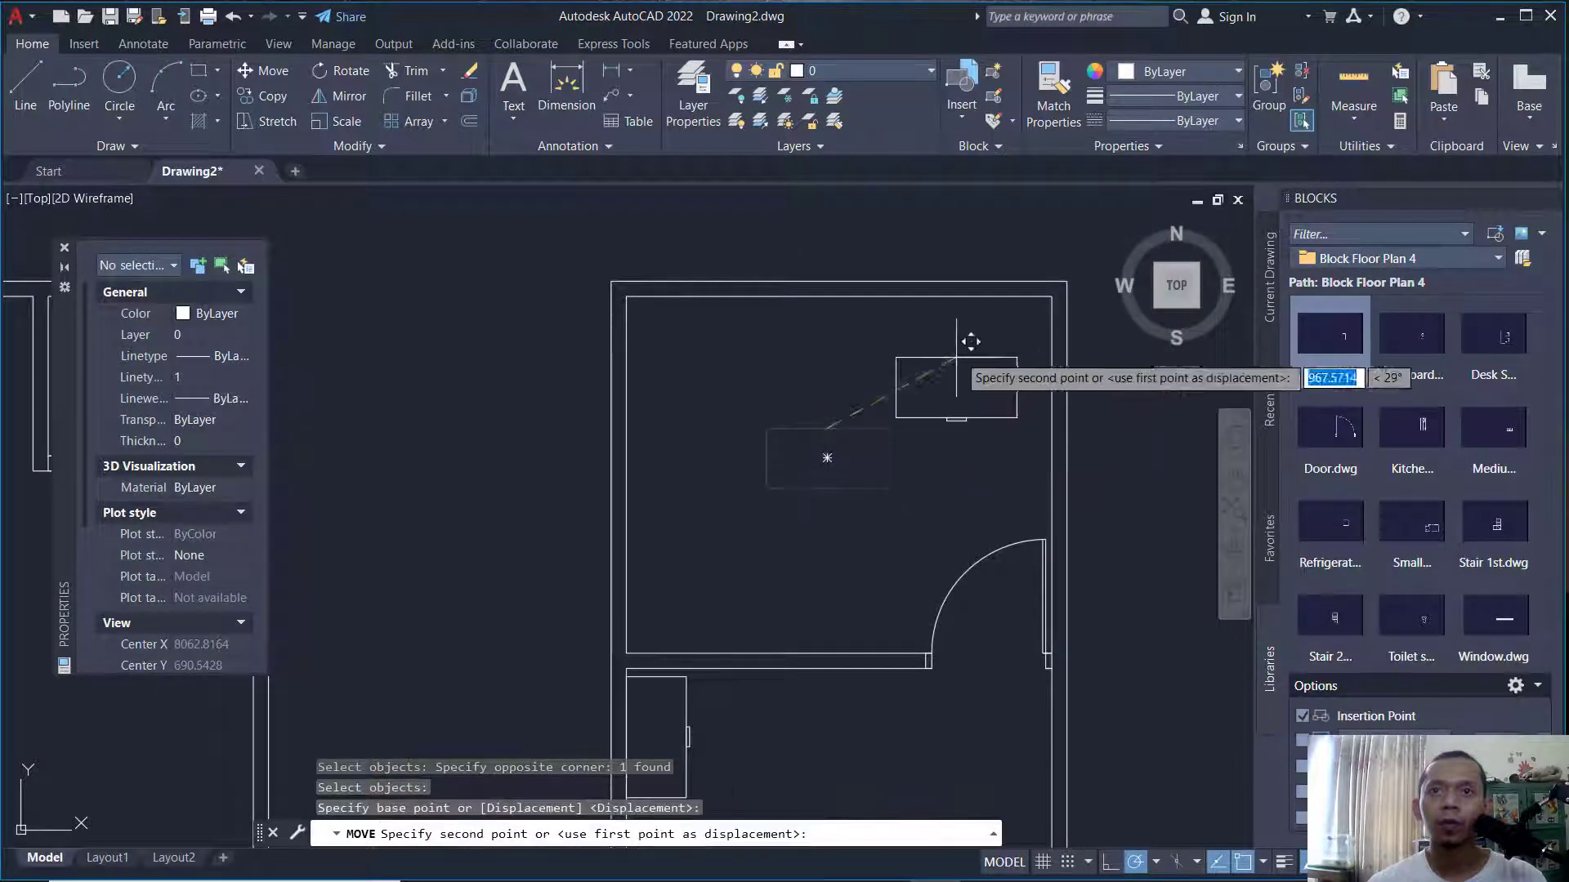
click(997, 282)
scroll(899, 474, down, 3)
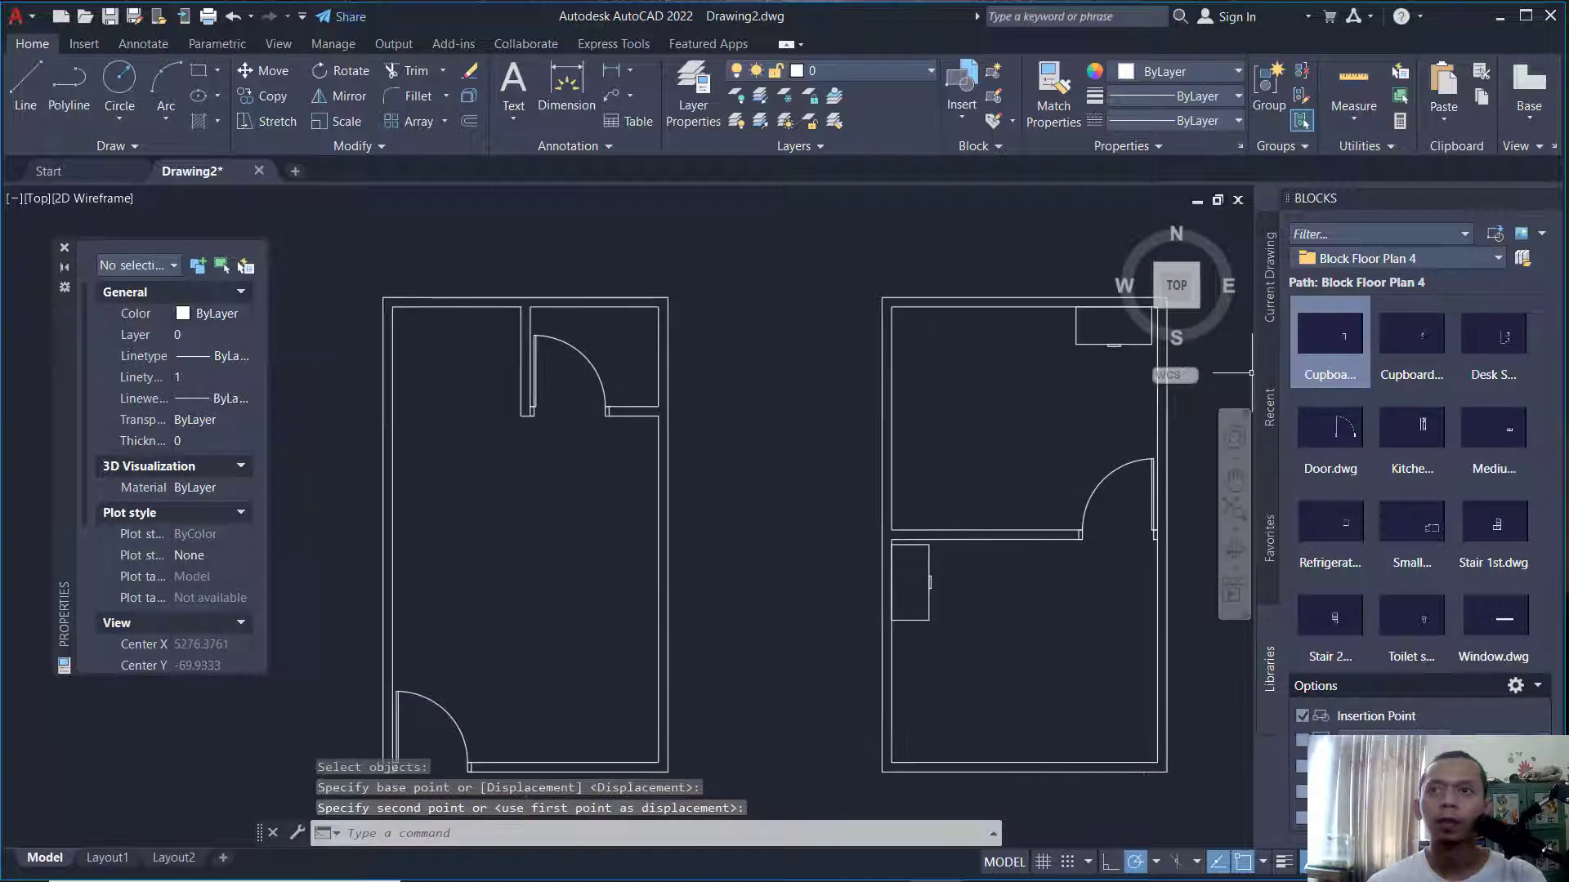
Insert the Cupboard block in the open middle of the first plan and the Desk Seat block against its left inner wall.
click(1420, 347)
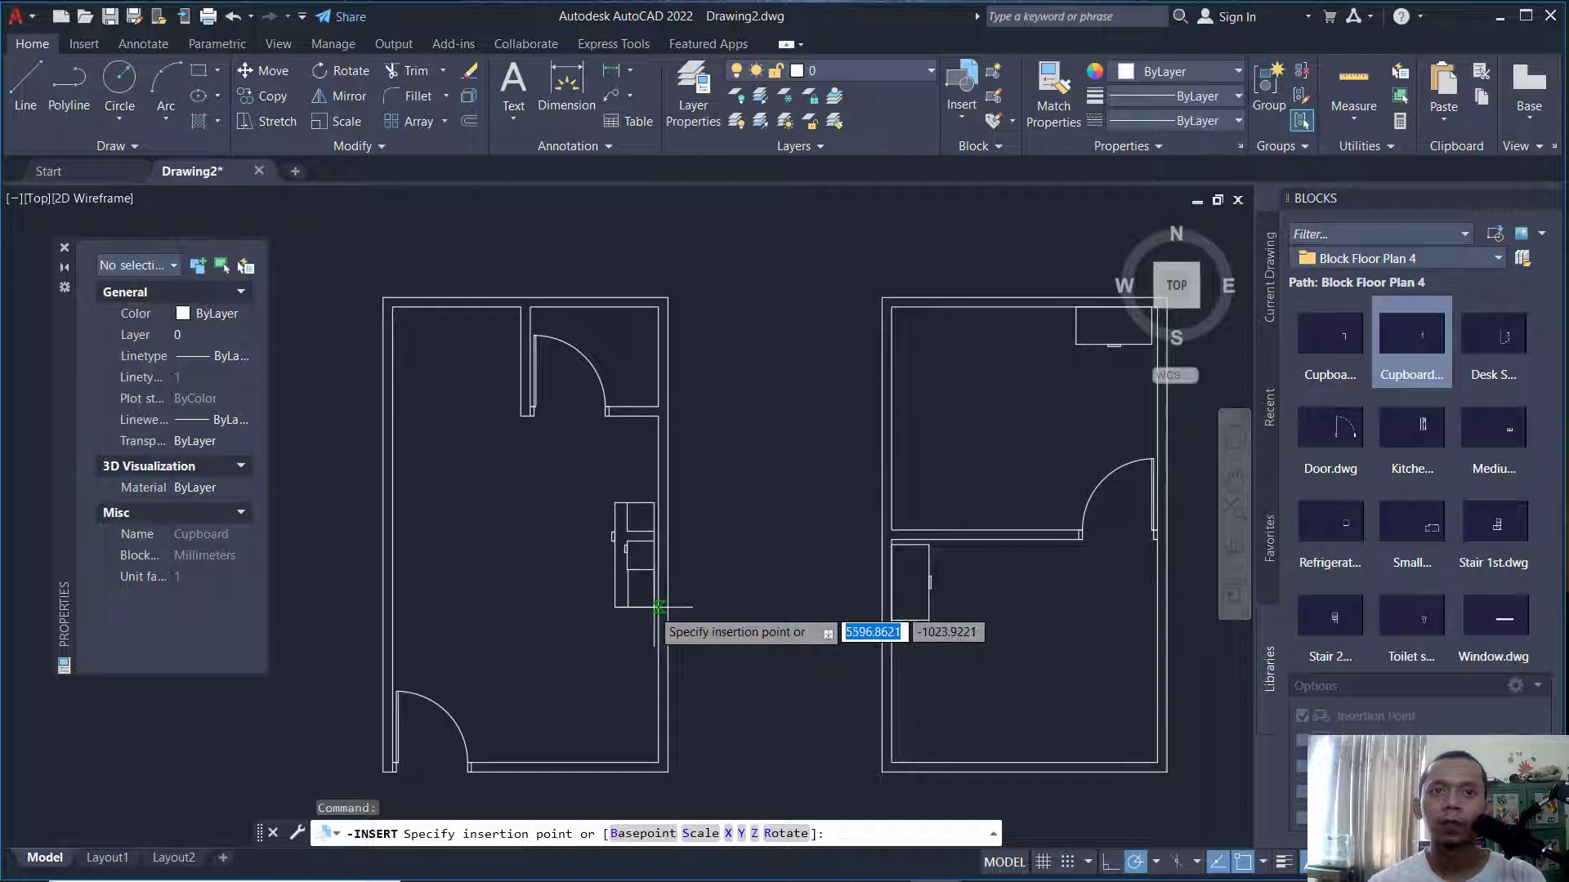
click(590, 623)
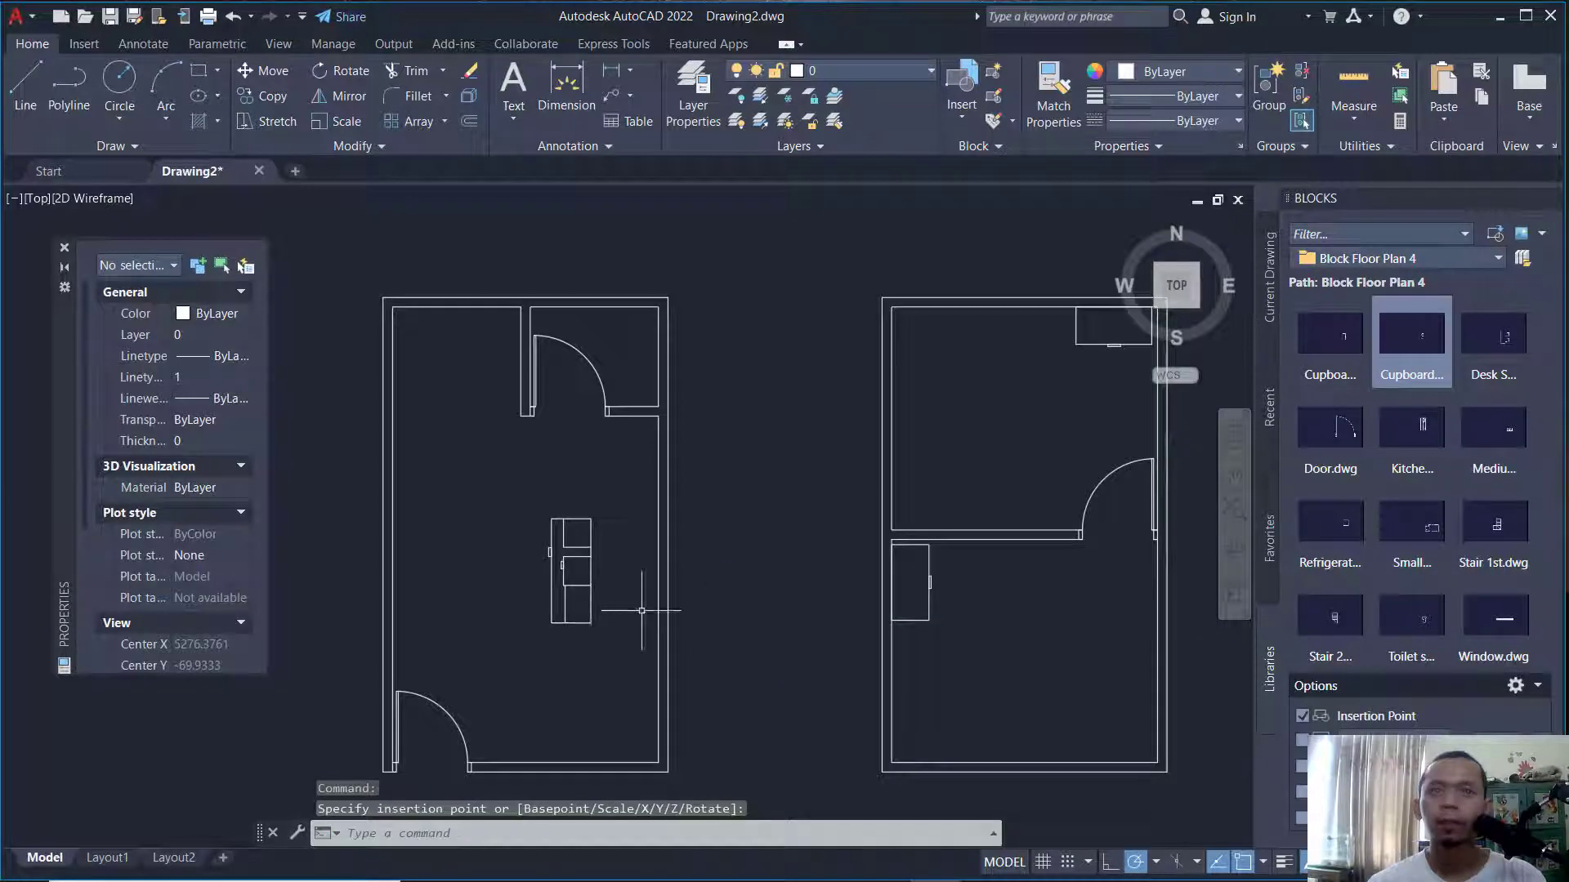
click(1493, 337)
middle_drag(527, 519, 727, 521)
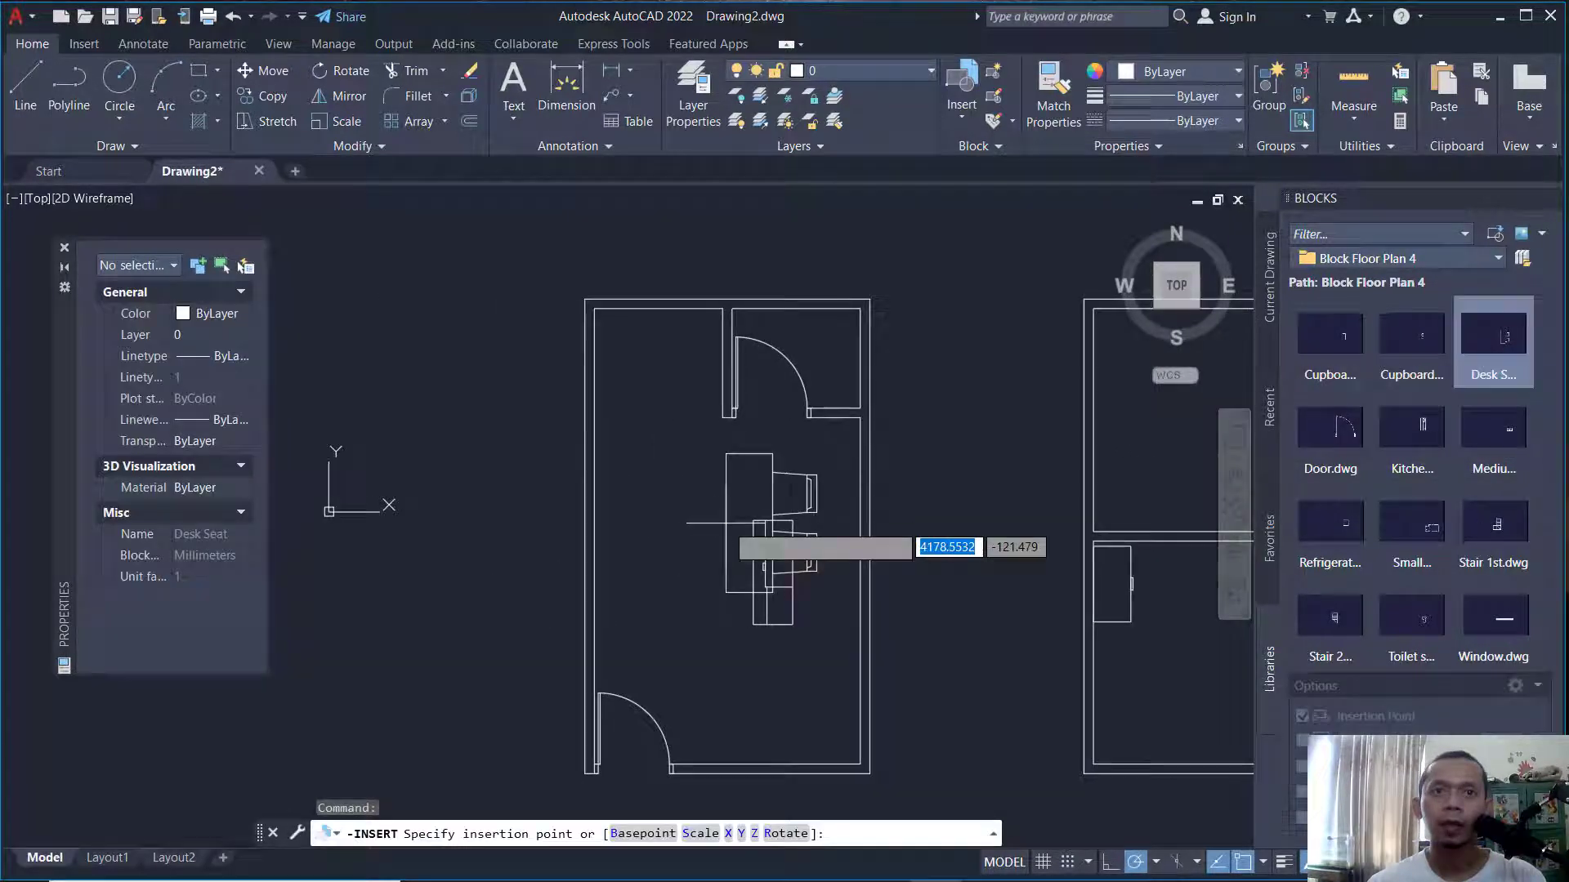
click(593, 516)
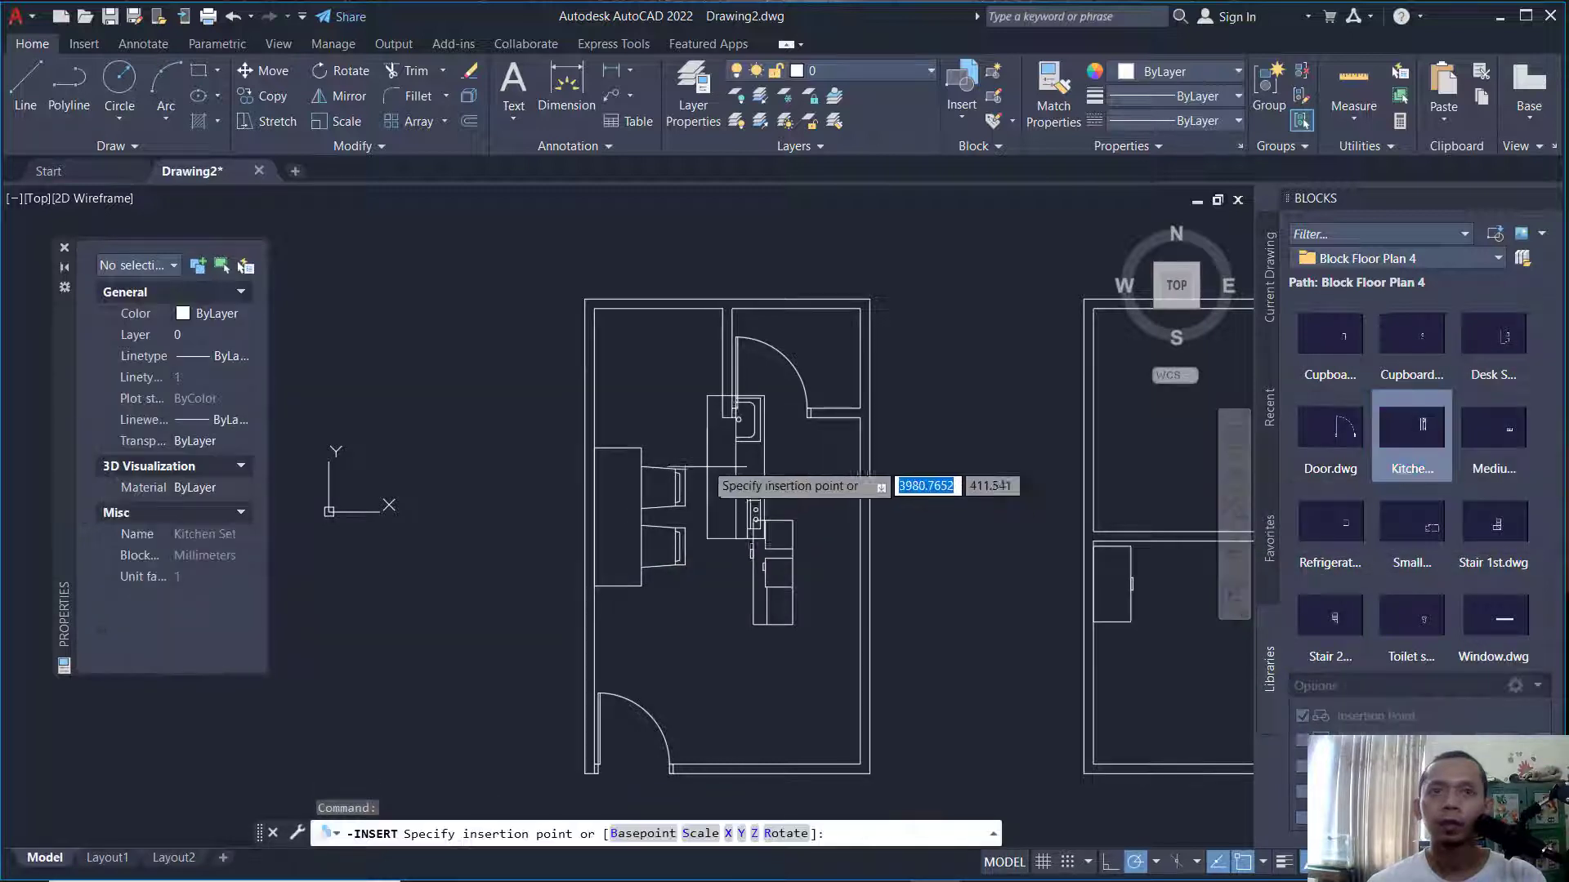
Insert the Kitchen Set block in the first plan's upper-left corner and move the Desk Seat block straight down about 162 to clear it.
click(594, 383)
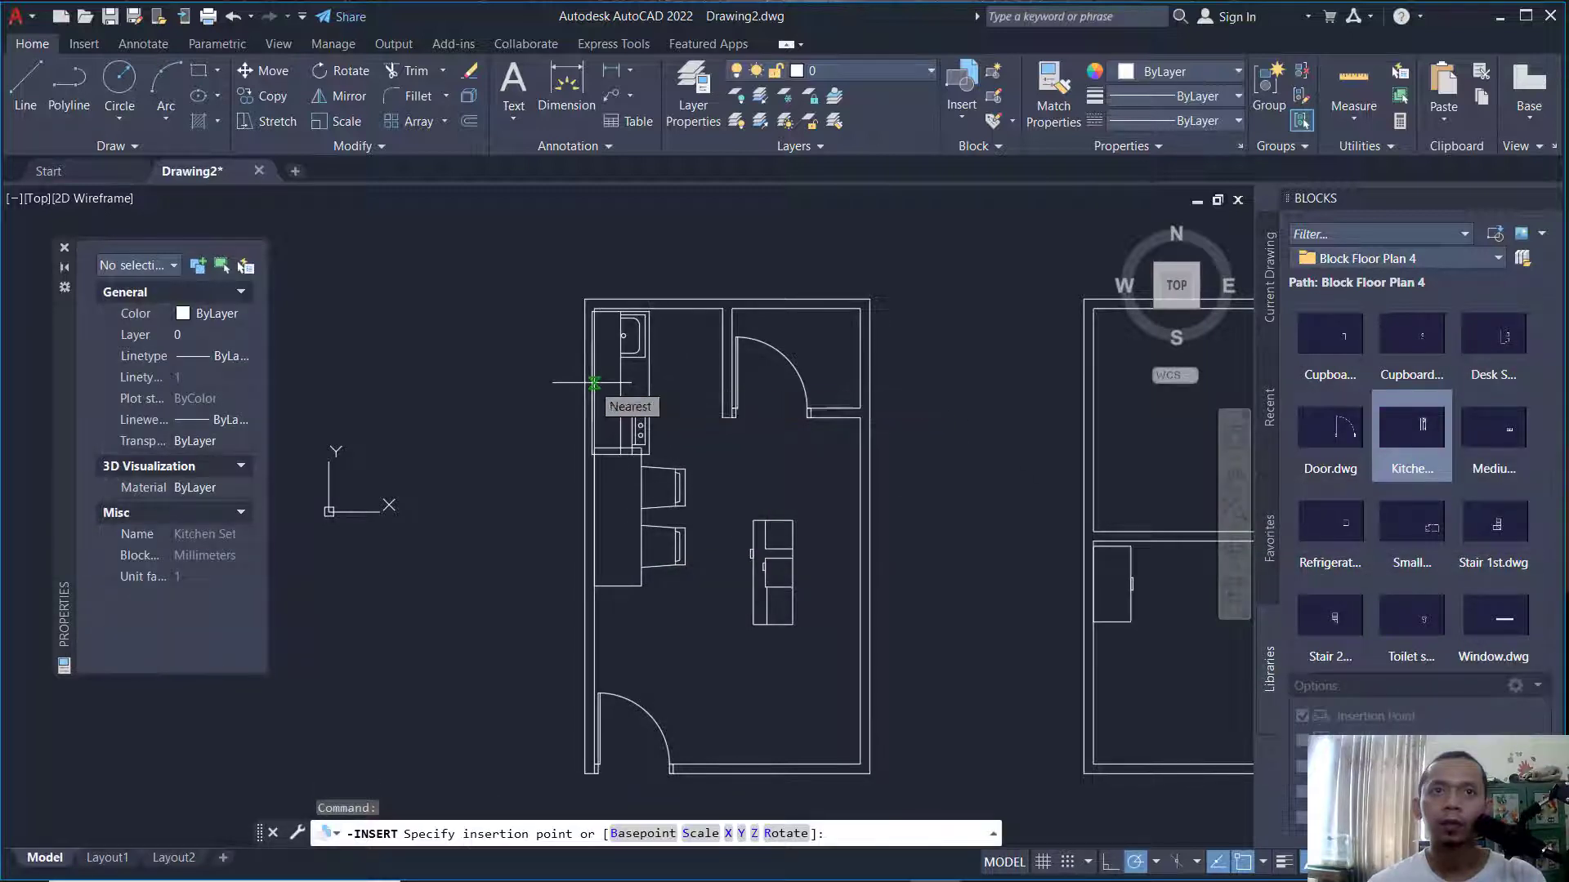
scroll(564, 563, up, 2)
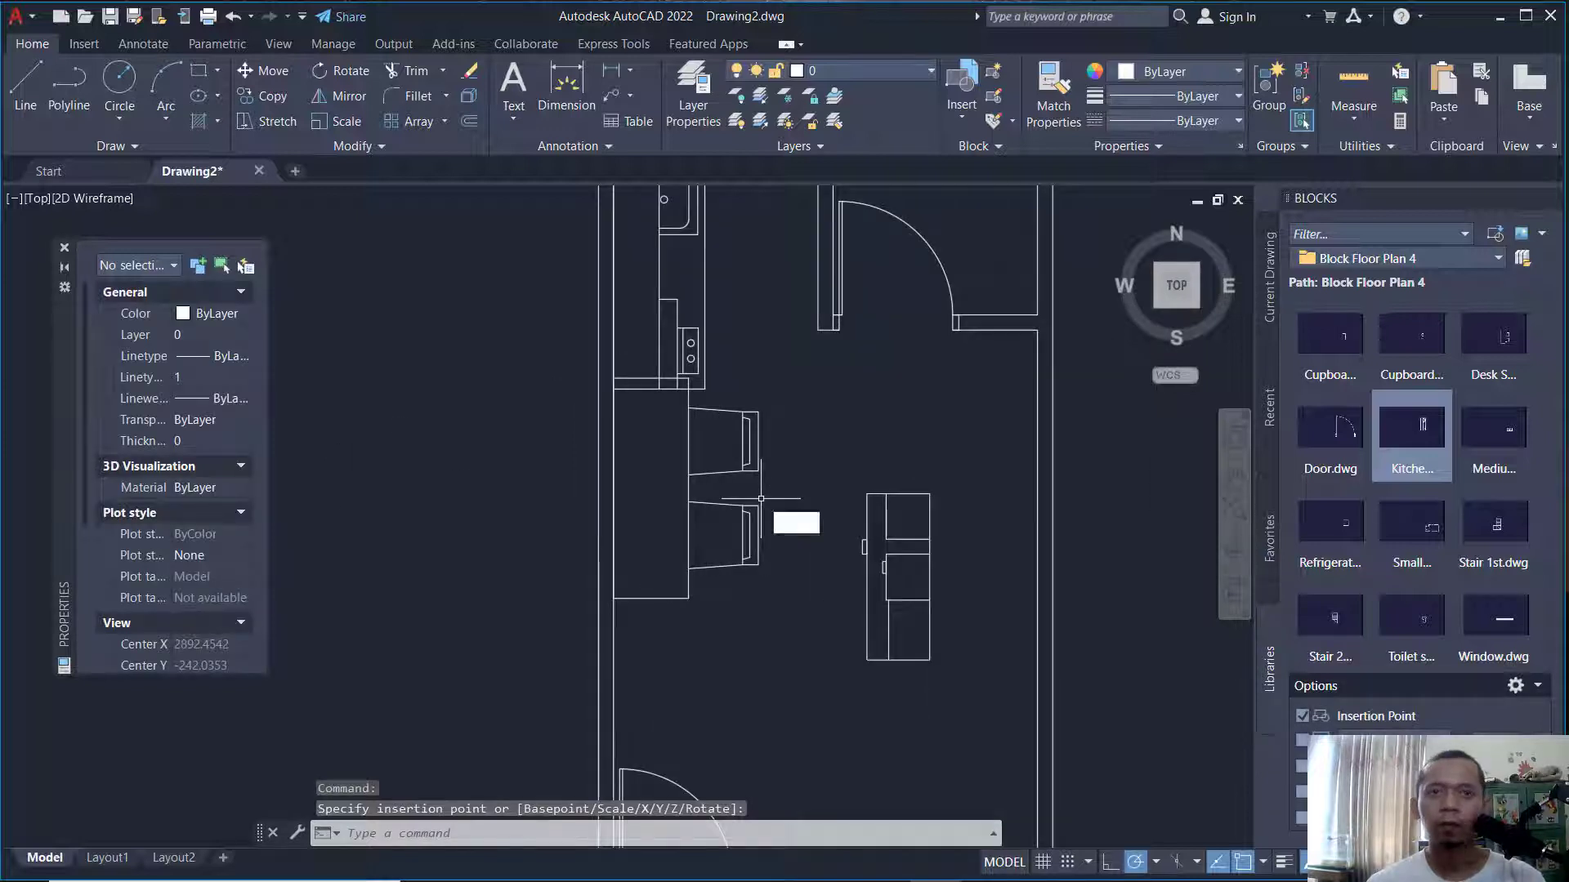
text(m)
key(Return)
click(797, 496)
click(743, 454)
key(Return)
click(813, 388)
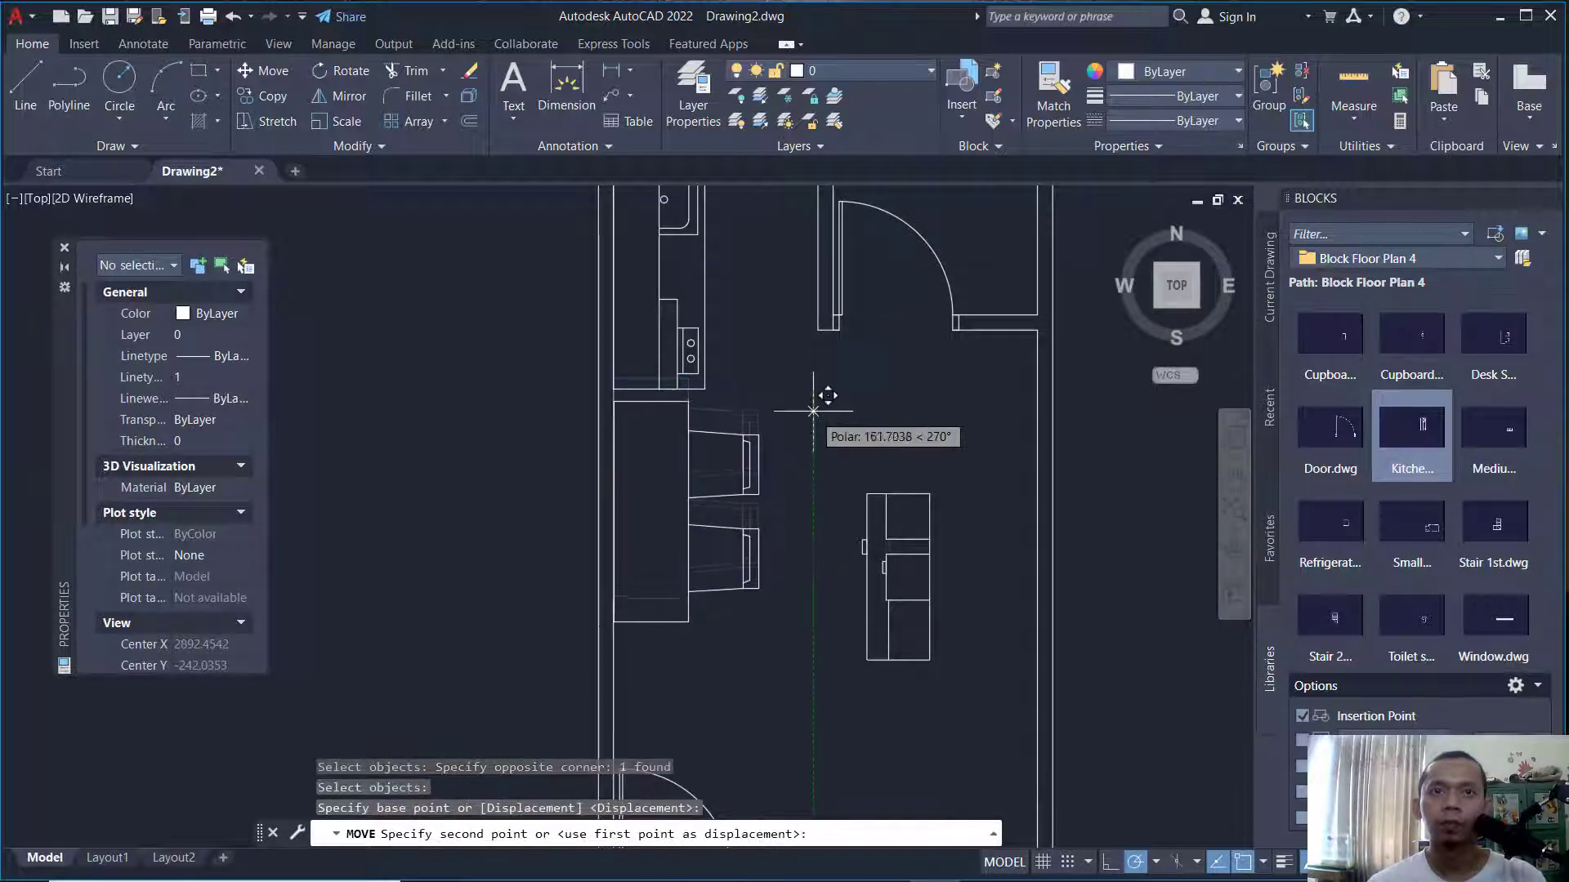
click(812, 411)
scroll(851, 440, down, 2)
middle_drag(914, 454, 775, 462)
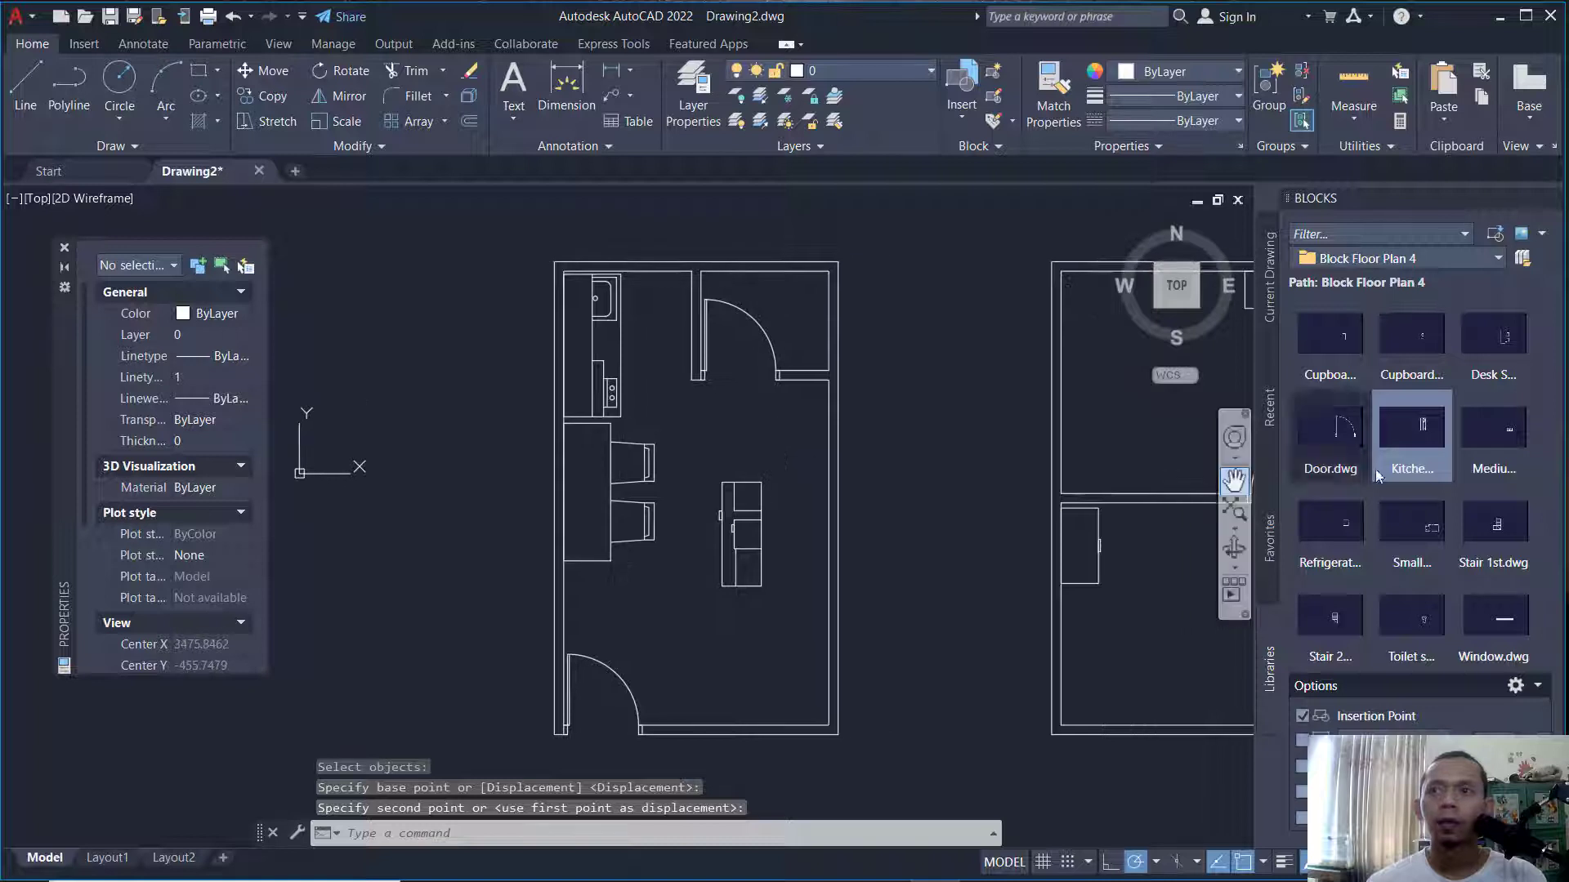
Insert the Medium Bed block in the second plan's upper room, near the left wall with its pillows toward the partition.
click(1508, 435)
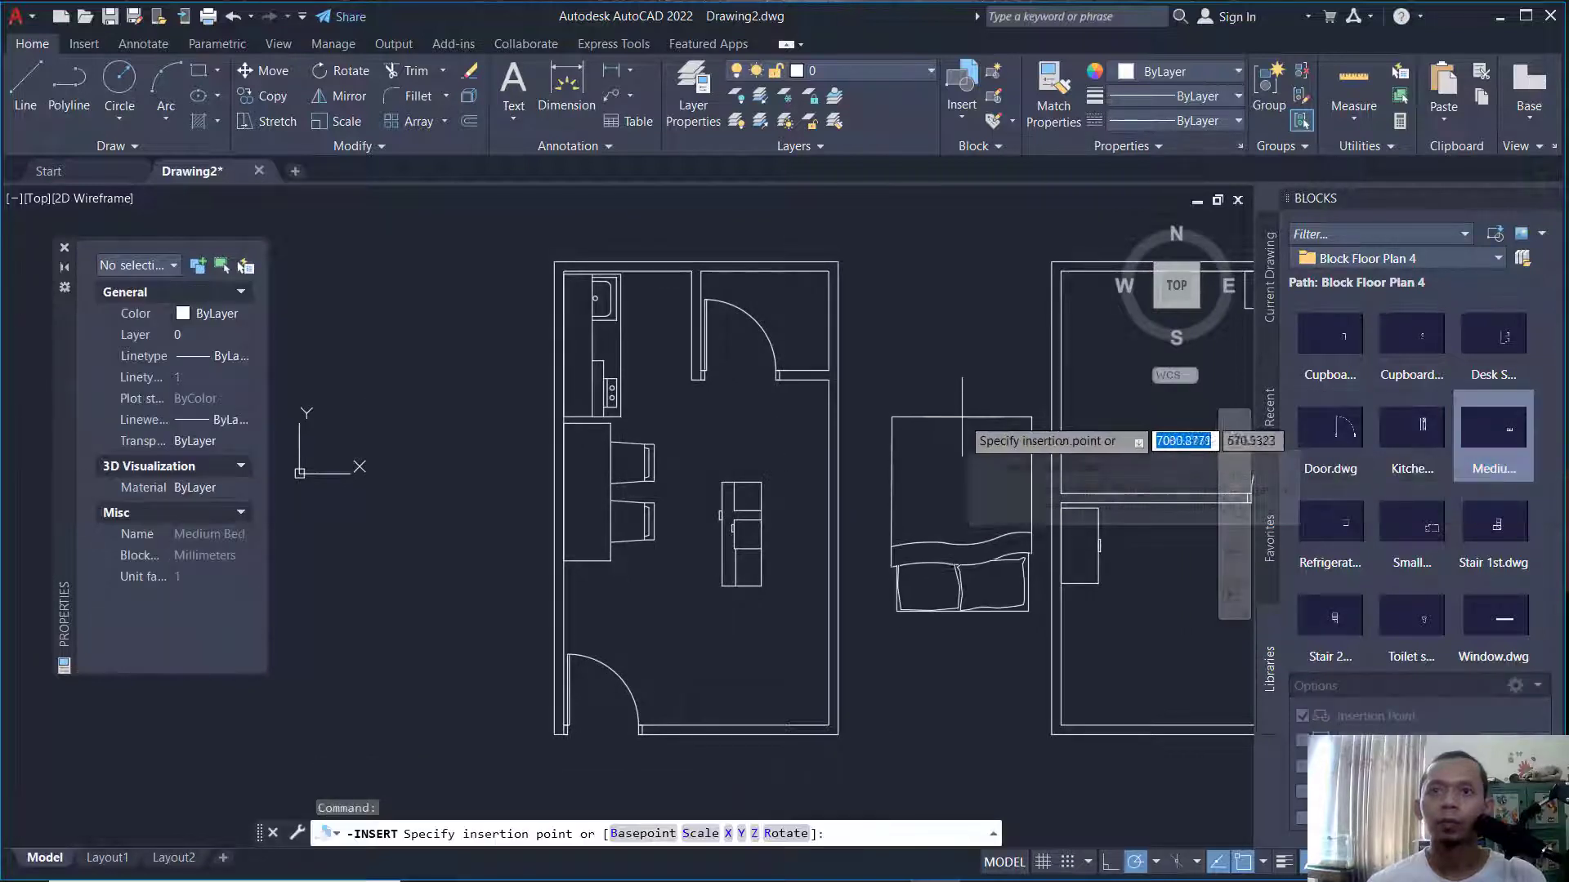
mouse_move(960, 415)
middle_down()
mouse_move(806, 400)
mouse_move(725, 438)
middle_up()
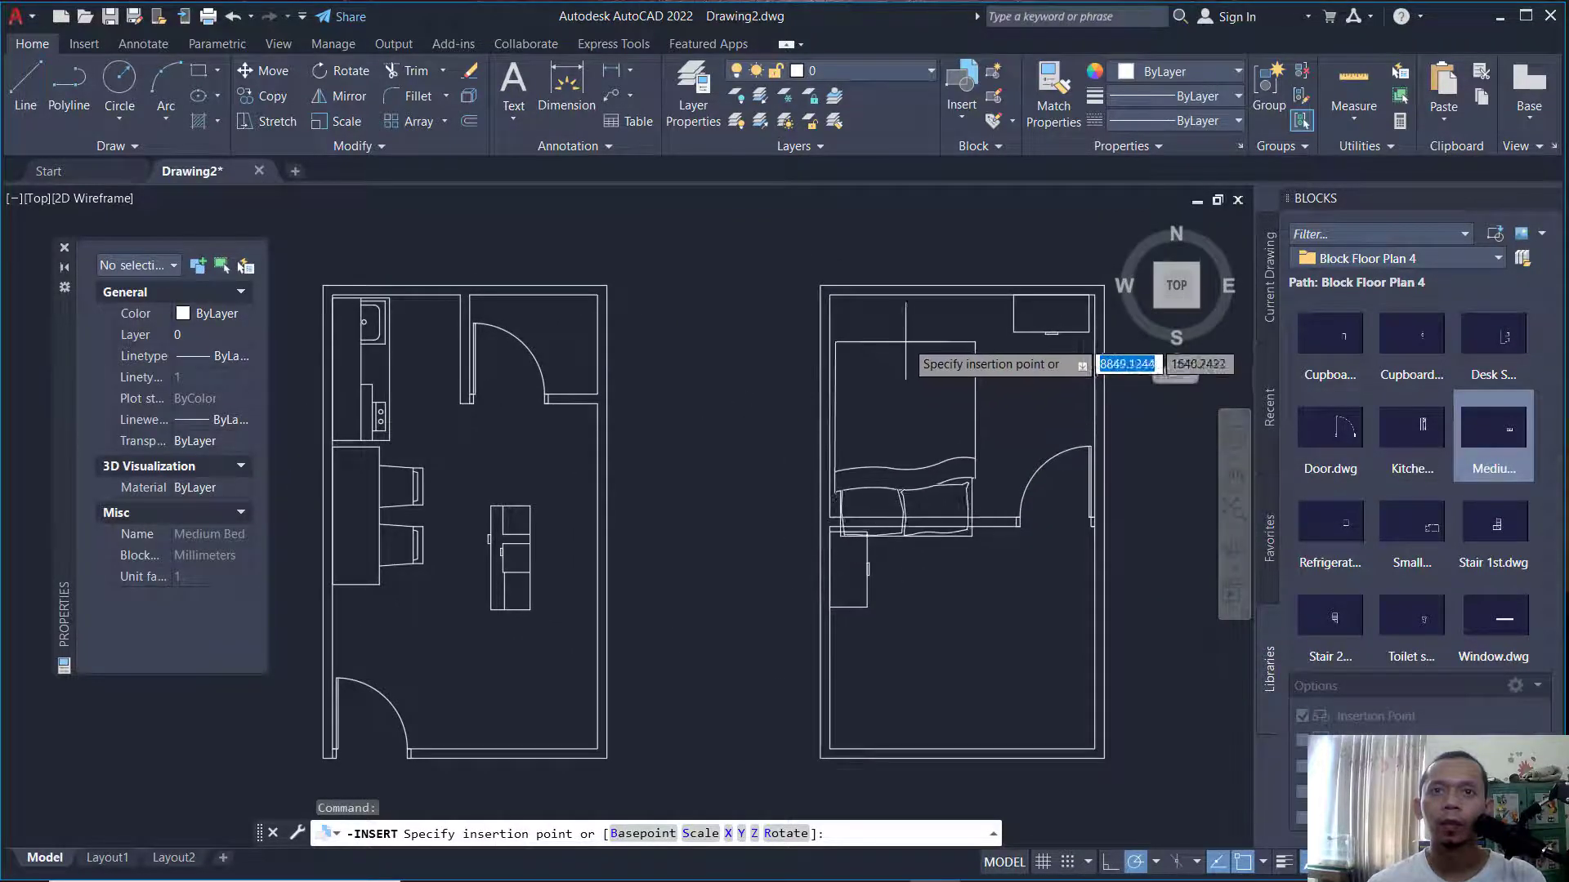
click(908, 313)
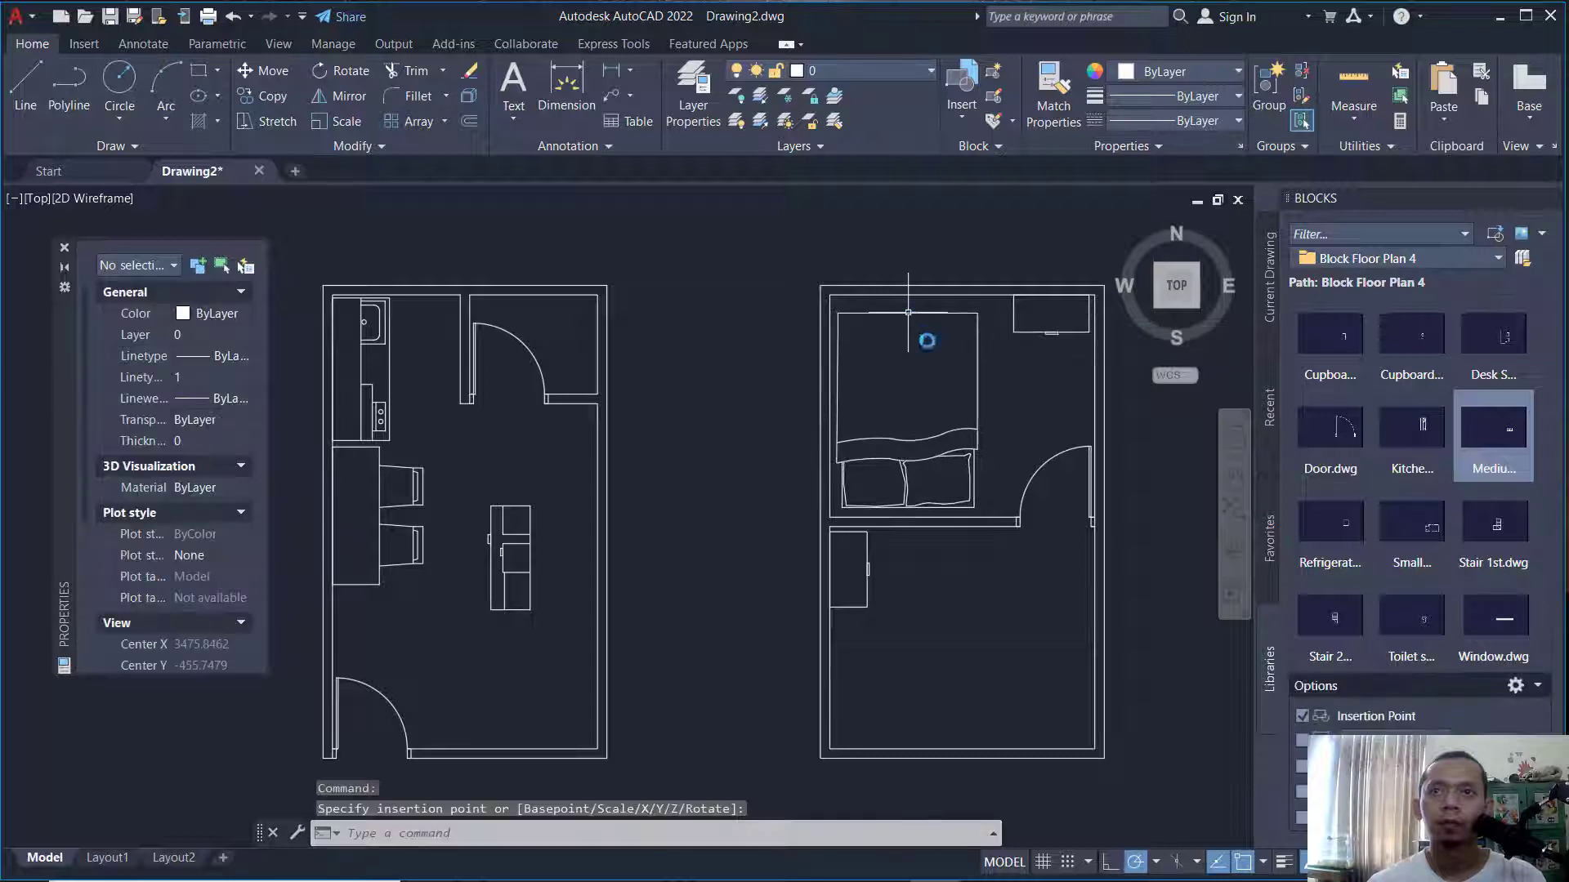
Insert the Refrigerator block against the first plan's right inner wall, just below the small corner room.
click(1316, 536)
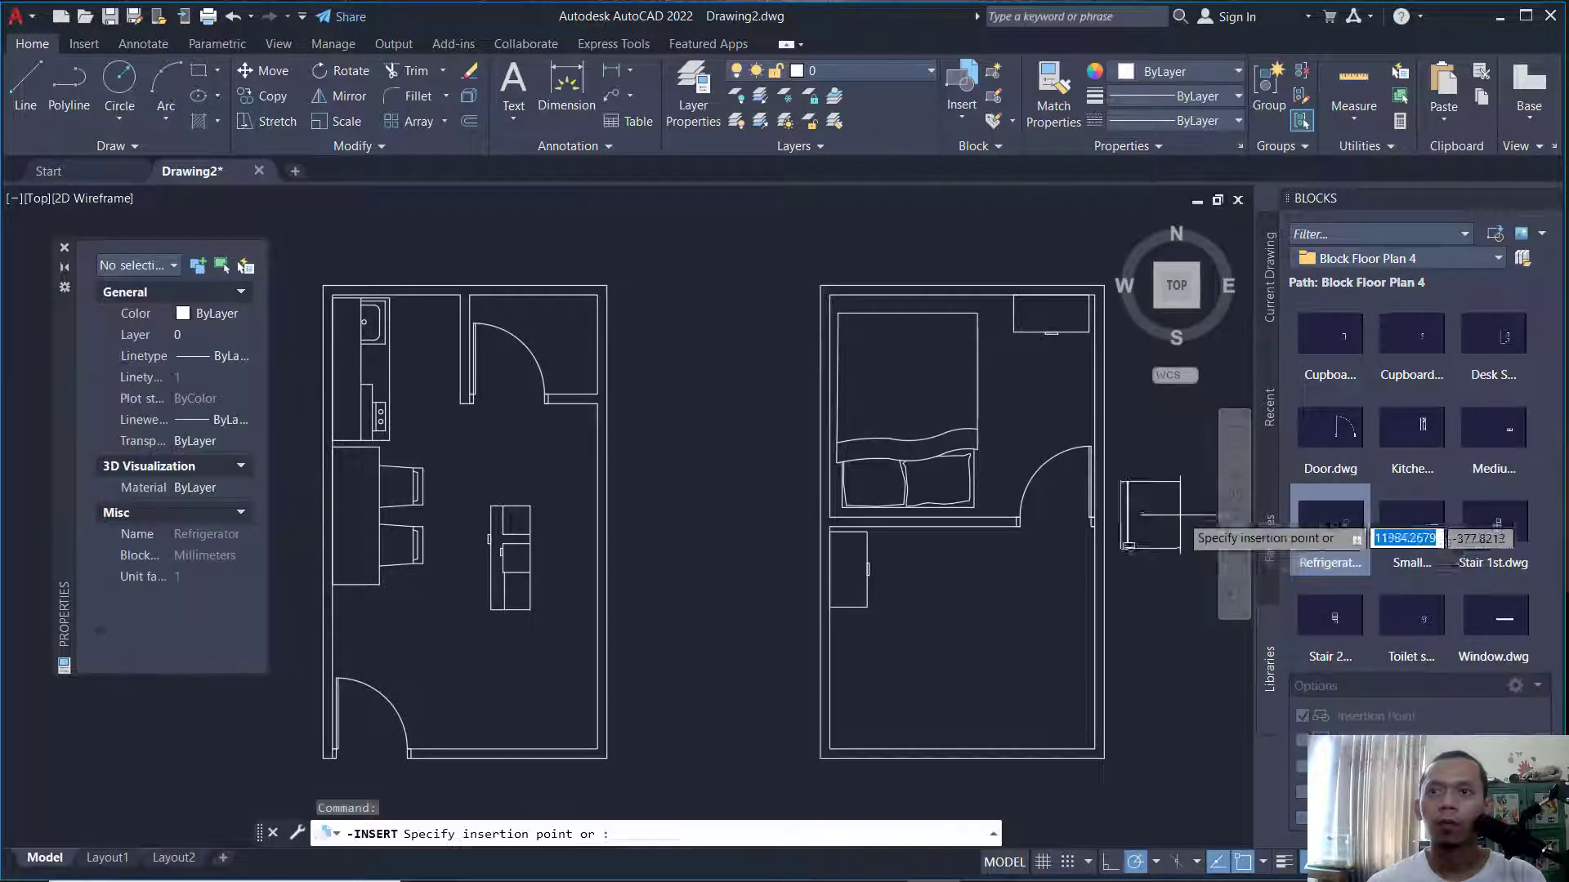
middle_drag(652, 563, 768, 558)
scroll(767, 558, up, 2)
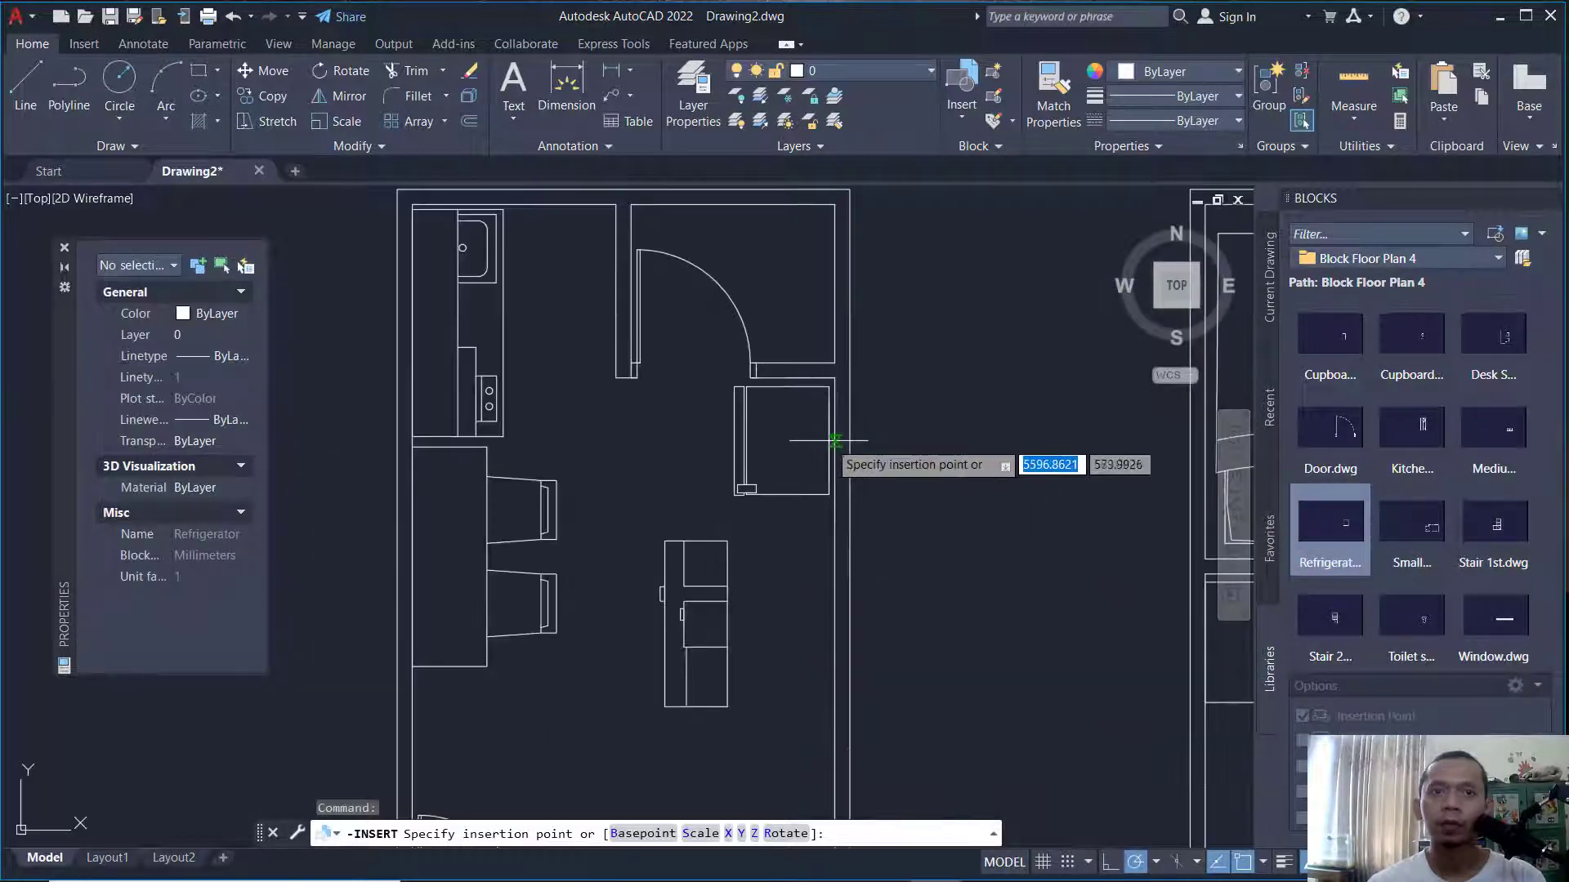
click(831, 439)
Move the first plan's cupboard by its upper-right corner to the refrigerator's lower-right corner on the right inner wall.
middle_drag(777, 553, 805, 523)
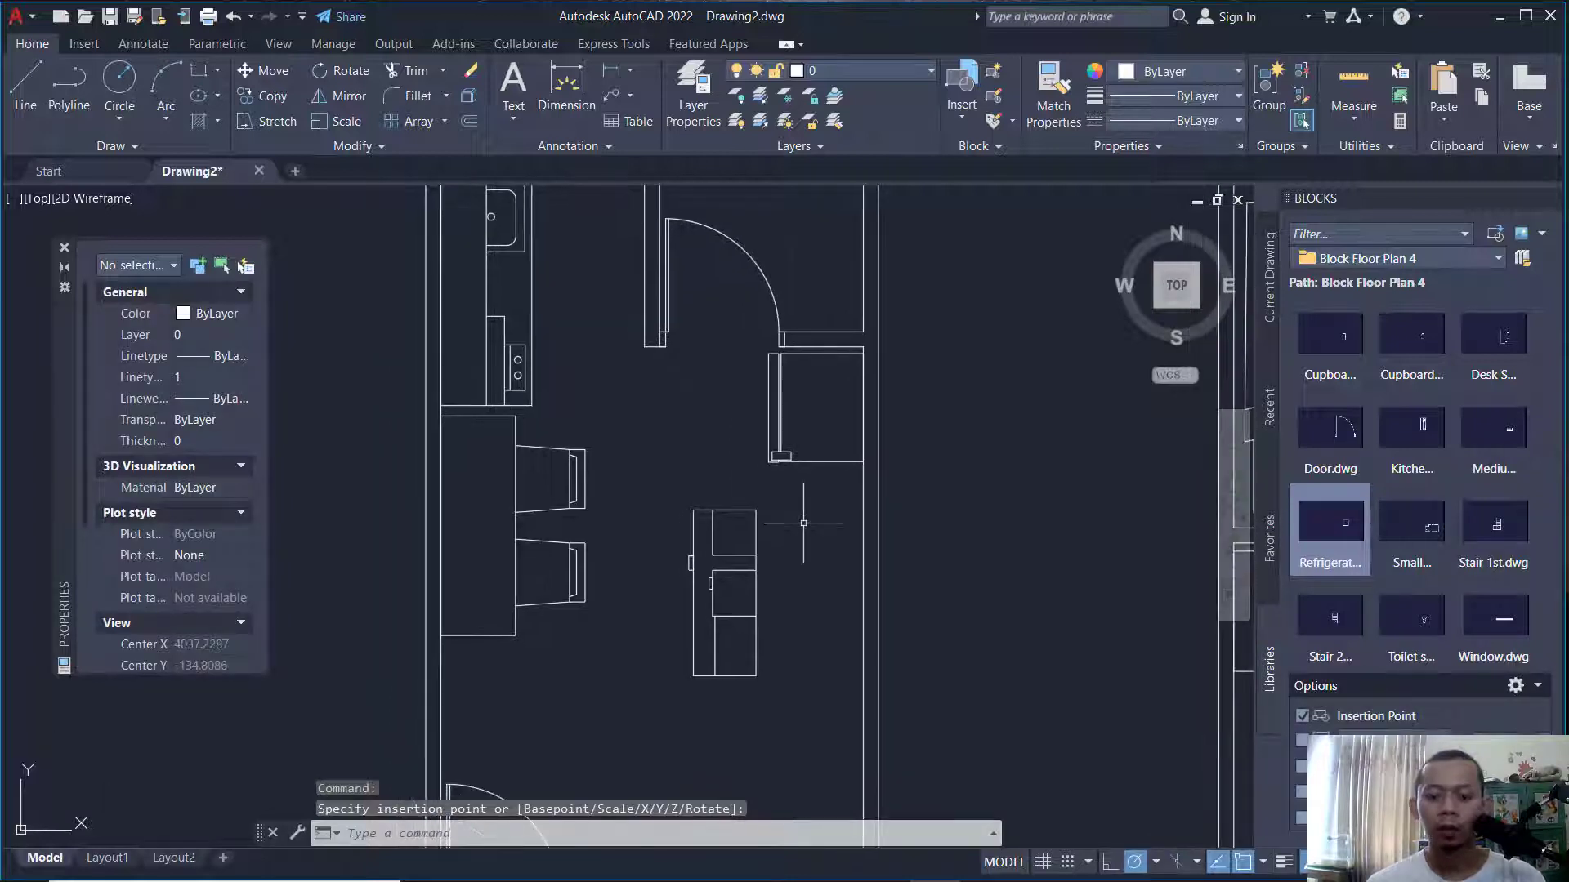
text(m)
key(space)
click(791, 539)
click(753, 596)
key(space)
click(756, 510)
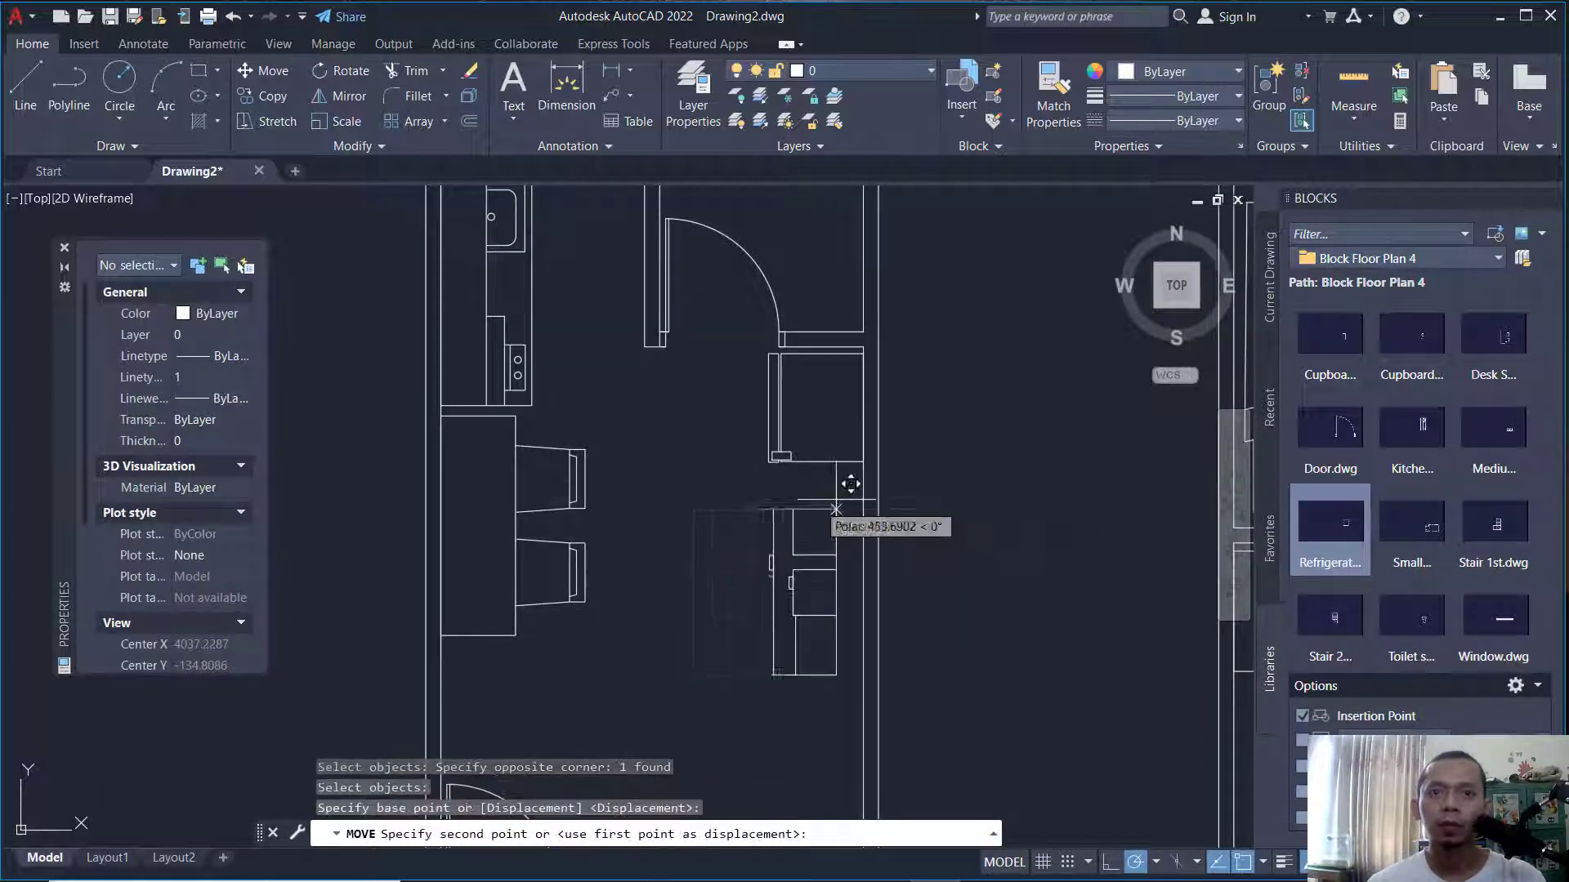
click(879, 454)
scroll(874, 490, down, 3)
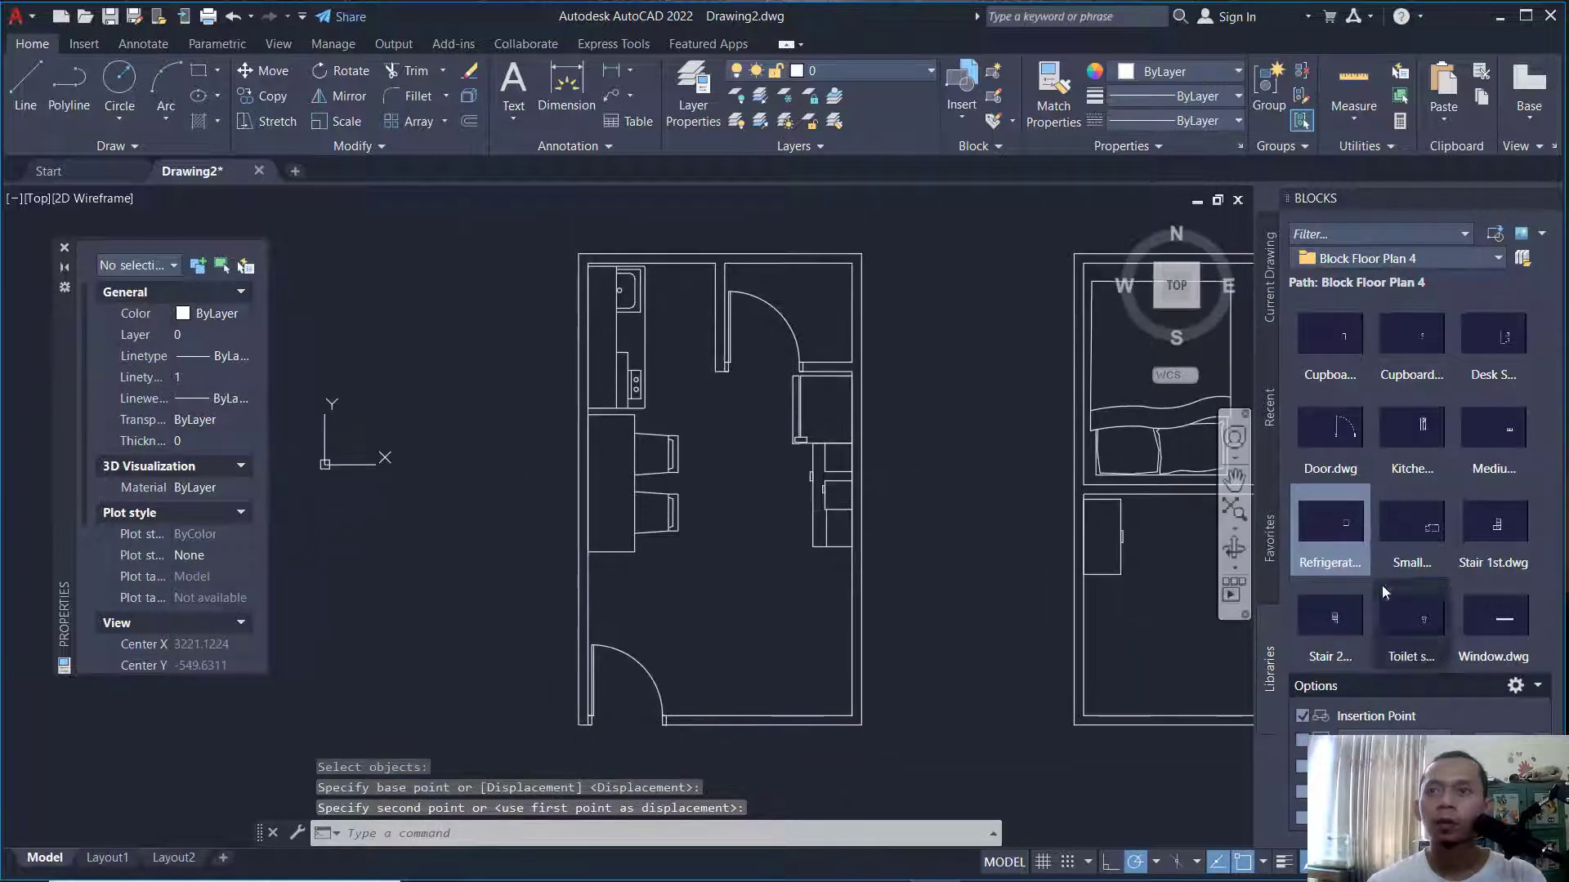
Insert the Small Bed block in the lower-left corner of the second plan's lower room.
click(1417, 536)
middle_drag(964, 572, 718, 567)
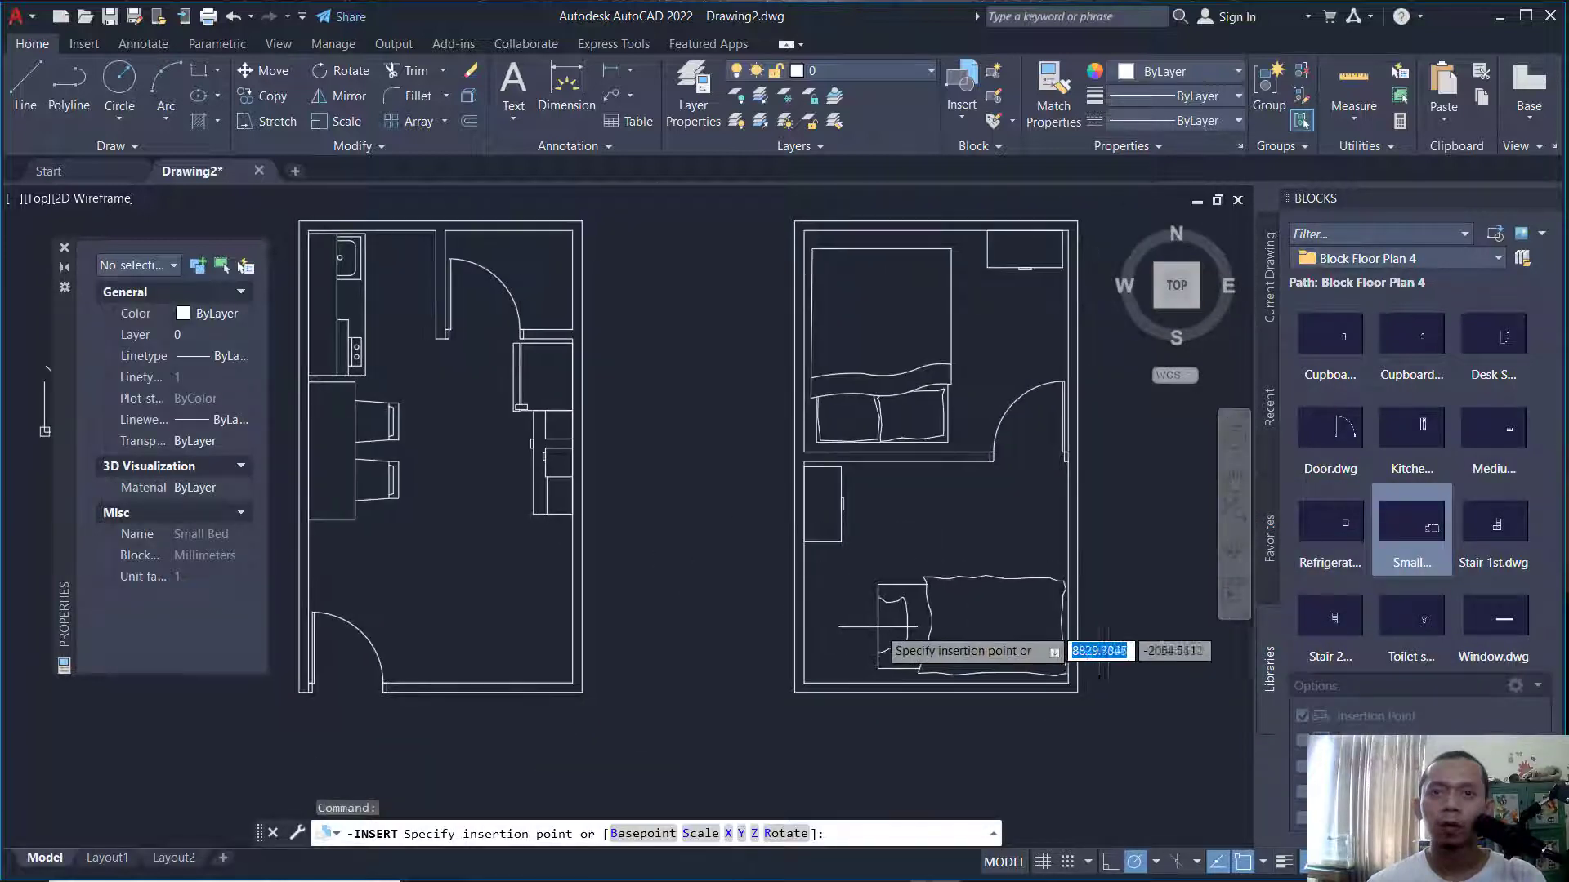
scroll(804, 630, up, 2)
click(786, 626)
scroll(918, 602, down, 2)
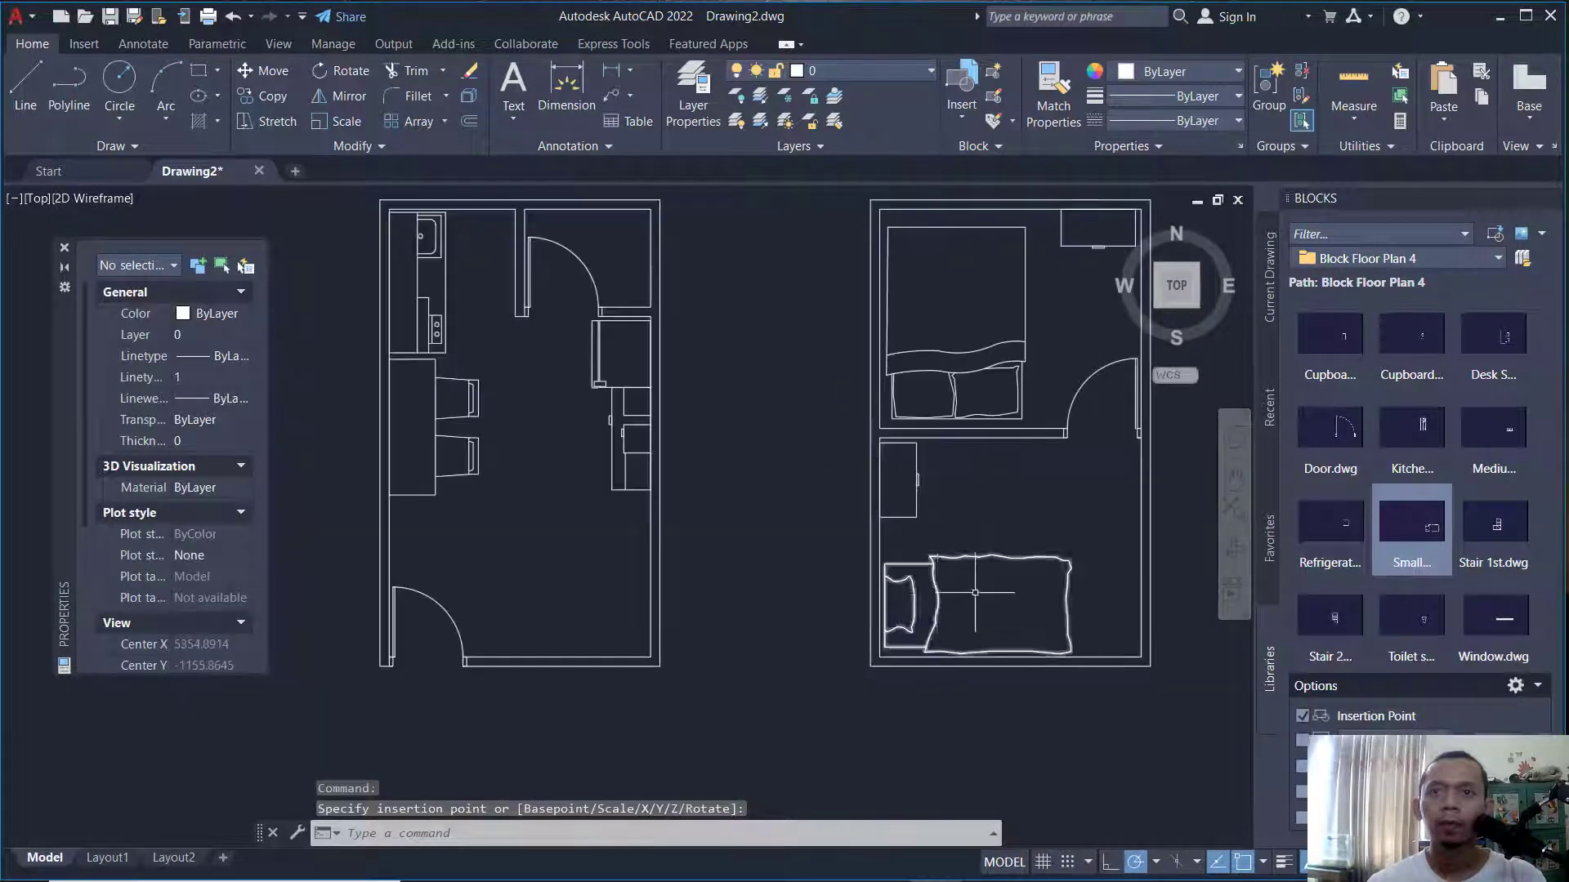
middle_drag(975, 592, 1002, 595)
Insert the Stair 1st block at the first plan's lower-right inner corner.
click(1499, 528)
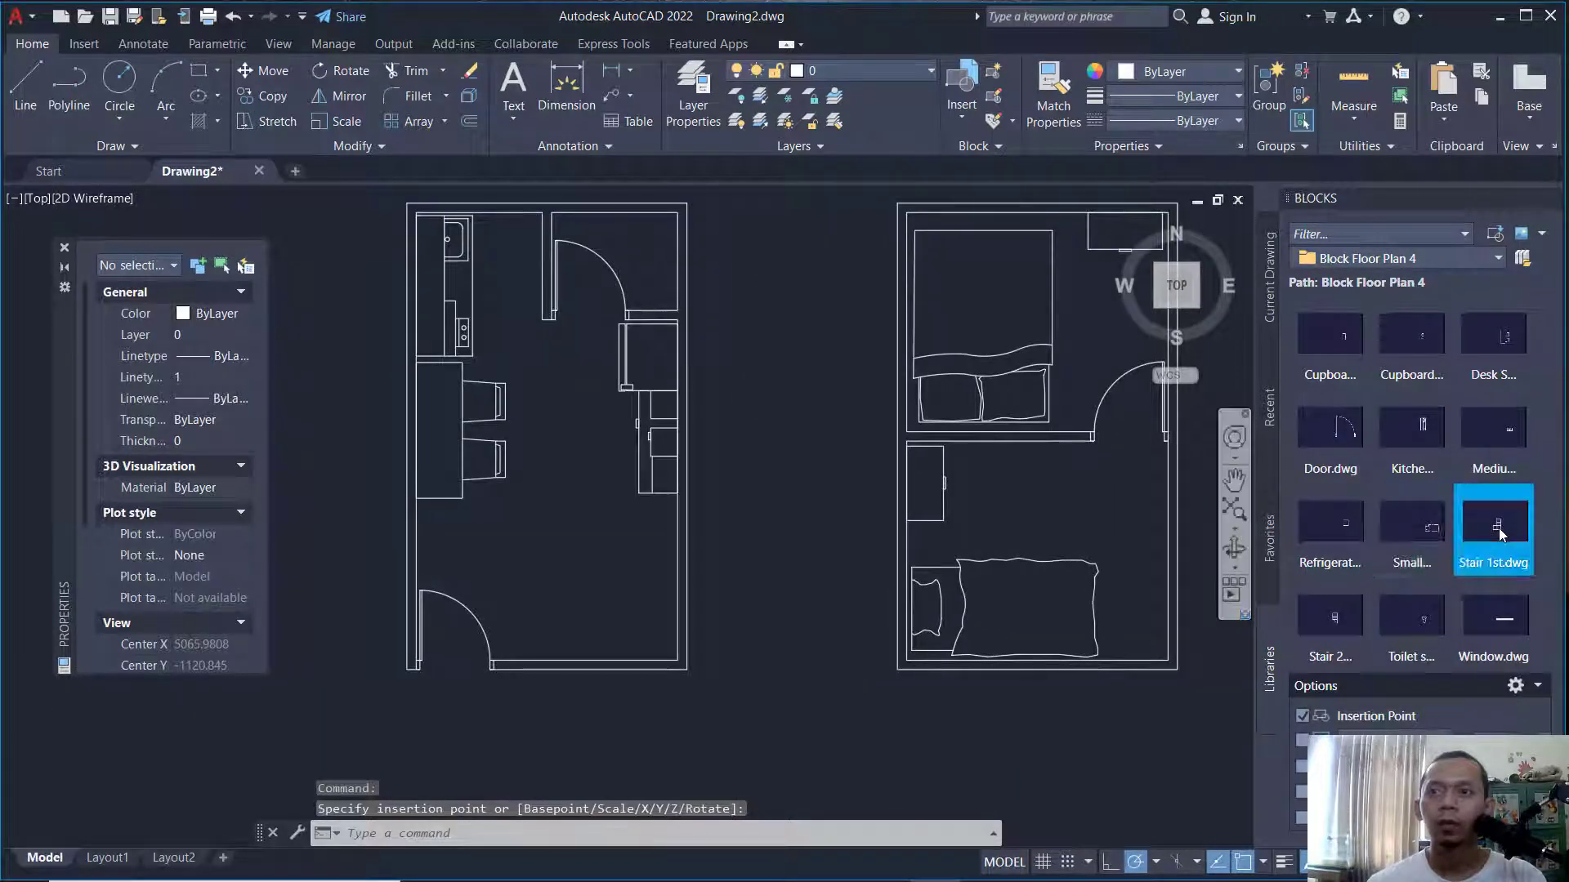
middle_drag(704, 633, 823, 637)
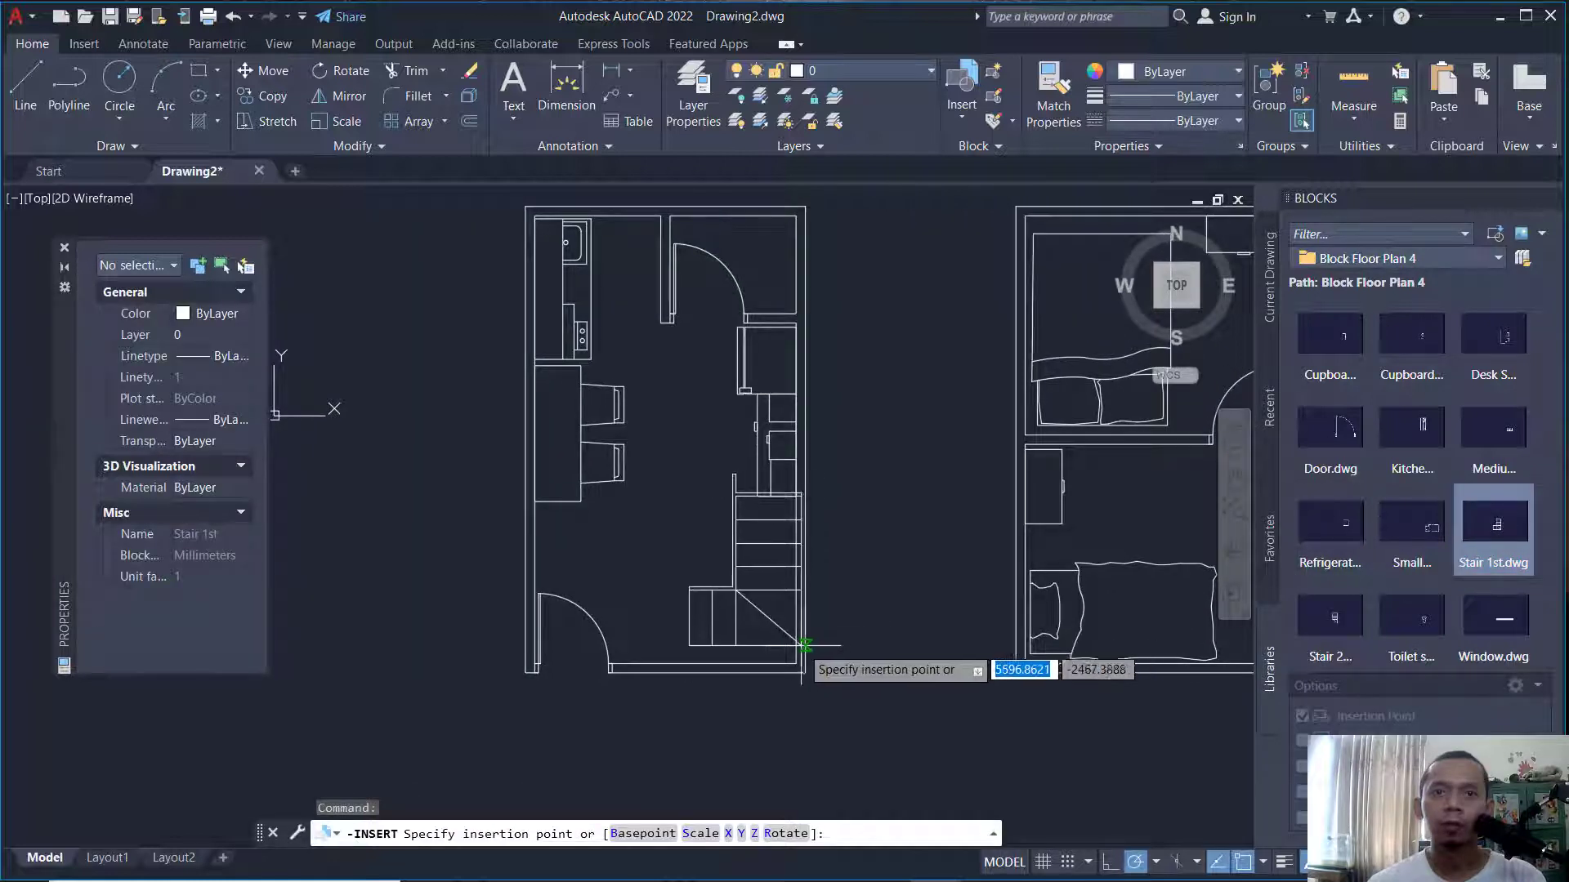
click(796, 662)
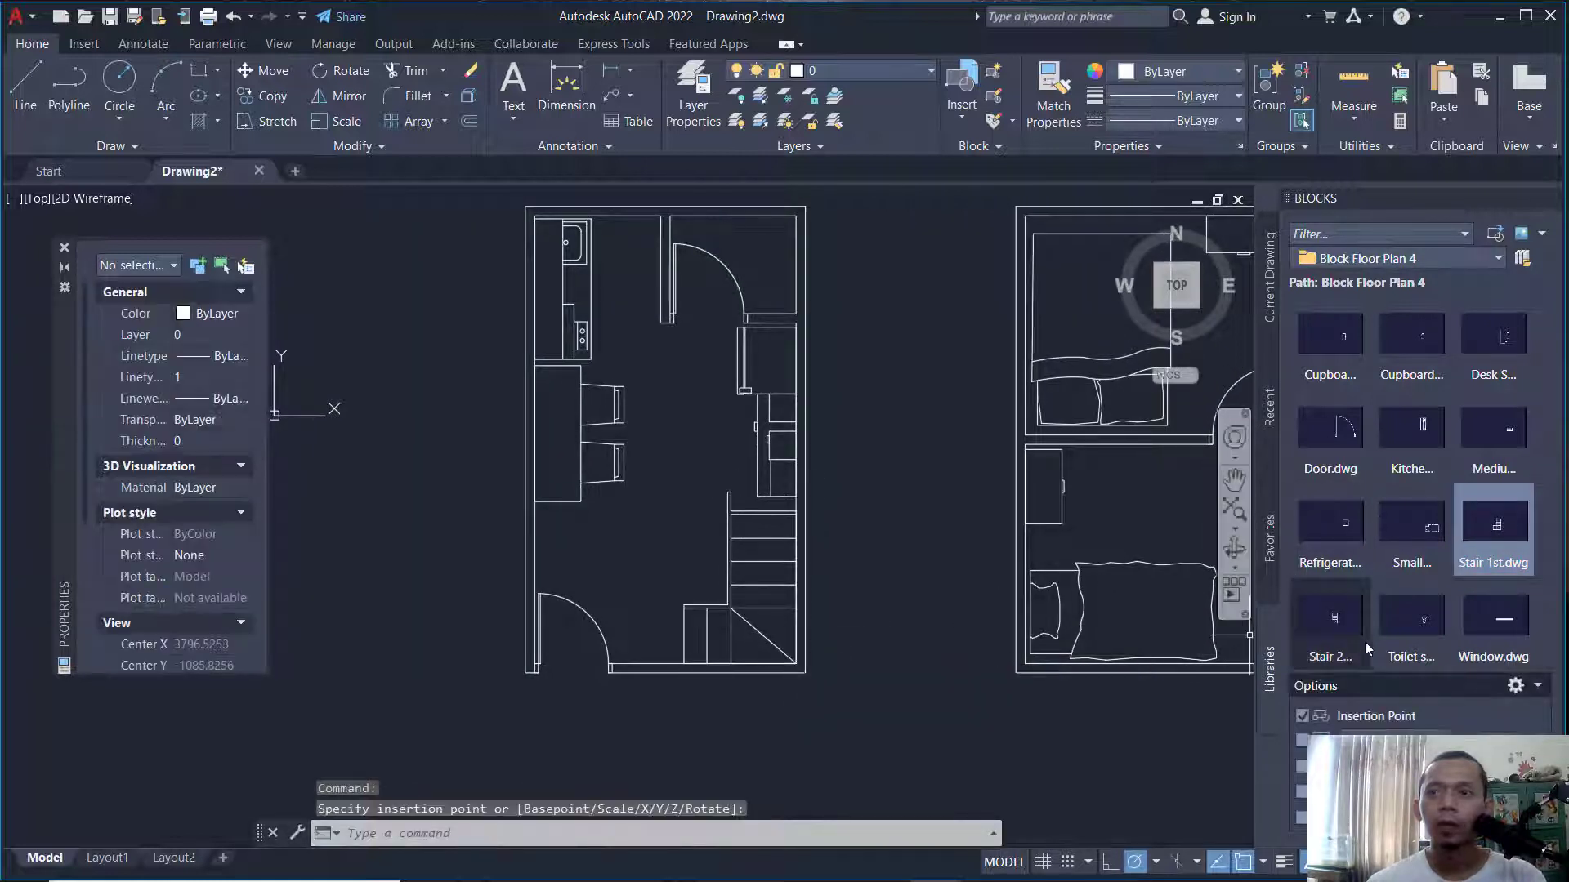
Insert the Stair 2nd block at the second plan's lower-right inner corner.
click(1332, 620)
middle_drag(1234, 585, 959, 581)
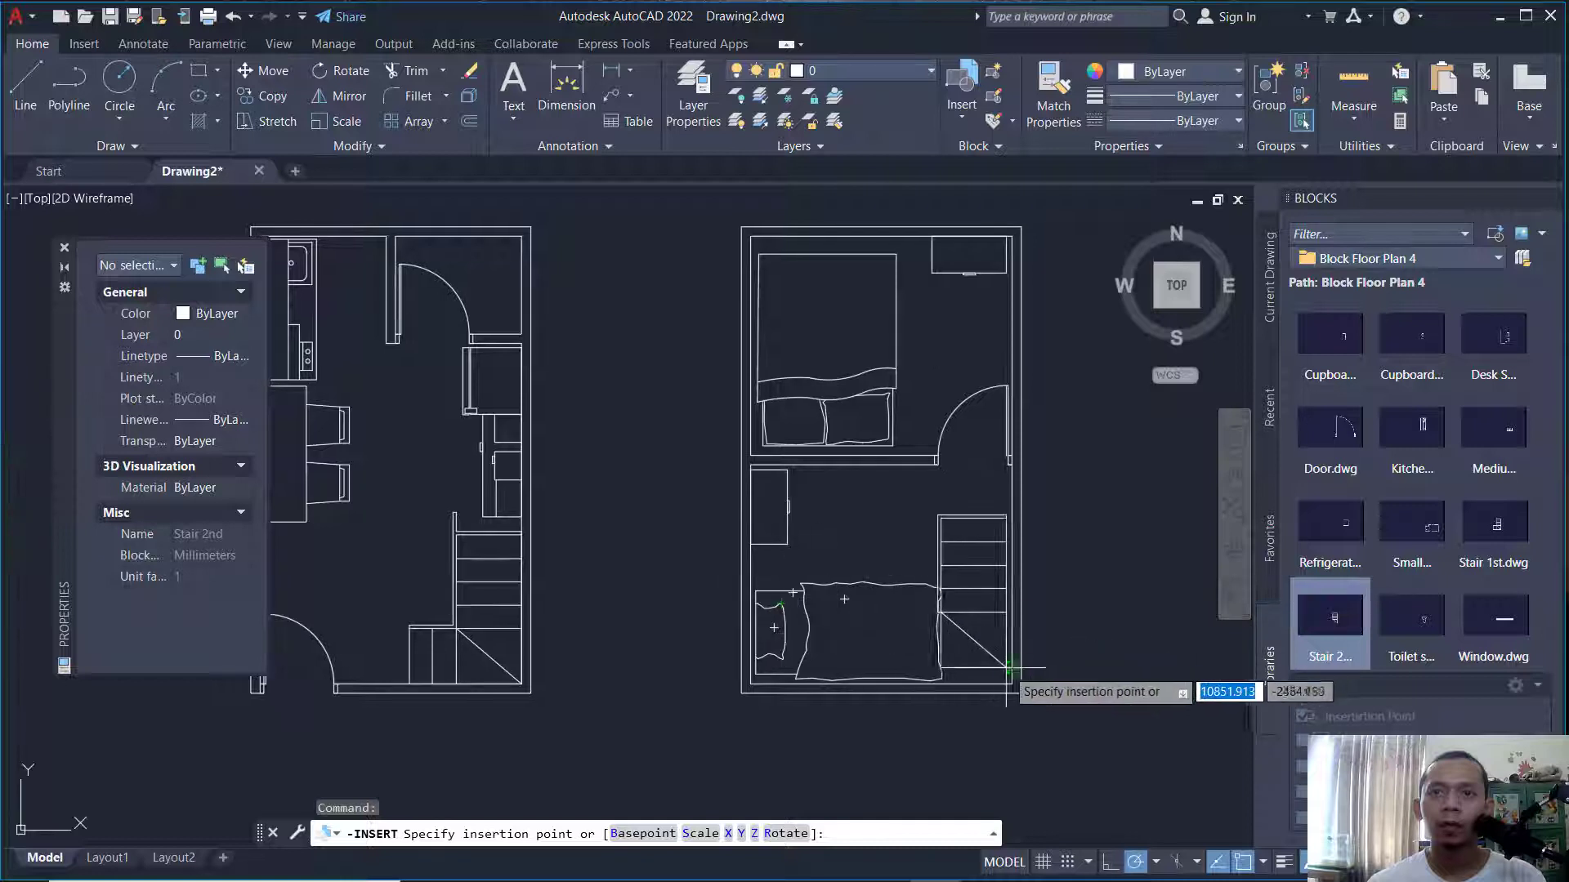
click(1009, 681)
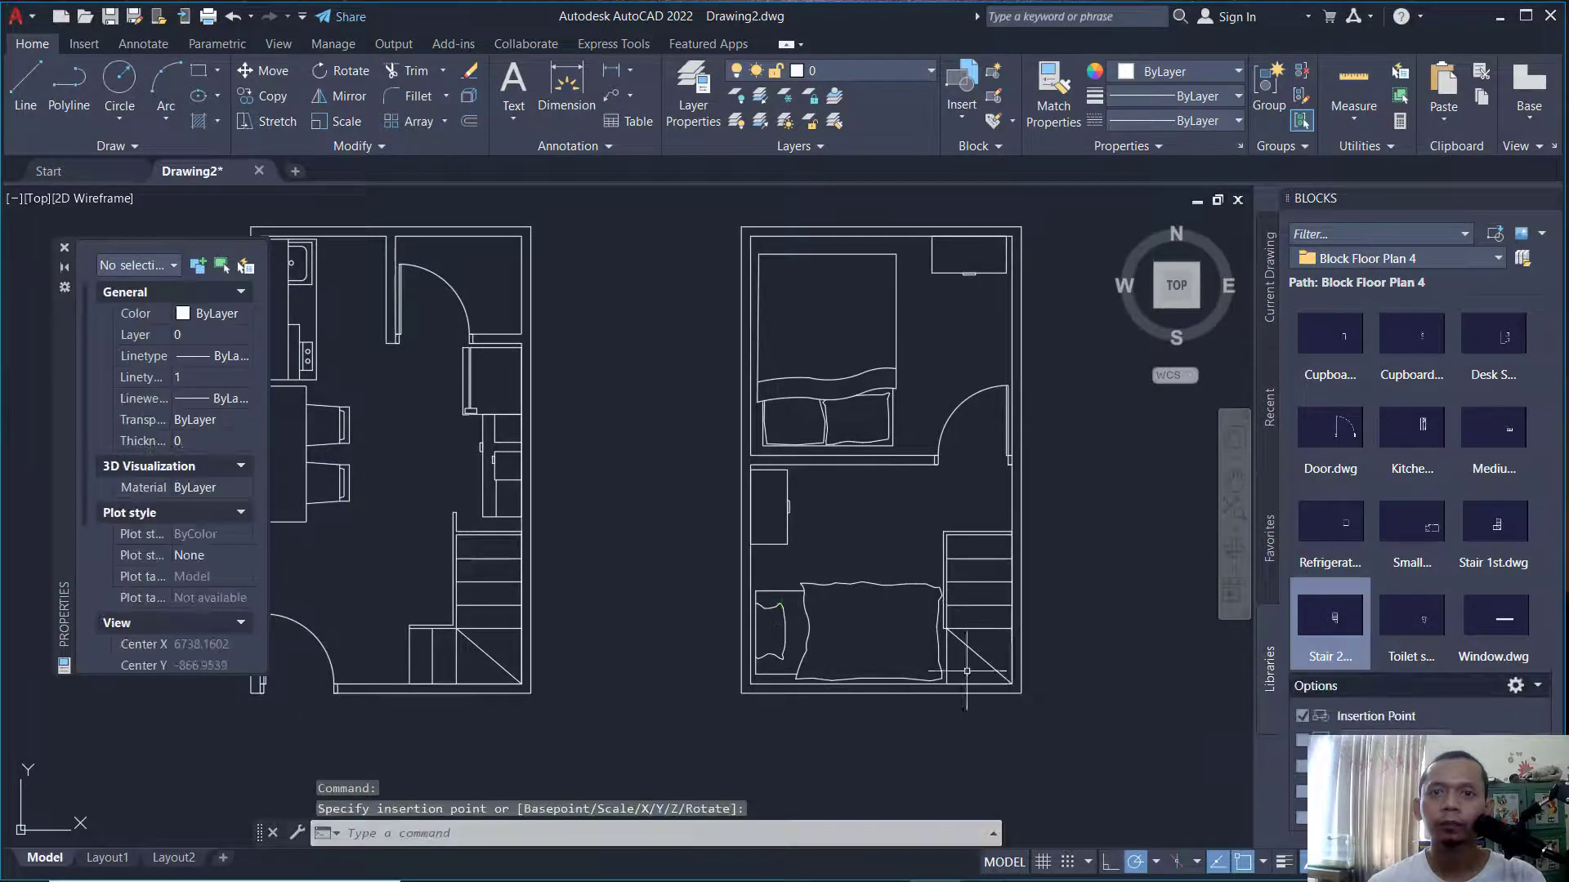
middle_drag(646, 654, 761, 615)
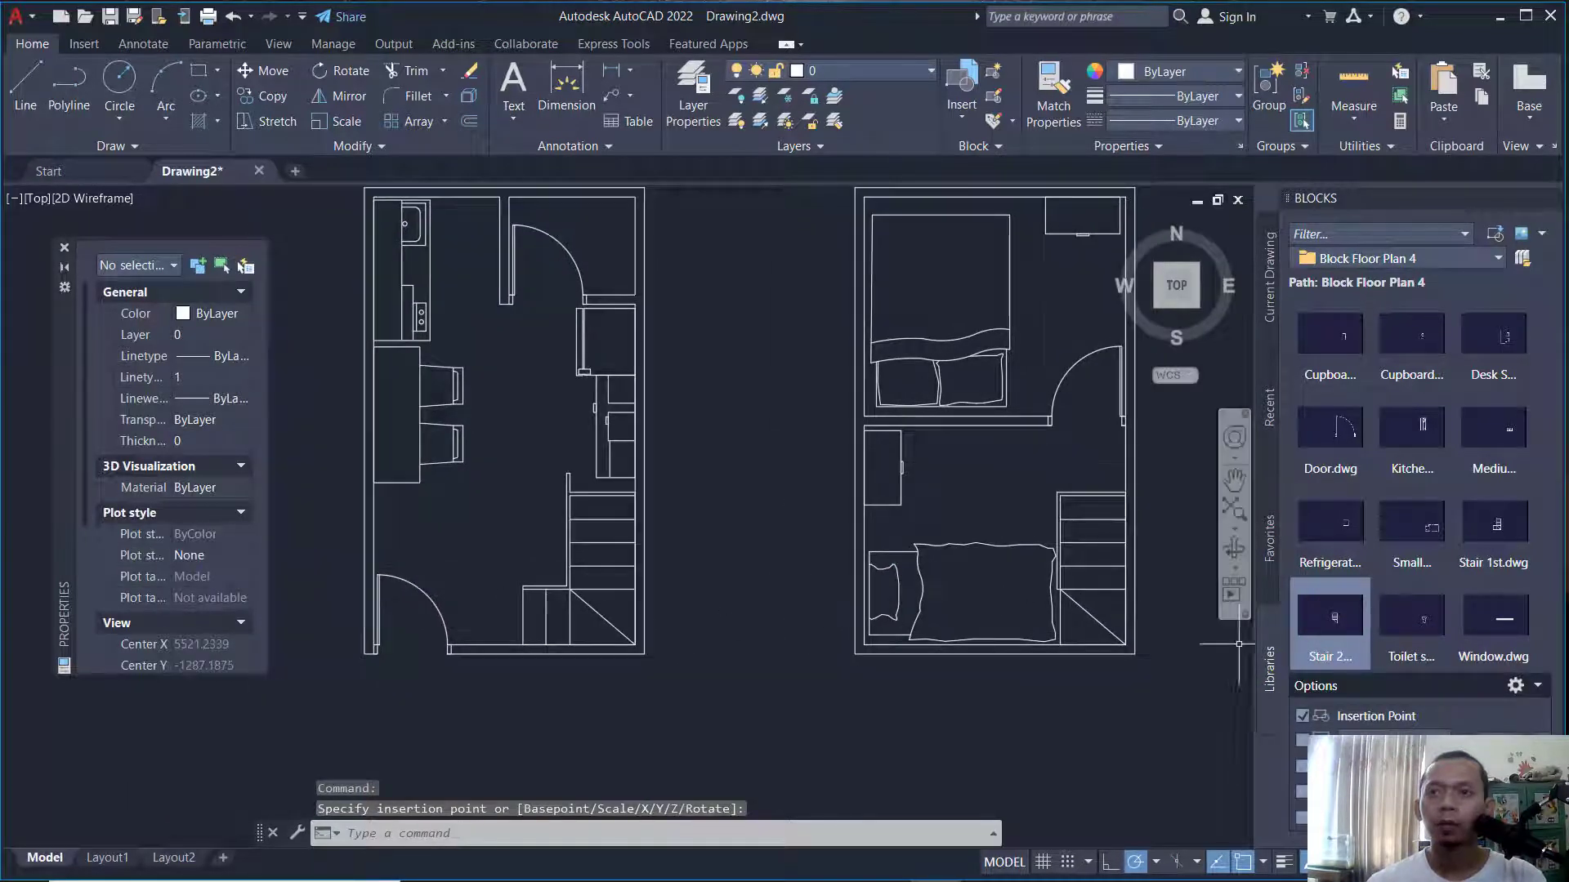
Insert the Toilet seat block against the top inner wall of the first plan's small corner room.
click(1411, 618)
scroll(810, 420, up, 5)
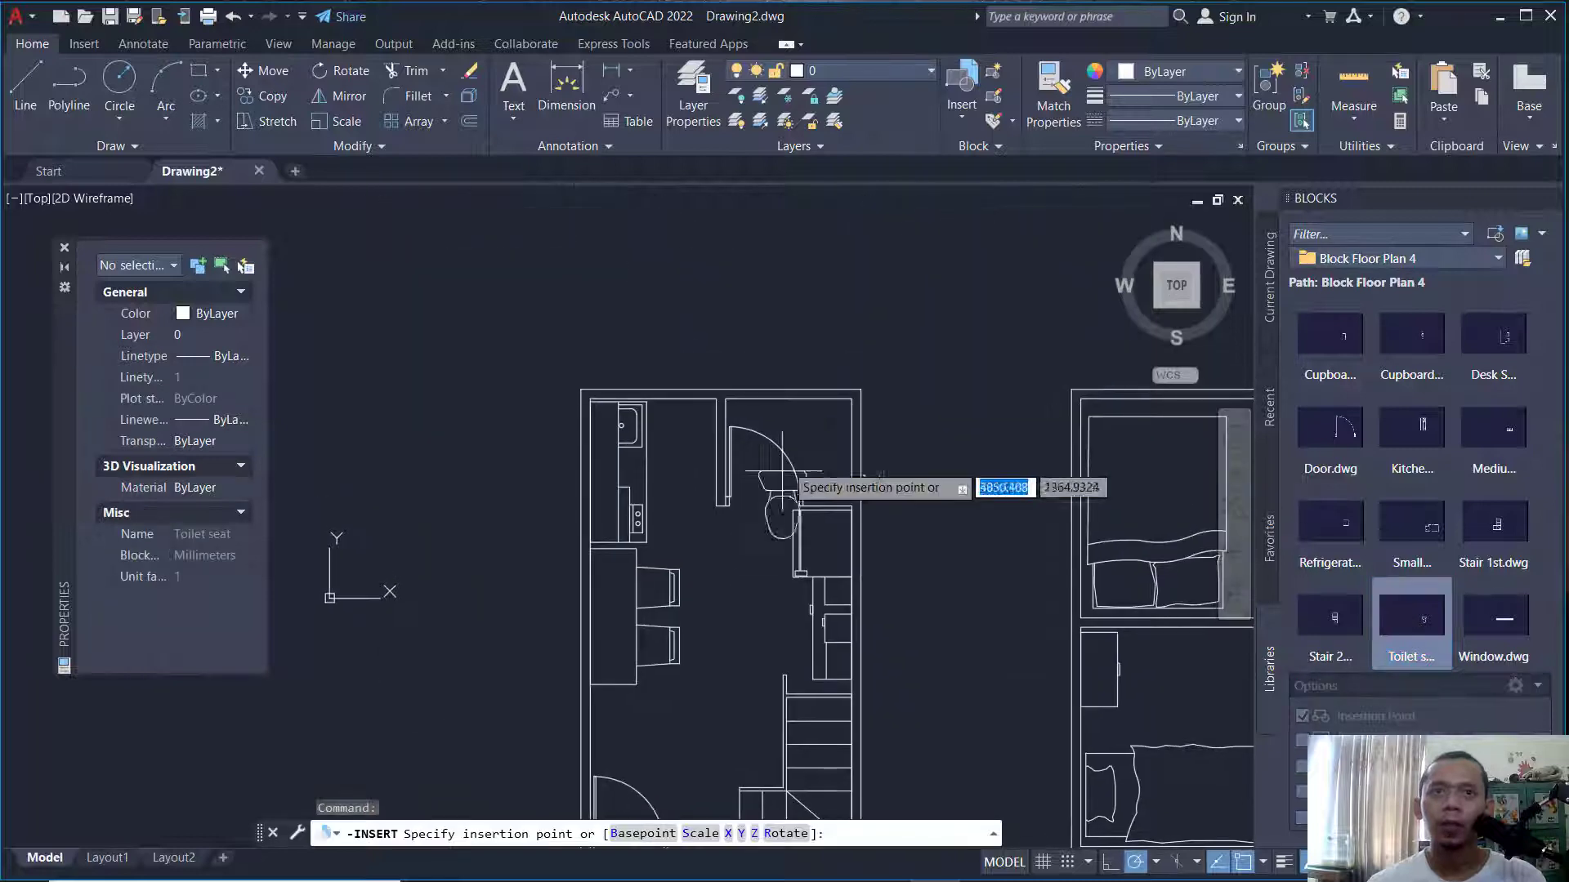
click(846, 411)
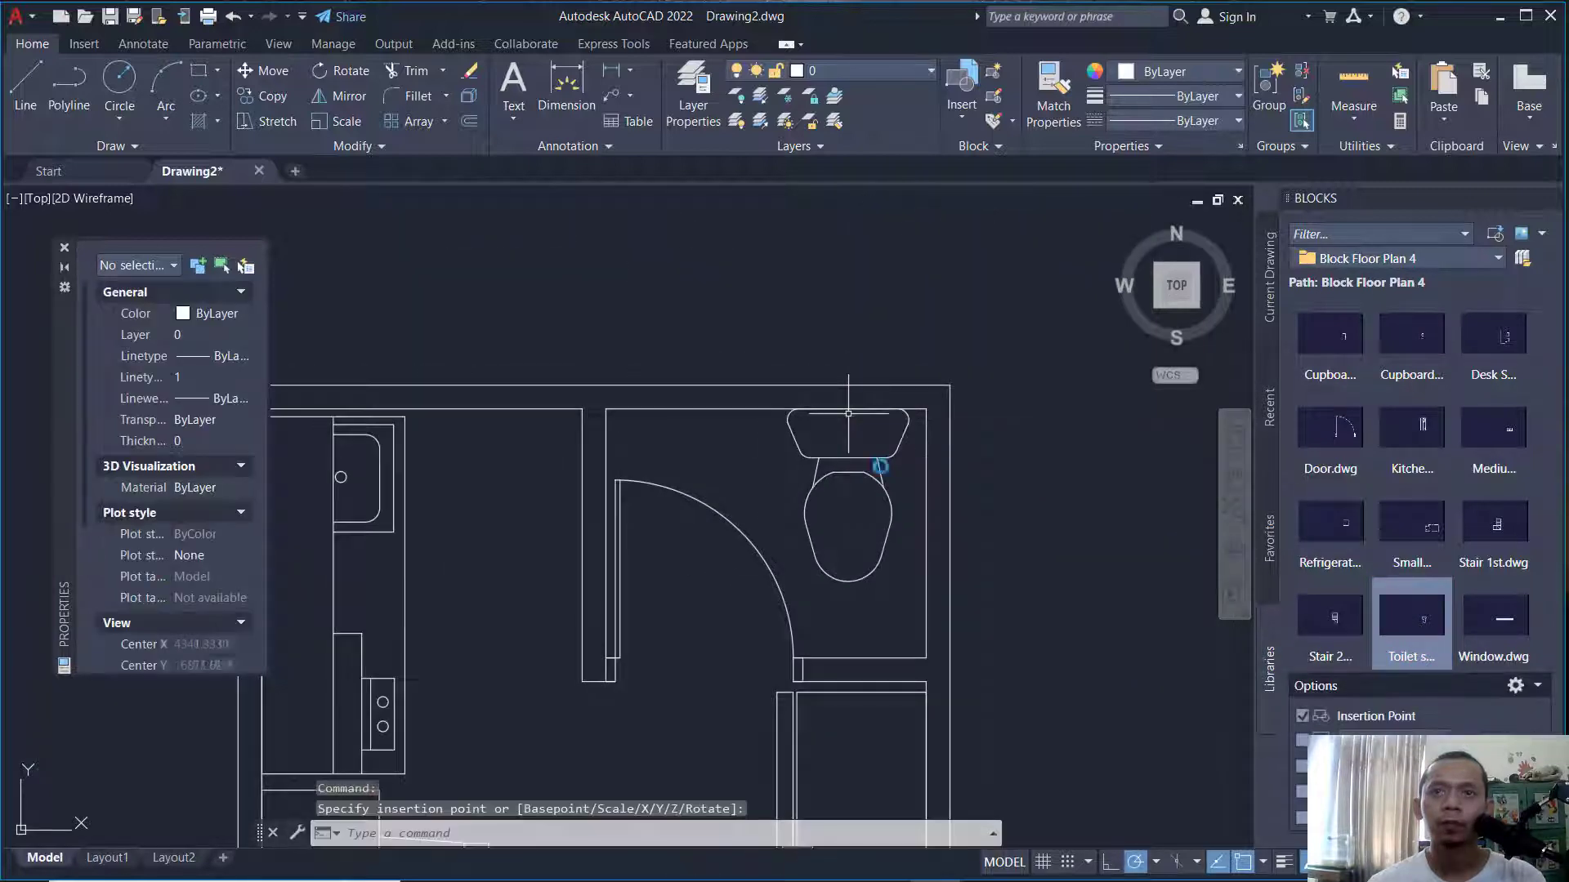
scroll(878, 490, down, 5)
middle_drag(880, 497, 795, 317)
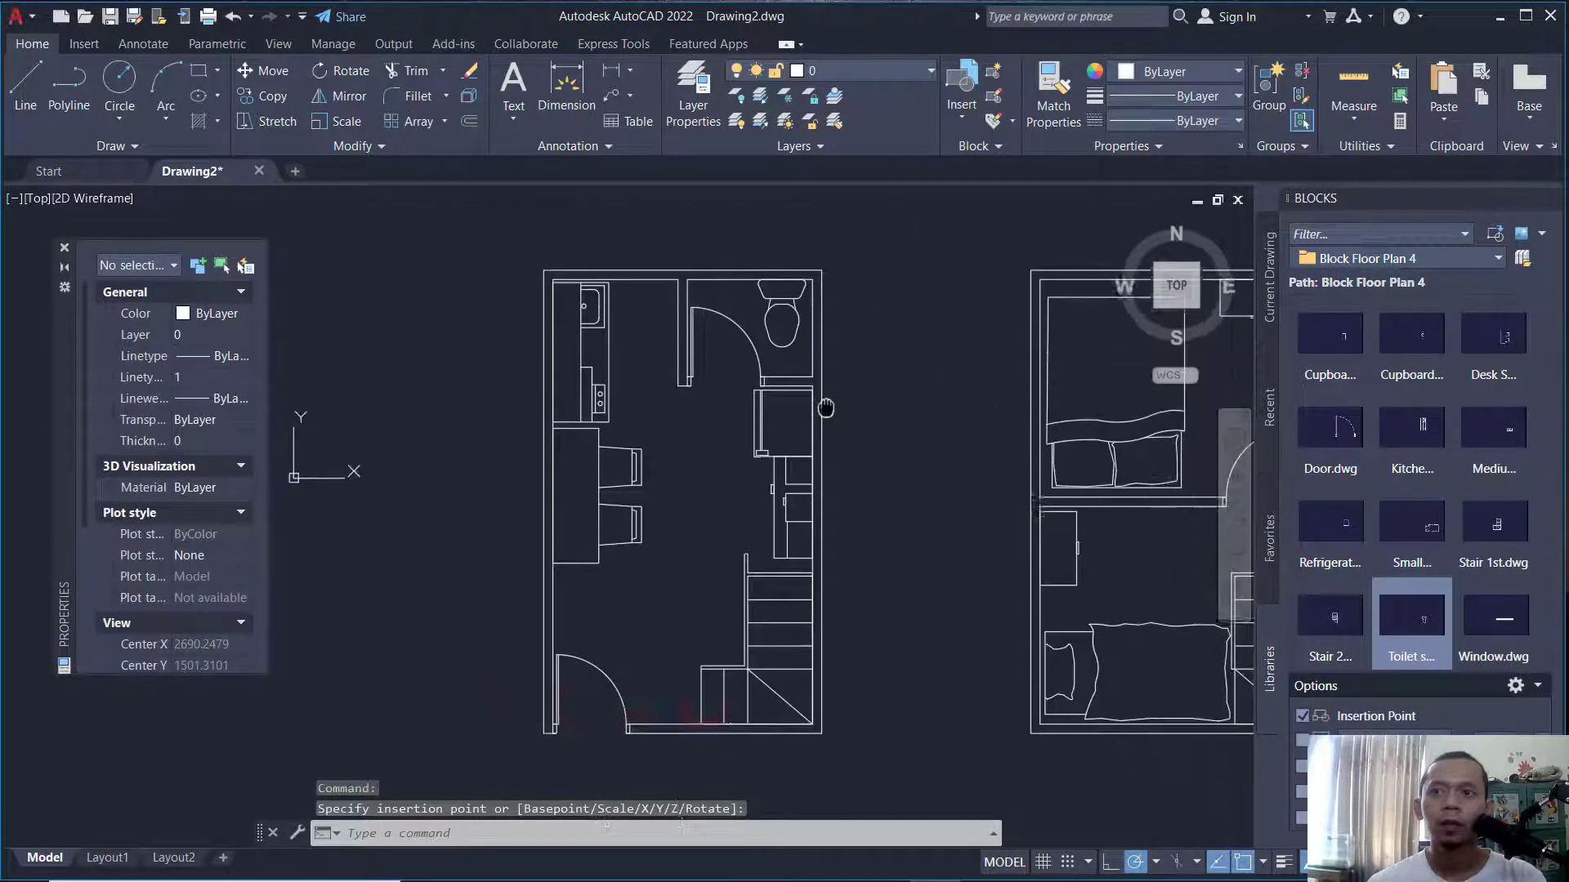
Insert the Window block in the second plan's bottom outer wall, below the small bed.
click(1487, 614)
middle_drag(1029, 635, 785, 593)
scroll(908, 734, up, 4)
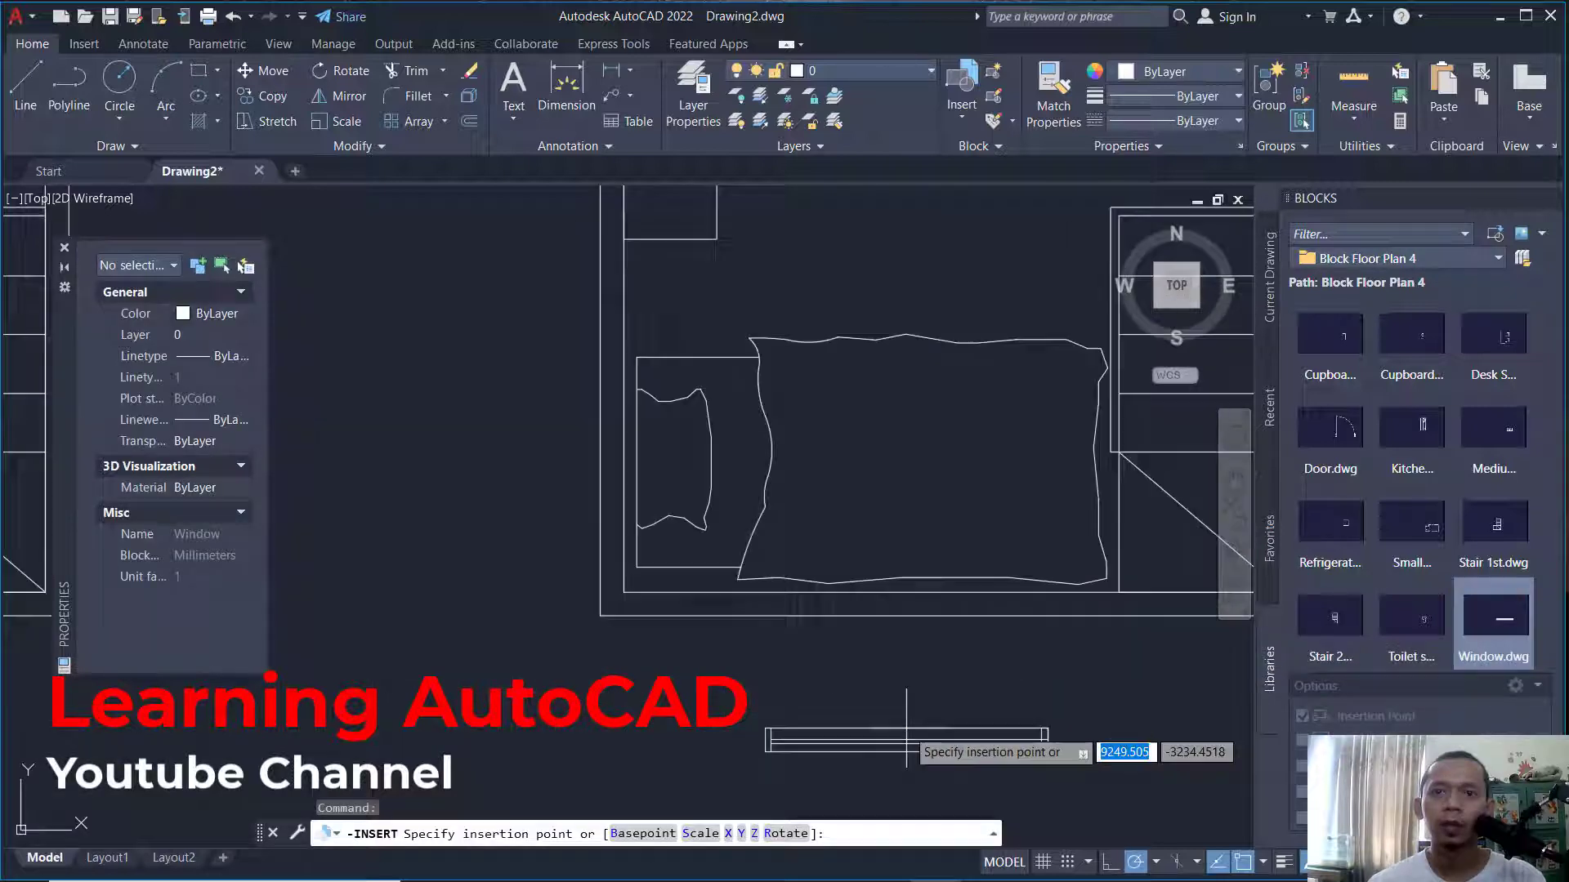
click(937, 591)
scroll(993, 643, down, 2)
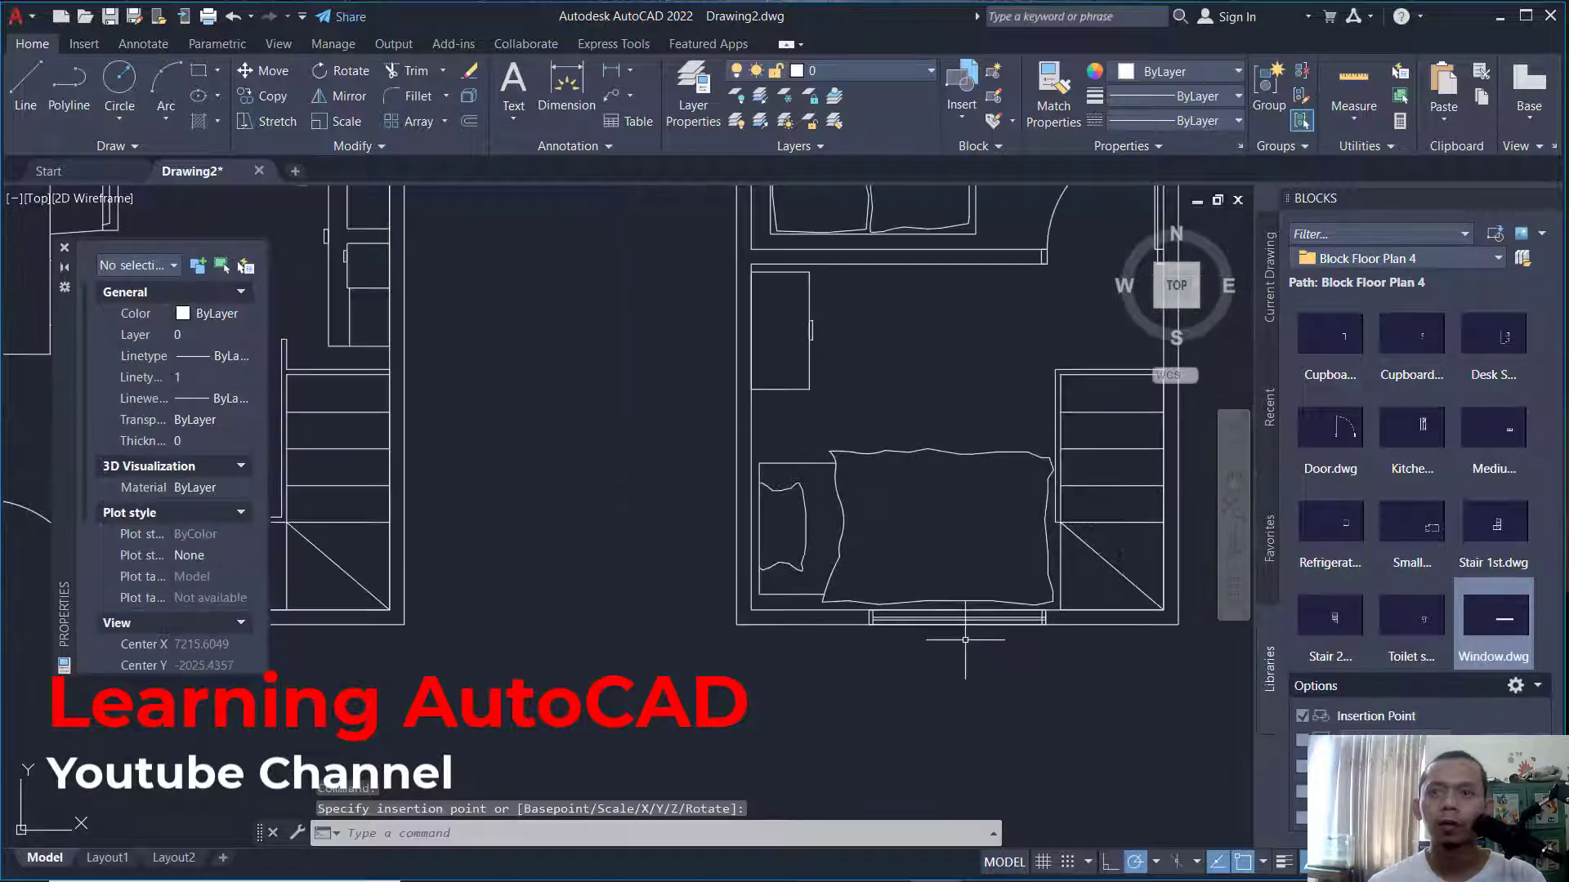
Insert another Window block in the second plan's top outer wall, above the upper room's bed.
click(1449, 613)
scroll(899, 376, down, 3)
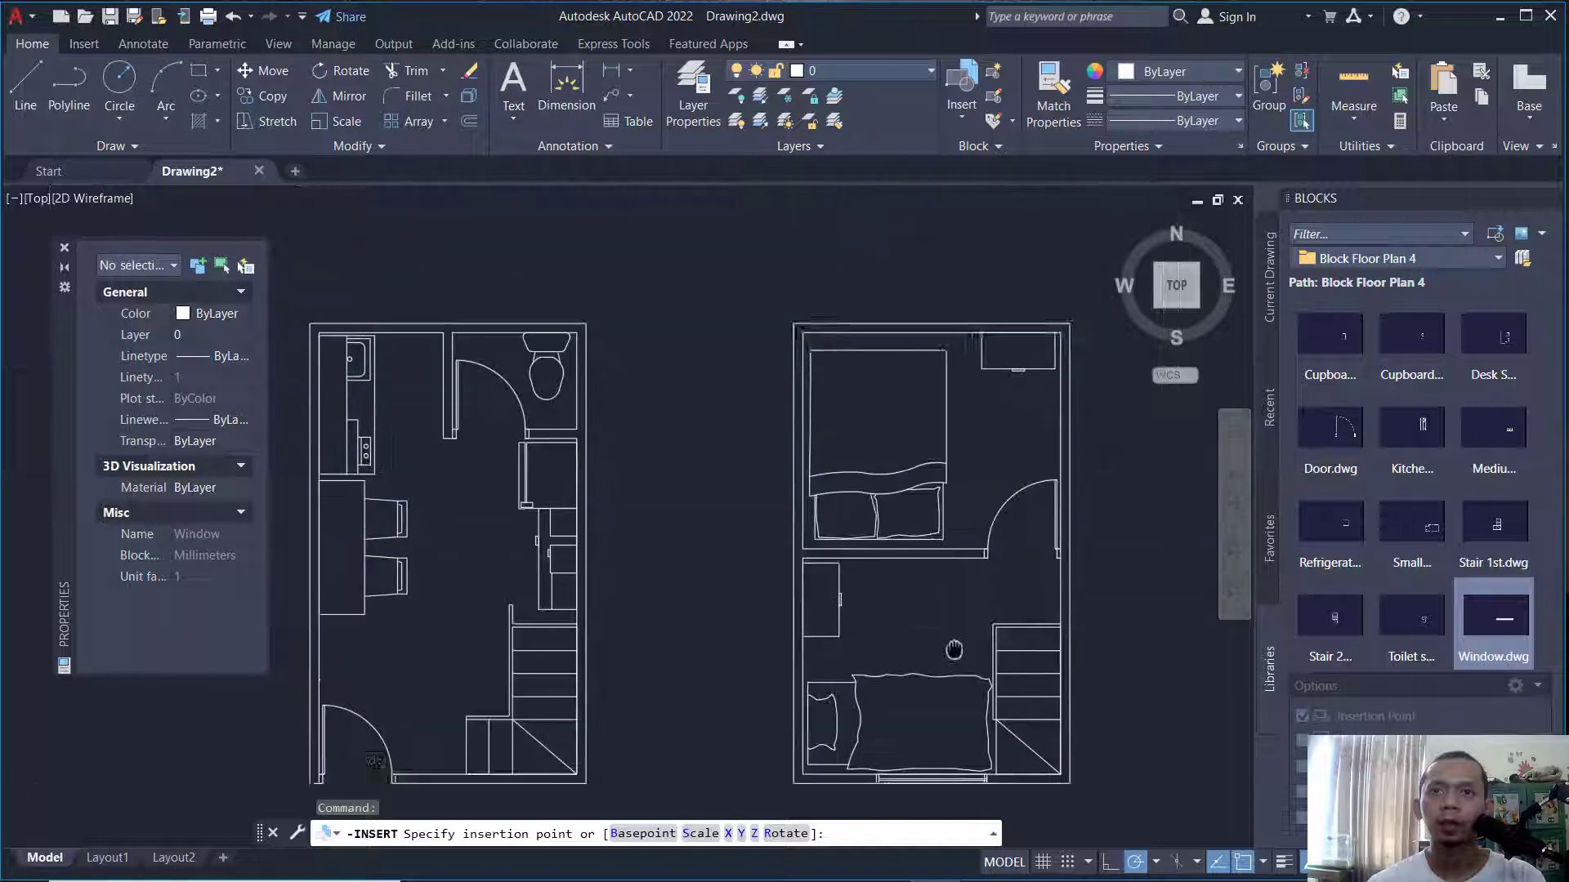
scroll(899, 372, up, 4)
click(963, 360)
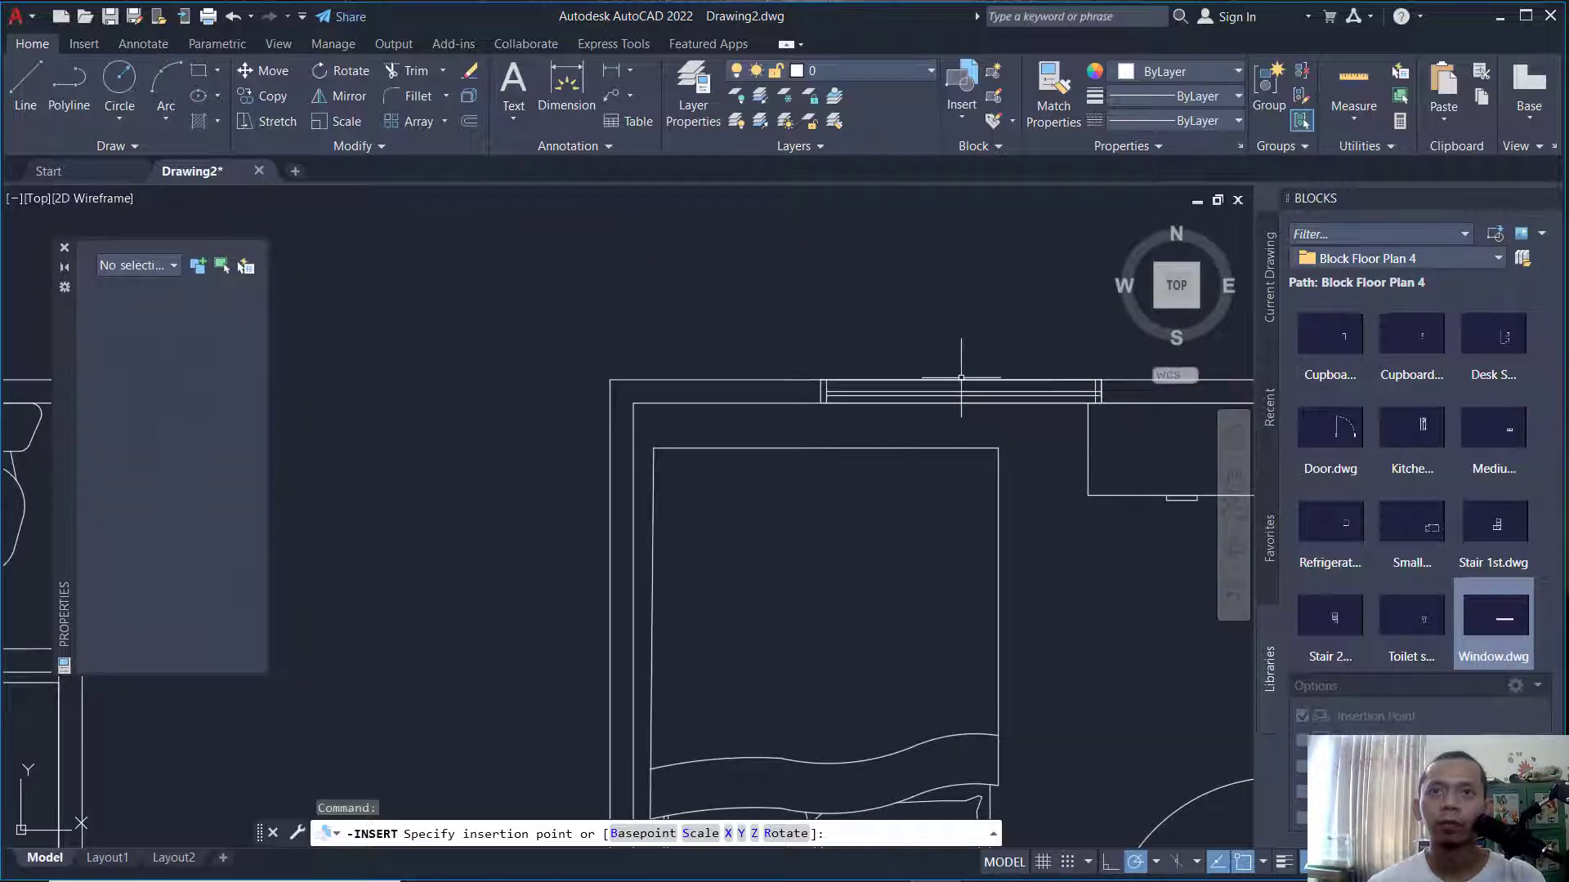
Create a new layer named wALL.
scroll(945, 503, down, 2)
scroll(945, 503, down, 2)
middle_drag(896, 609, 907, 446)
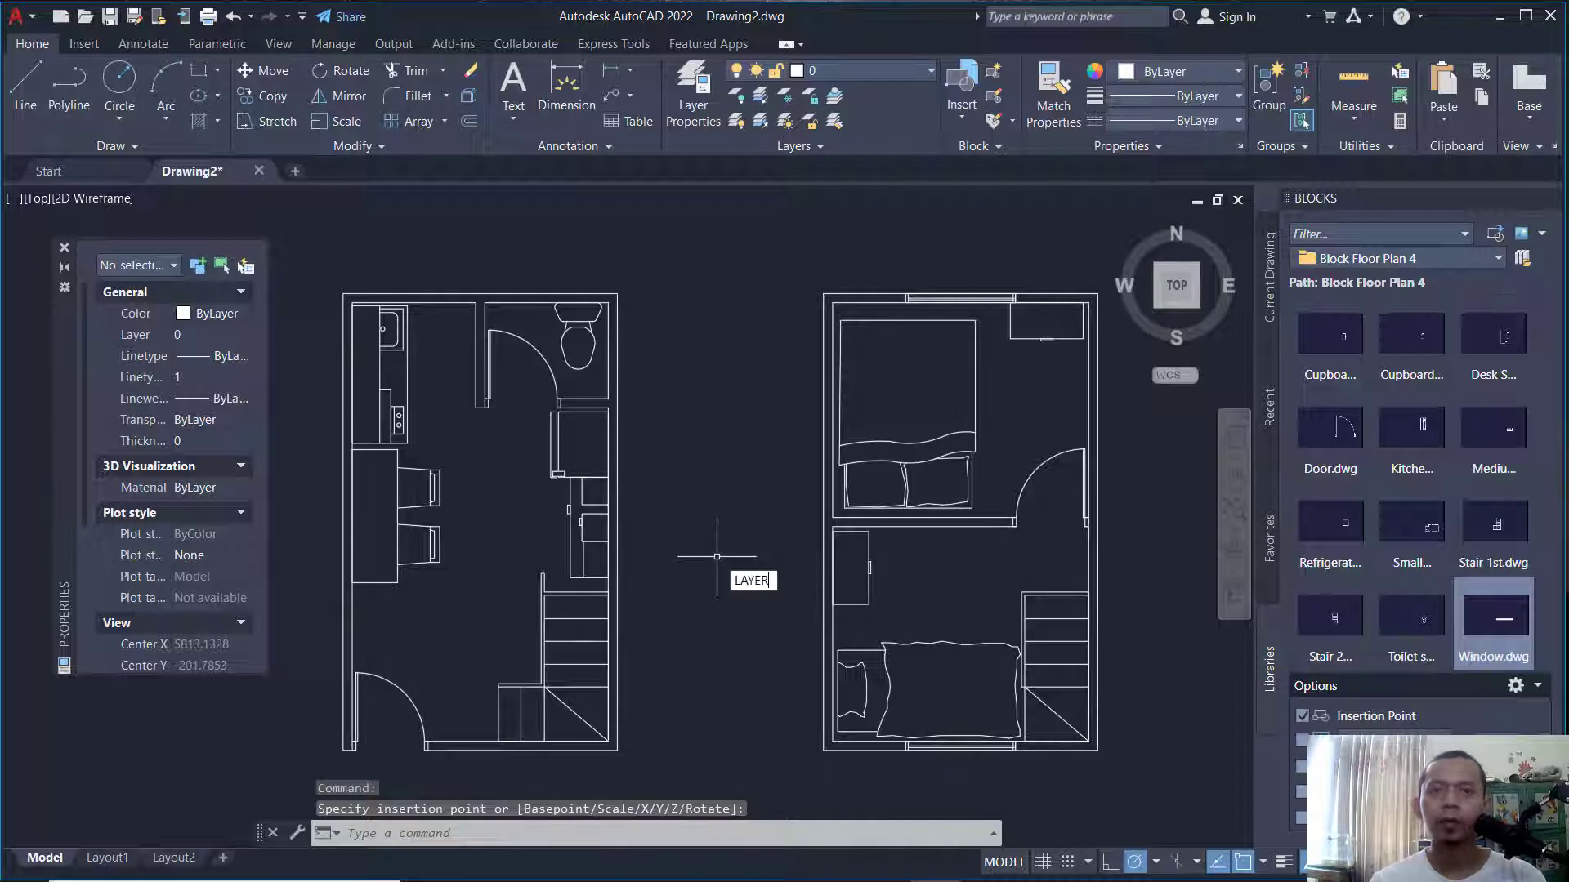
key(Return)
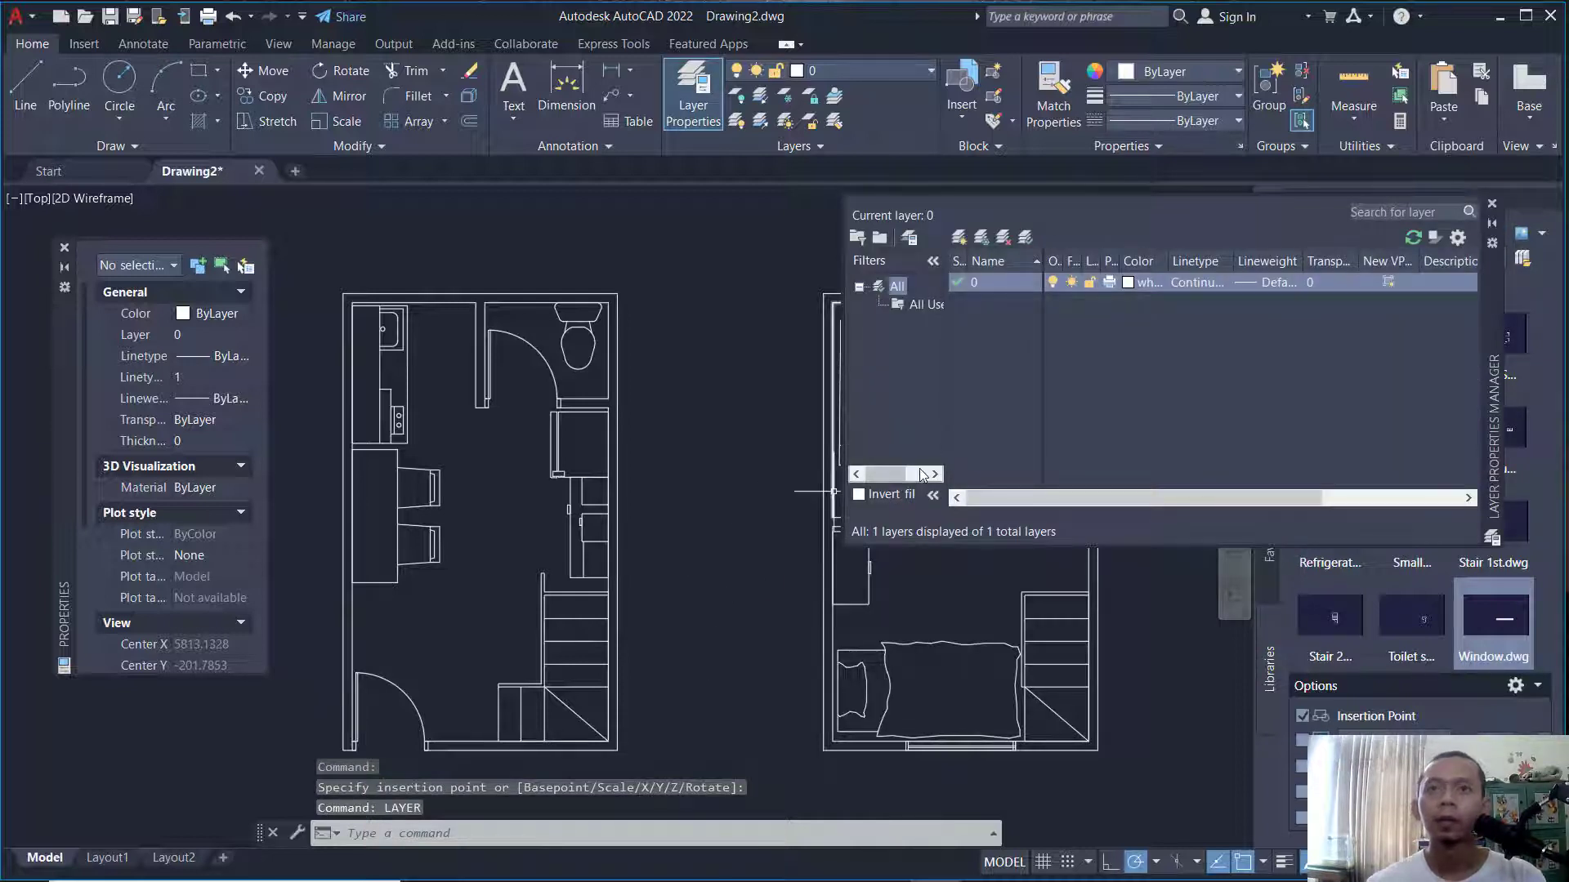
click(959, 237)
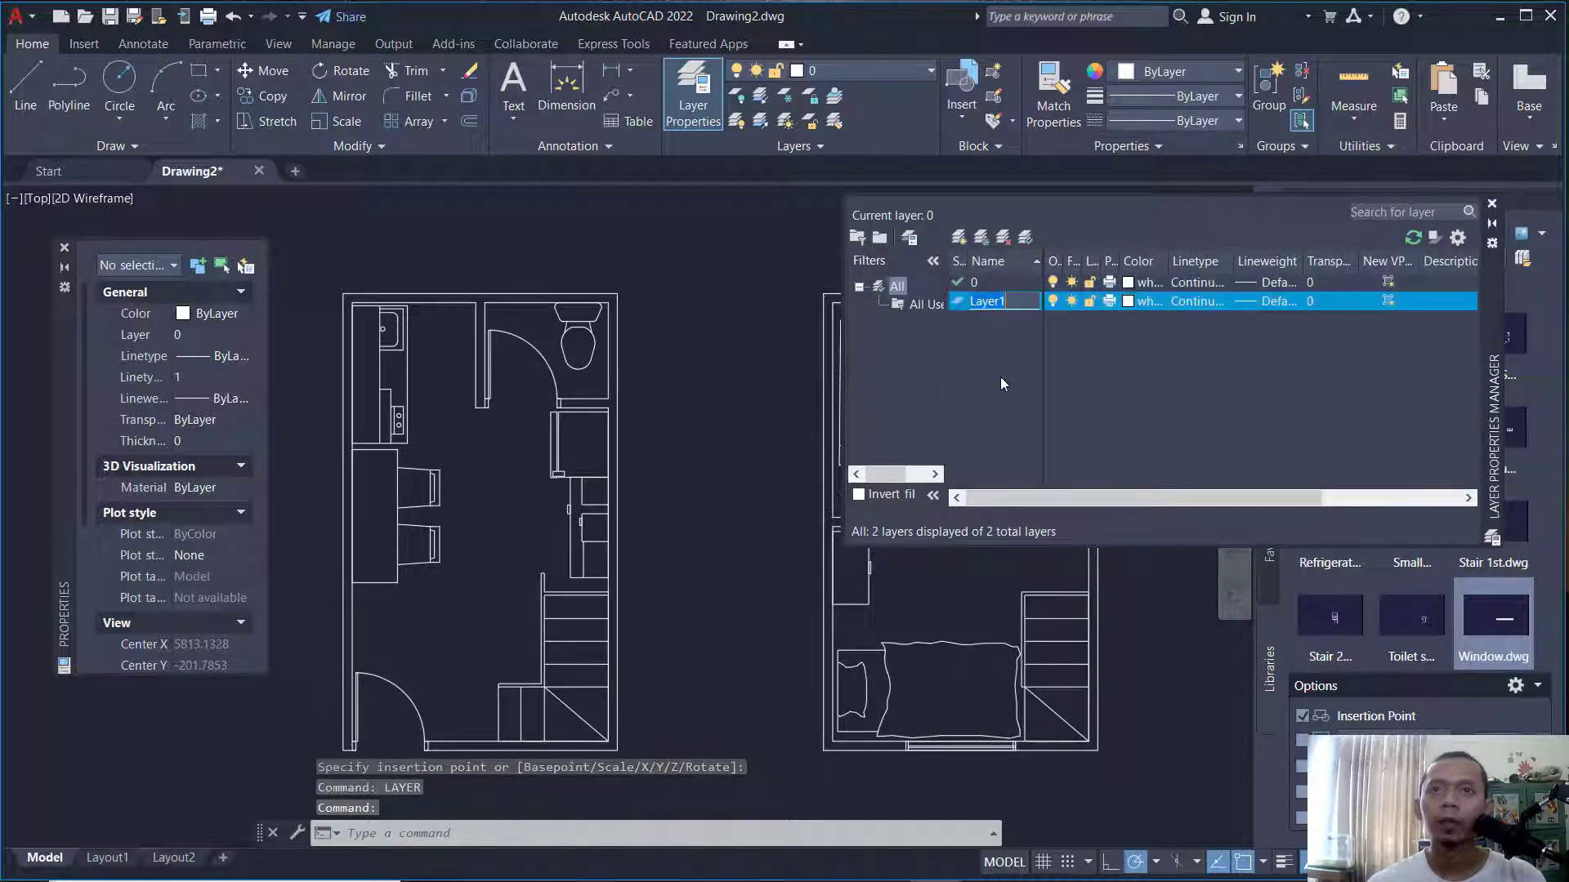
text(wALL)
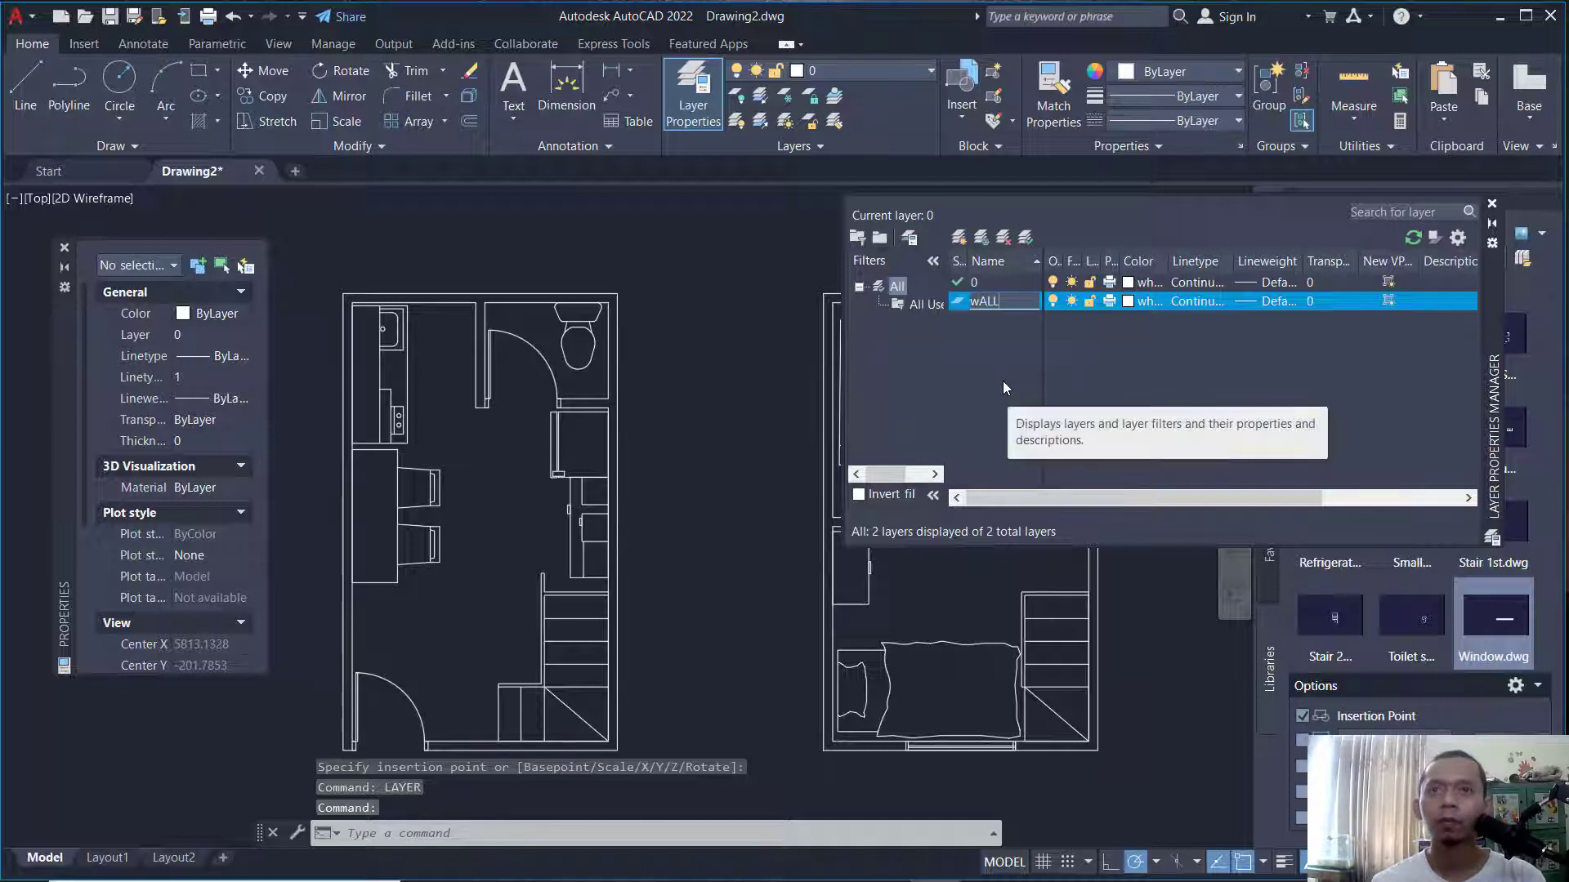
key(Return)
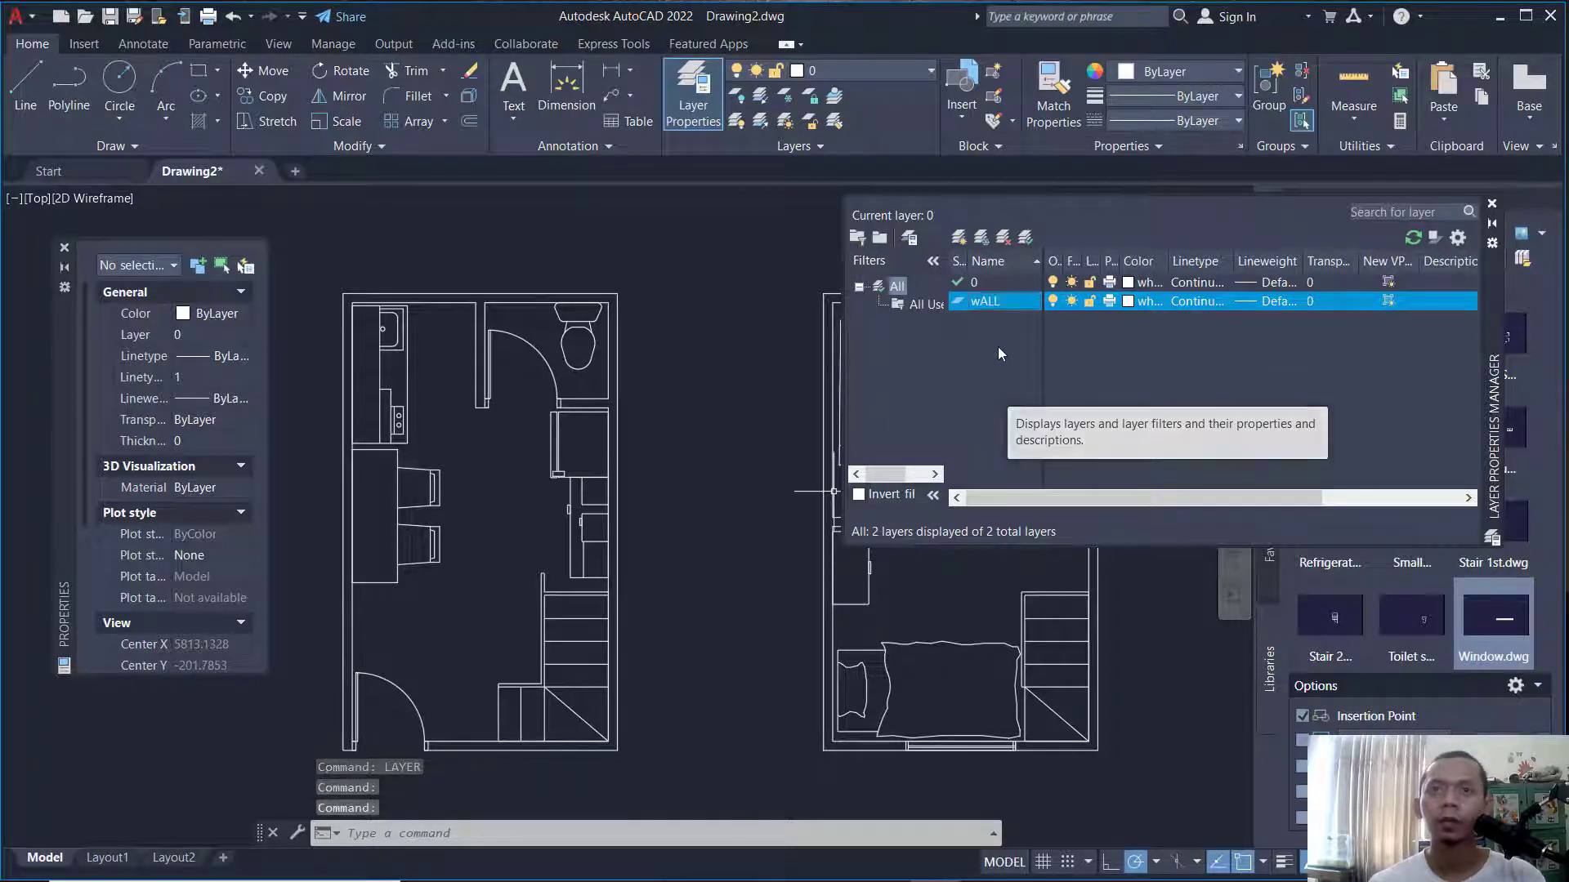
Create a second new layer named BLOCK.
click(976, 239)
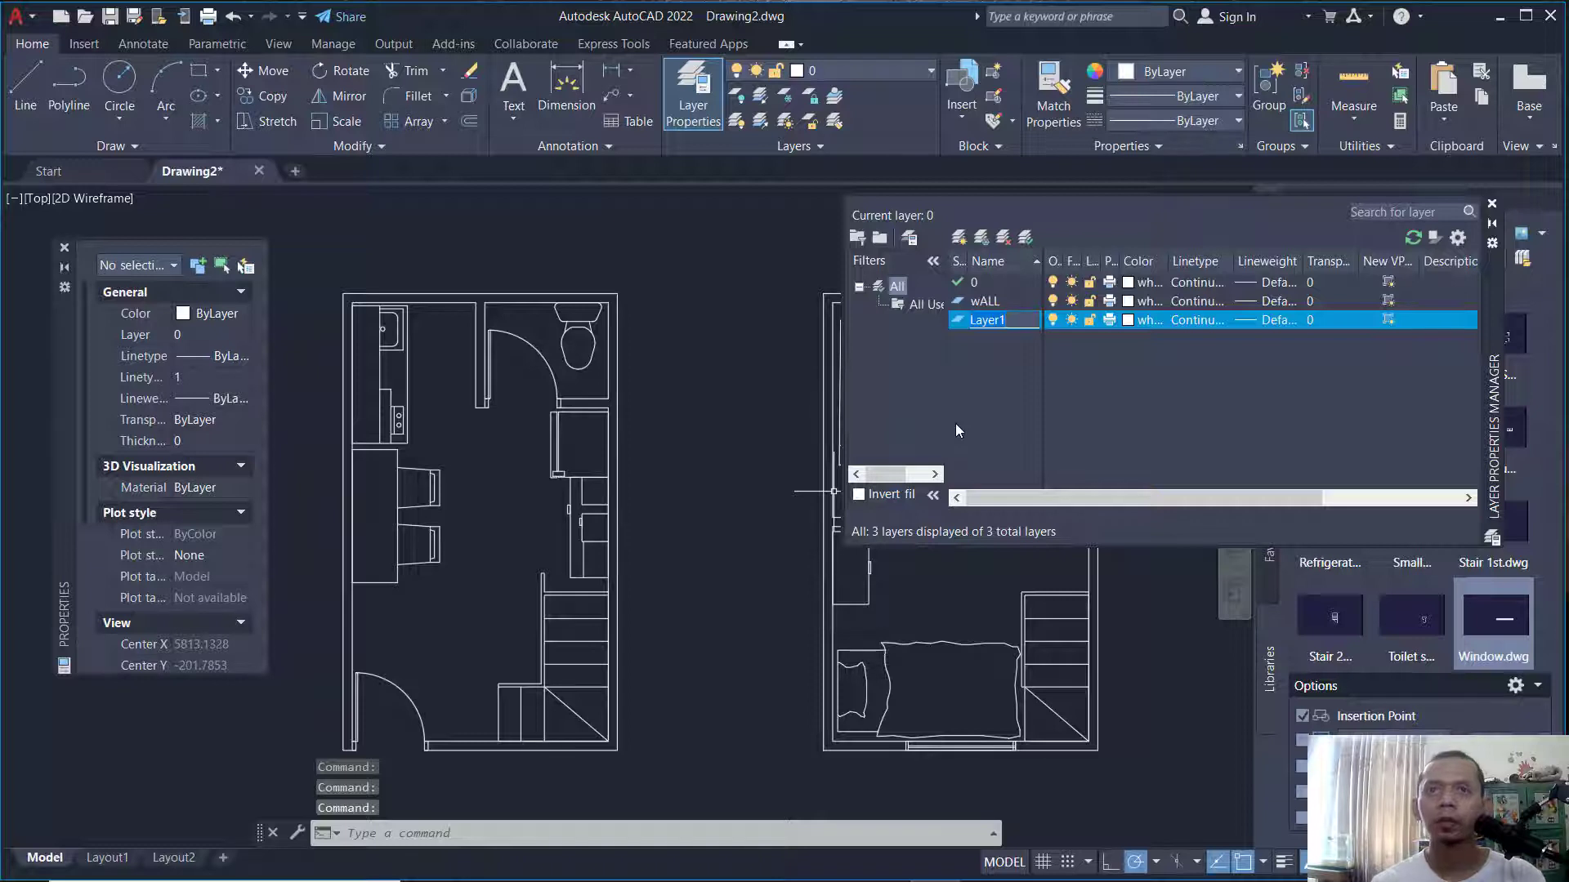
text(BLOC)
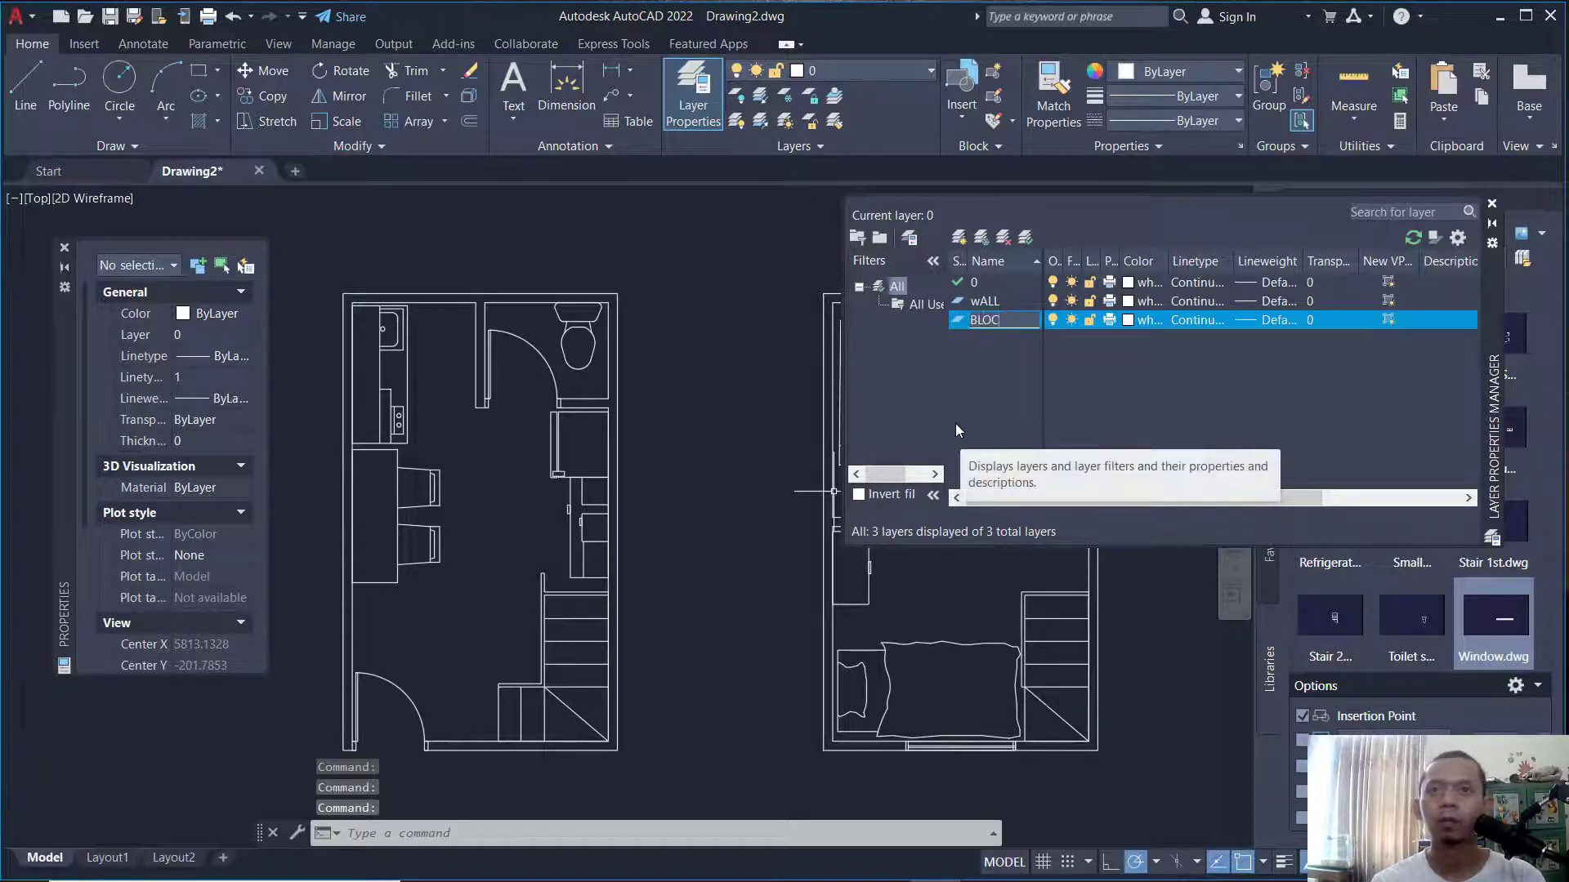
text(K)
key(Return)
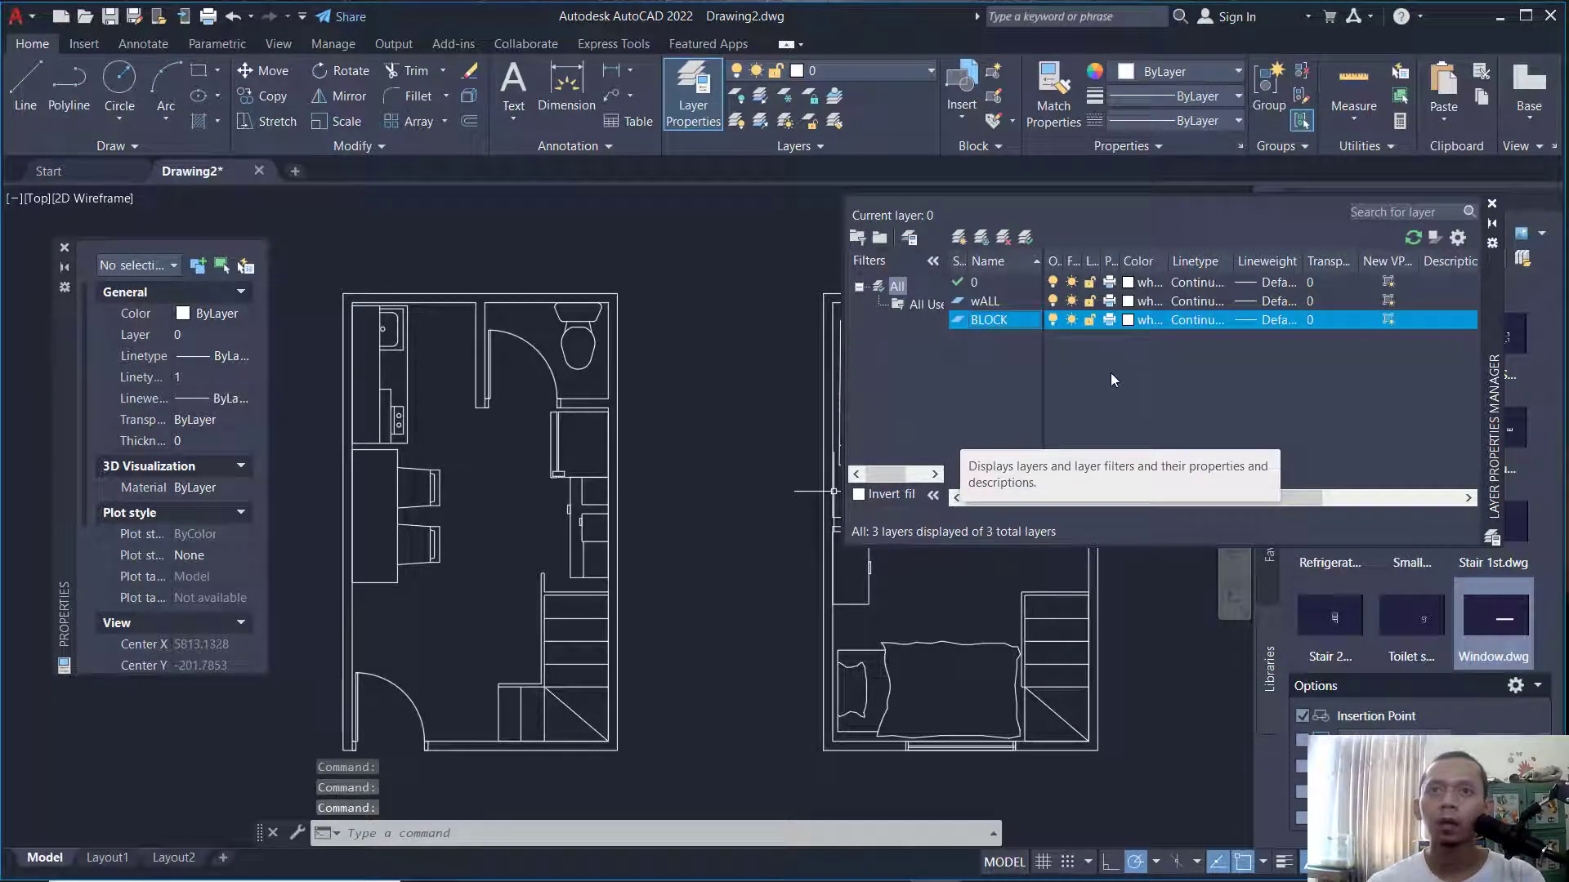
Set the BLOCK layer's color to cyan and its transparency to 70.
click(1121, 326)
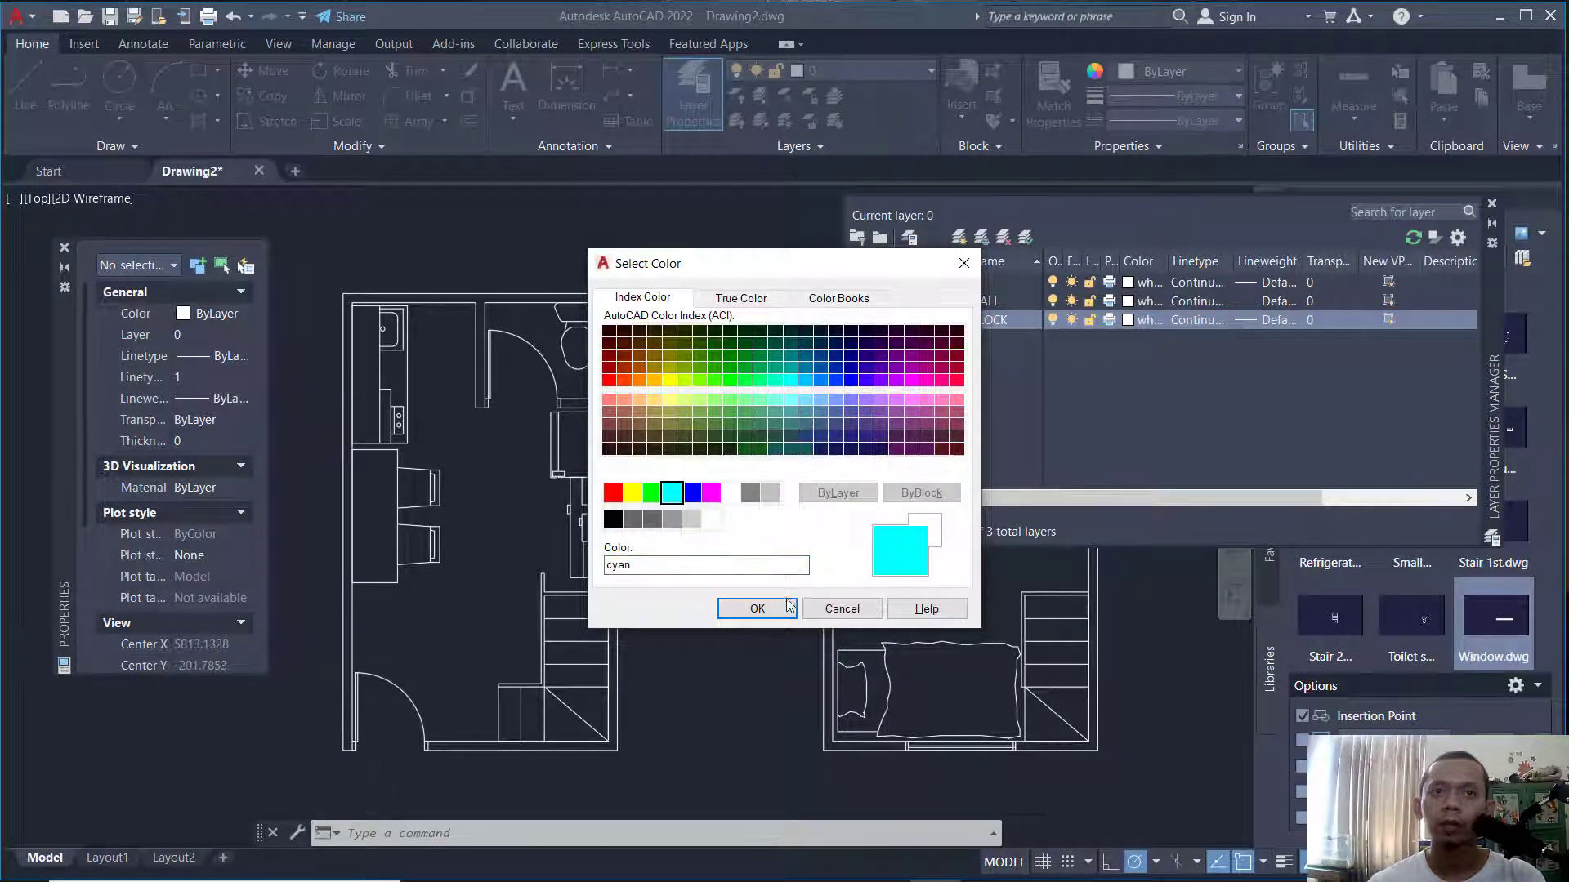
click(757, 610)
click(1331, 320)
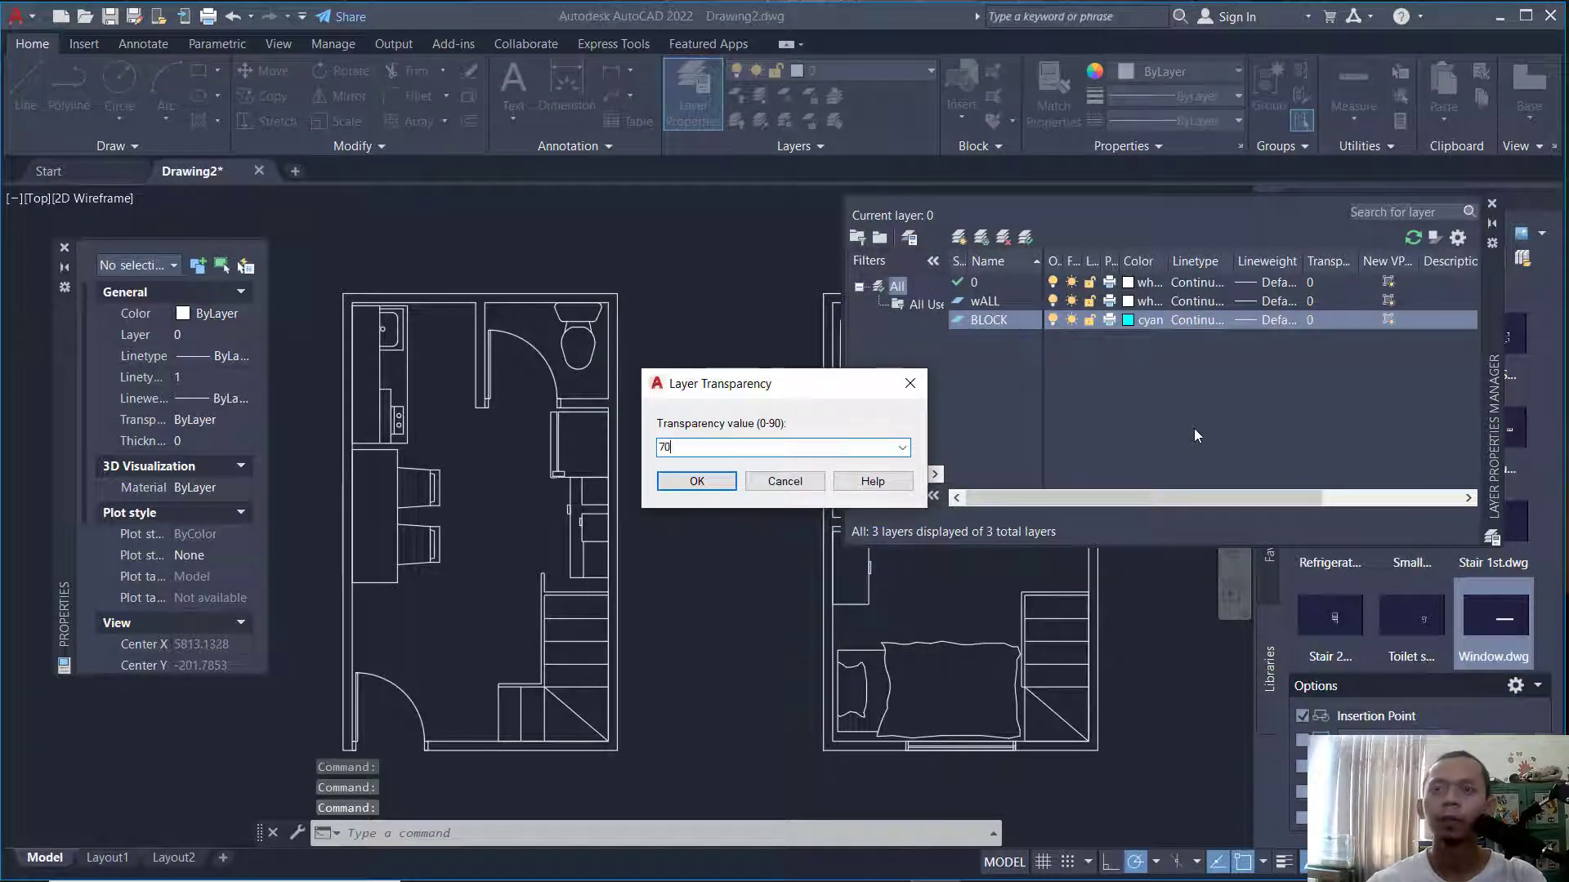
key(Return)
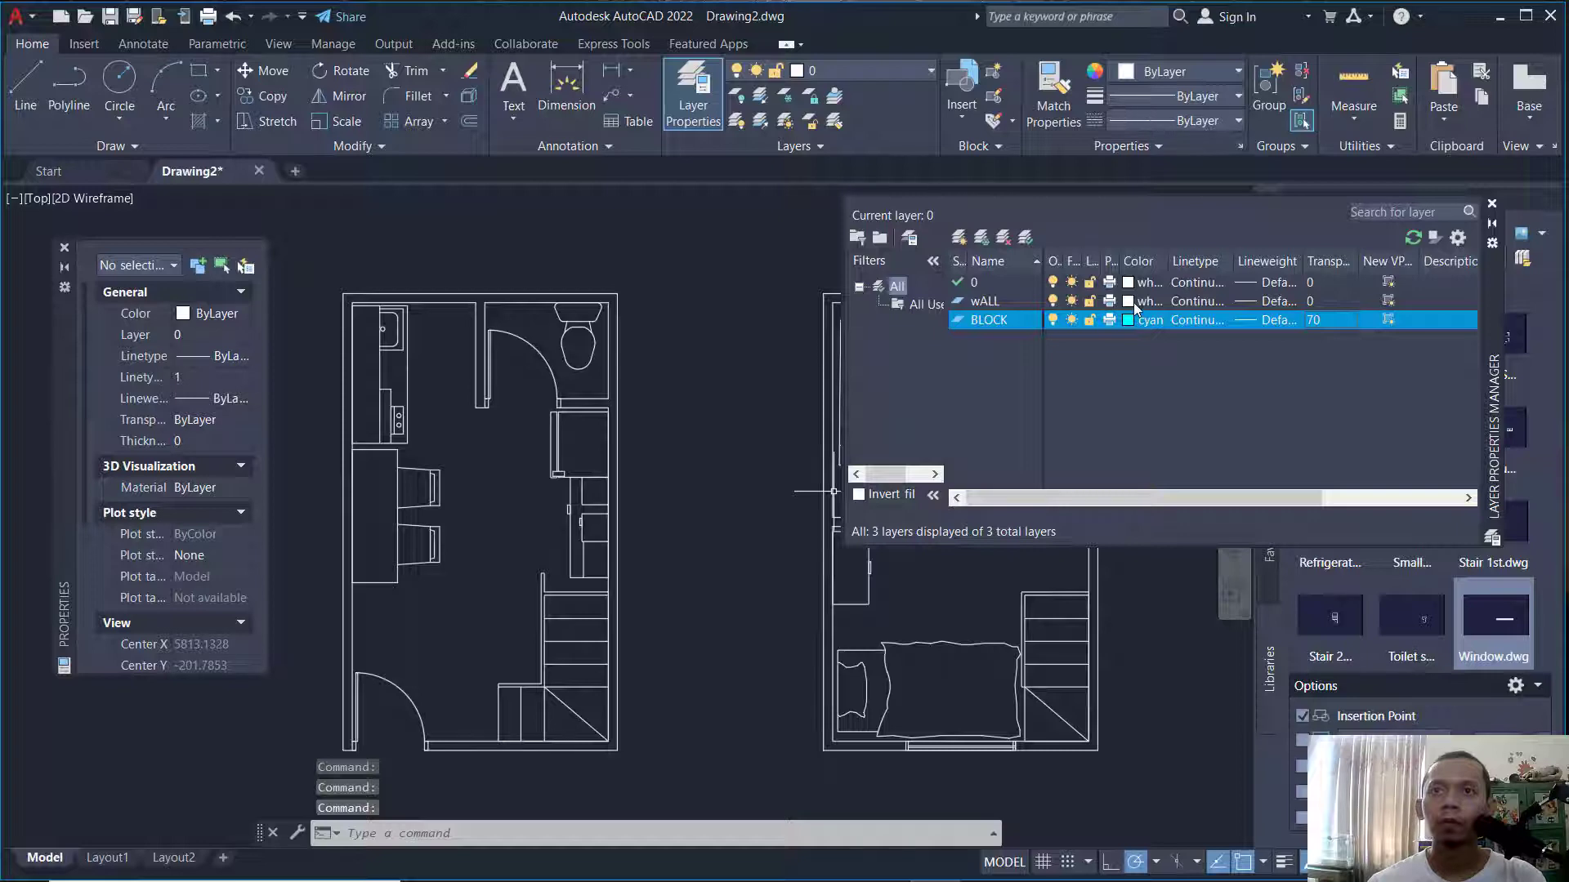
Set the wALL layer's color to yellow and close the layer manager.
click(1130, 300)
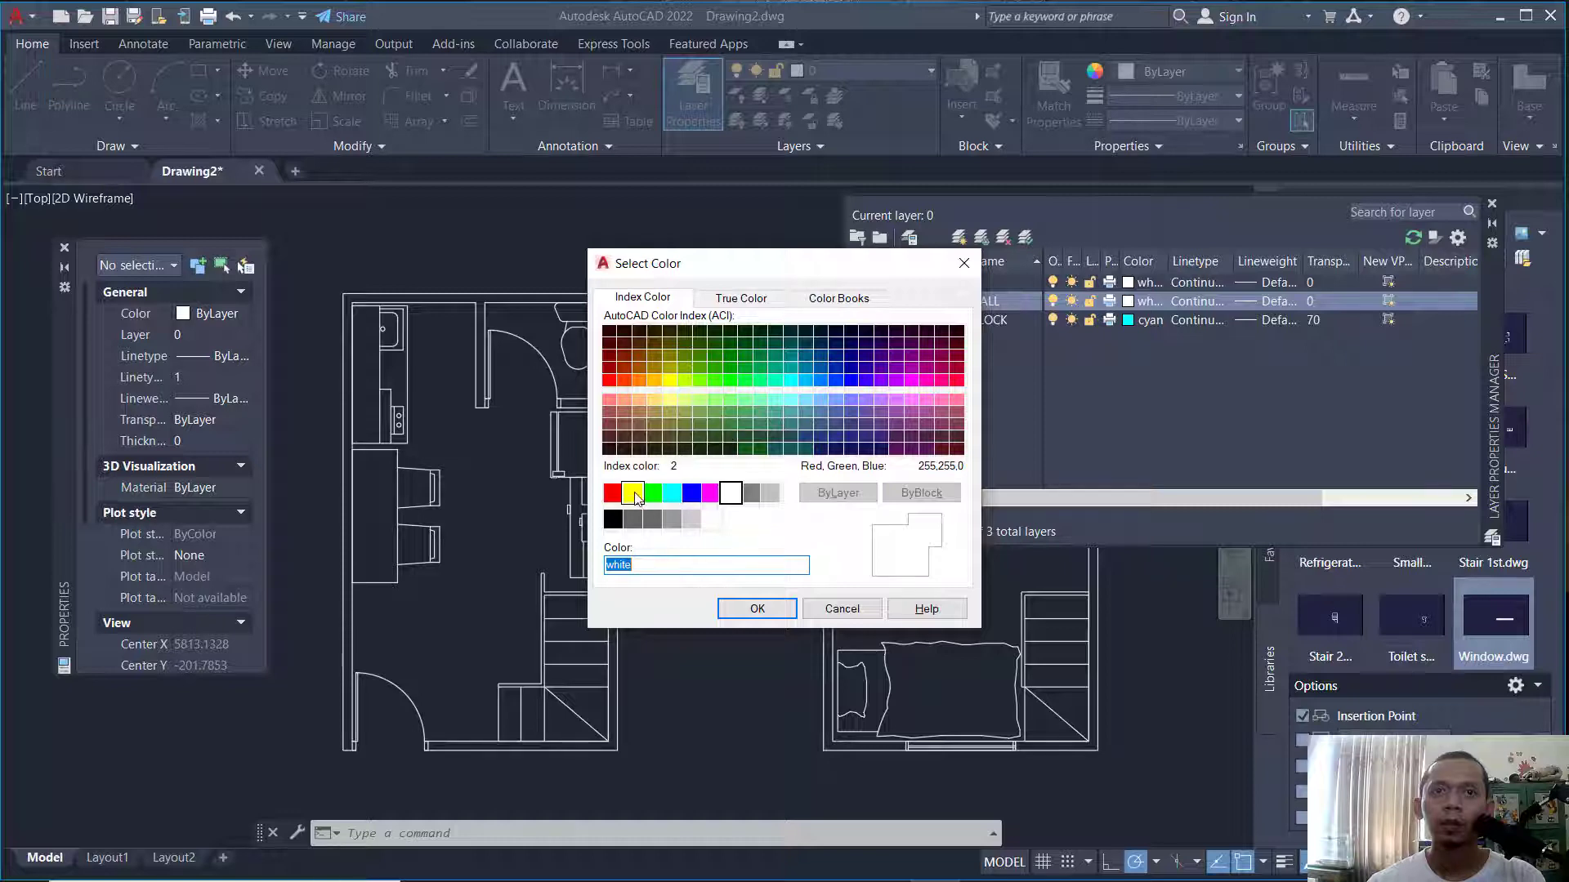
click(758, 610)
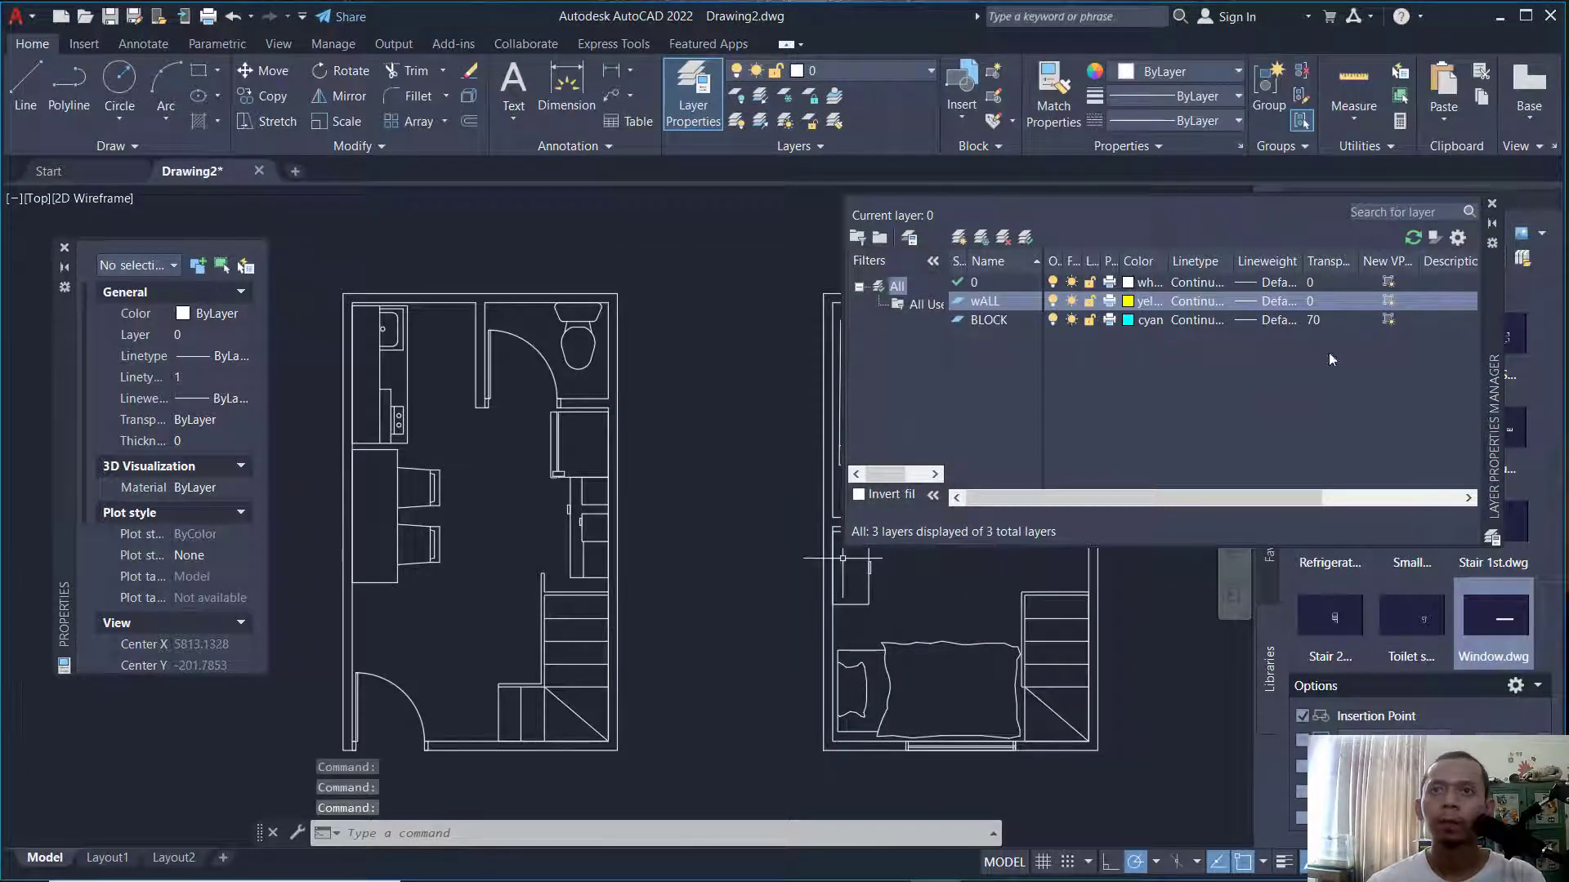
click(1492, 205)
Assign the furniture, fixture, stair, window and interior door blocks of both plans to the BLOCK layer, leaving out the first plan's entrance door.
middle_drag(700, 454, 744, 441)
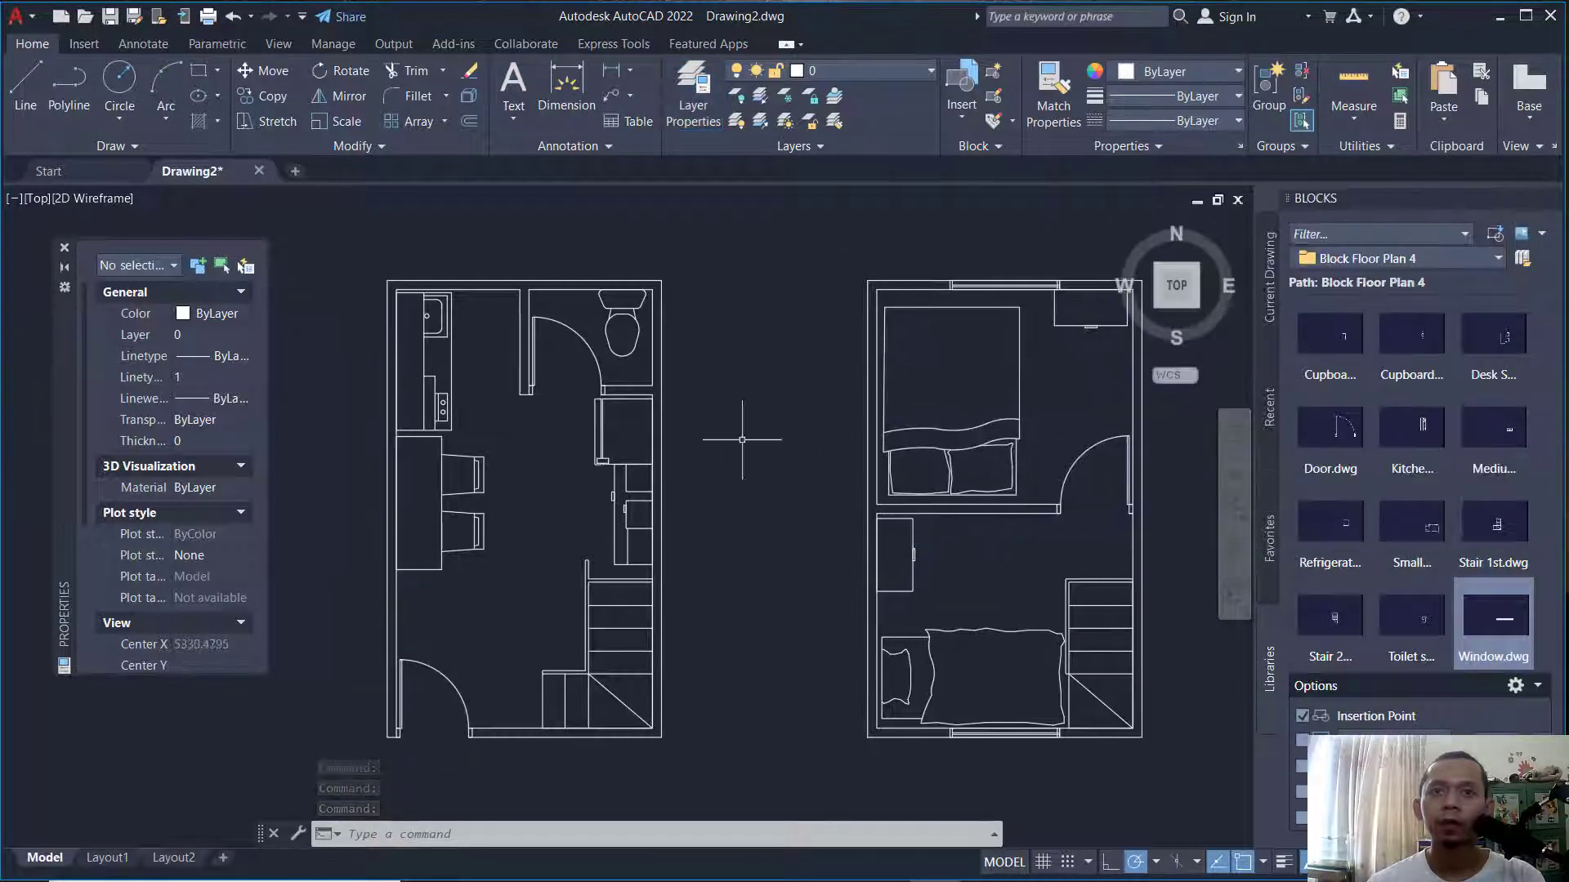
click(1120, 550)
click(902, 680)
click(1003, 733)
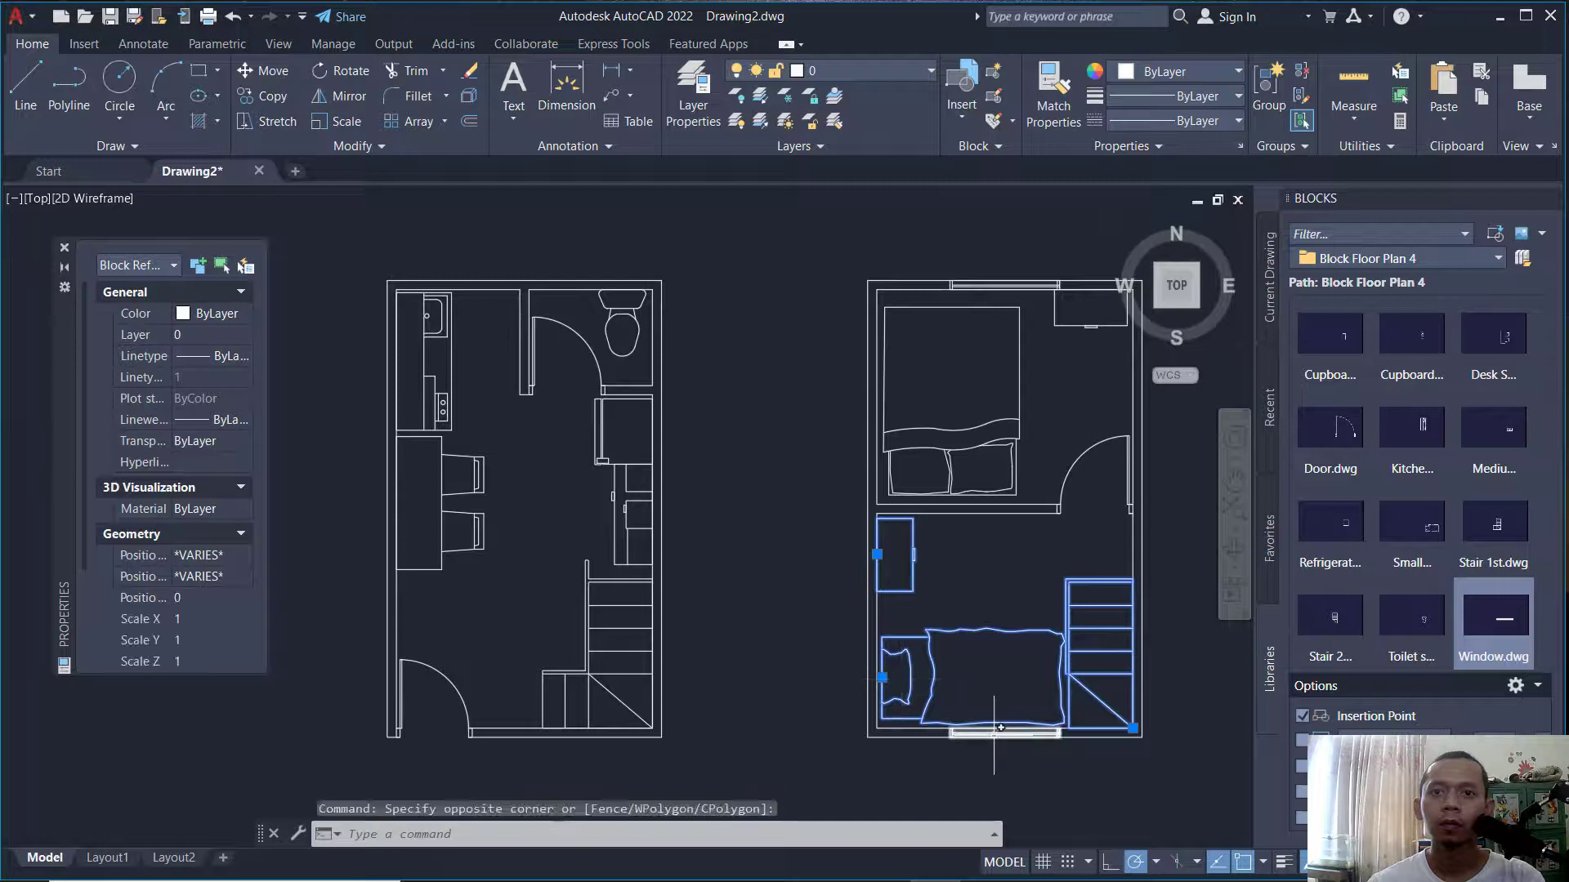
click(1111, 433)
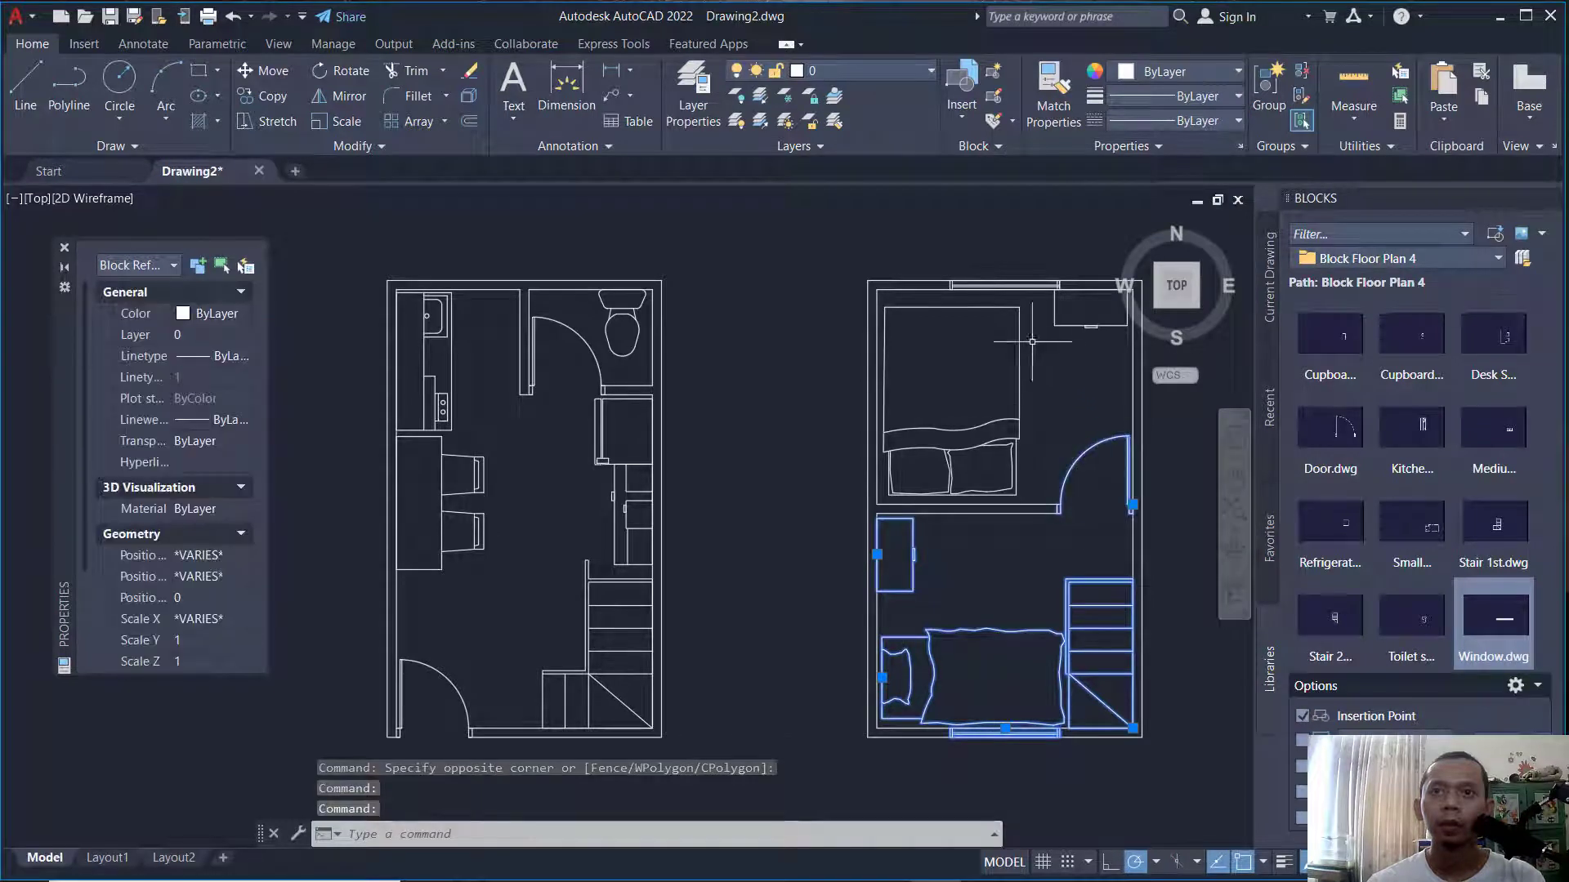
click(1074, 312)
click(1013, 351)
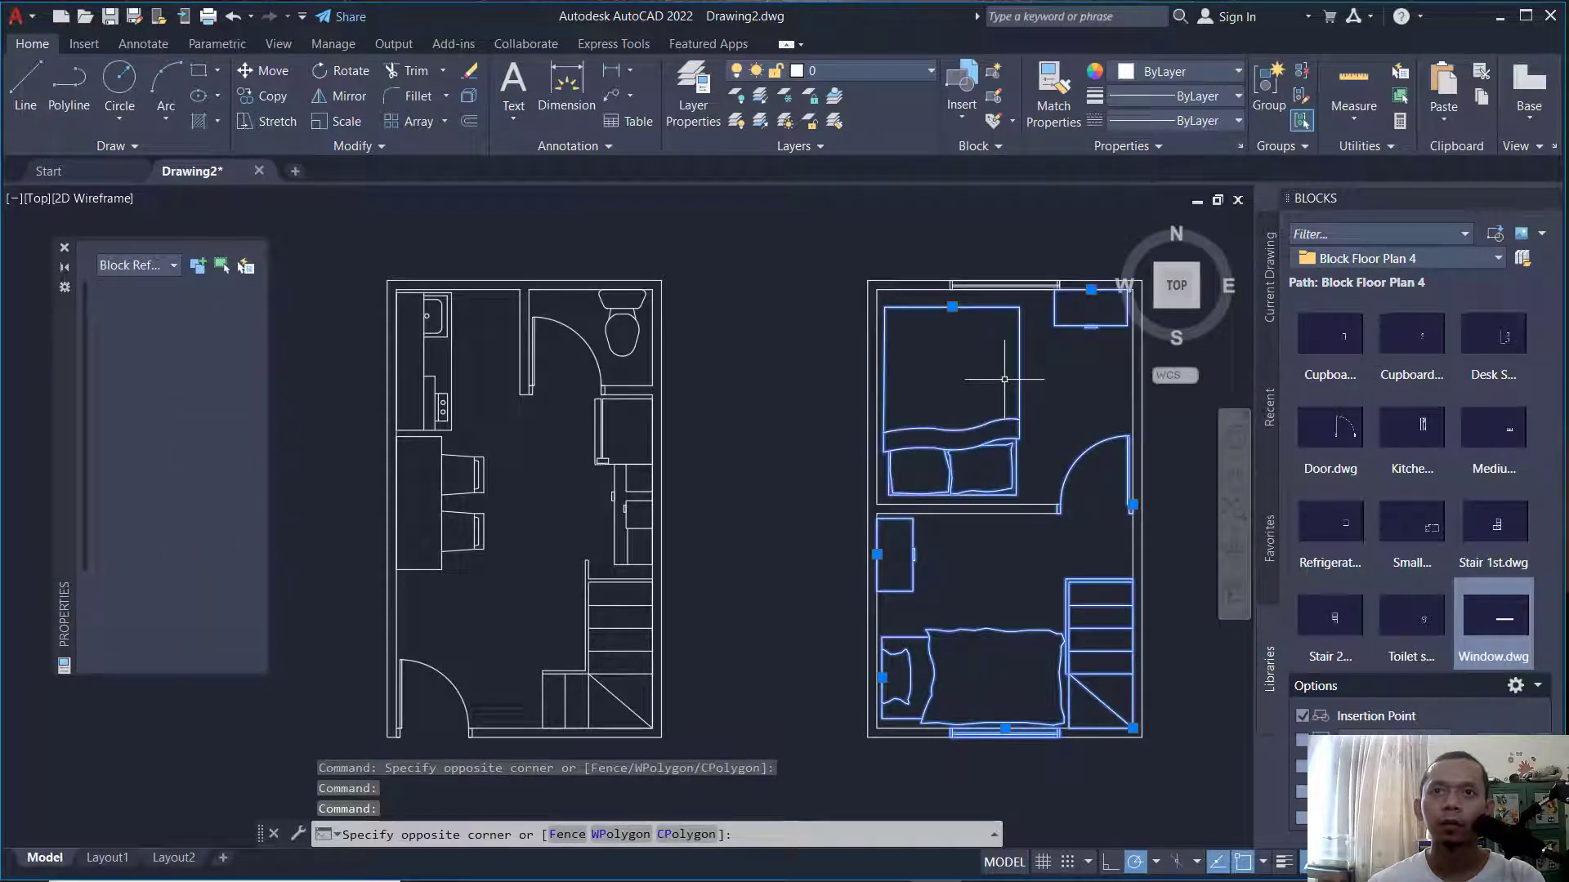
click(997, 285)
middle_drag(665, 466, 812, 427)
click(789, 527)
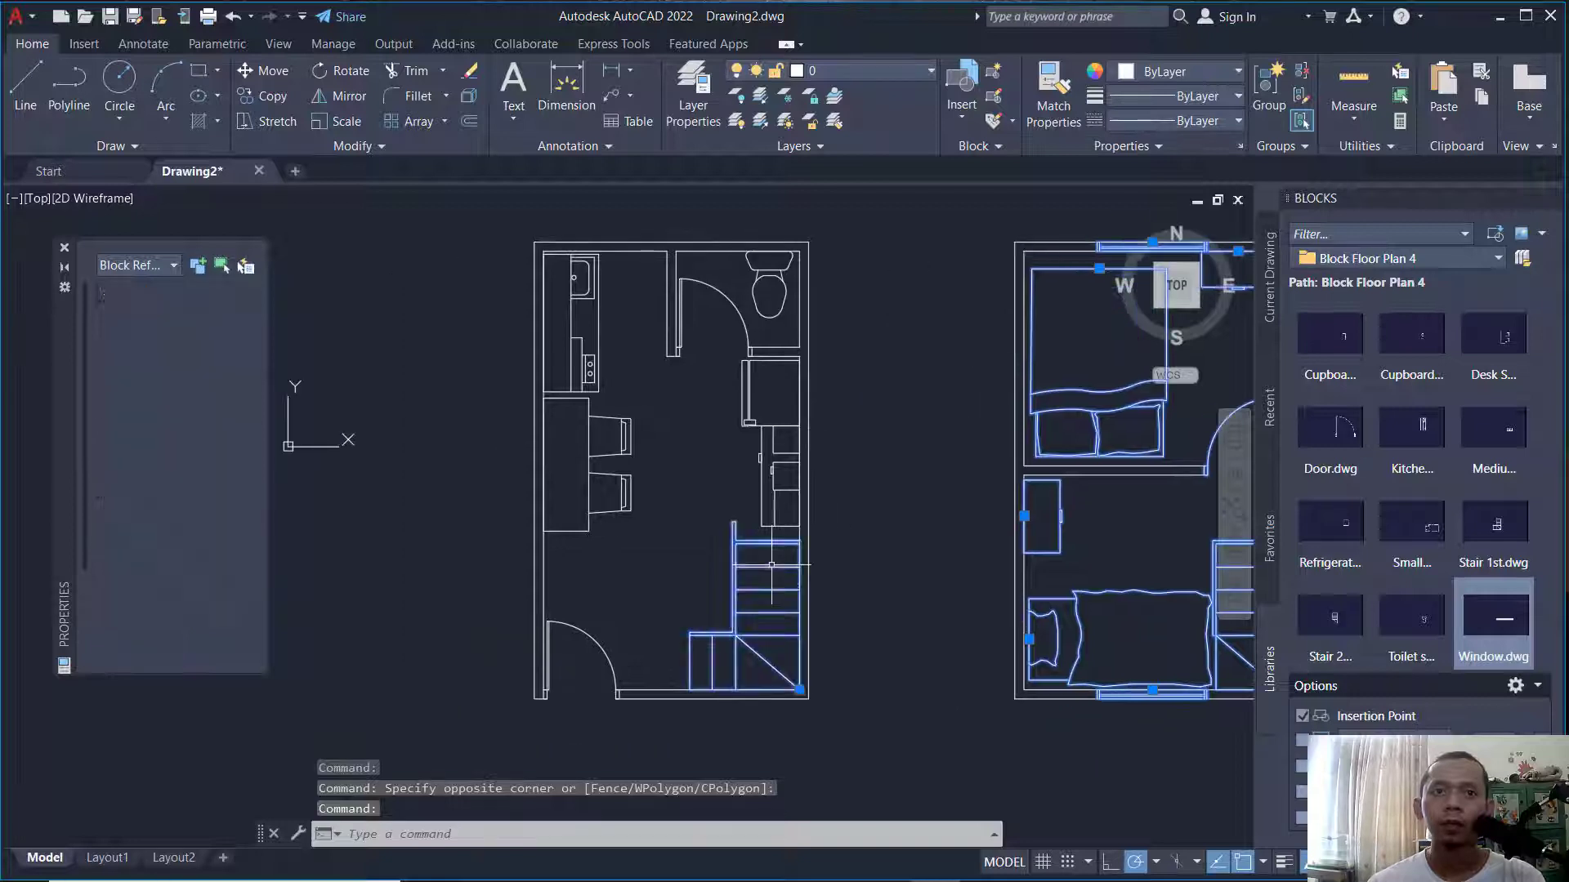
click(768, 396)
click(735, 494)
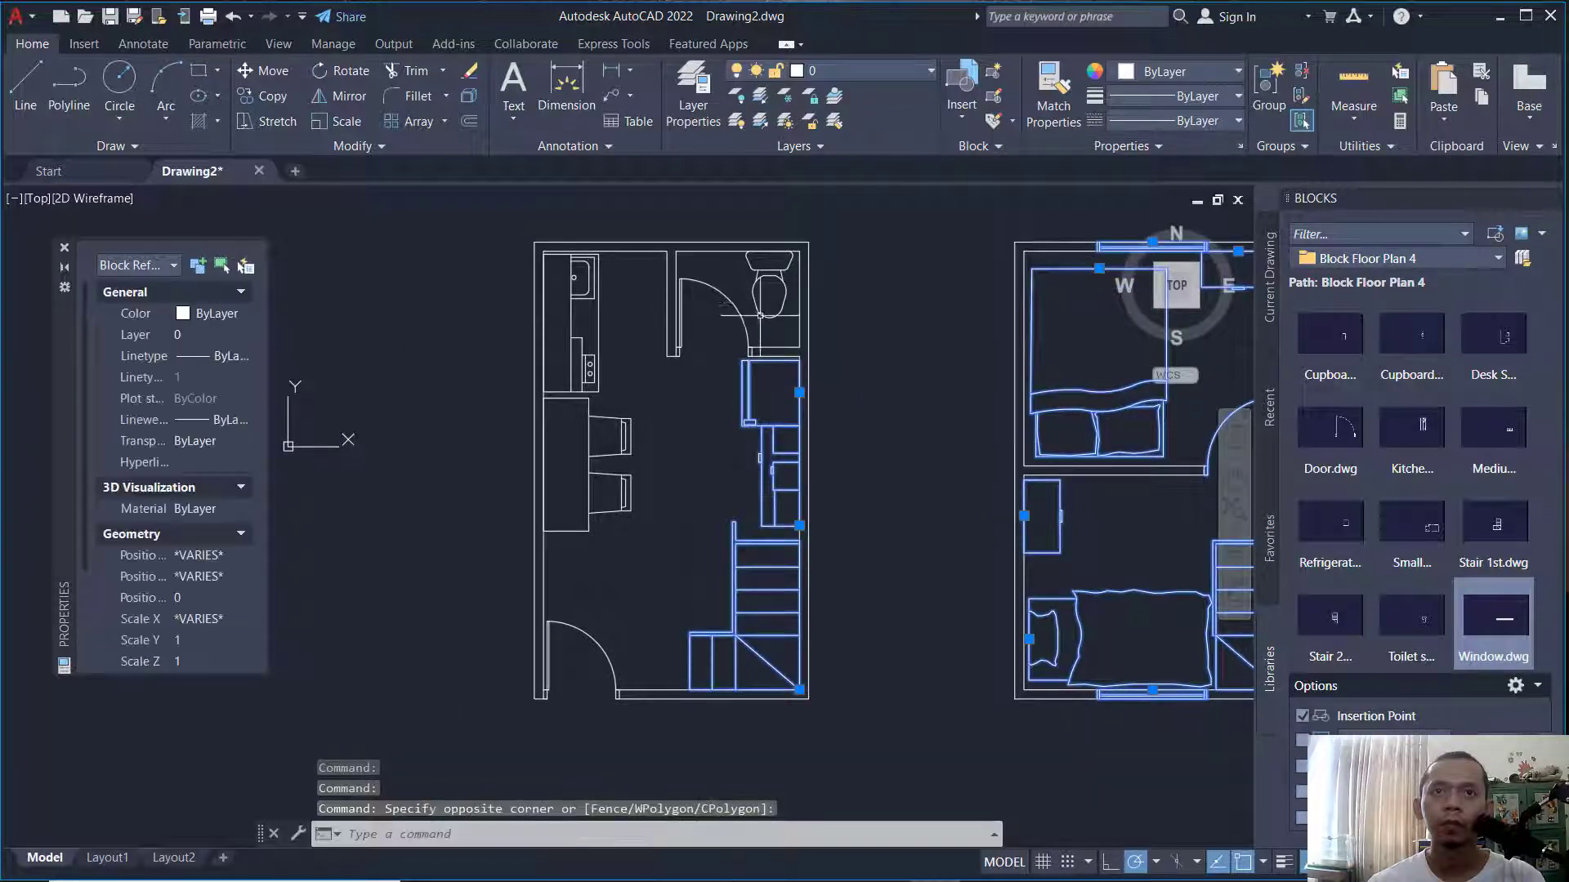
click(764, 303)
click(745, 292)
click(621, 270)
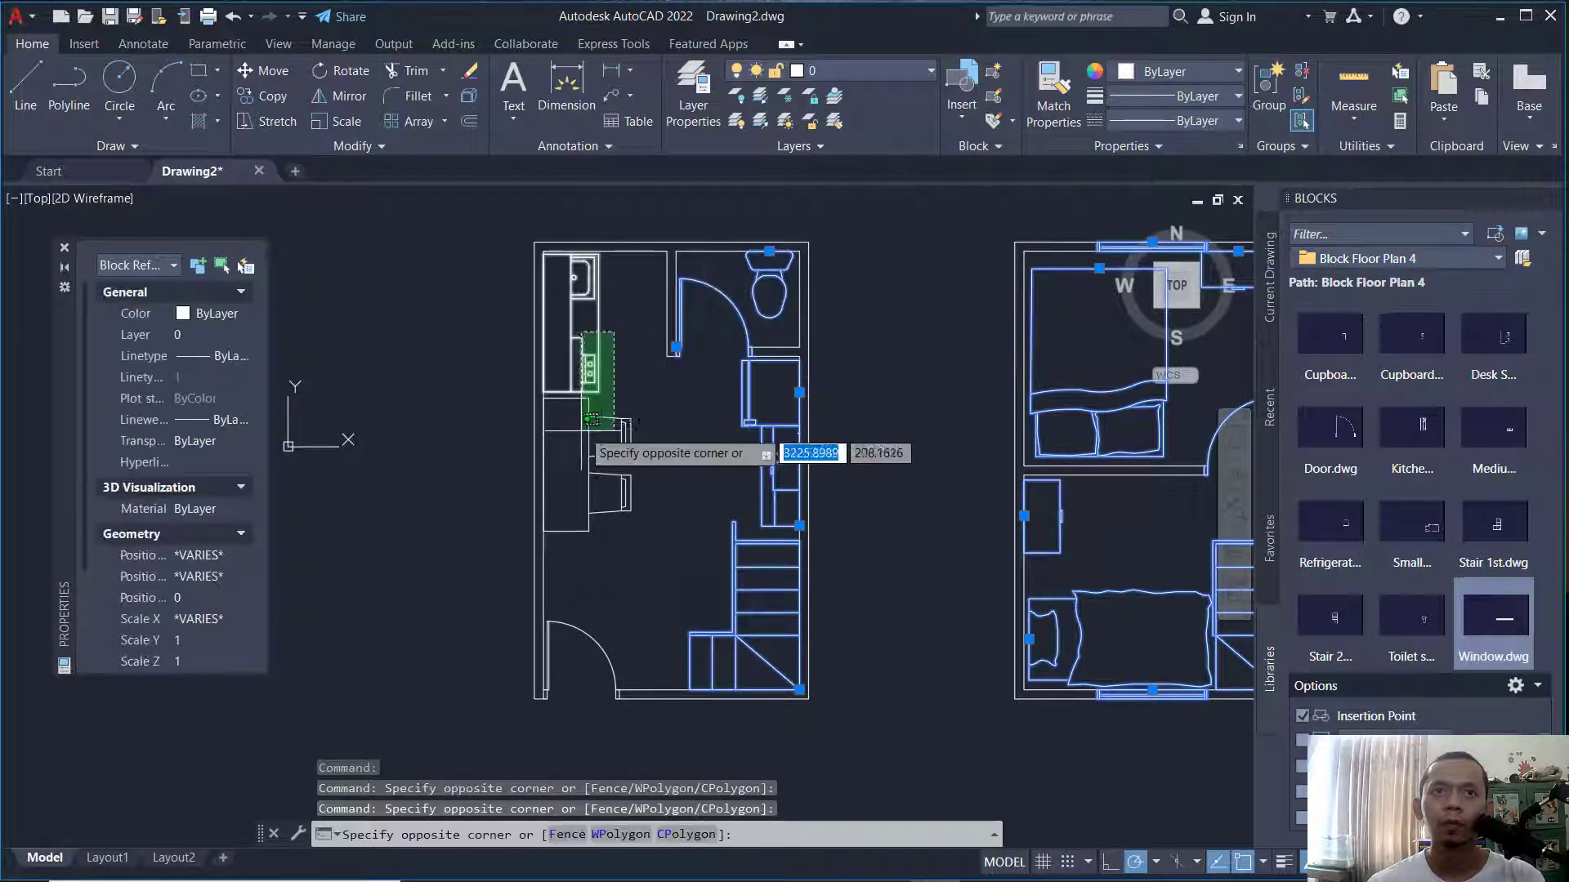
click(583, 451)
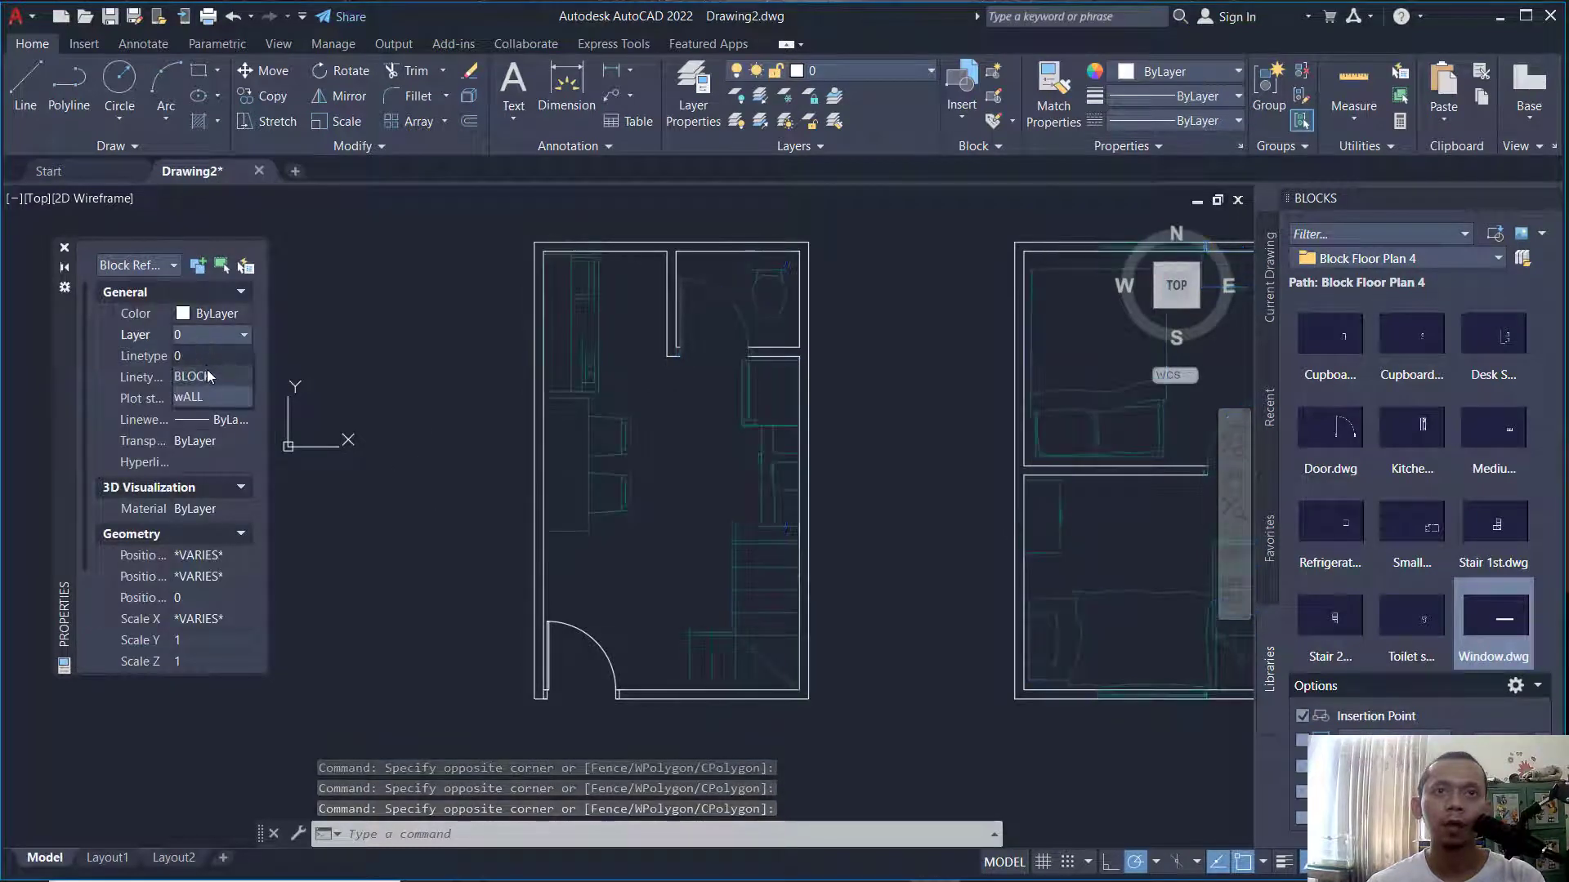
click(207, 372)
key(Escape)
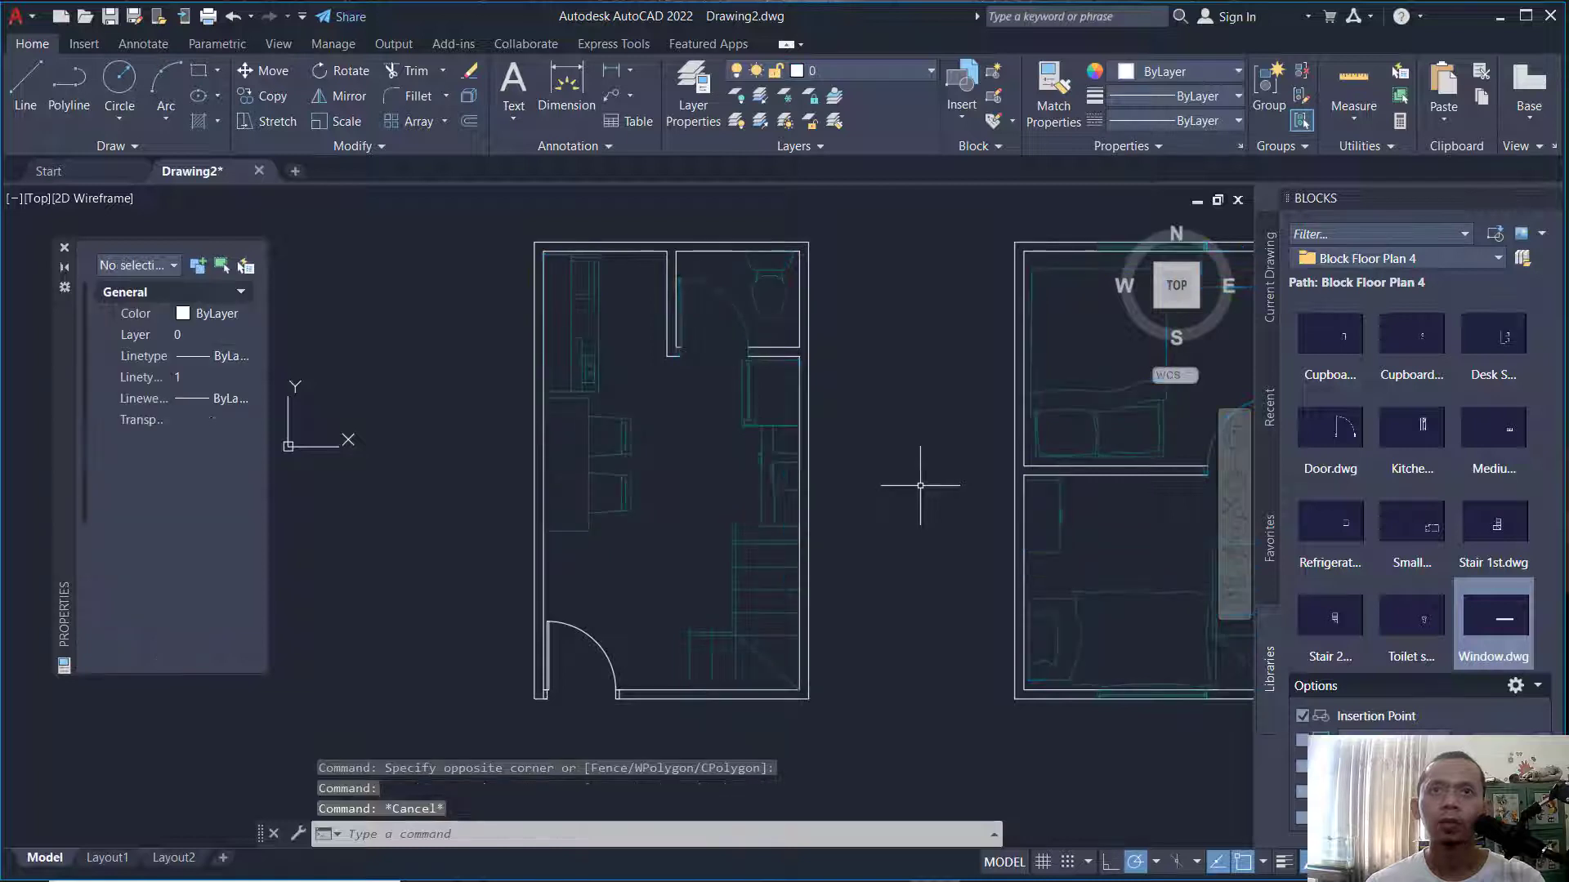
Turn off the BLOCK layer so only objects on other layers are shown.
click(929, 71)
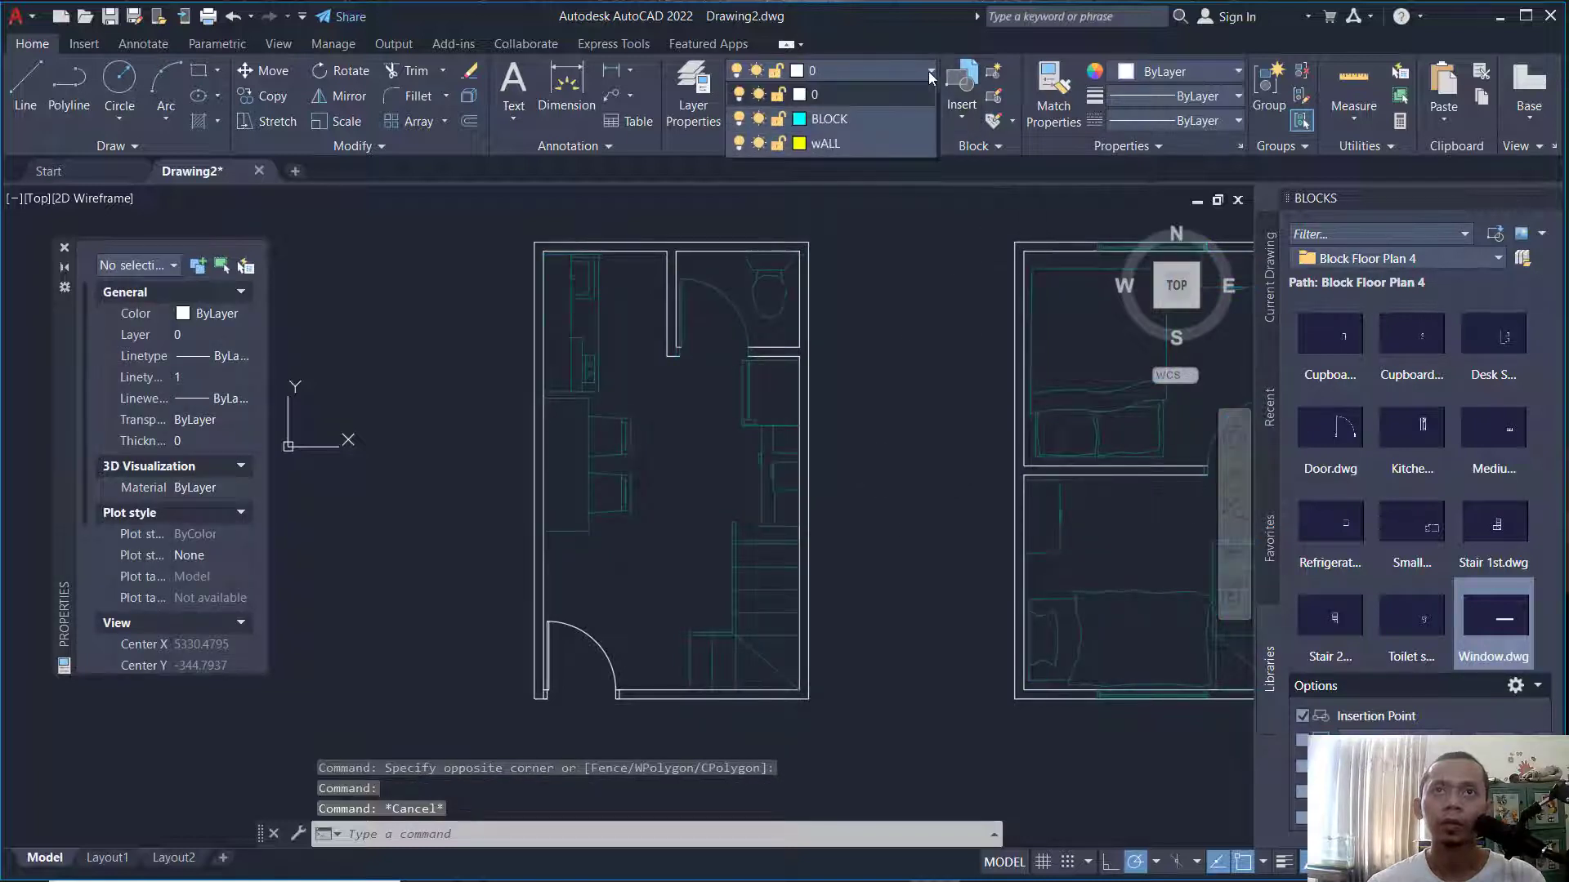
click(739, 120)
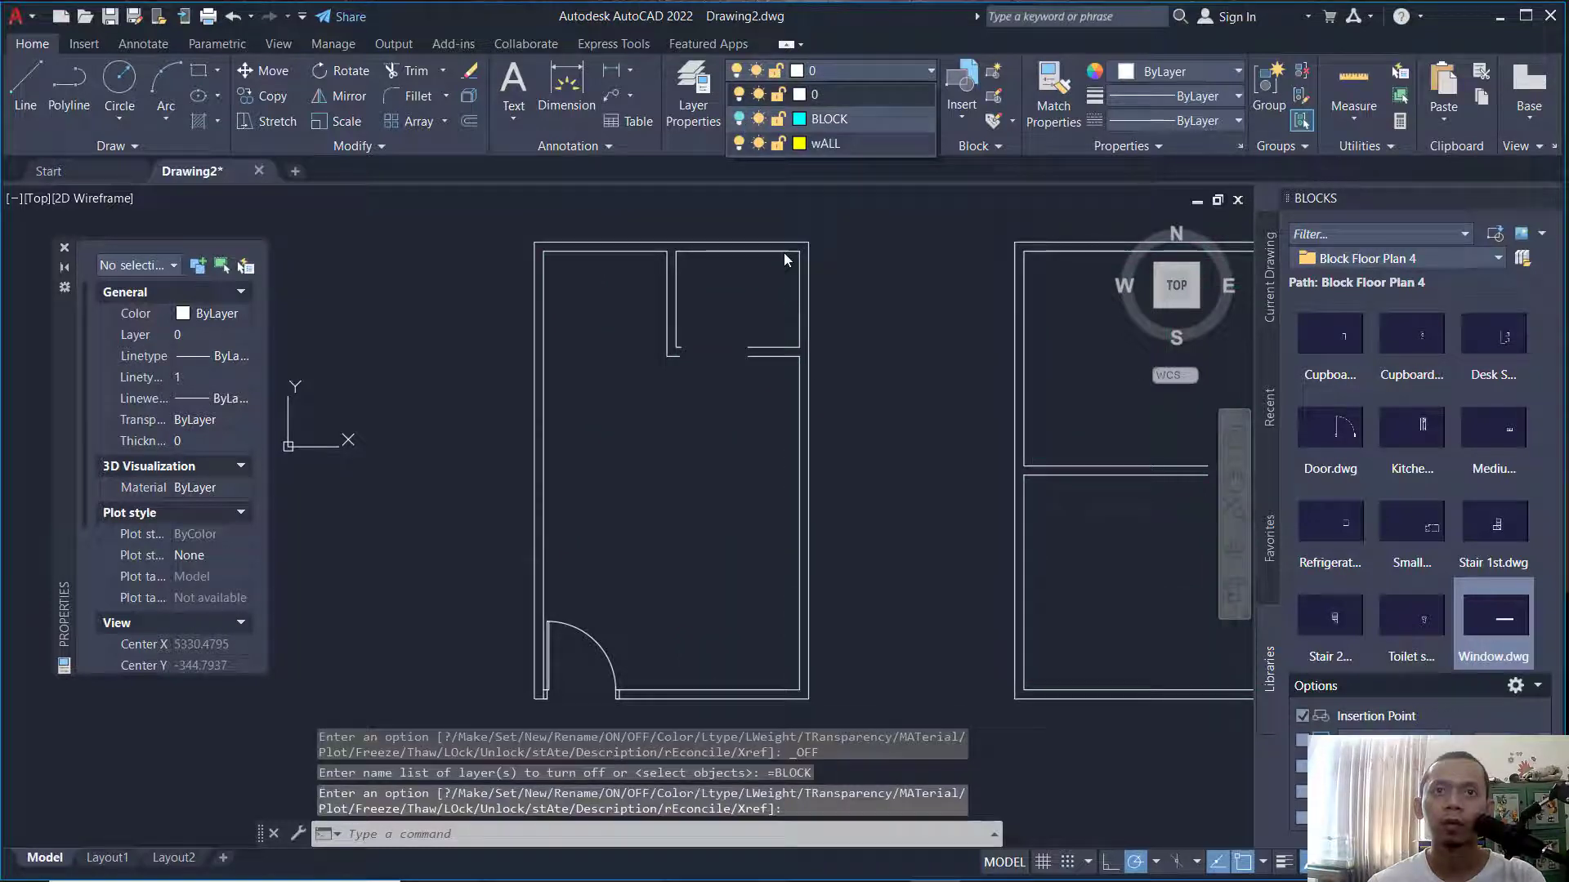
click(867, 455)
Move the first plan's entrance door block to the BLOCK layer and dismiss the turned-off layer warning.
click(603, 648)
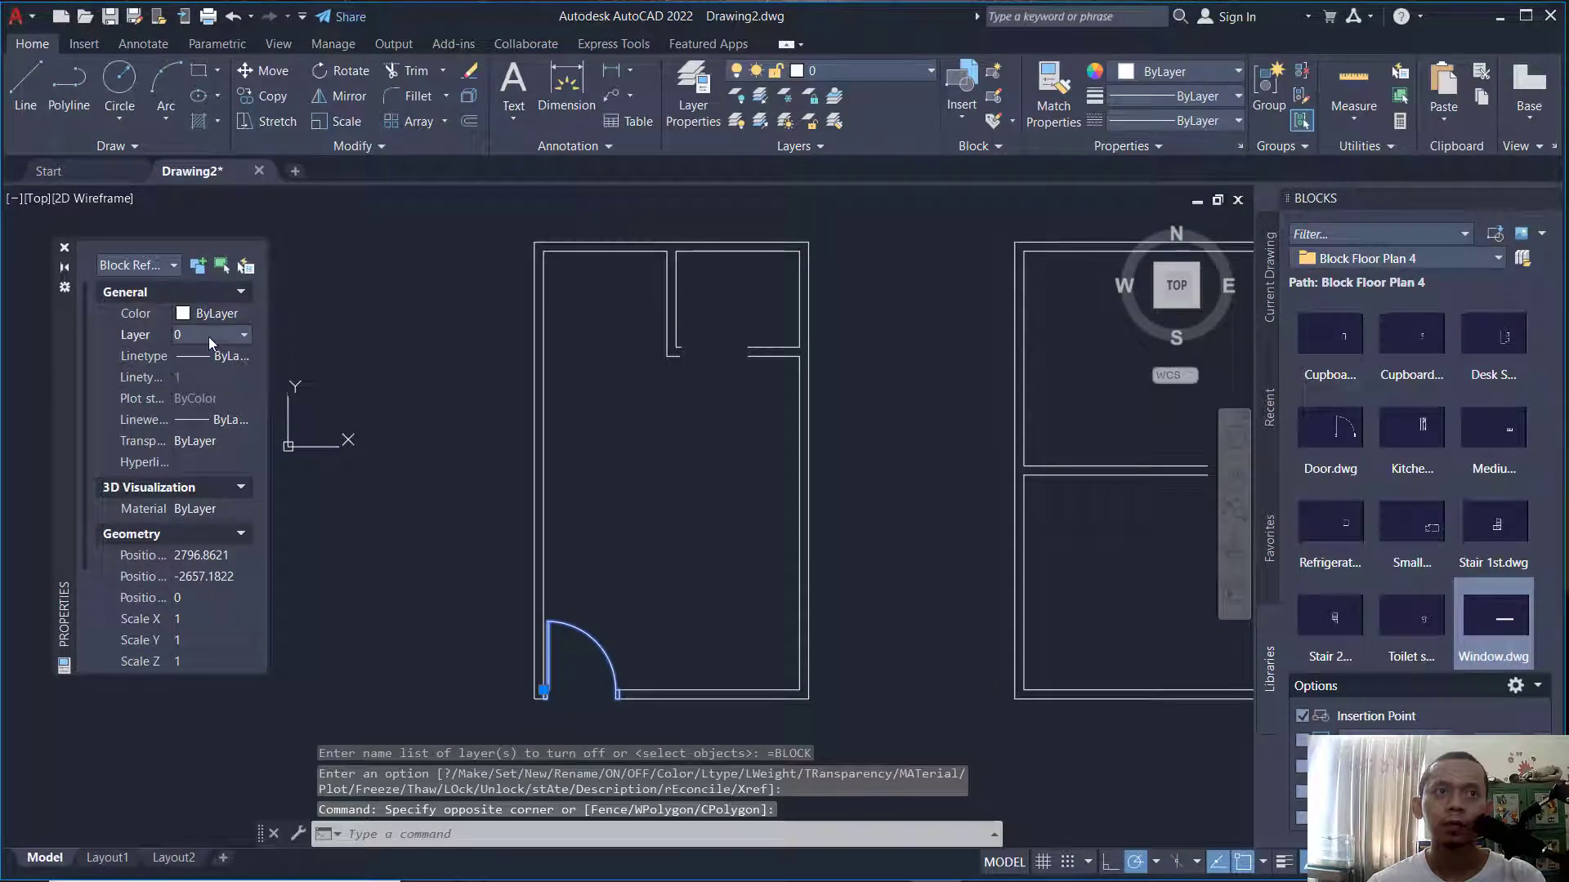
click(208, 337)
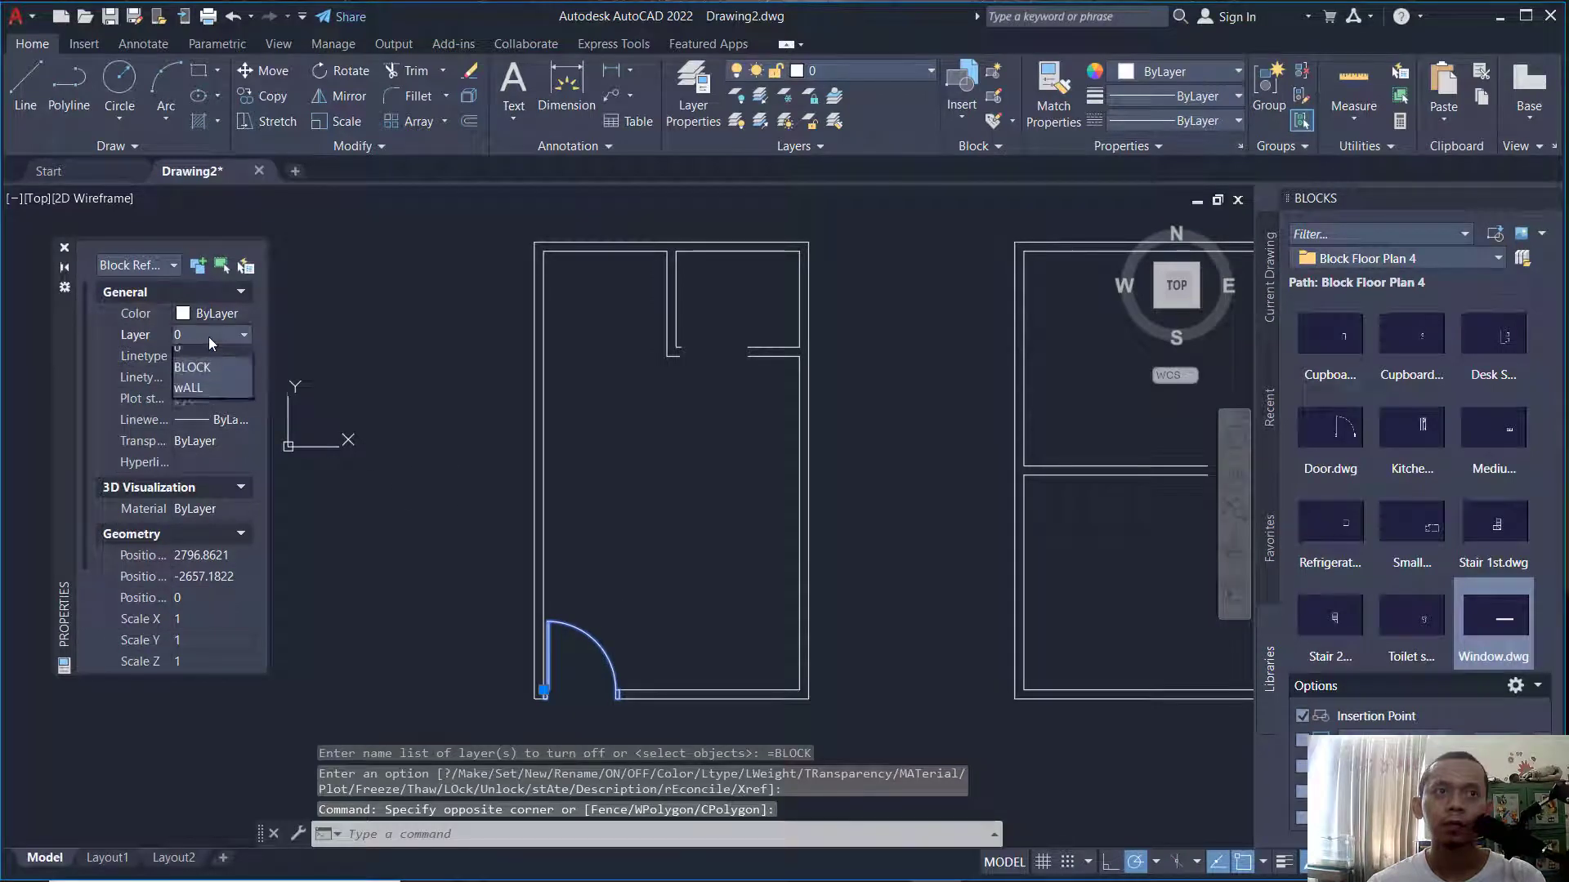
click(194, 377)
click(907, 476)
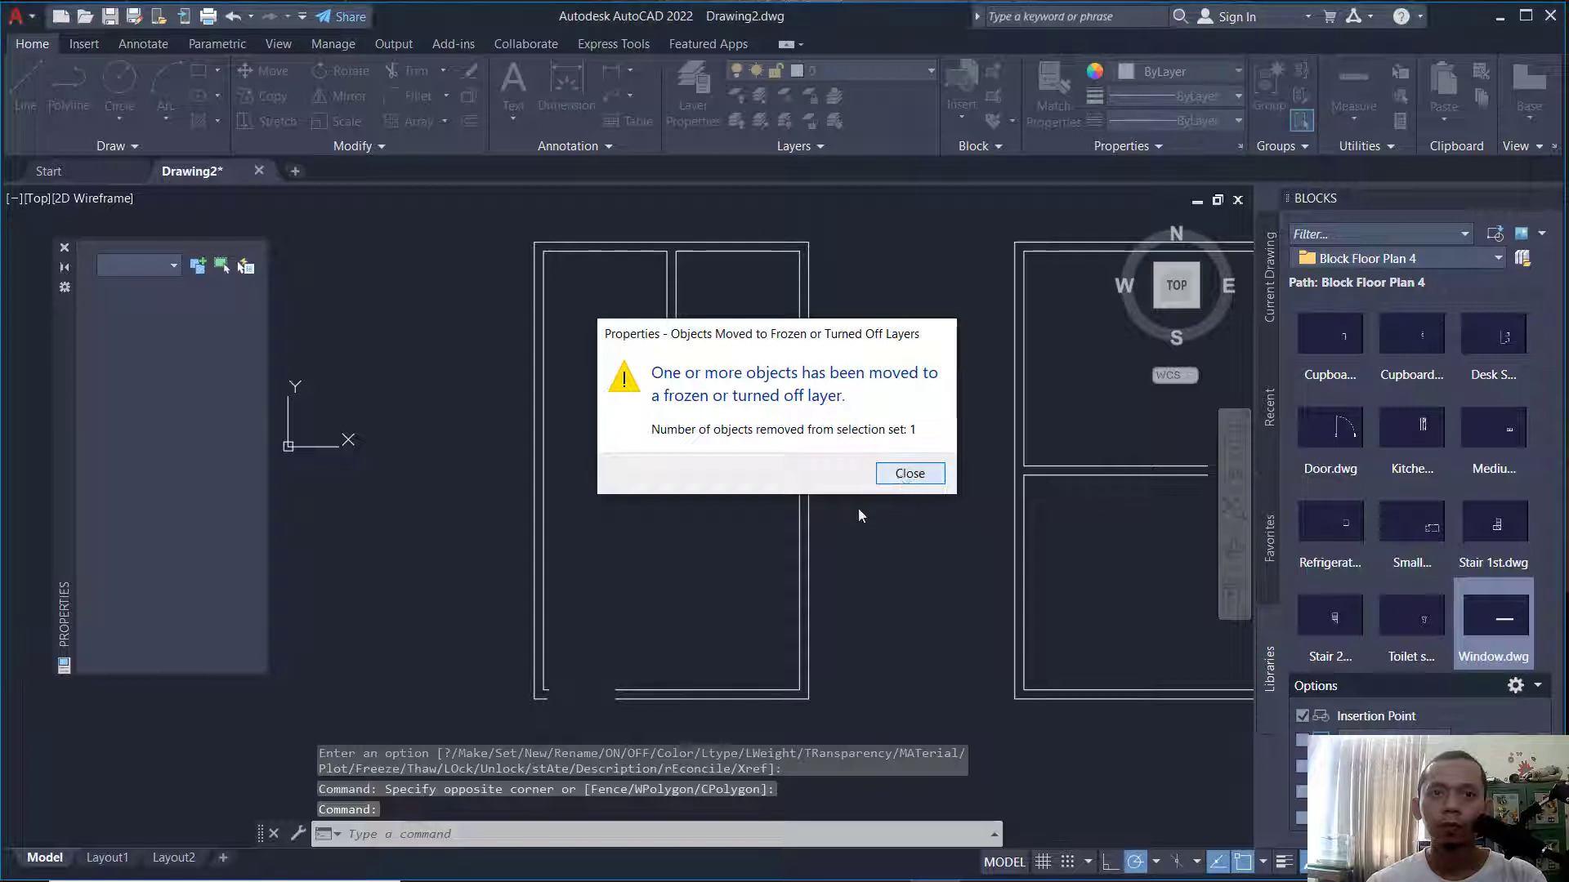
Draw a vertical line closing the wall end on the left side of the first plan's entrance opening.
scroll(572, 666, up, 5)
scroll(697, 460, up, 6)
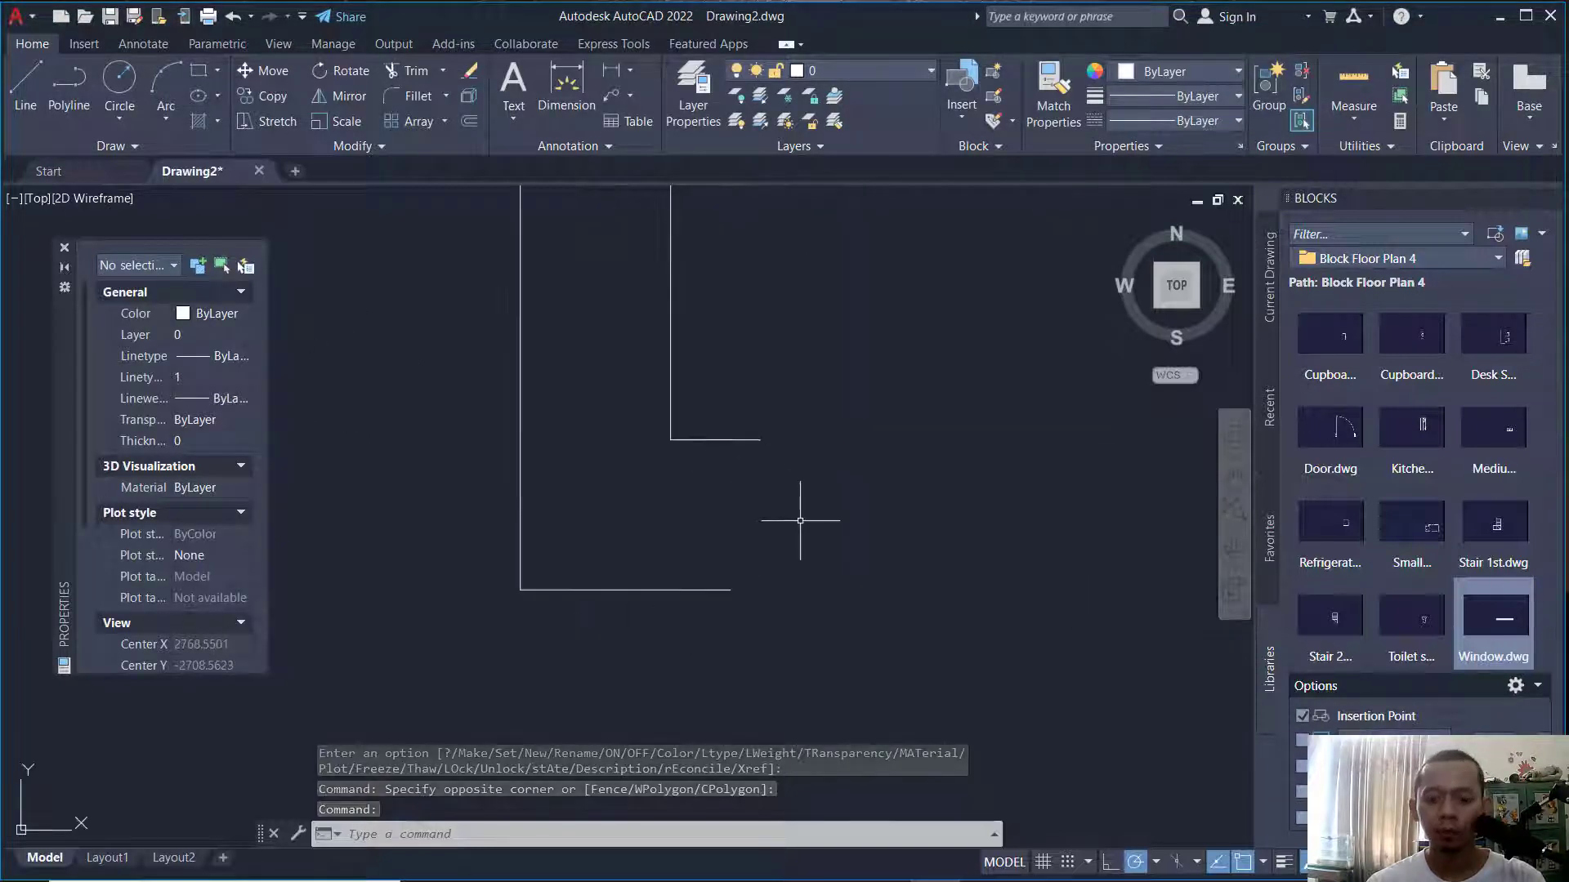
text(l)
key(Return)
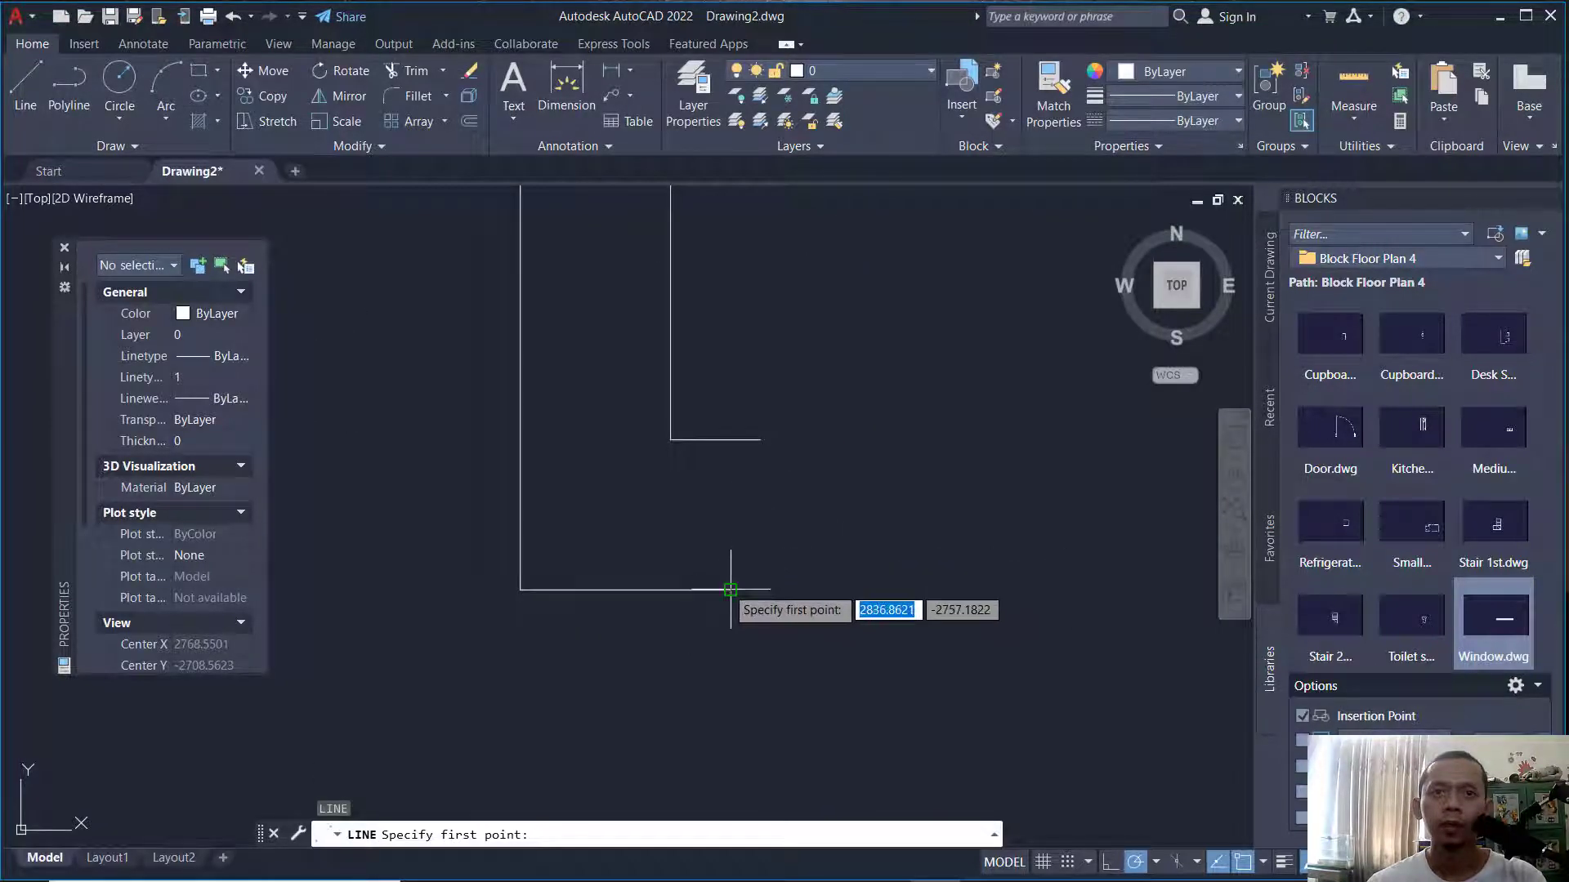
click(730, 589)
click(729, 440)
key(Return)
Draw a vertical line closing the wall end on the right side of the first plan's entrance opening.
scroll(757, 508, down, 4)
middle_drag(902, 521, 516, 562)
text(l)
key(Return)
click(800, 584)
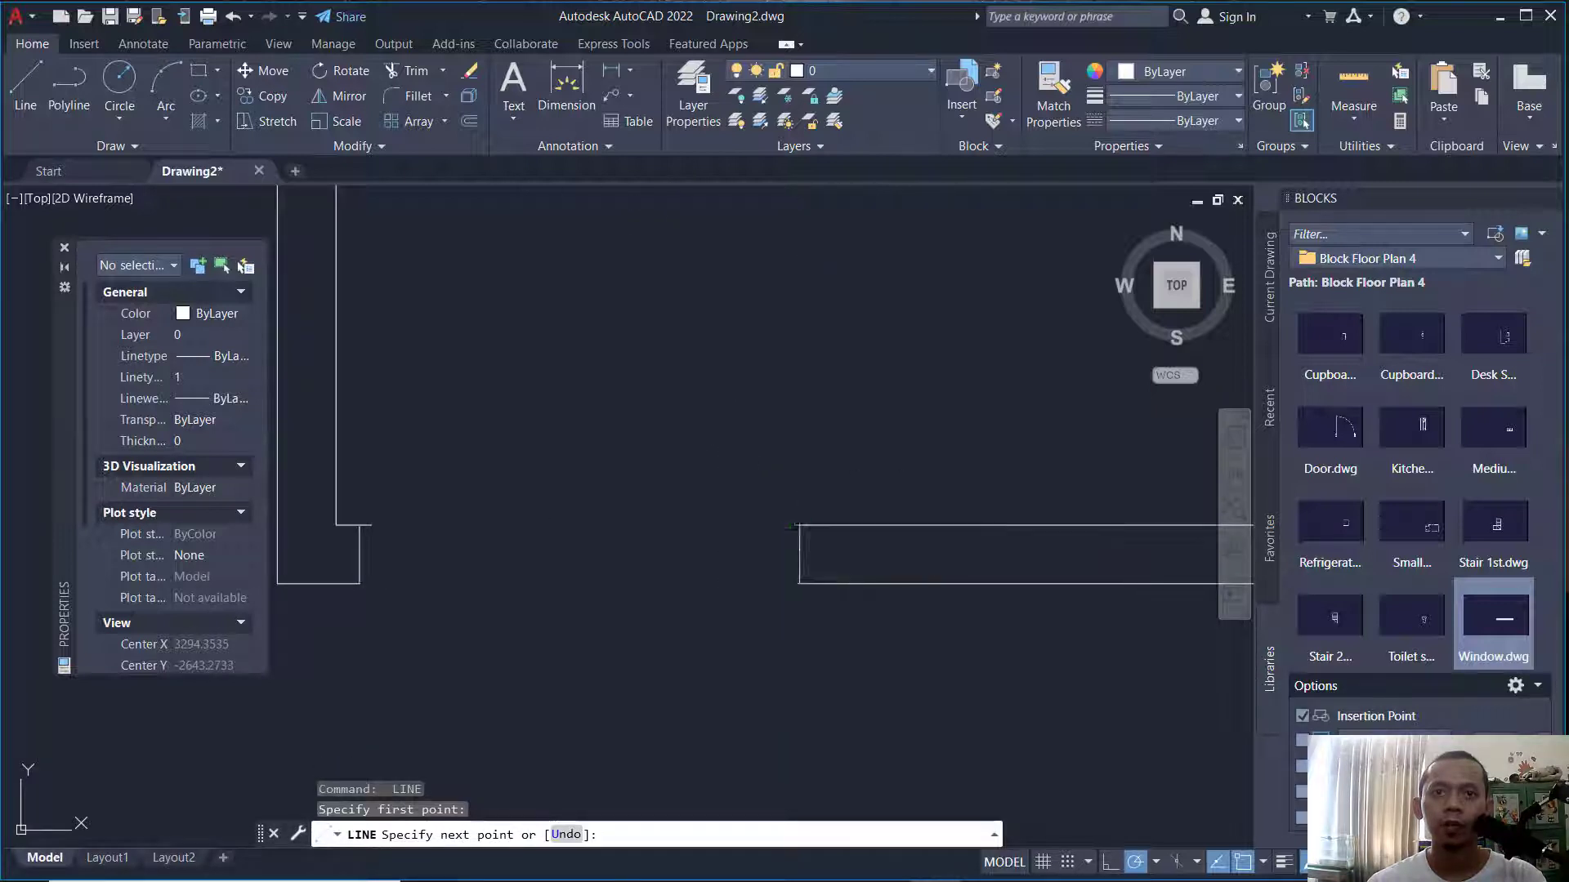
click(800, 525)
scroll(802, 573, down, 4)
key(Return)
middle_drag(858, 375, 761, 693)
scroll(773, 688, down, 6)
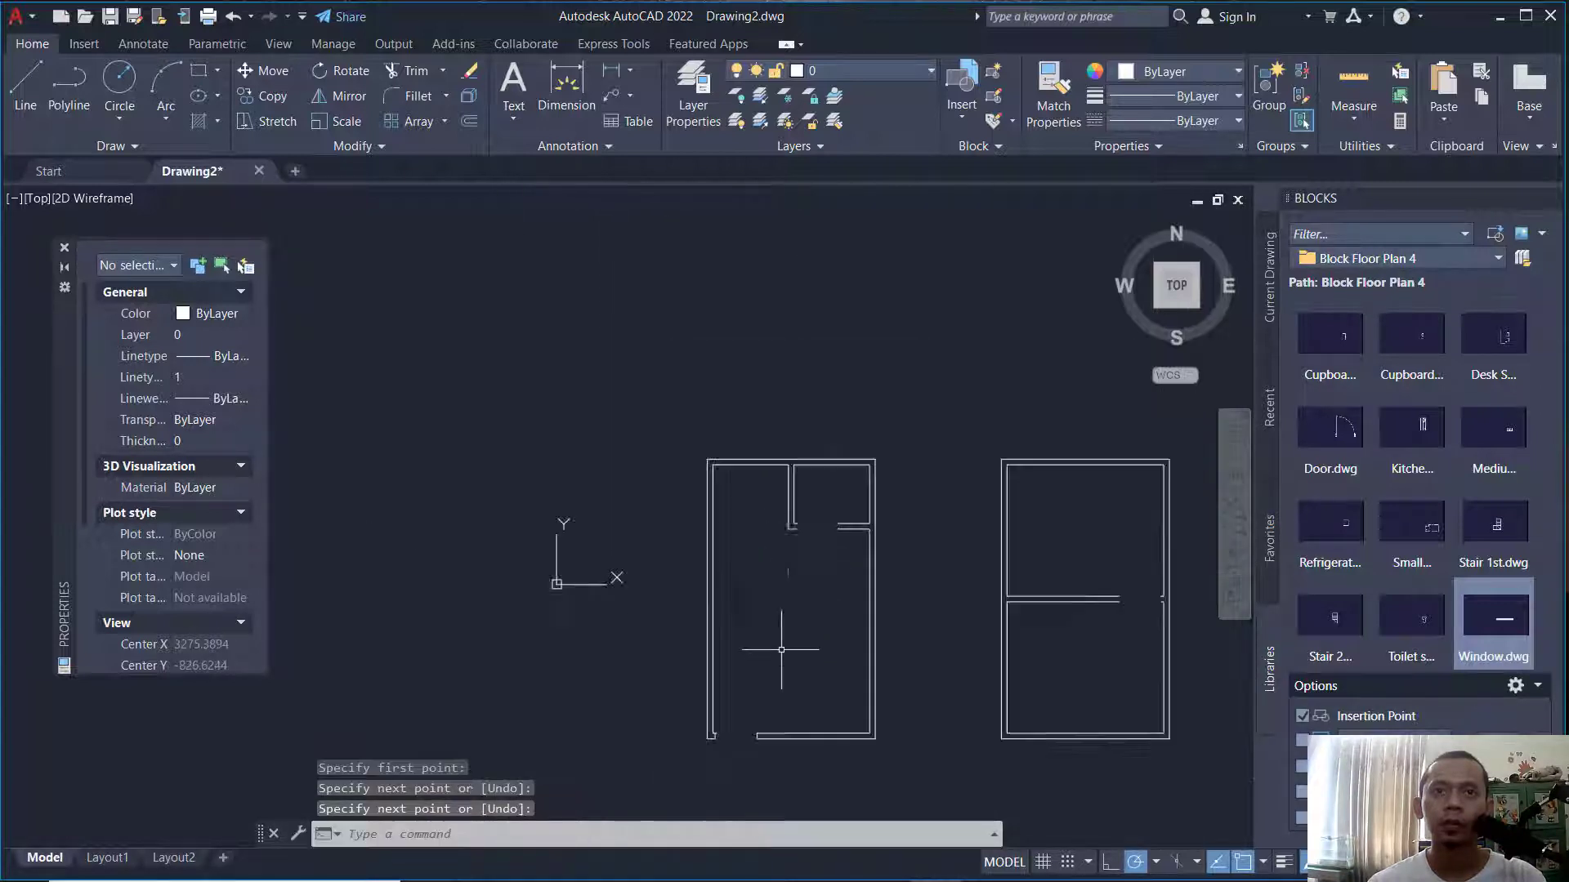
Draw short vertical lines across the wall thickness at both ends of the first plan's entrance opening in the front wall.
scroll(726, 747, up, 10)
text(l)
key(Return)
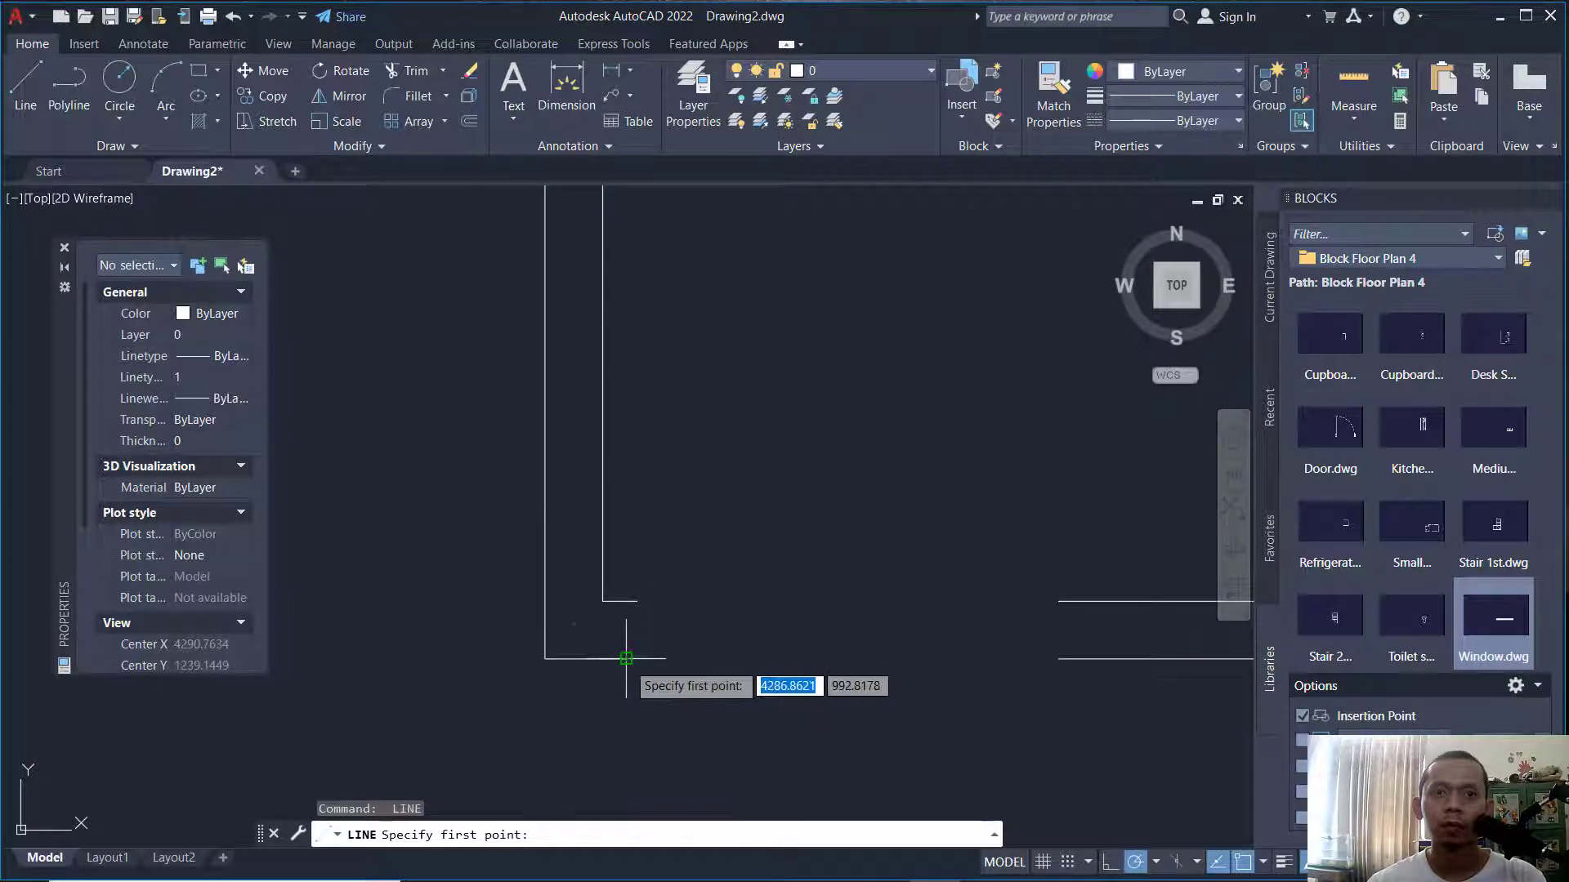
click(626, 658)
click(626, 601)
key(Return)
key(Return)
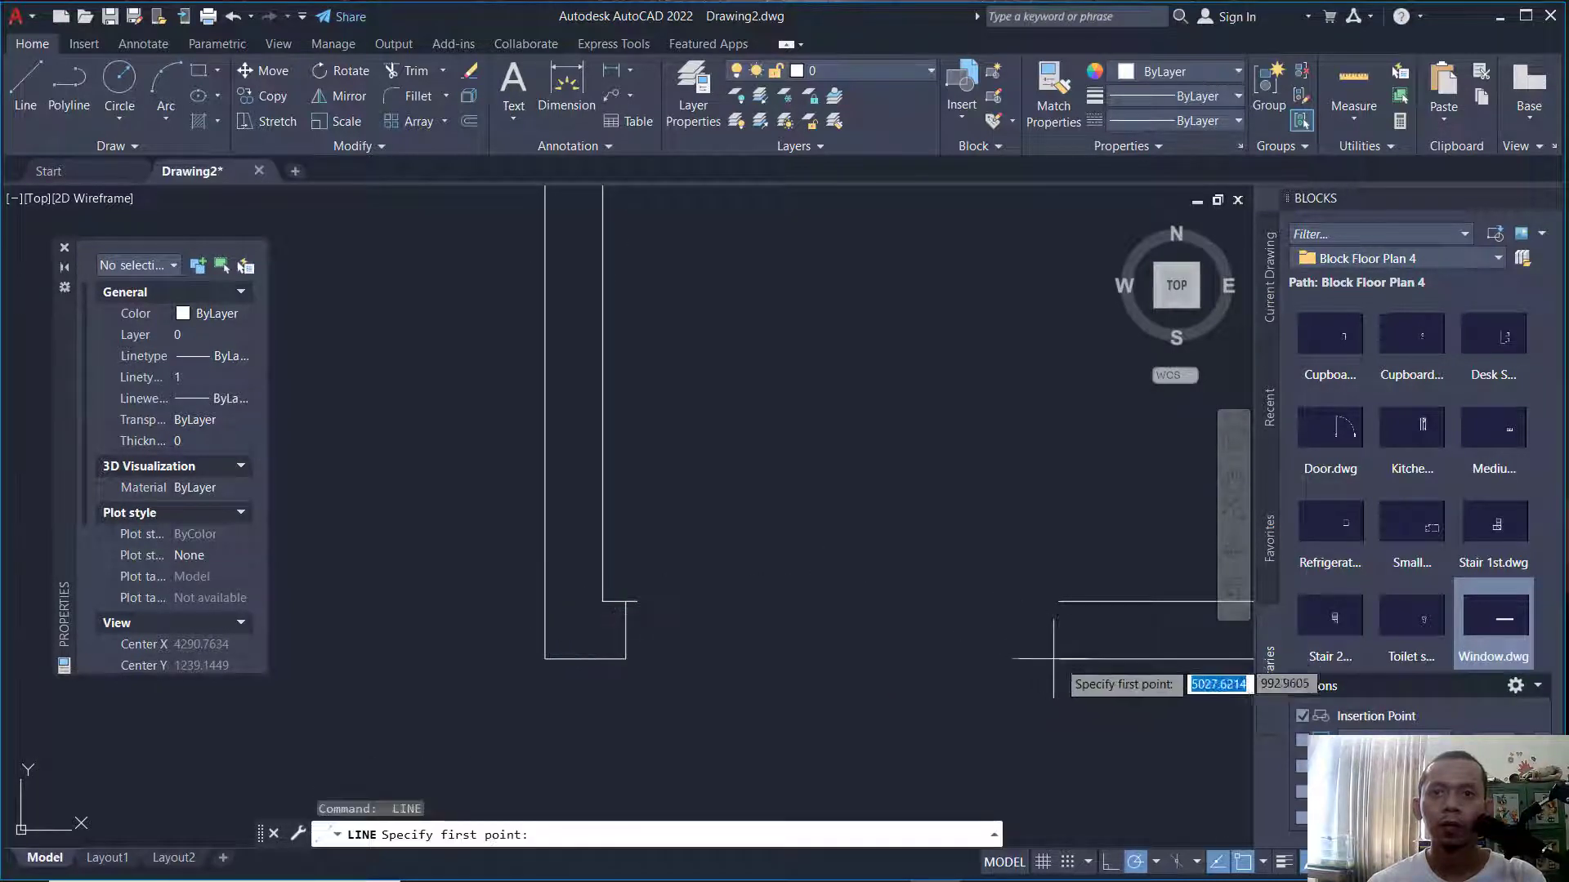
click(1053, 658)
click(1051, 639)
key(Return)
scroll(1038, 650, down, 8)
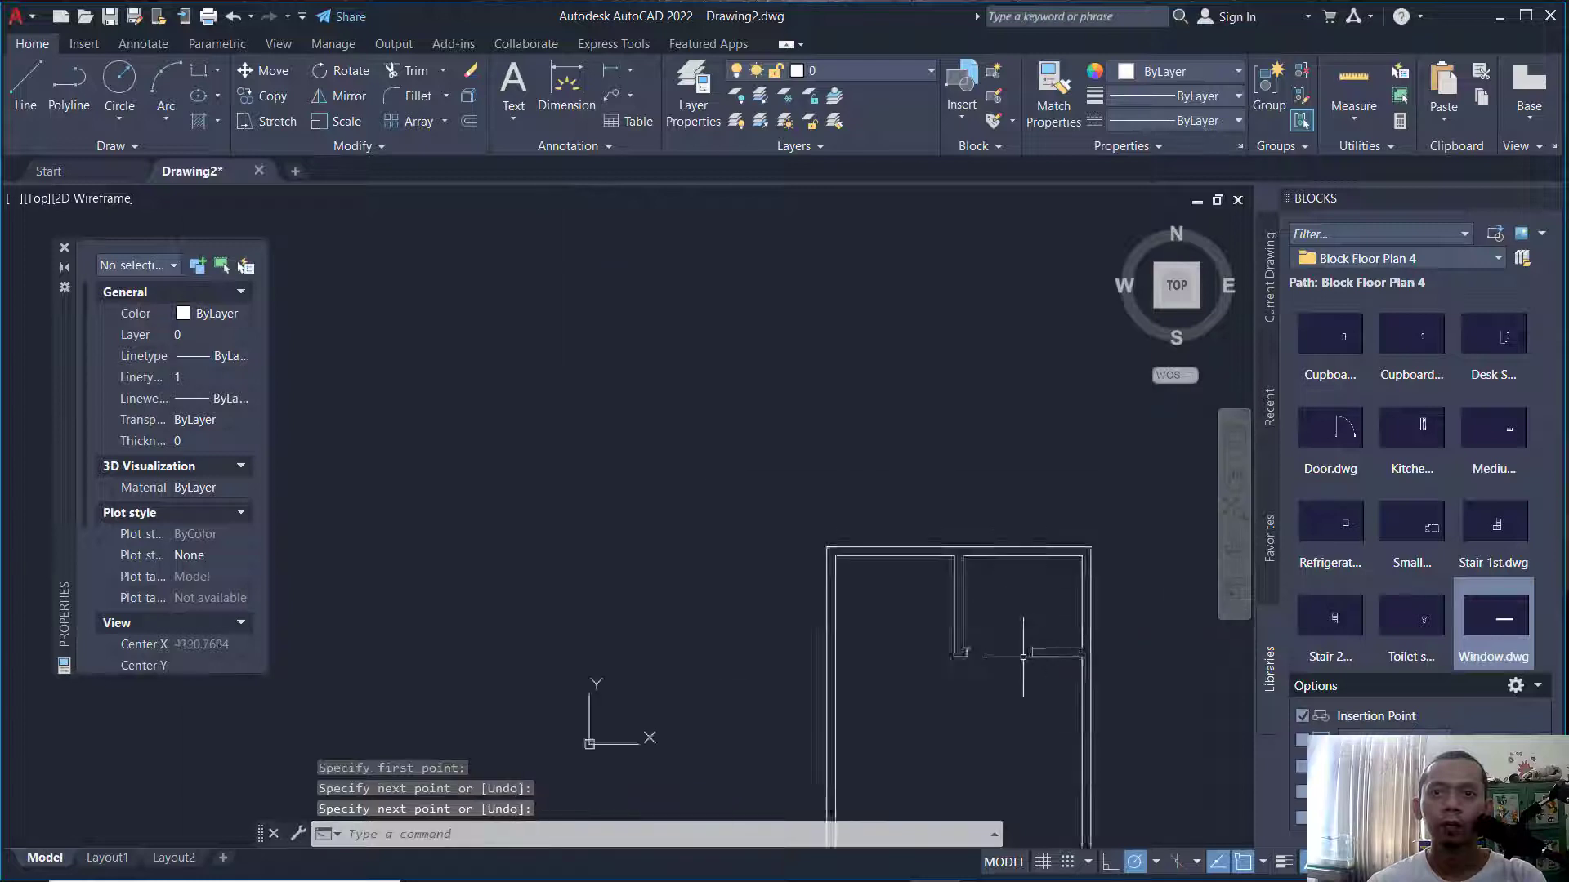
Draw vertical lines closing the wall ends on both sides of the second plan's interior door opening.
scroll(964, 629, down, 2)
scroll(1040, 634, up, 9)
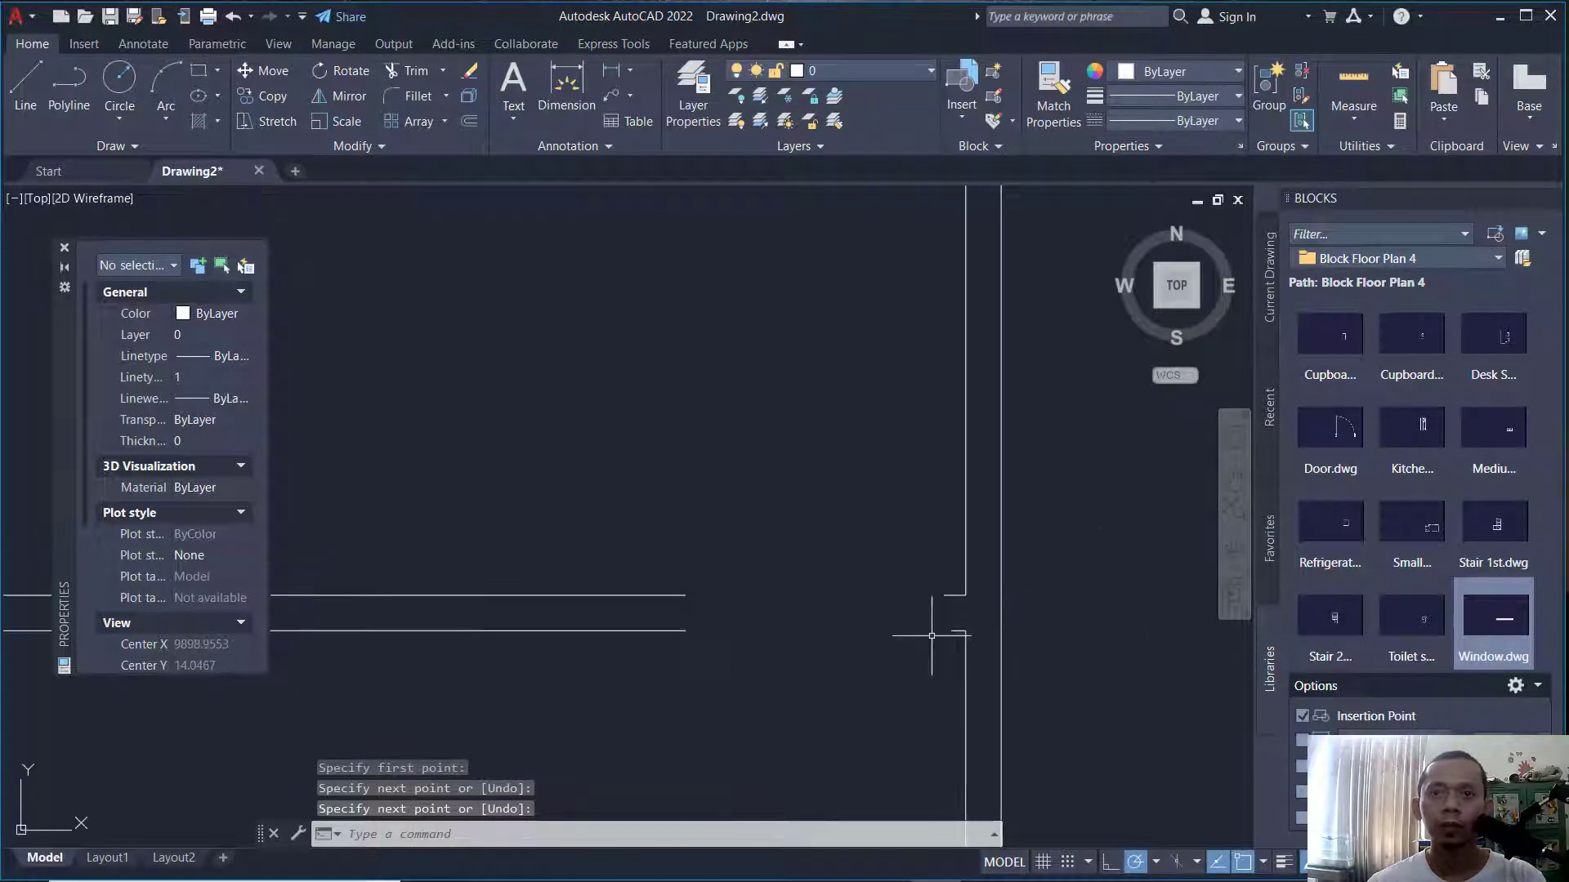
key(Return)
click(951, 630)
click(951, 595)
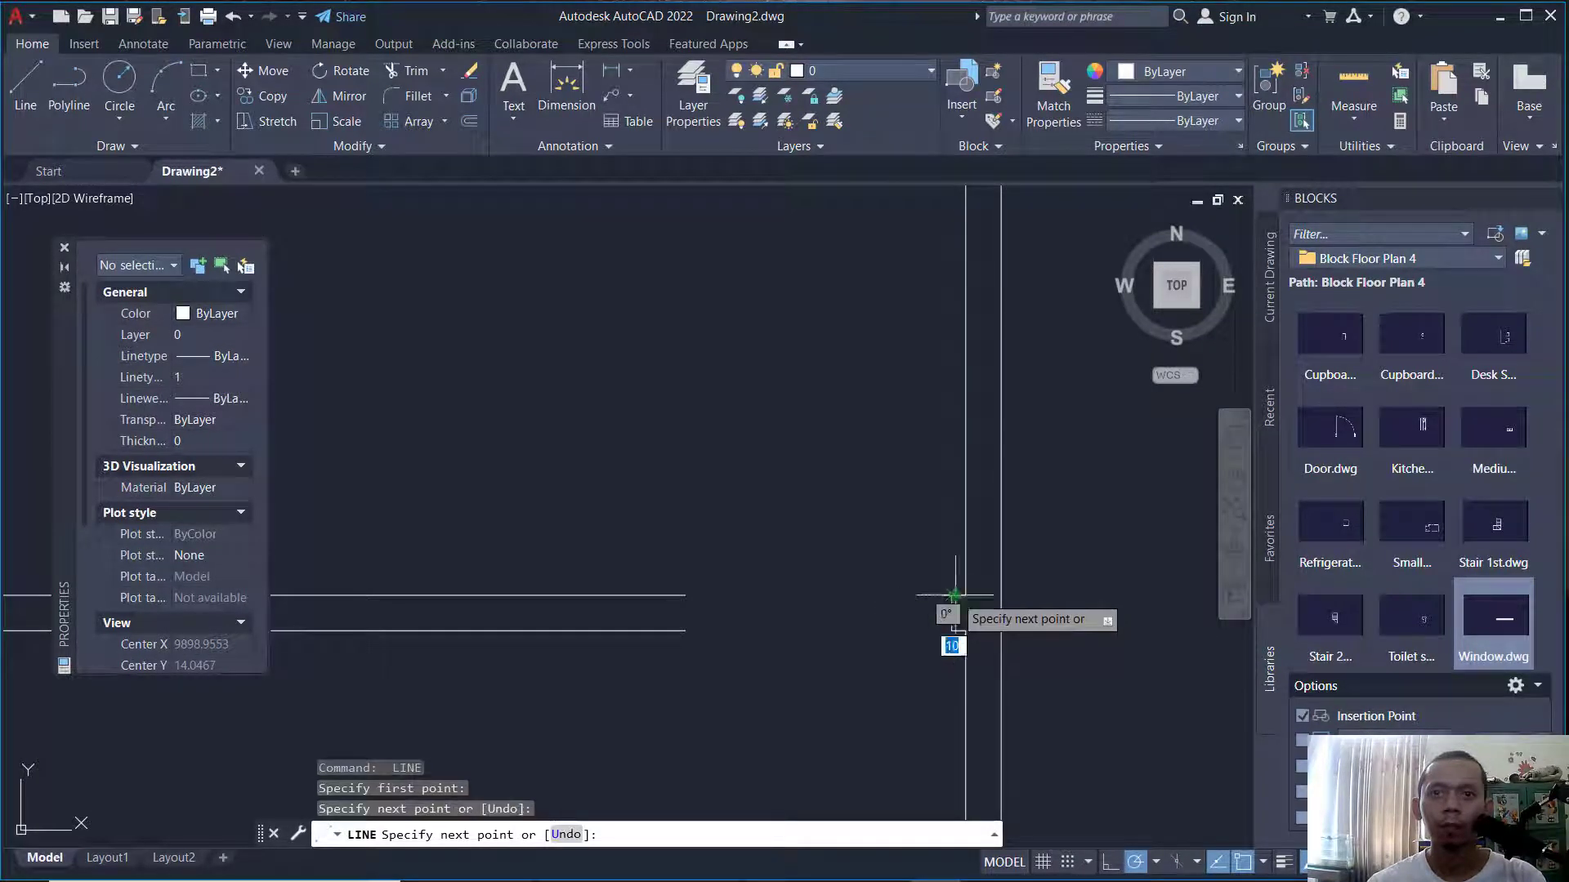
key(Return)
key(Return)
click(686, 630)
click(686, 596)
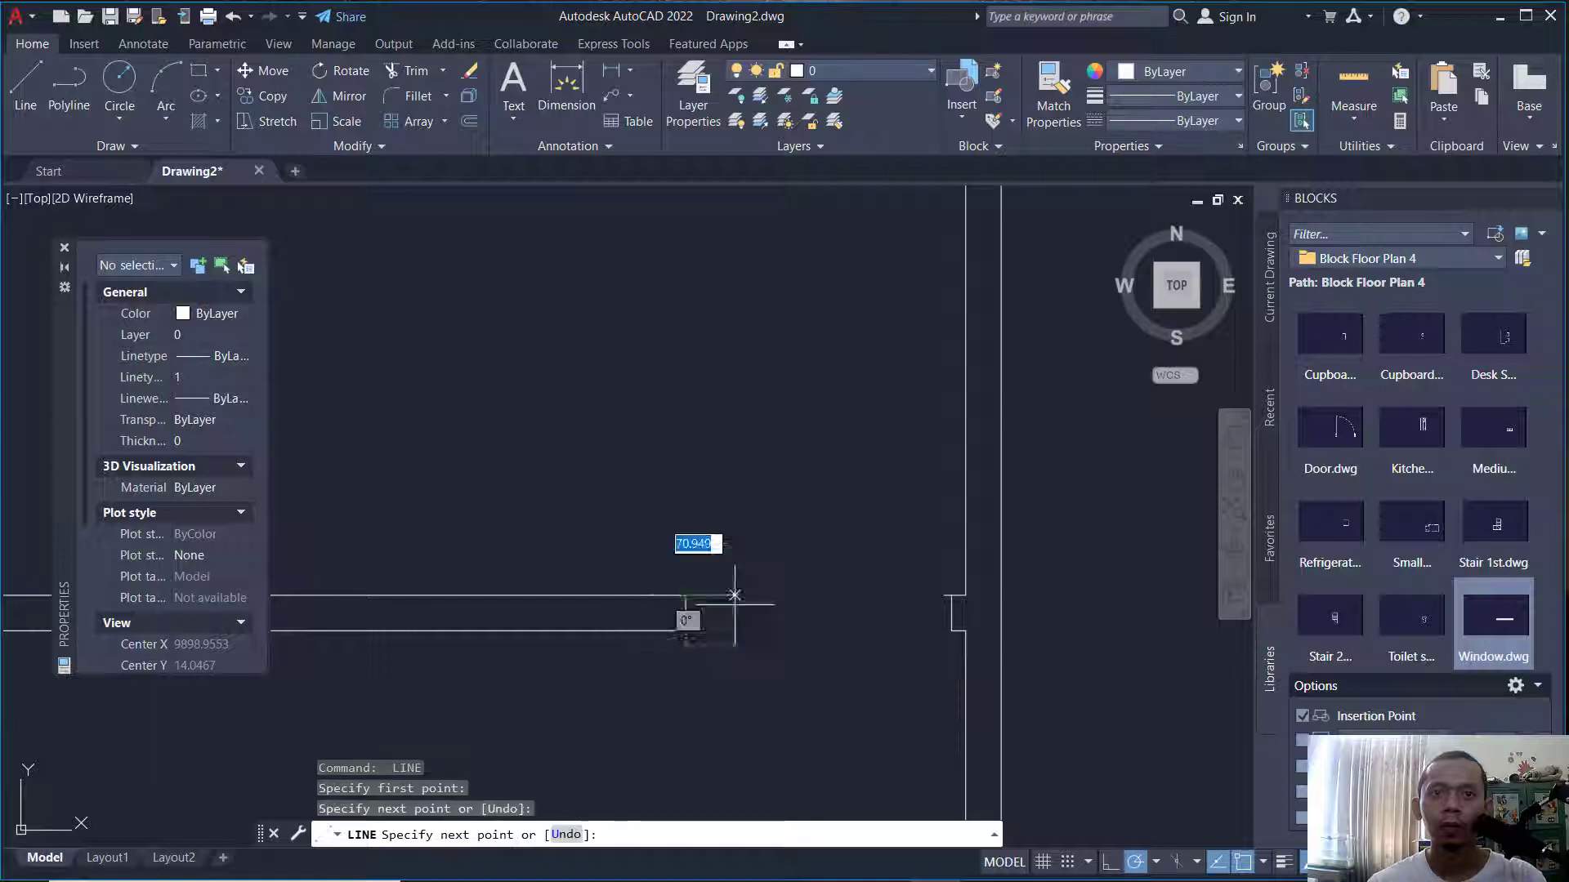
key(Return)
Trim the wall line stubs overhanging the closing lines at the second plan's interior door opening and the first plan's toilet door opening.
scroll(943, 613, up, 4)
key(Return)
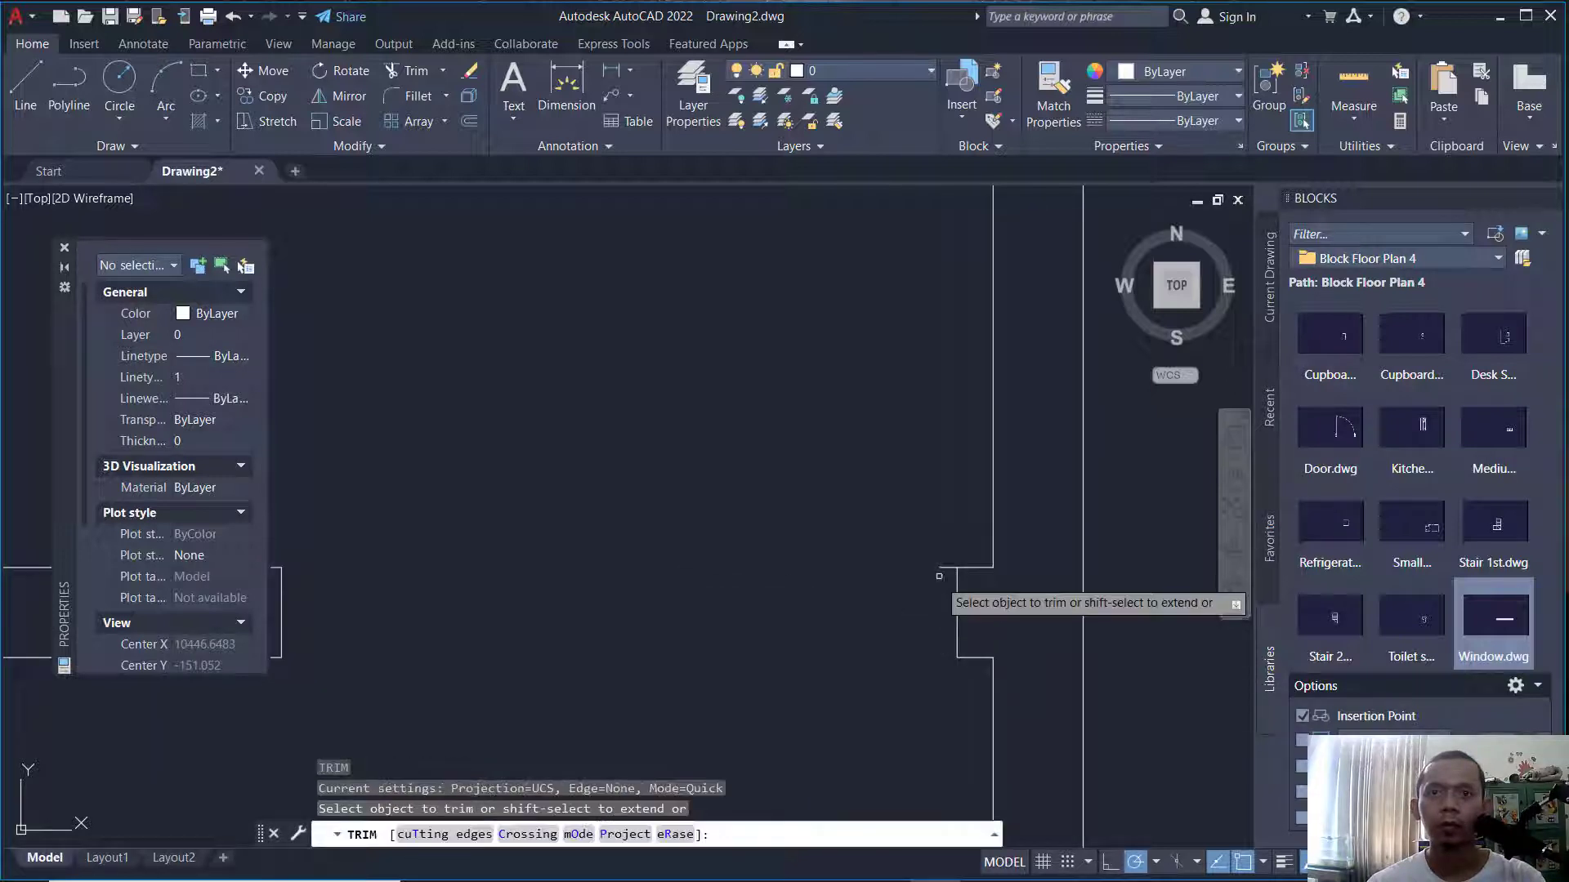
scroll(948, 572, down, 5)
scroll(557, 464, up, 8)
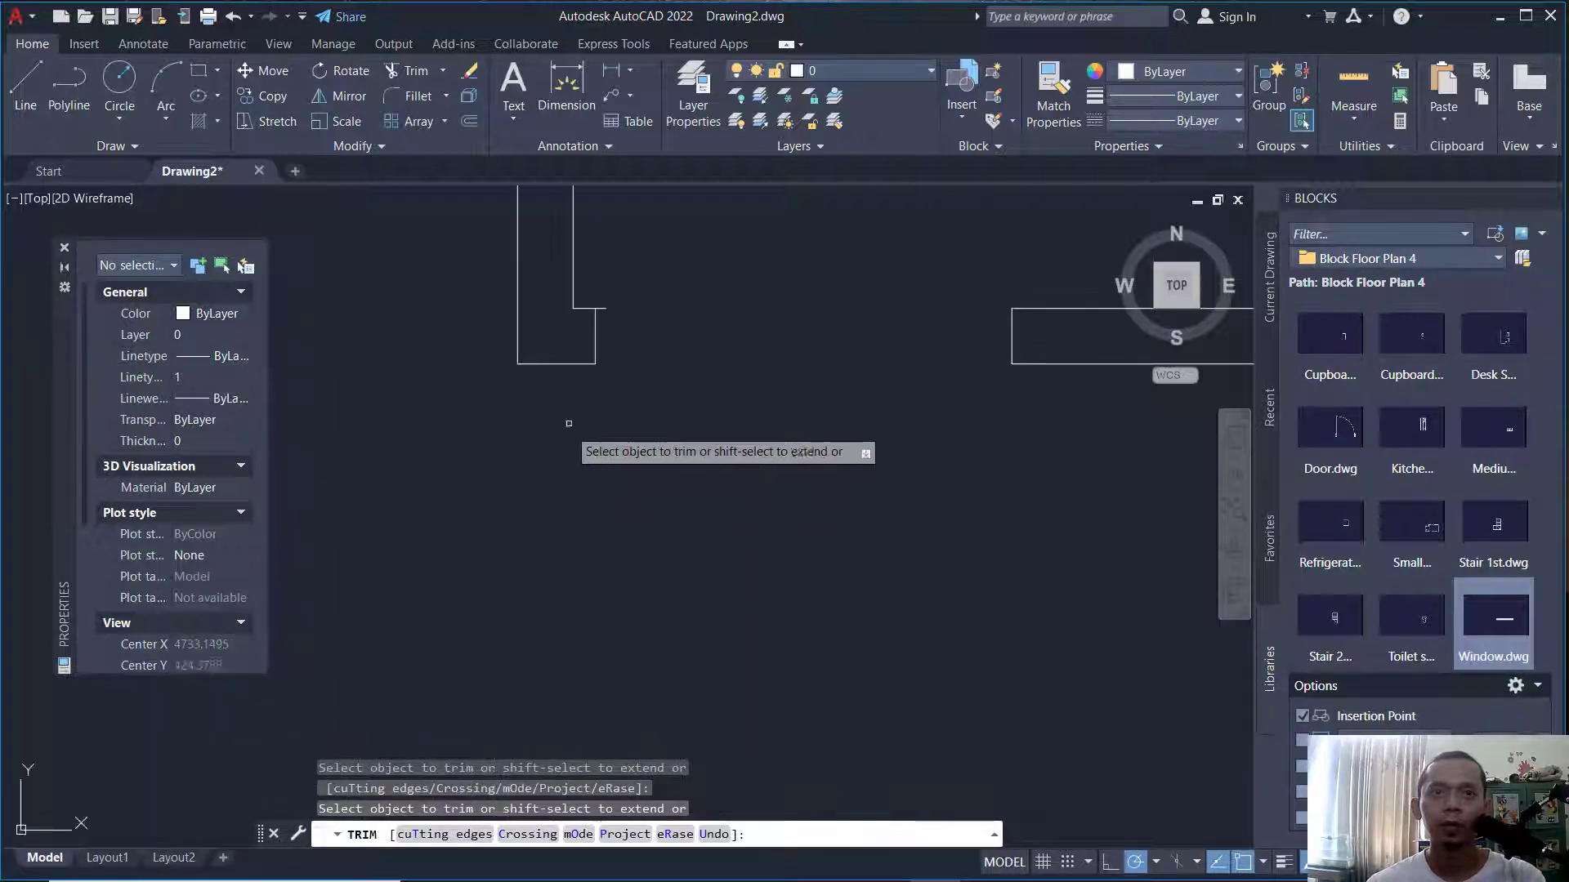
click(599, 312)
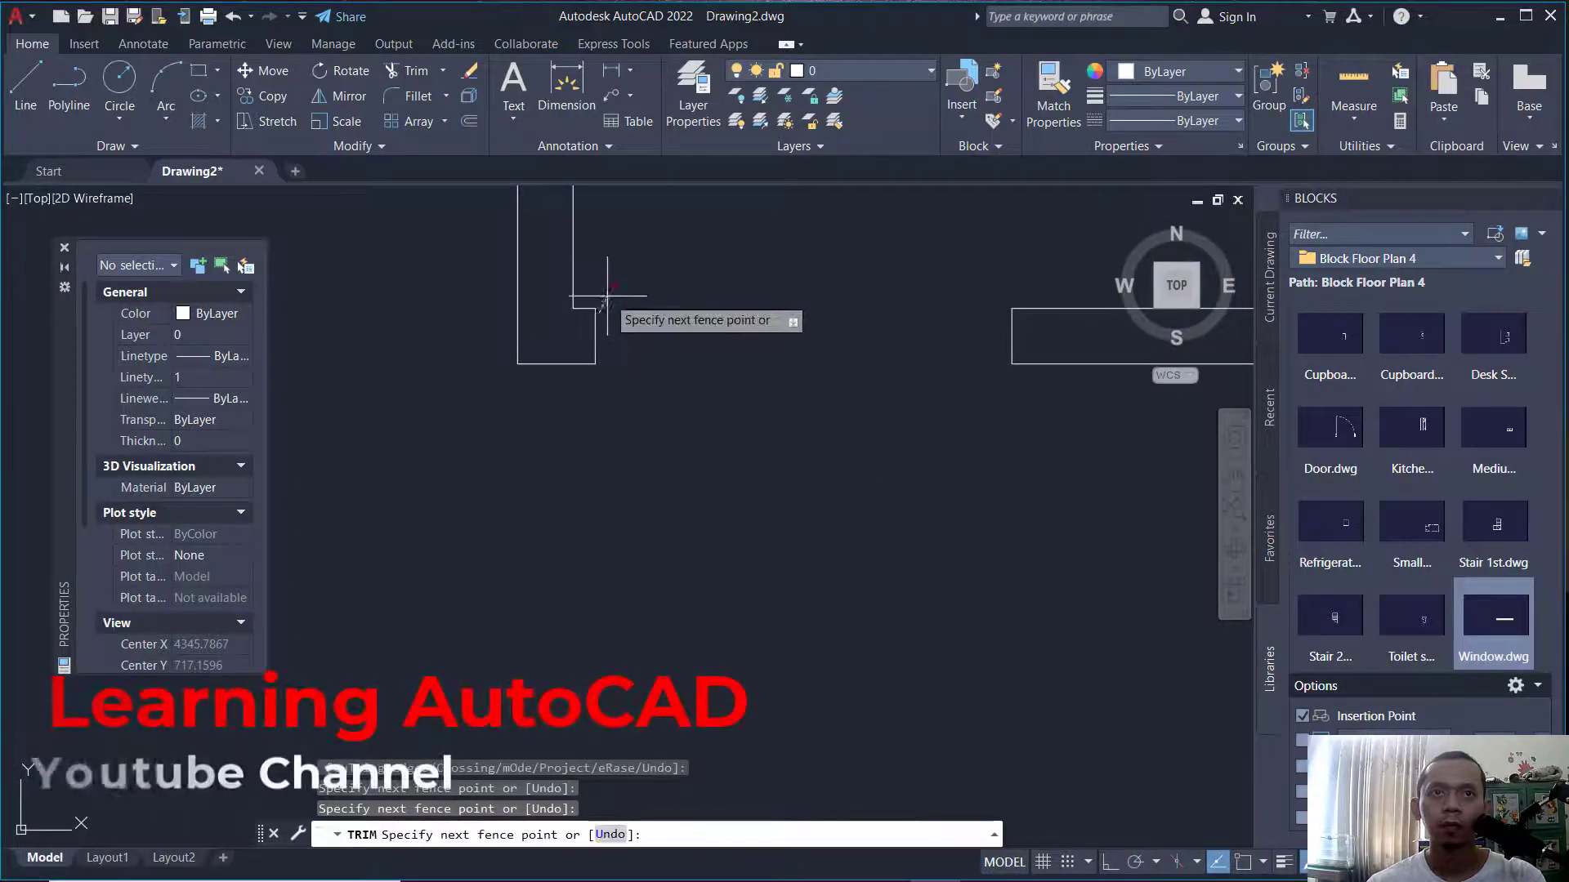
click(606, 294)
Trim the inner wall line stub that projects past the closing line at the first plan's entrance opening.
scroll(665, 332, down, 4)
middle_drag(663, 641, 883, 386)
middle_drag(657, 645, 783, 445)
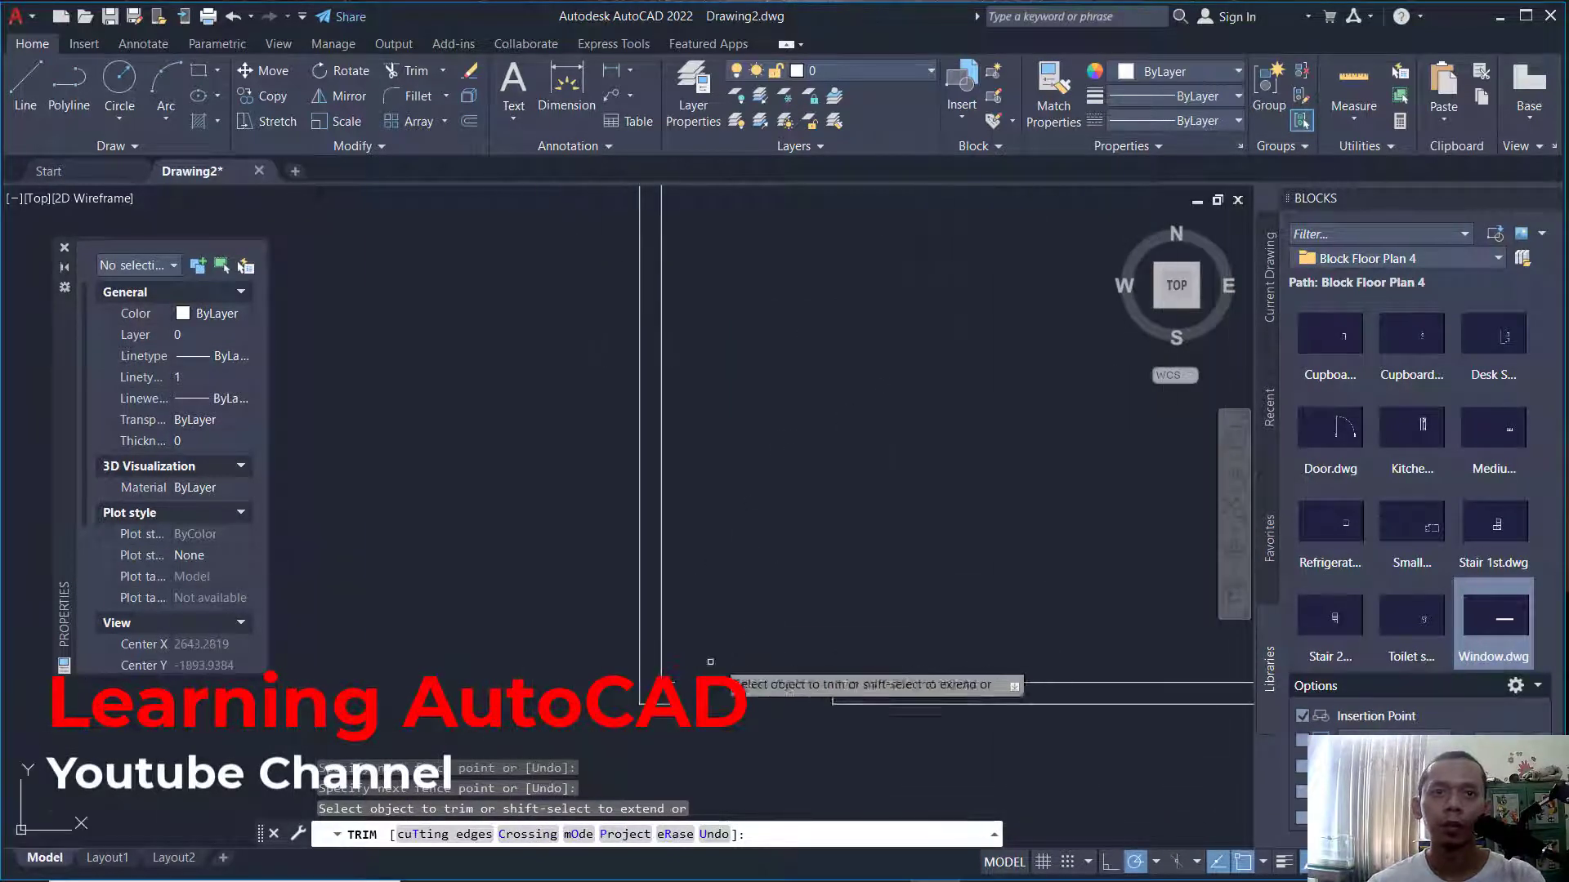
scroll(689, 666, up, 5)
drag(634, 671, 637, 660)
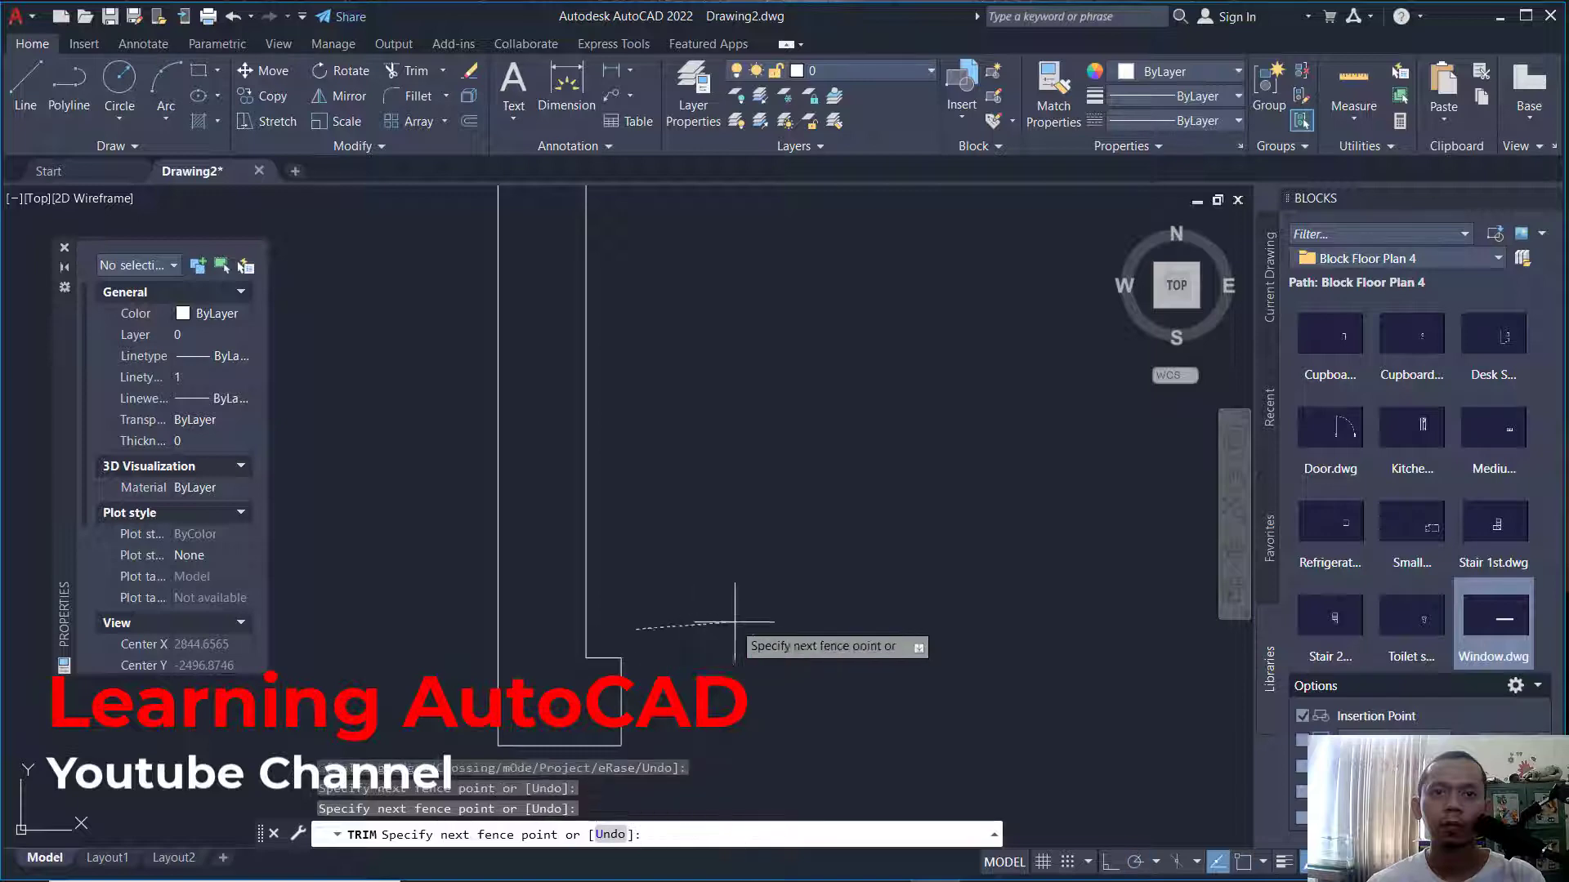
key(Return)
key(Escape)
Assign all wall lines of both floor plans to the wALL layer.
scroll(841, 613, down, 6)
middle_drag(899, 559, 711, 627)
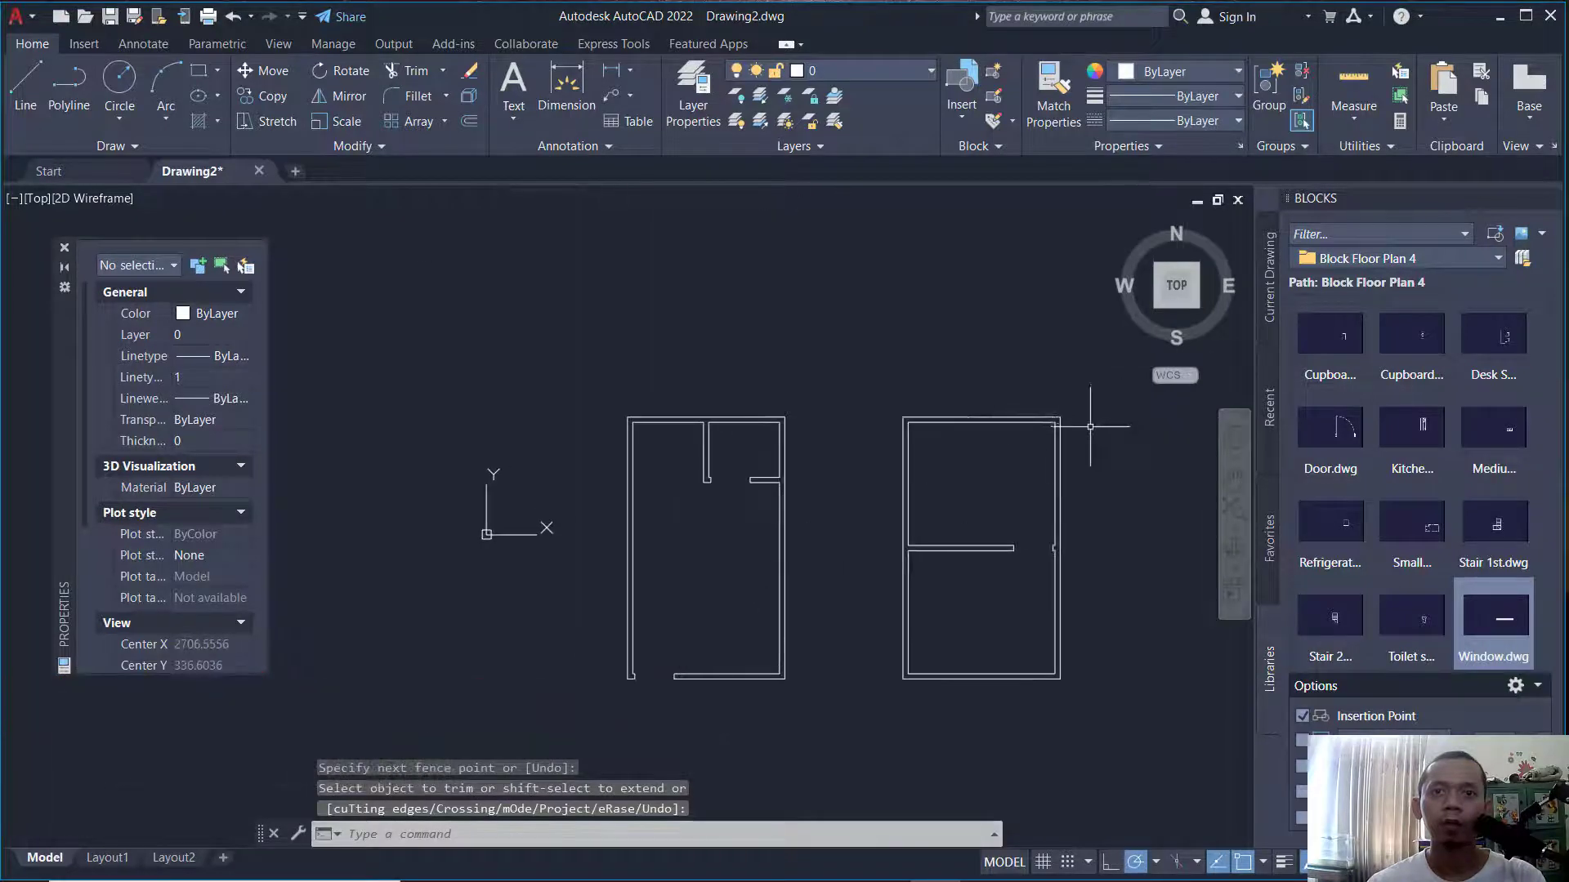
click(584, 718)
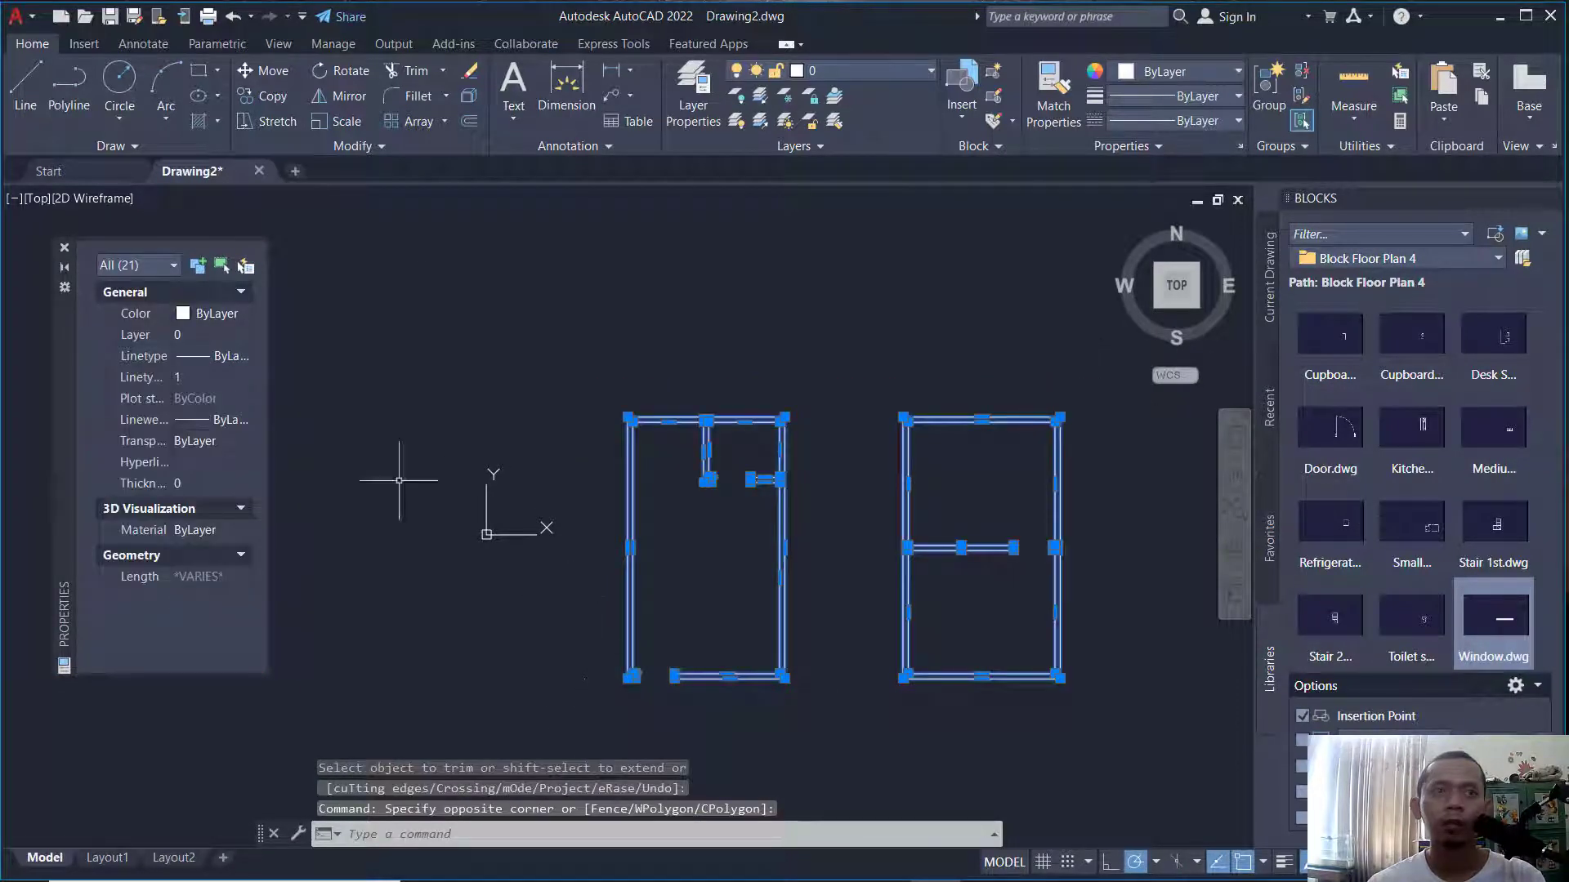
click(204, 337)
click(206, 389)
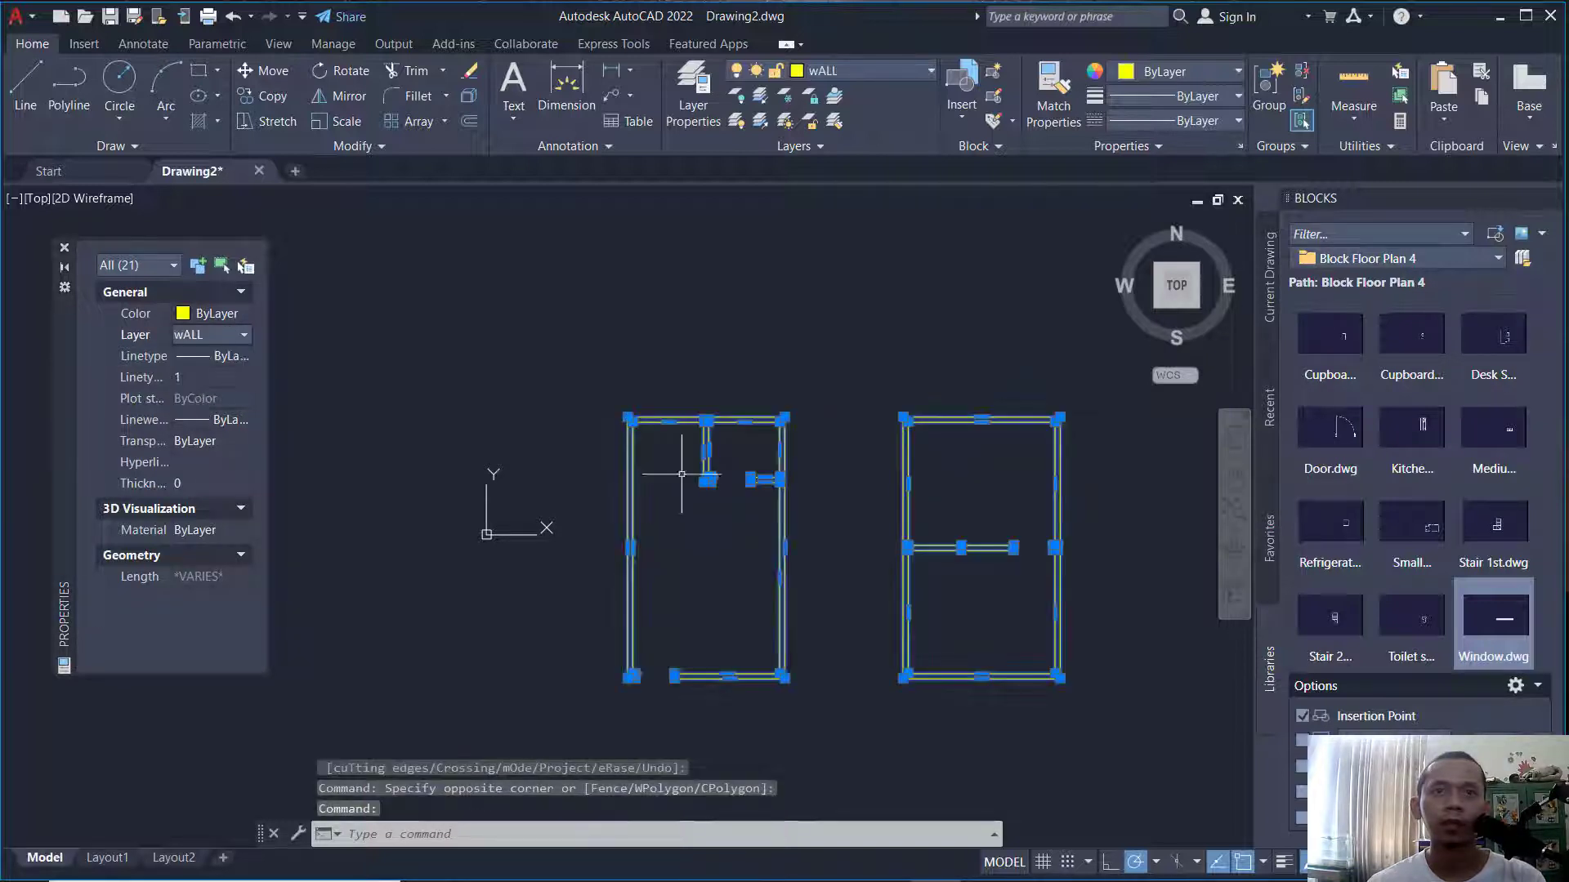
key(Escape)
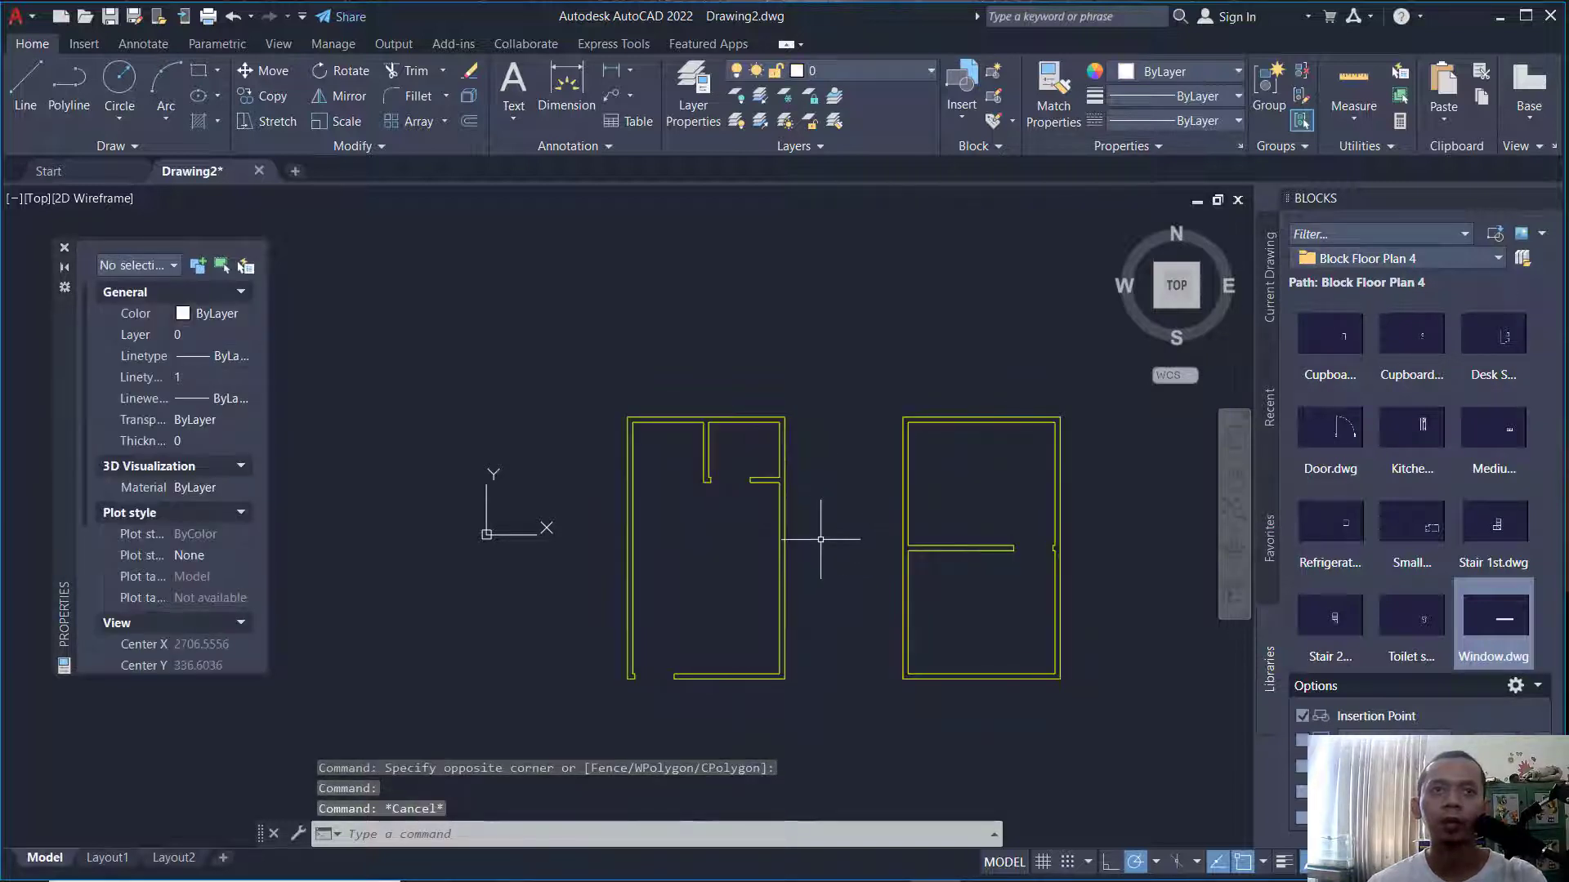
Turn the BLOCK layer back on to show the furniture, doors and windows with the walls.
click(930, 72)
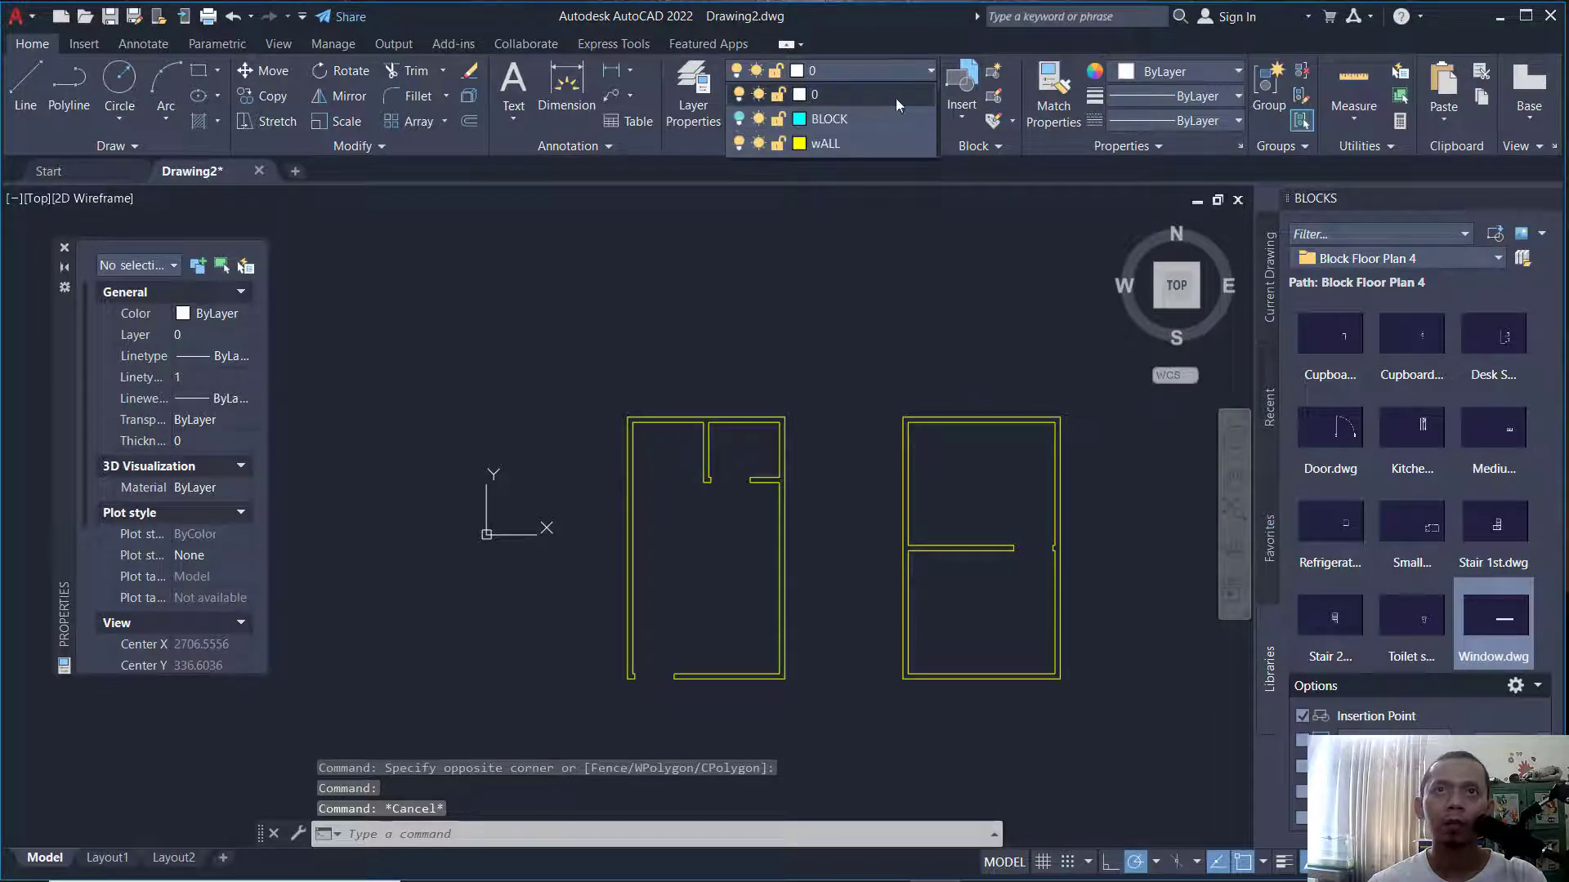
click(740, 119)
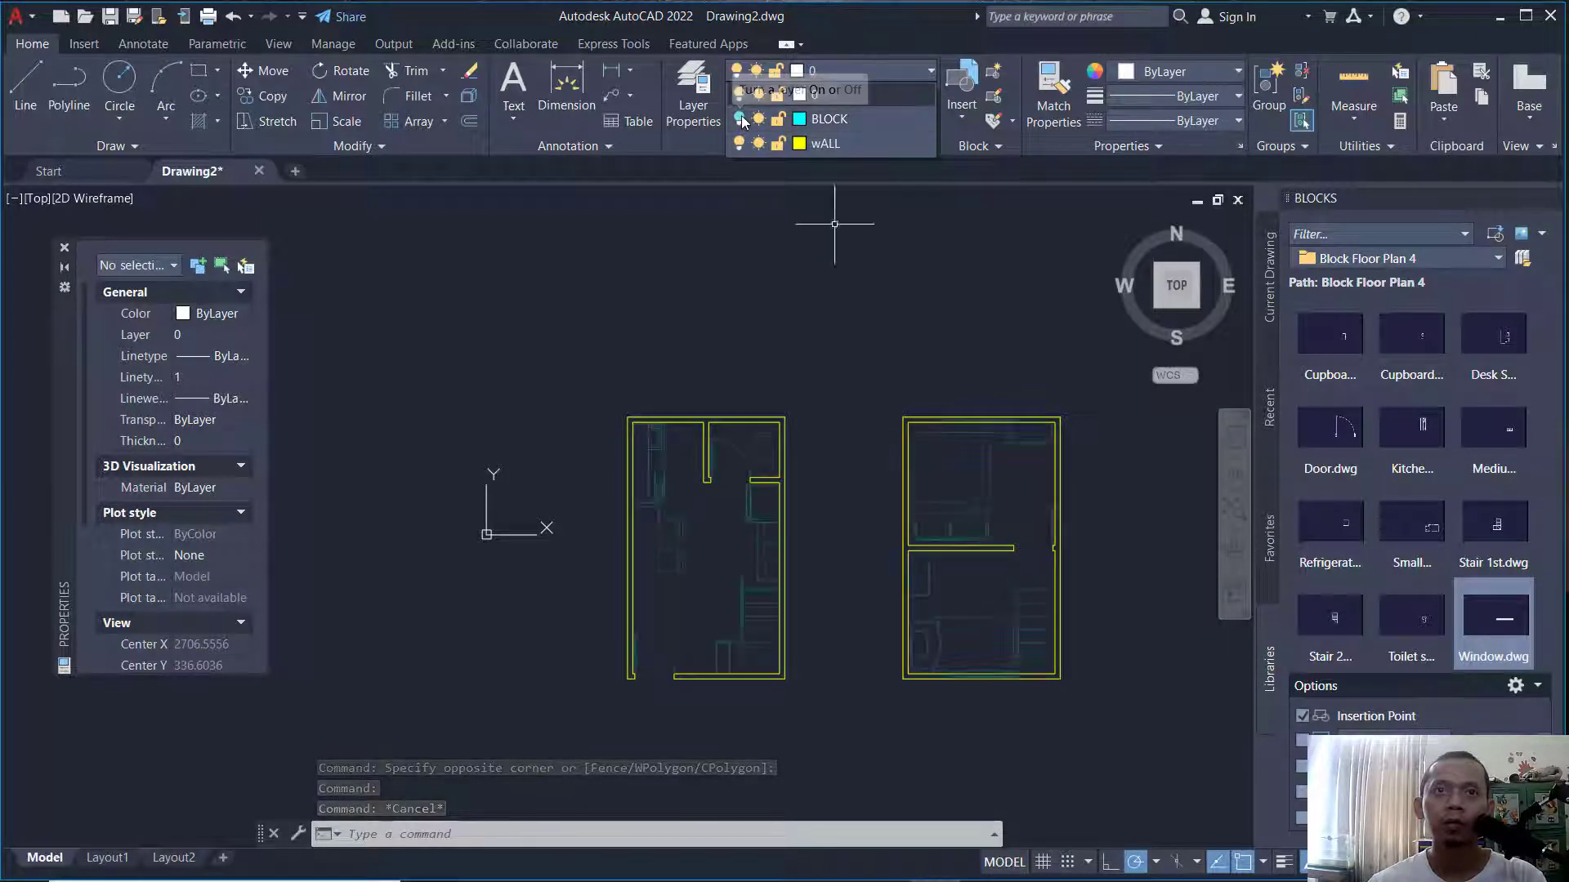
click(968, 554)
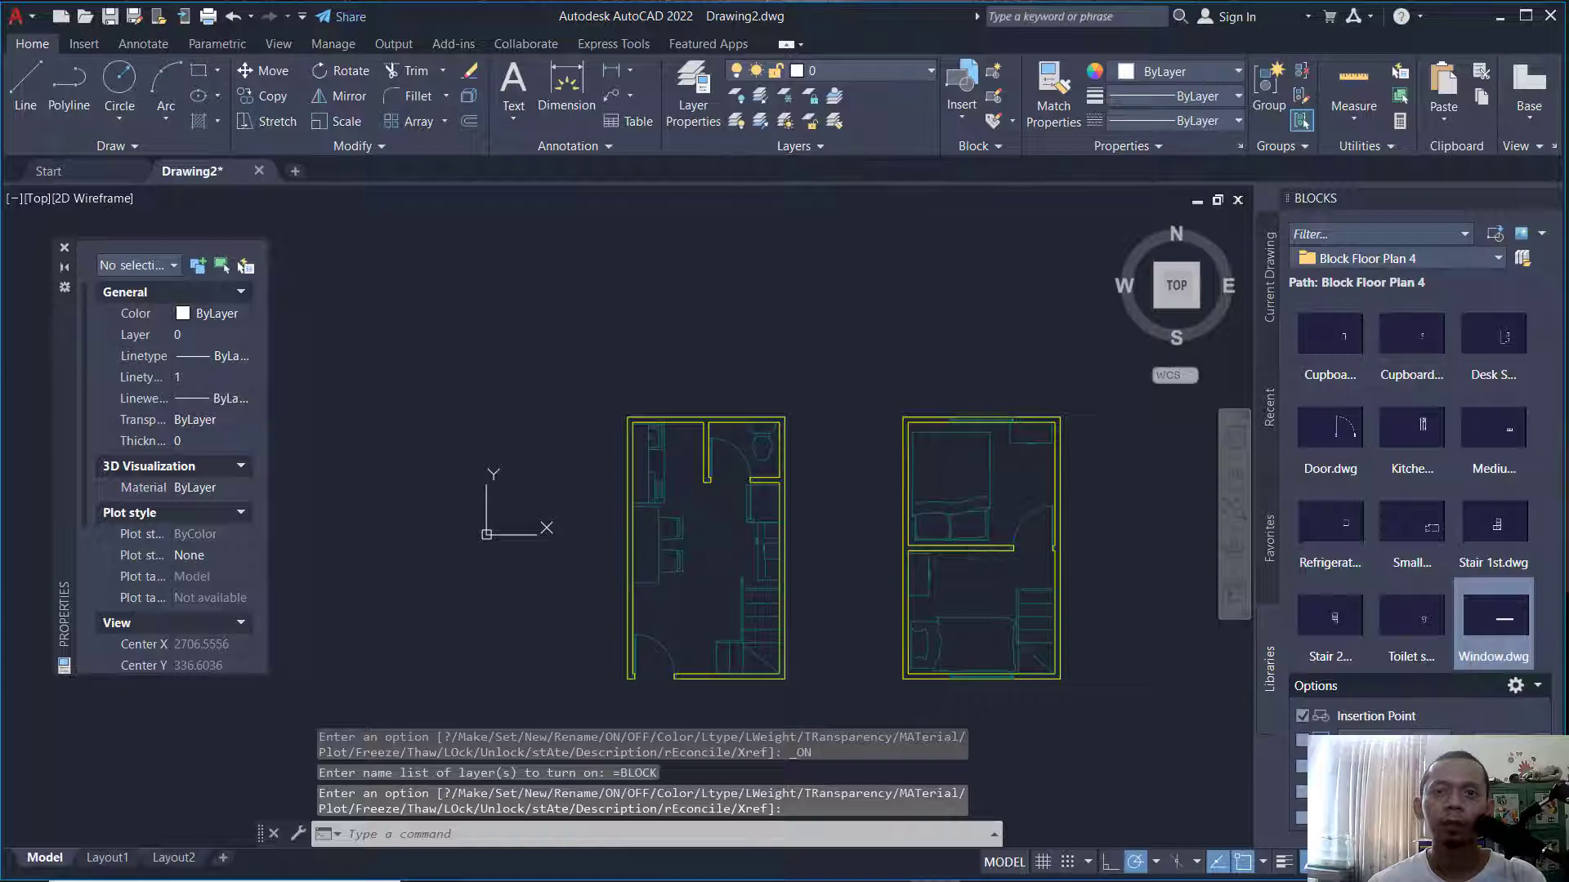
Add a multiline text reading LIVINGROOM in the empty area beside the first plan's kitchen wall.
scroll(770, 560, up, 2)
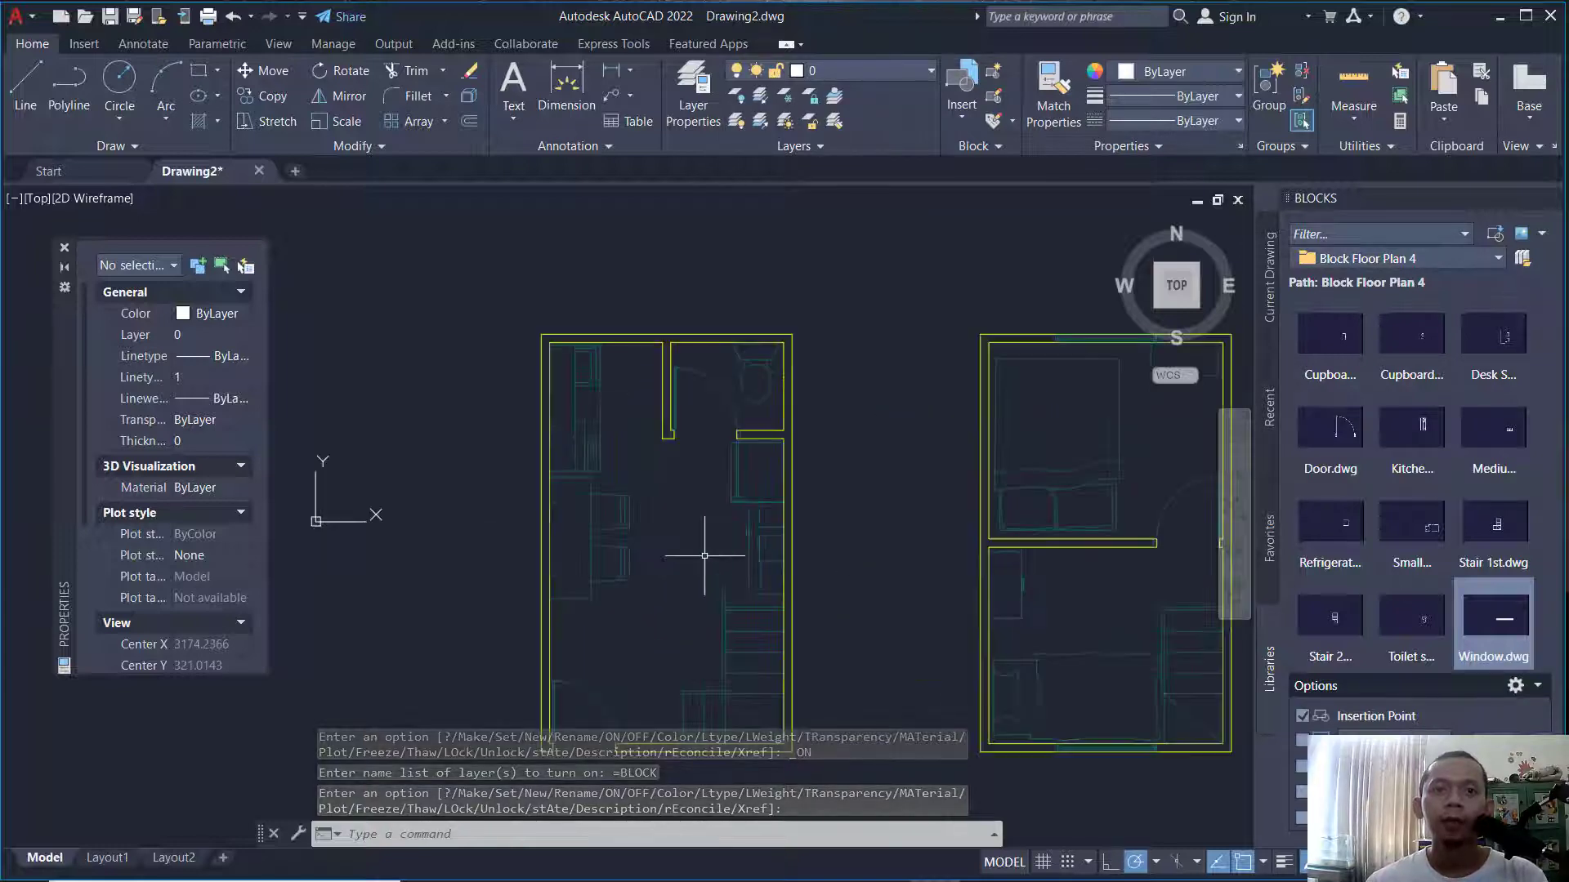
mouse_move(713, 564)
middle_down()
mouse_move(701, 537)
mouse_move(634, 523)
middle_up()
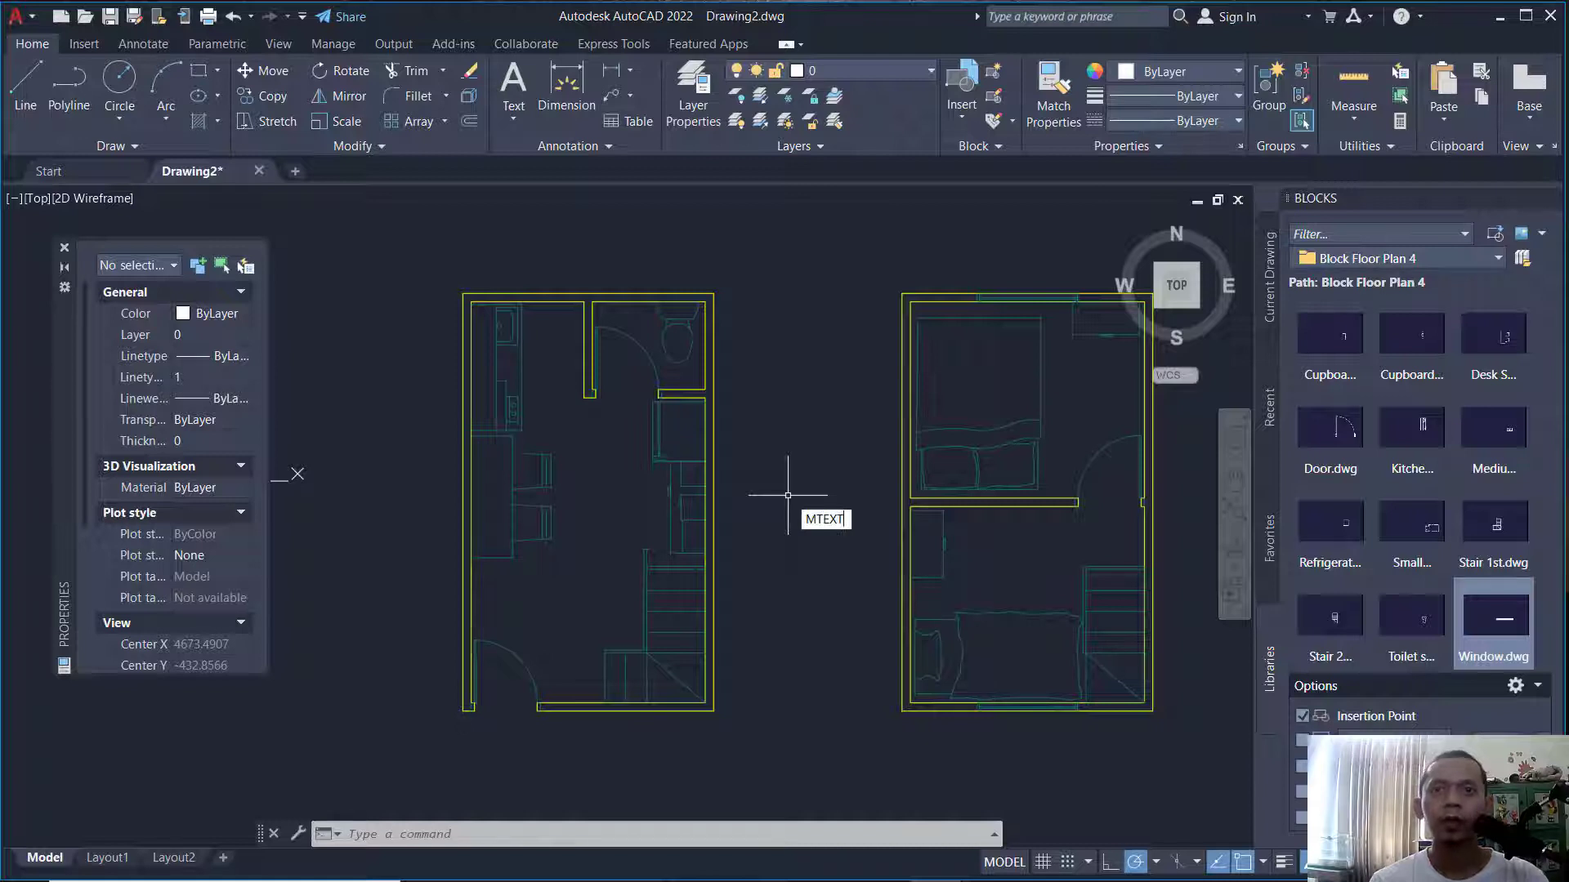
key(Return)
middle_drag(787, 495, 897, 497)
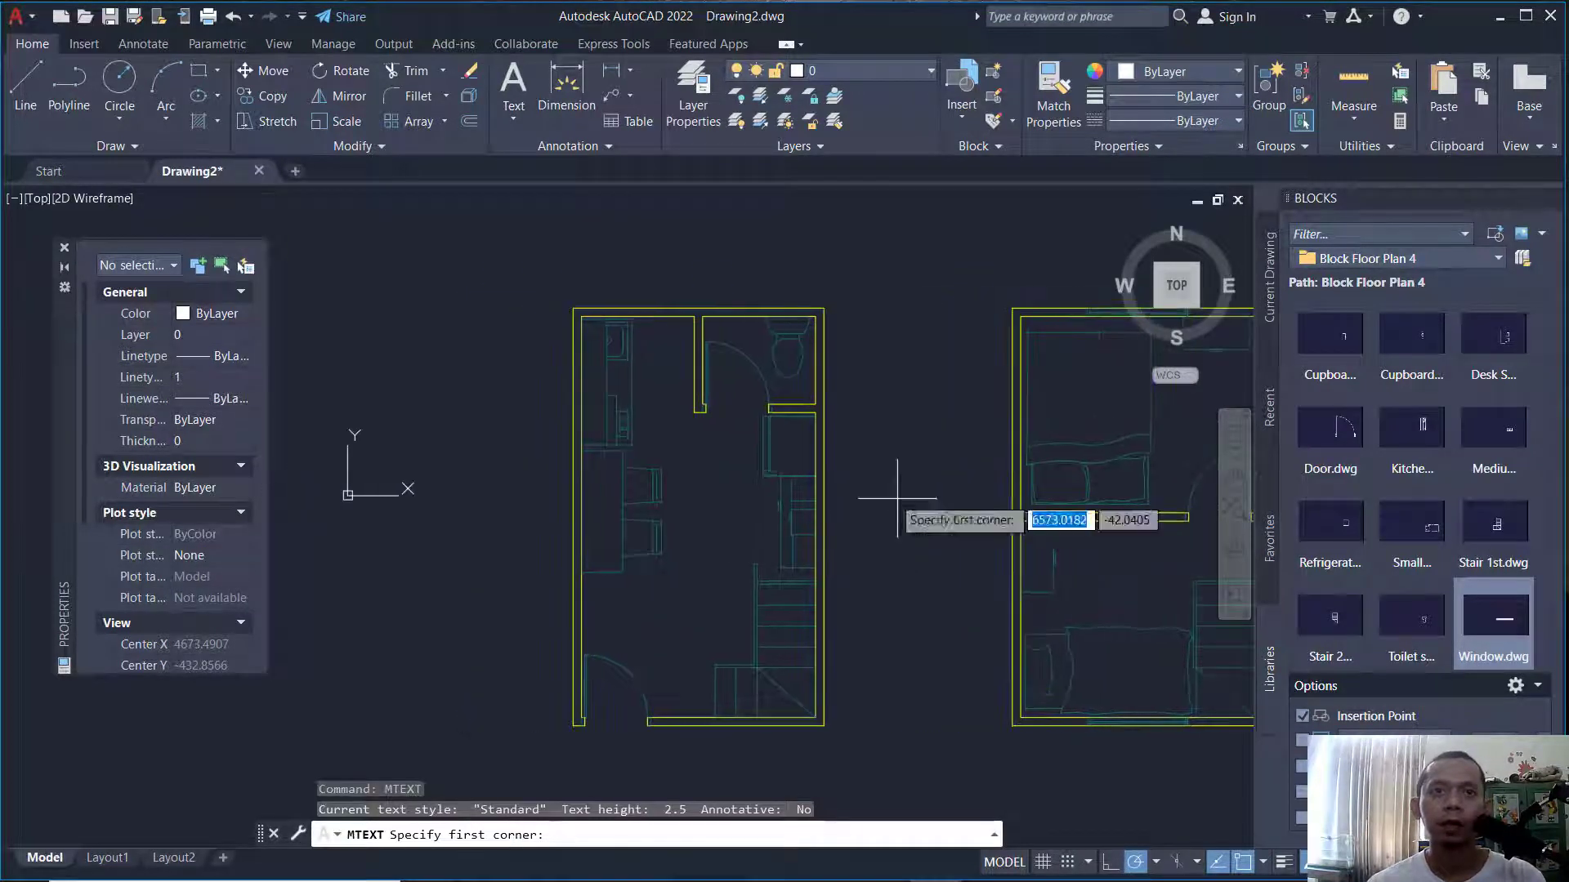
click(384, 360)
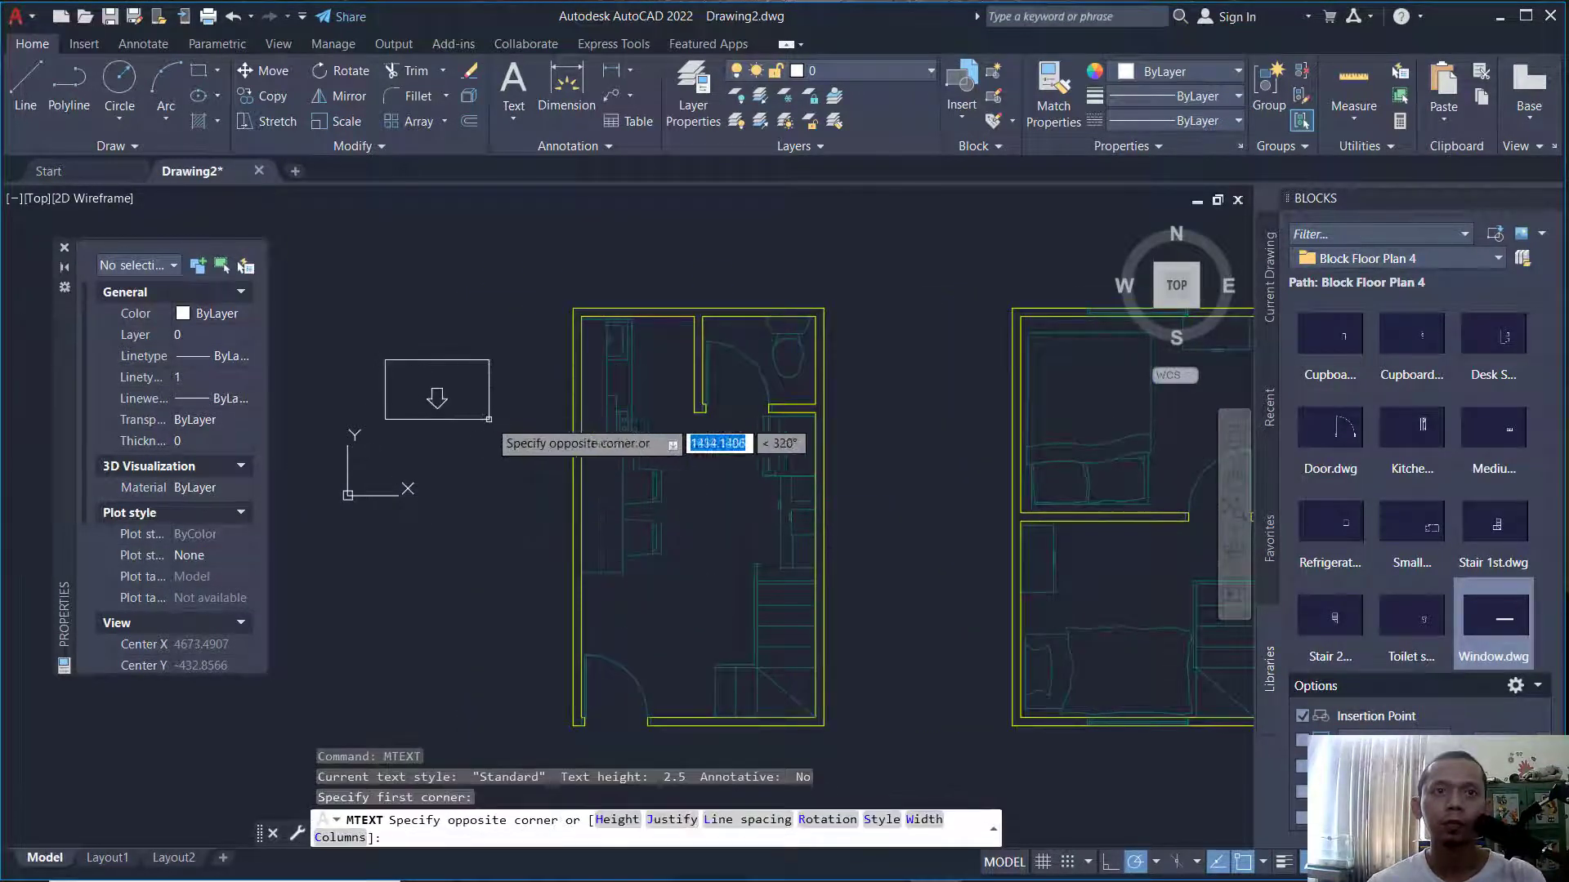
click(488, 419)
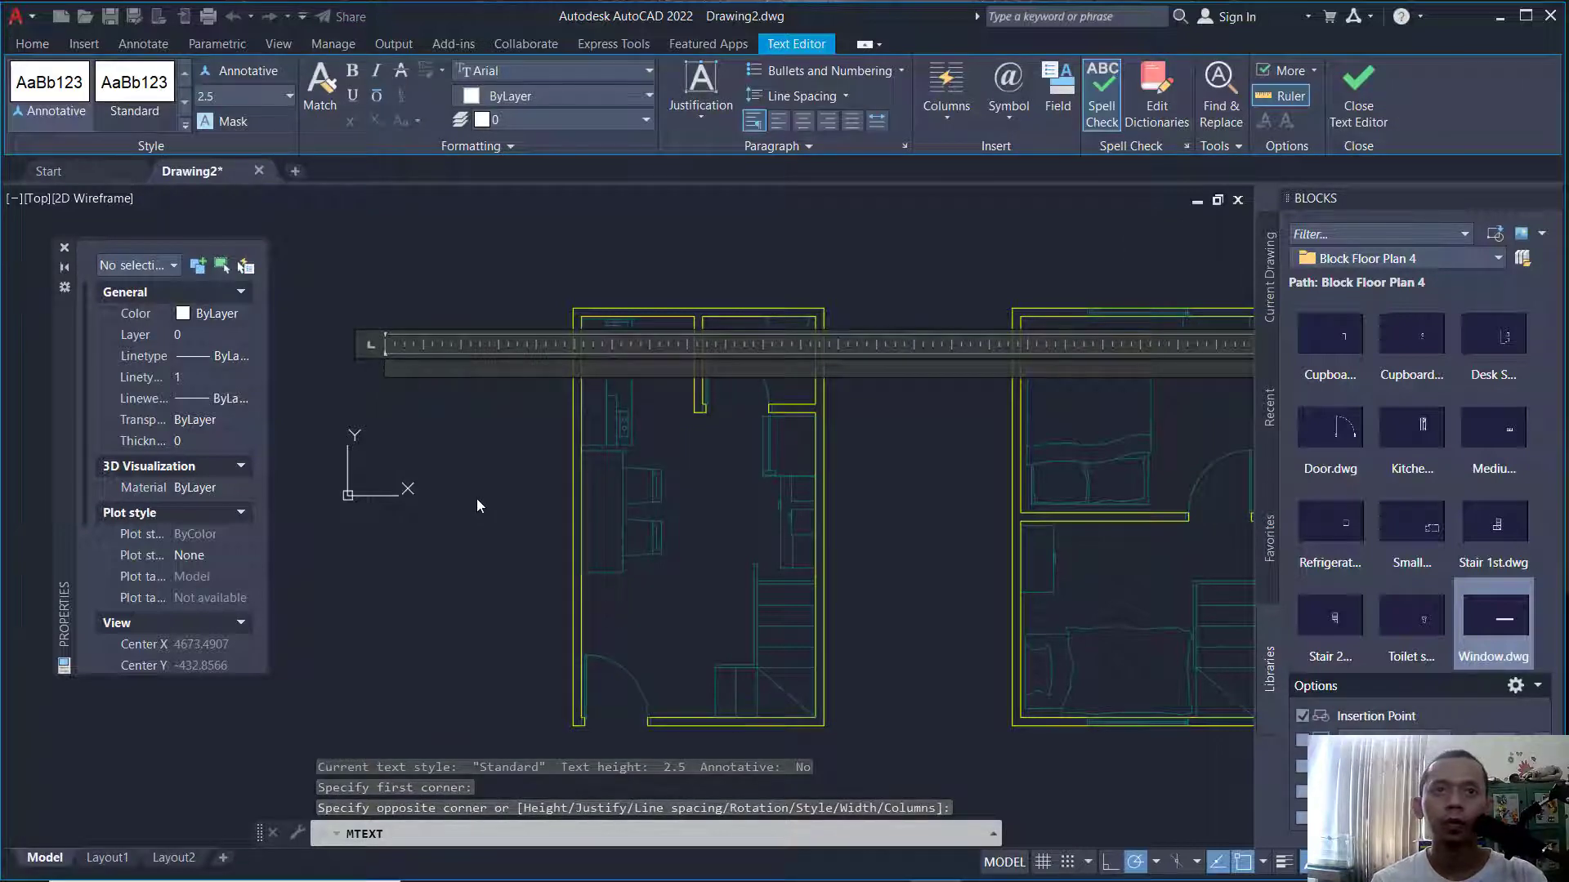
text(GROOM)
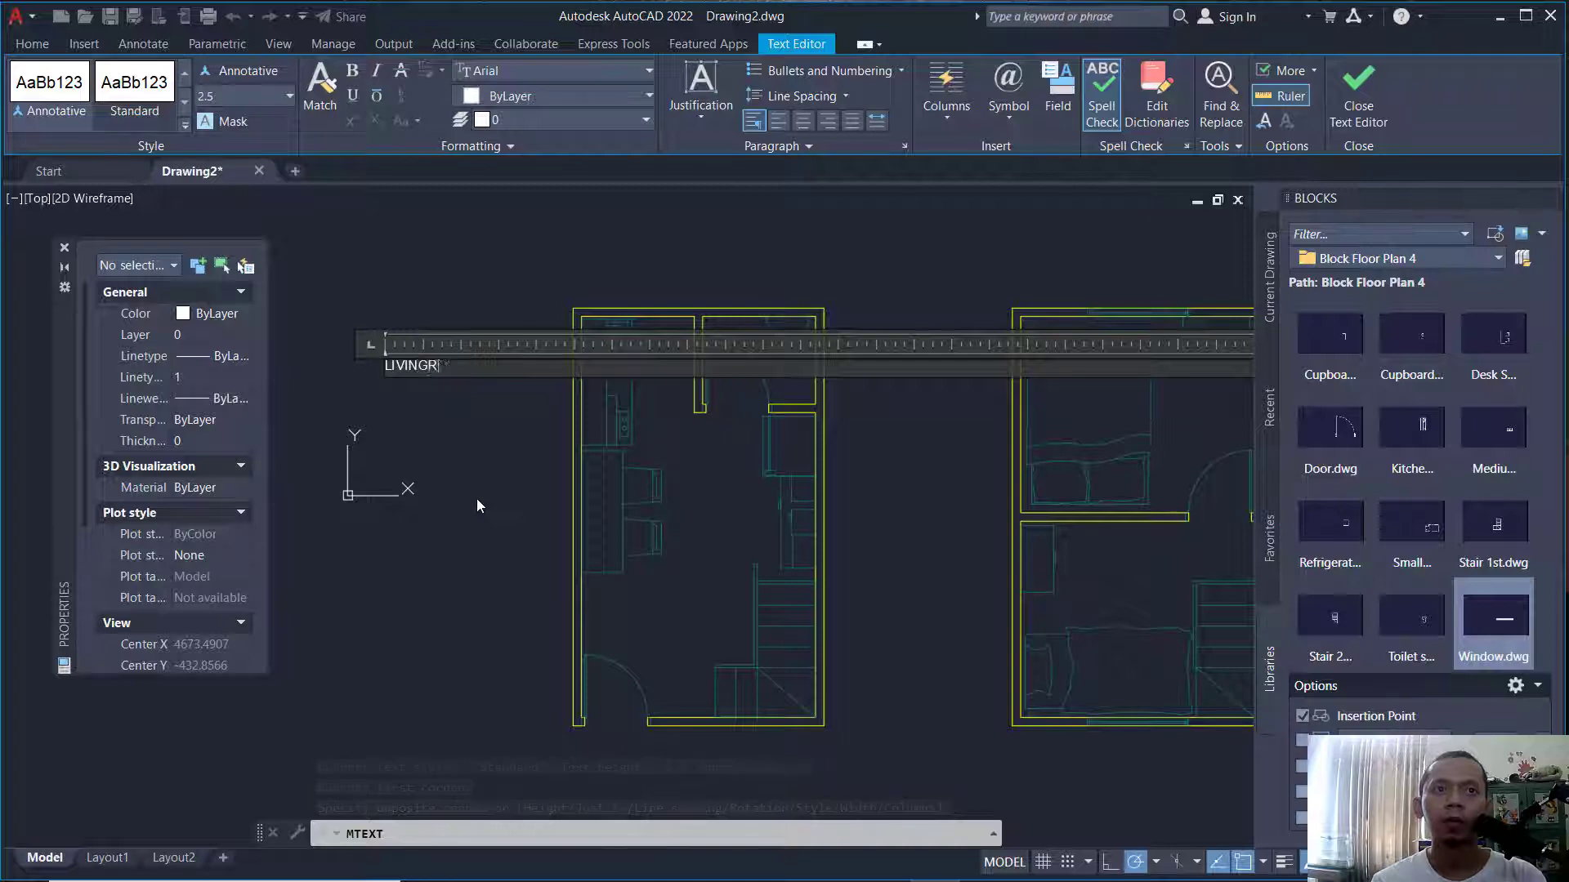
click(479, 409)
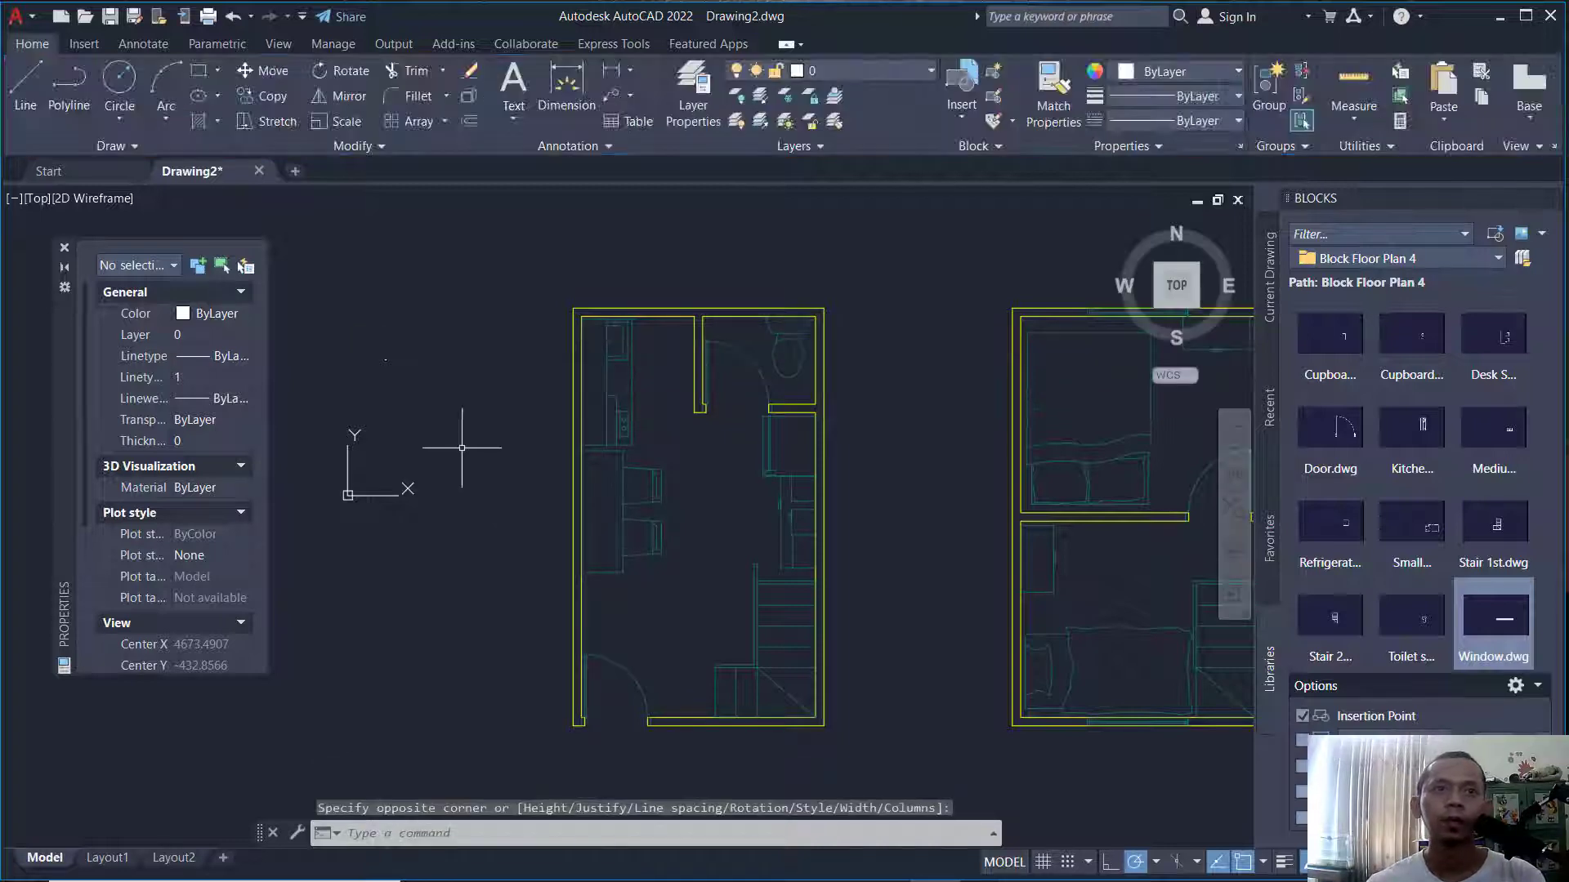
Set the LIVINGROOM text height to 150.
click(470, 319)
click(392, 396)
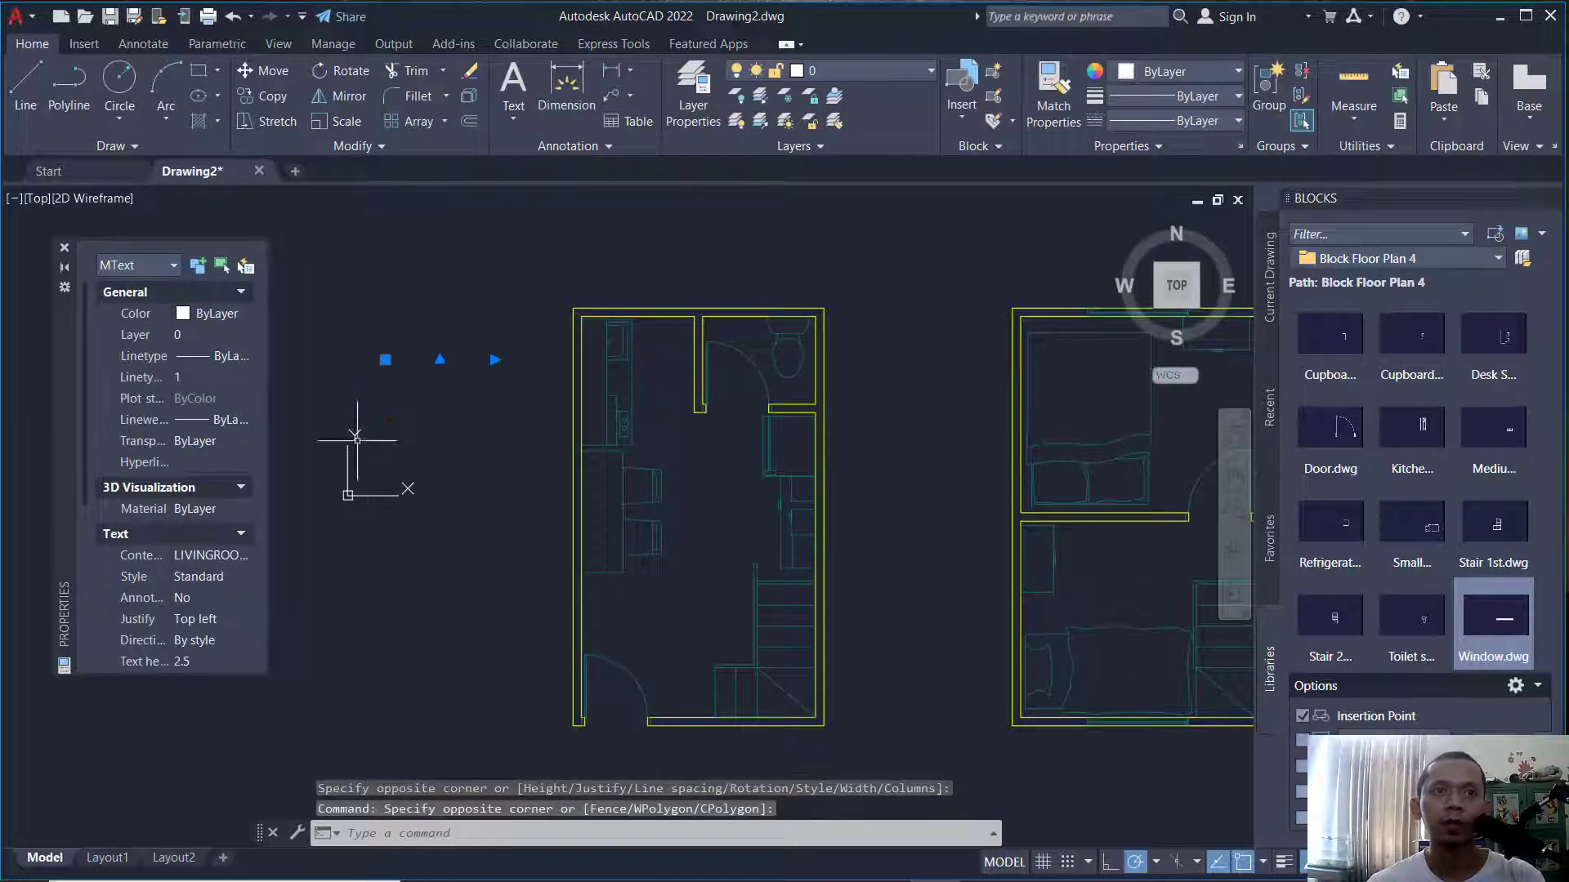
click(188, 659)
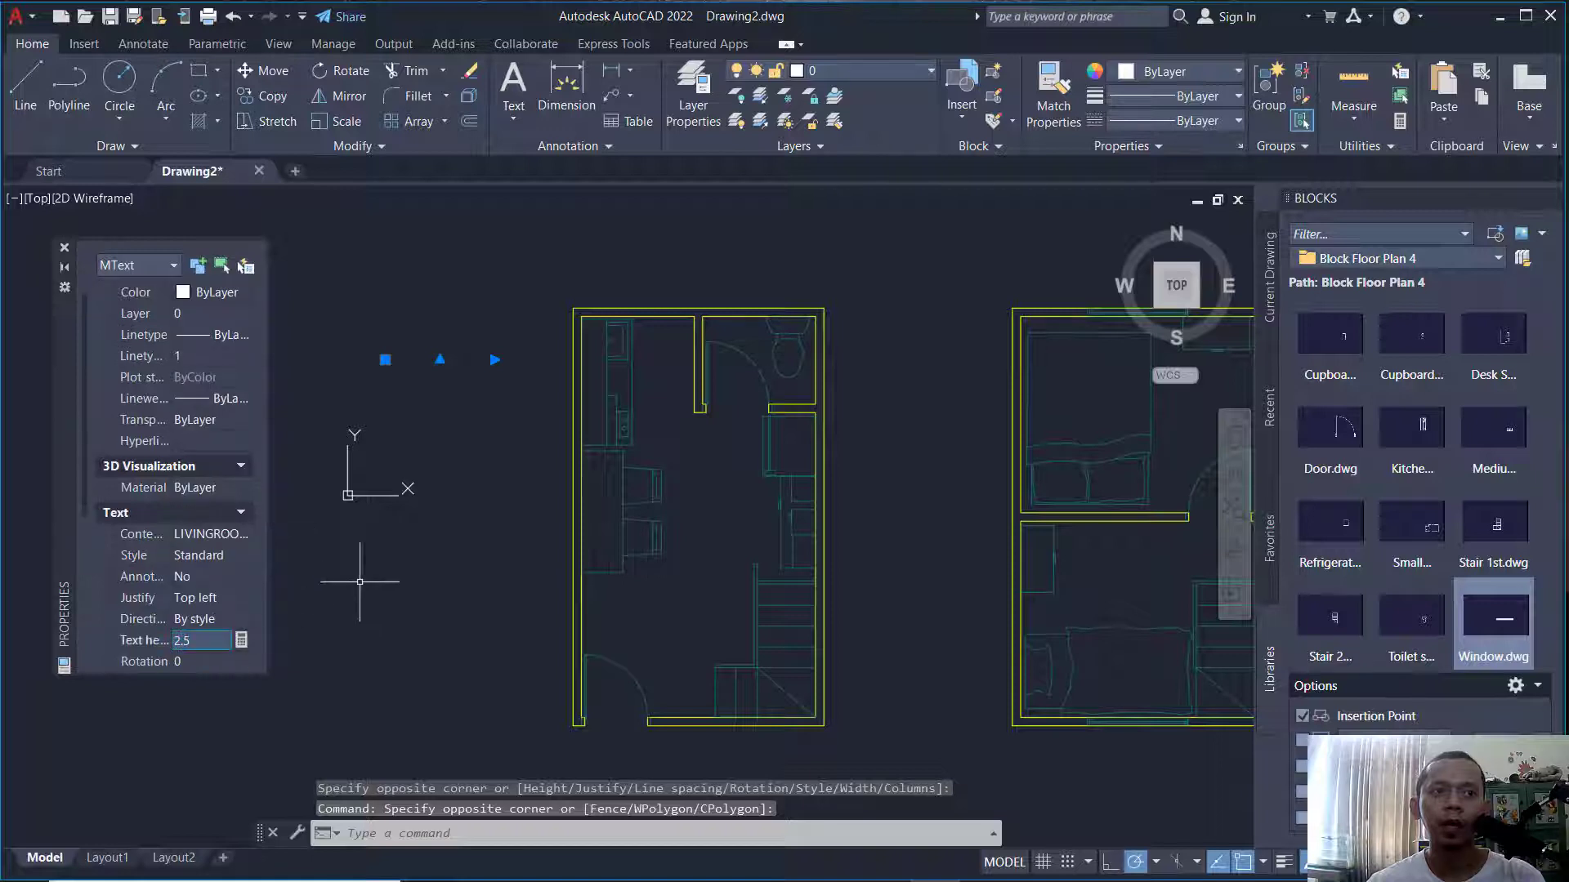
text(150)
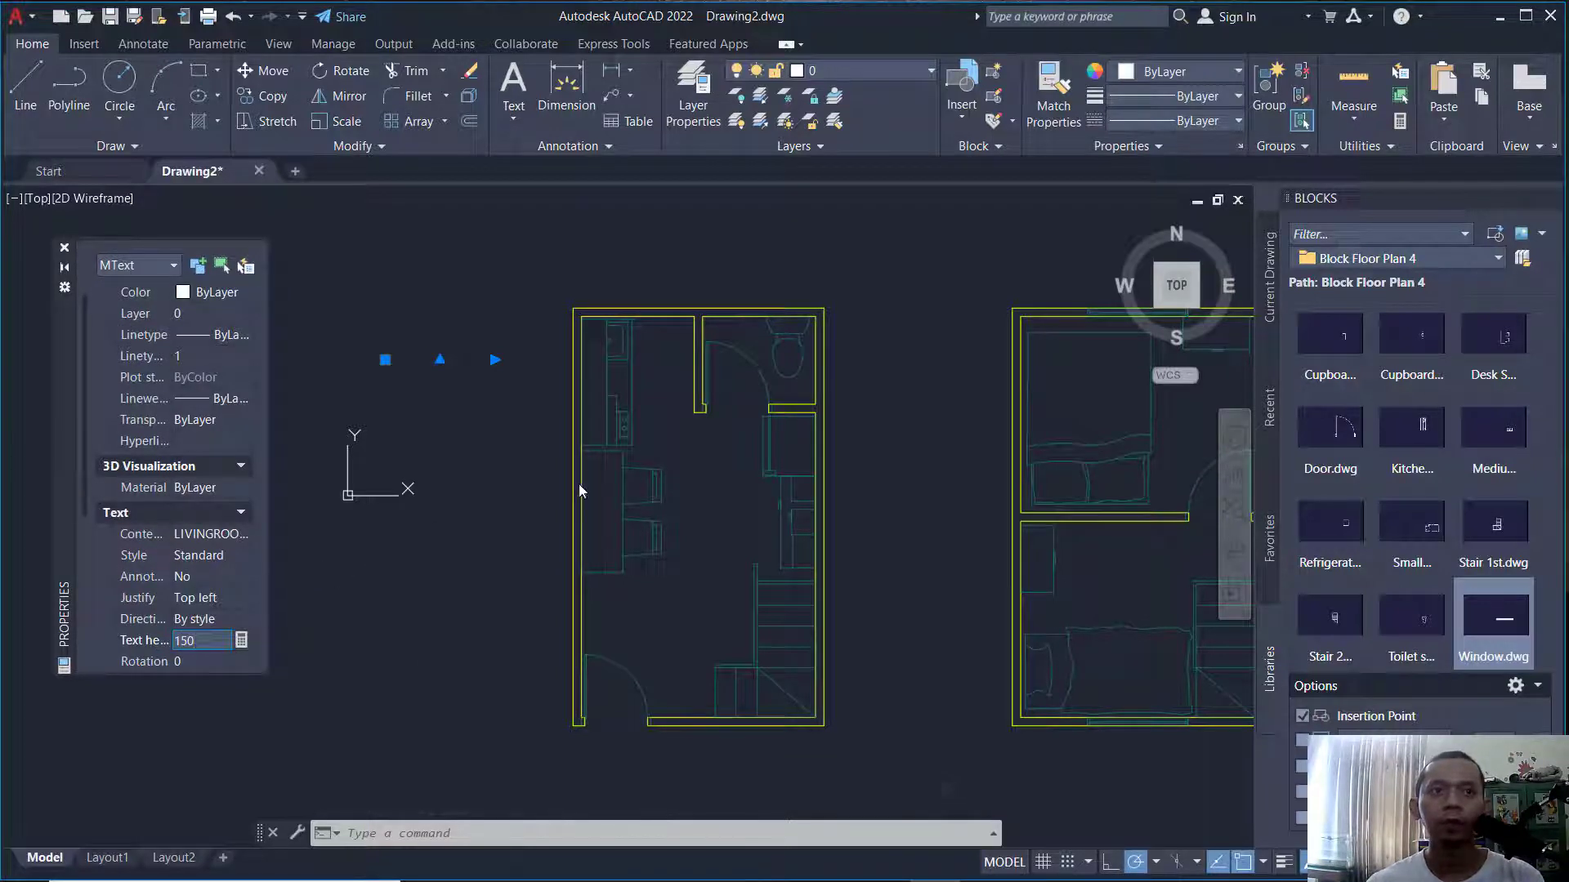
key(Return)
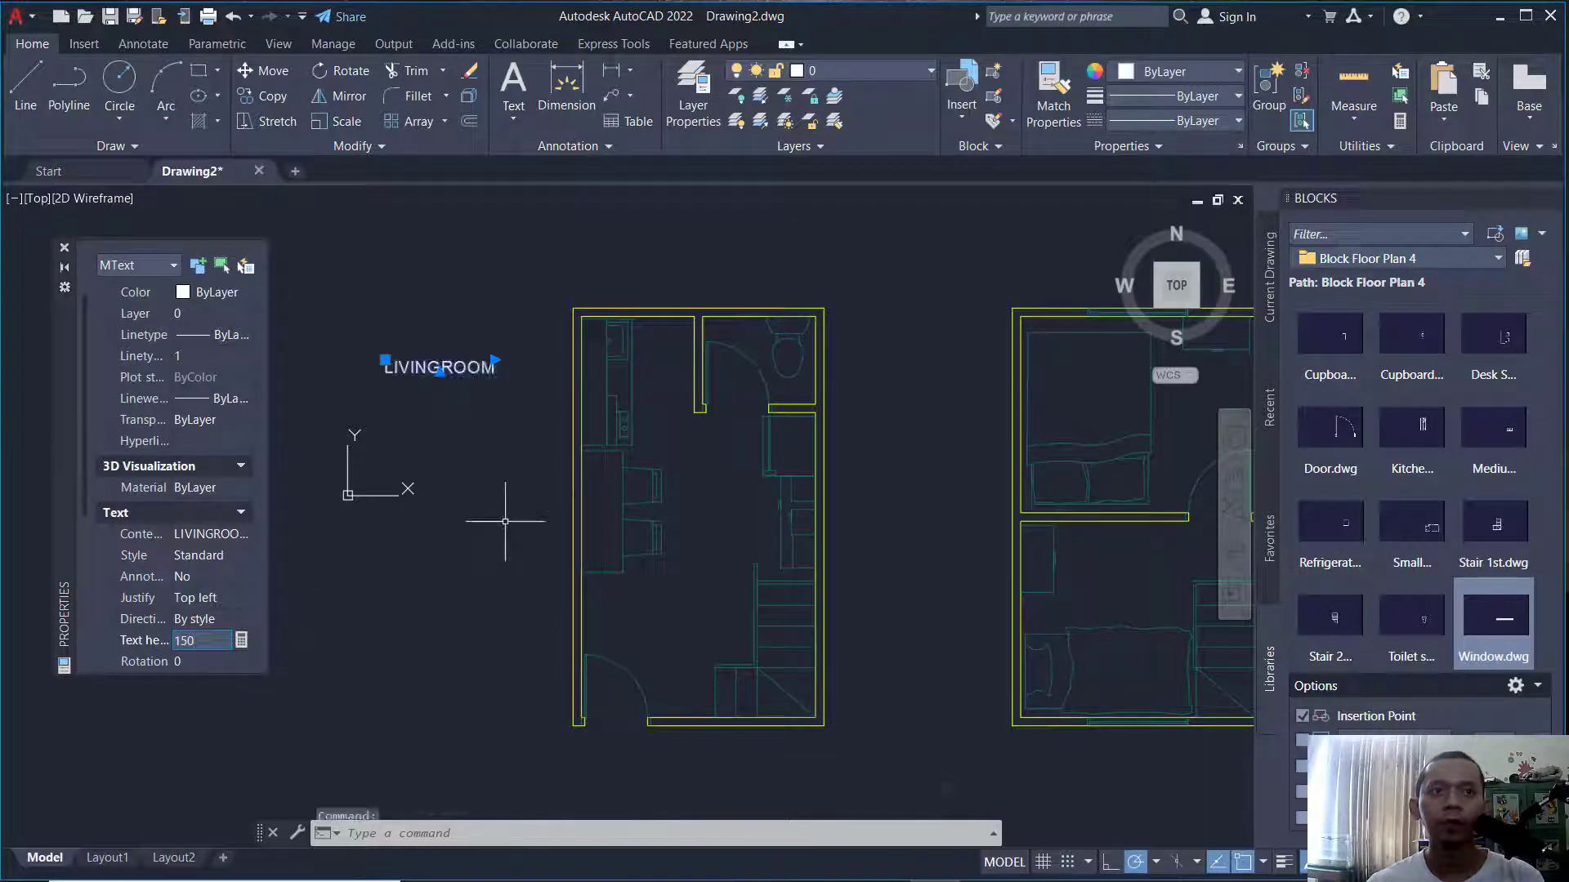
key(Escape)
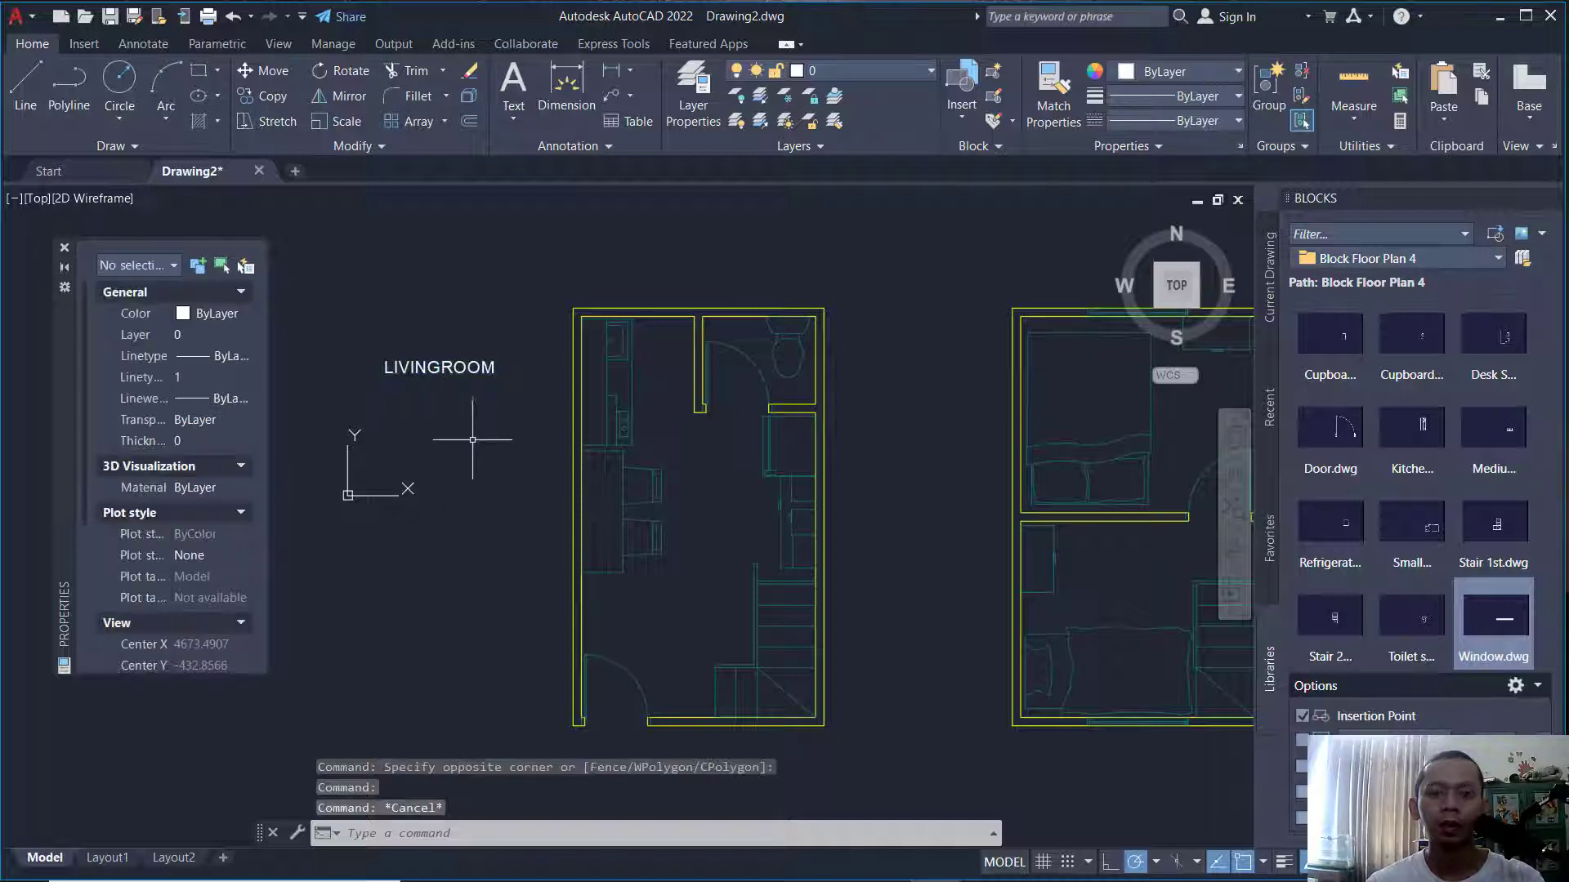
Move the LIVINGROOM label into the middle of the first plan, between the dining table and the stairs.
text(m)
key(Return)
click(492, 333)
click(401, 434)
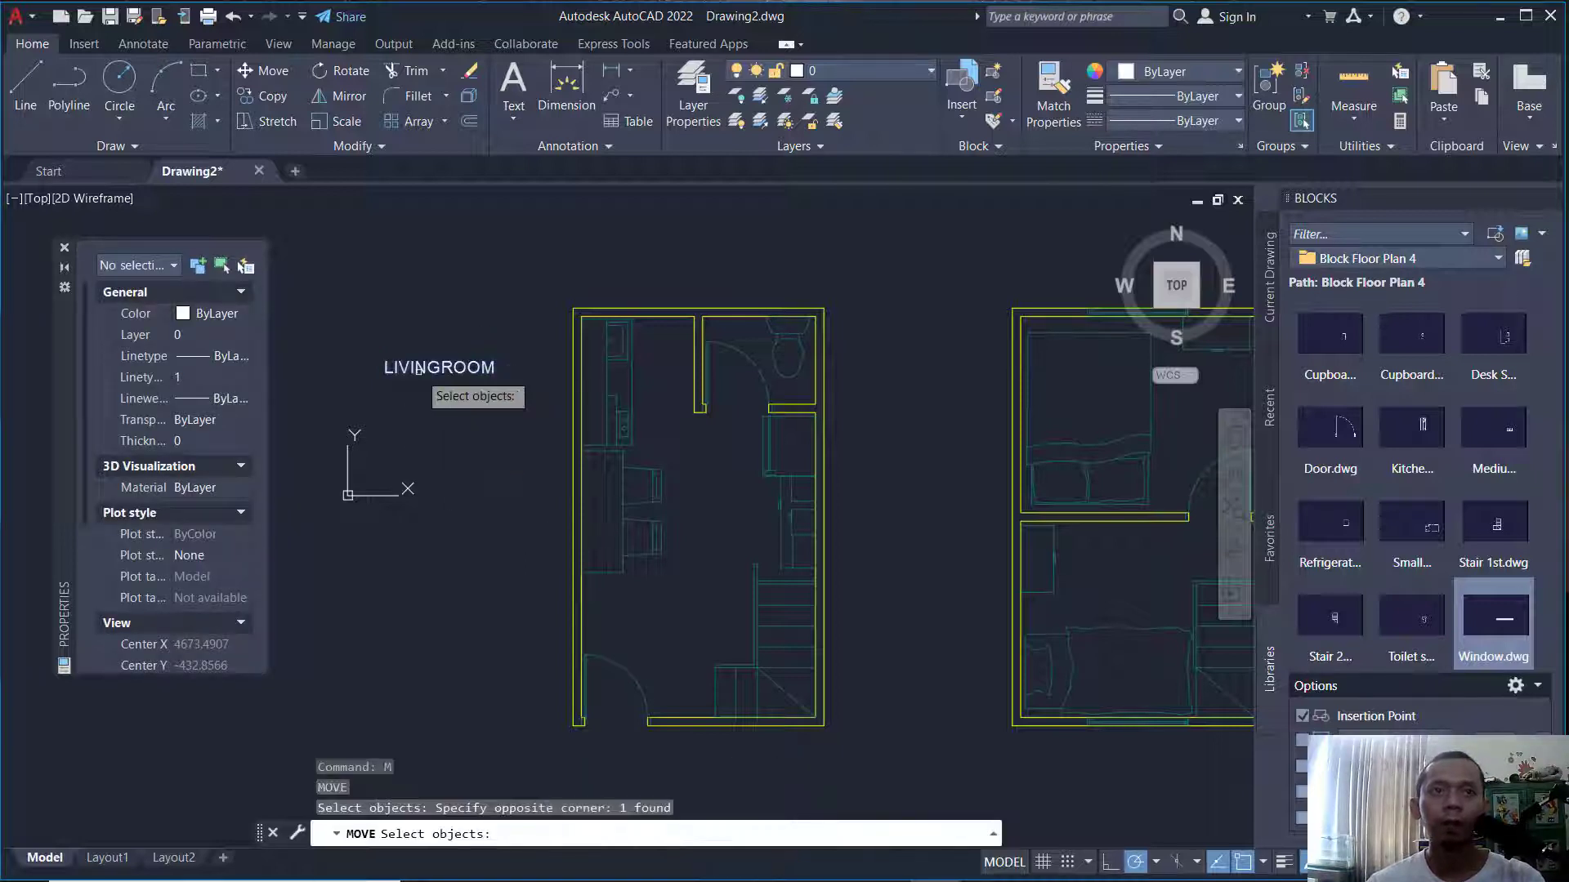
key(Return)
click(430, 346)
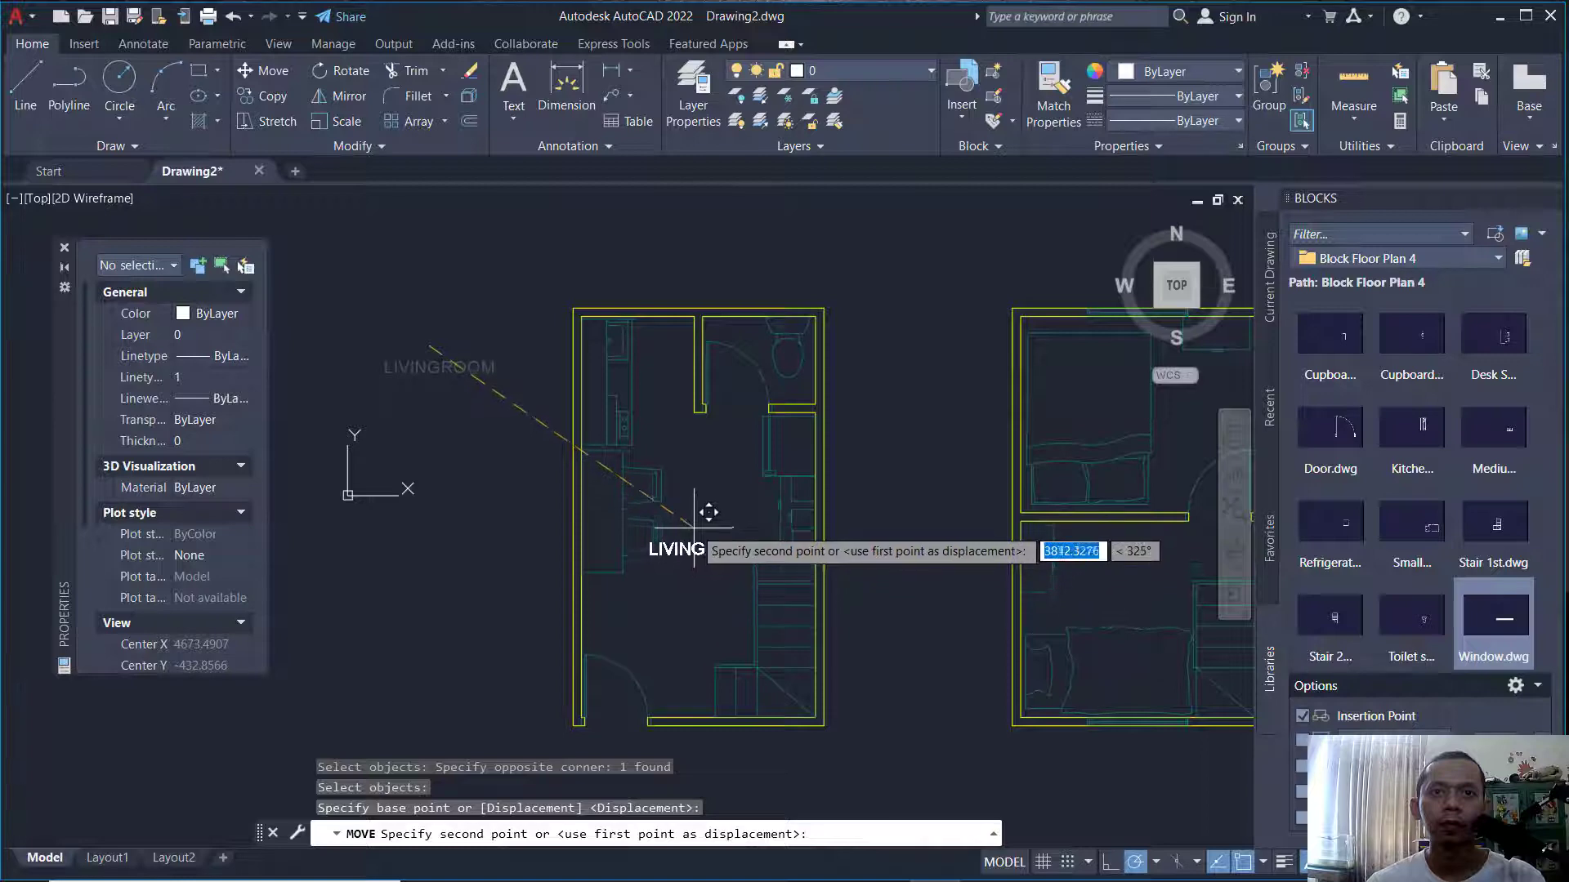
click(694, 521)
Copy the LIVINGROOM label into the first plan's toilet and into both bedrooms of the second plan.
text(co)
key(Return)
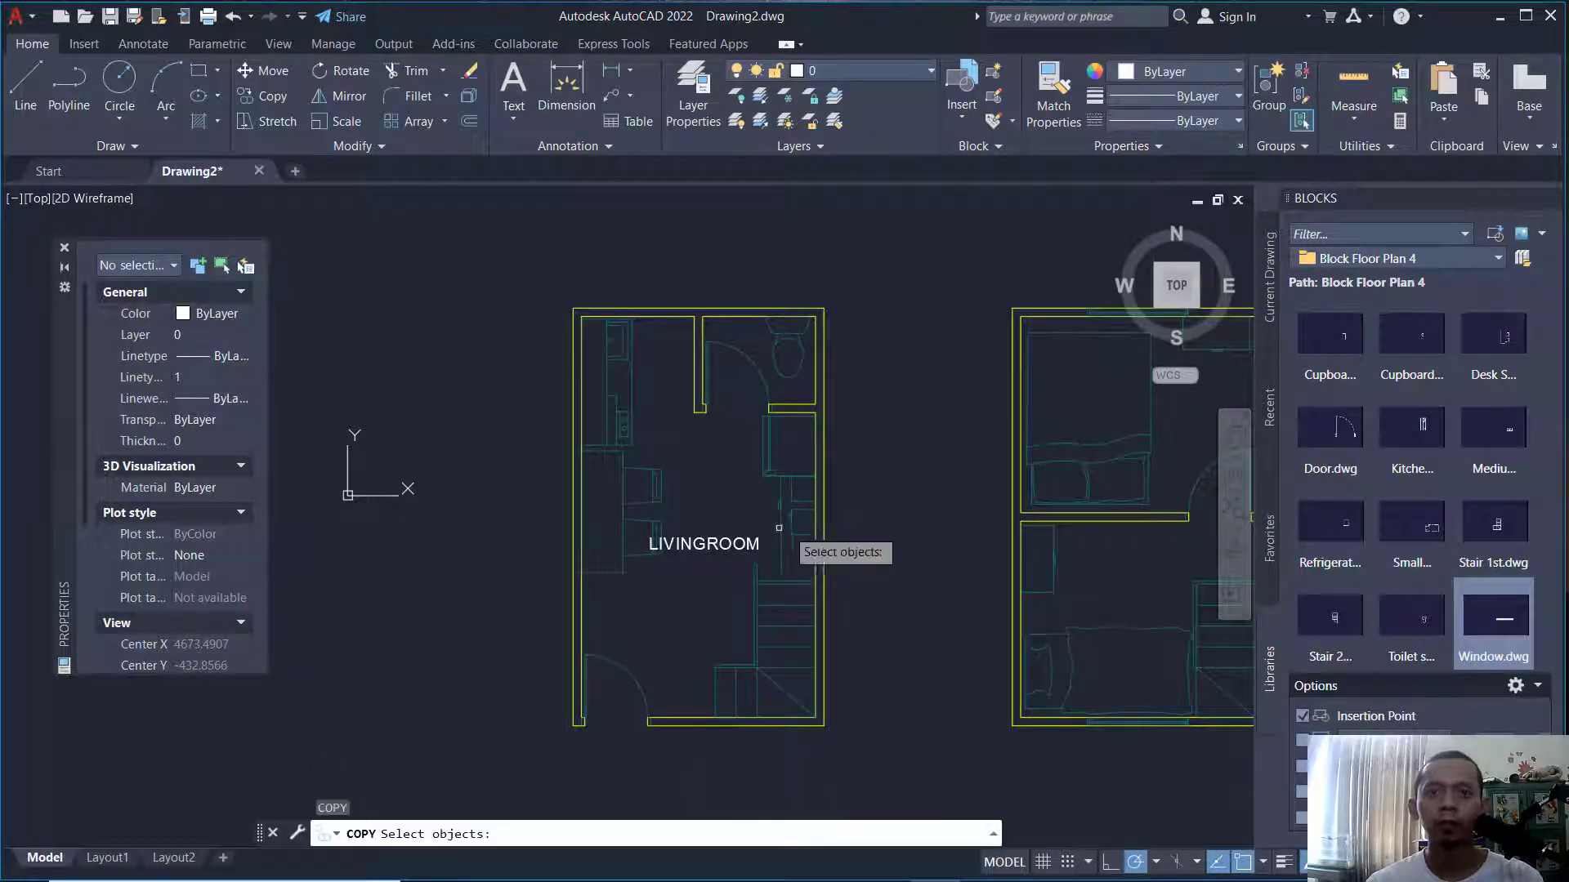
click(733, 520)
click(696, 562)
middle_drag(815, 523, 711, 641)
key(Return)
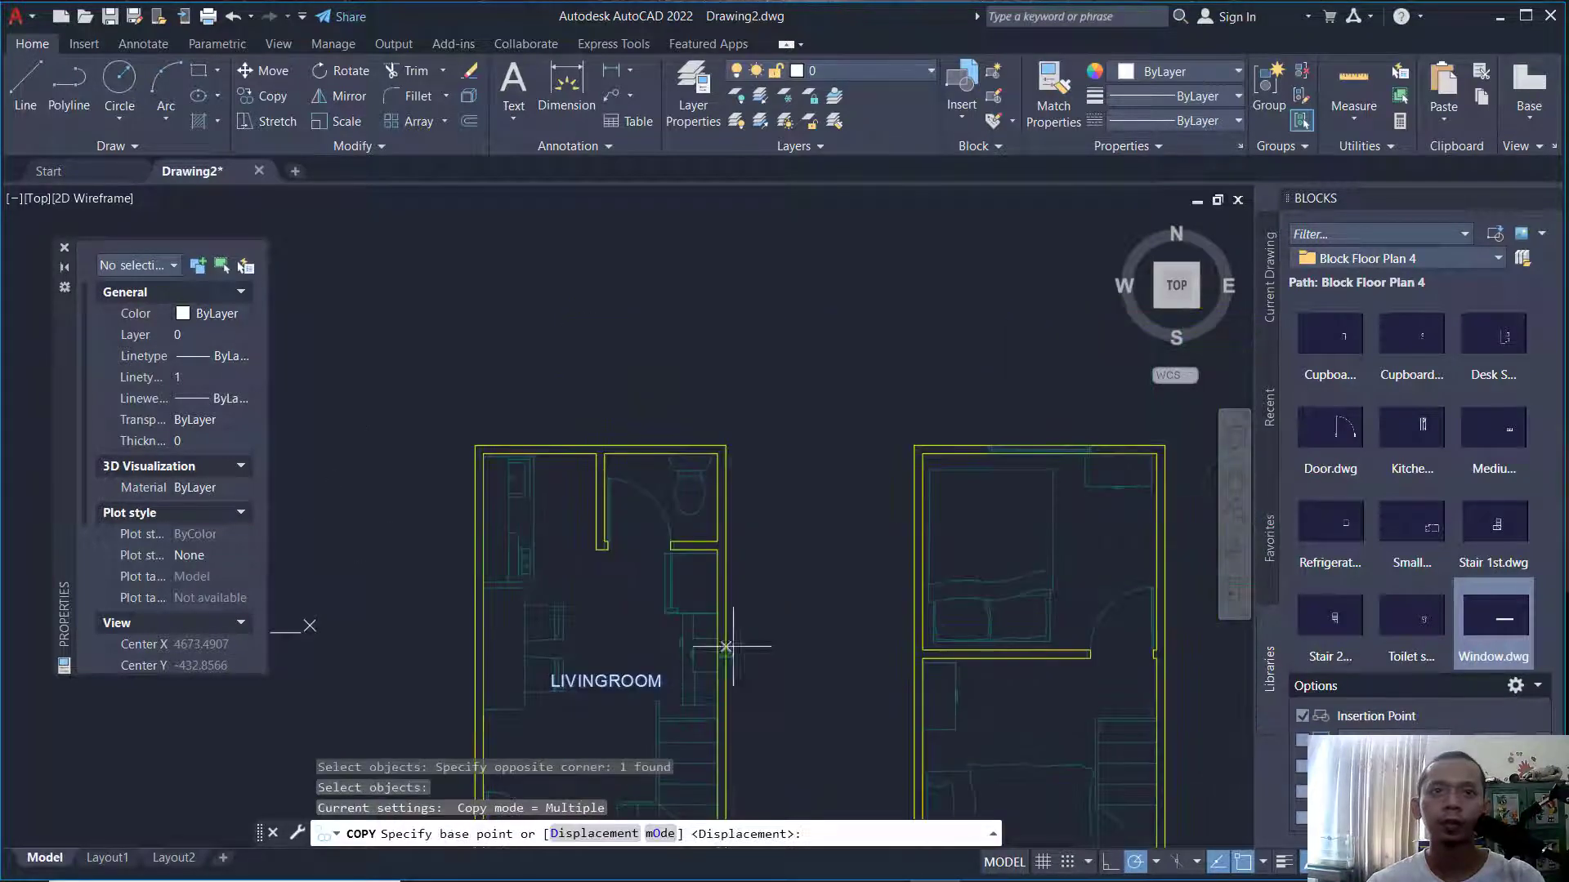
click(606, 364)
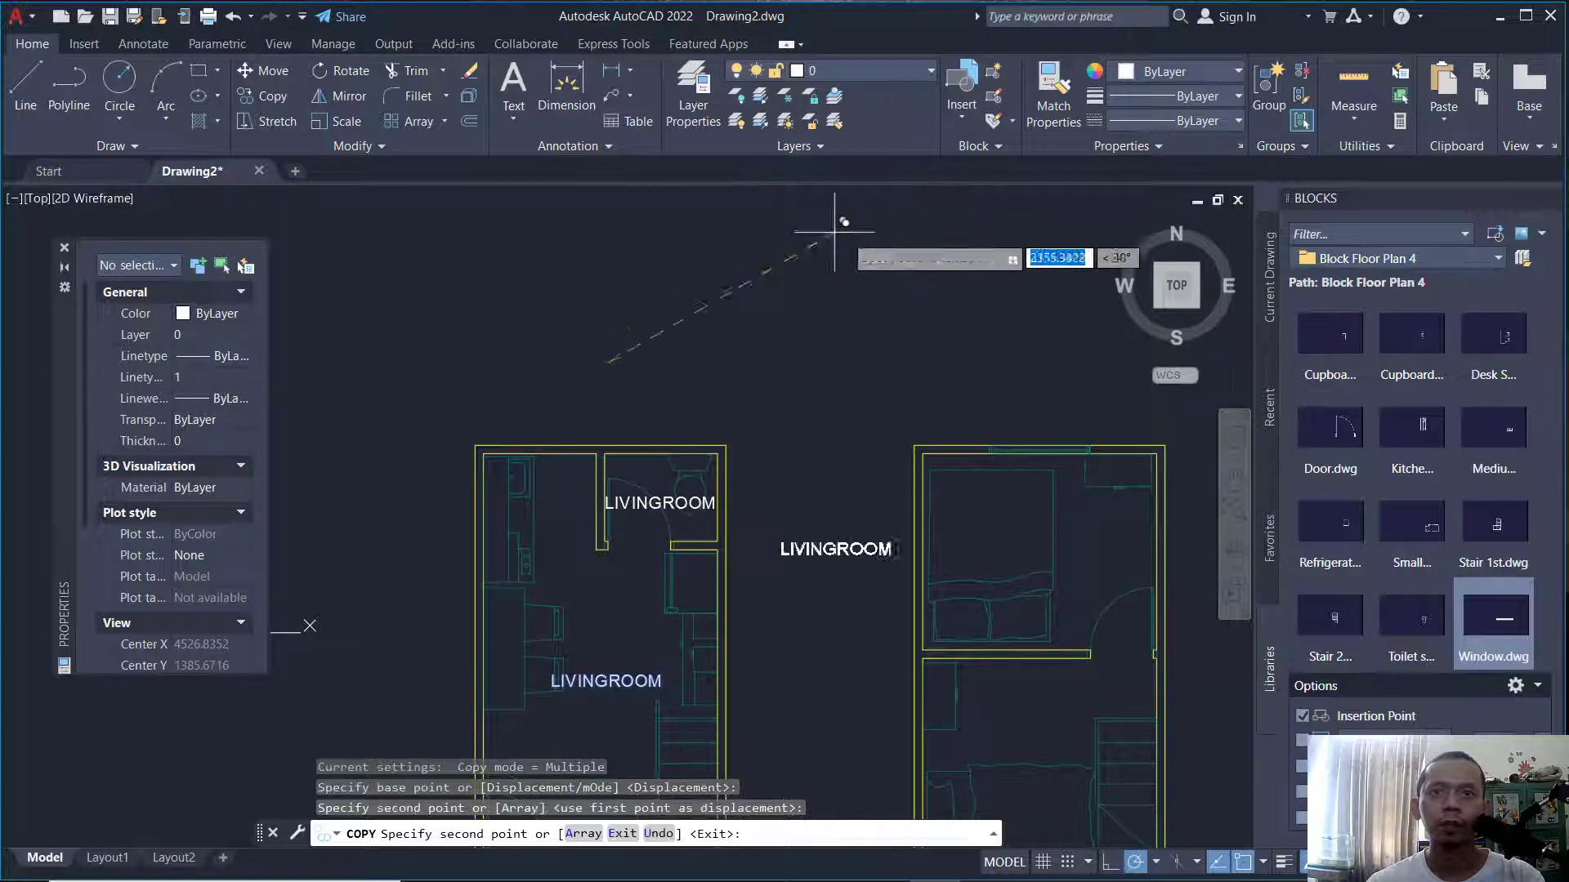
click(1046, 232)
middle_drag(1013, 381, 895, 187)
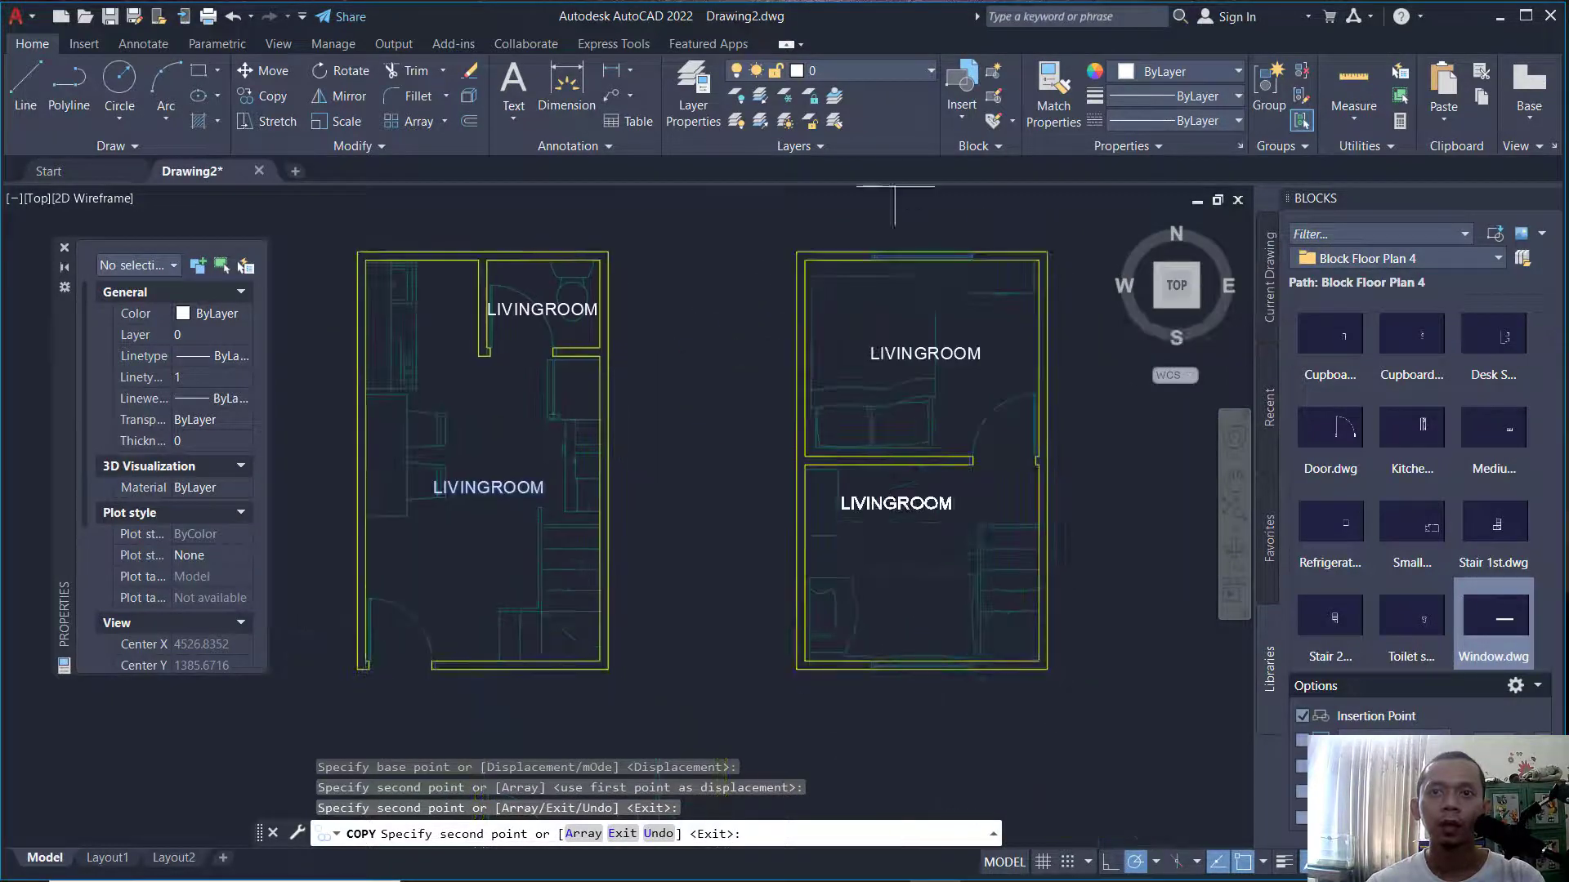
click(919, 235)
key(Return)
Change the label in the second plan's upper room to BEDROOM 1.
double_click(907, 362)
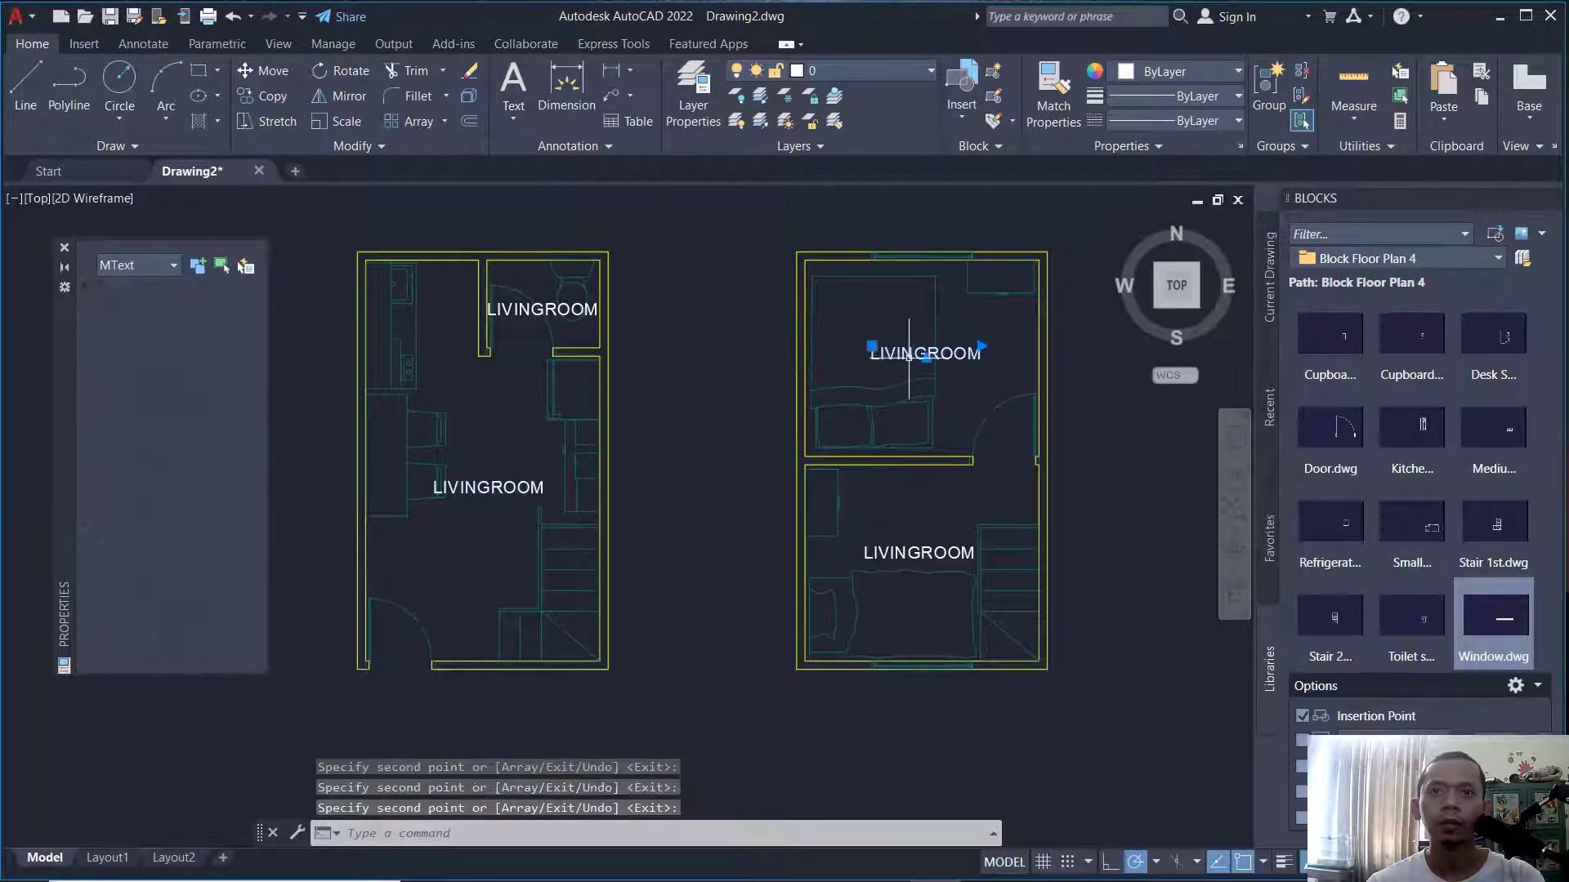
key(ctrl+a)
key(BackSpace)
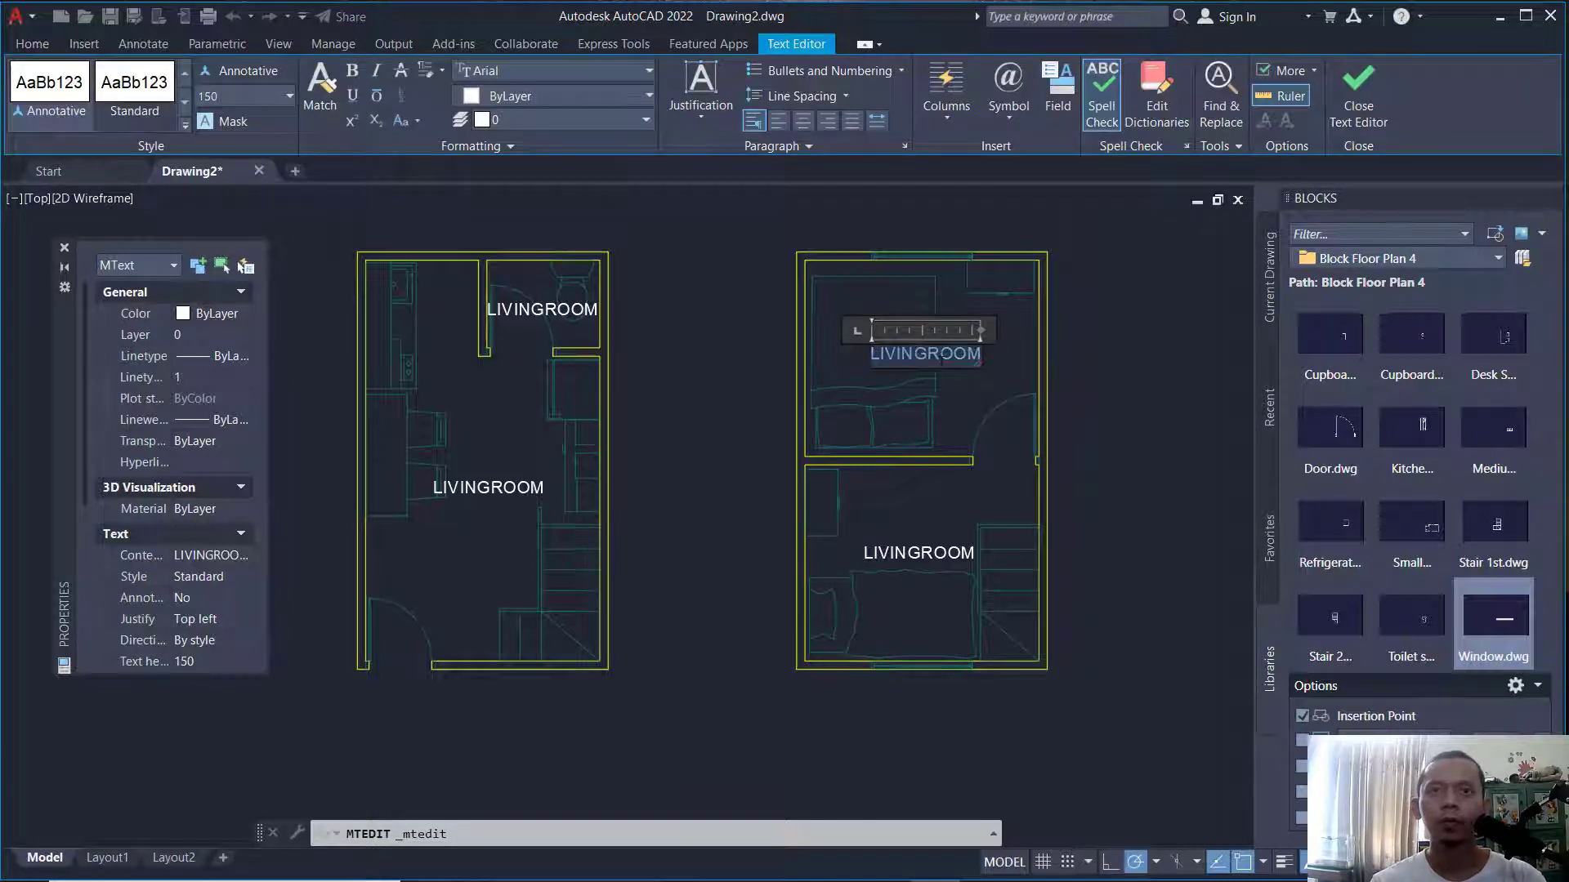
text(BEDROOM 1)
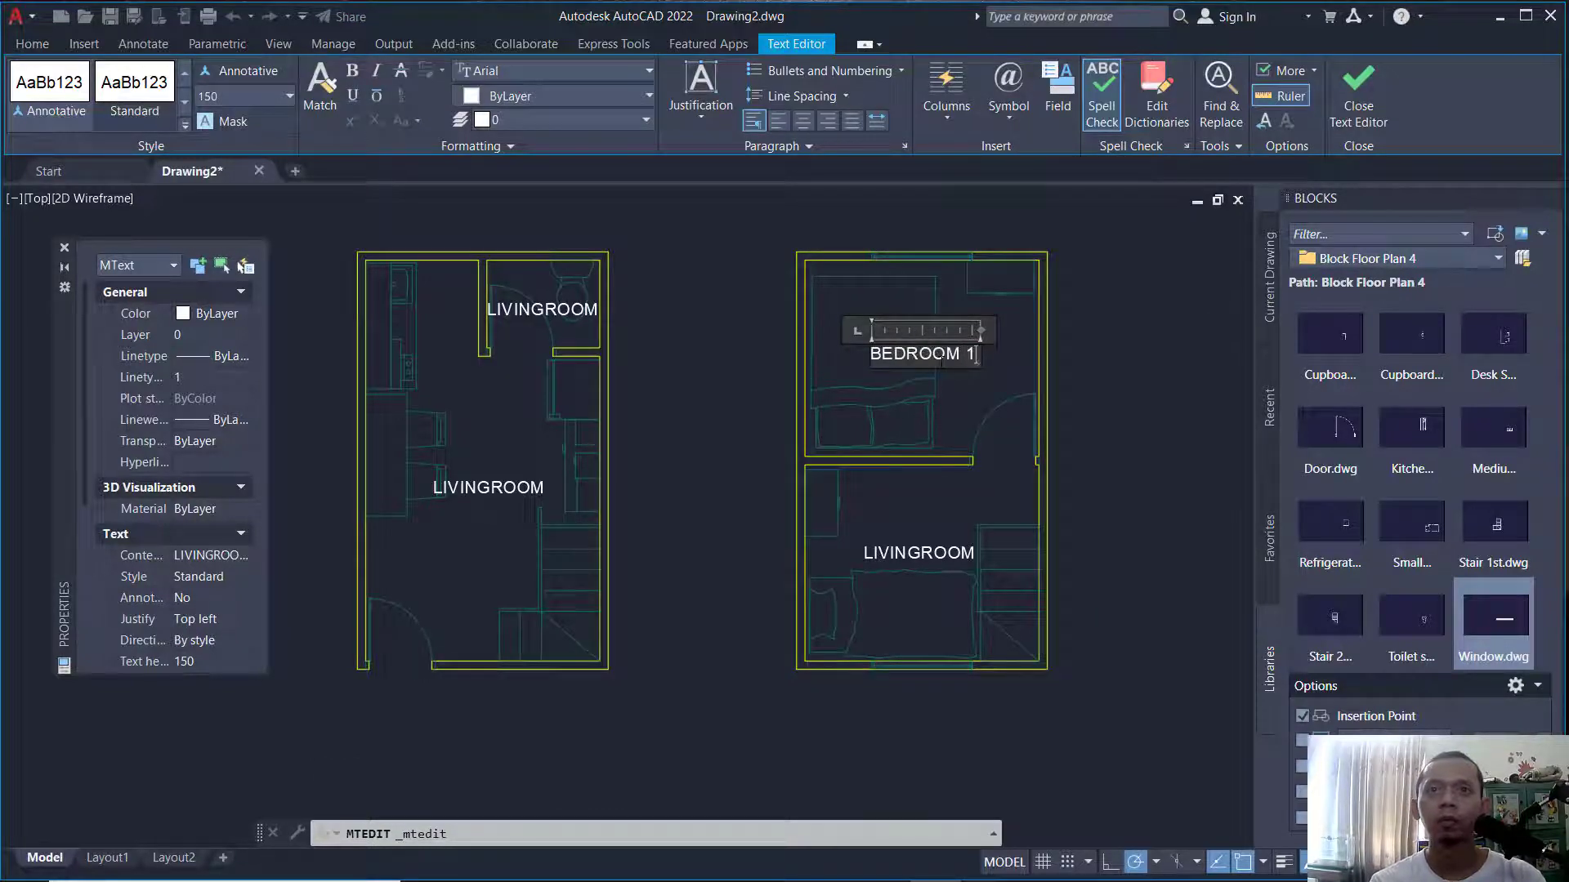
click(1145, 358)
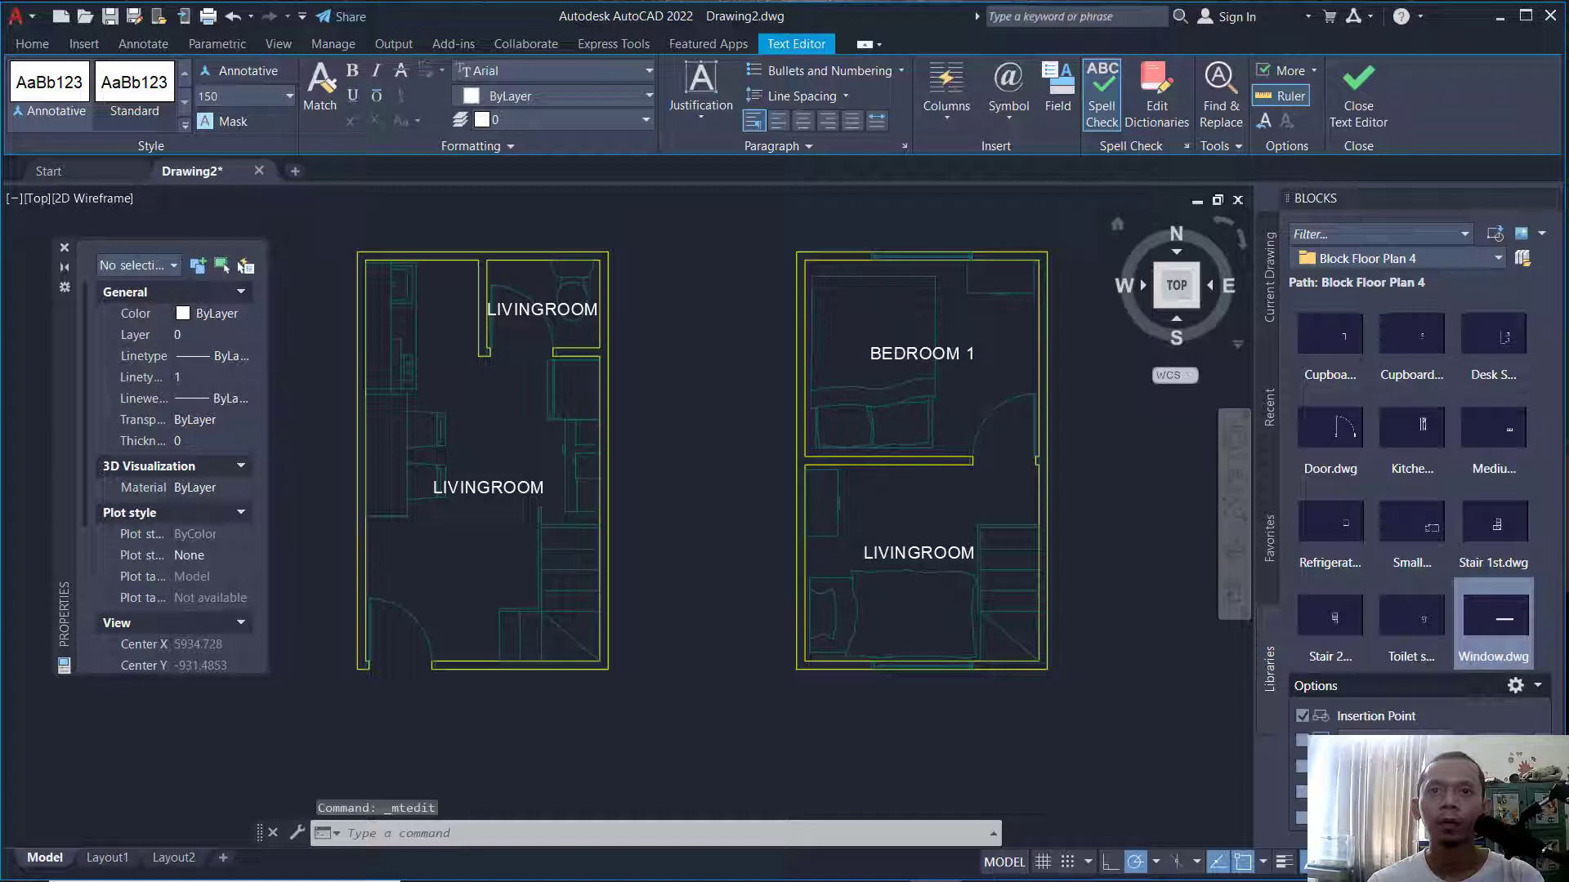
Change the label in the second plan's lower room to BEDROOM 2.
double_click(919, 549)
text(BEDROOM 2)
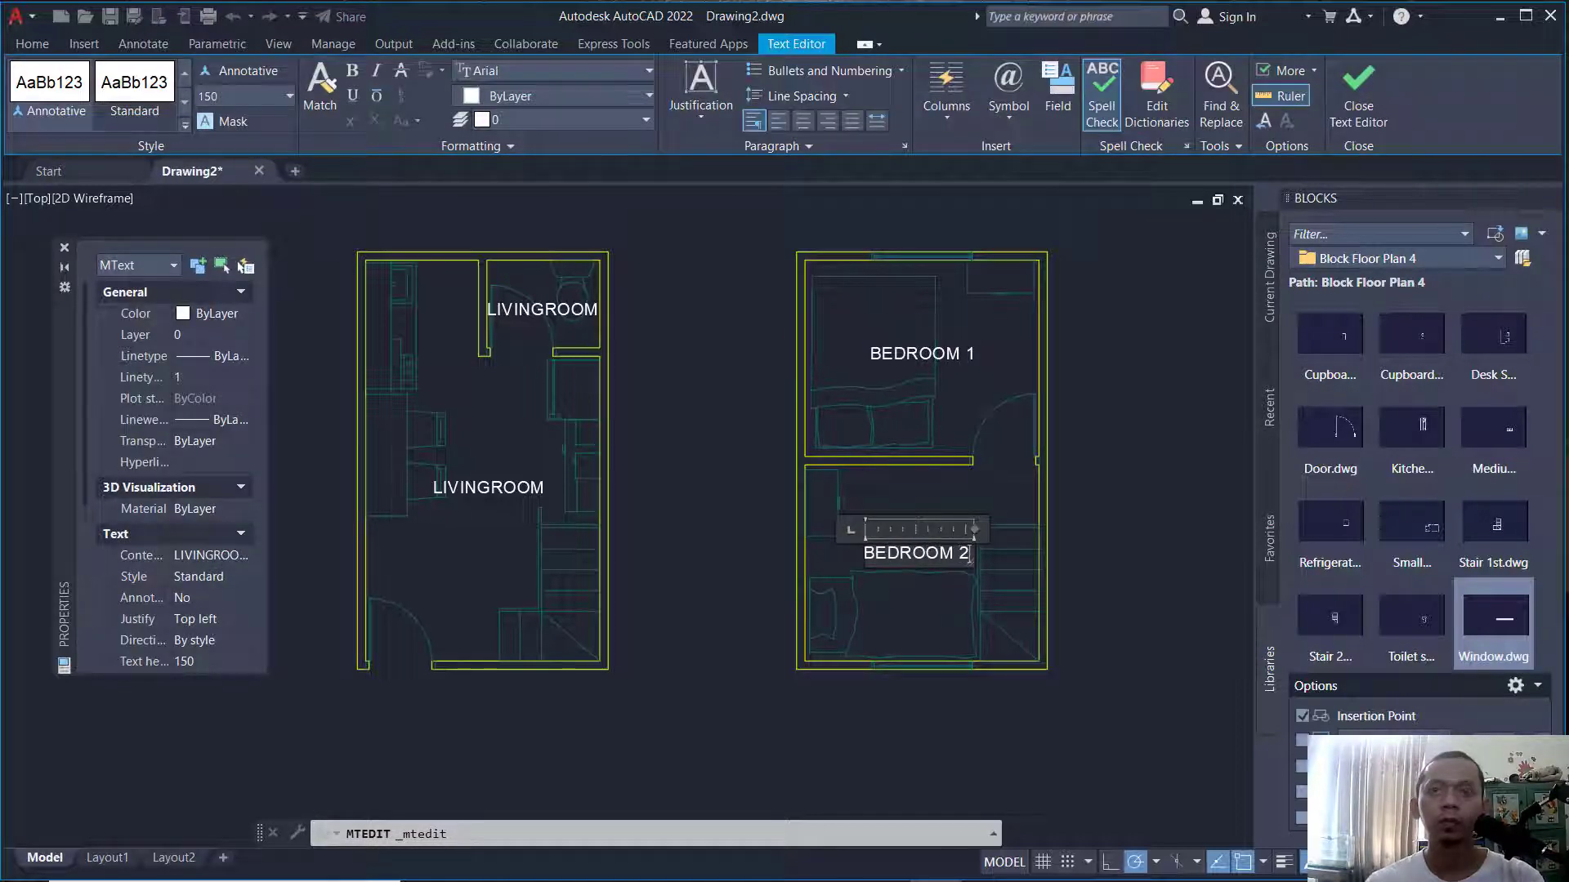
click(1147, 347)
Change the label in the first plan's small bathroom to TOILET.
middle_drag(622, 425, 771, 427)
click(680, 311)
double_click(682, 311)
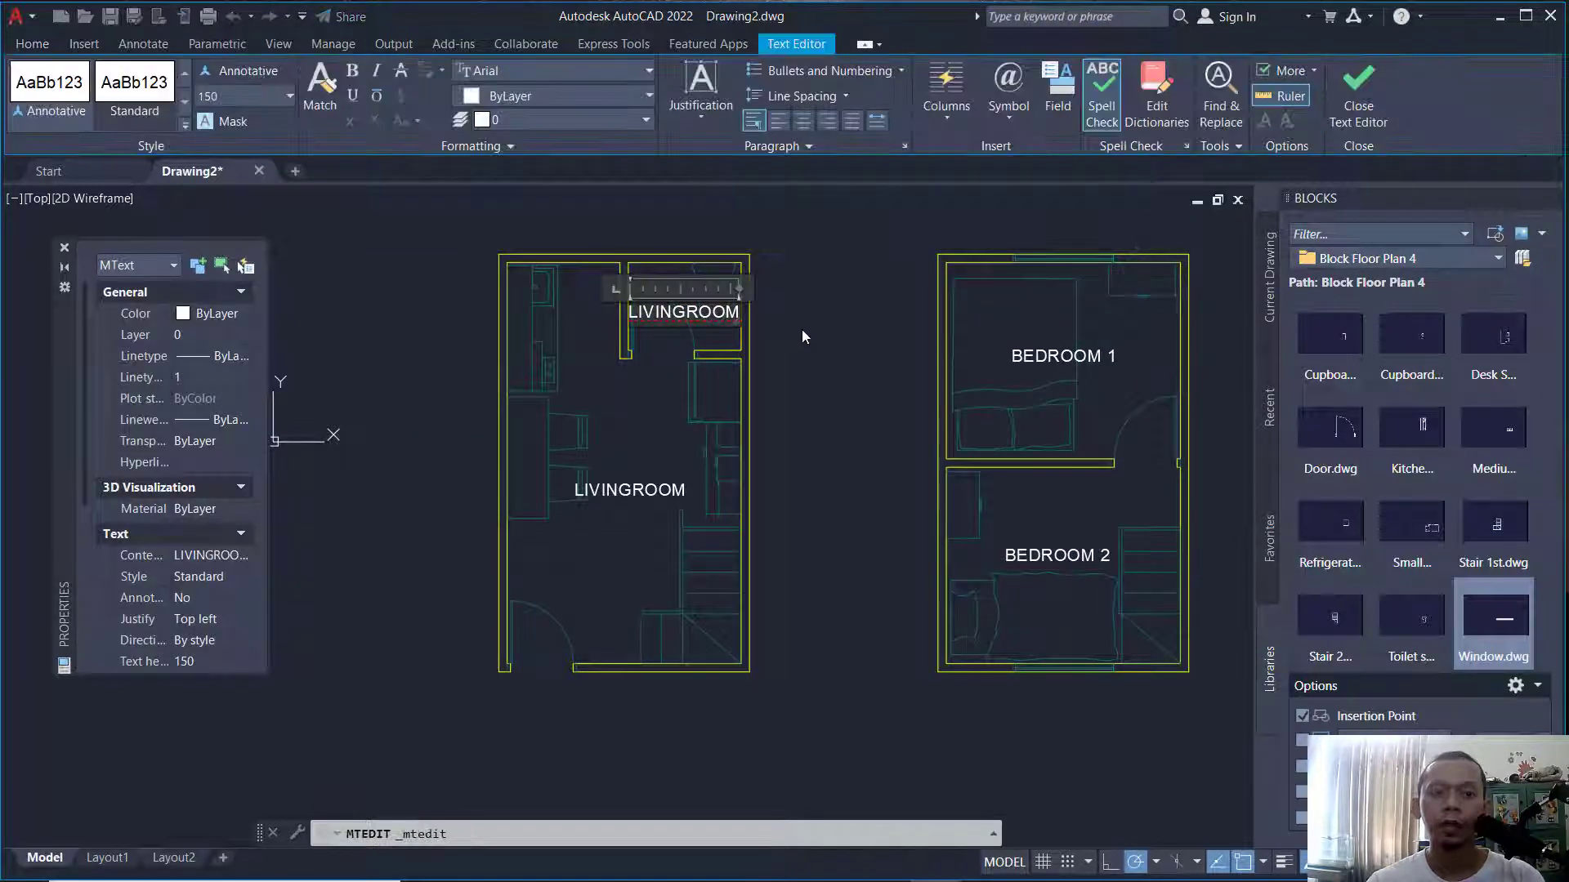
text(TOILET)
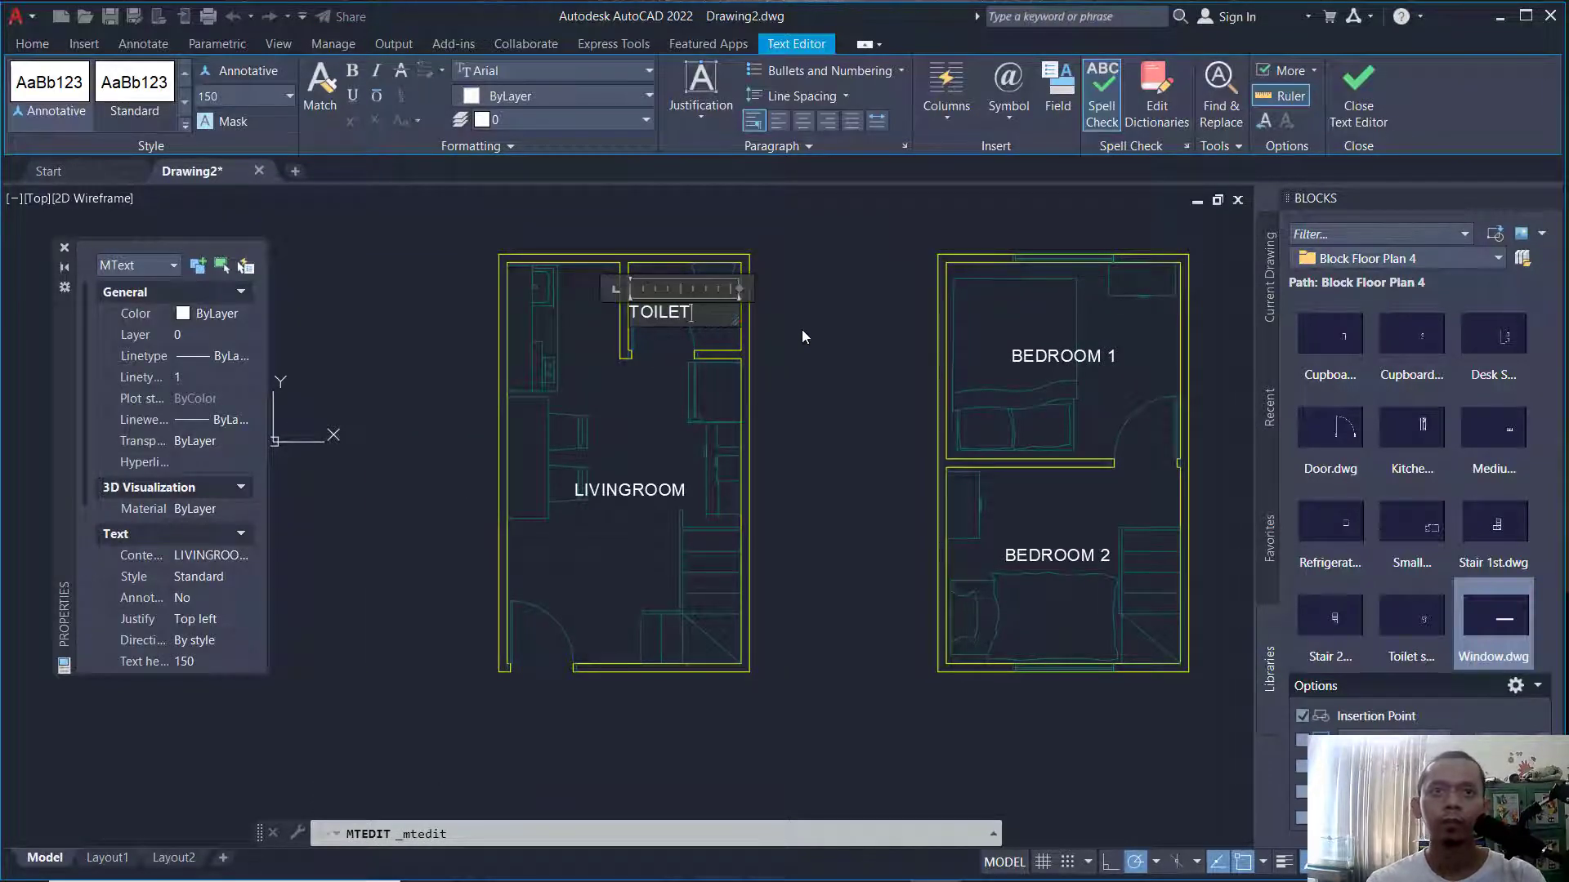
click(826, 351)
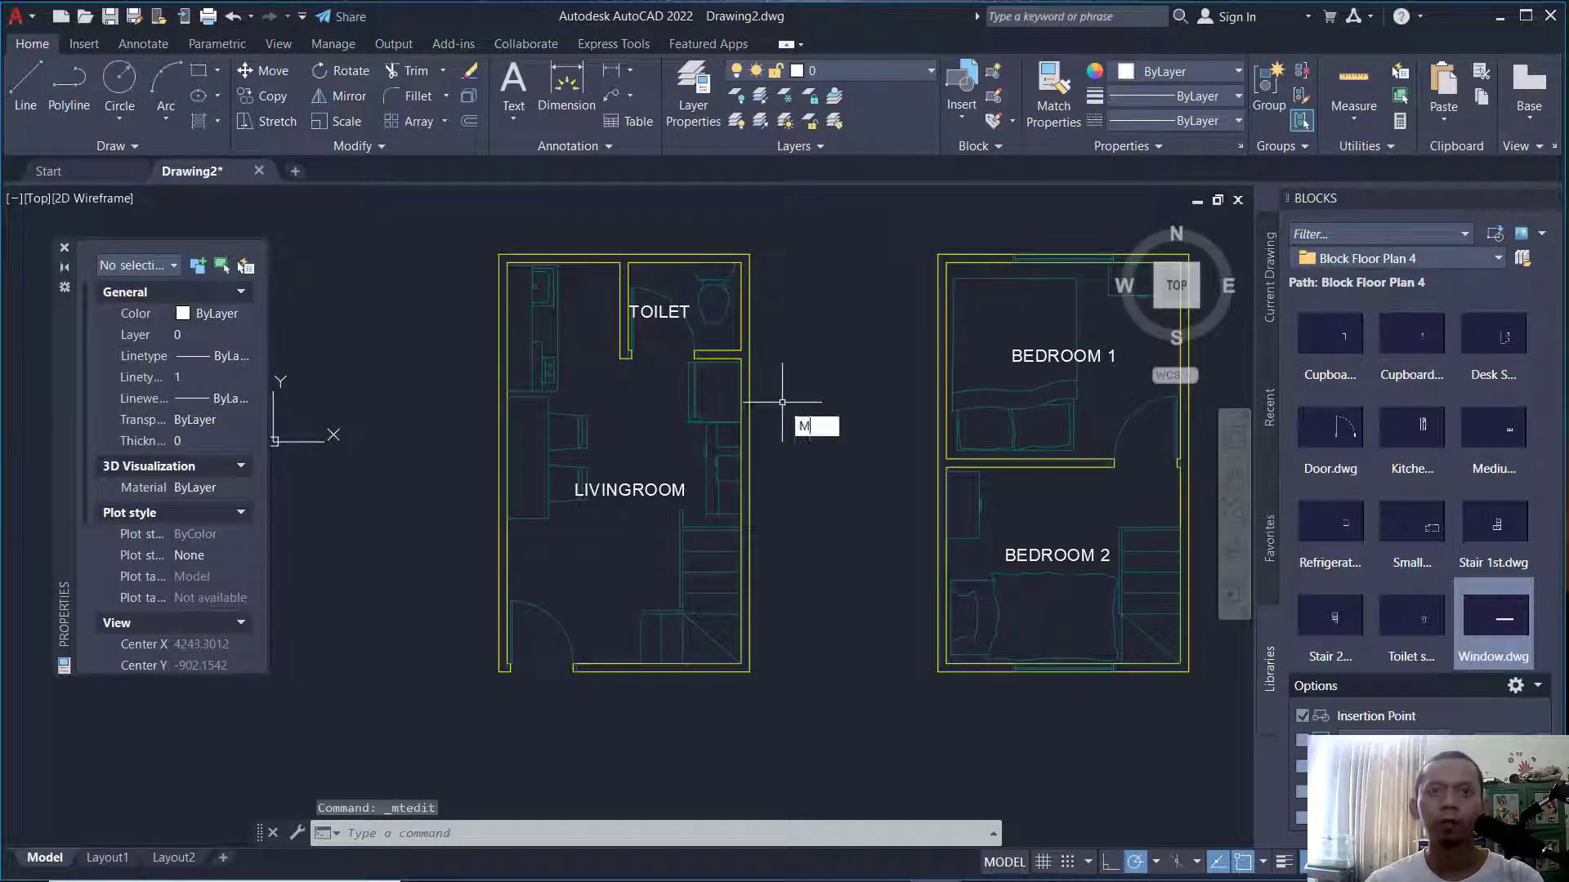
Move the TOILET label about 350 units horizontally to the right, away from the partition wall.
key(Return)
click(678, 322)
key(Return)
click(791, 312)
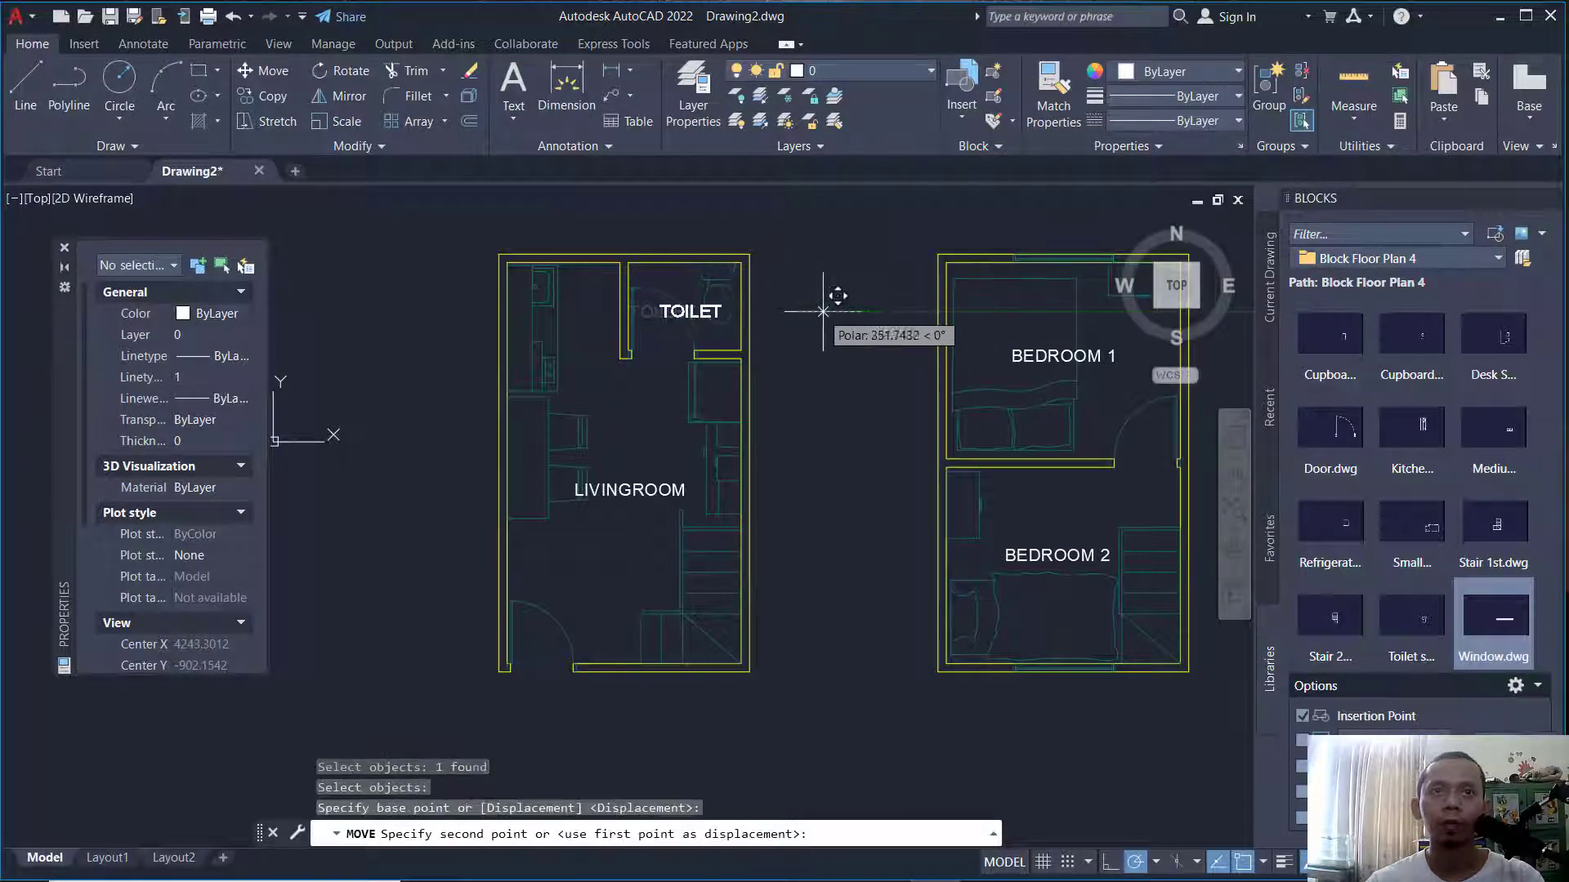
click(827, 309)
Set the text height of all four room labels in both plans to 120.
scroll(866, 498, down, 2)
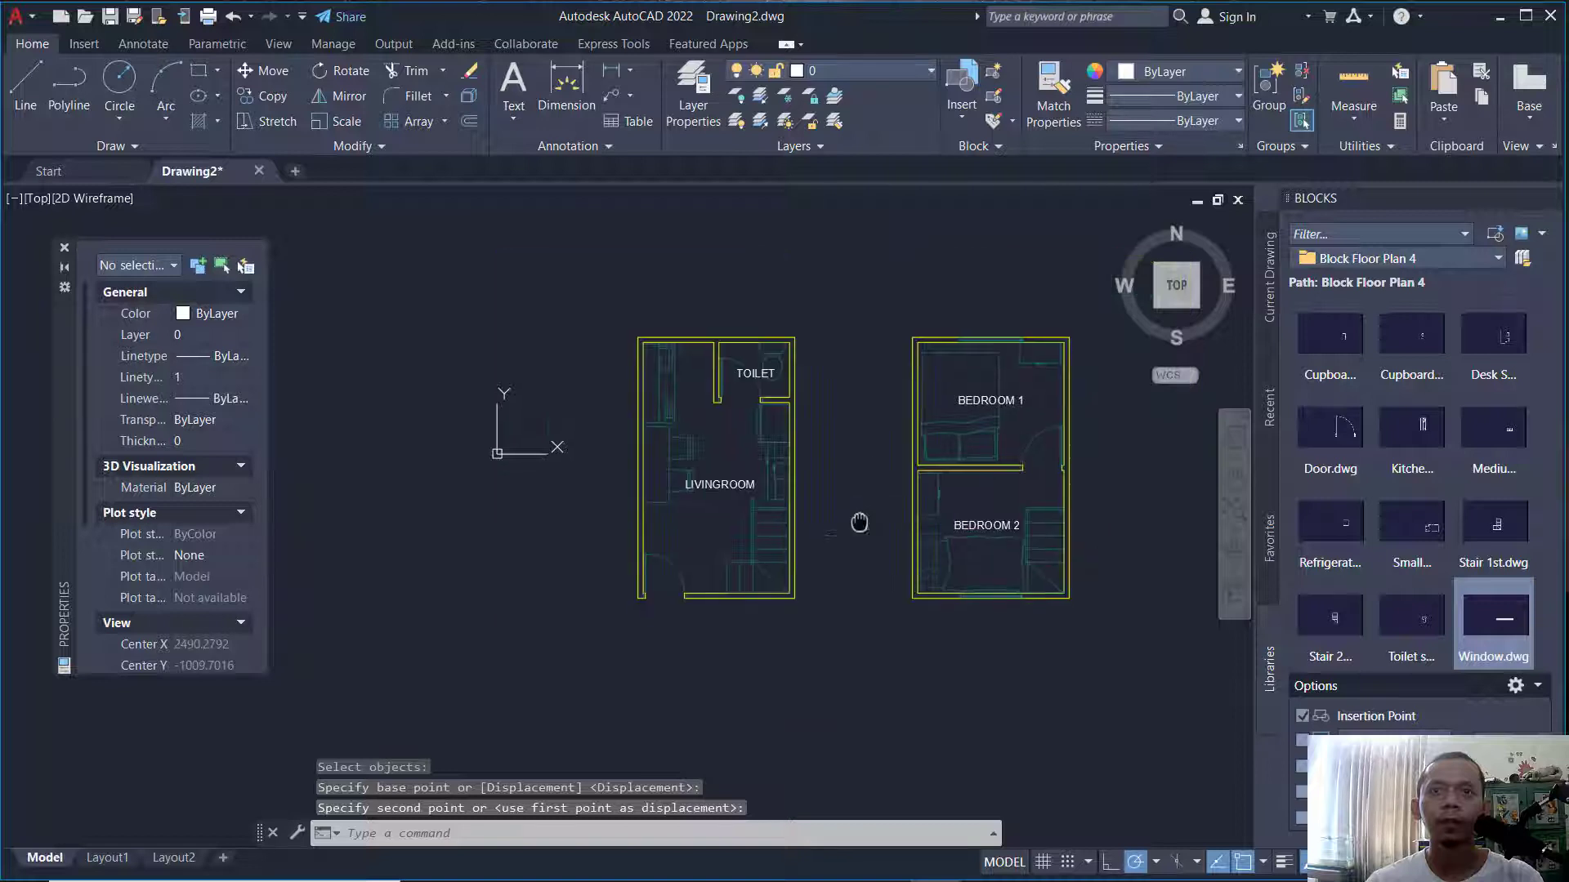
middle_drag(858, 523, 860, 500)
scroll(857, 480, up, 2)
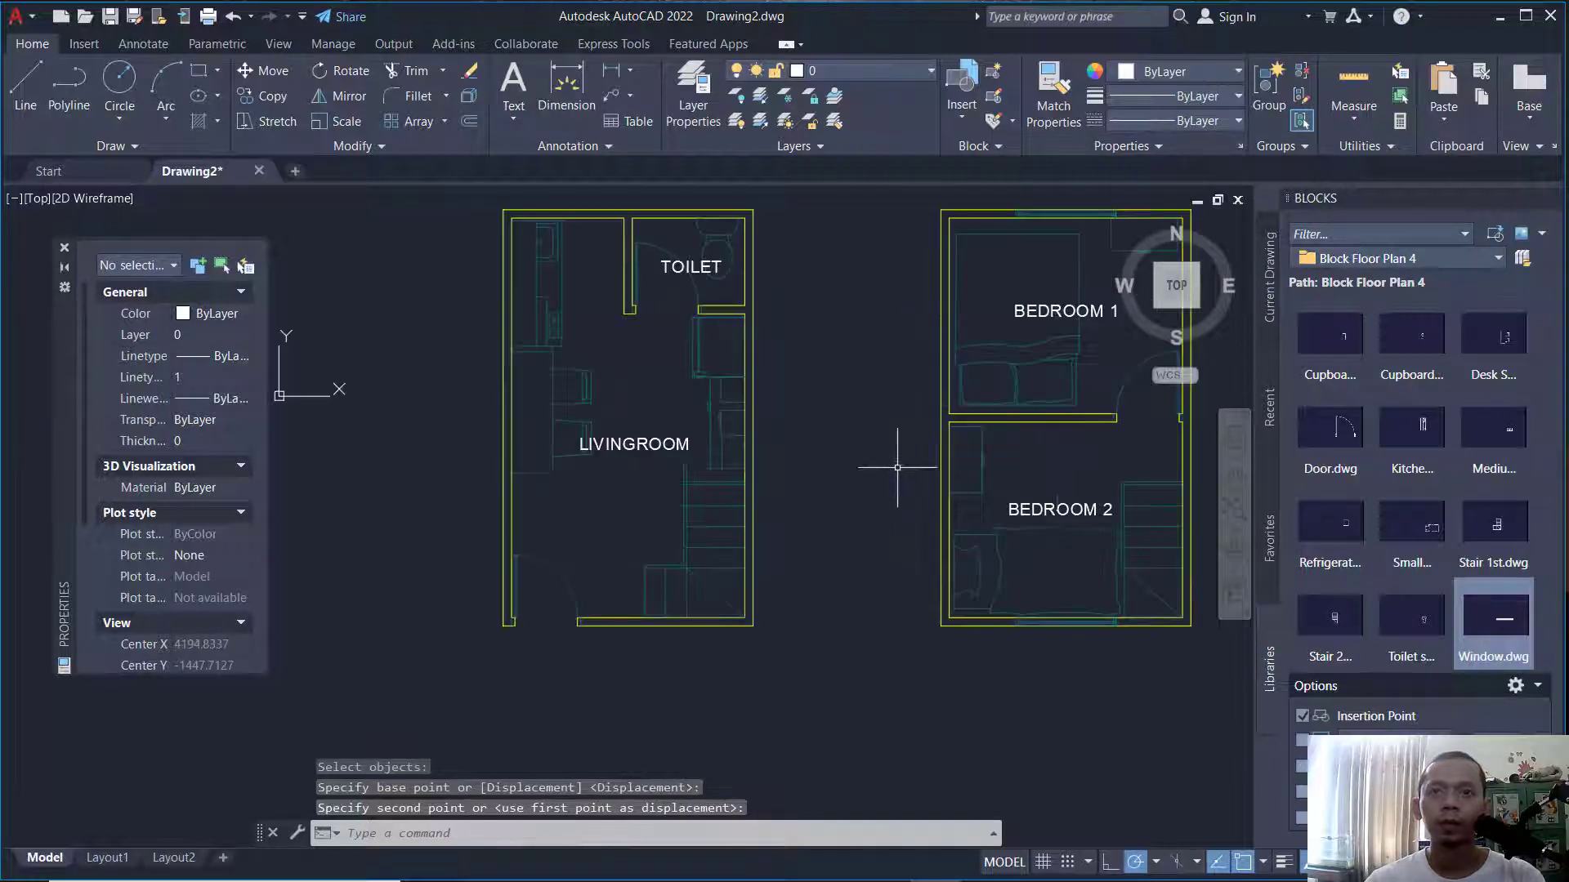
click(1065, 492)
click(1062, 311)
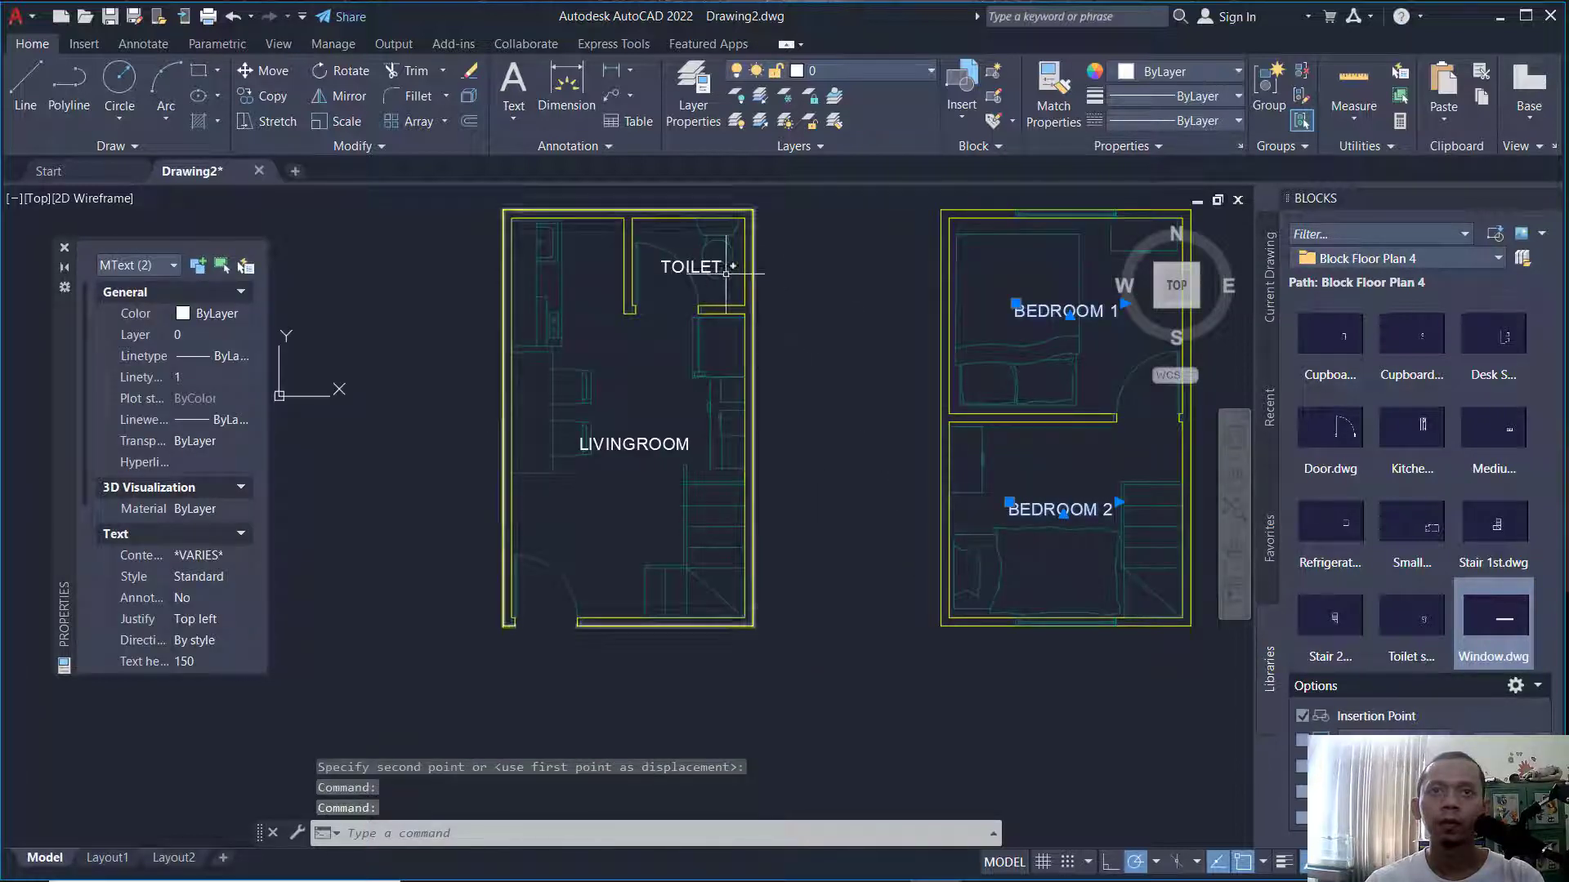
click(725, 272)
click(626, 446)
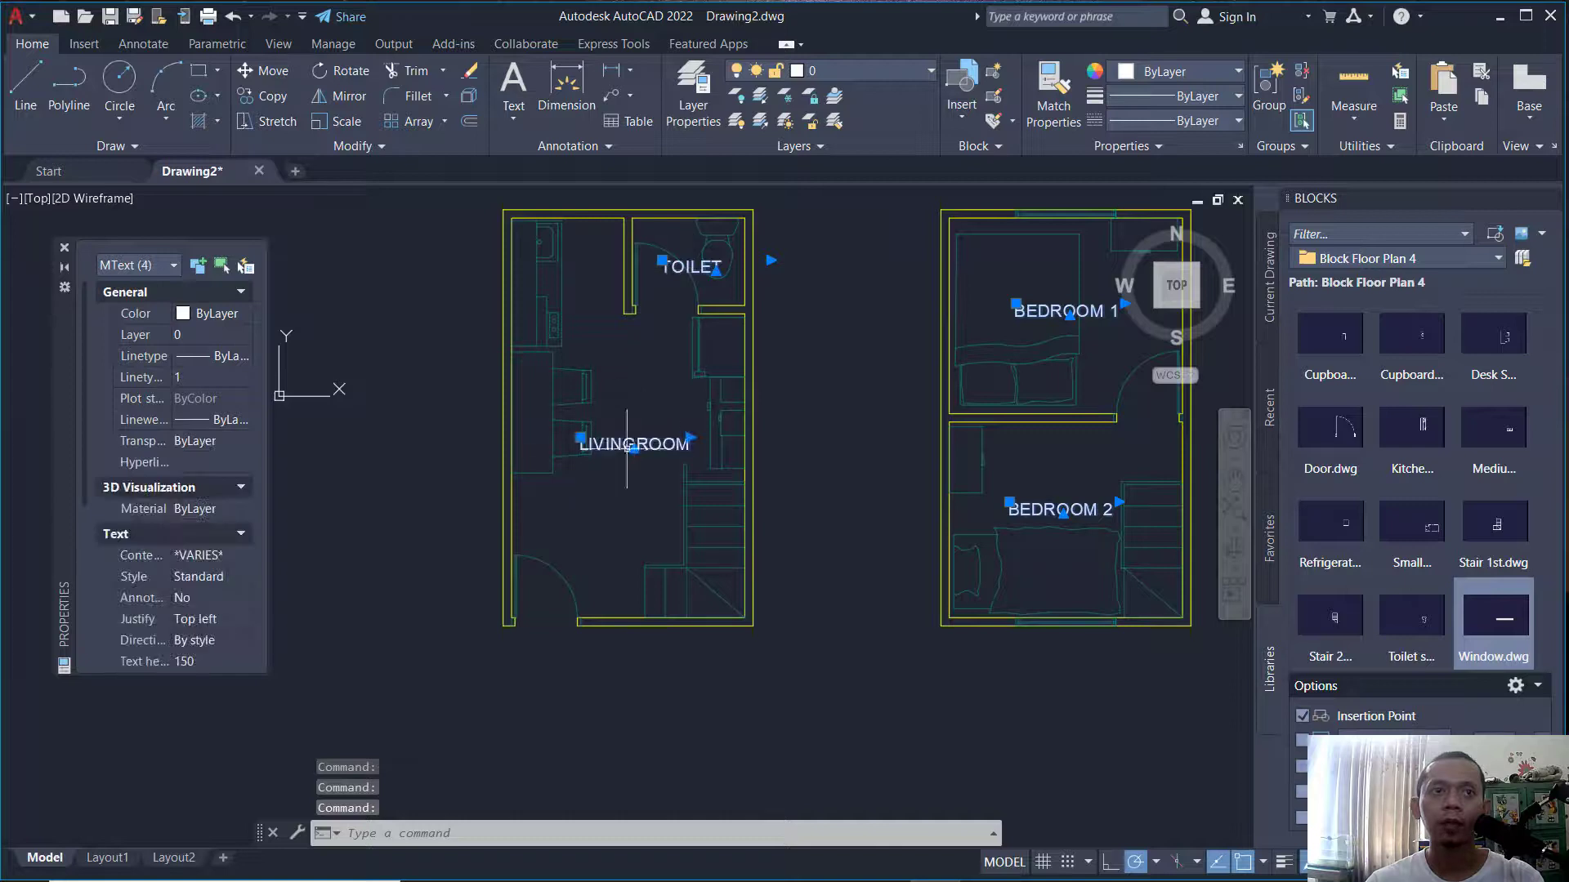
click(200, 662)
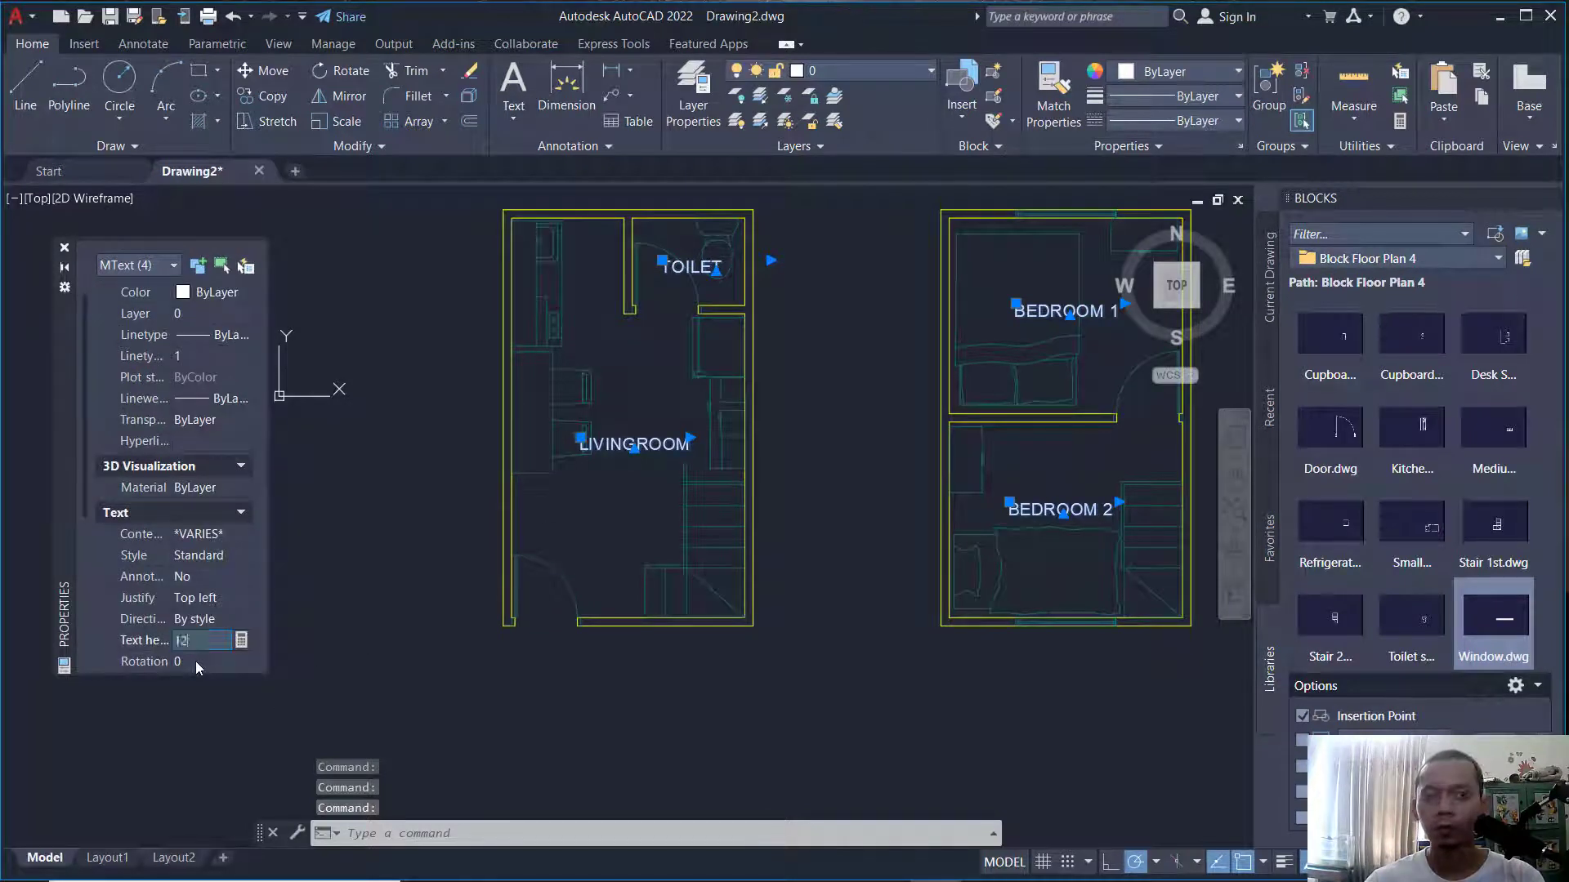
text(120)
key(Return)
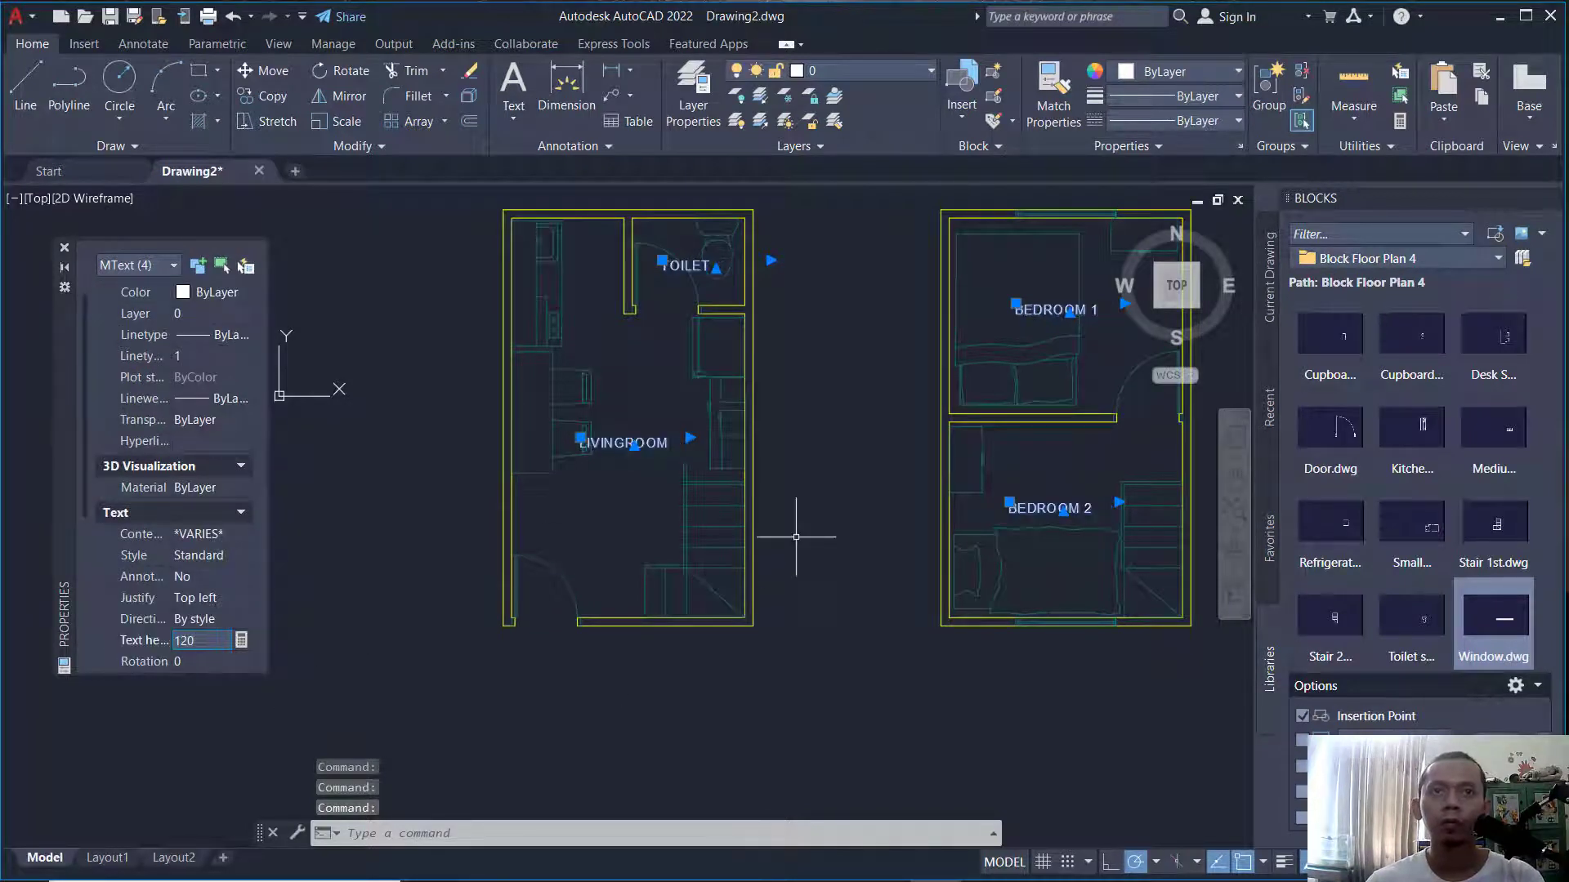
key(Escape)
Copy the TOILET label to the empty area below the first plan's entrance door.
mouse_move(806, 449)
middle_down()
mouse_move(756, 493)
mouse_move(741, 442)
mouse_move(753, 449)
middle_up()
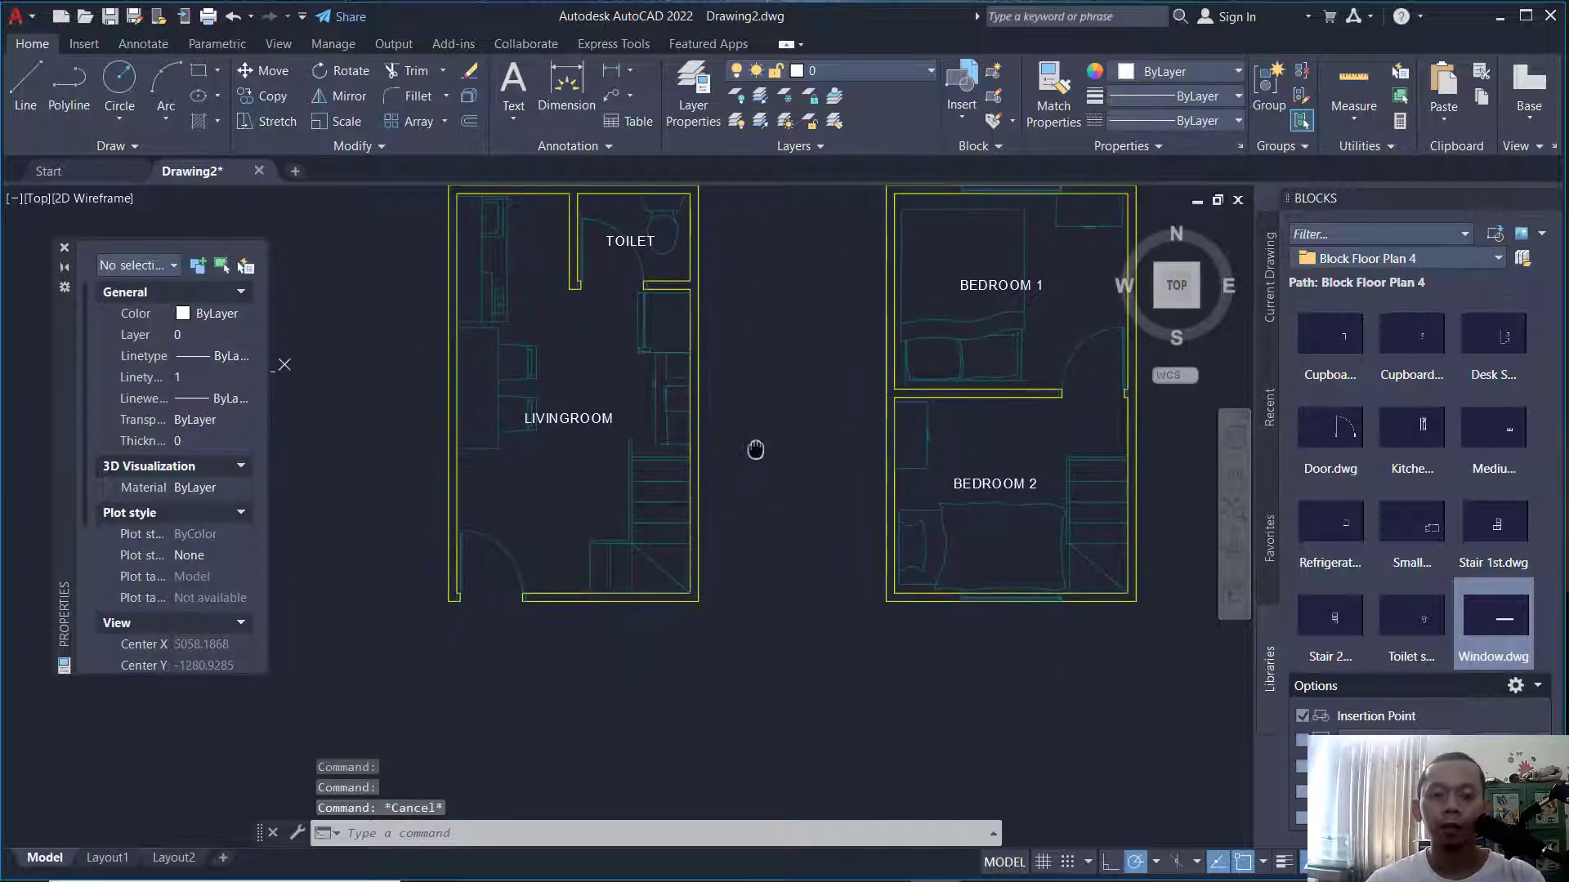
text(co)
key(Return)
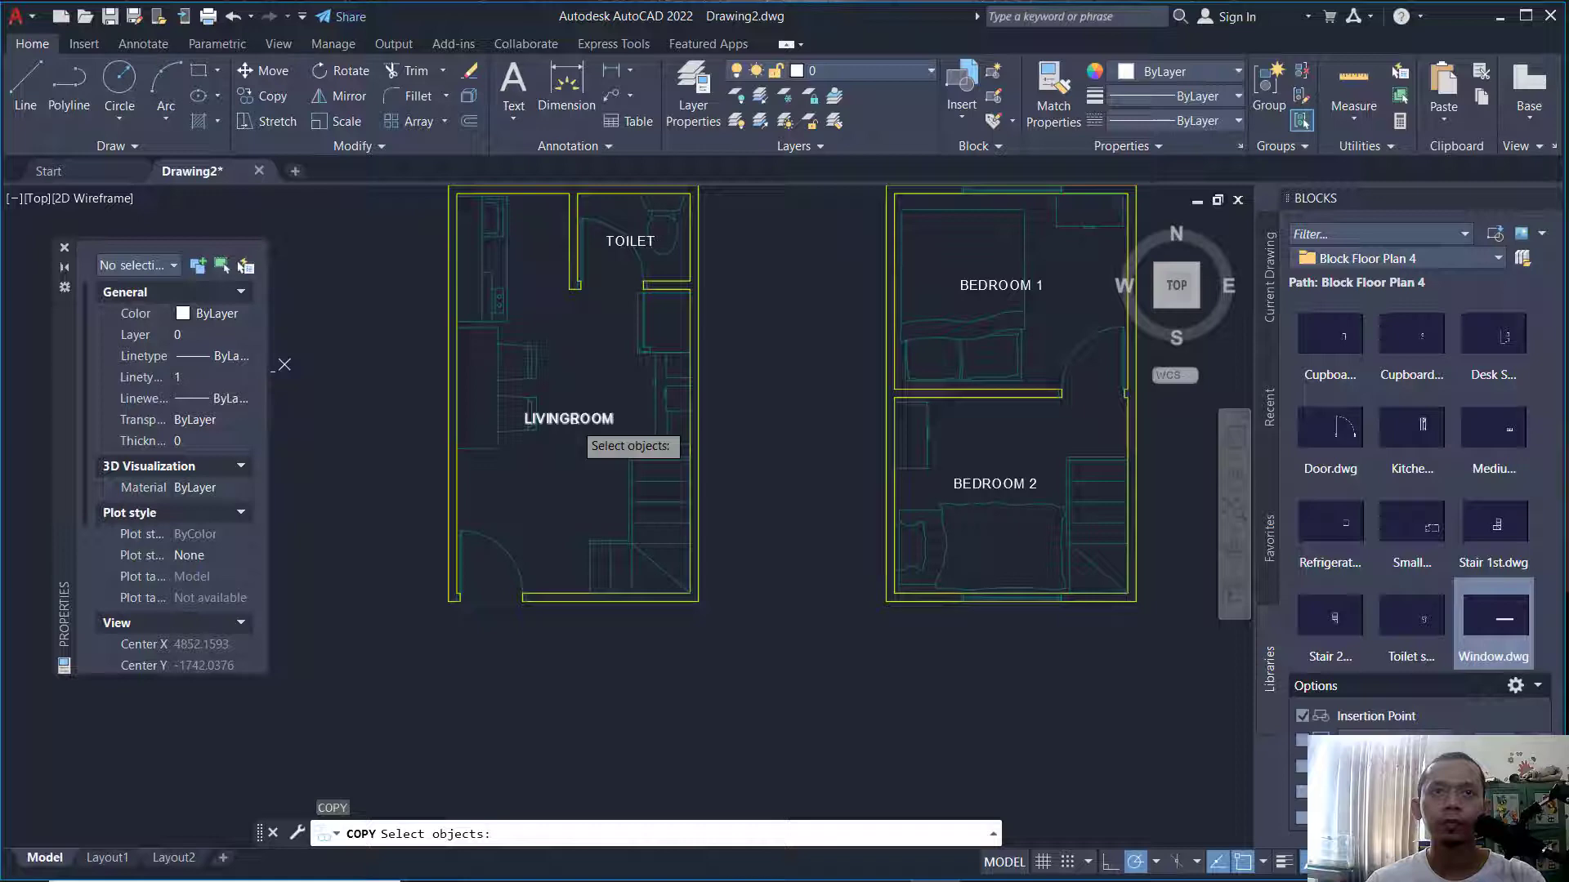
click(631, 243)
key(Return)
click(799, 320)
middle_drag(797, 621, 836, 533)
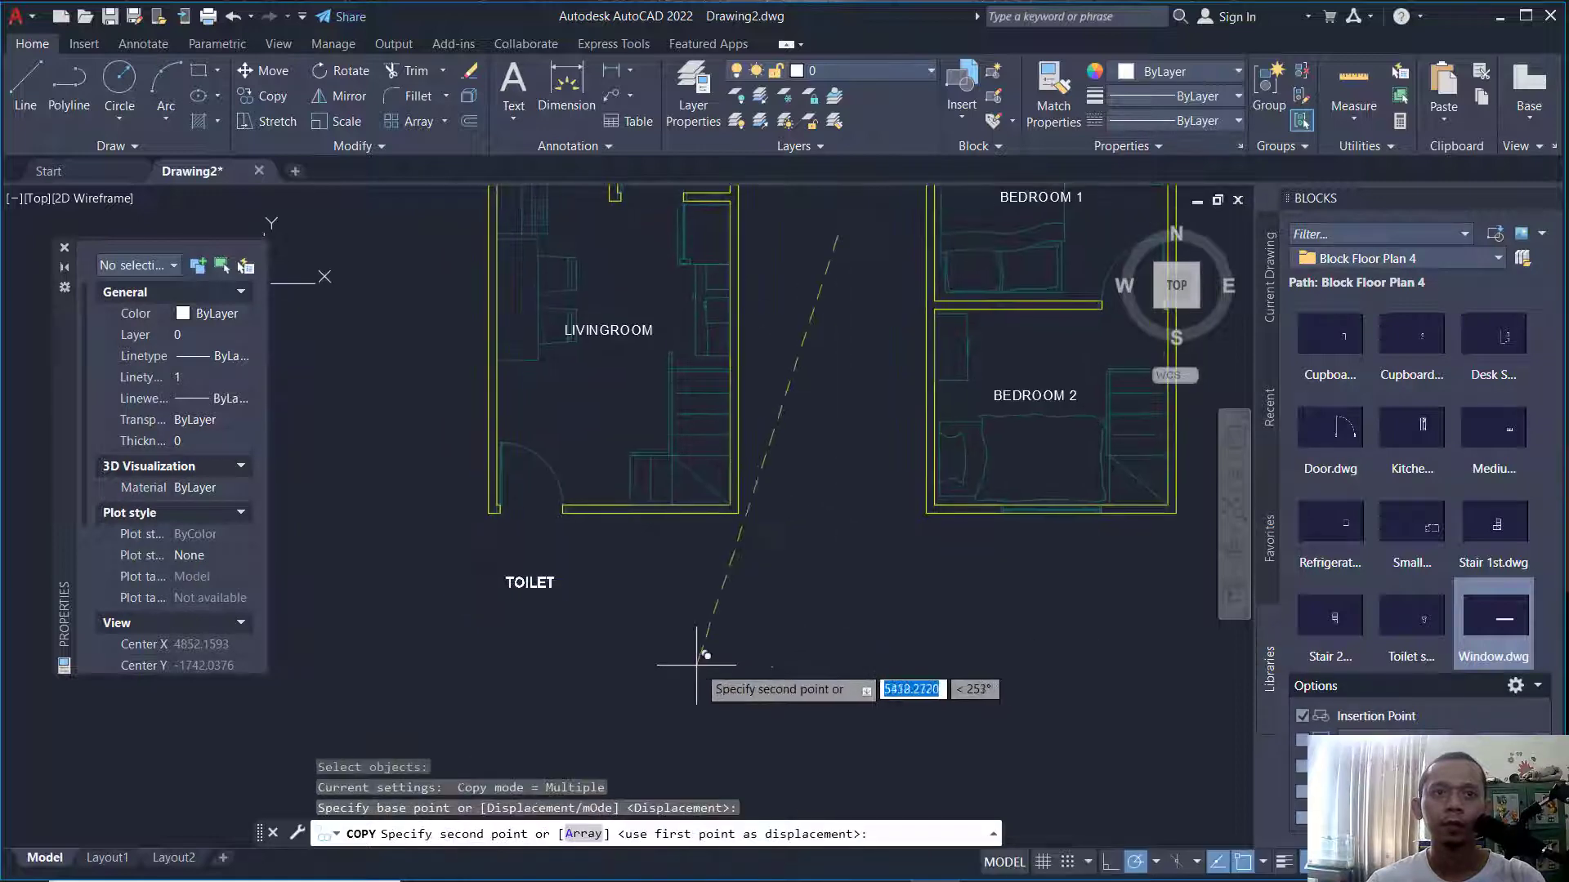
click(679, 661)
middle_drag(583, 657, 719, 627)
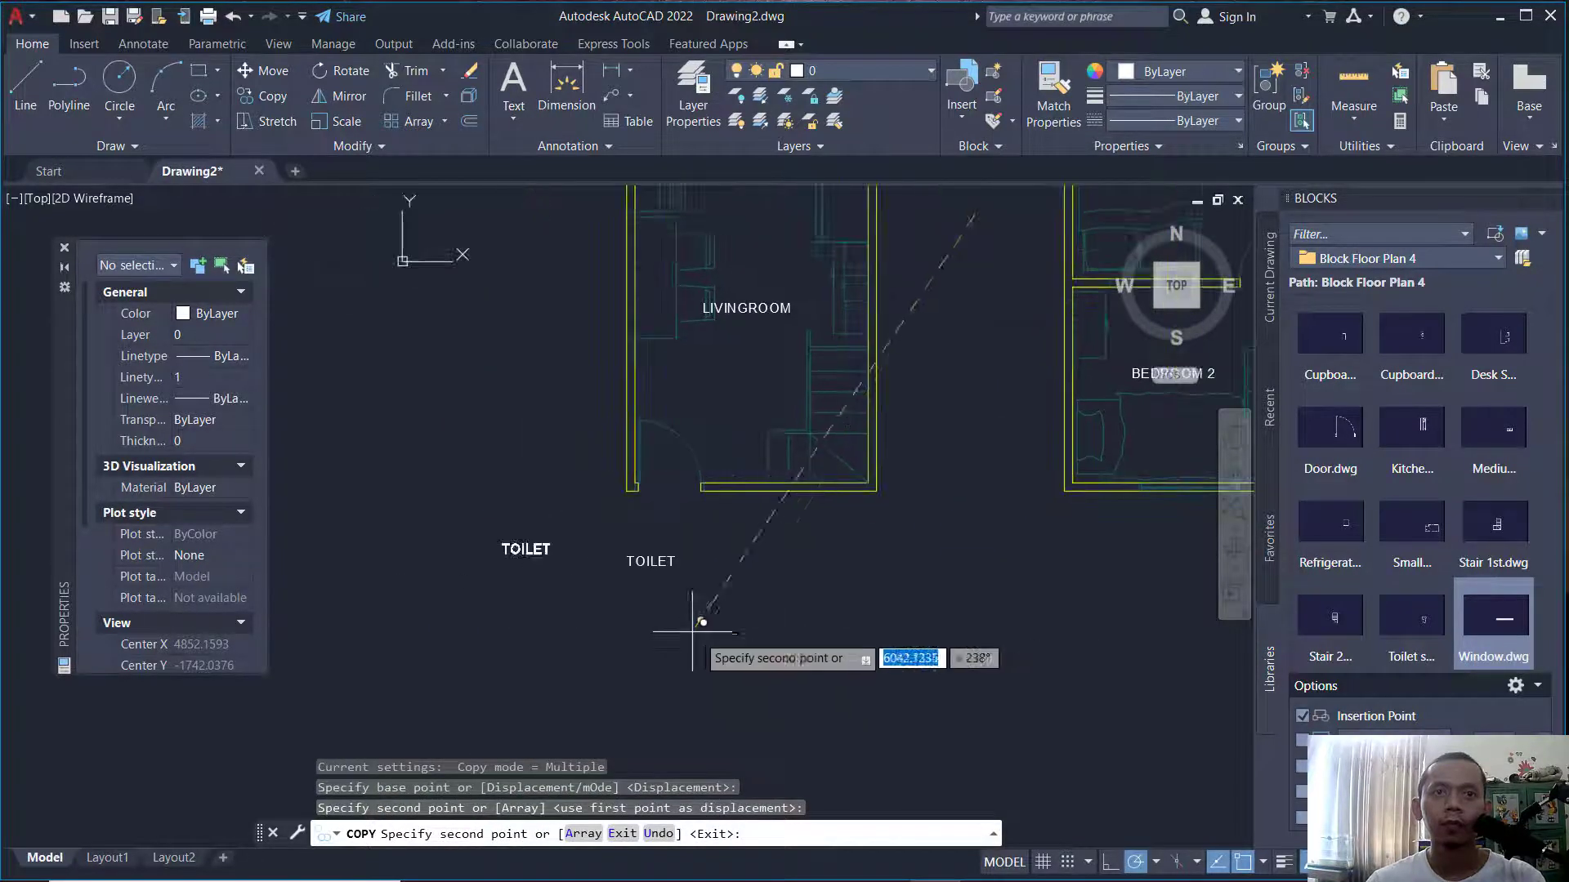
key(Return)
Change the copied label below the first plan to an underlined 1ST FLOOR PLAN and widen its text frame to fit one line.
double_click(654, 562)
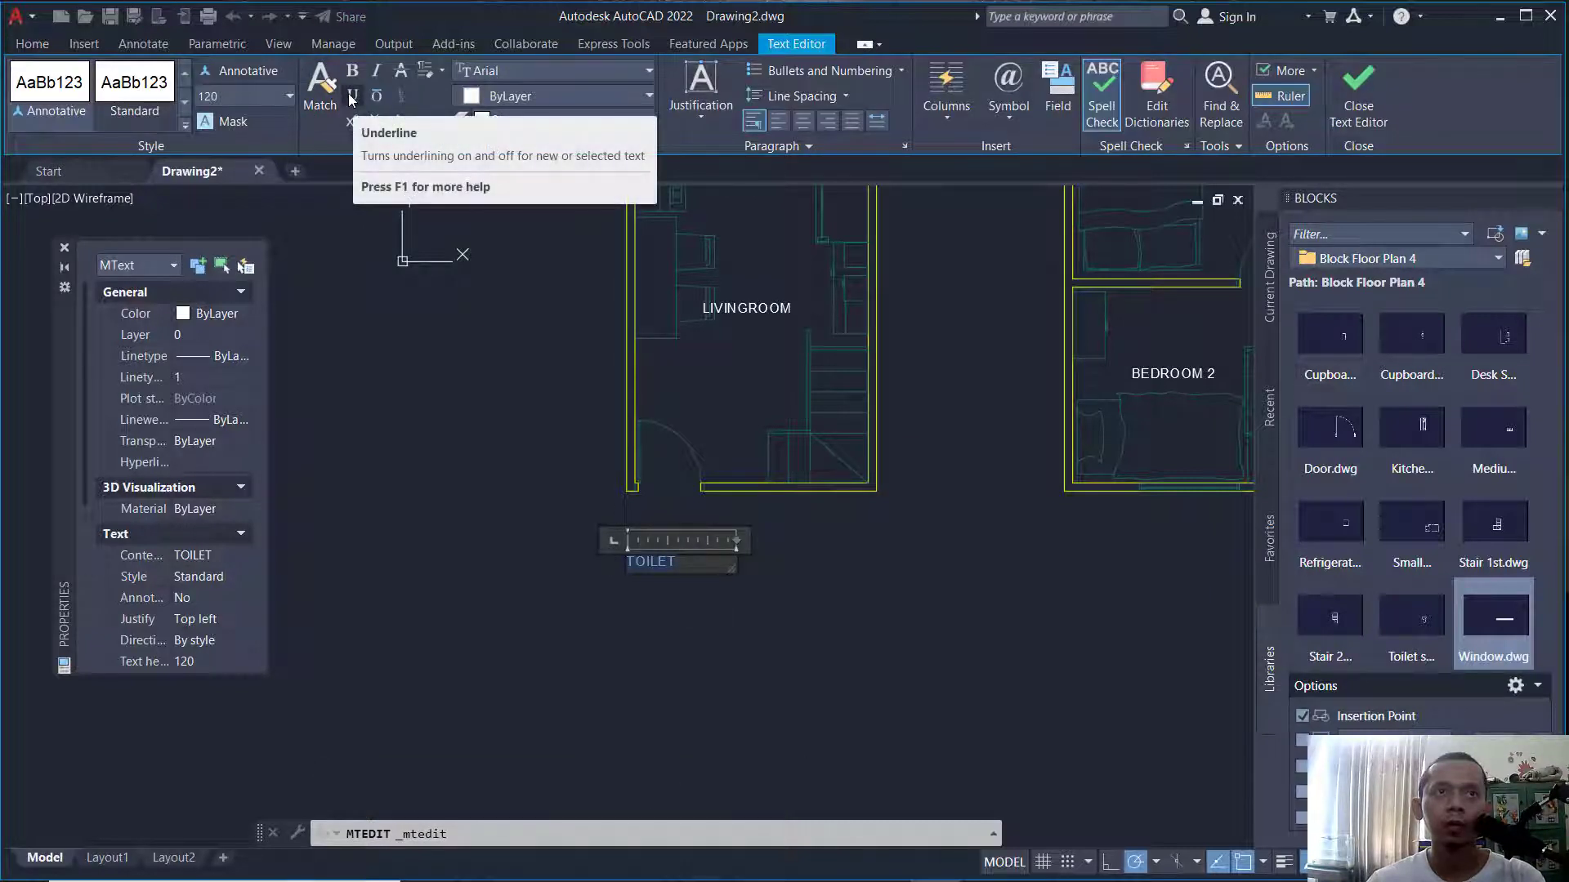
click(350, 97)
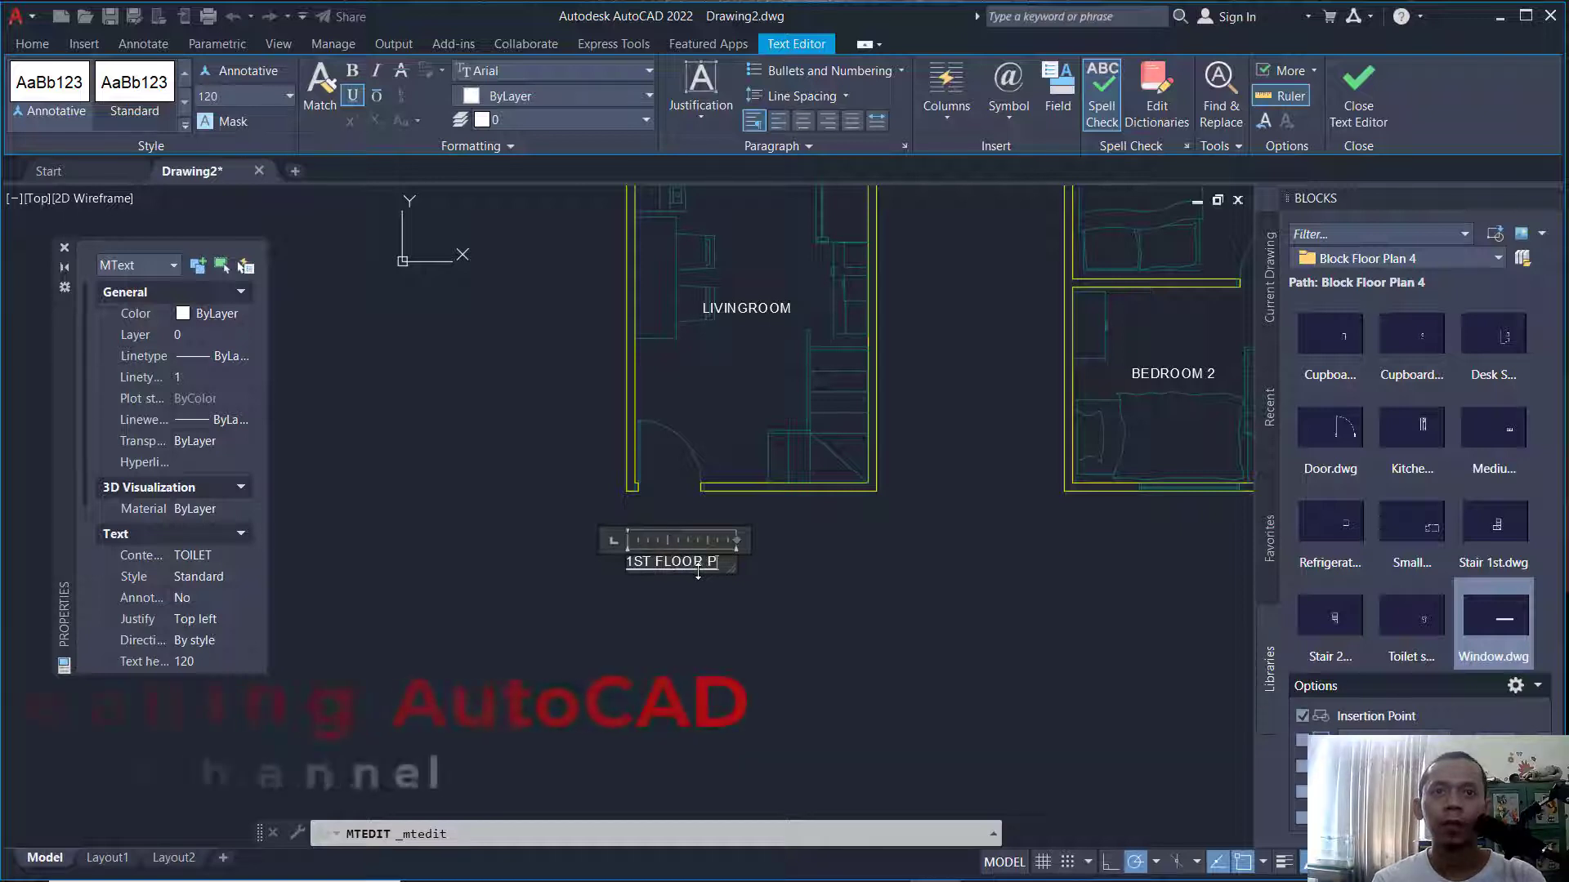
text(PLAN)
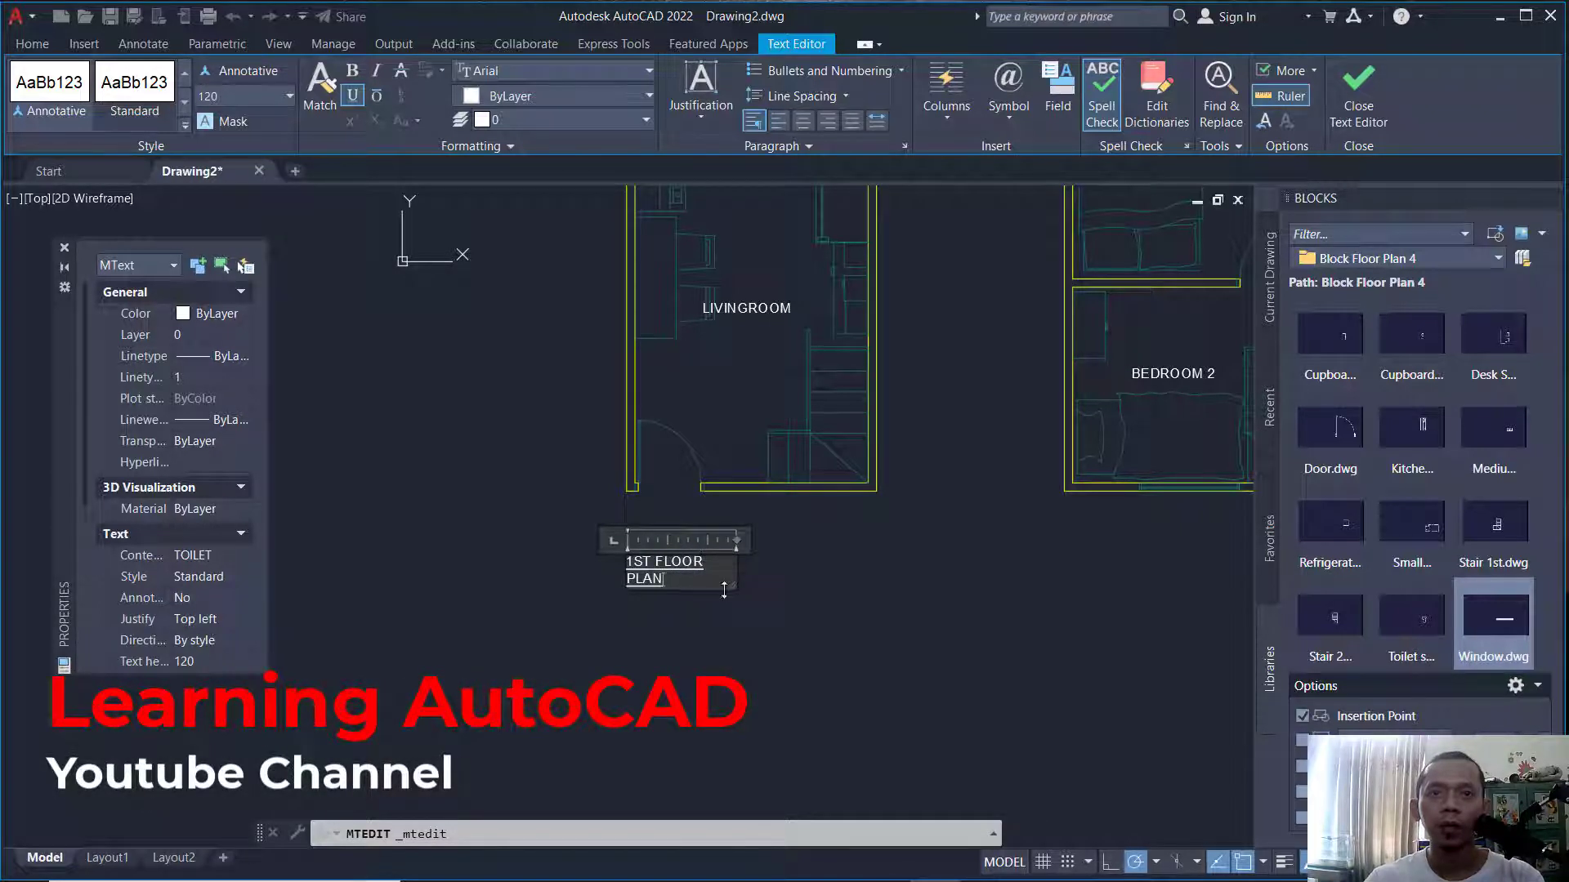
drag(728, 589, 800, 578)
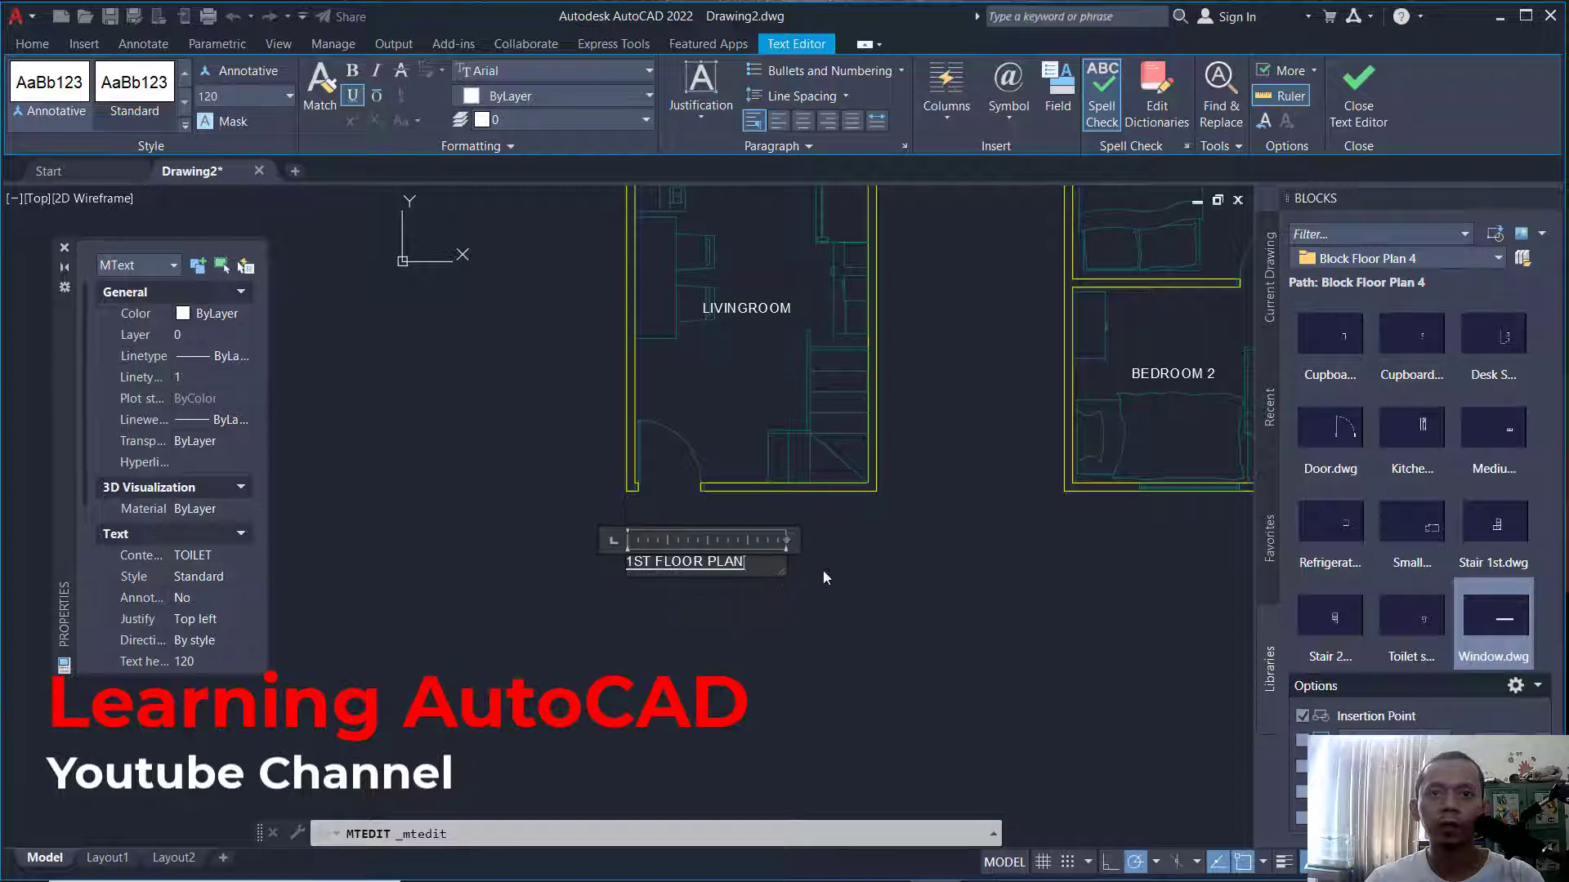
click(822, 571)
Copy the LIVINGROOM label to directly beneath the 1ST FLOOR PLAN title.
text(CO)
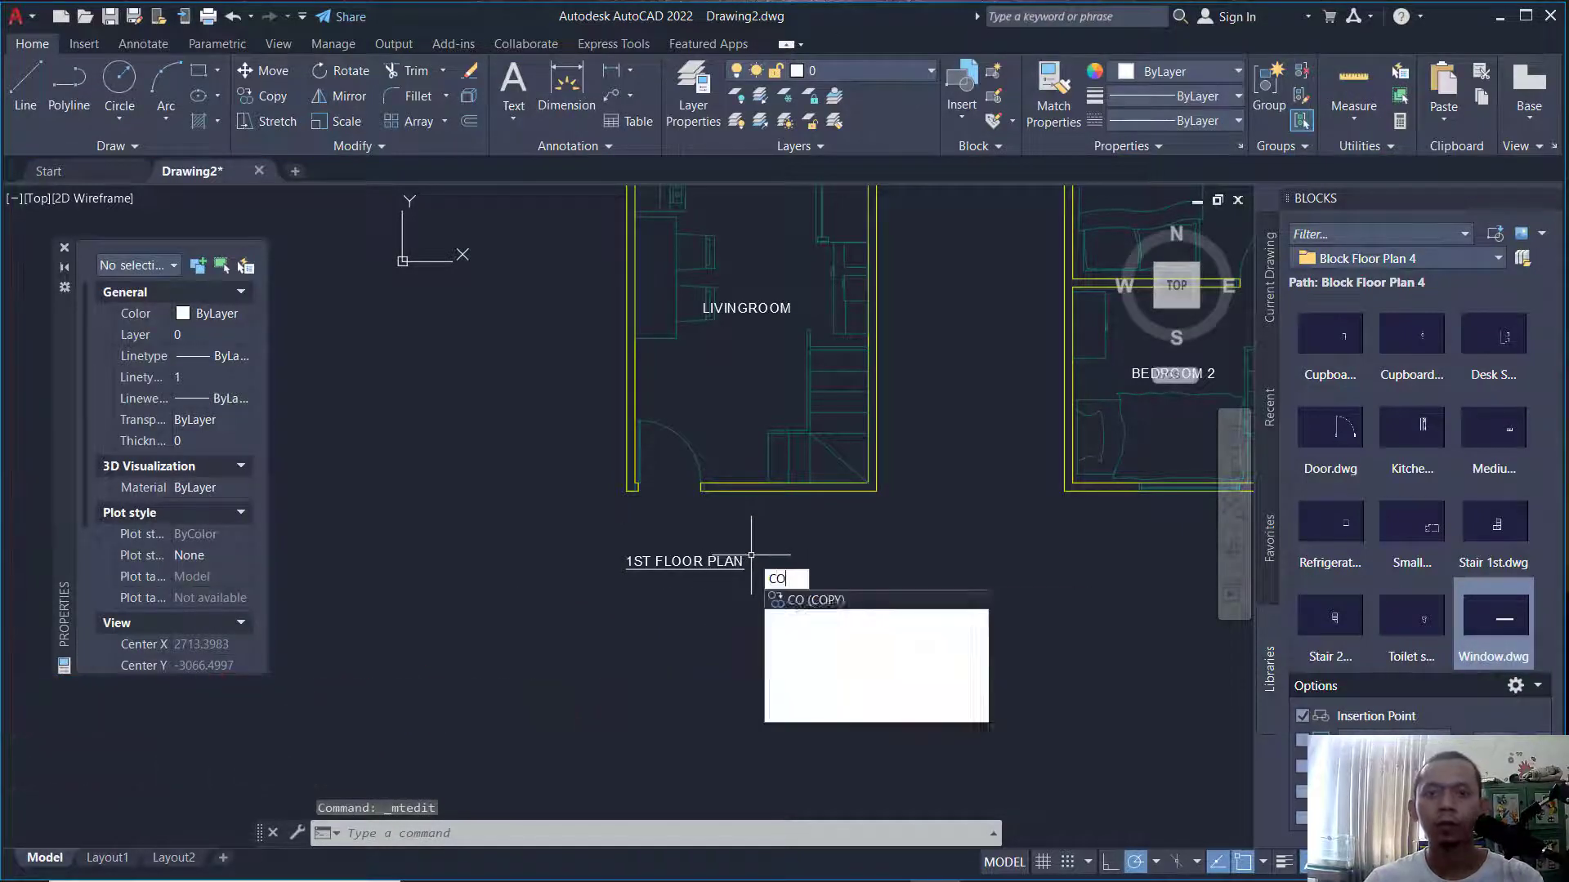
key(Return)
click(755, 310)
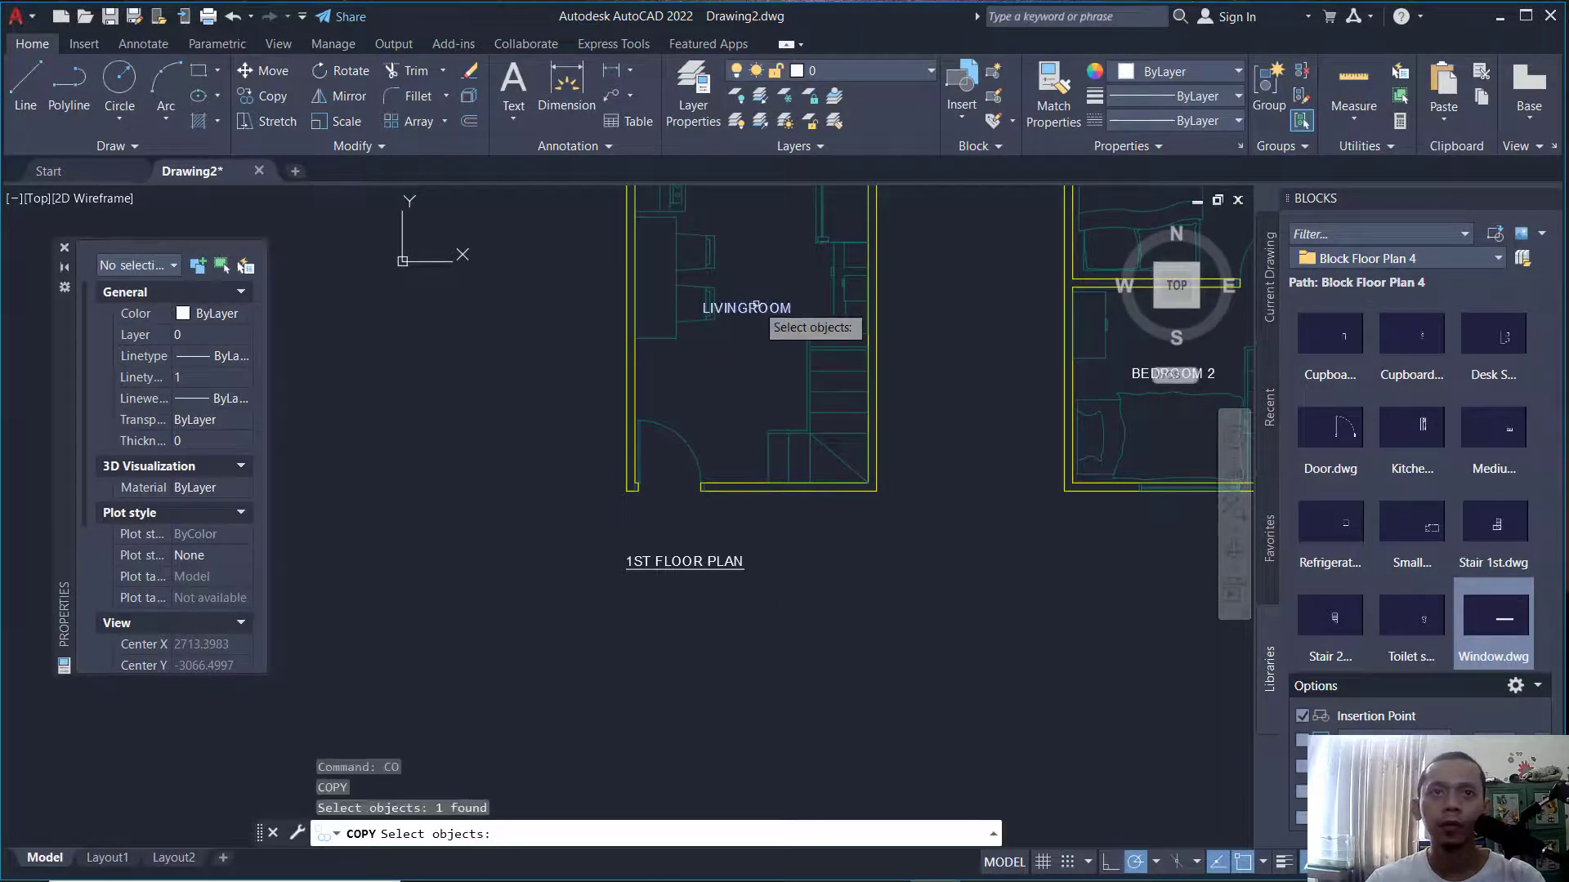
key(Return)
click(987, 471)
click(914, 740)
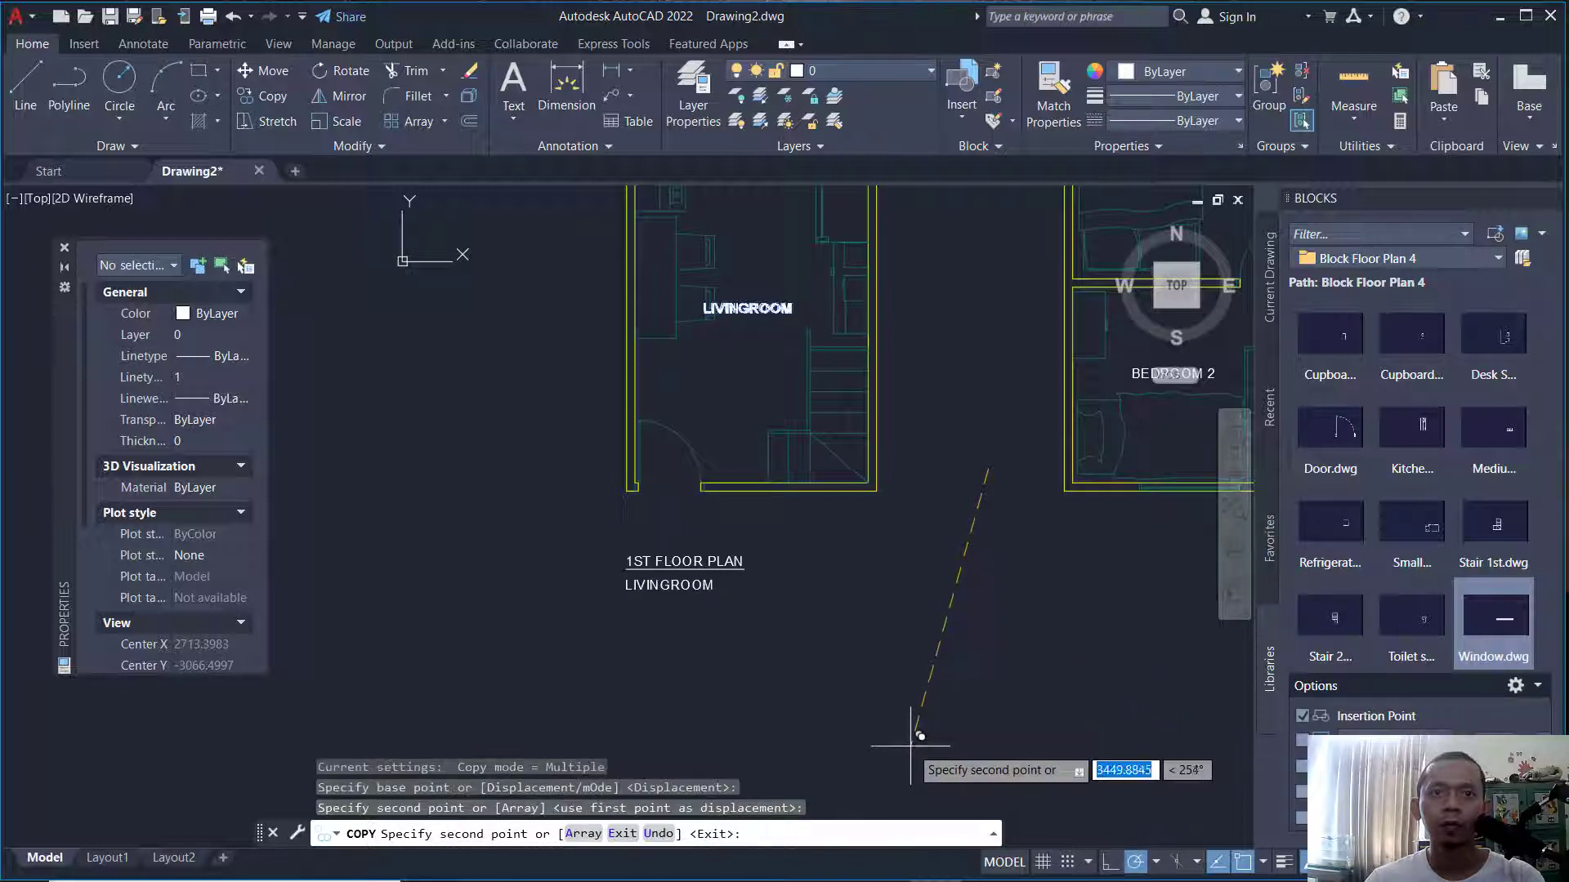
key(Escape)
Set the text height of the 1ST FLOOR PLAN title to 150.
click(740, 563)
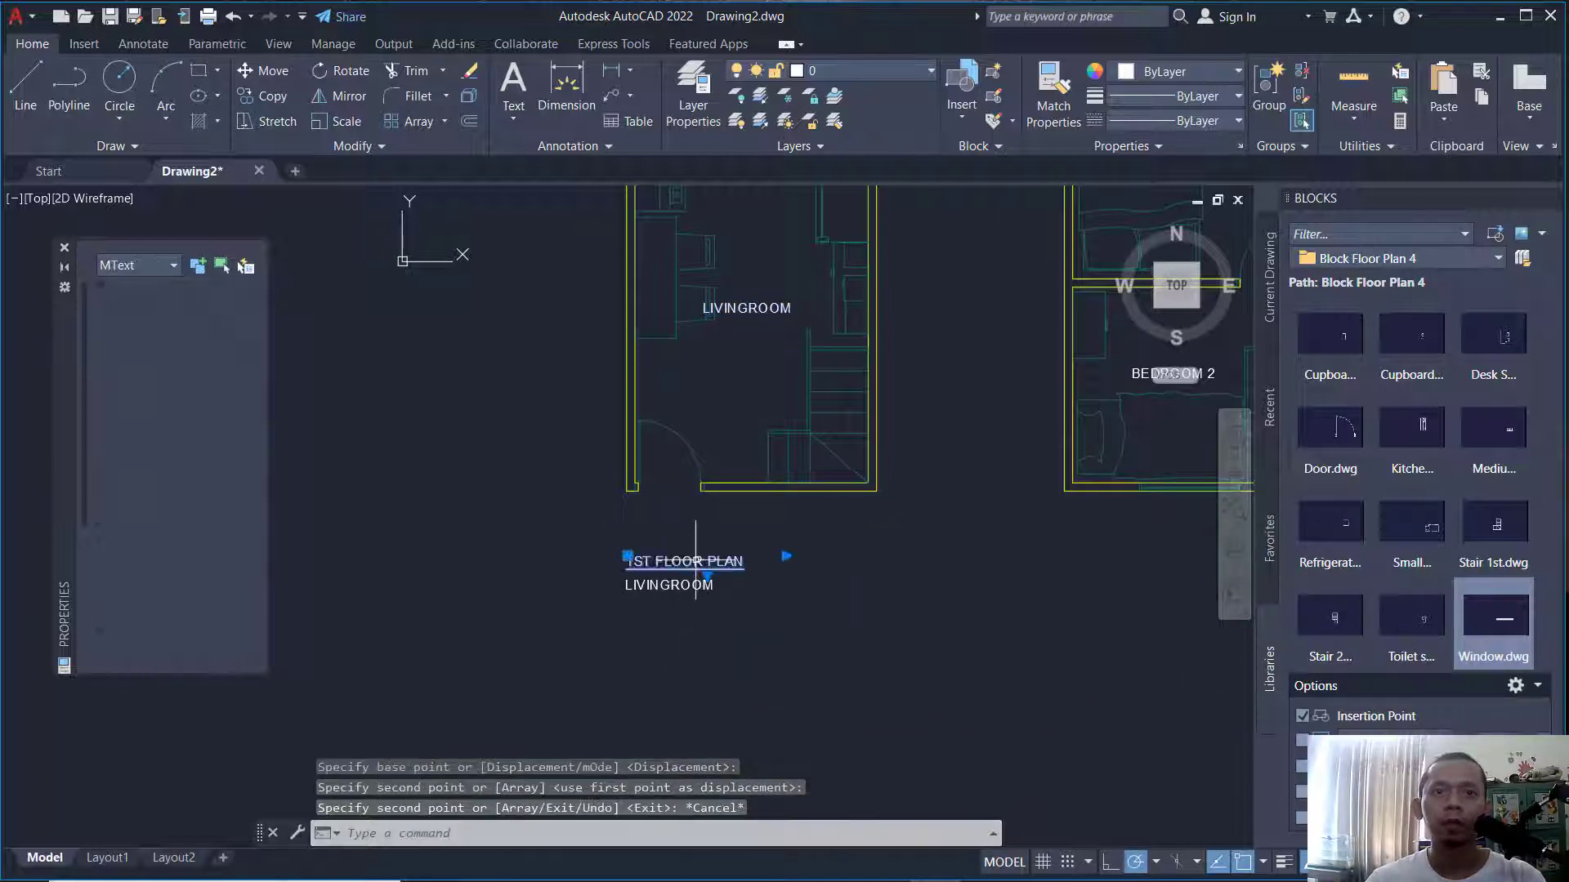
click(196, 660)
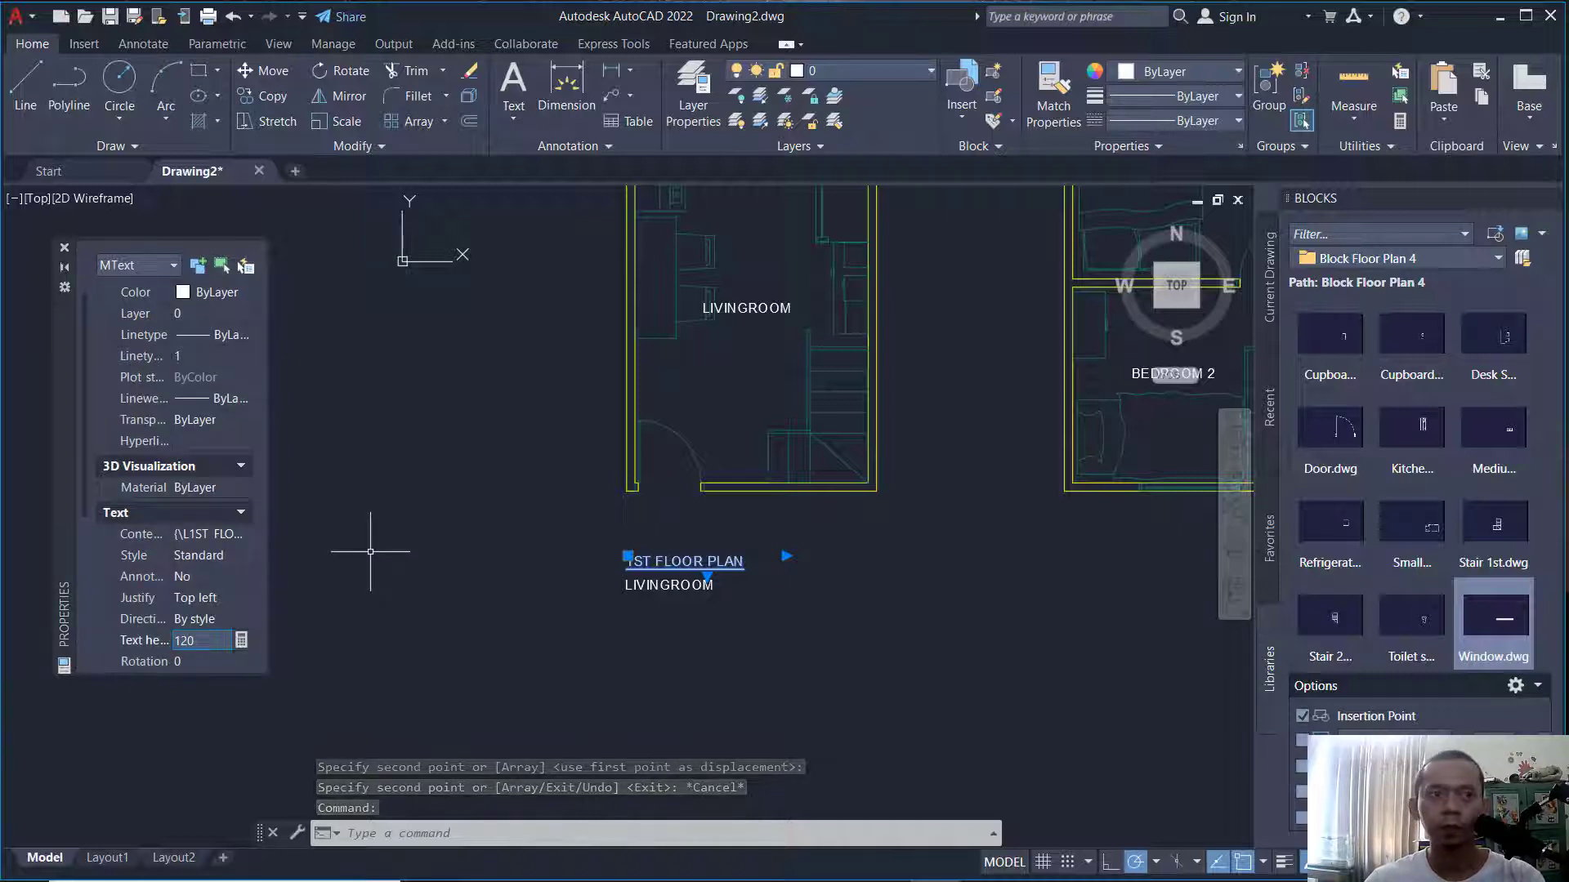
drag(205, 641, 164, 641)
text(15)
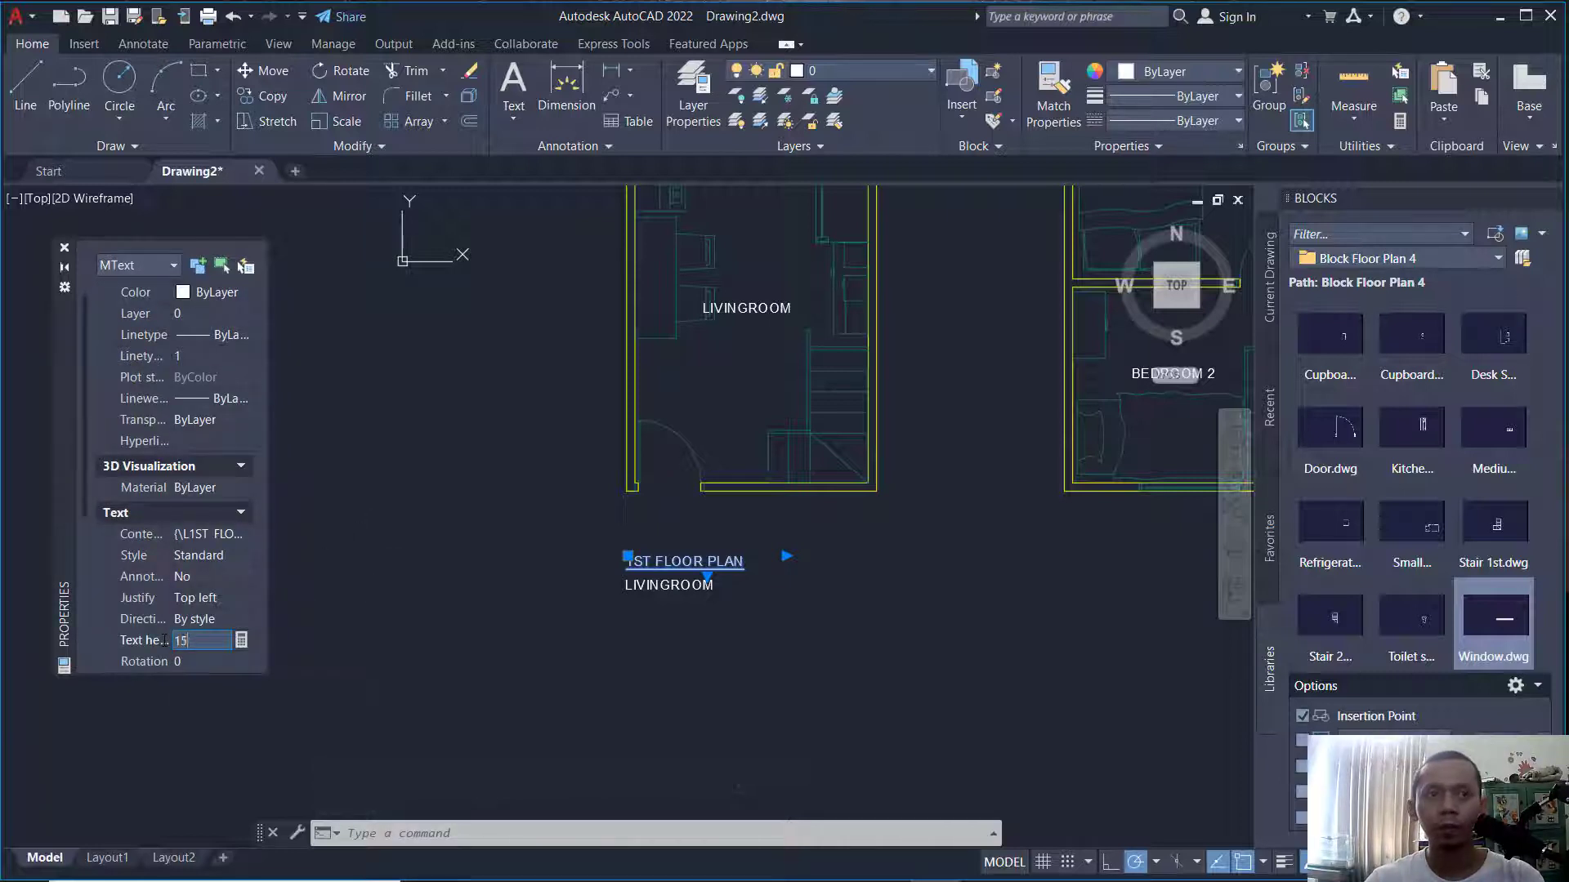
text(0)
key(Return)
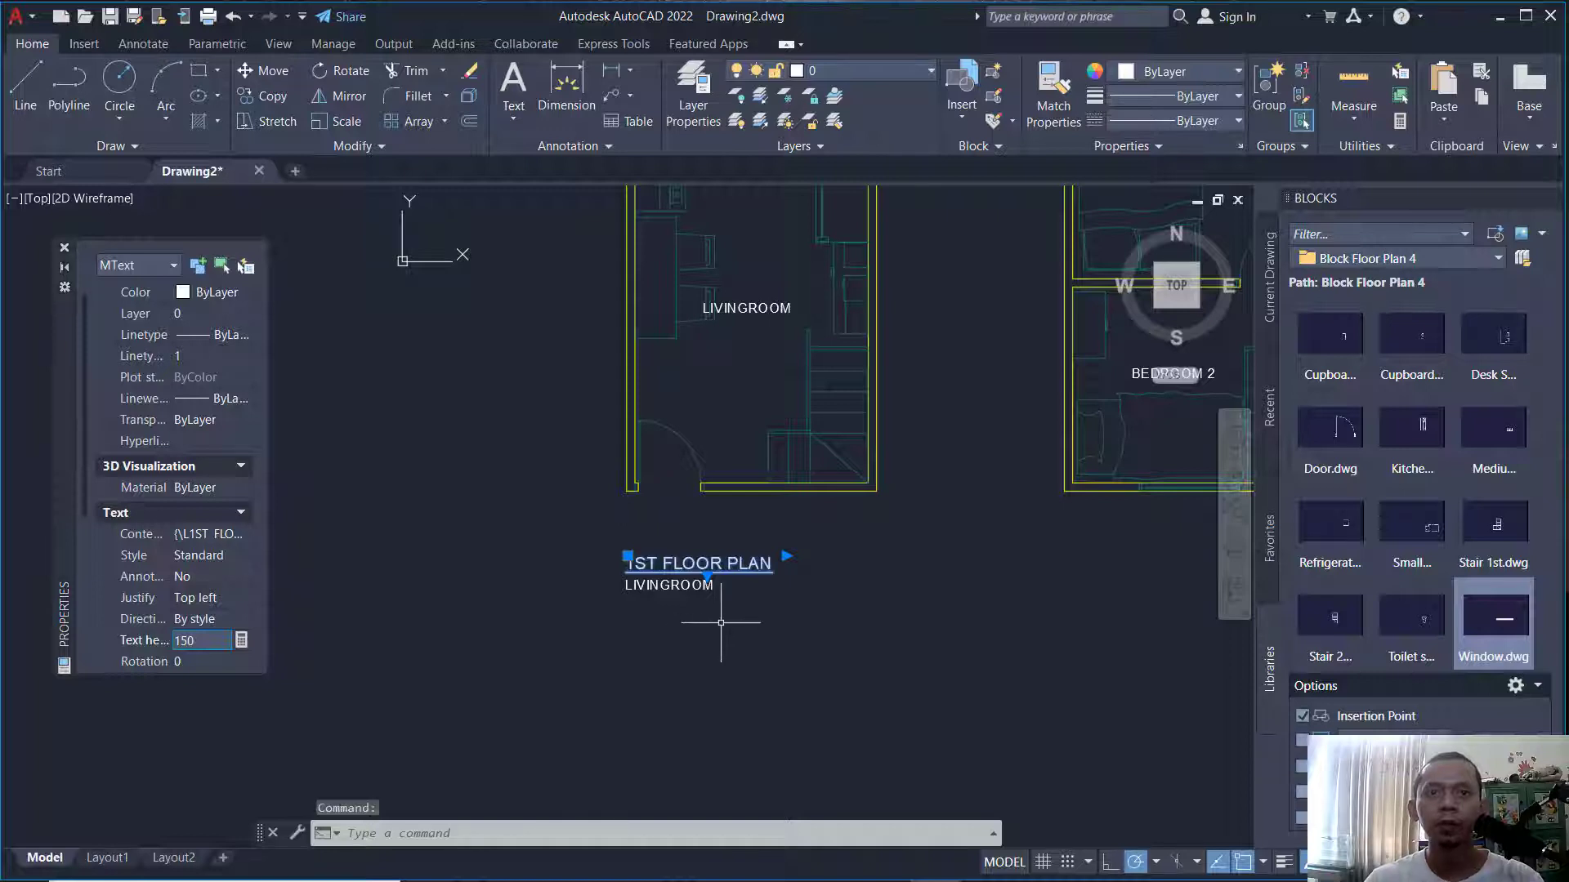
key(Escape)
Change the copied LIVINGROOM label beneath the 1ST FLOOR PLAN title to SCALE 1:50.
click(694, 587)
double_click(693, 589)
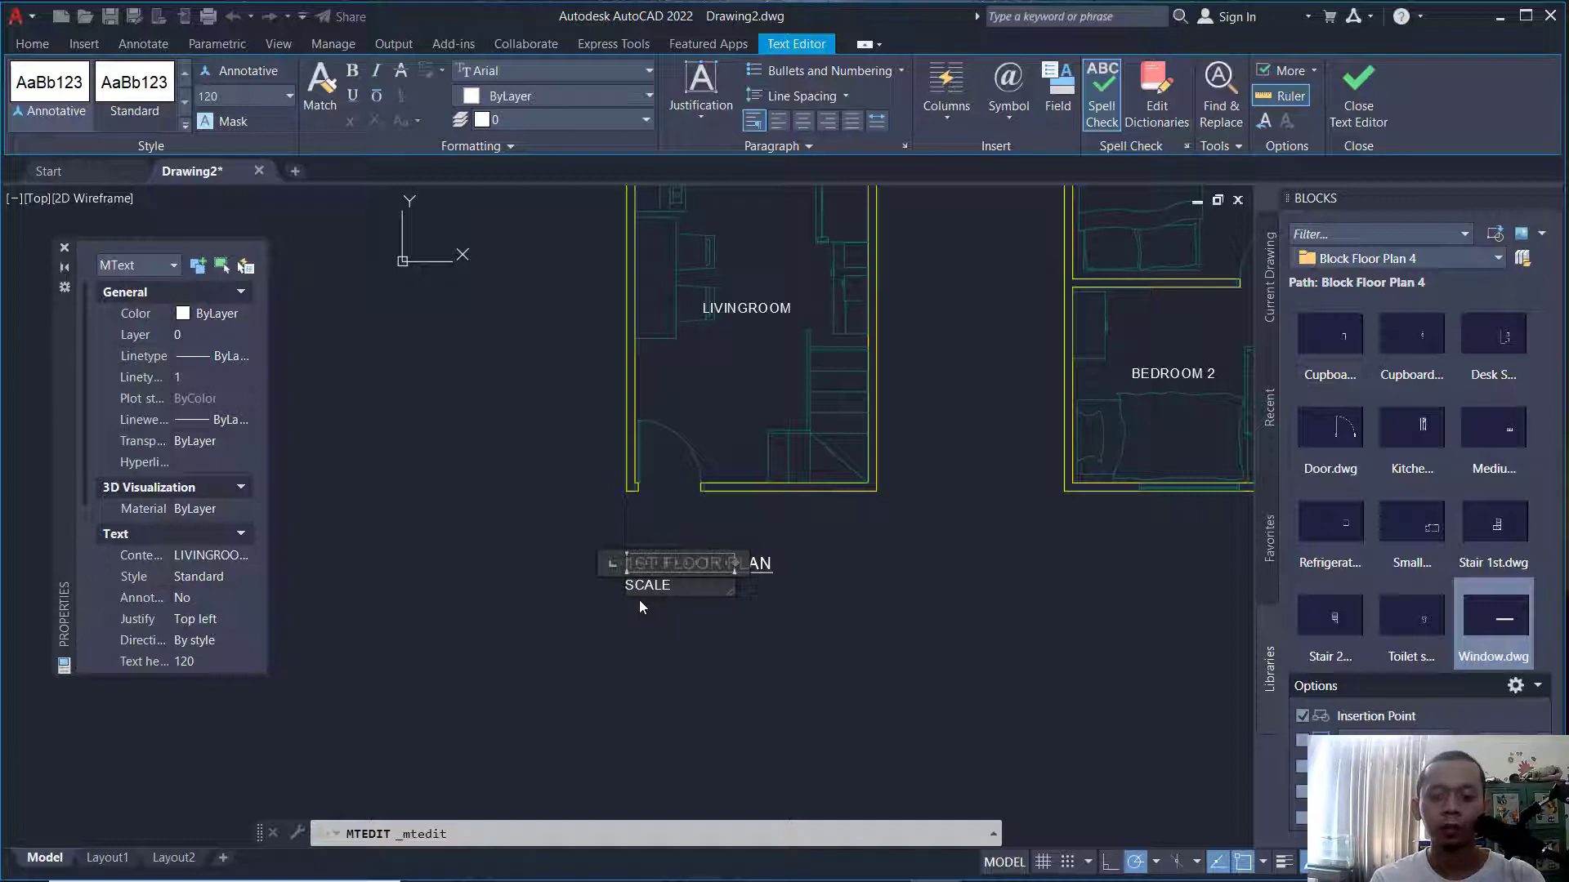
text(SCALE 1:50)
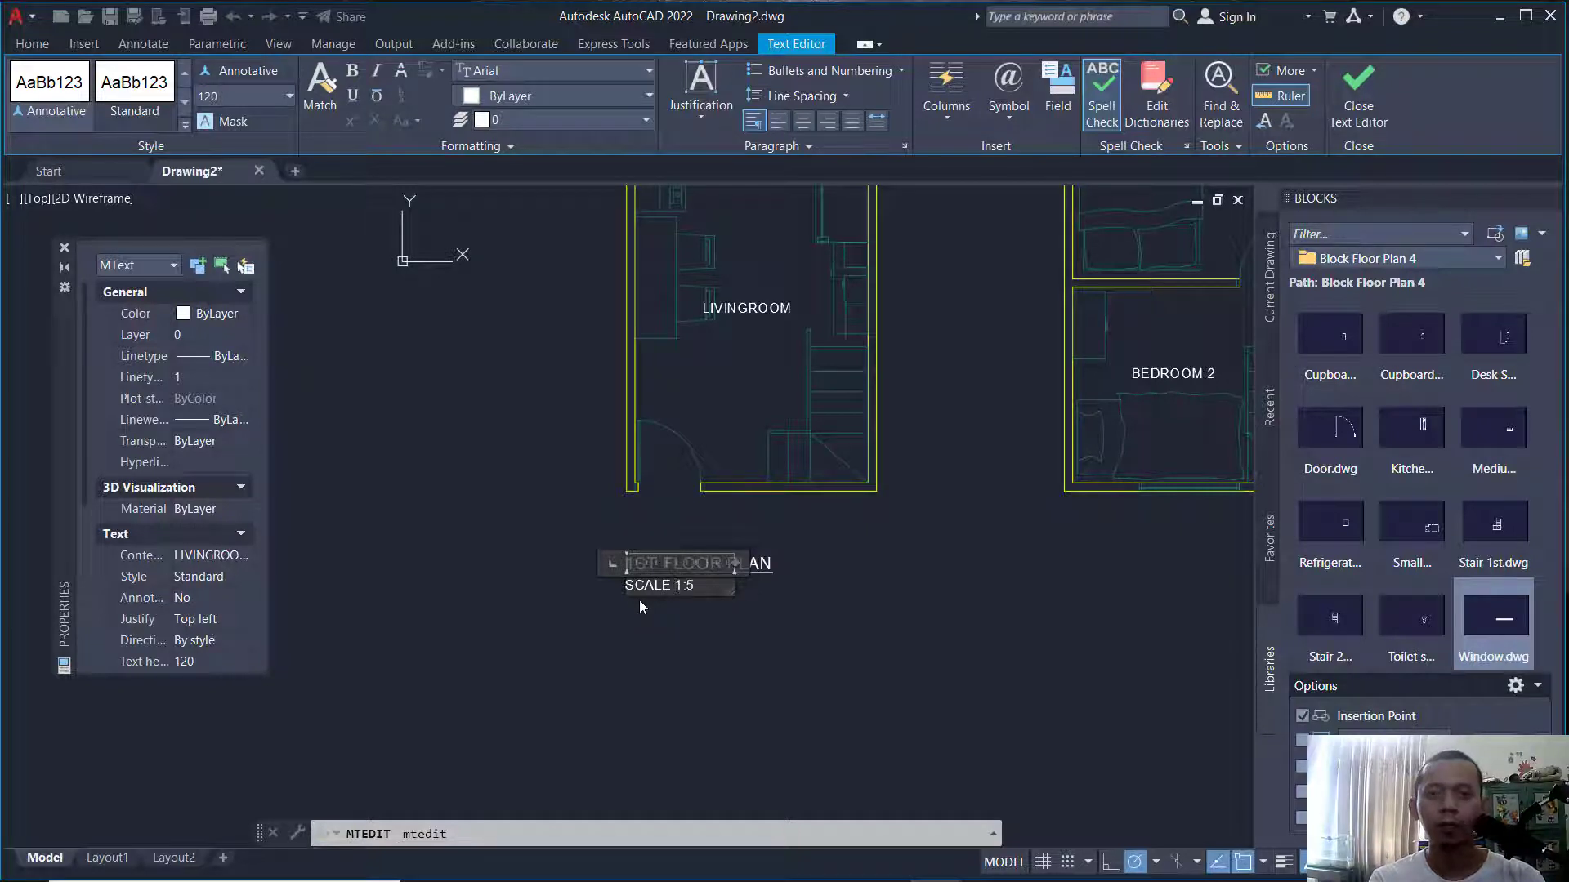
click(690, 609)
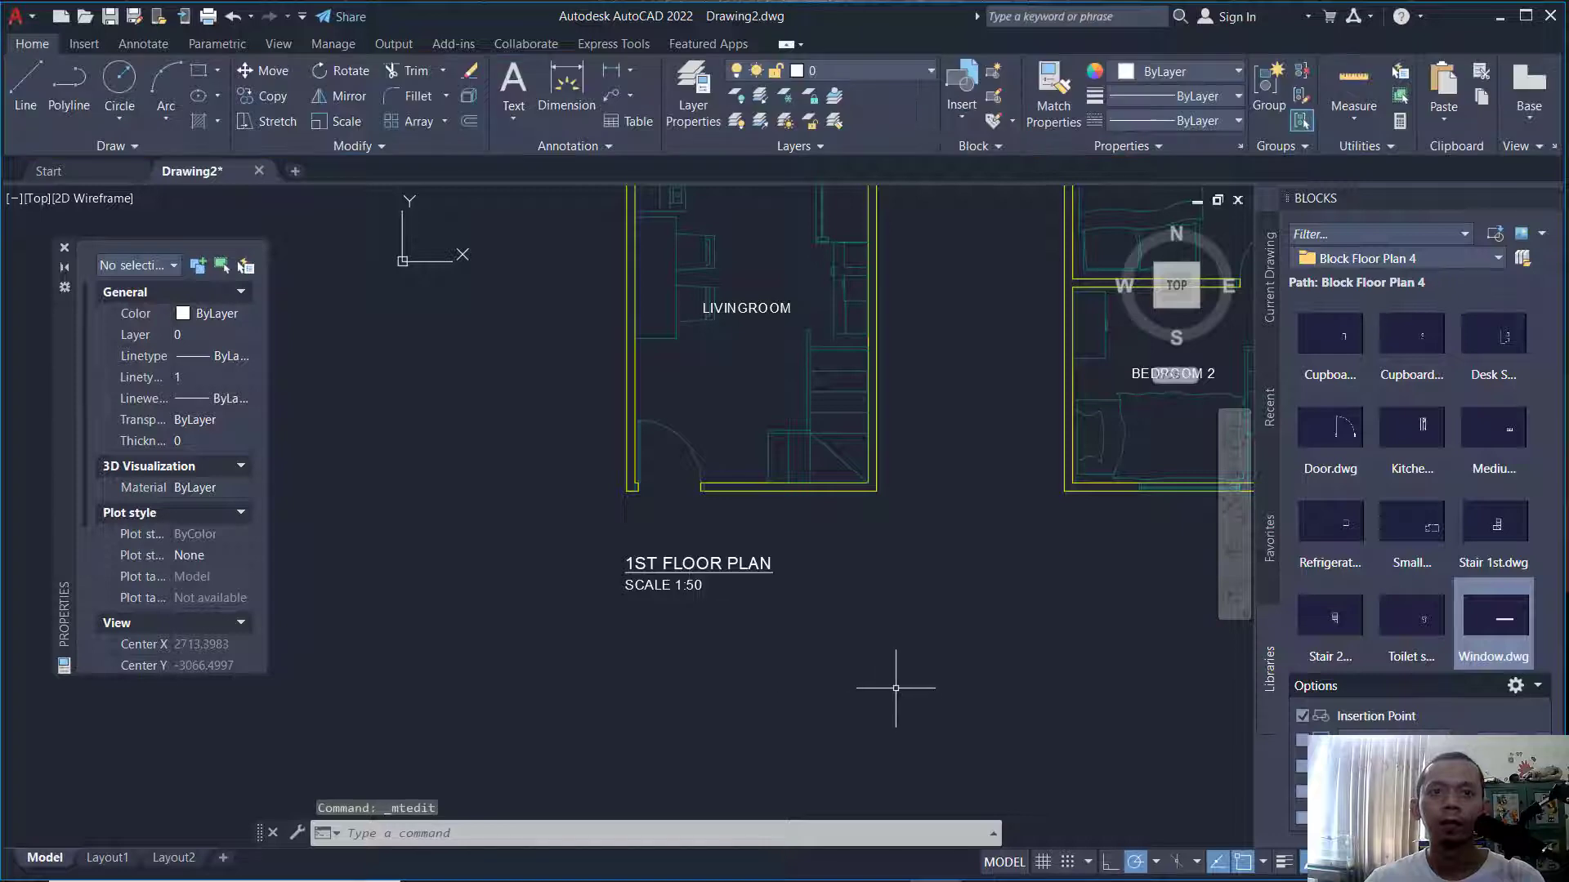
Copy the 1ST FLOOR PLAN title and its scale text horizontally to the same position below the second plan.
middle_drag(878, 672, 778, 666)
text(CO)
key(space)
click(763, 544)
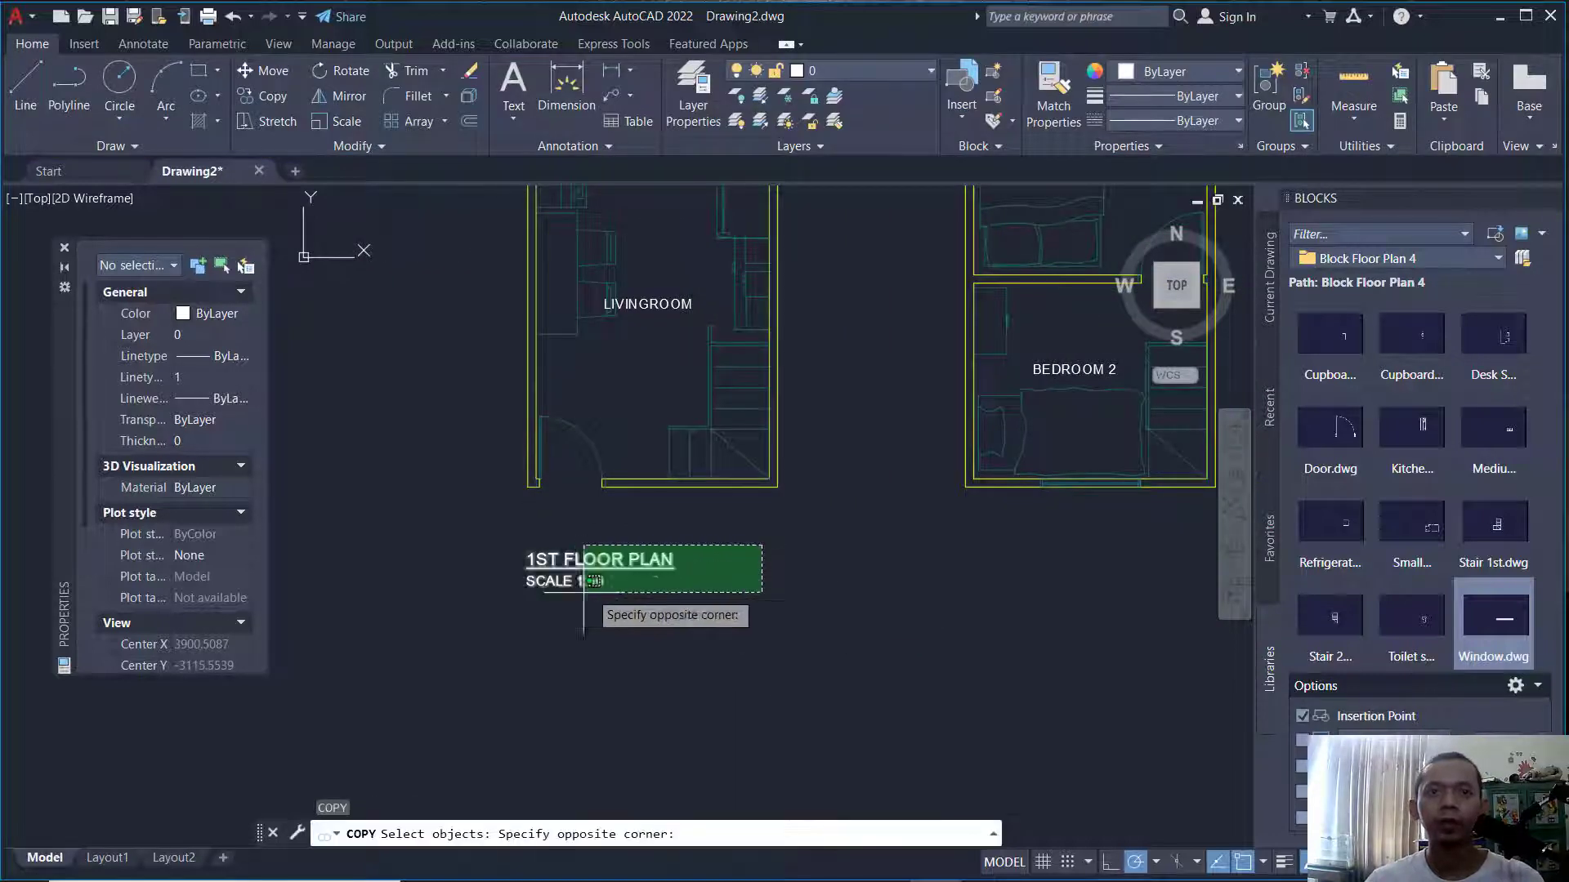
click(495, 621)
key(space)
click(526, 647)
middle_drag(921, 637, 778, 637)
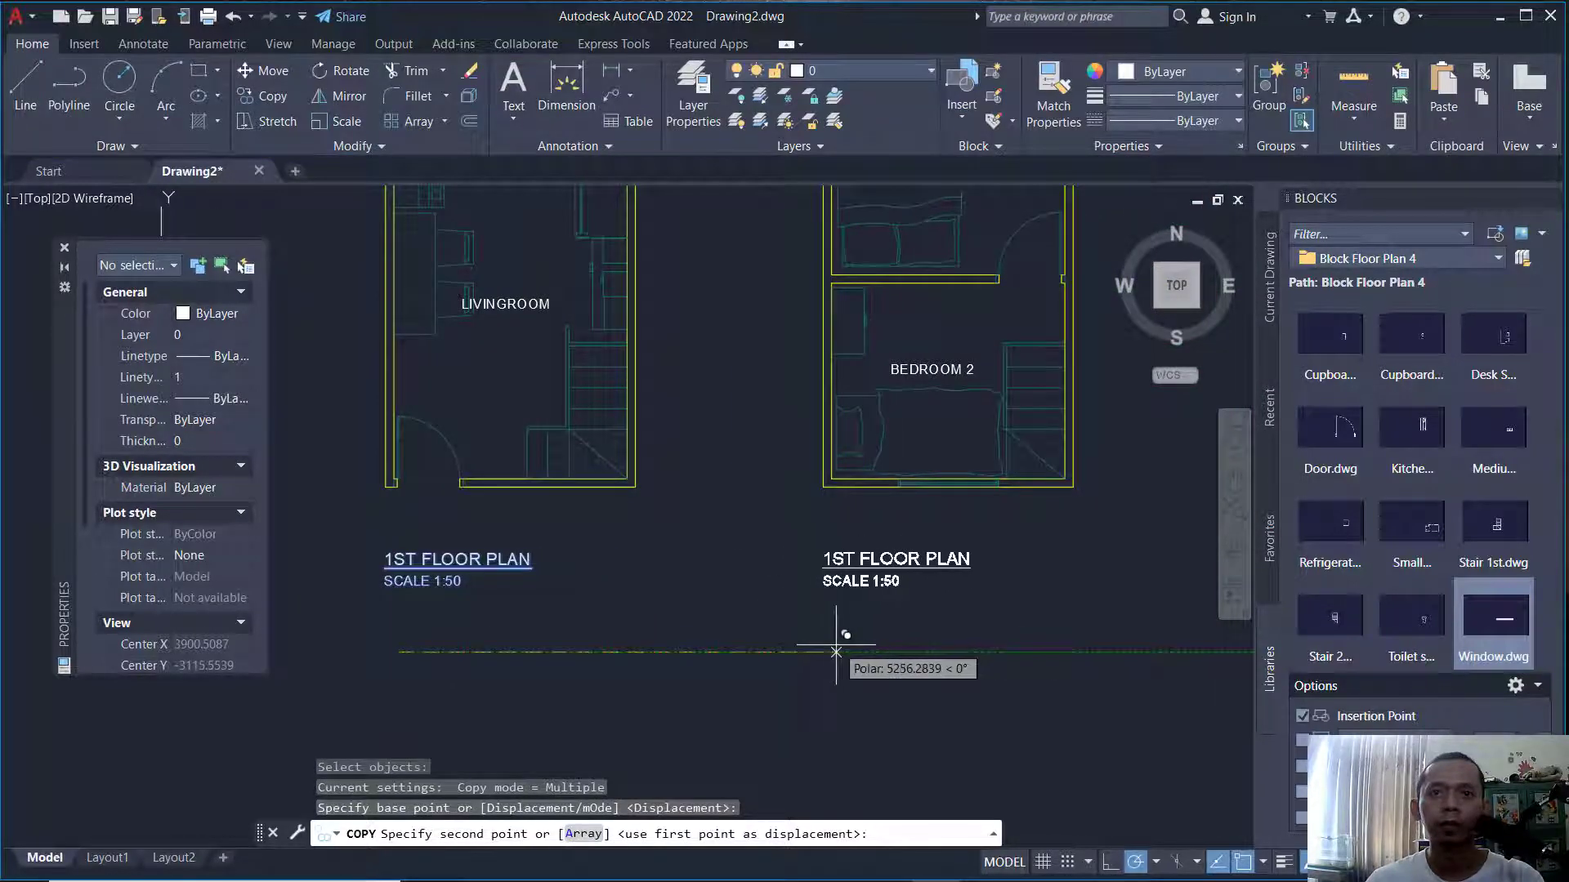
click(843, 645)
key(space)
Change the copied title below the second plan to 2ND FLOOR PLAN.
double_click(854, 572)
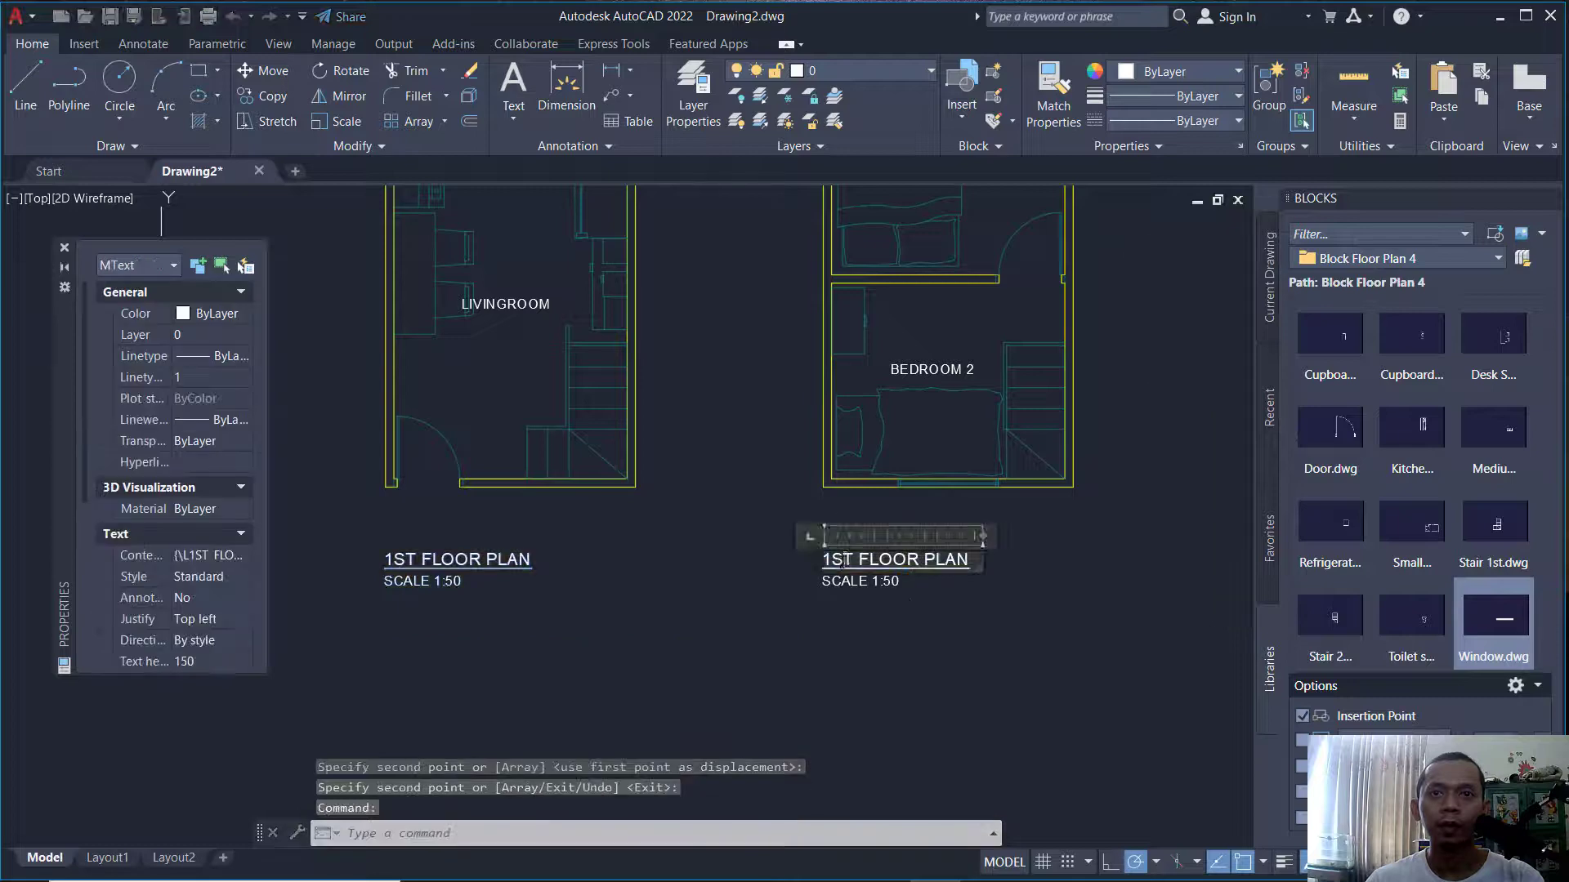
text(2)
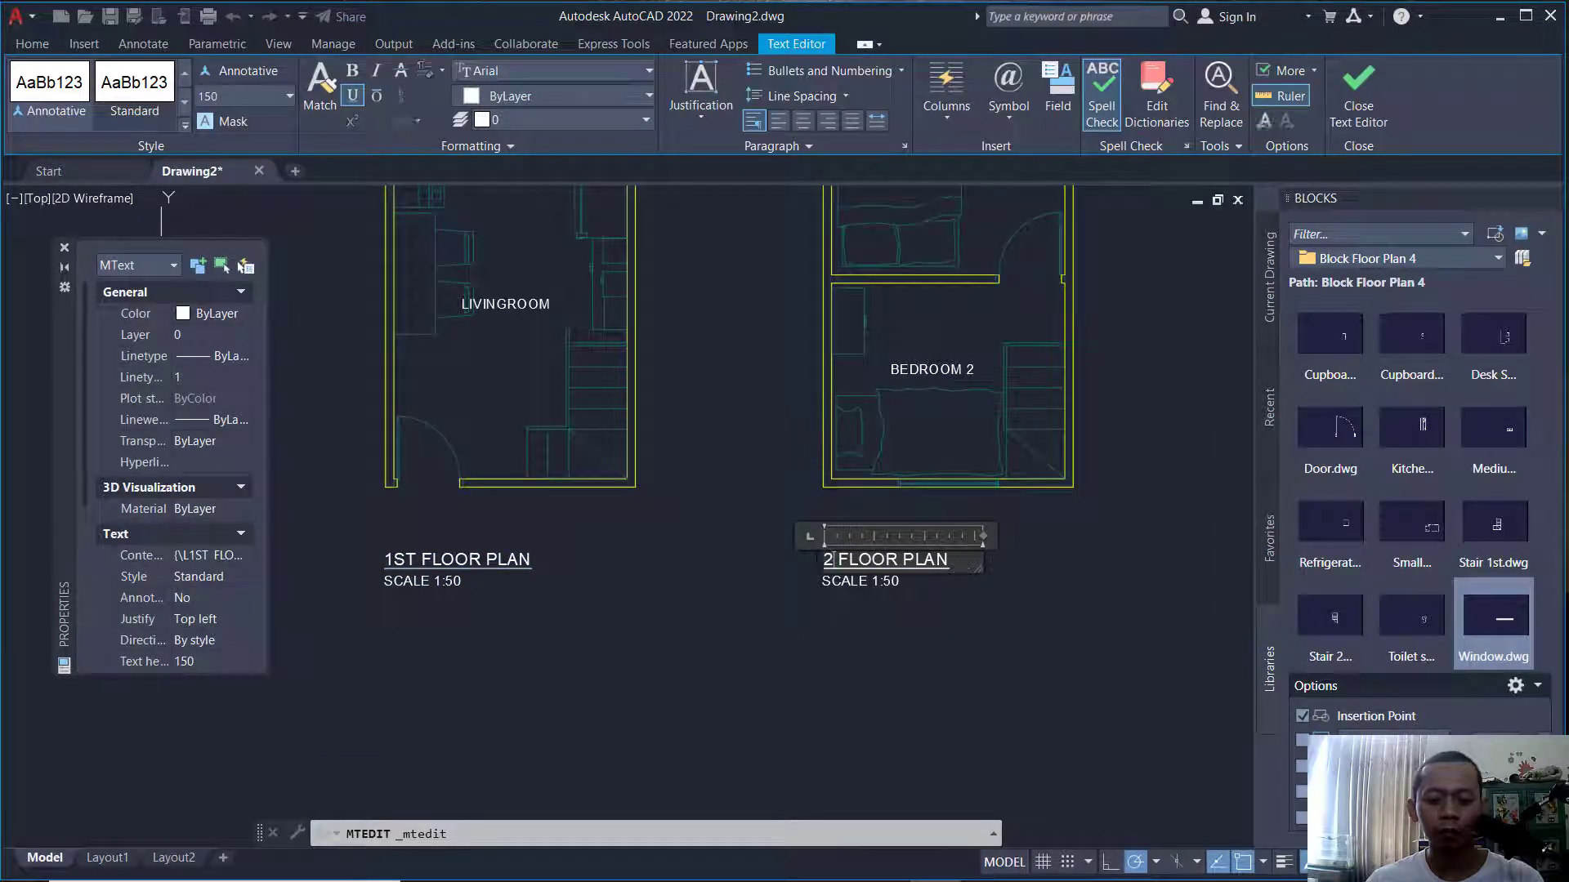
text(ND)
click(860, 643)
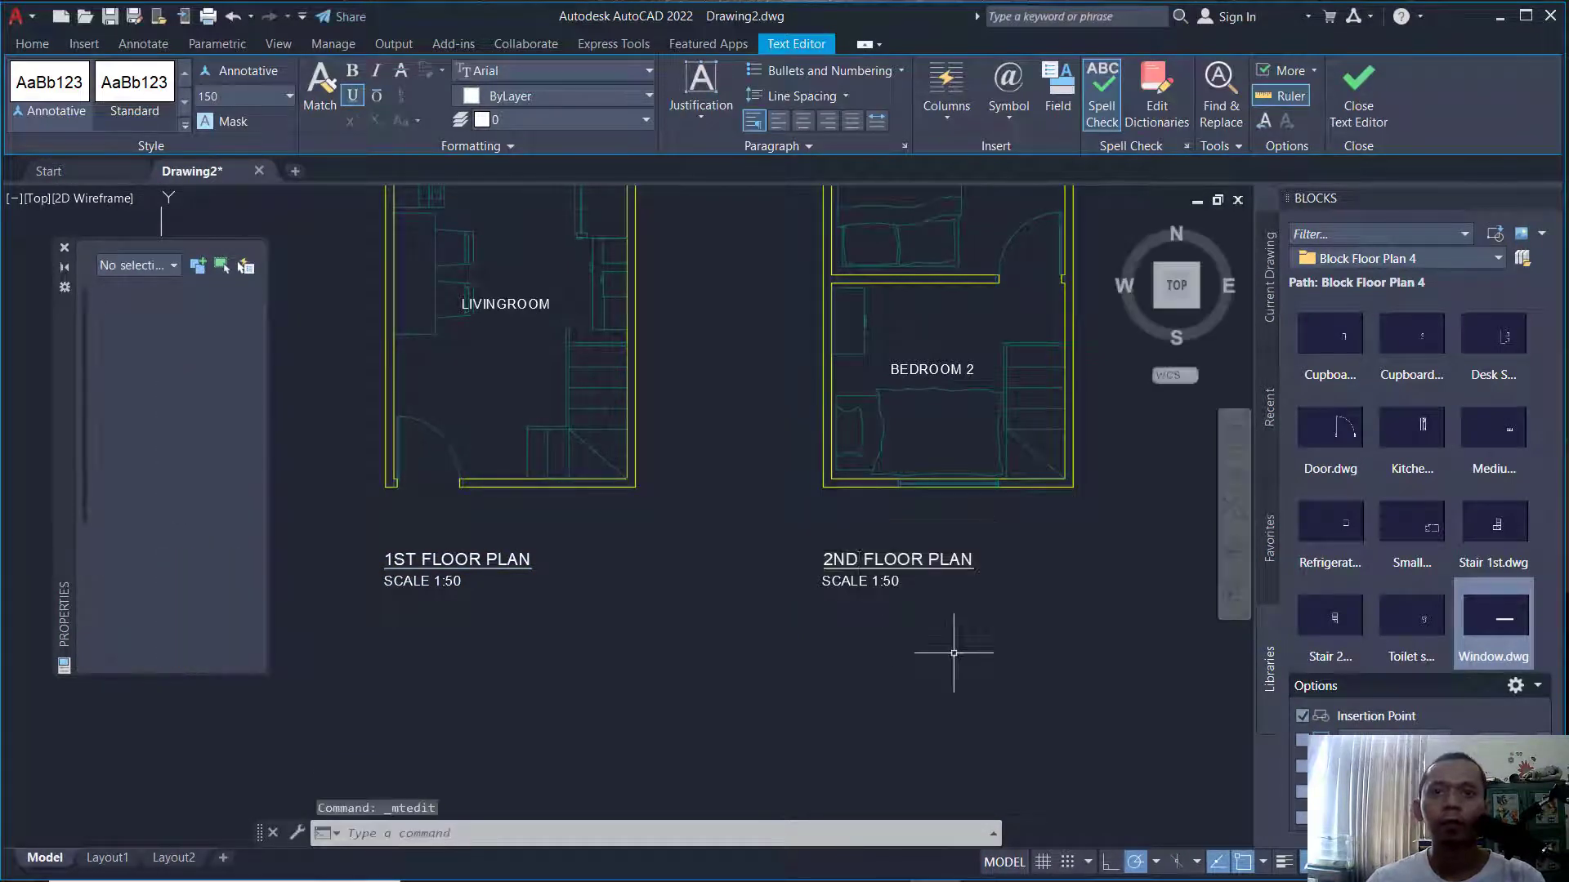
Hatch the first floor plan's walls with the ANSI31 pattern at a scale of 15.
scroll(707, 609, down, 2)
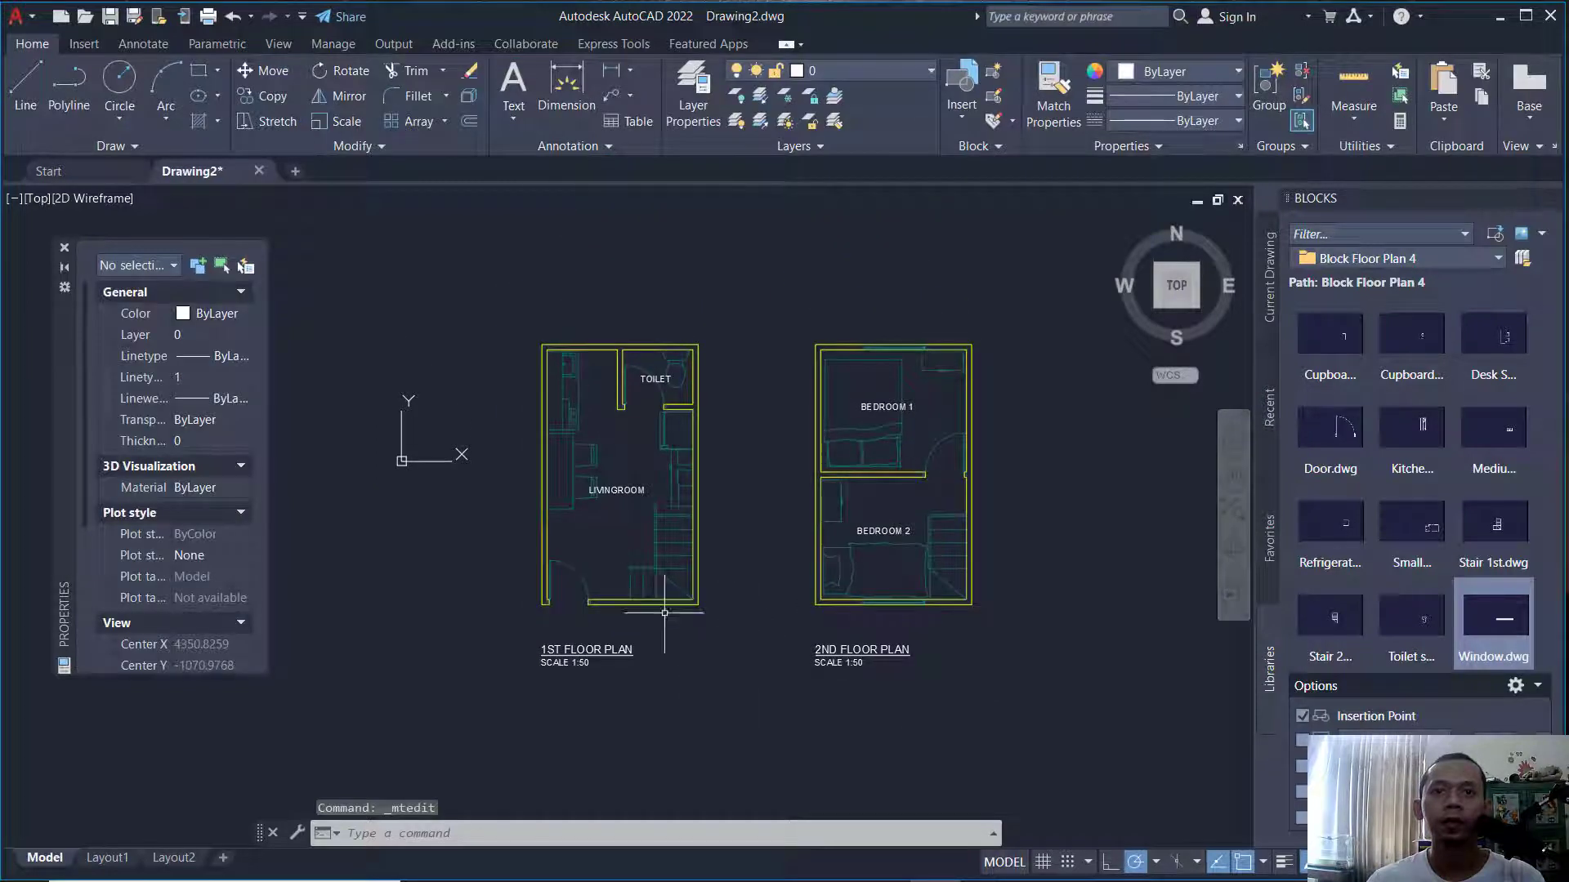
scroll(652, 606, up, 2)
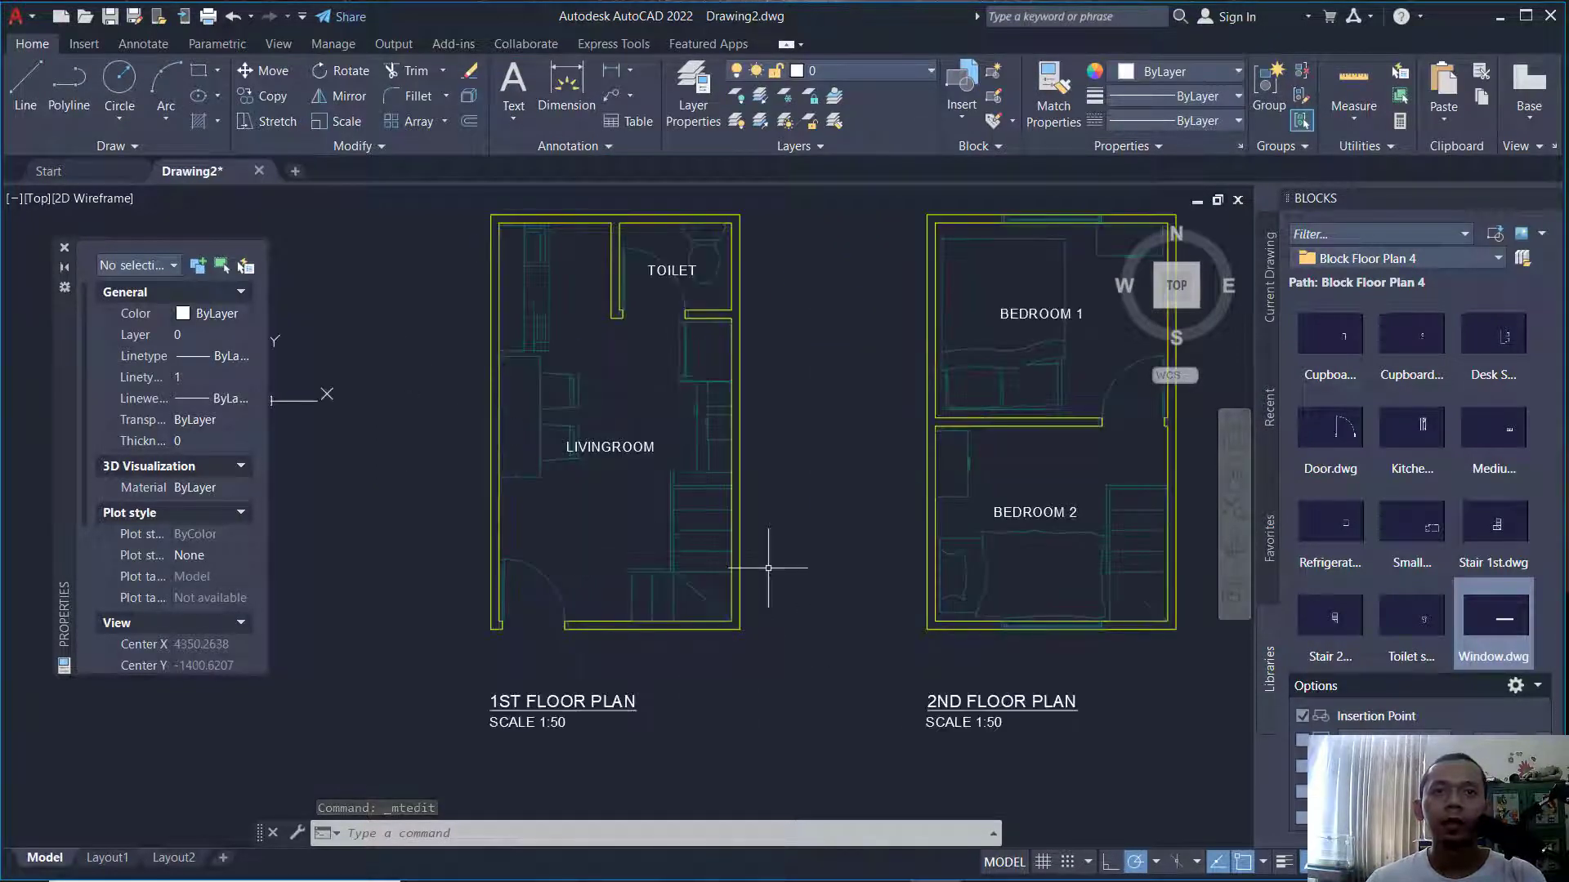
middle_drag(799, 462, 767, 487)
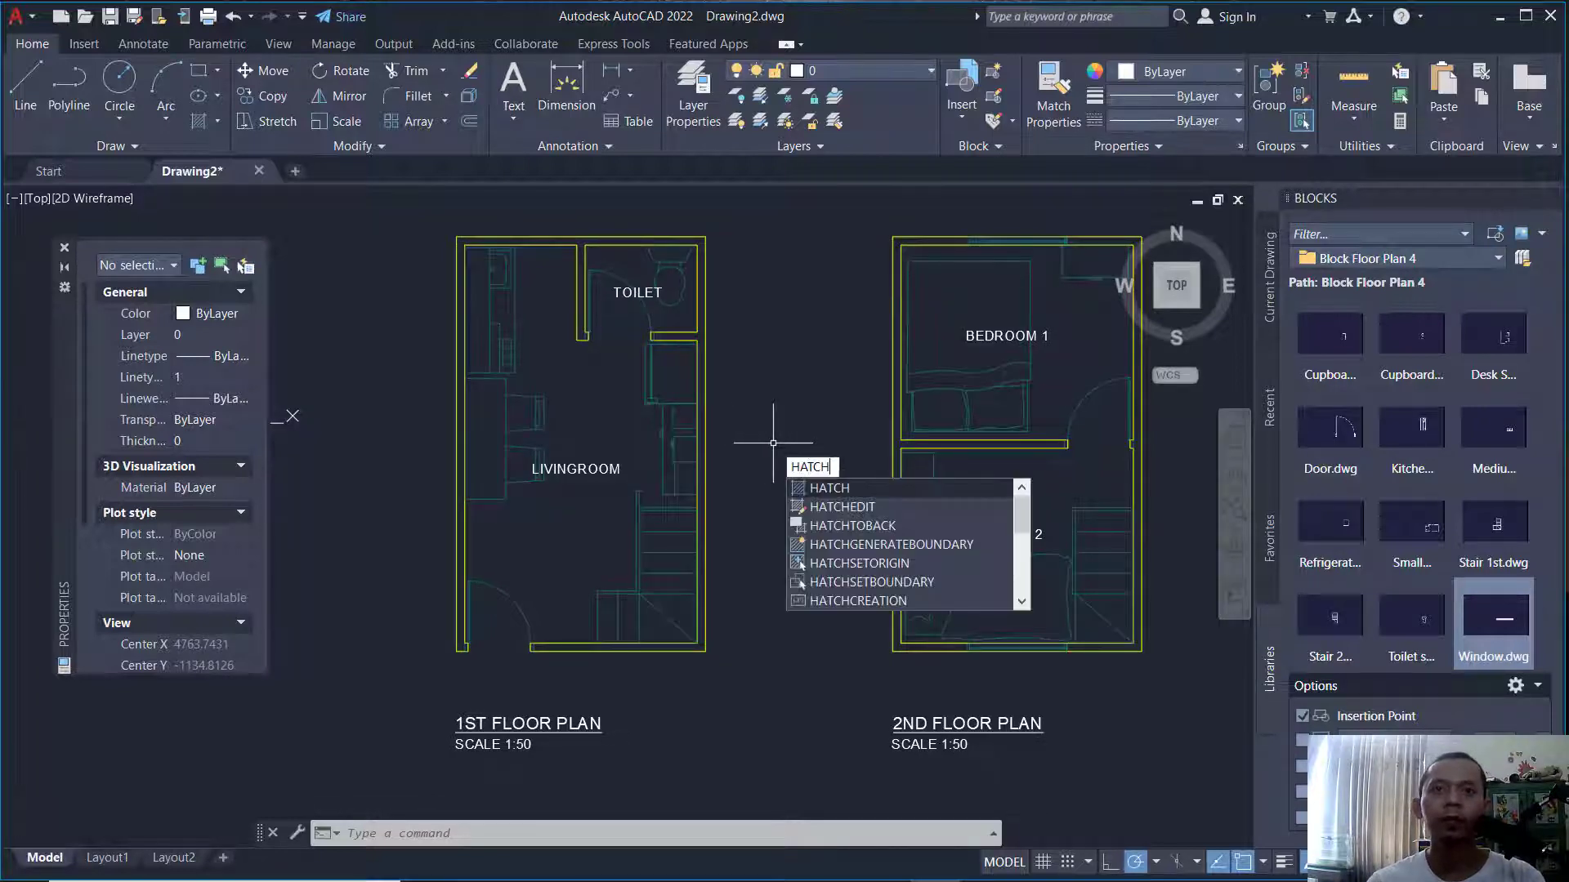
key(Return)
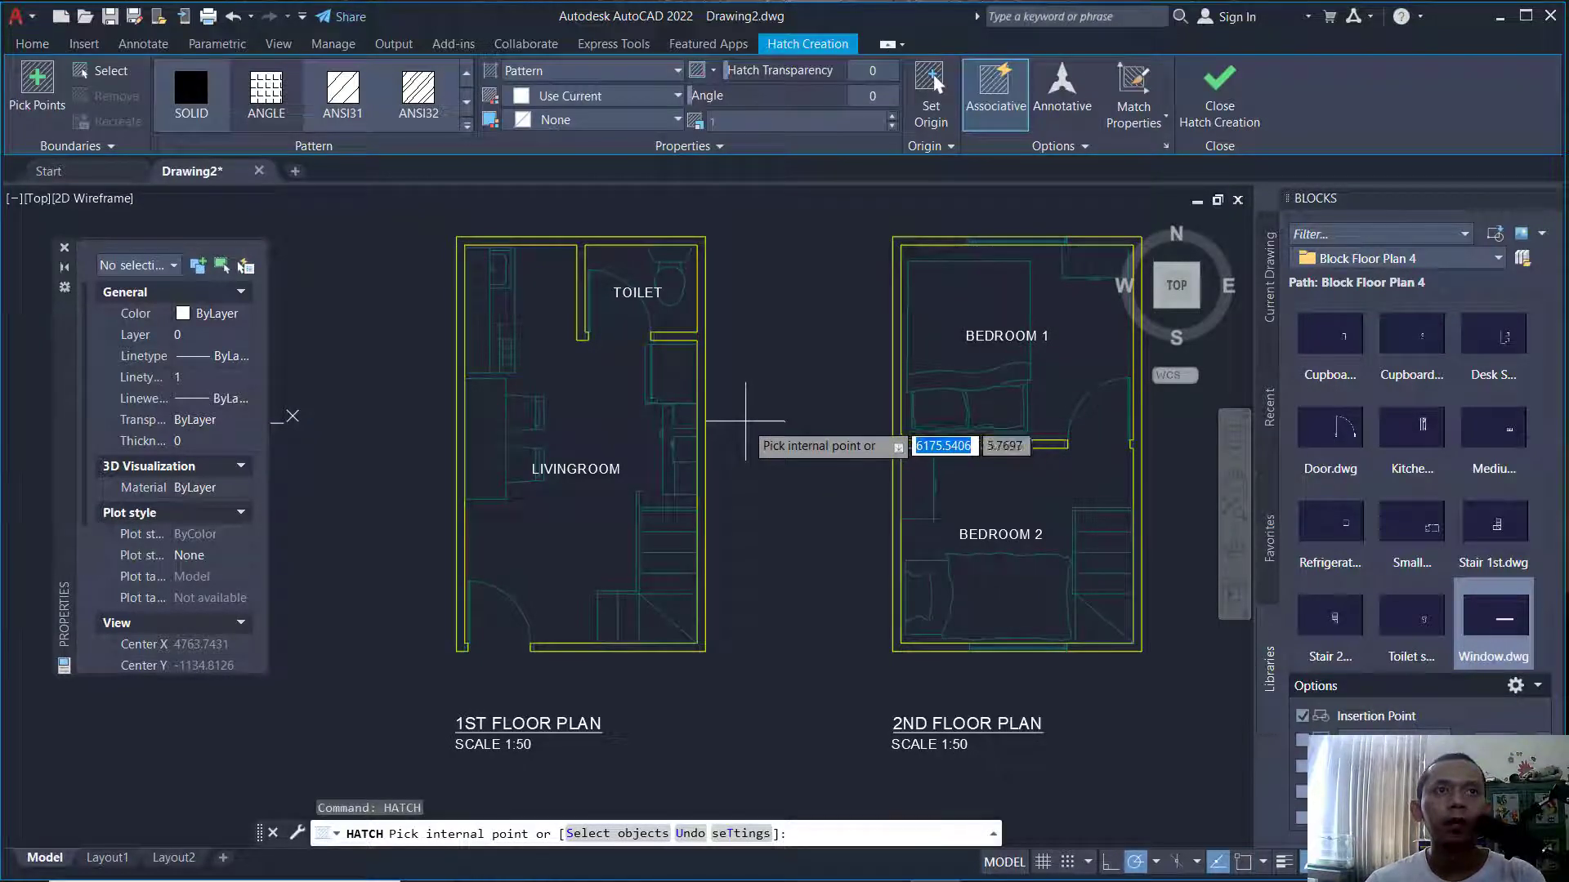
click(343, 91)
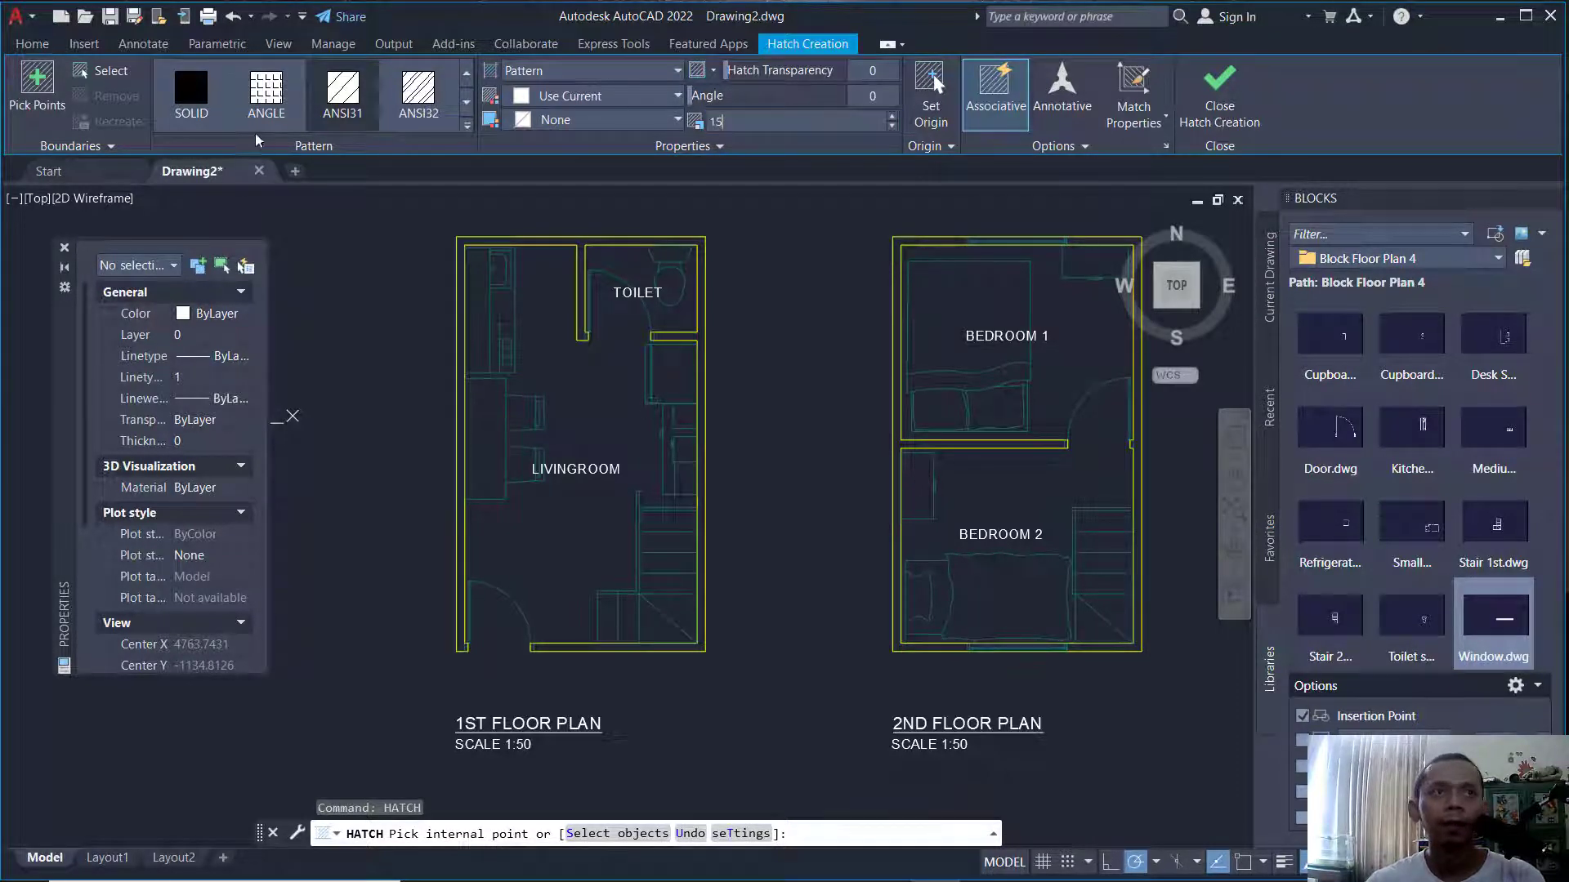
click(40, 81)
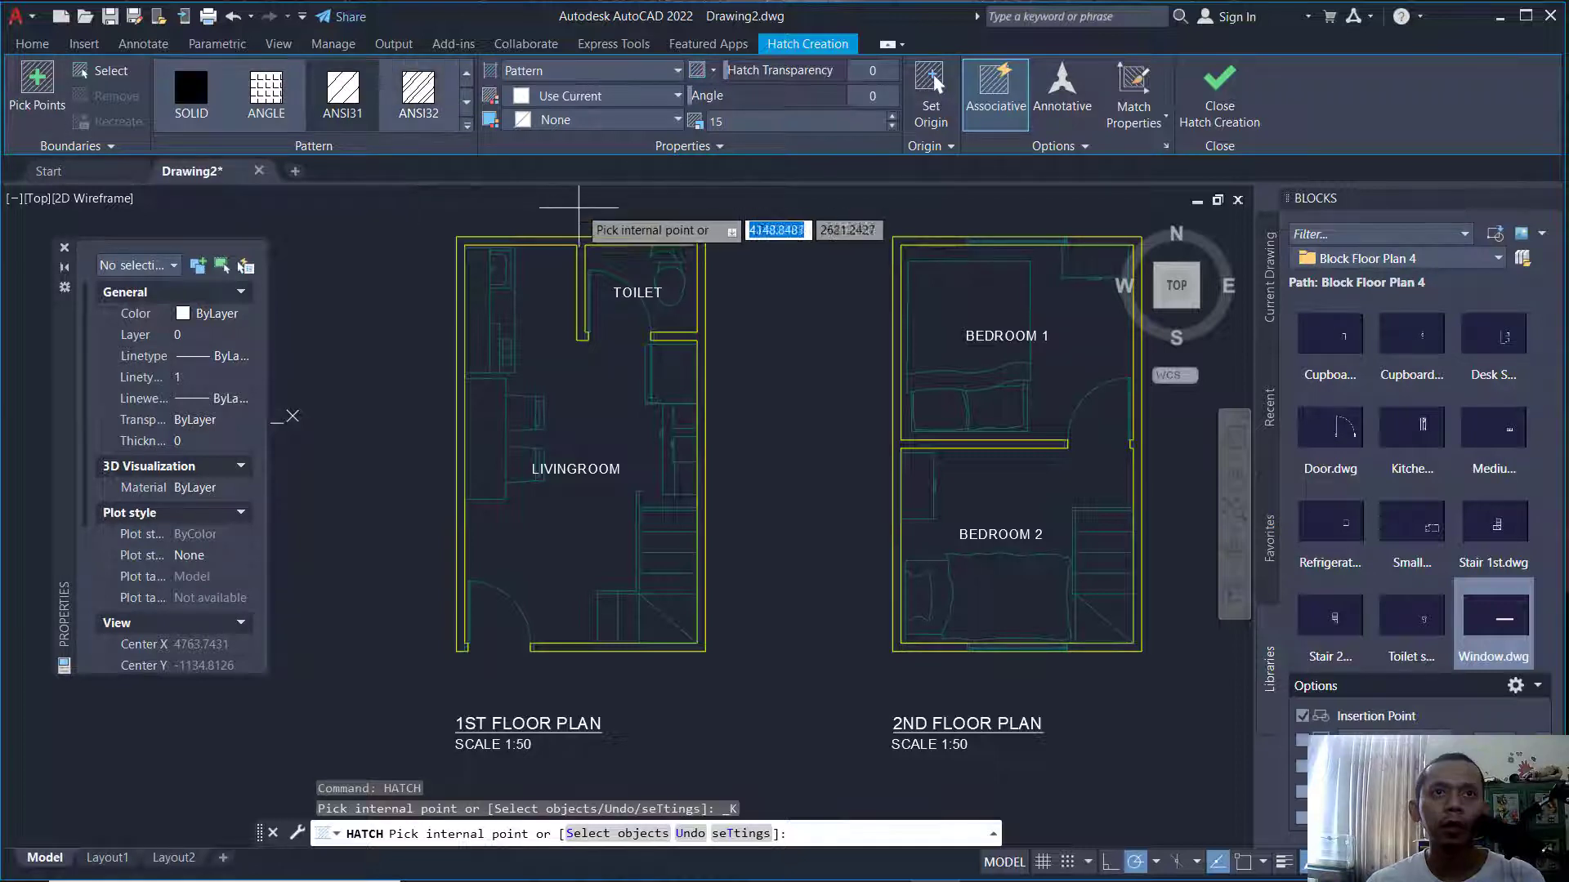
click(581, 243)
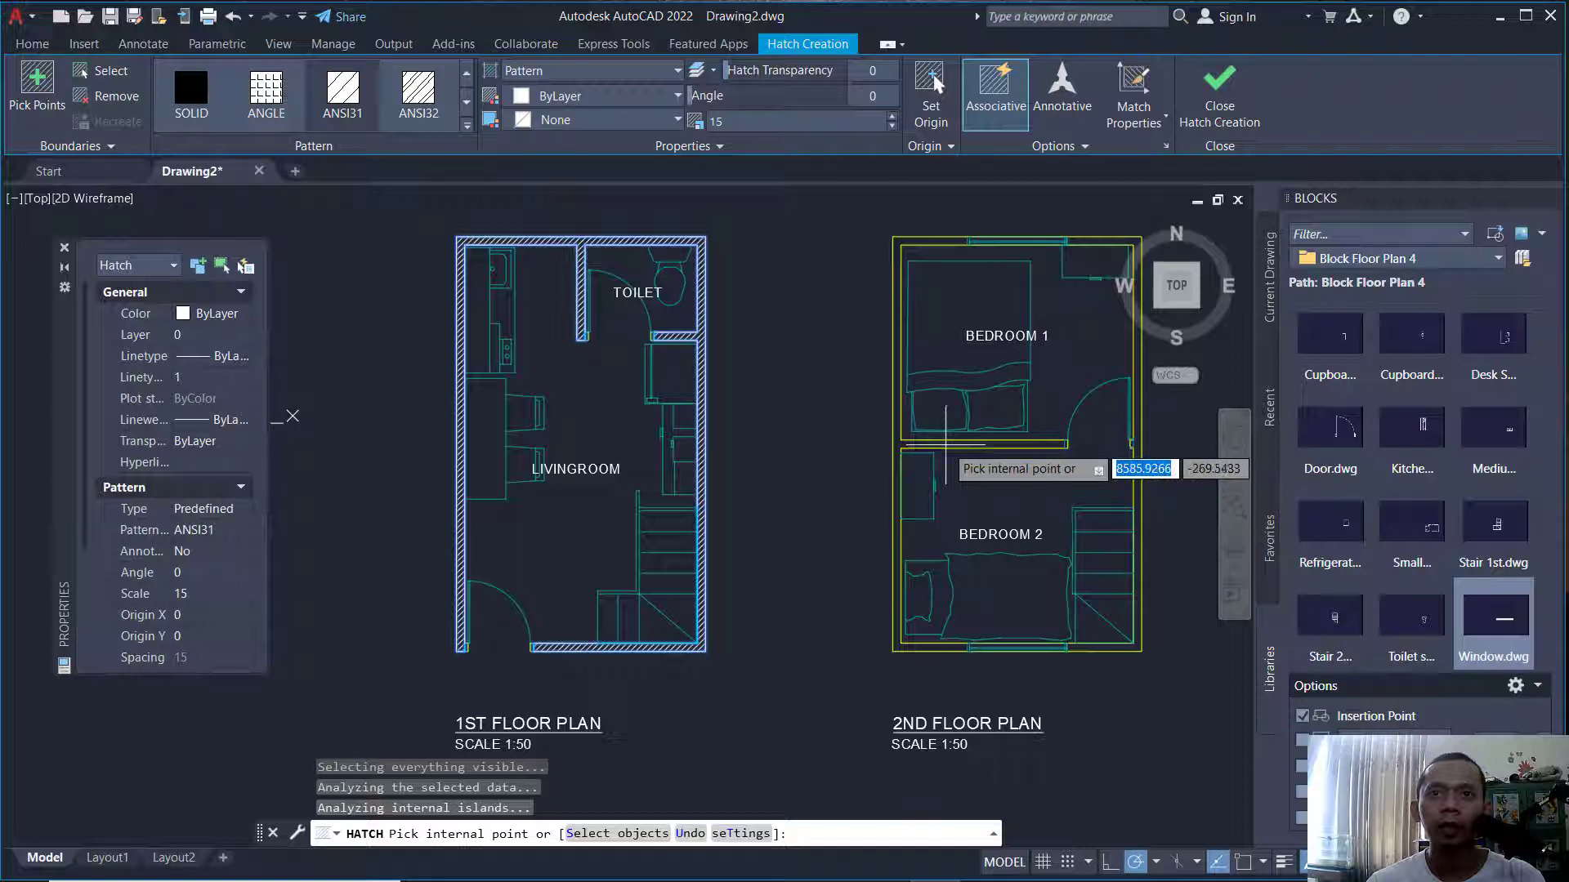
Add the second floor plan's walls, including the partition between the bedrooms, to the ANSI31 hatch and finish hatching.
click(1022, 445)
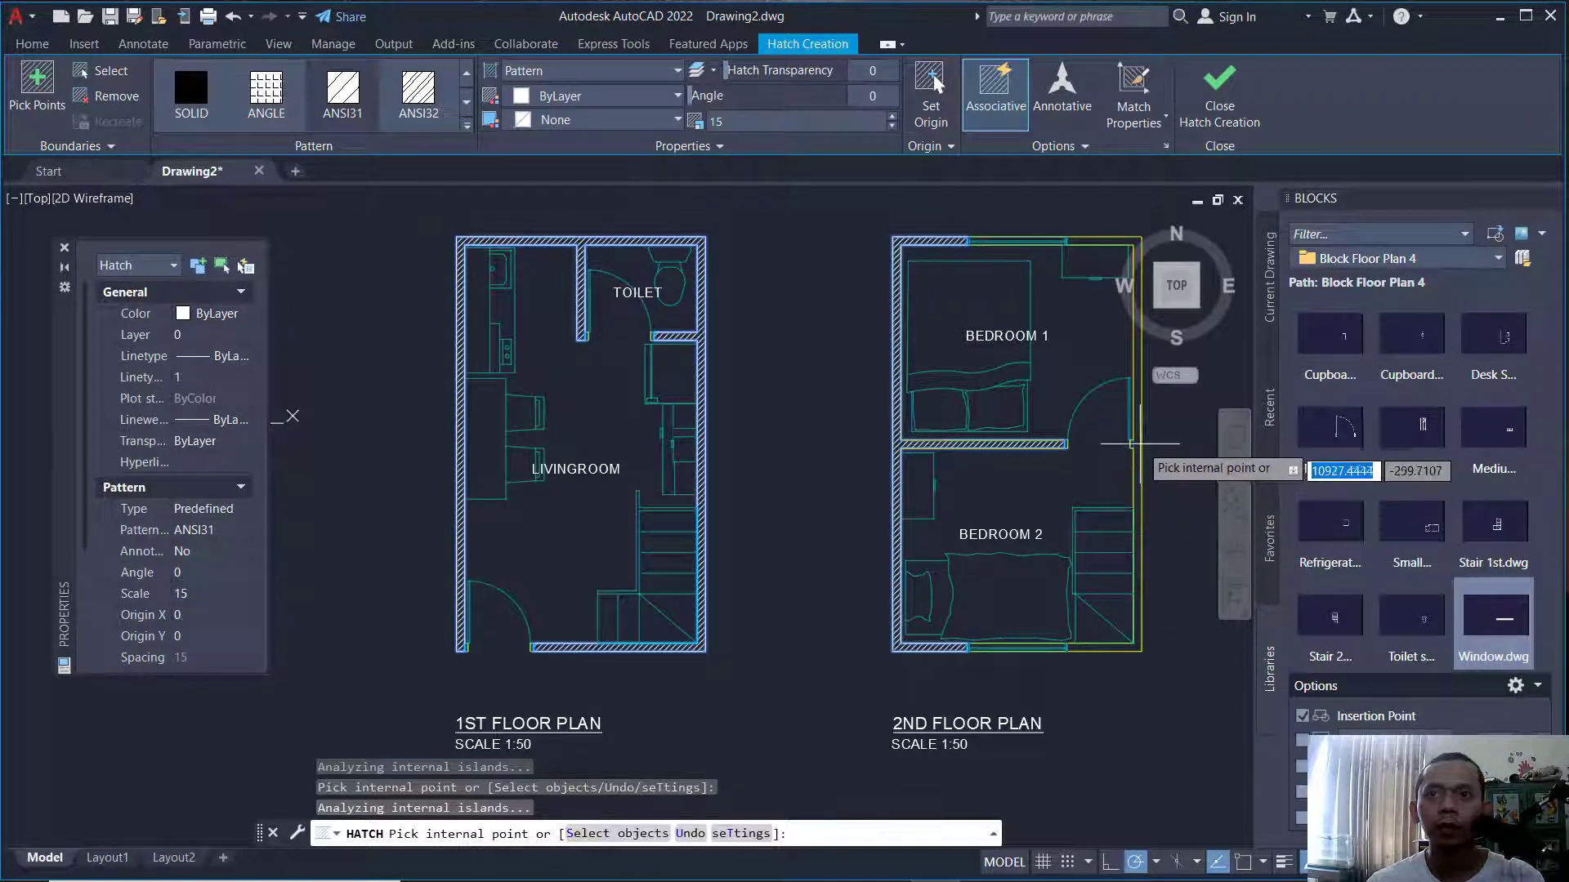
click(1137, 441)
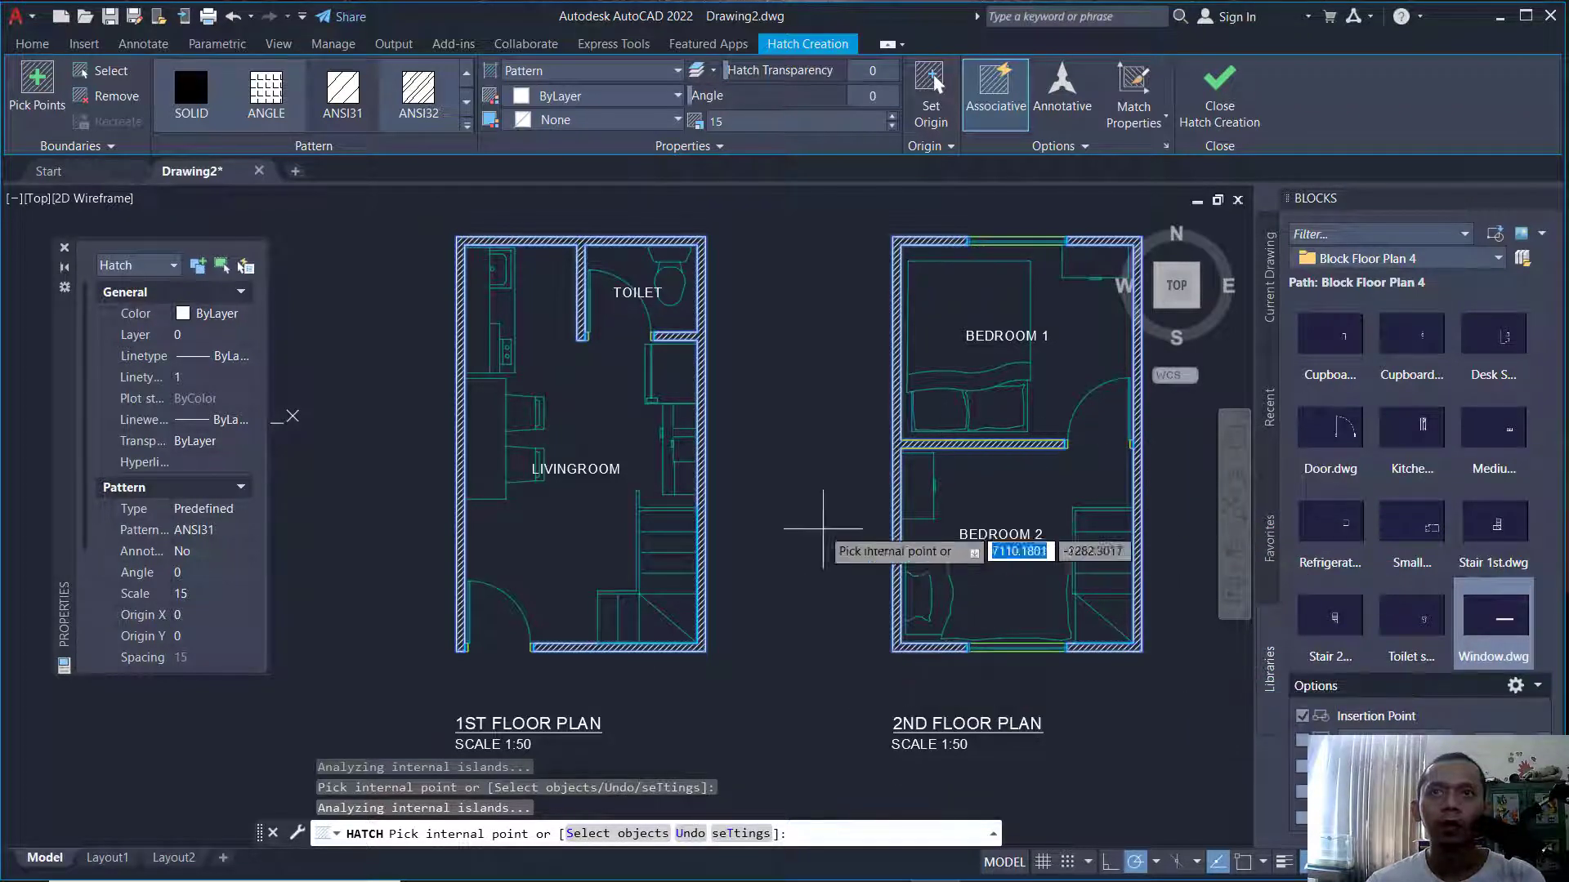
click(1222, 90)
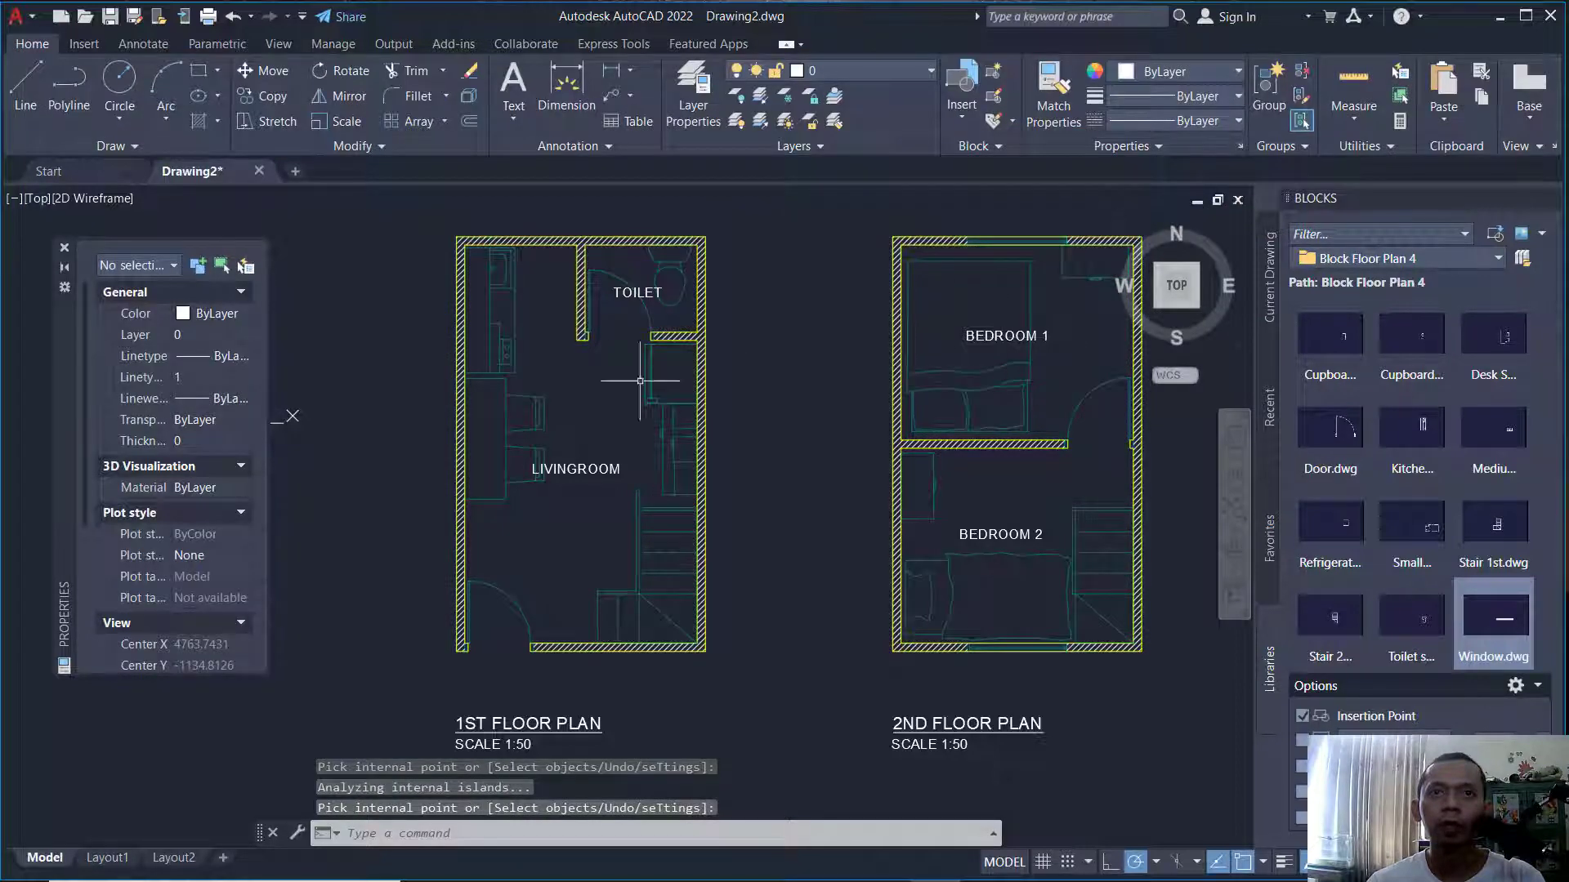
Make the Annotative dimension style current in the Dimension Style Manager.
scroll(922, 462, down, 3)
scroll(767, 438, up, 4)
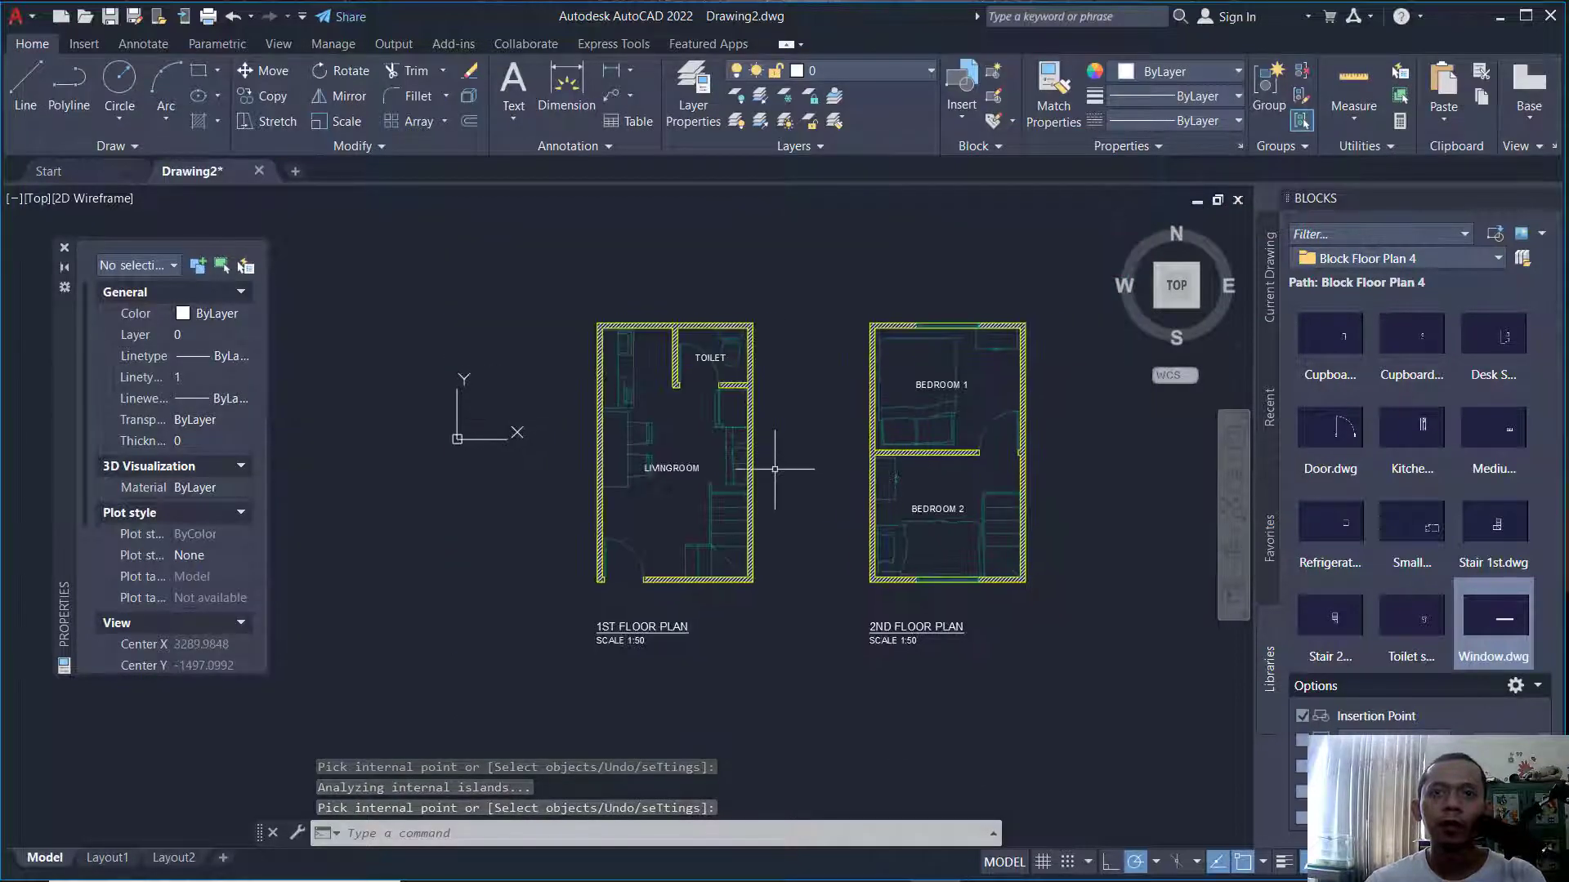
middle_drag(841, 438, 745, 445)
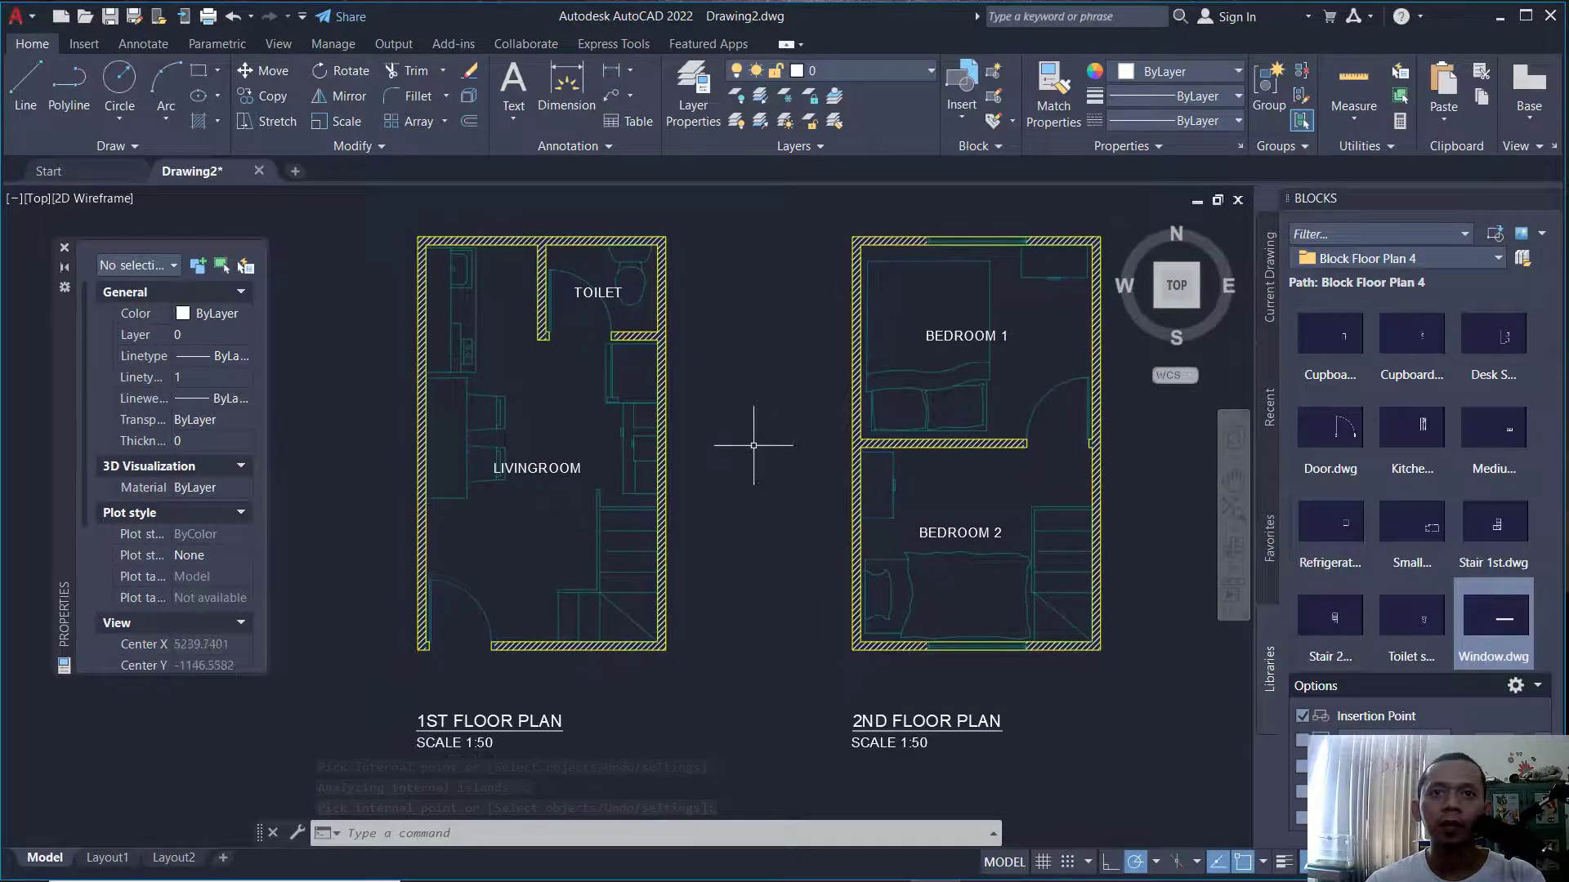
text(D)
key(Return)
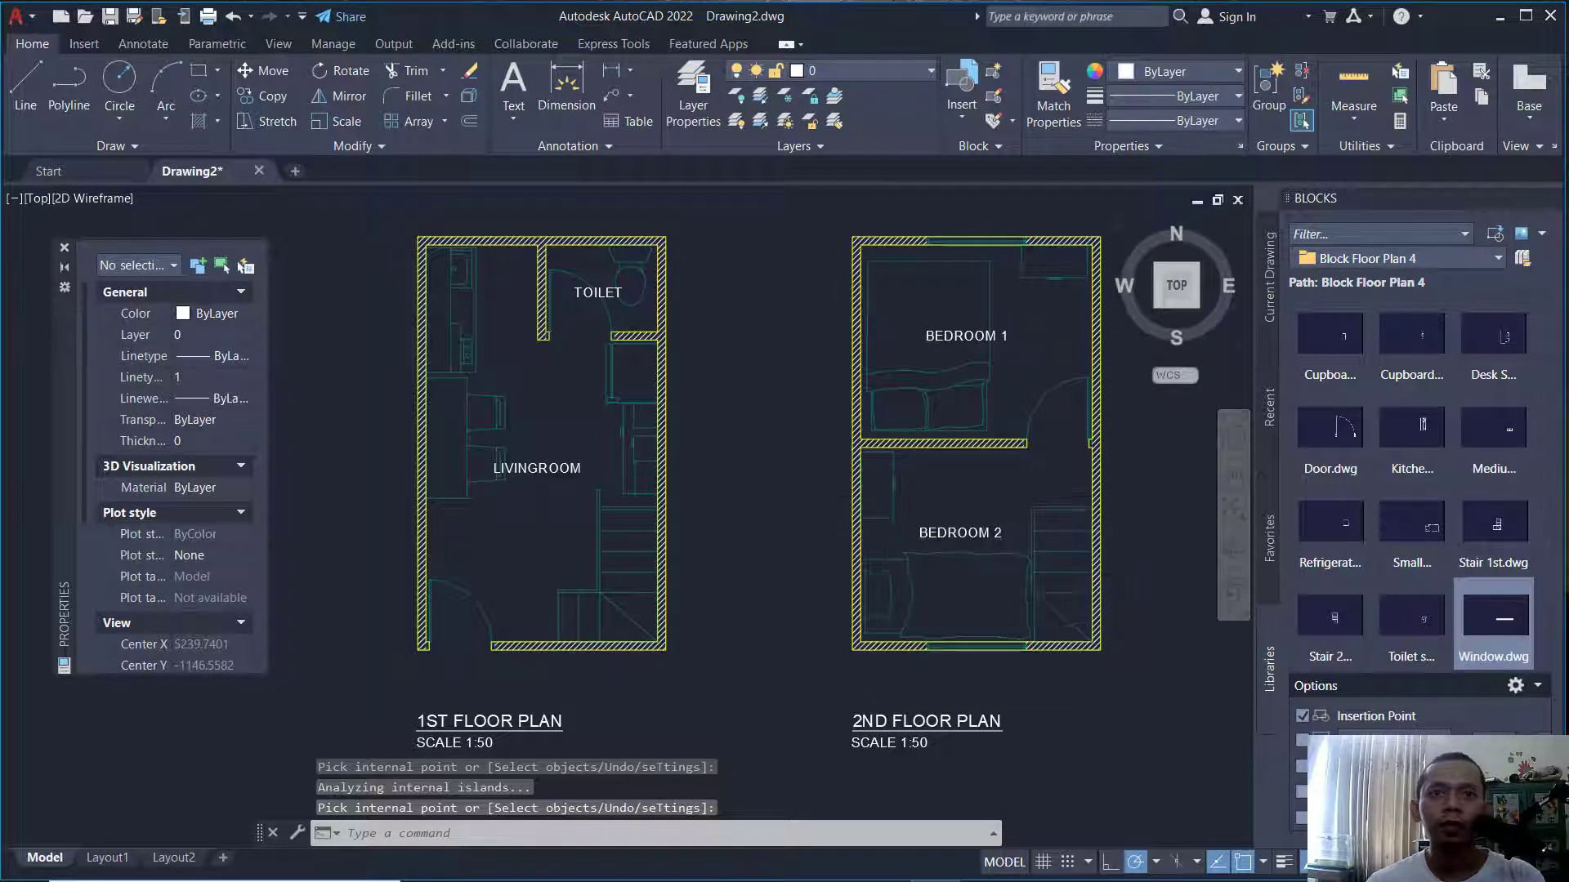
click(563, 343)
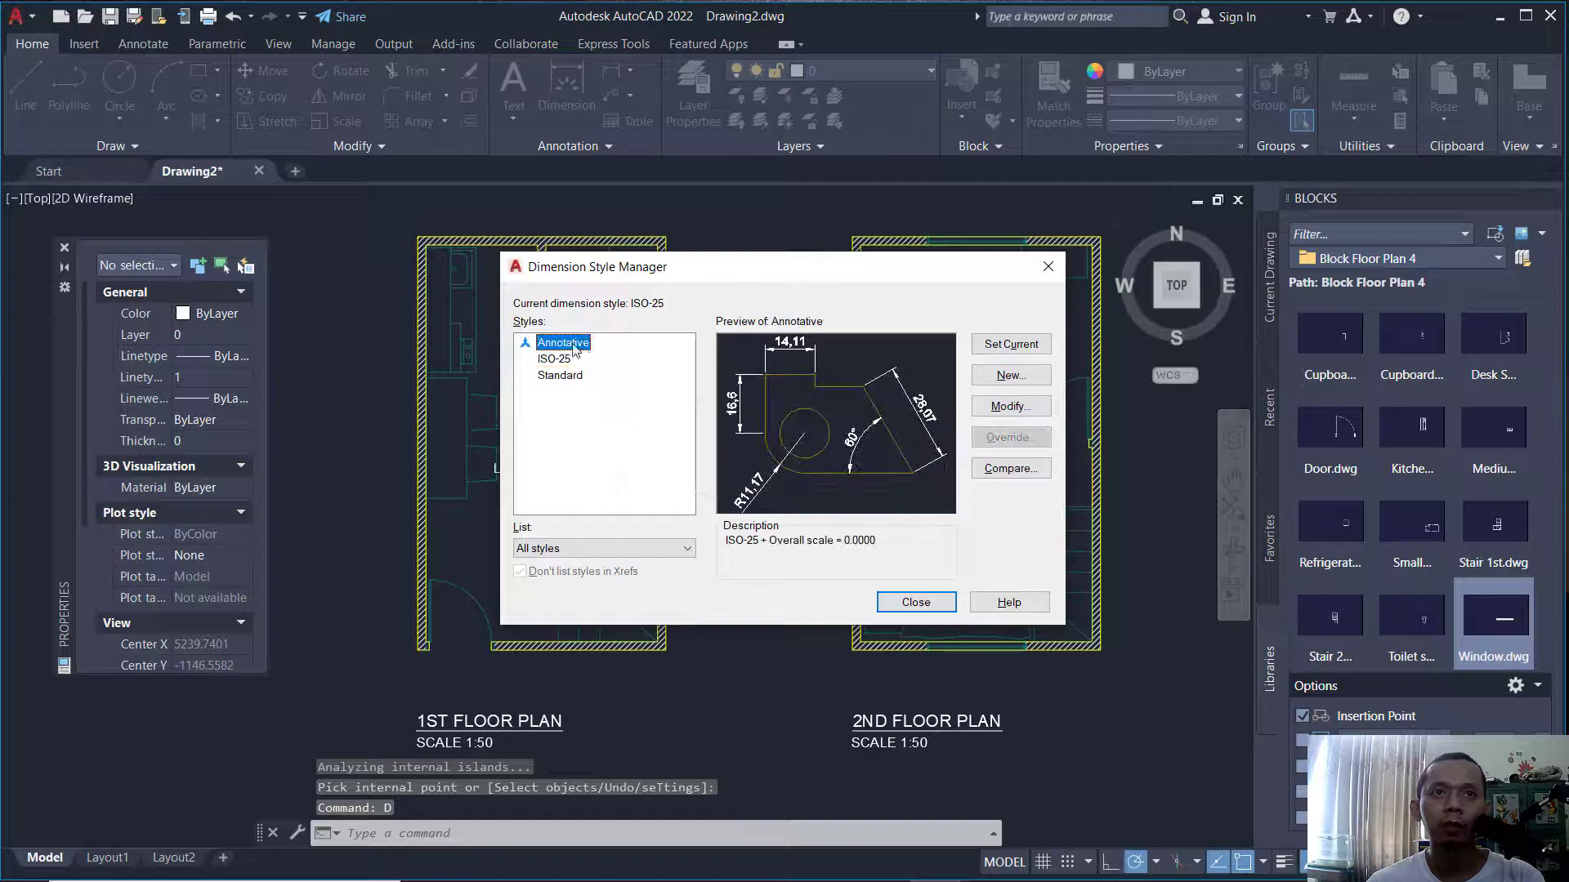
click(1011, 344)
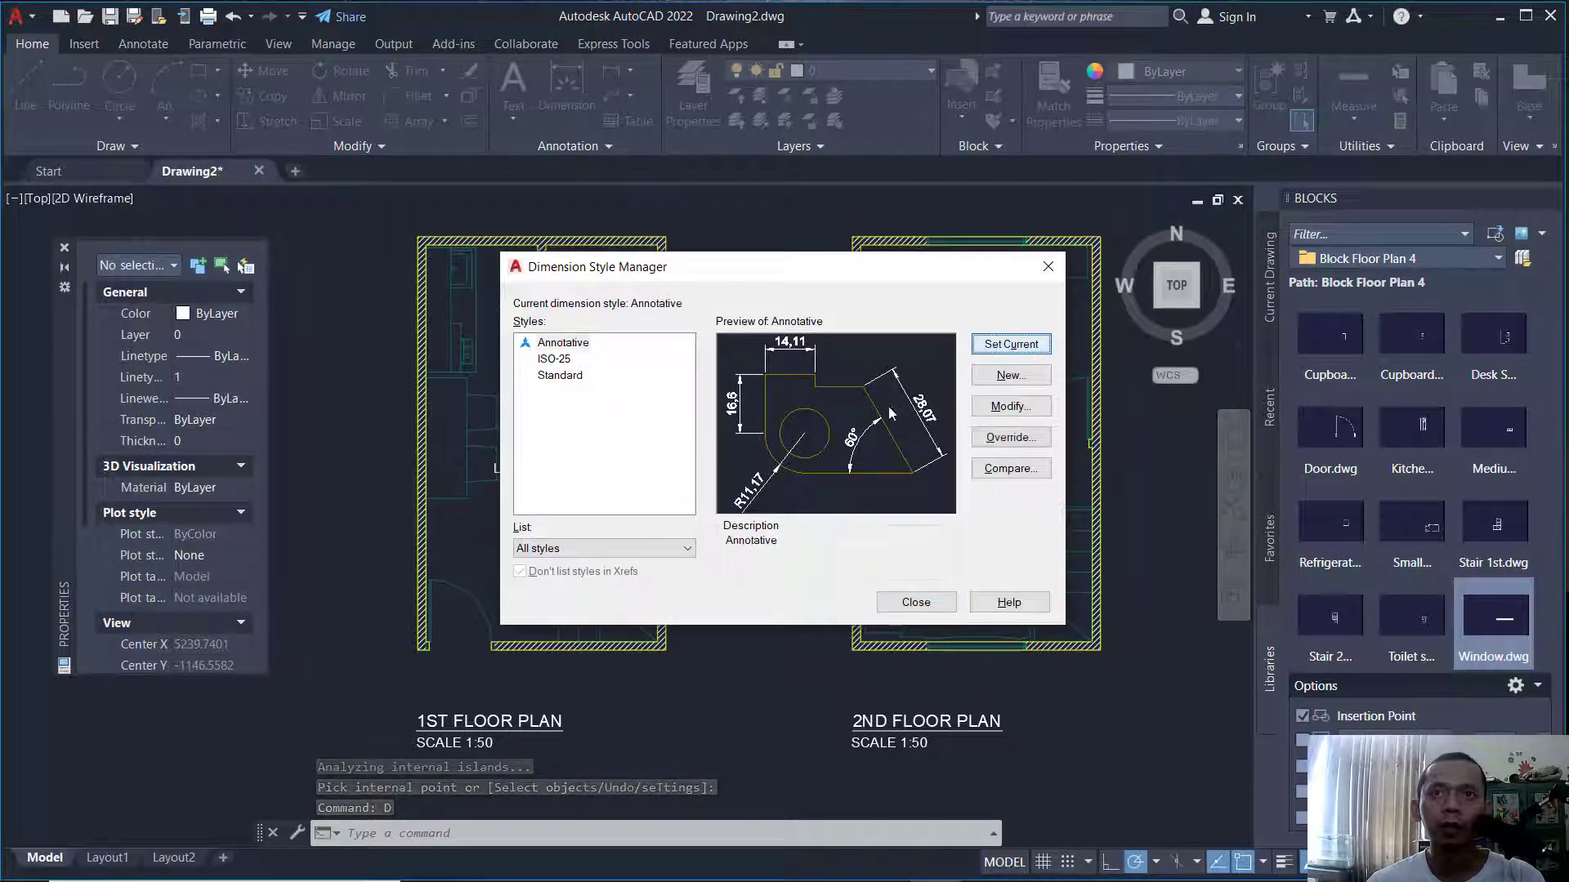
Modify the Annotative dimension style to use Centered vertical text placement and Architectural tick arrowheads.
click(1011, 408)
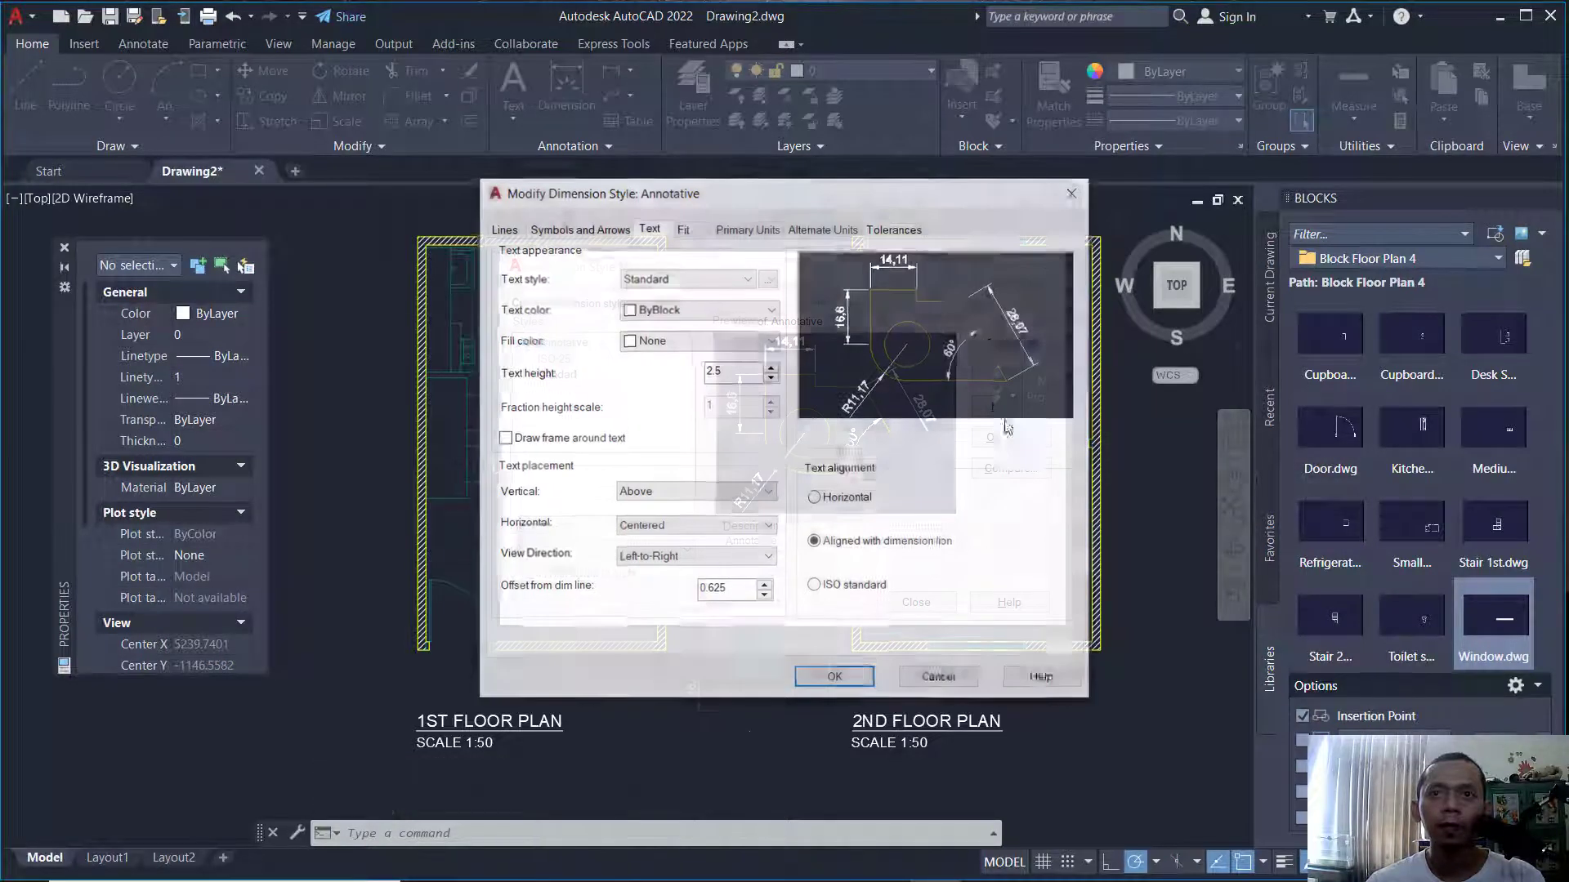
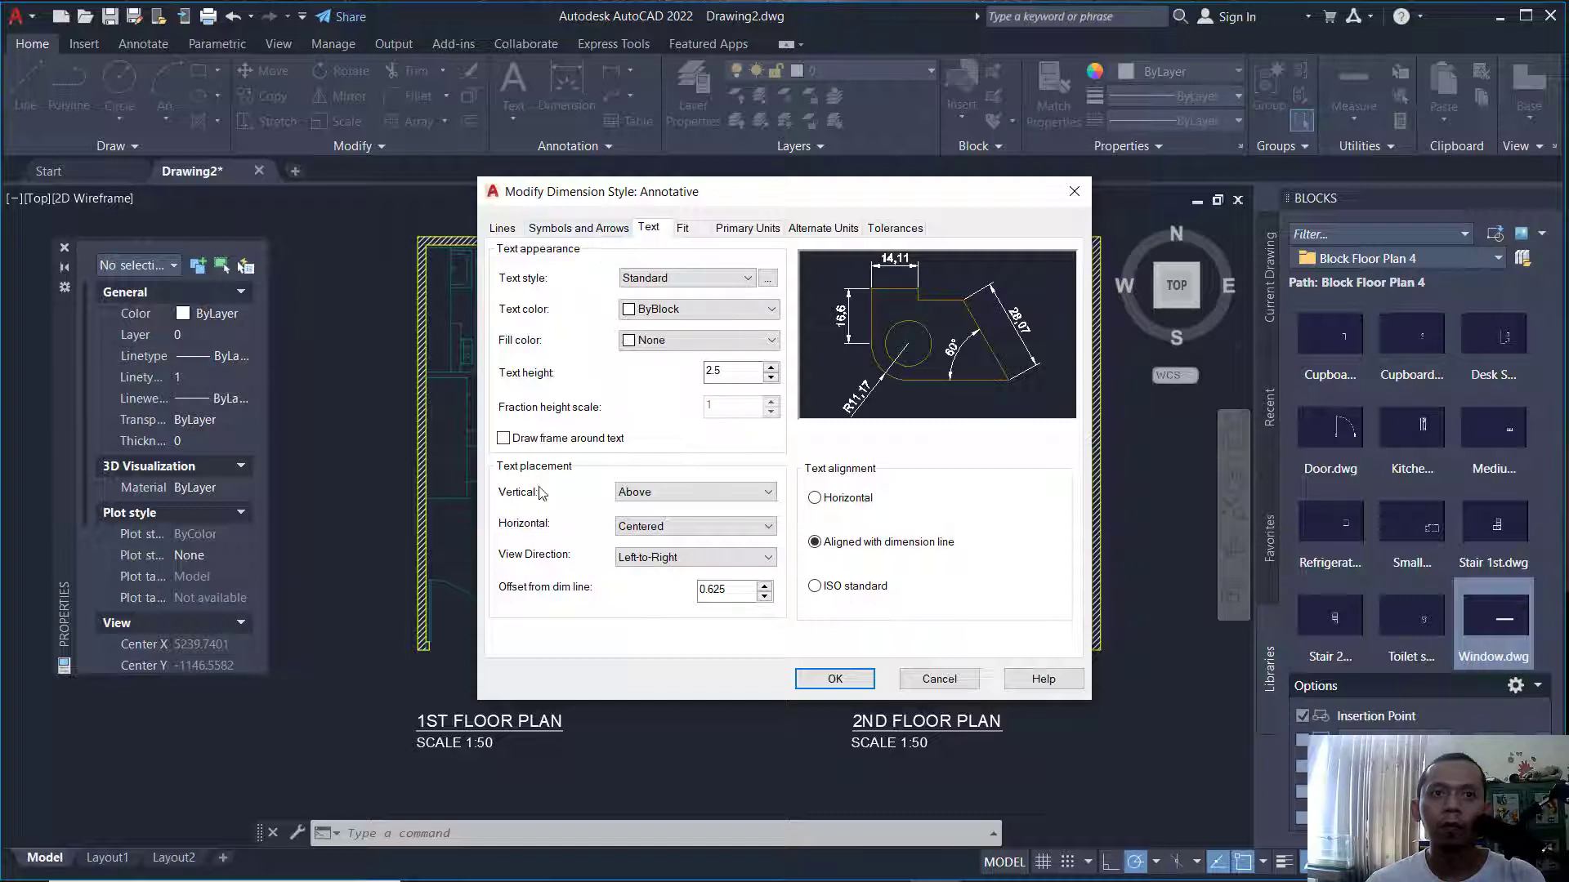
click(653, 494)
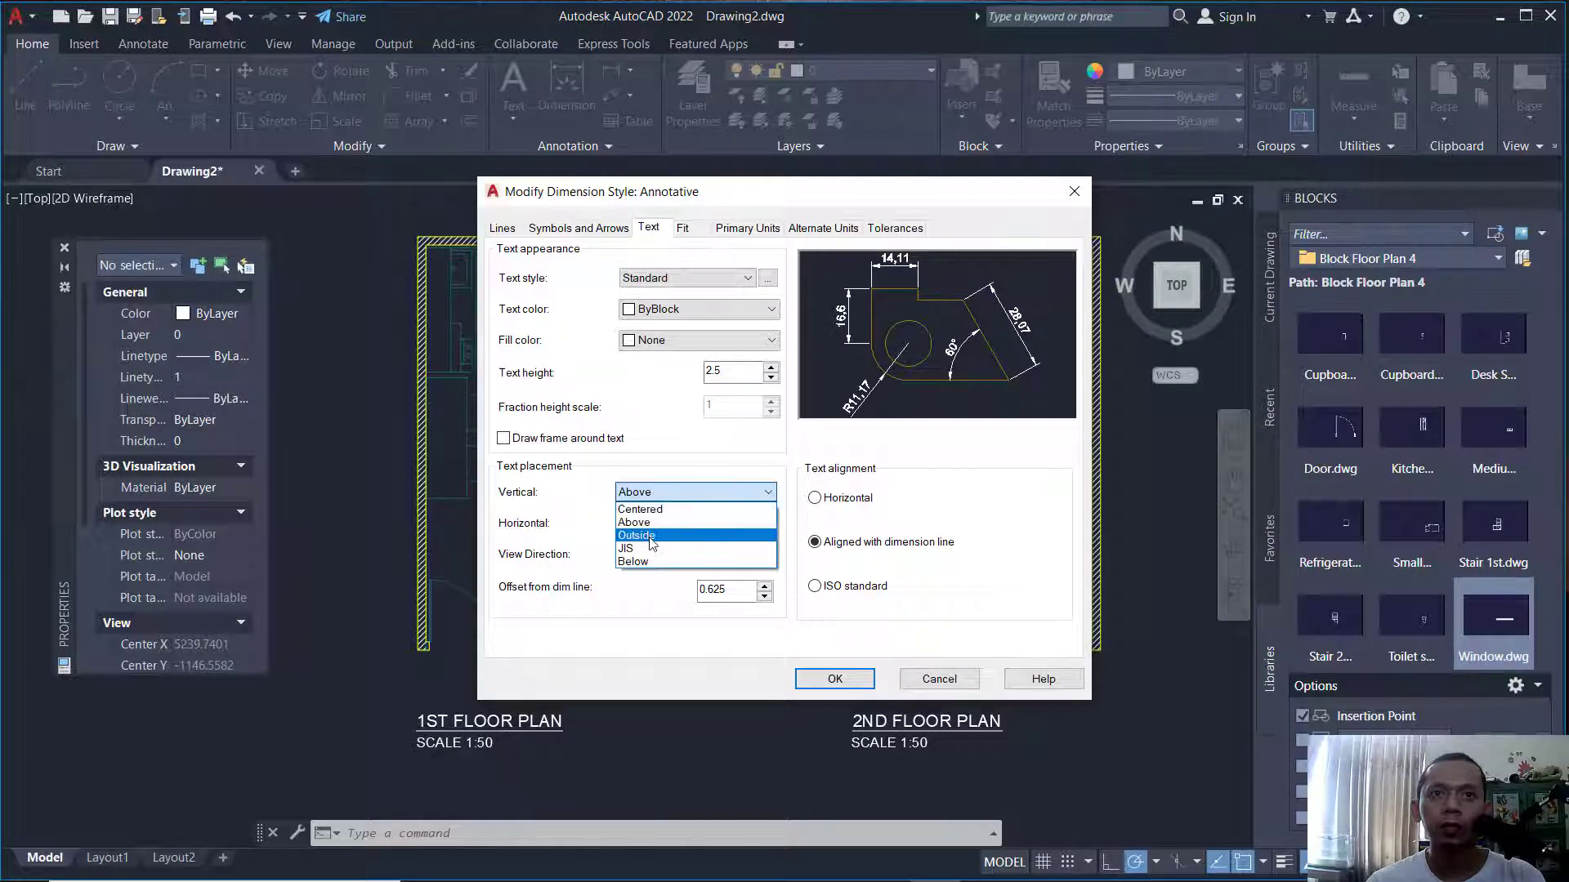
click(645, 510)
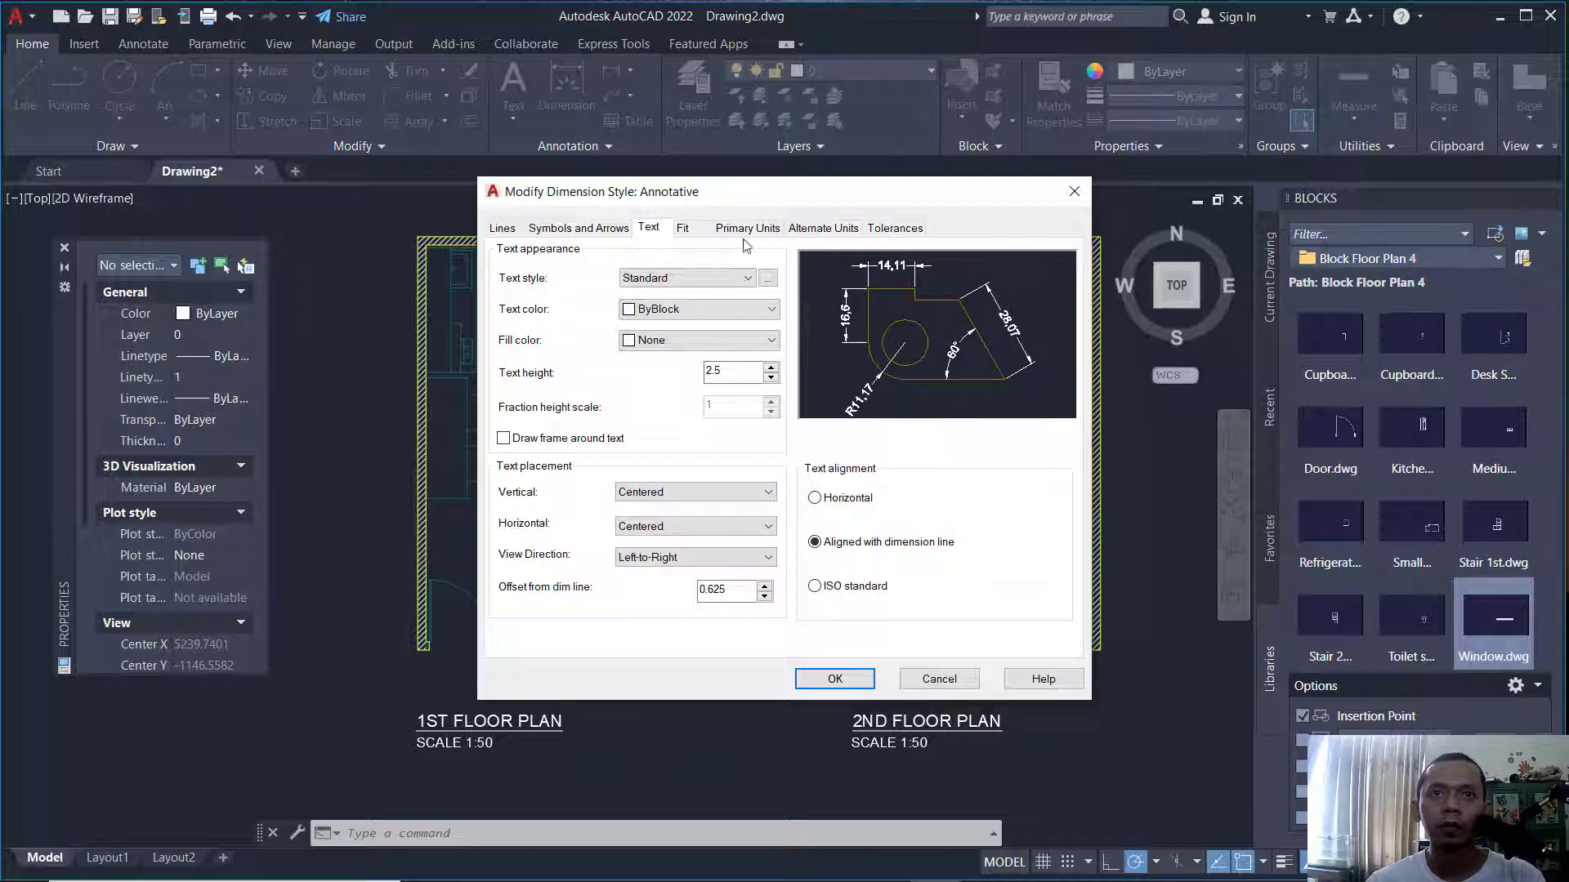
click(577, 230)
click(592, 291)
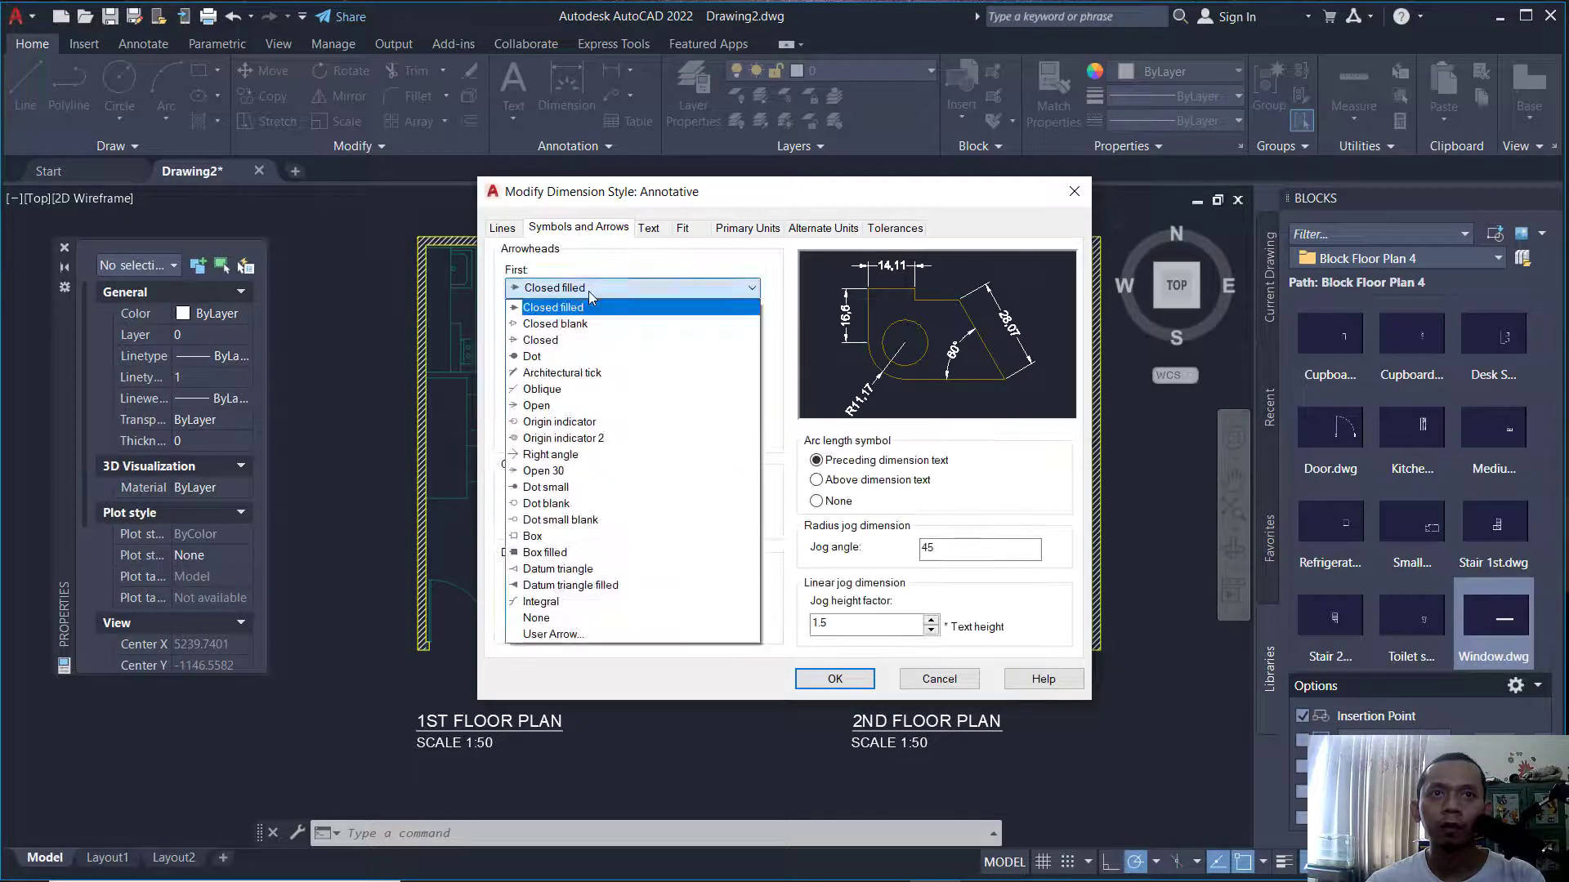
click(582, 374)
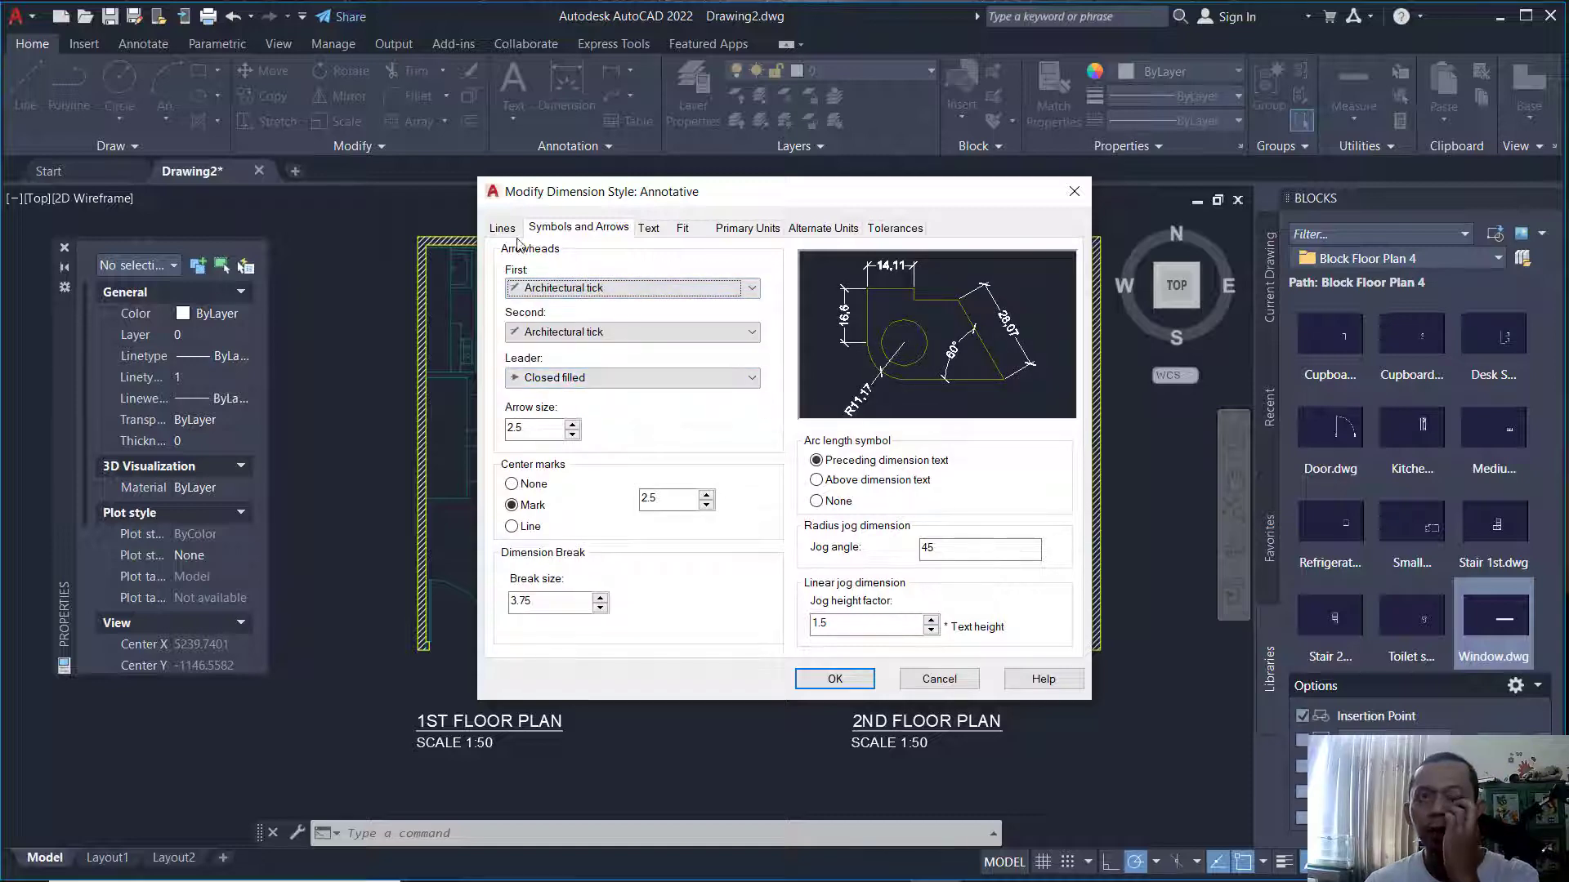
Set the color of both the dimension lines and the extension lines to Red in the Annotative style.
click(503, 229)
click(689, 271)
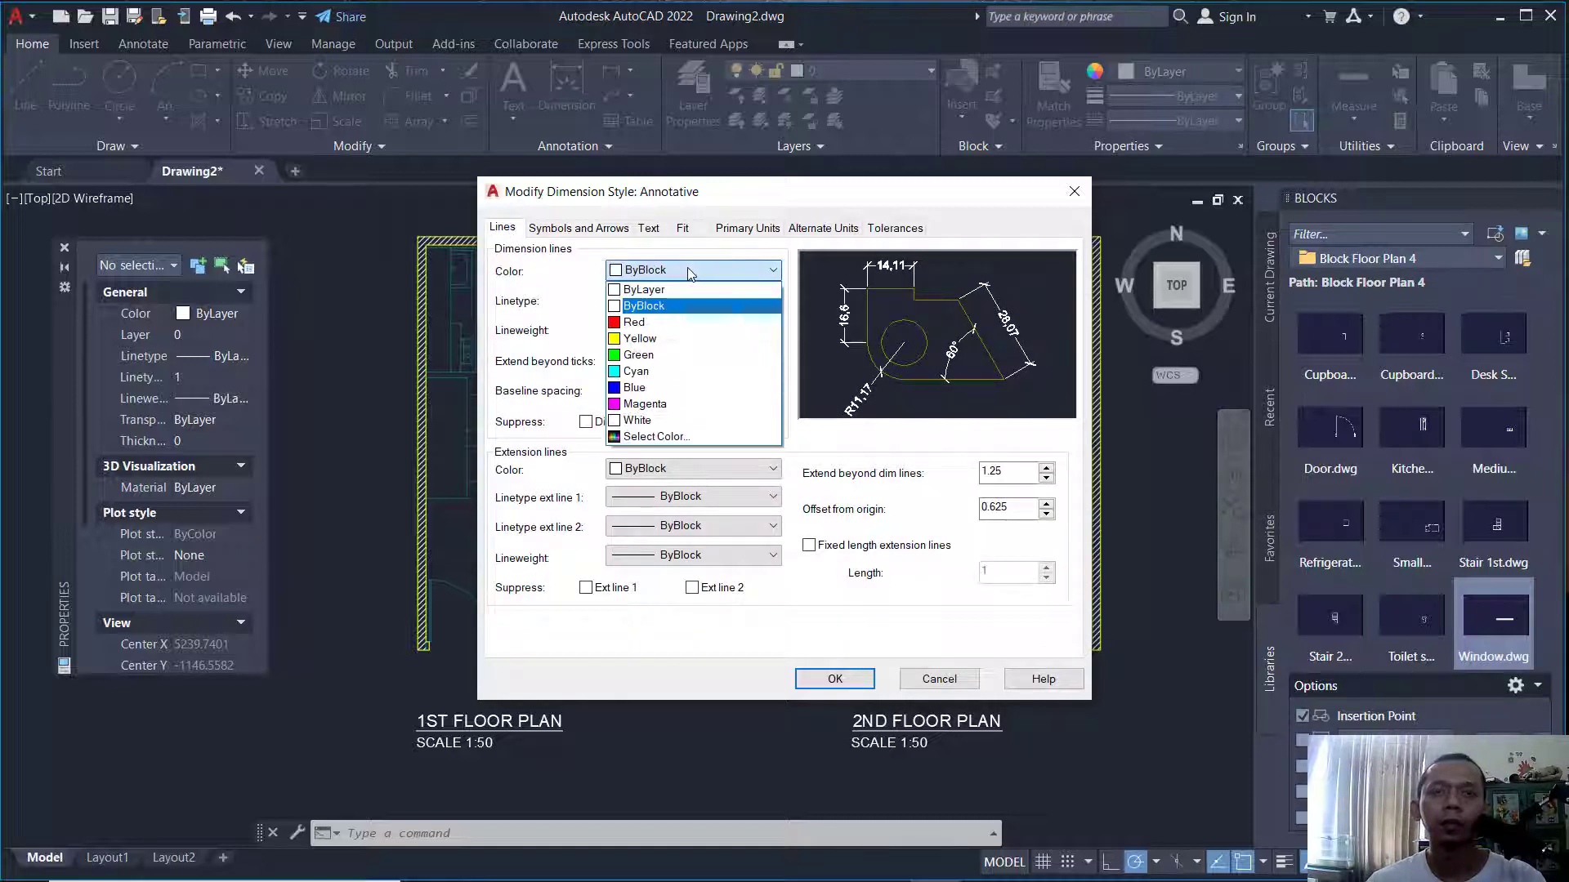
click(686, 322)
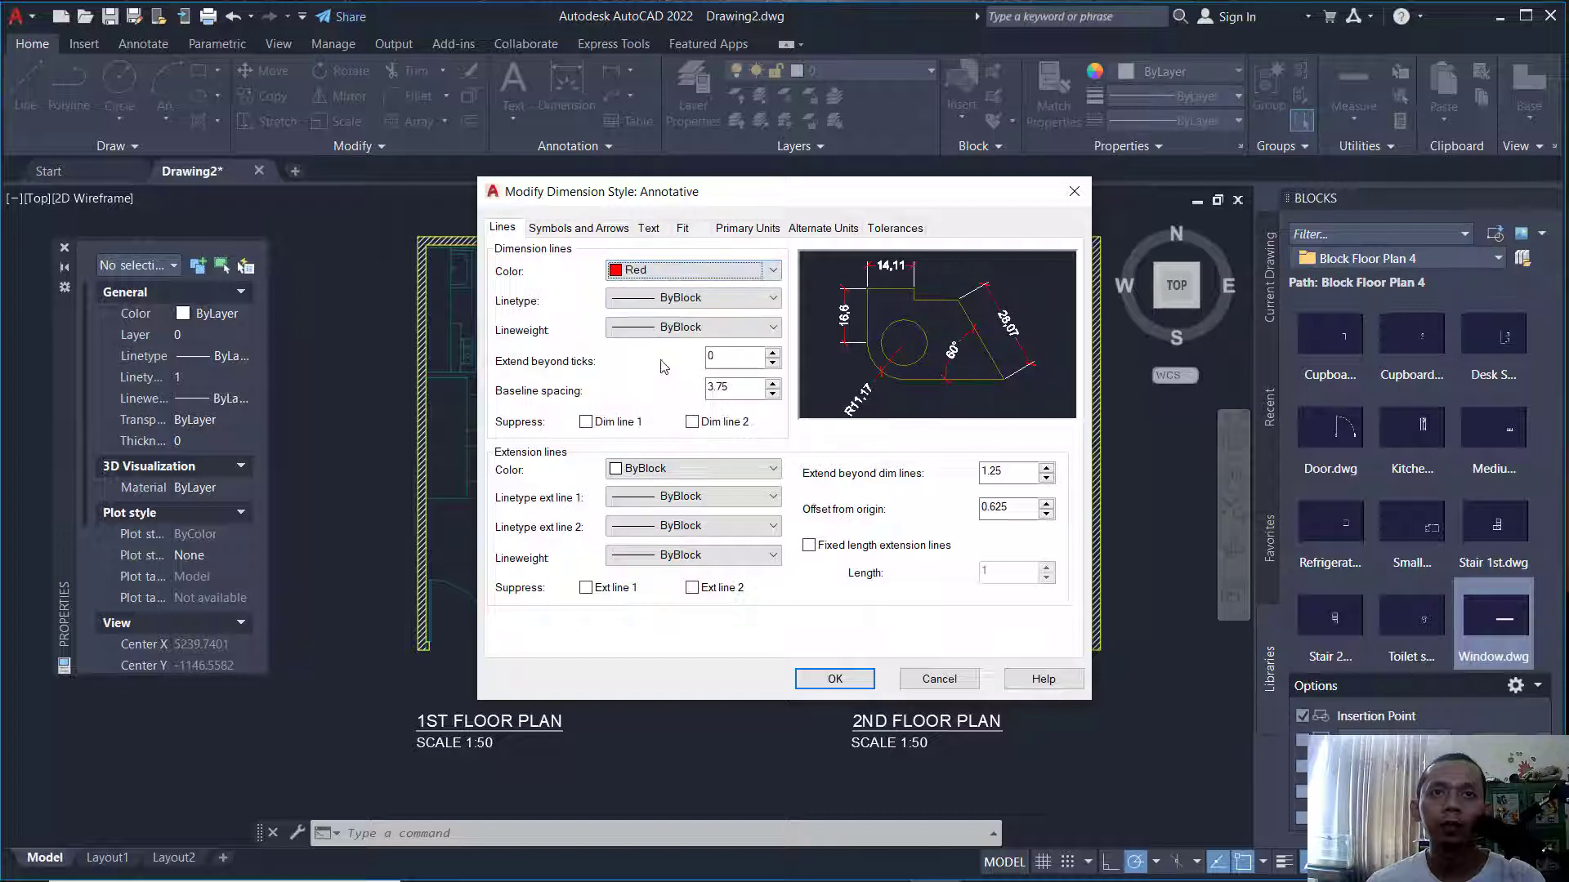
click(691, 469)
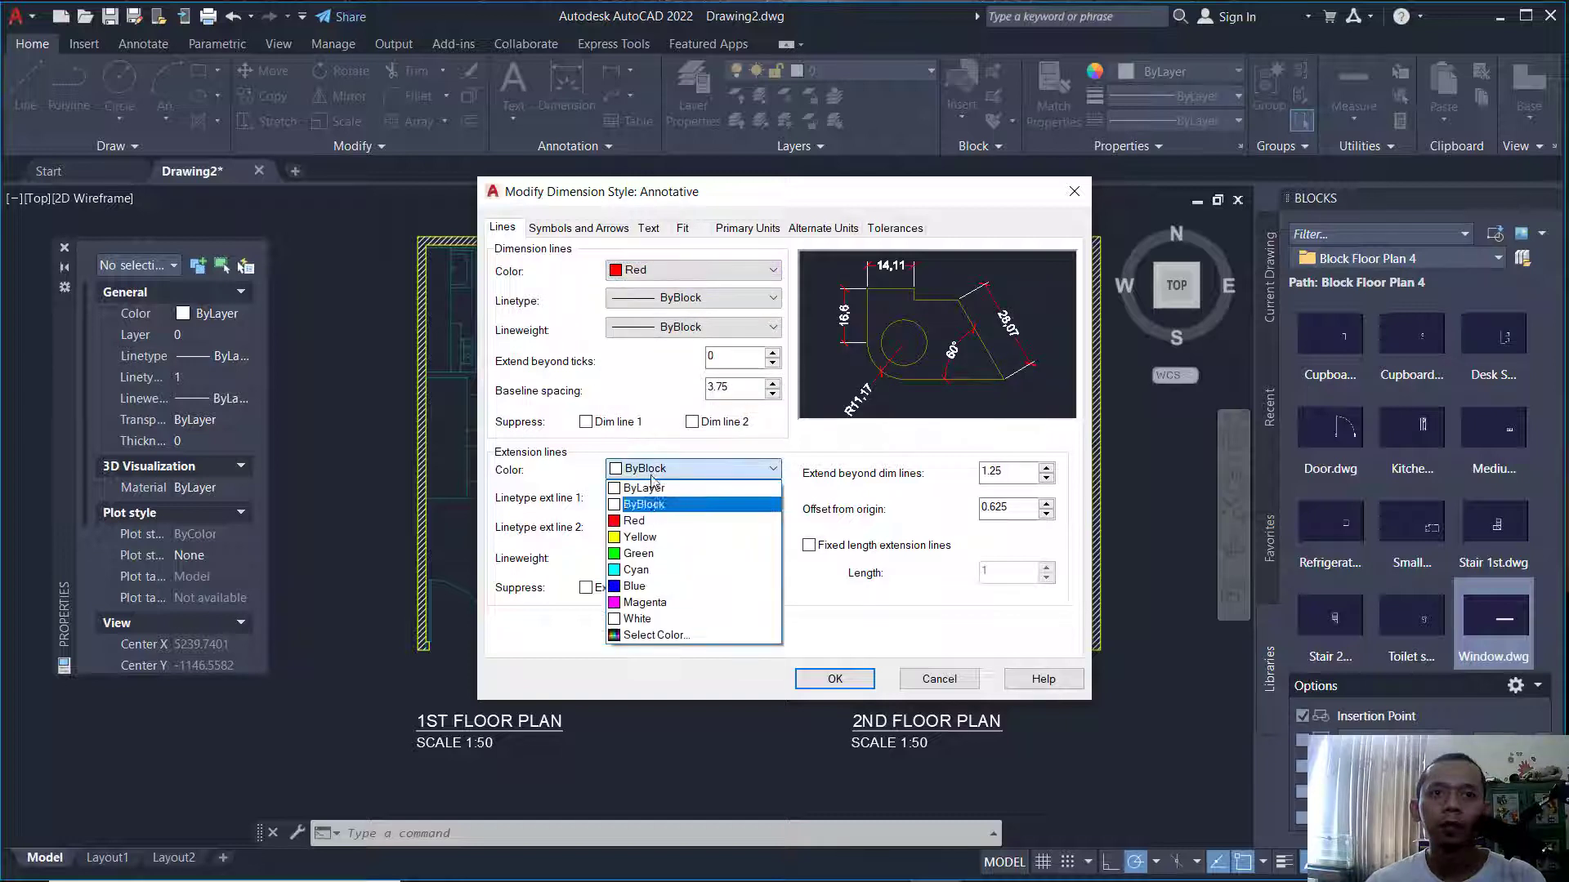
click(644, 527)
Set the dimension text color of the Annotative style to Yellow.
click(648, 229)
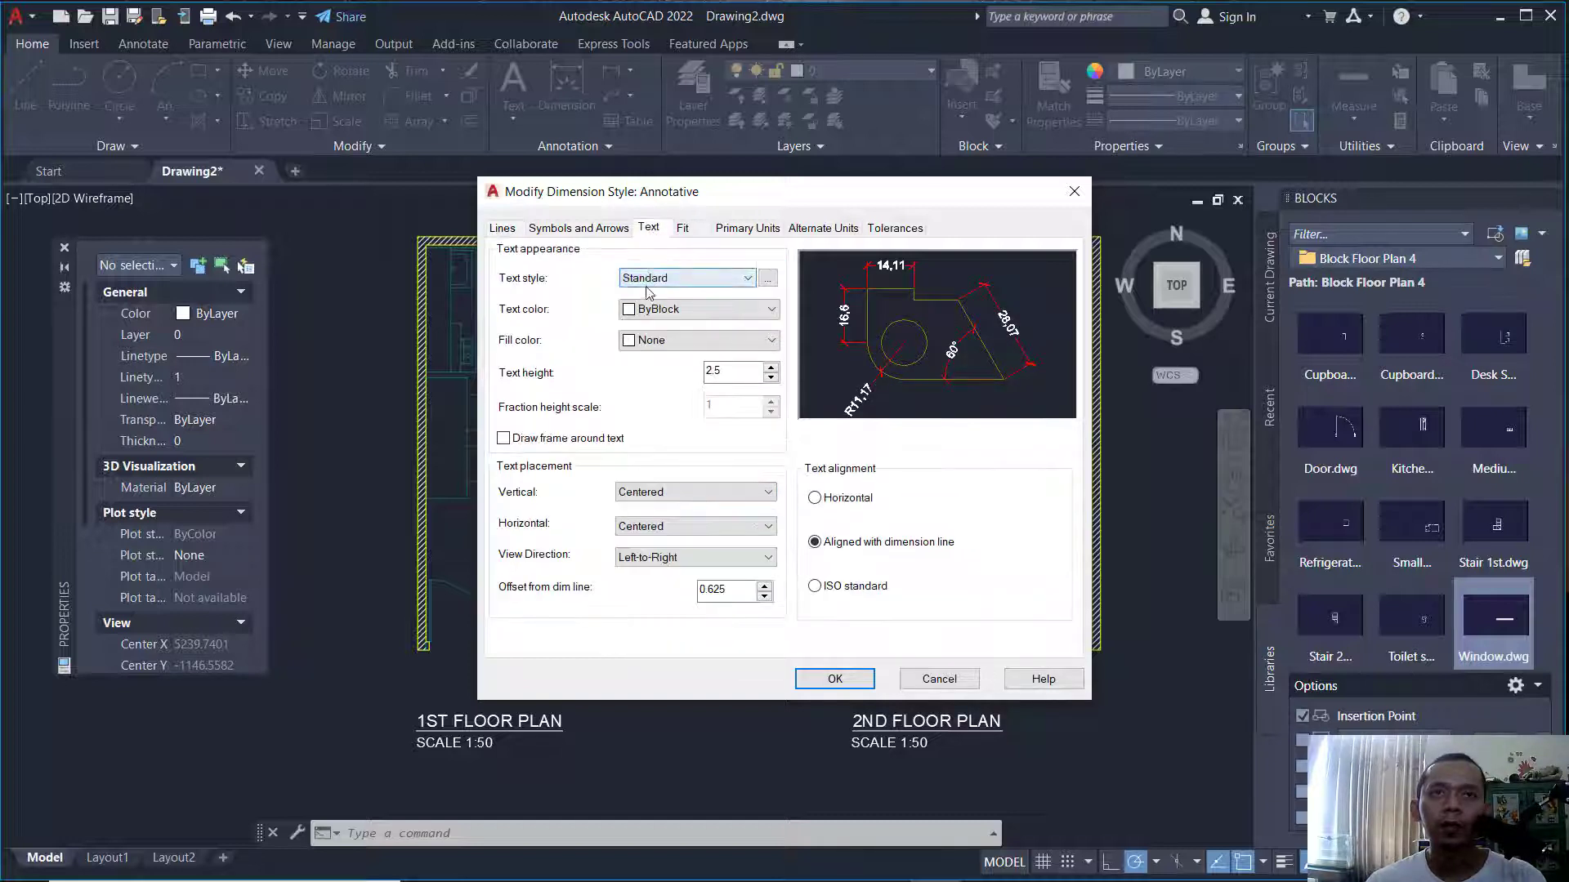
click(651, 319)
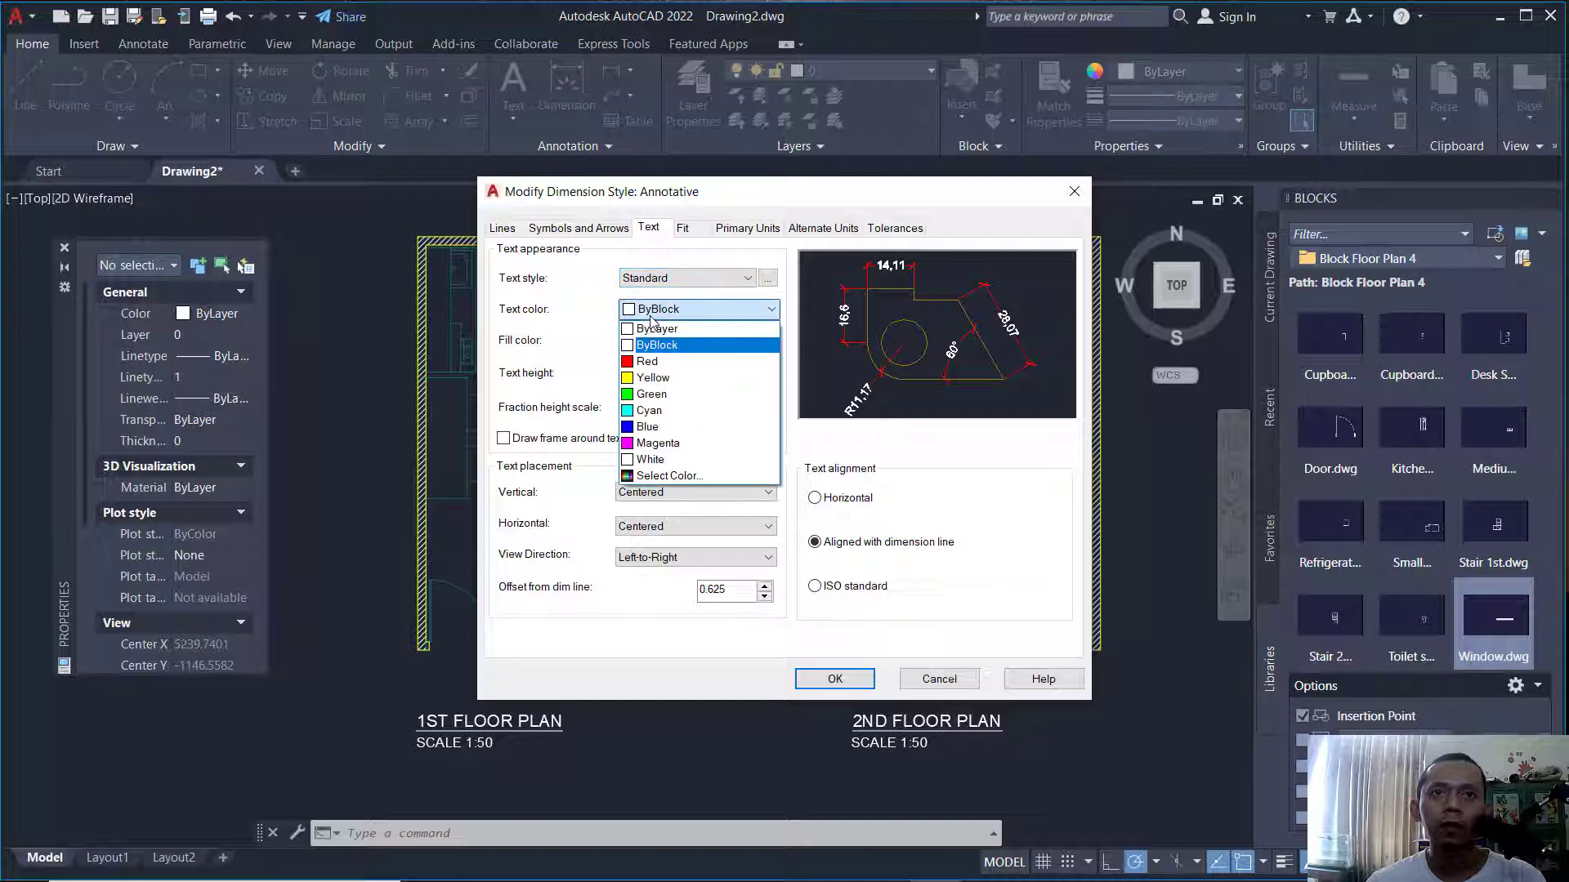
click(657, 377)
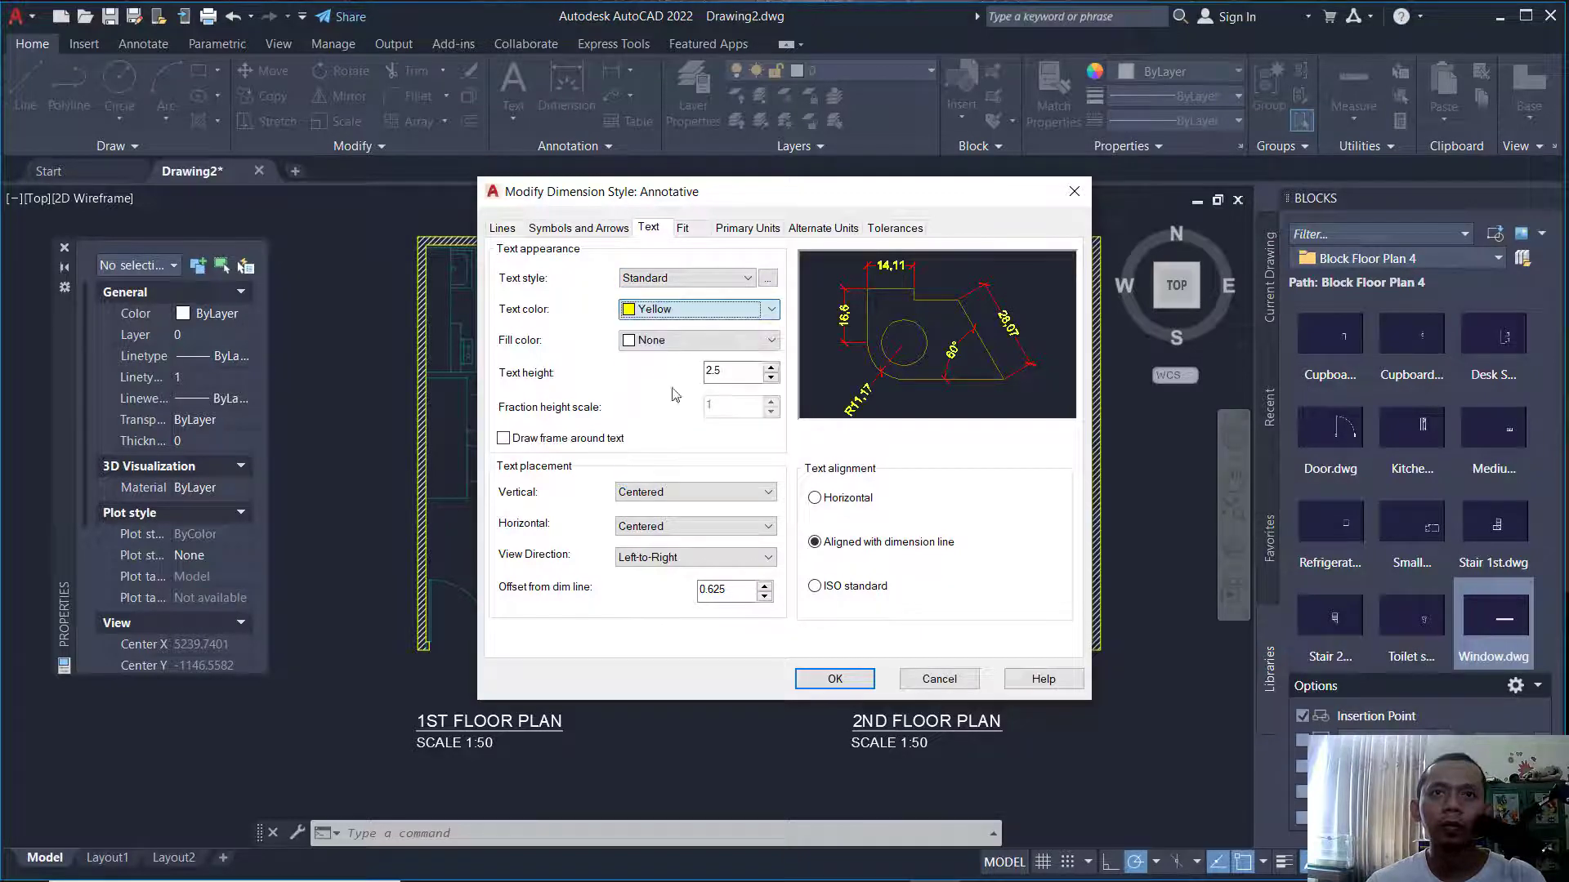
Save the Annotative dimension style changes and close the Dimension Style Manager.
click(835, 679)
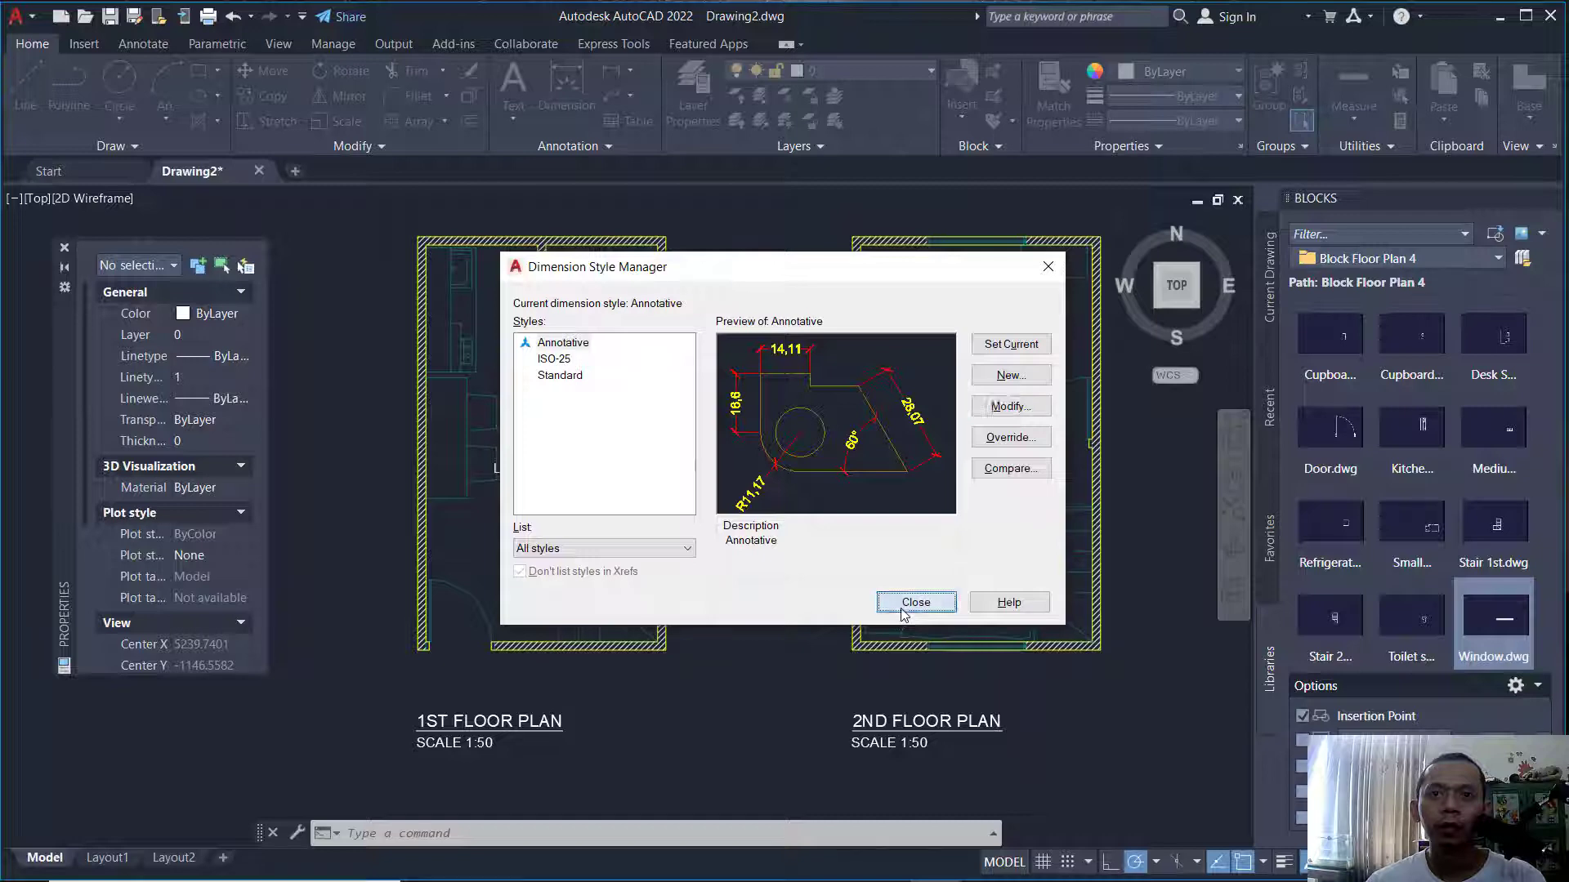
click(900, 605)
middle_drag(725, 689, 683, 650)
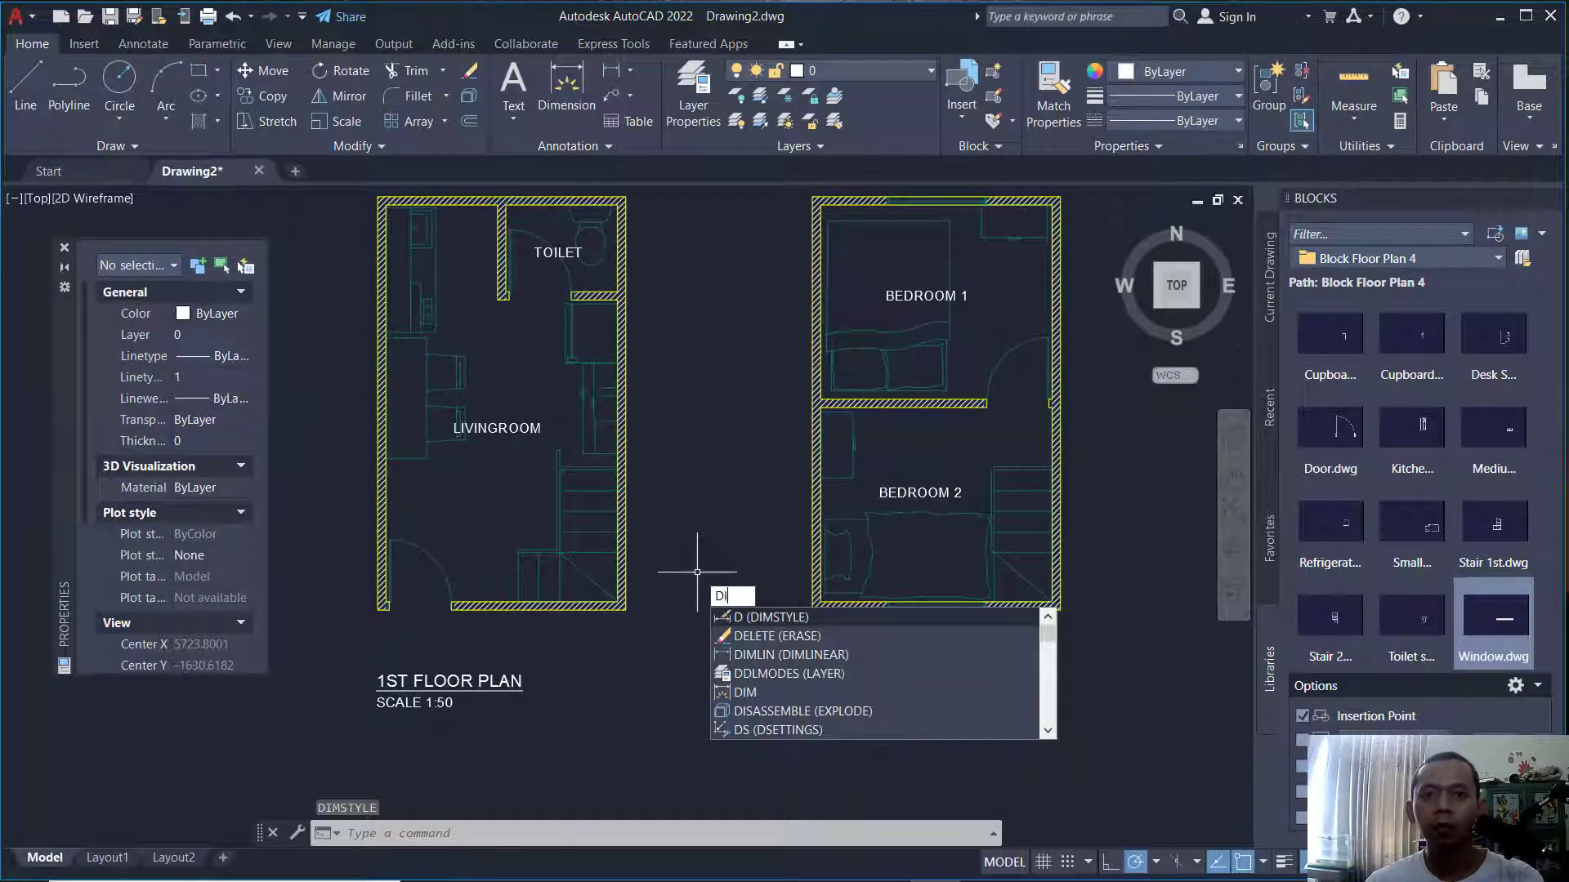
Start a linear dimension (DIMLINEAR) and set its annotation scale to 1:50.
text(IMLIN)
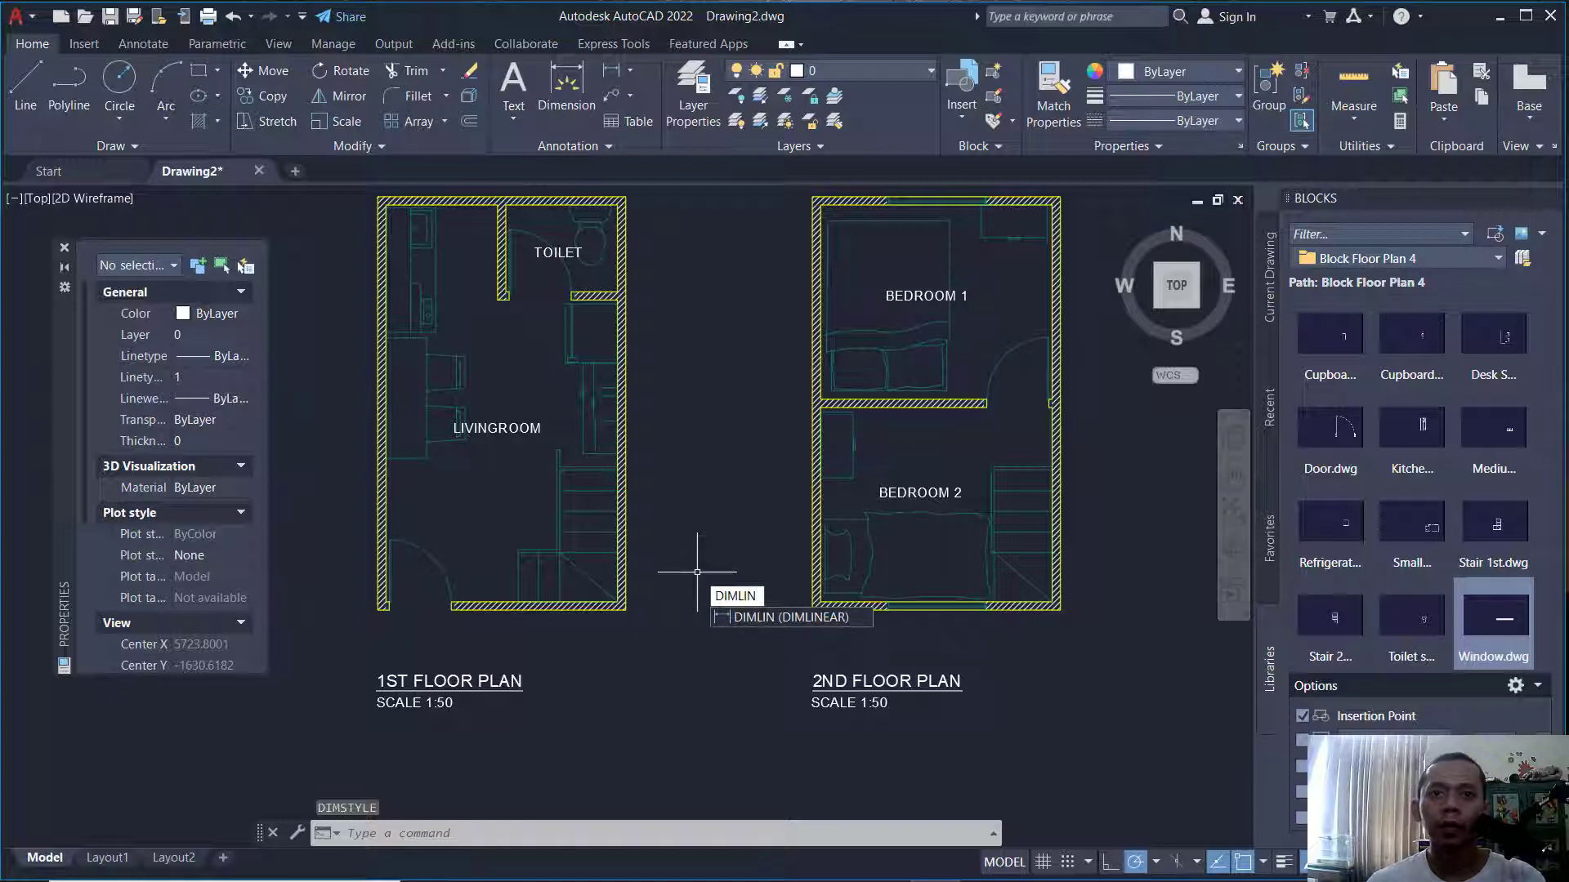
key(Return)
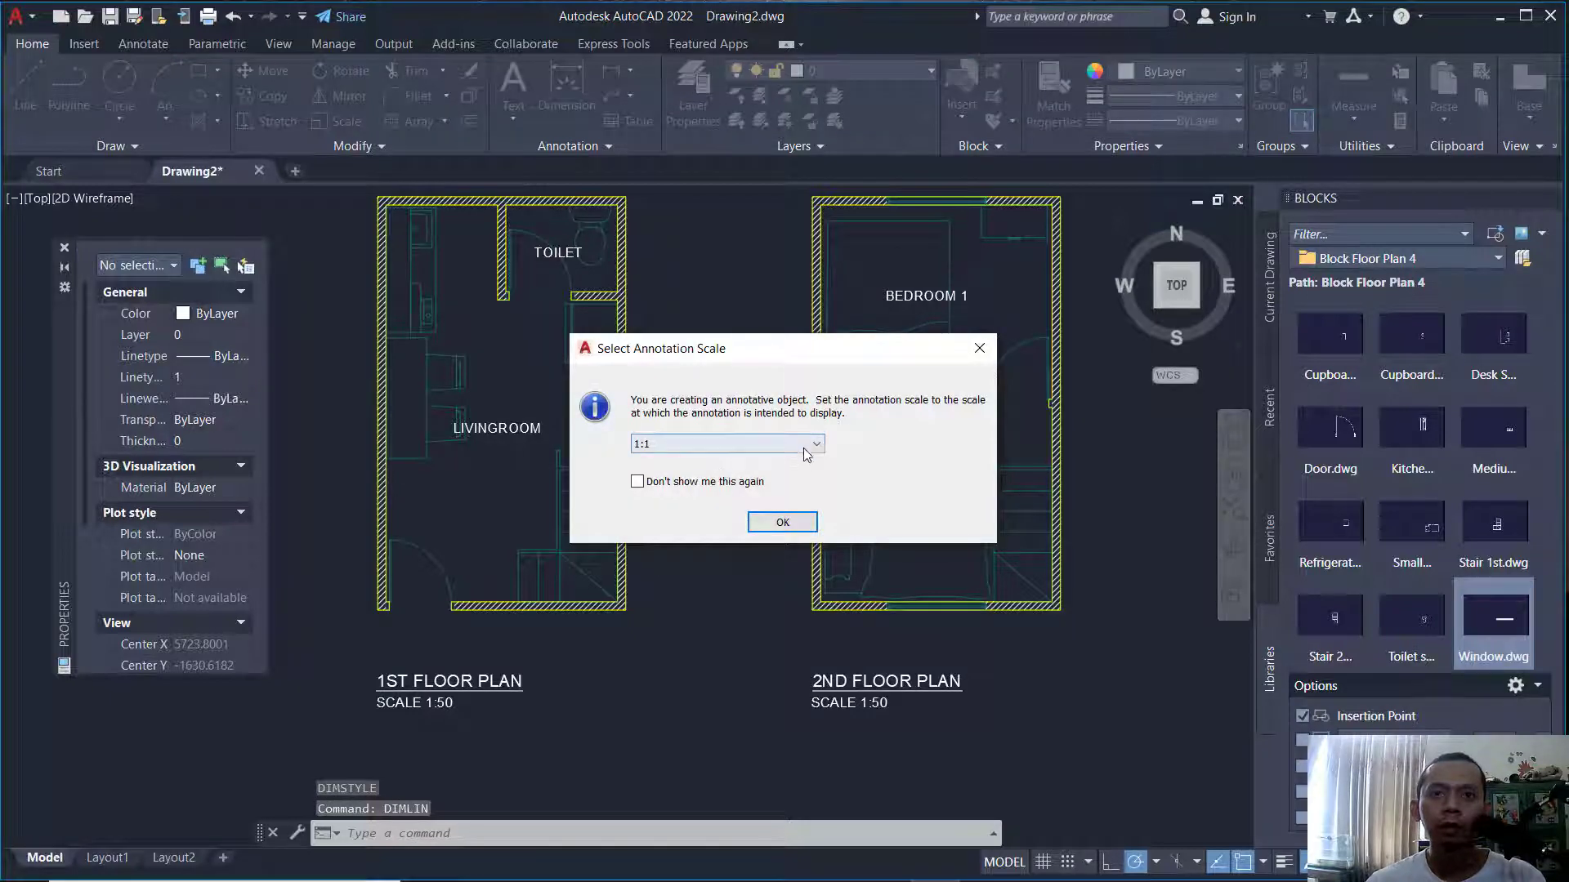
click(807, 450)
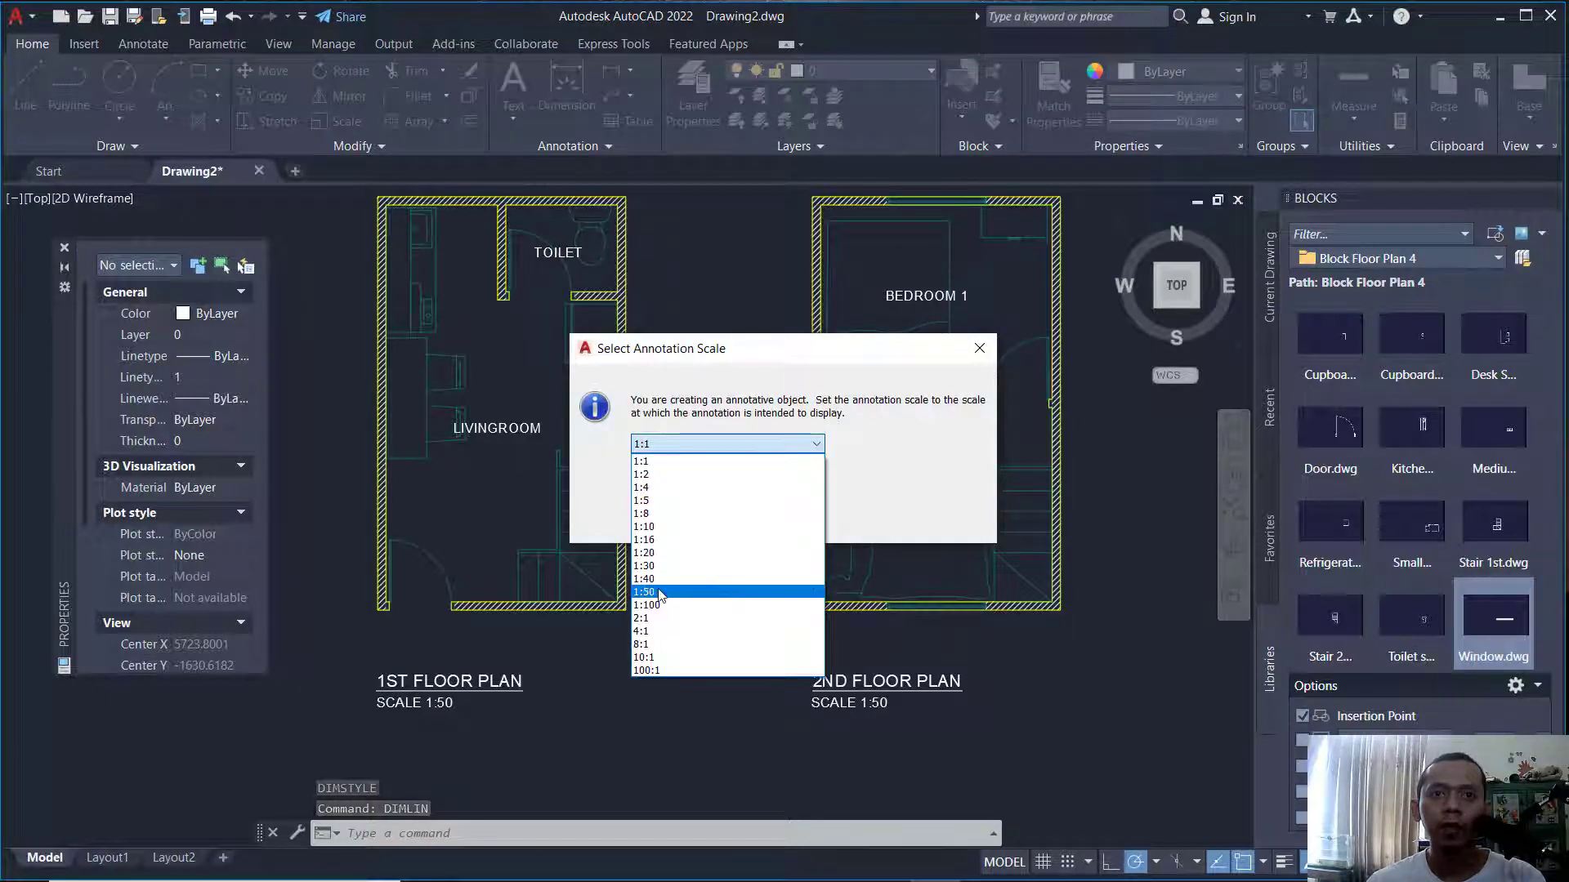
click(660, 591)
click(782, 525)
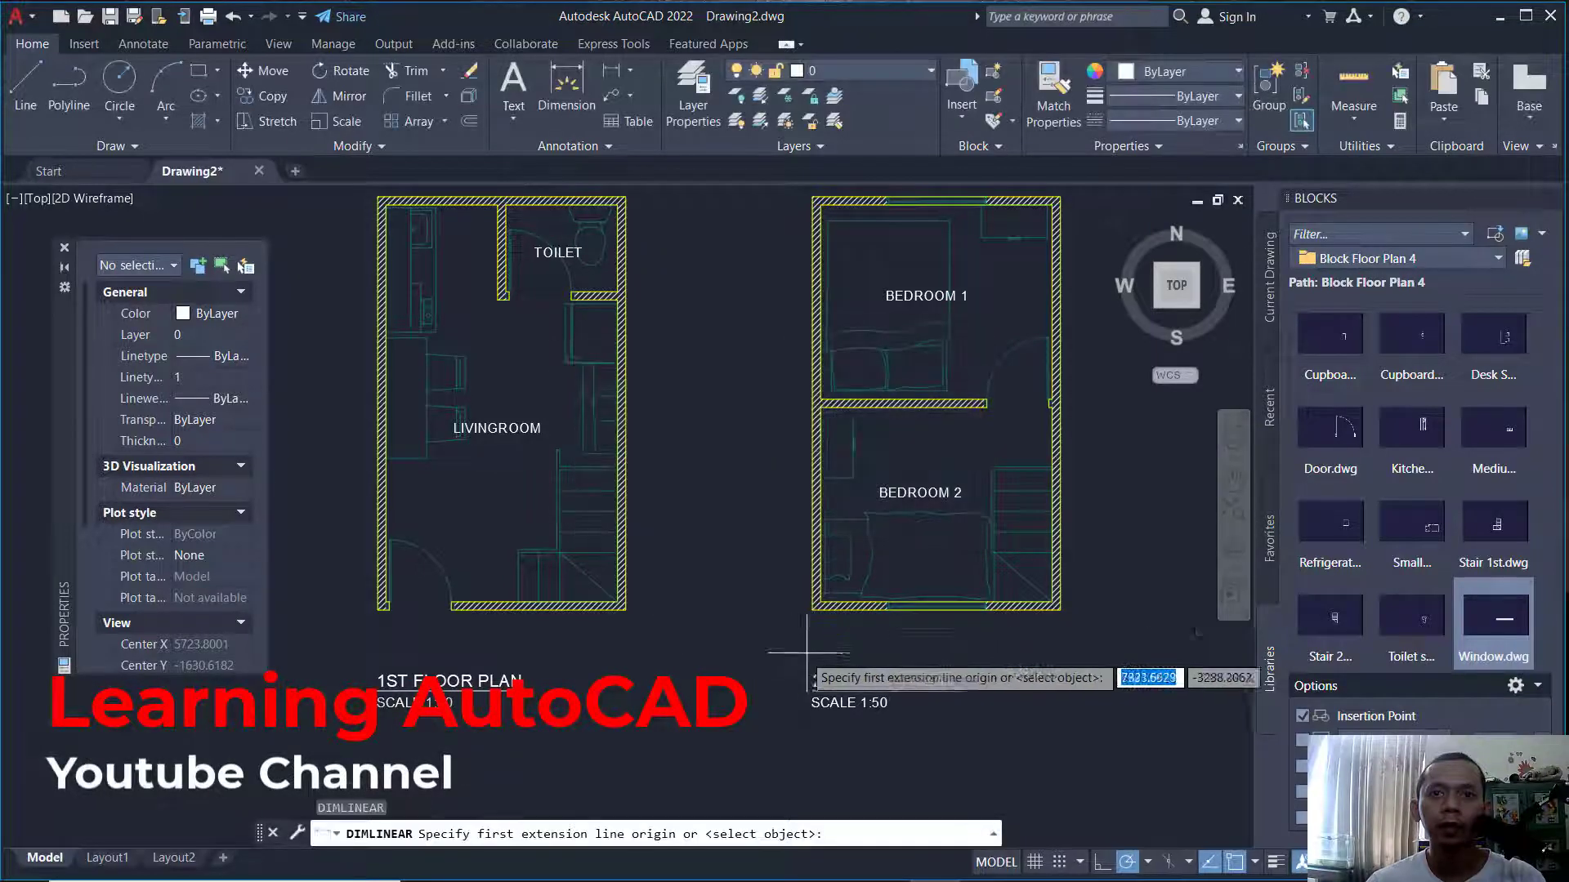
Dimension the full width of the 2nd floor plan below its bottom wall, between the two outer corners.
scroll(833, 637, up, 4)
click(778, 571)
middle_drag(955, 625, 534, 624)
click(986, 571)
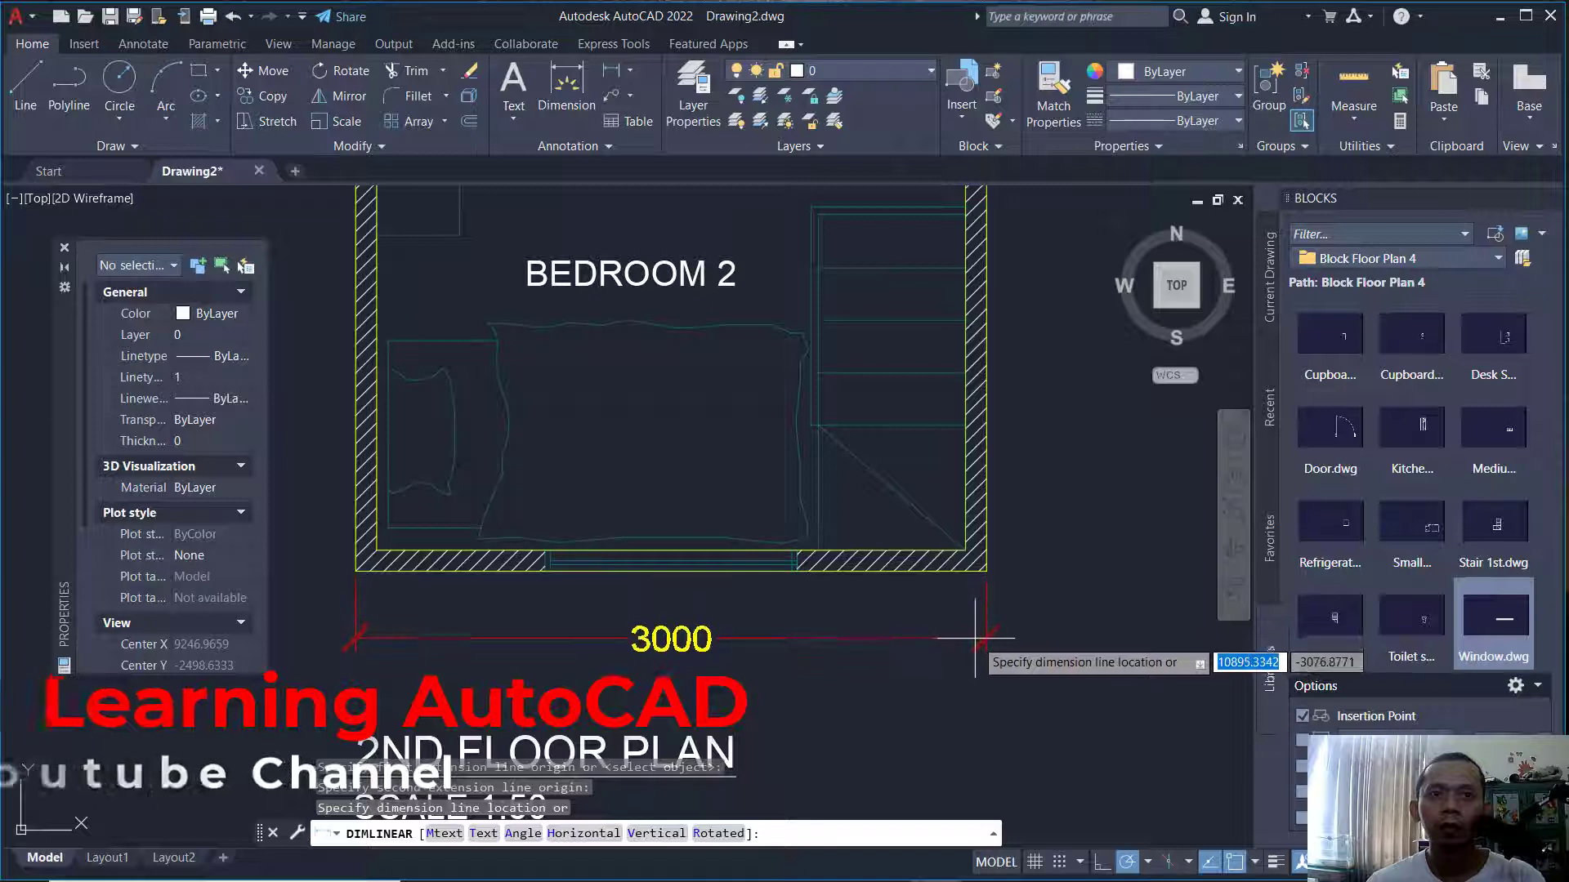
click(975, 636)
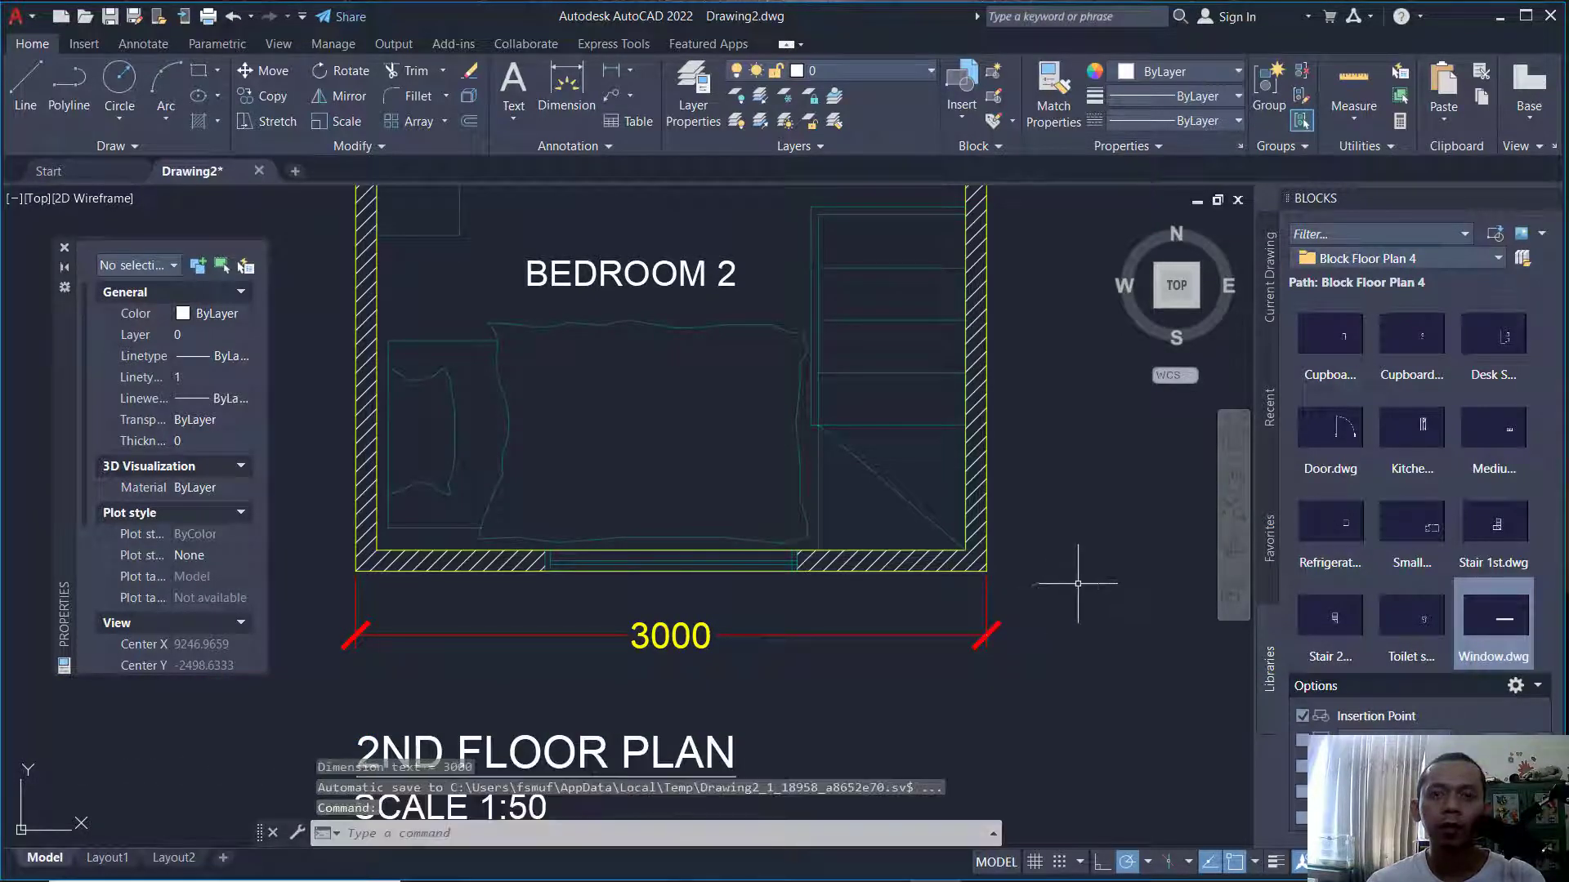
Dimension Bedroom 2 vertically beside the right wall, from the lower outer corner to the midpoint of the partition wall's thickness.
key(Return)
click(986, 571)
scroll(986, 571, down, 4)
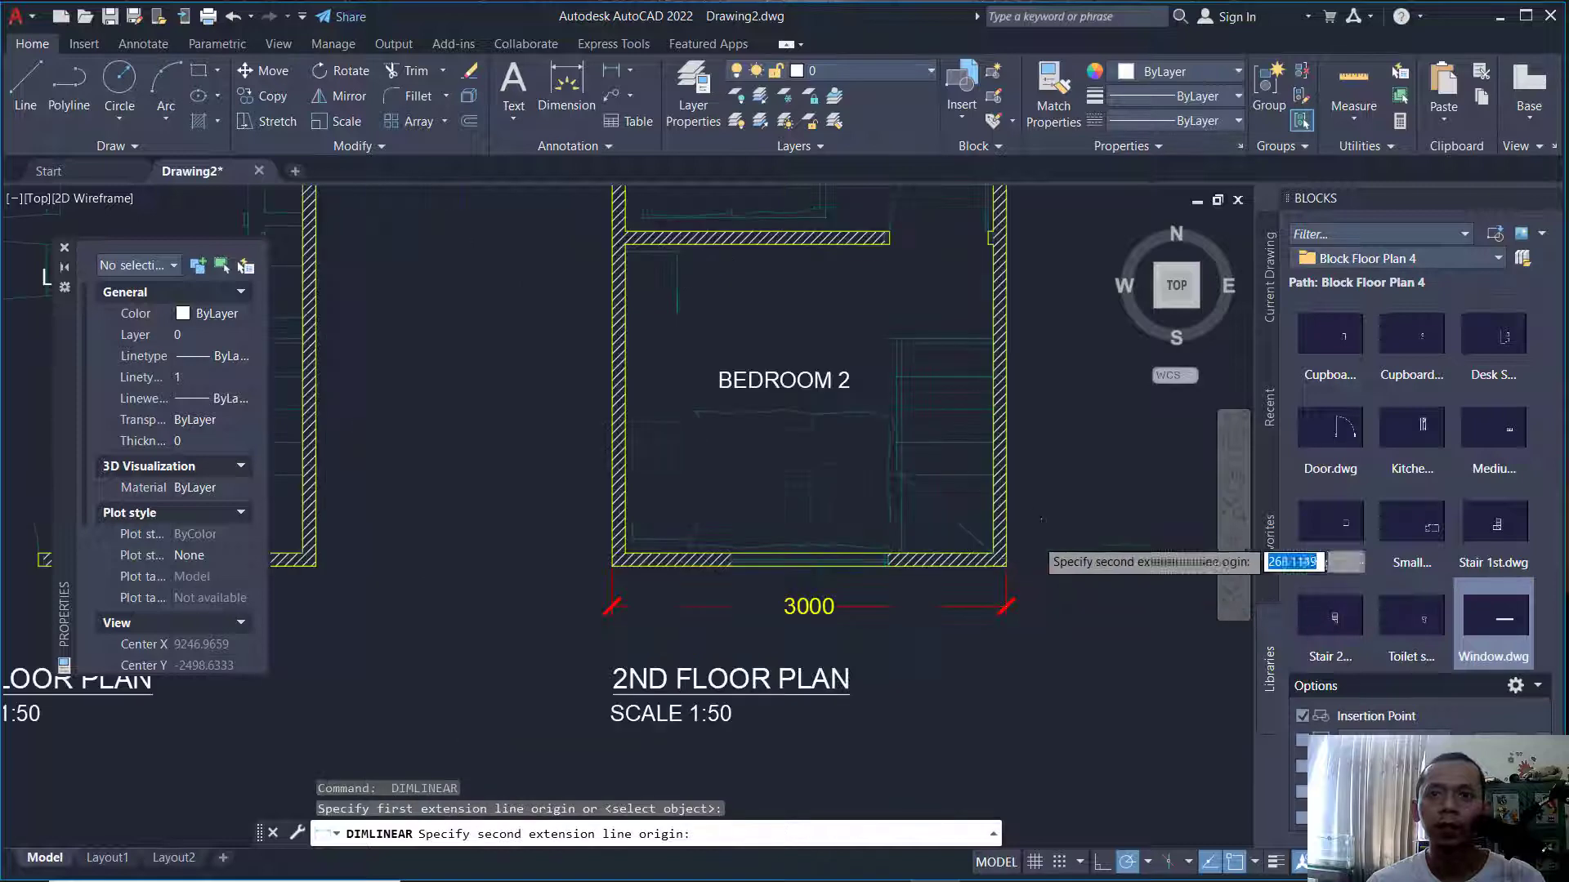
scroll(873, 552, up, 6)
scroll(872, 553, up, 5)
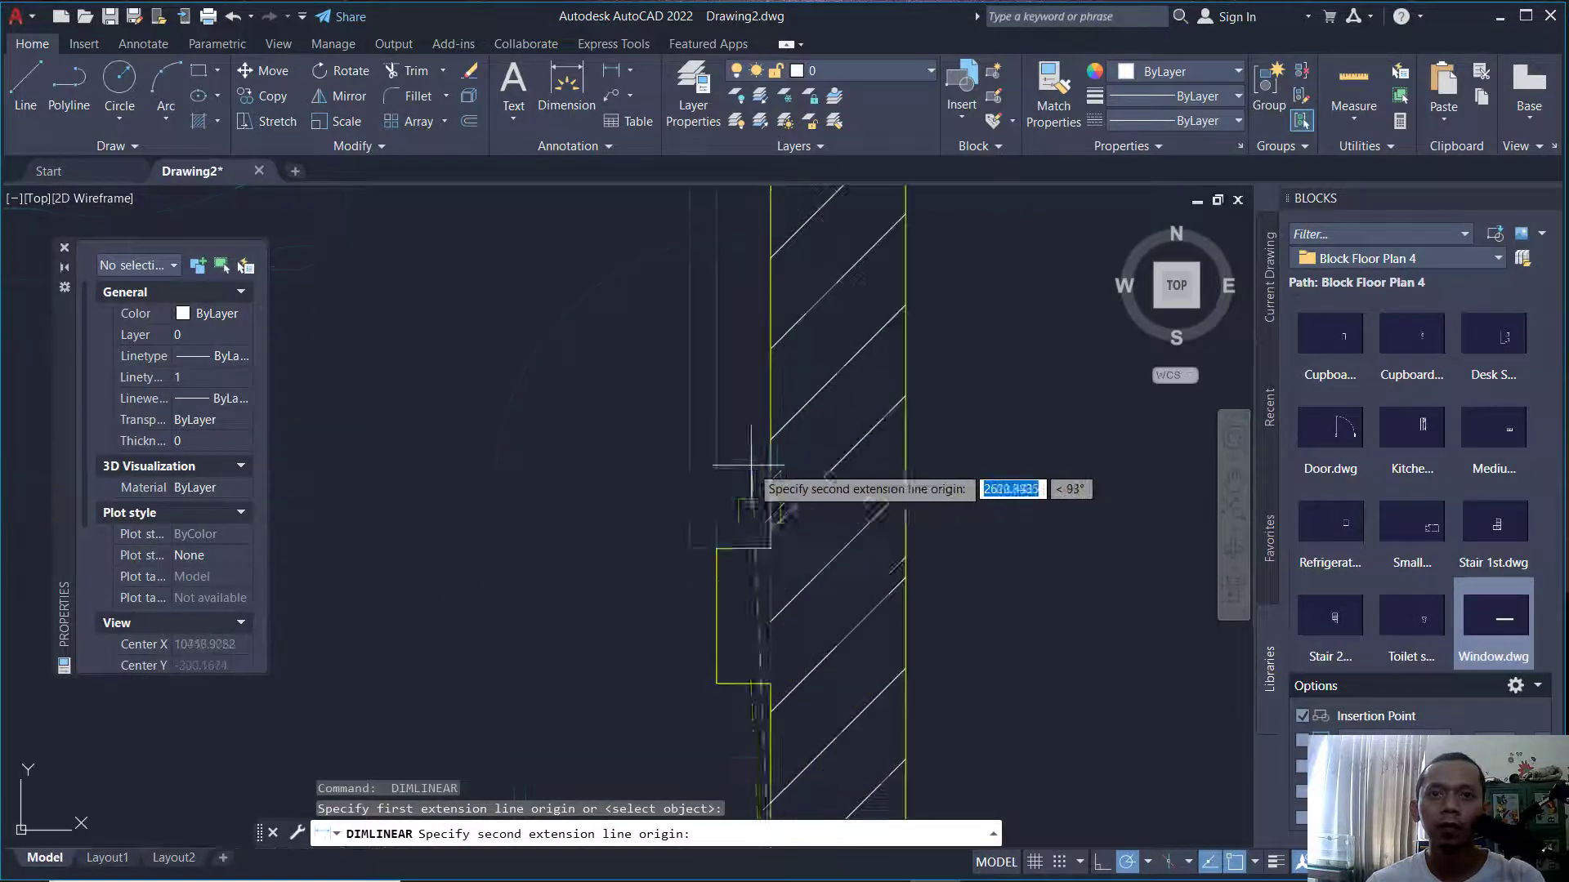
shift+right_click(746, 604)
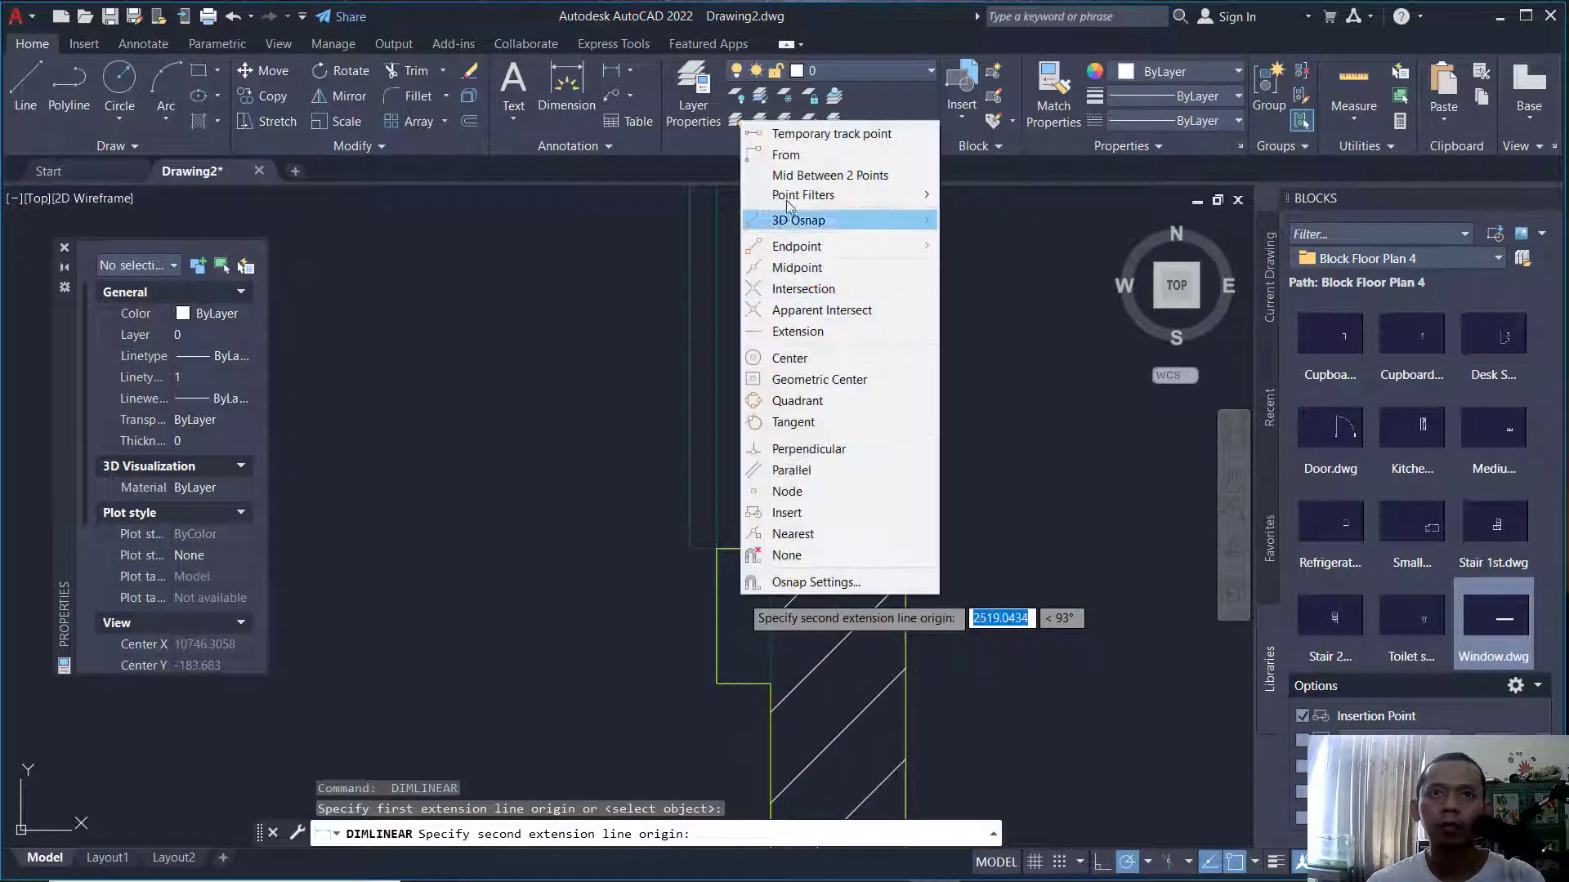
click(797, 176)
click(718, 683)
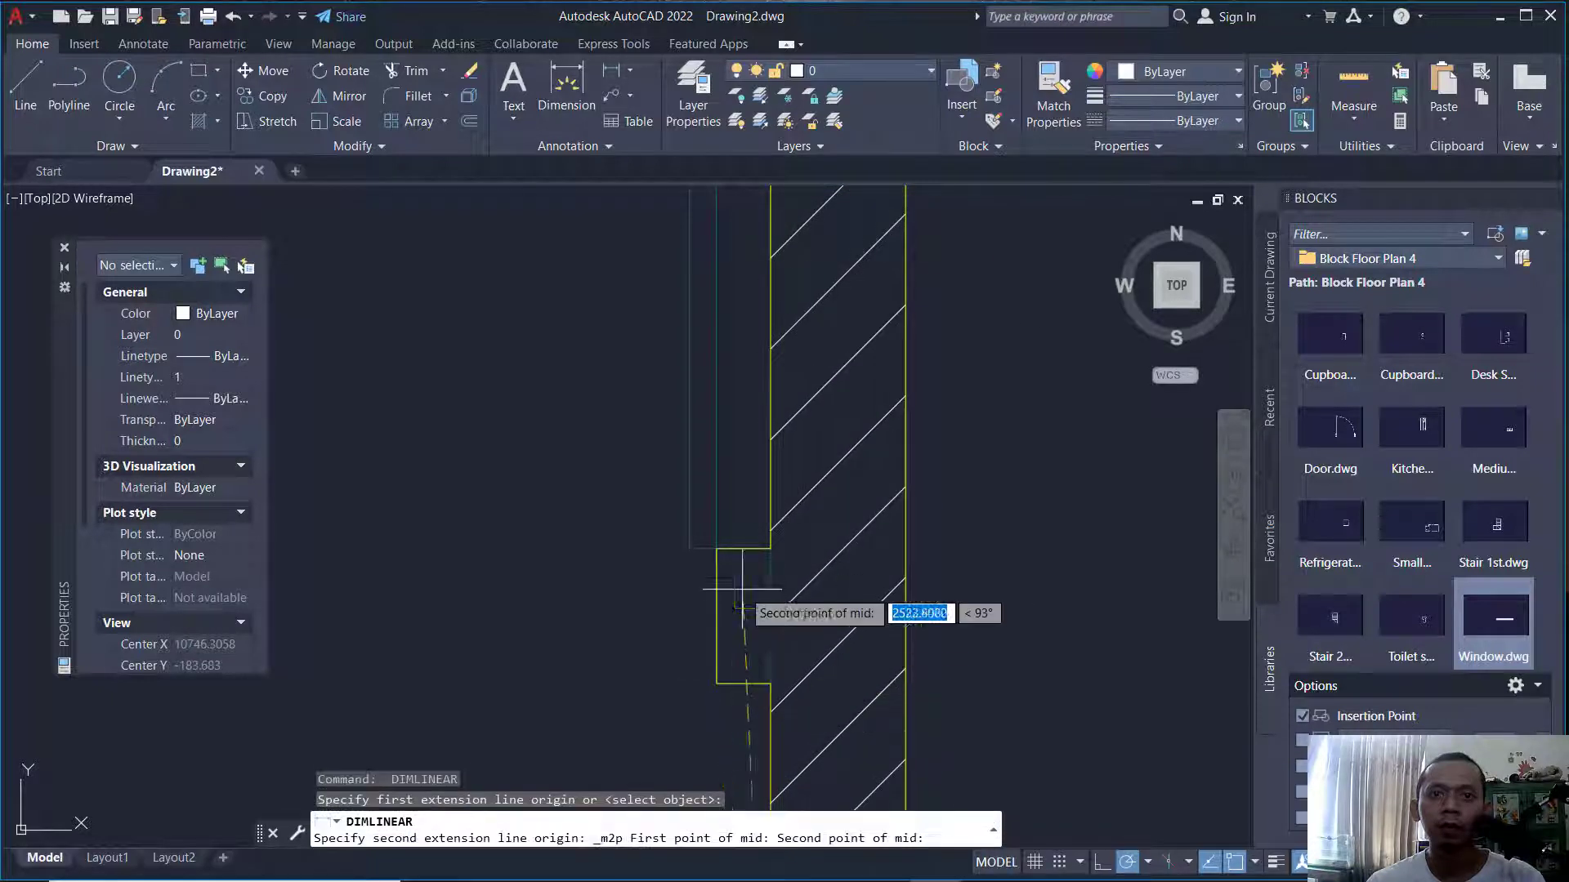
click(717, 548)
scroll(928, 601, down, 9)
middle_drag(976, 703, 864, 494)
click(865, 498)
Dimension Bedroom 1 vertically beside the right wall, from the partition wall to the upper outer corner, in line with the Bedroom 2 dimension.
scroll(885, 490, up, 4)
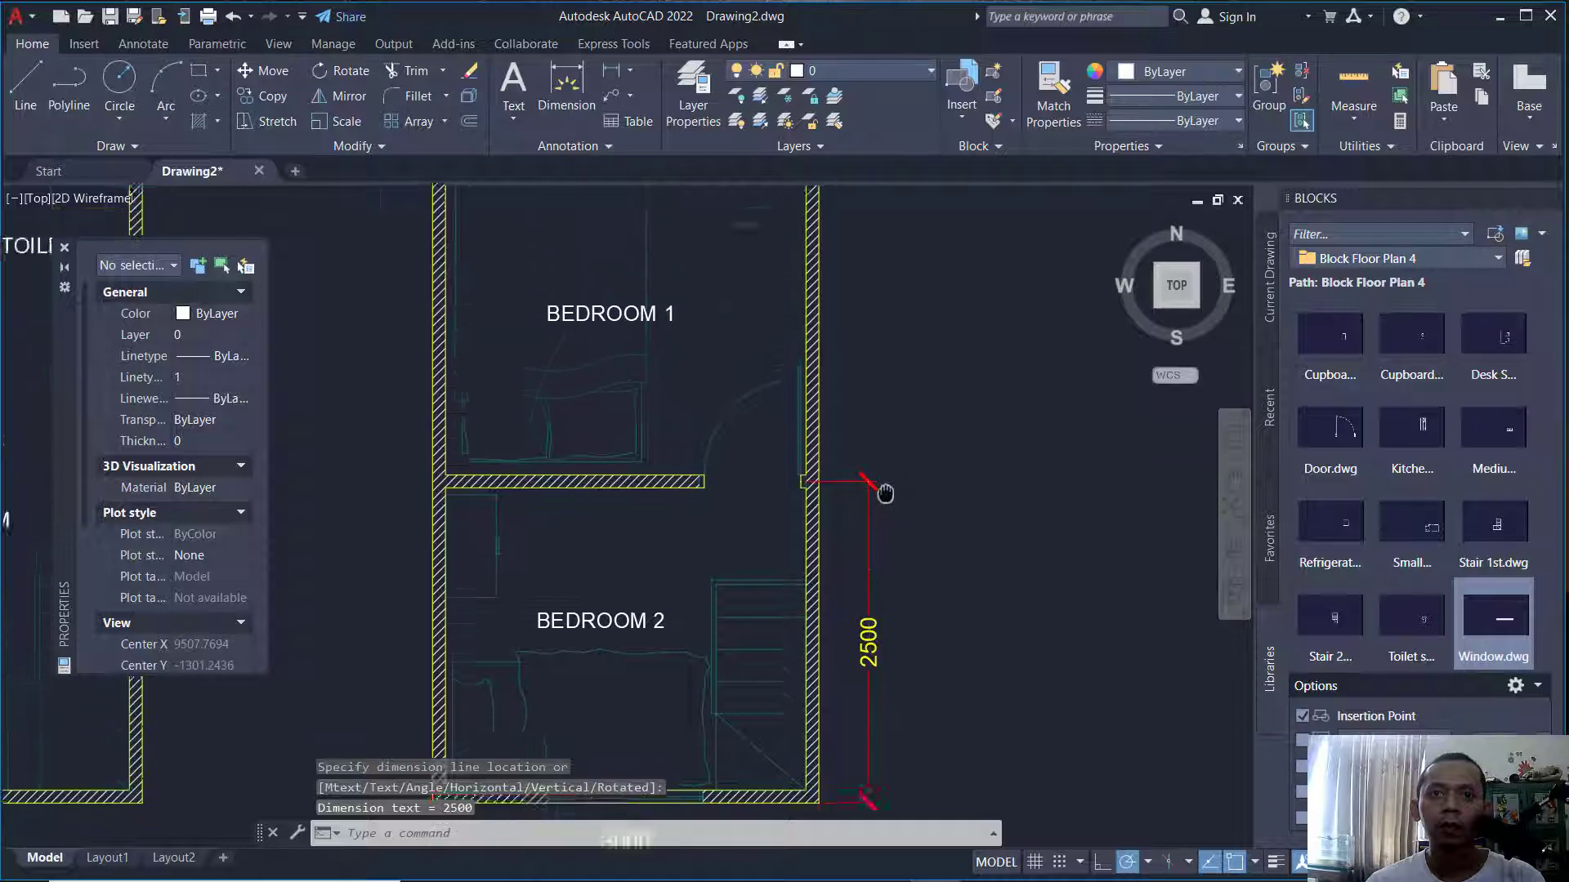
key(Return)
click(825, 464)
scroll(856, 523, down, 4)
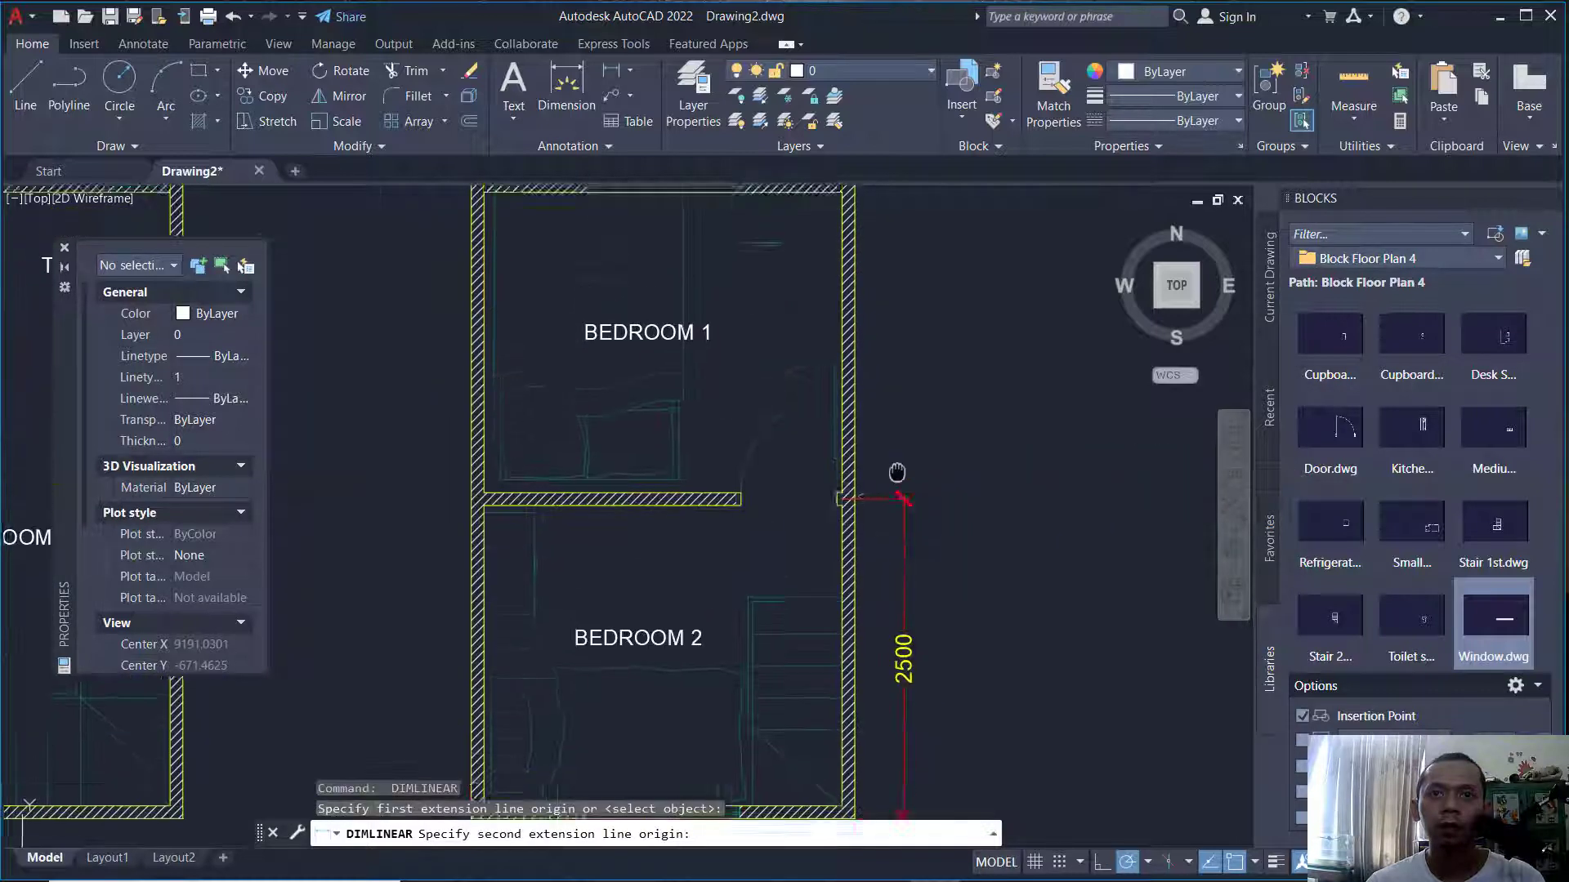
middle_drag(898, 468, 877, 530)
click(834, 243)
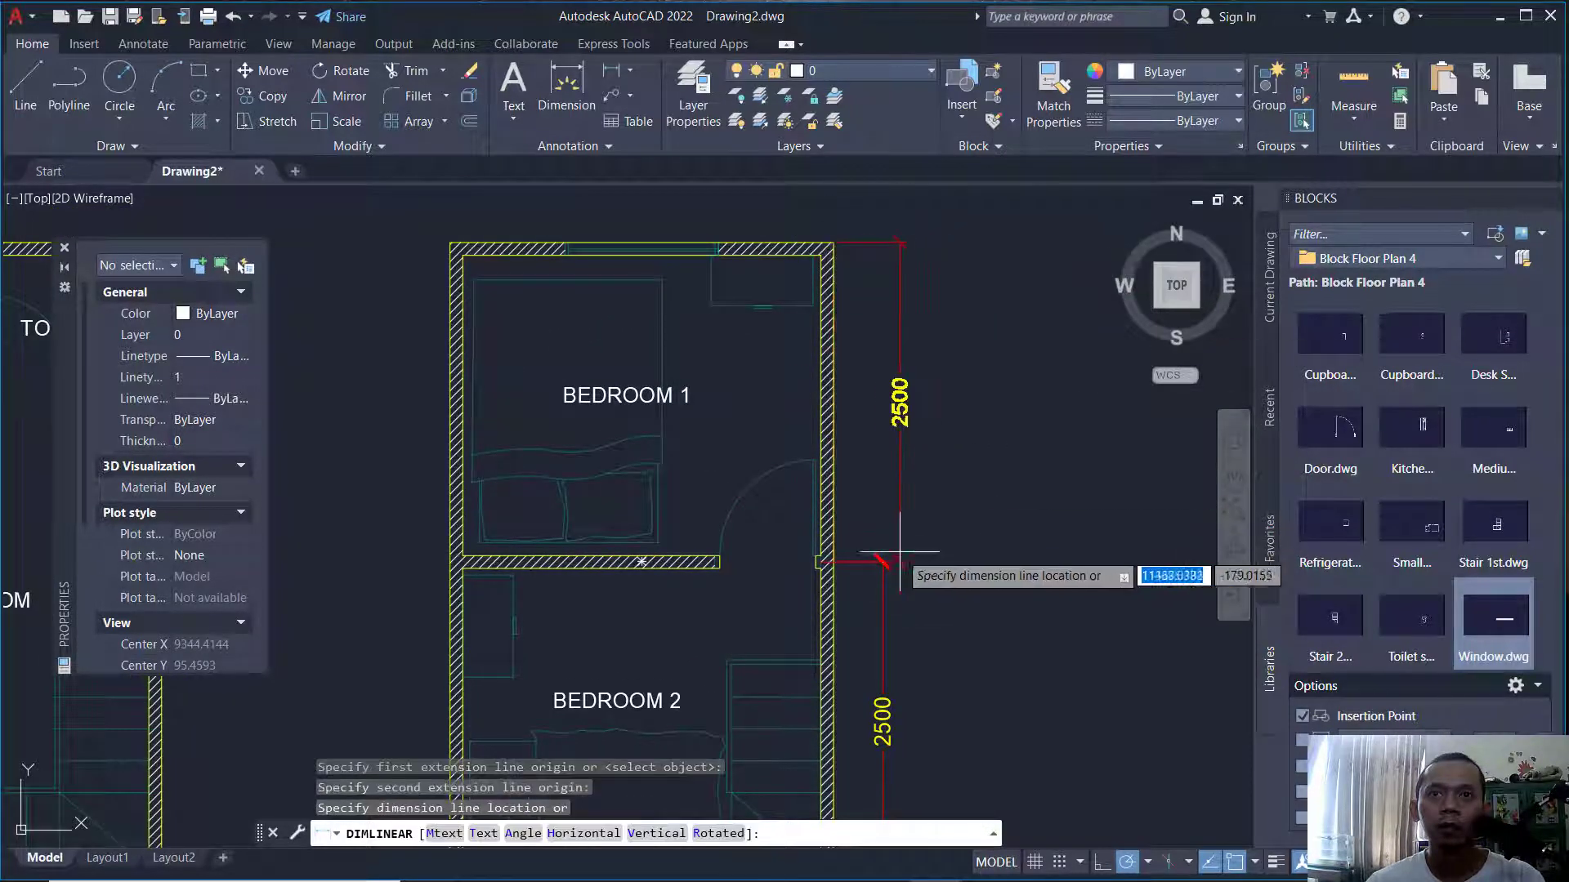
click(882, 560)
Add an overall vertical dimension of the 2nd floor plan's right side, outside the two bedroom dimensions.
key(Return)
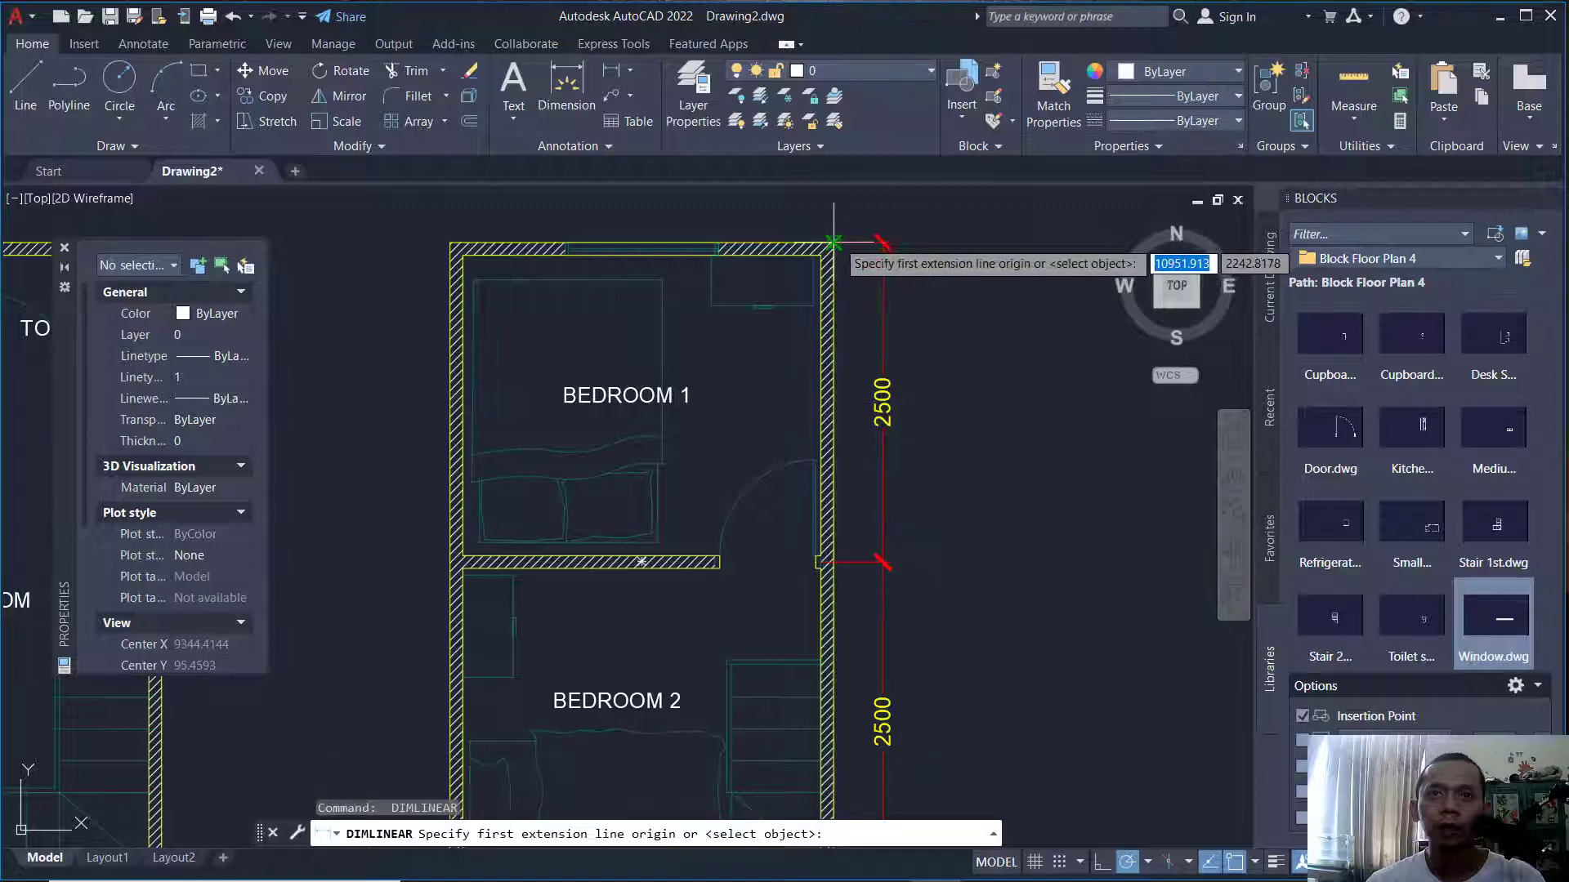
click(833, 242)
scroll(892, 321, down, 2)
middle_drag(920, 520, 895, 390)
scroll(854, 531, up, 4)
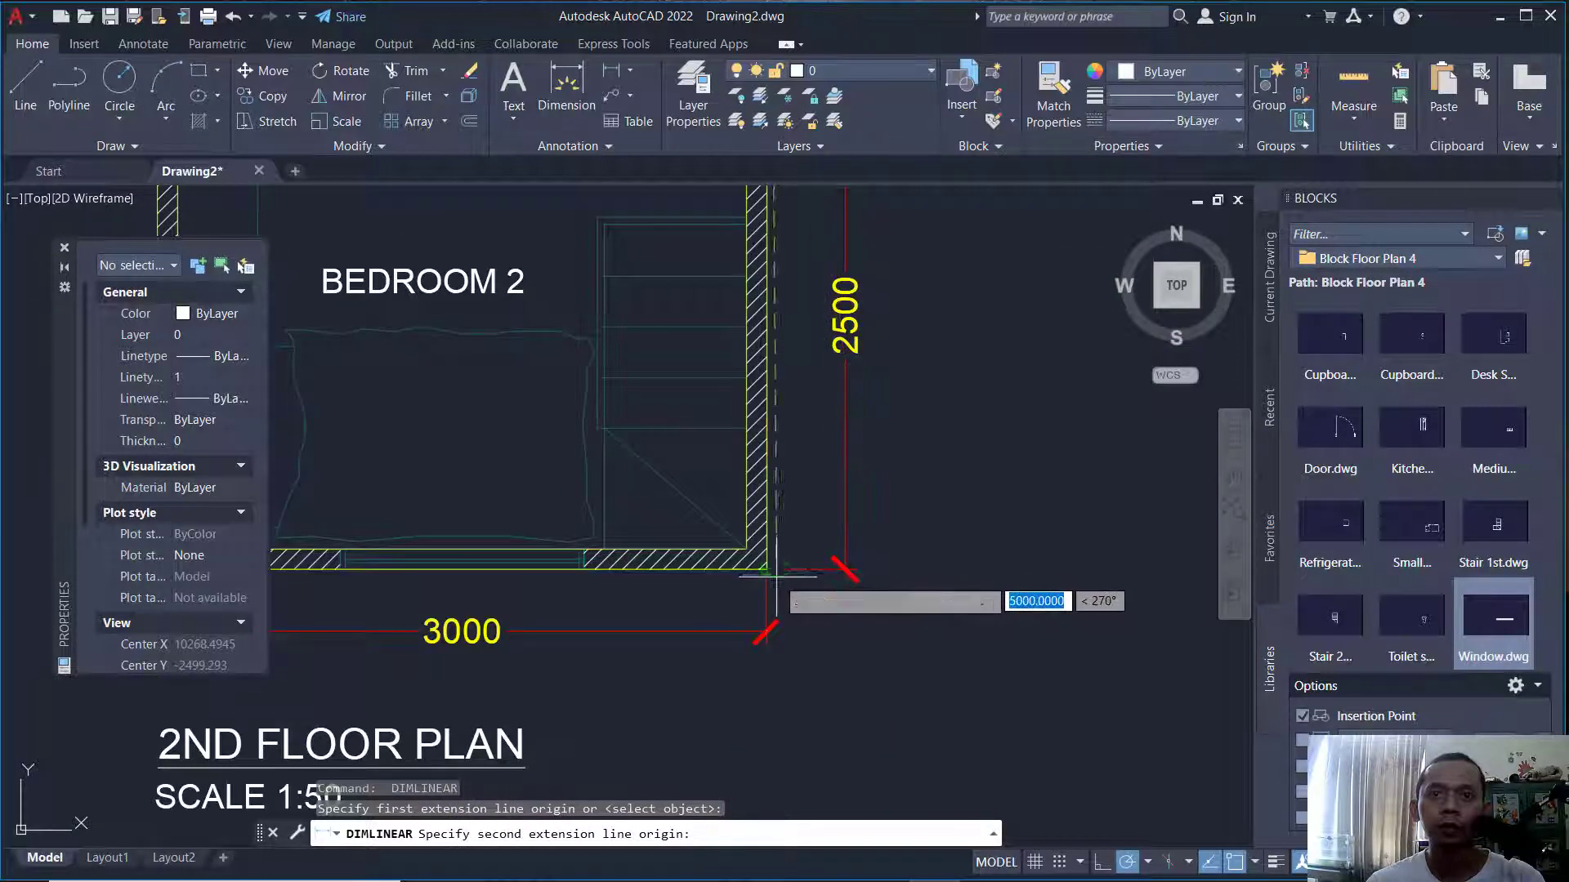
click(766, 569)
scroll(858, 555, down, 3)
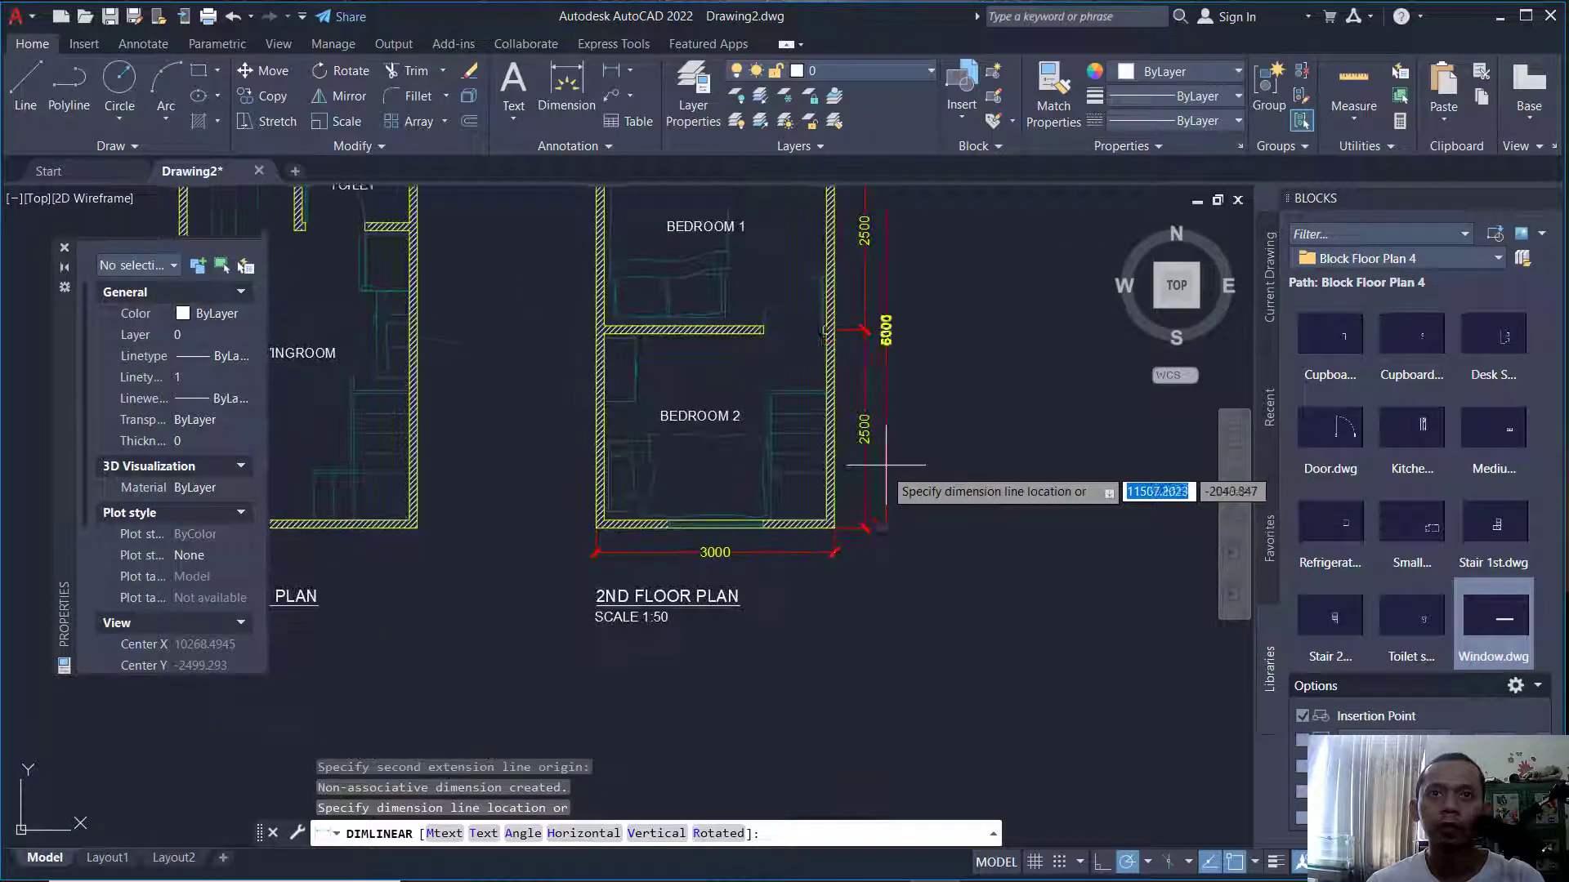
click(887, 524)
Stretch the partition-side extension line origin of the right Bedroom 2 dimension to the outer face of the right wall.
scroll(826, 444, down, 1)
scroll(882, 474, up, 4)
click(893, 484)
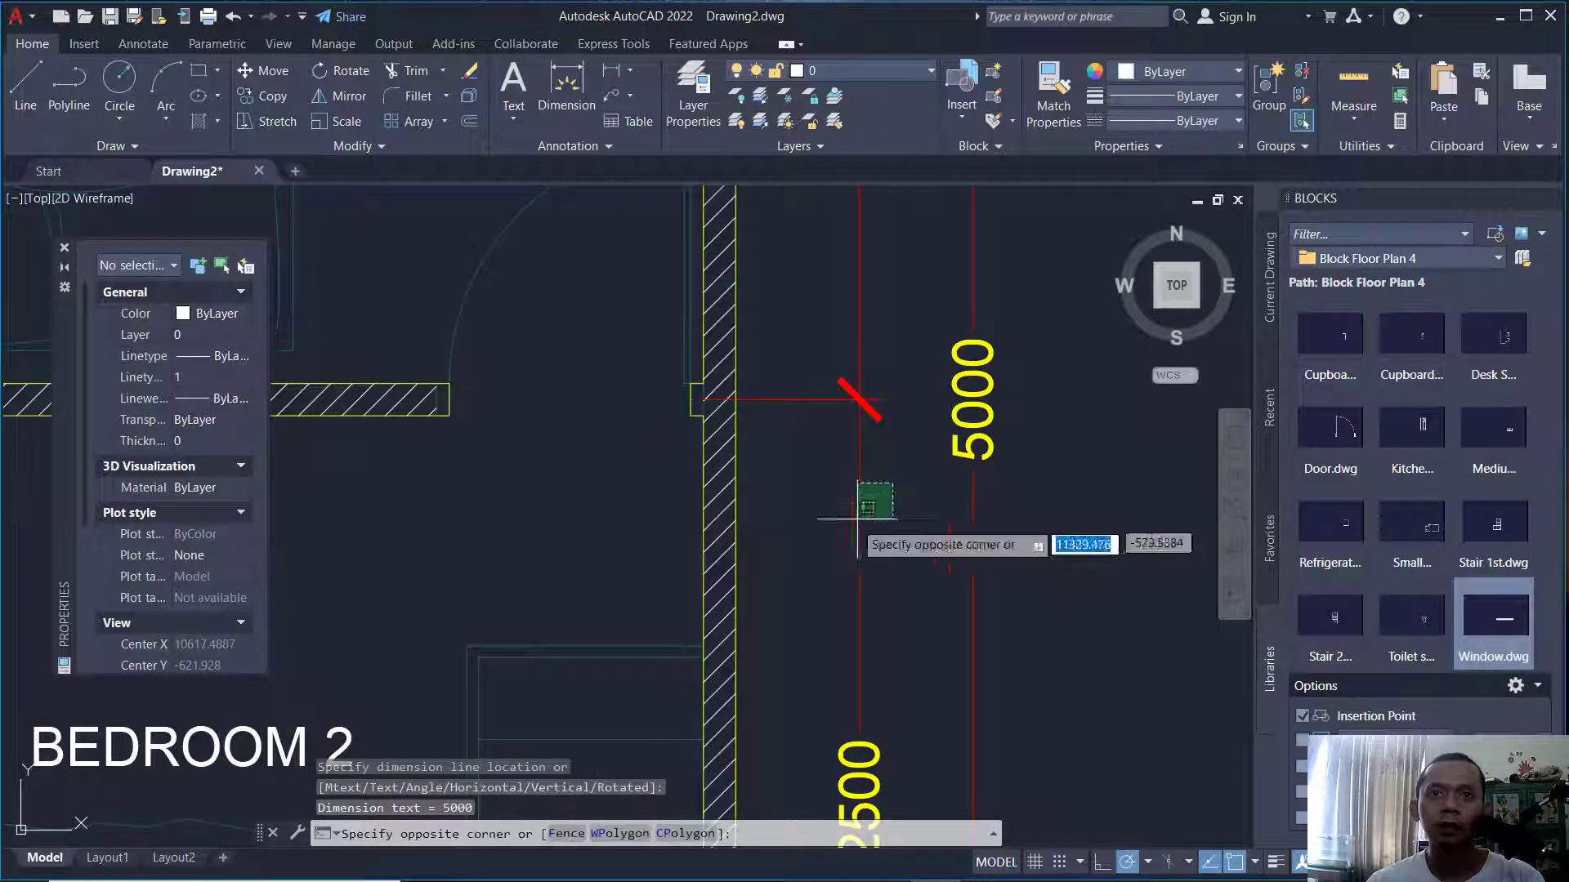
click(816, 543)
click(694, 398)
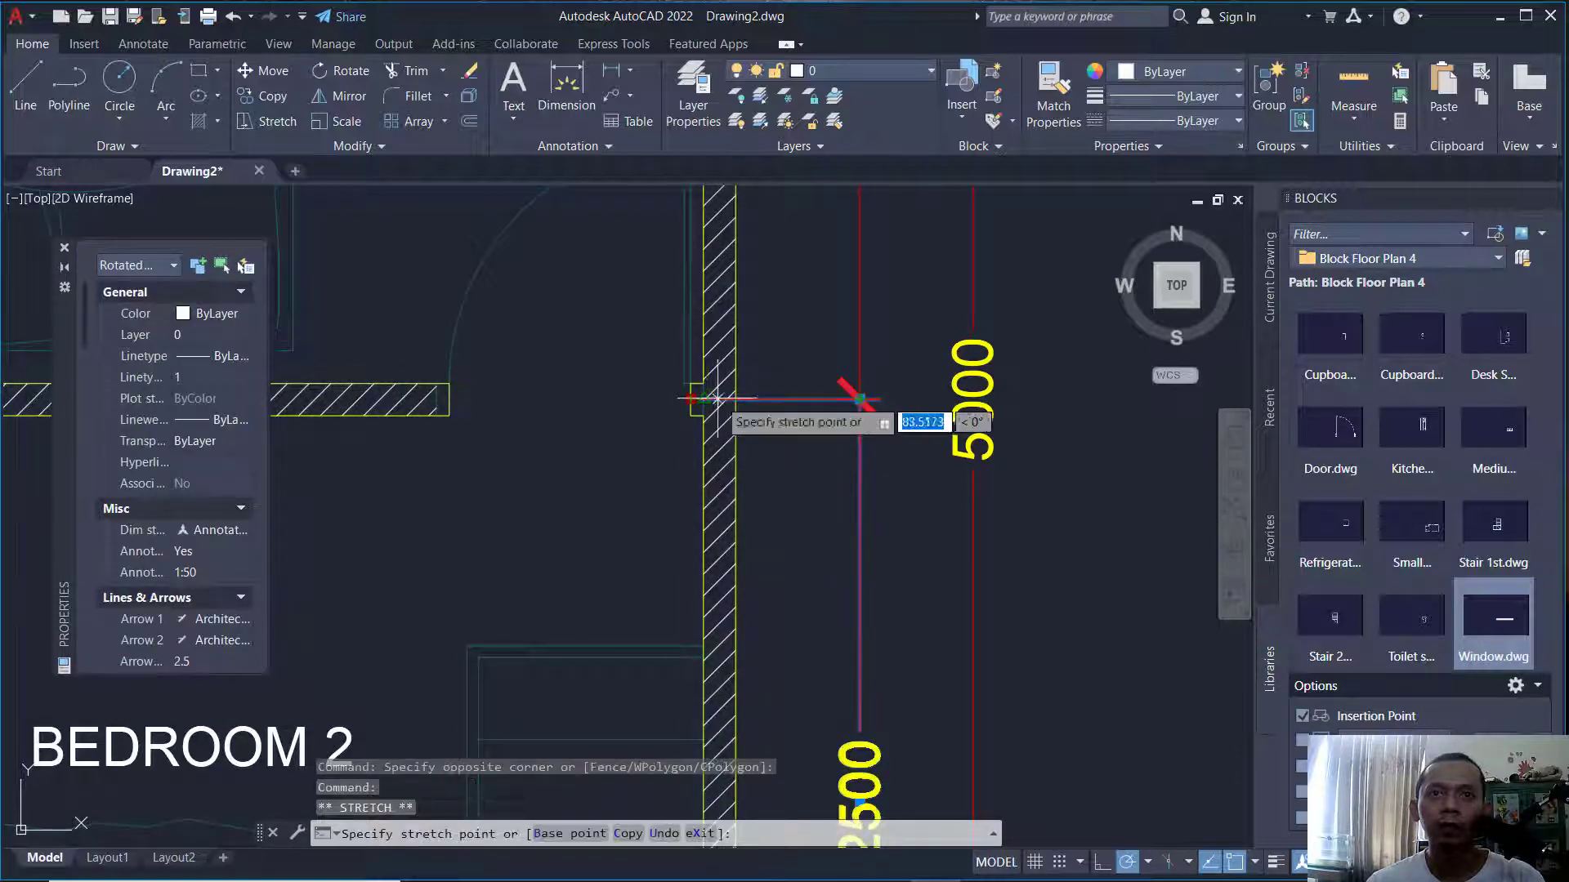
key(Escape)
scroll(813, 454, down, 6)
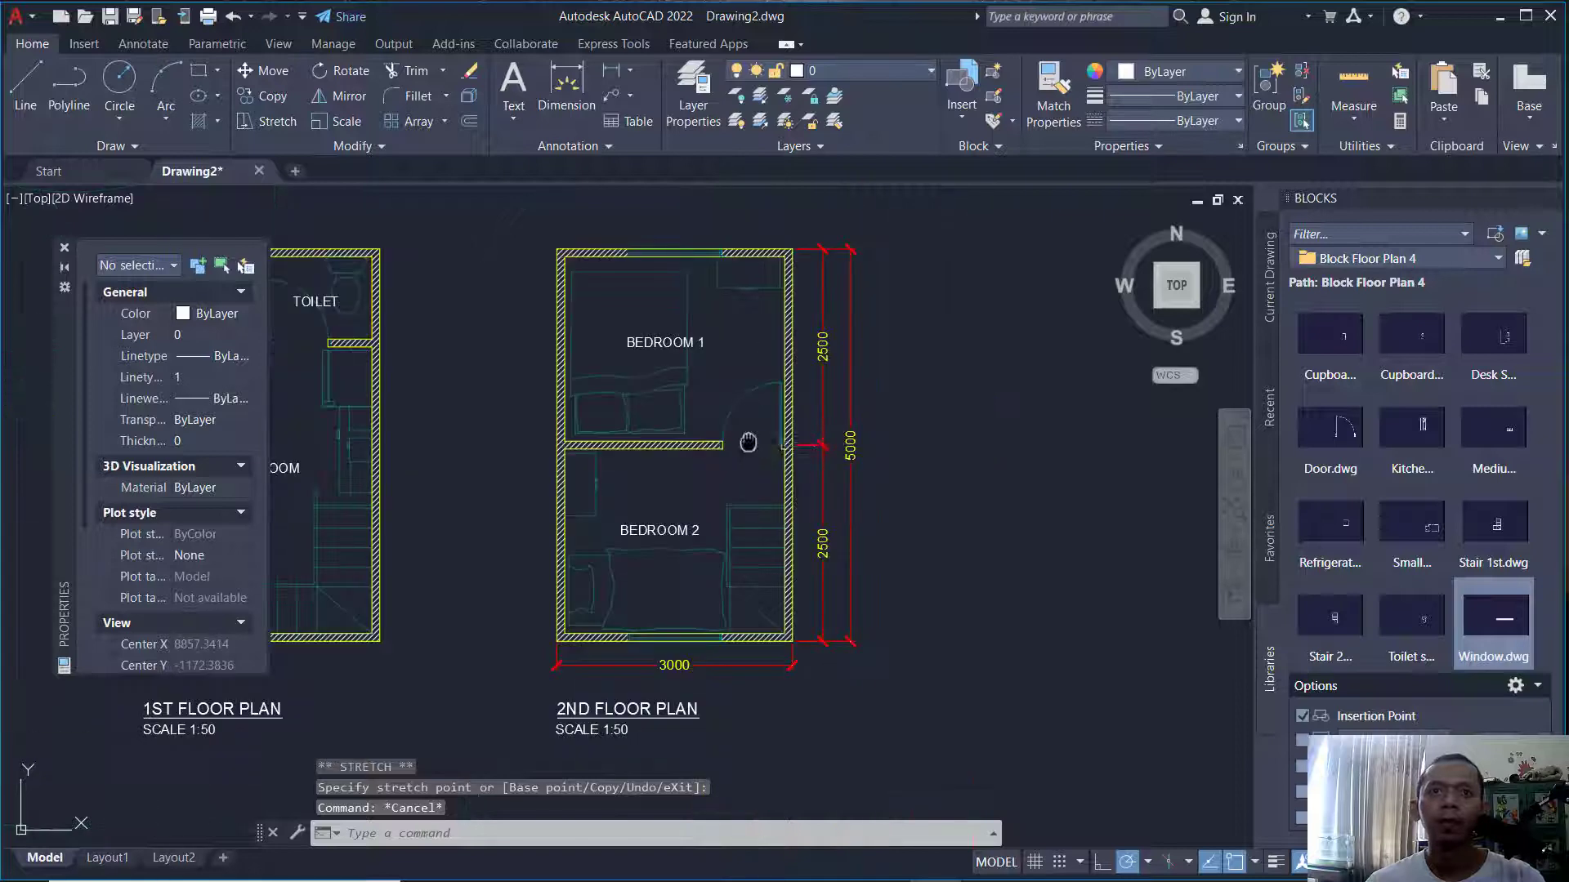
Dimension the full width of the 2nd floor plan above its top wall, between the two outer corners.
scroll(772, 344, up, 2)
key(Return)
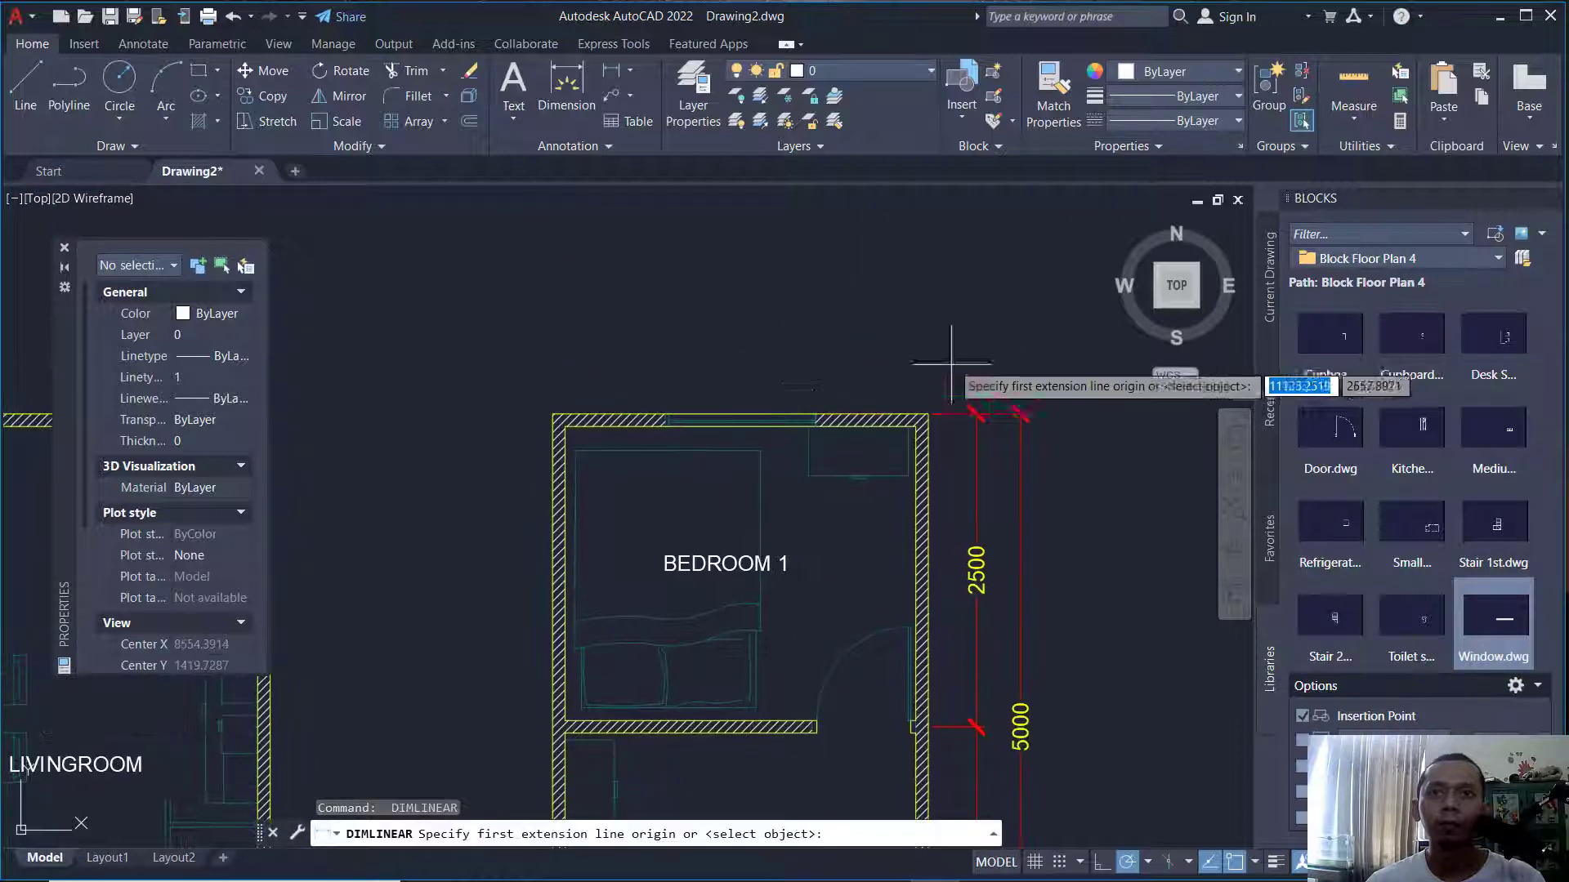
click(924, 416)
click(554, 415)
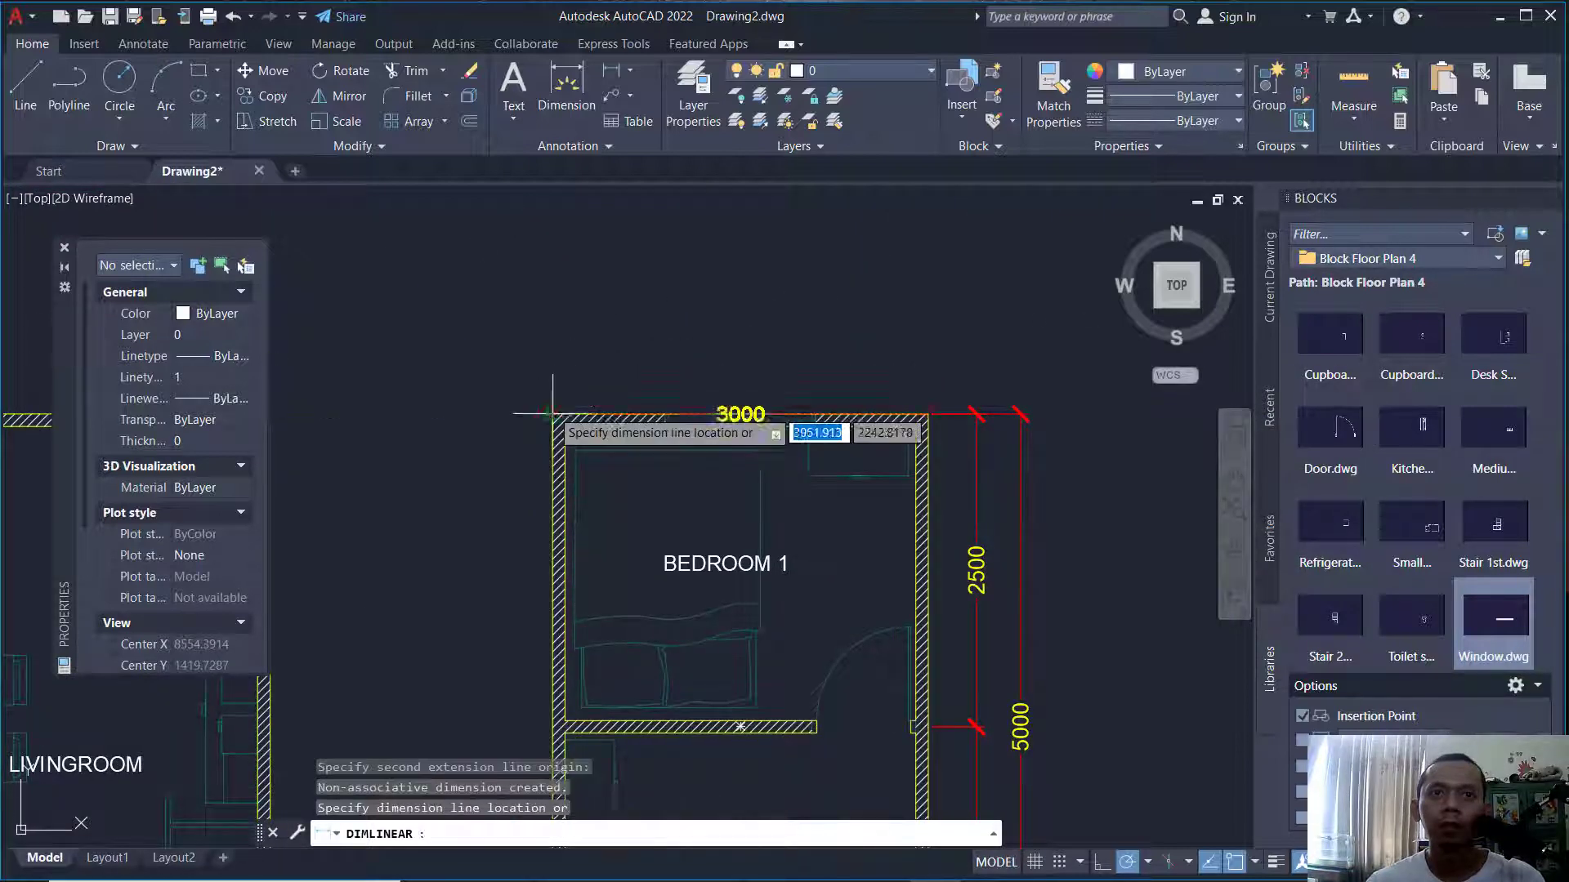
click(569, 364)
Dimension Bedroom 1 vertically beside the left wall, from the upper outer corner to the midpoint of the partition wall's thickness.
middle_drag(599, 472, 715, 356)
key(Return)
click(668, 301)
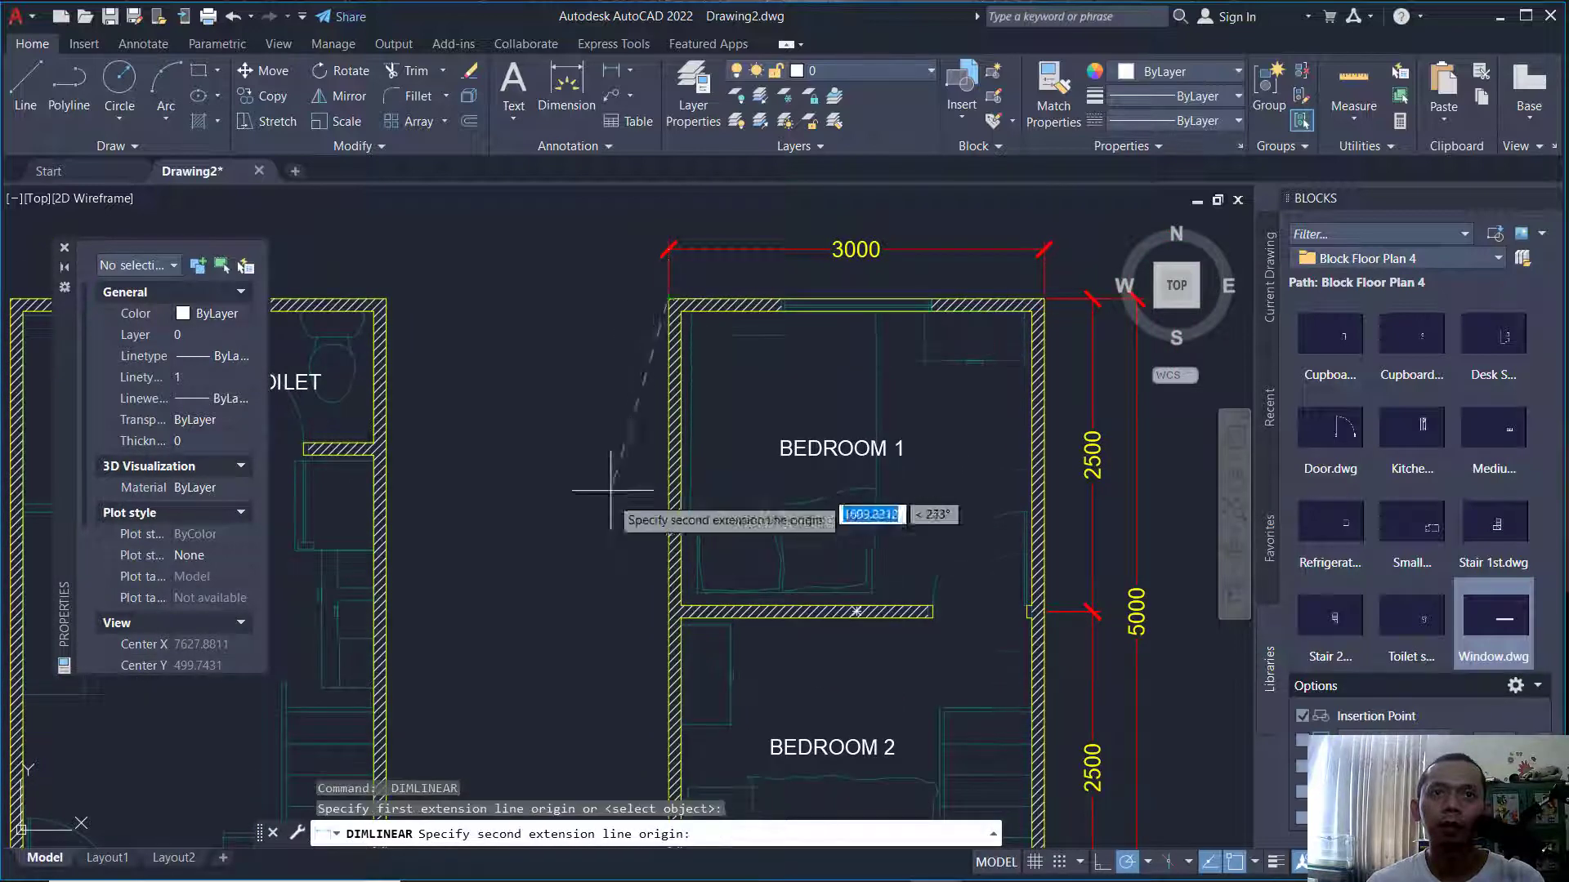
middle_drag(536, 589, 621, 448)
shift+right_click(620, 447)
click(693, 463)
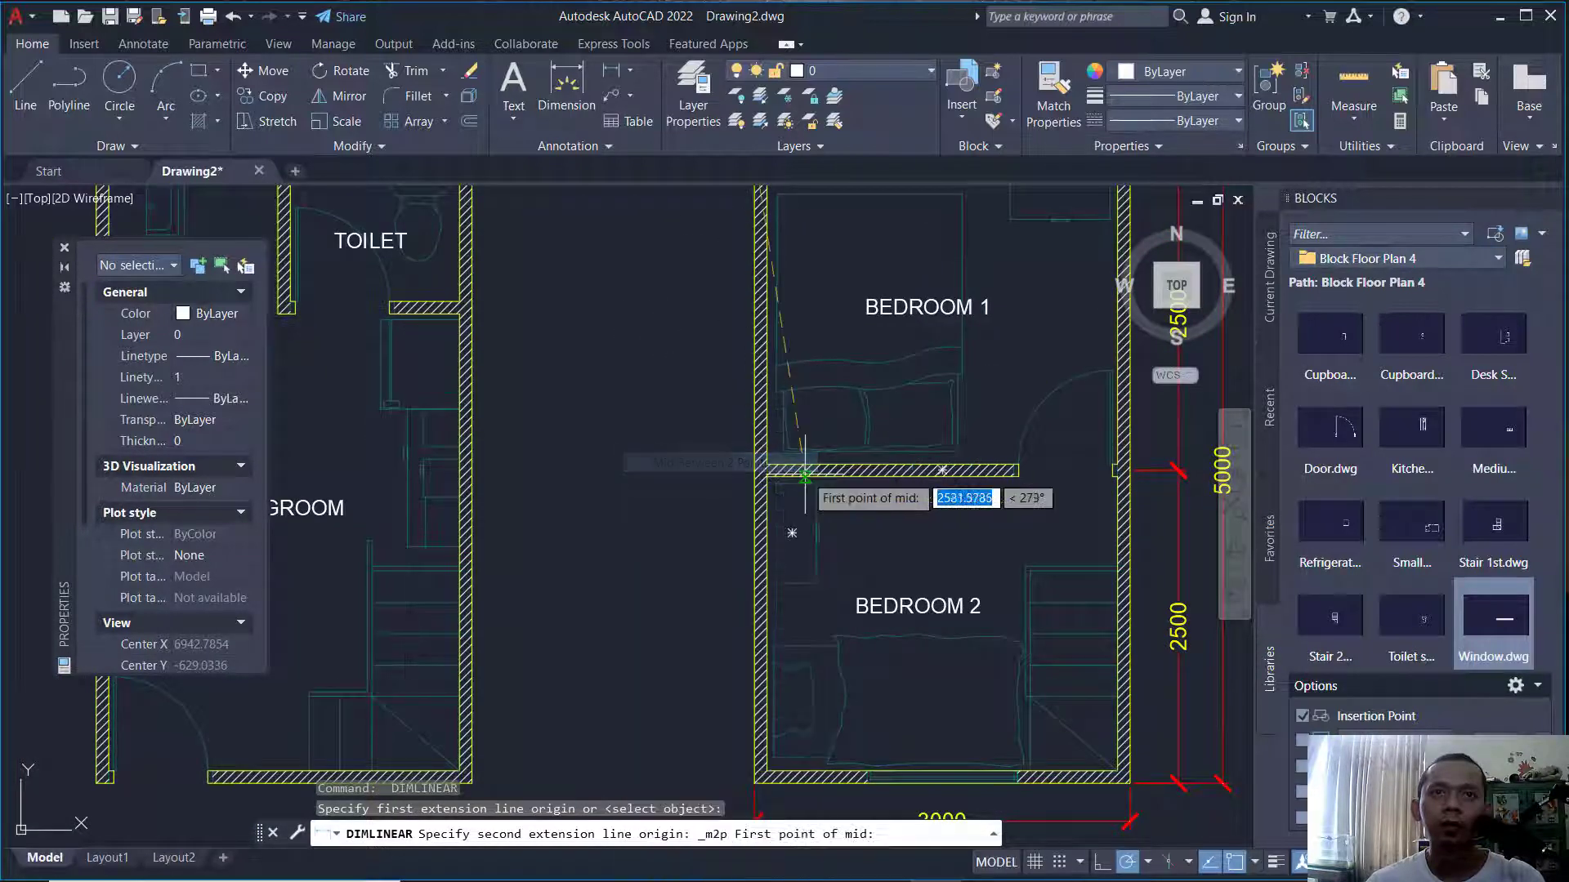
scroll(719, 473, up, 3)
click(641, 480)
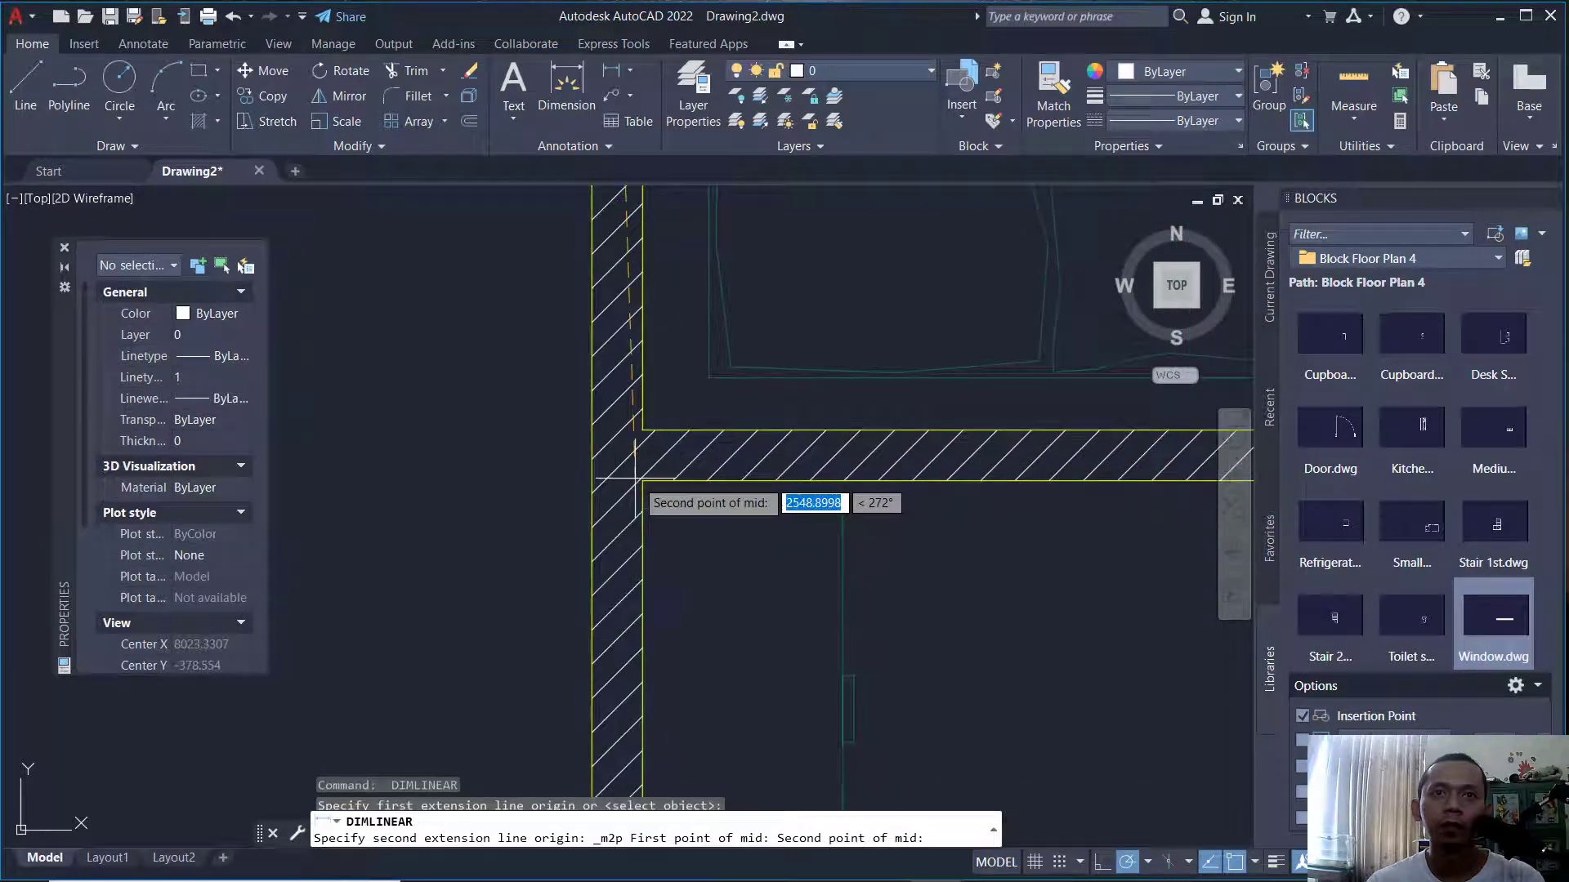
click(643, 431)
scroll(501, 456, down, 5)
mouse_move(501, 456)
middle_down()
mouse_move(584, 463)
mouse_move(683, 438)
middle_up()
click(568, 461)
Dimension Bedroom 2 vertically beside the left wall, from the partition centerline to the lower outer corner, in line with the Bedroom 1 dimension.
scroll(684, 440, up, 4)
key(space)
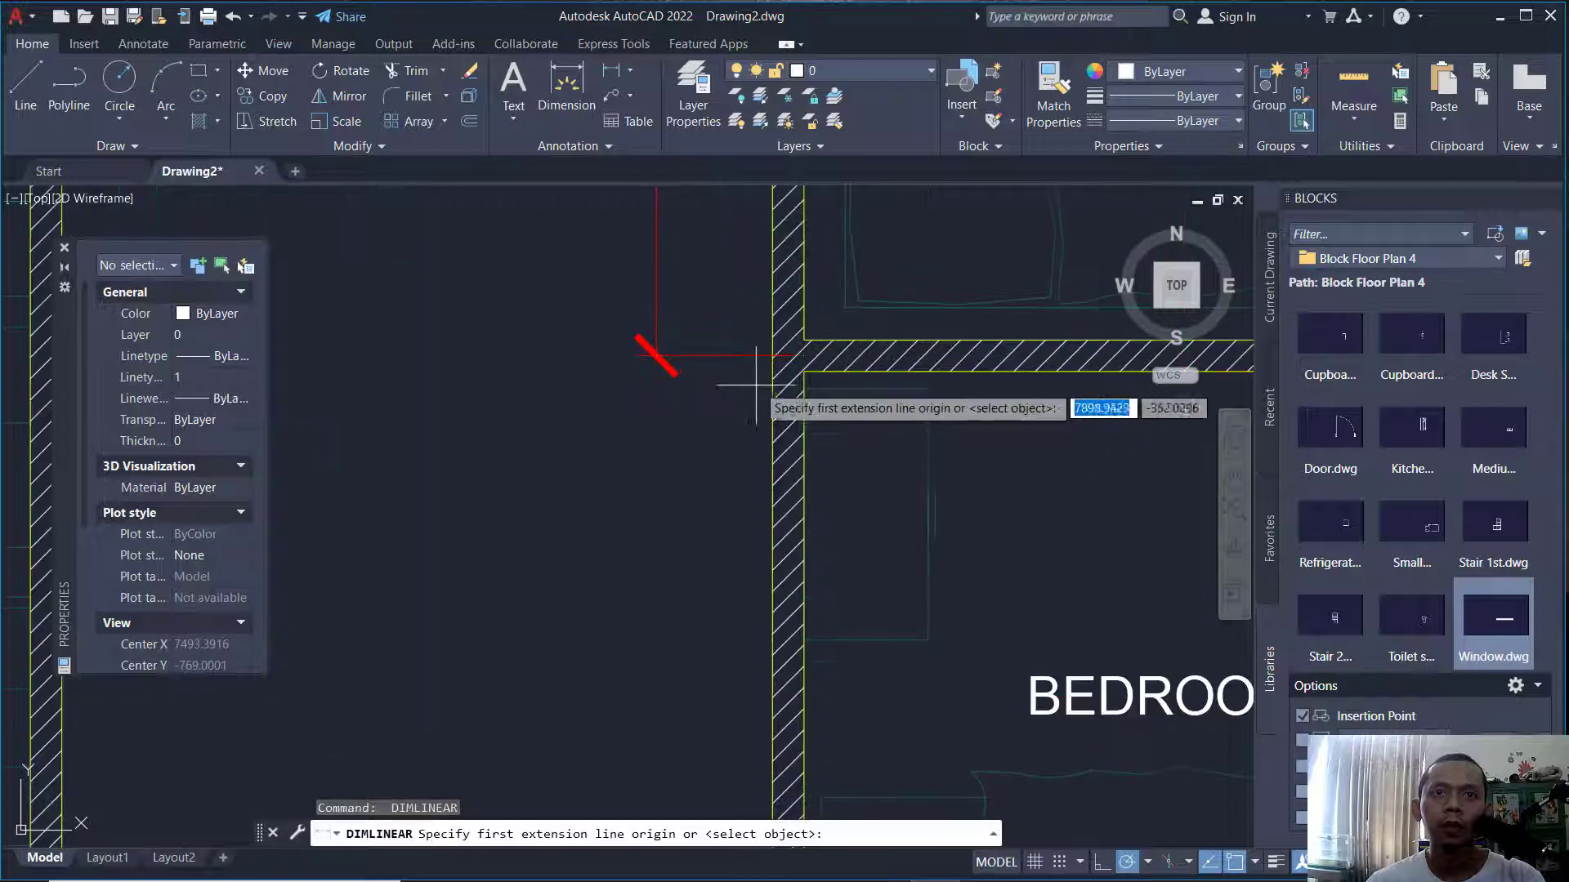
click(773, 355)
scroll(760, 409, down, 4)
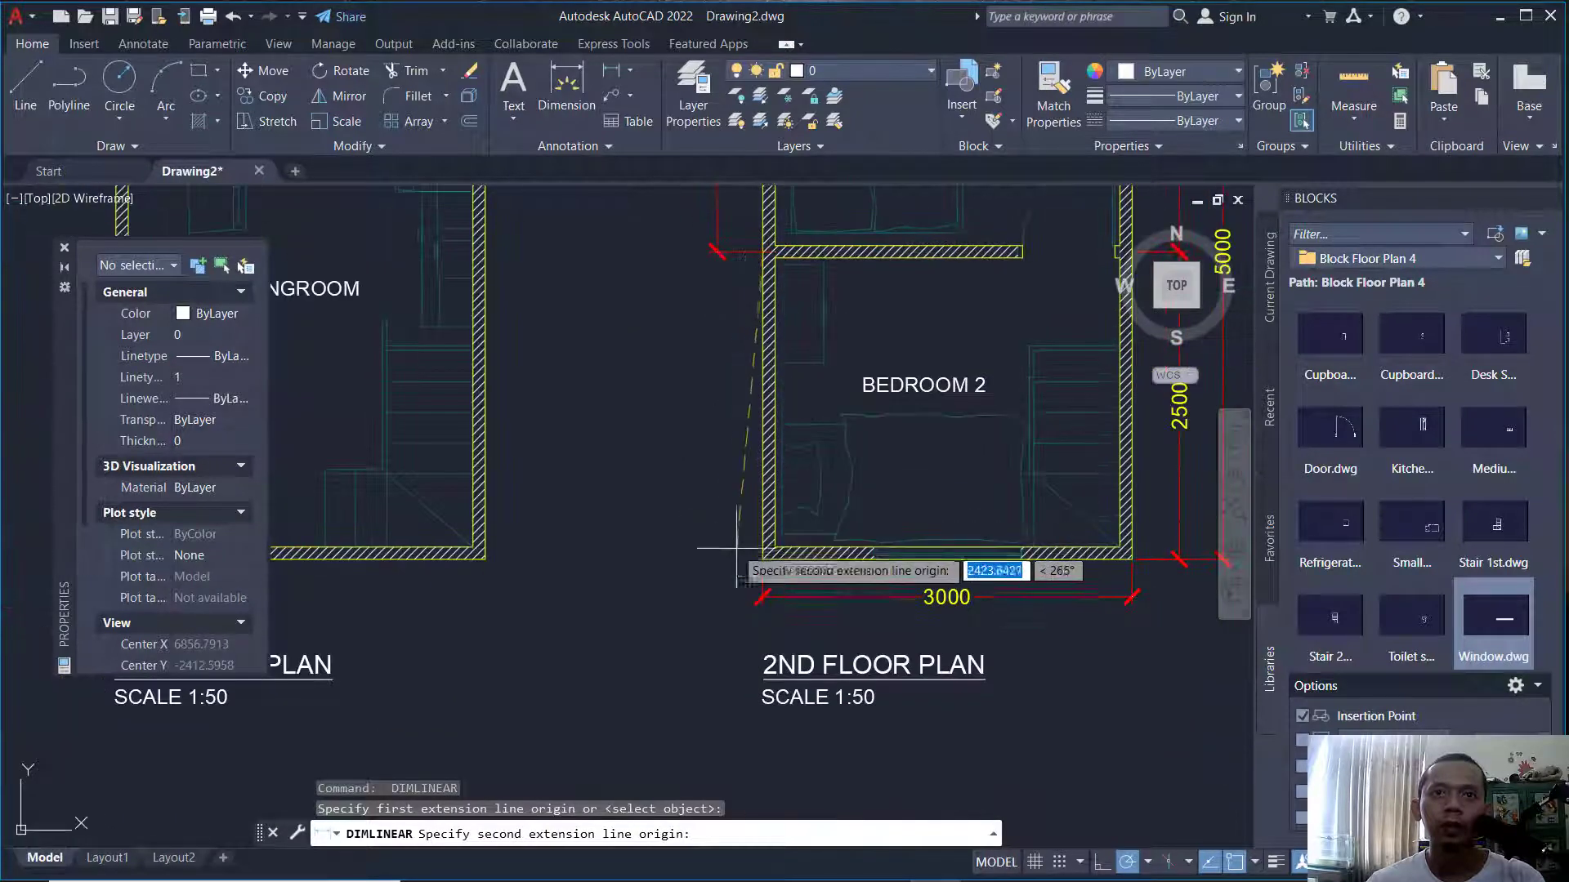
click(764, 560)
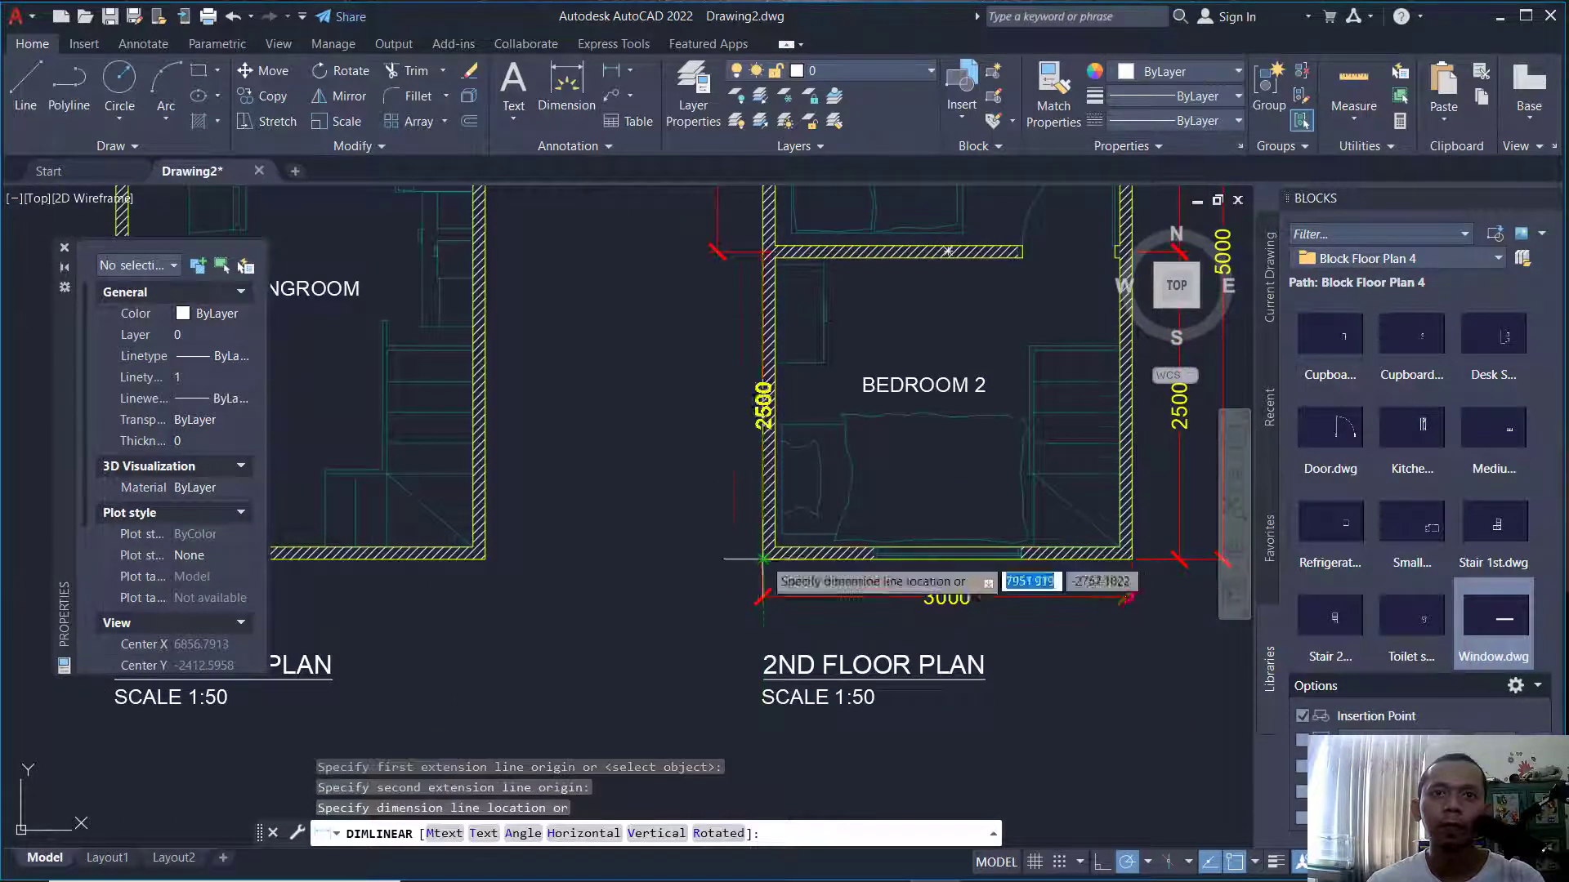
click(717, 237)
Add an overall vertical dimension of the 2nd floor plan's left side, outside the two bedroom dimensions.
key(space)
click(763, 560)
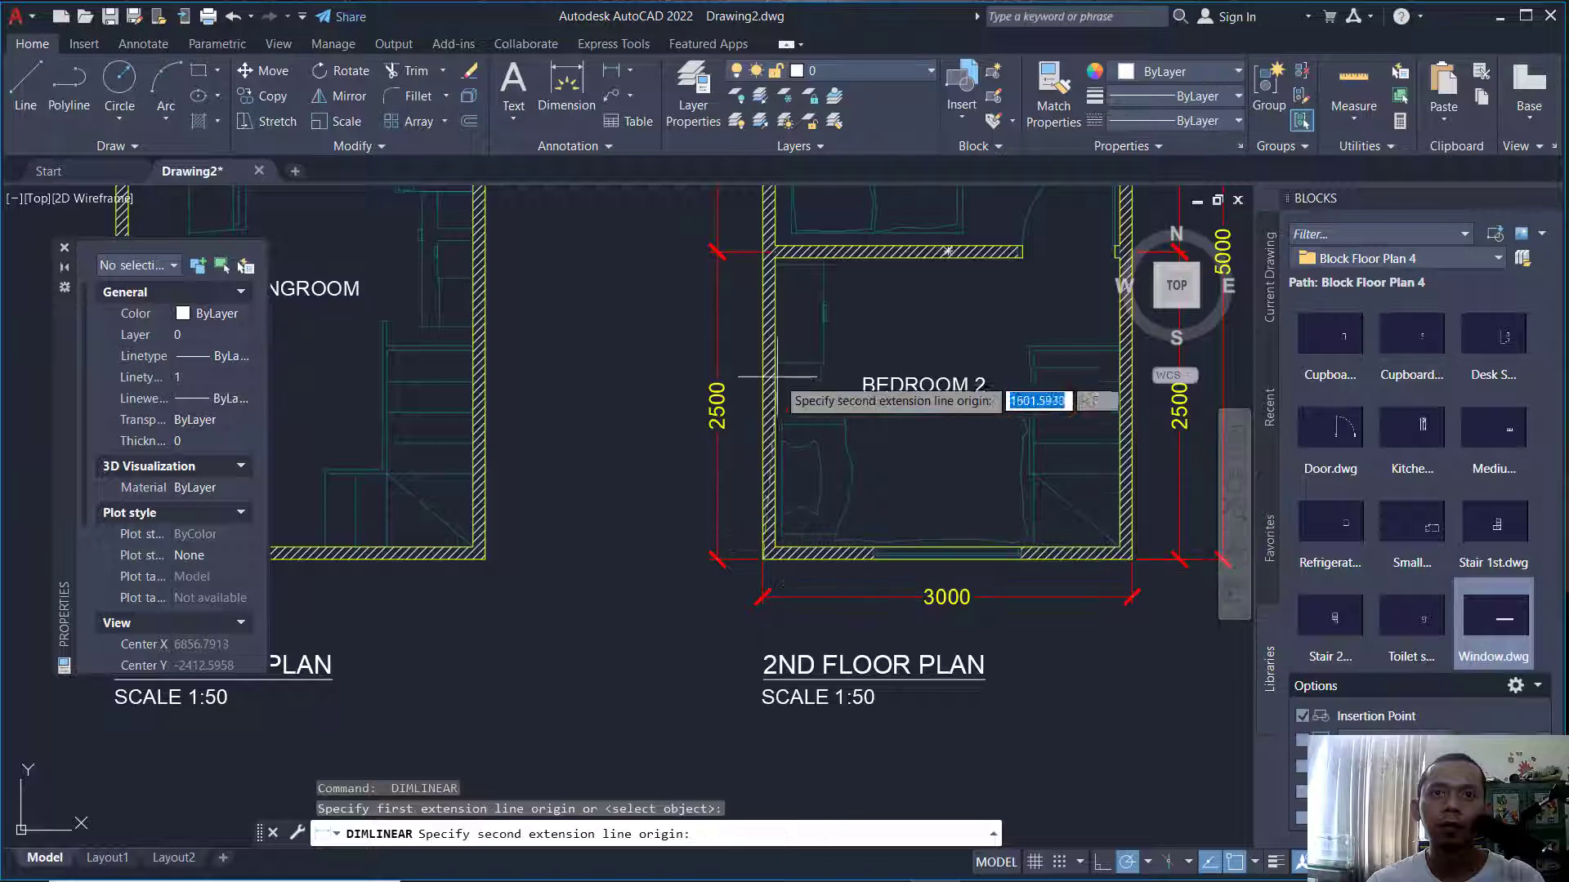
middle_drag(781, 383, 753, 693)
click(737, 253)
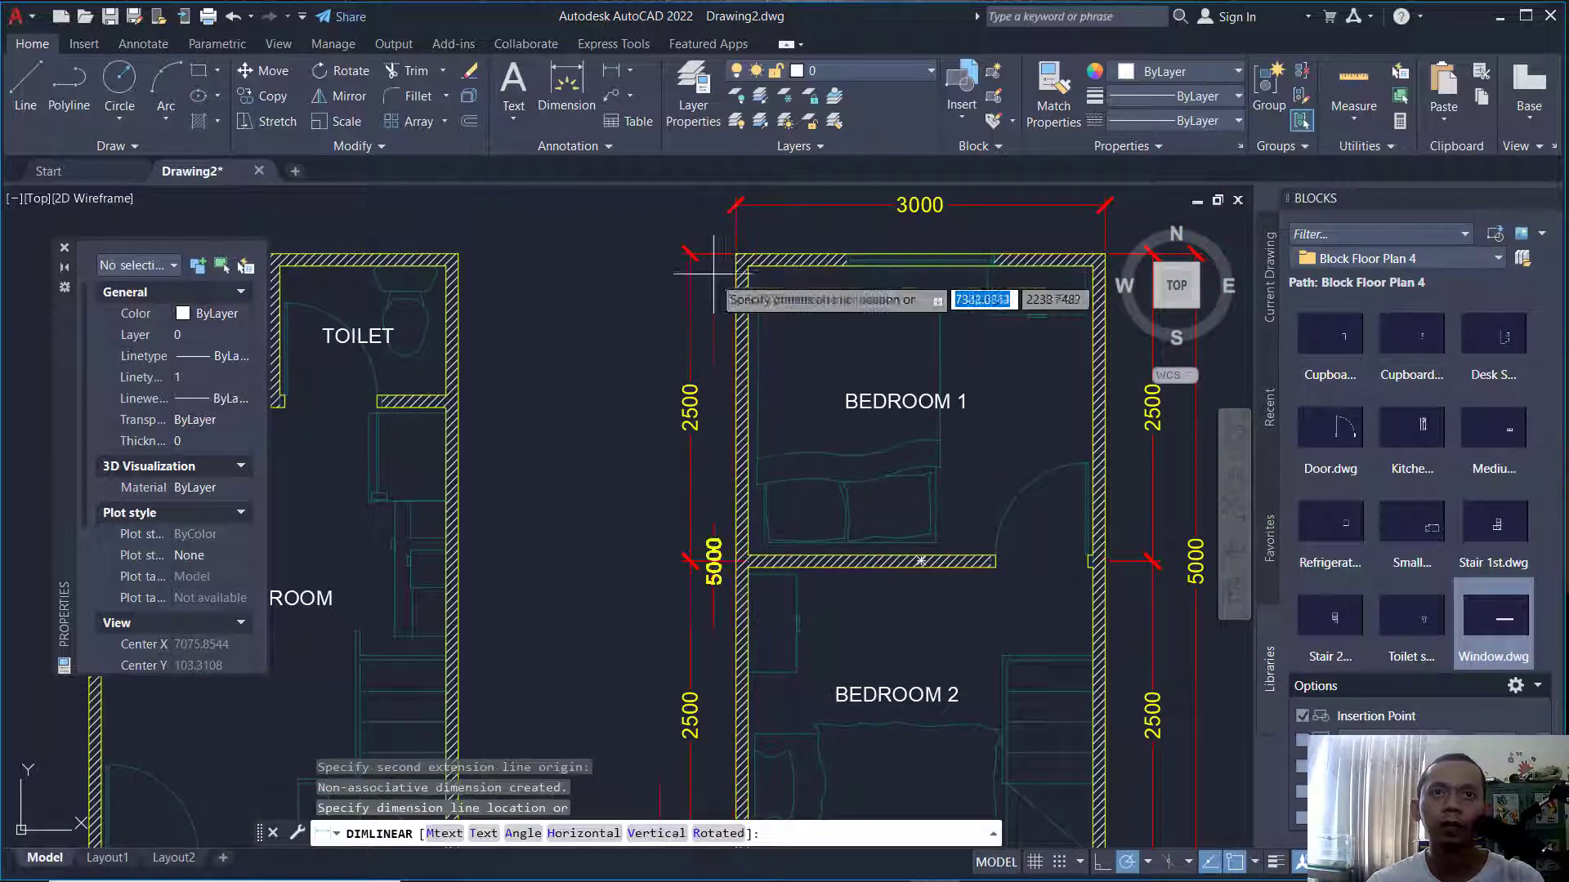
click(642, 298)
Stretch the partition-side extension line origin of the left Bedroom 1 dimension to the outer face of the left wall.
scroll(719, 568, up, 2)
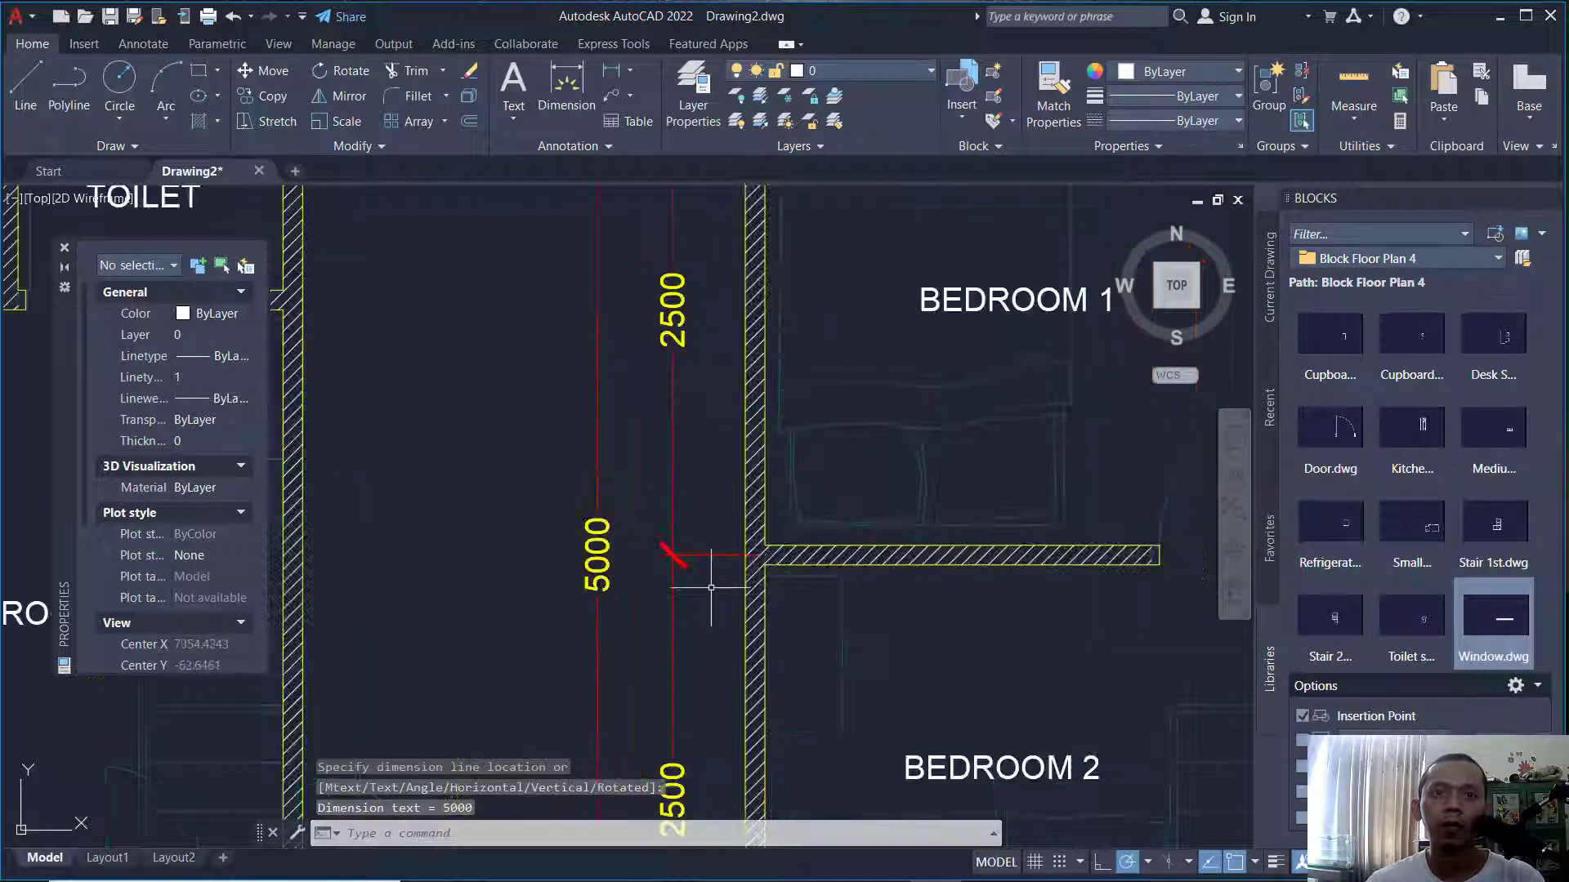
click(697, 418)
click(651, 467)
scroll(782, 585, up, 2)
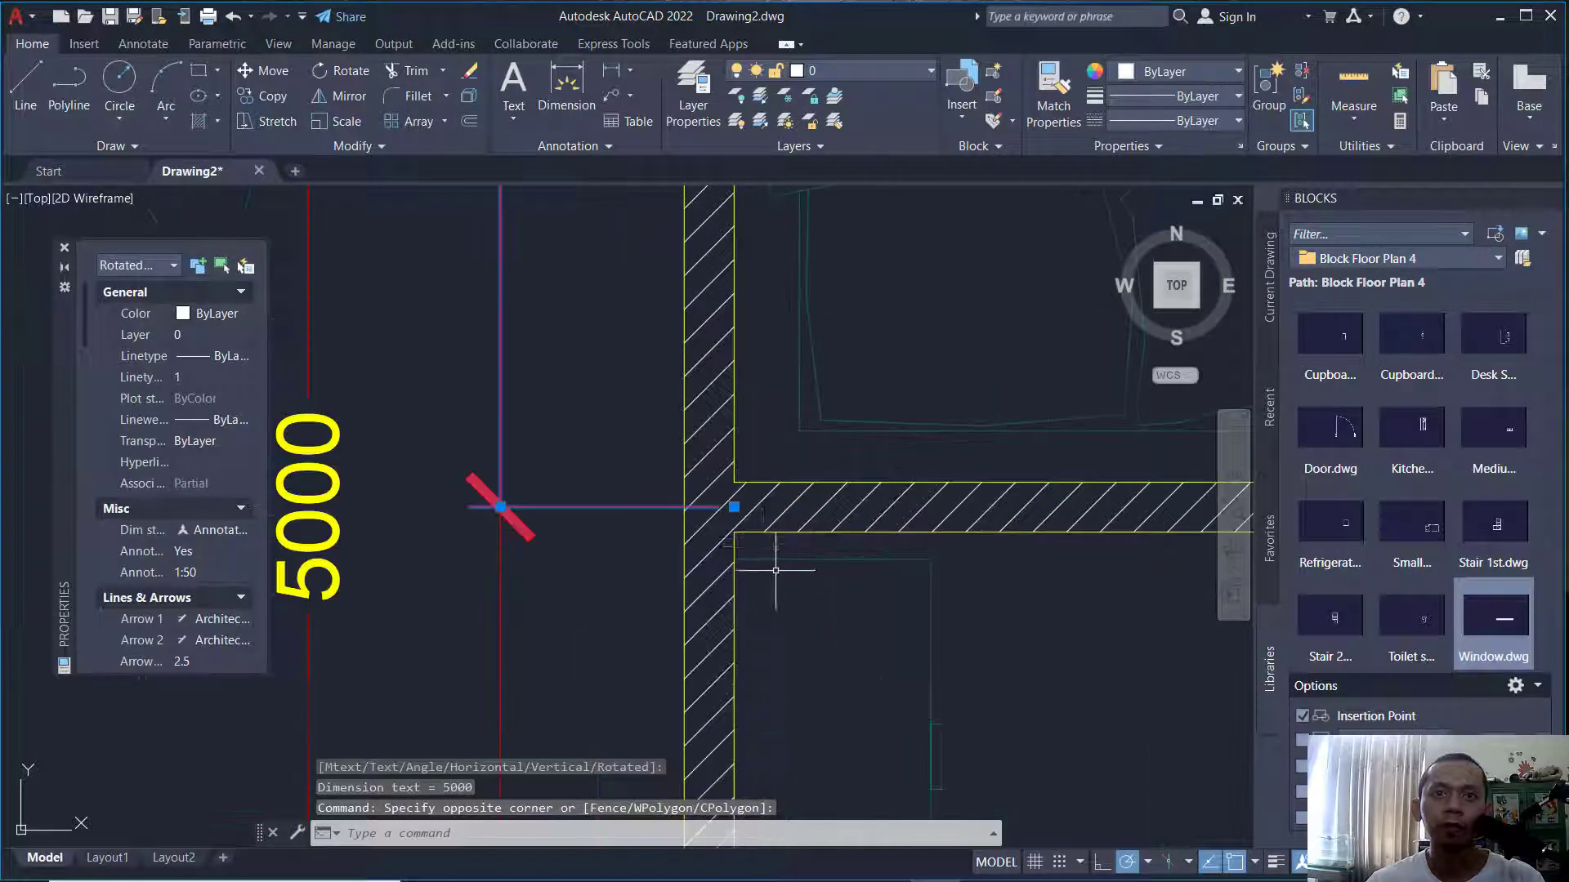
click(734, 506)
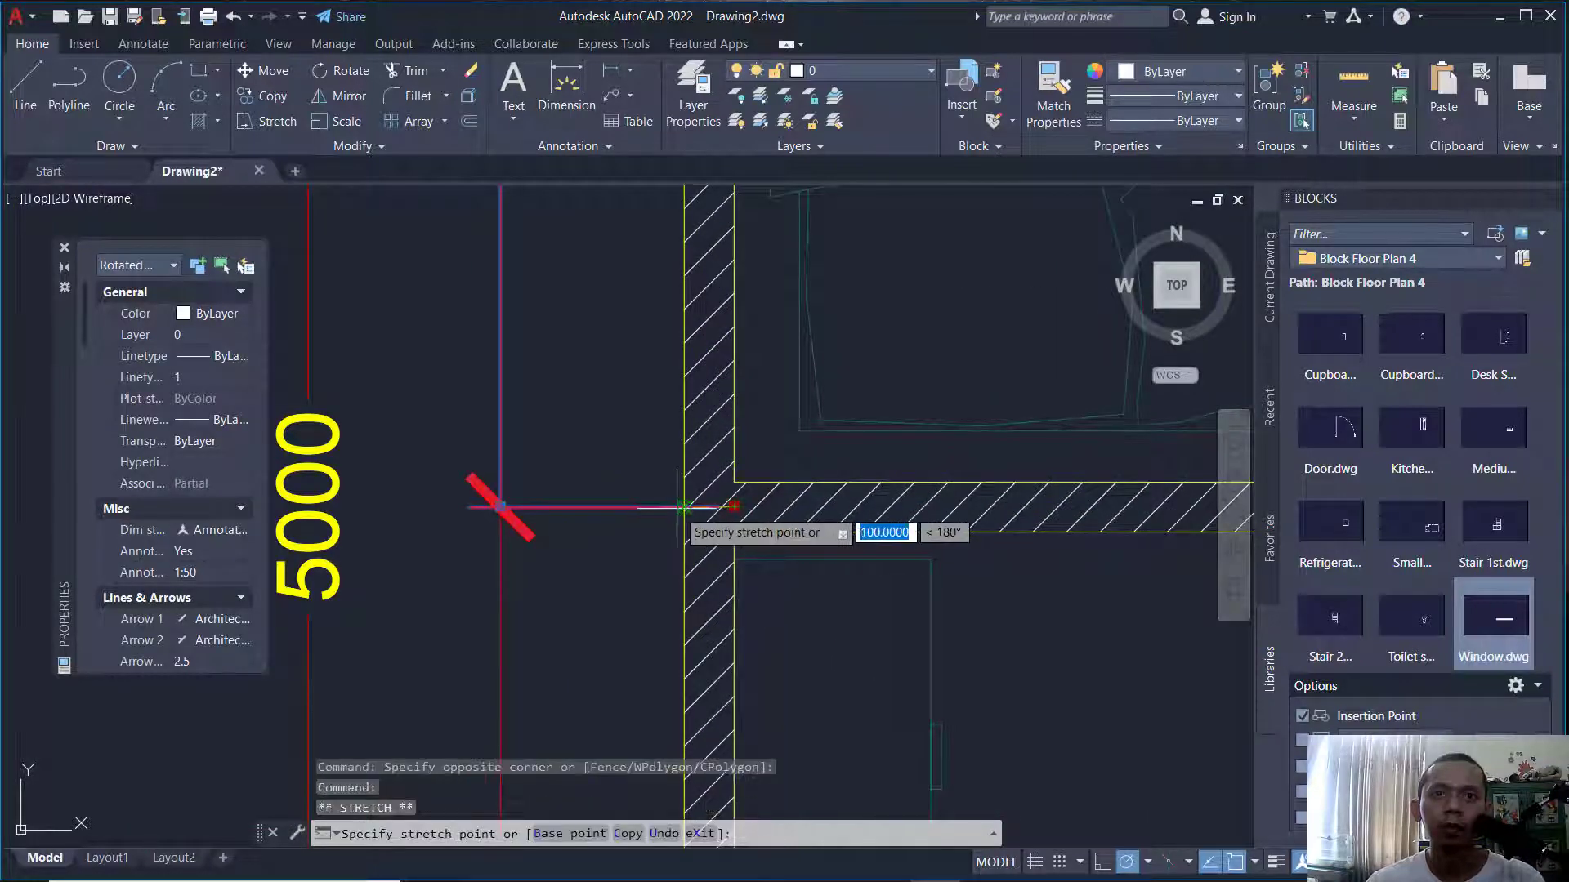
key(Escape)
scroll(735, 498, down, 5)
mouse_move(806, 491)
middle_down()
mouse_move(872, 463)
mouse_move(874, 445)
middle_up()
middle_drag(575, 571, 768, 572)
scroll(660, 571, up, 3)
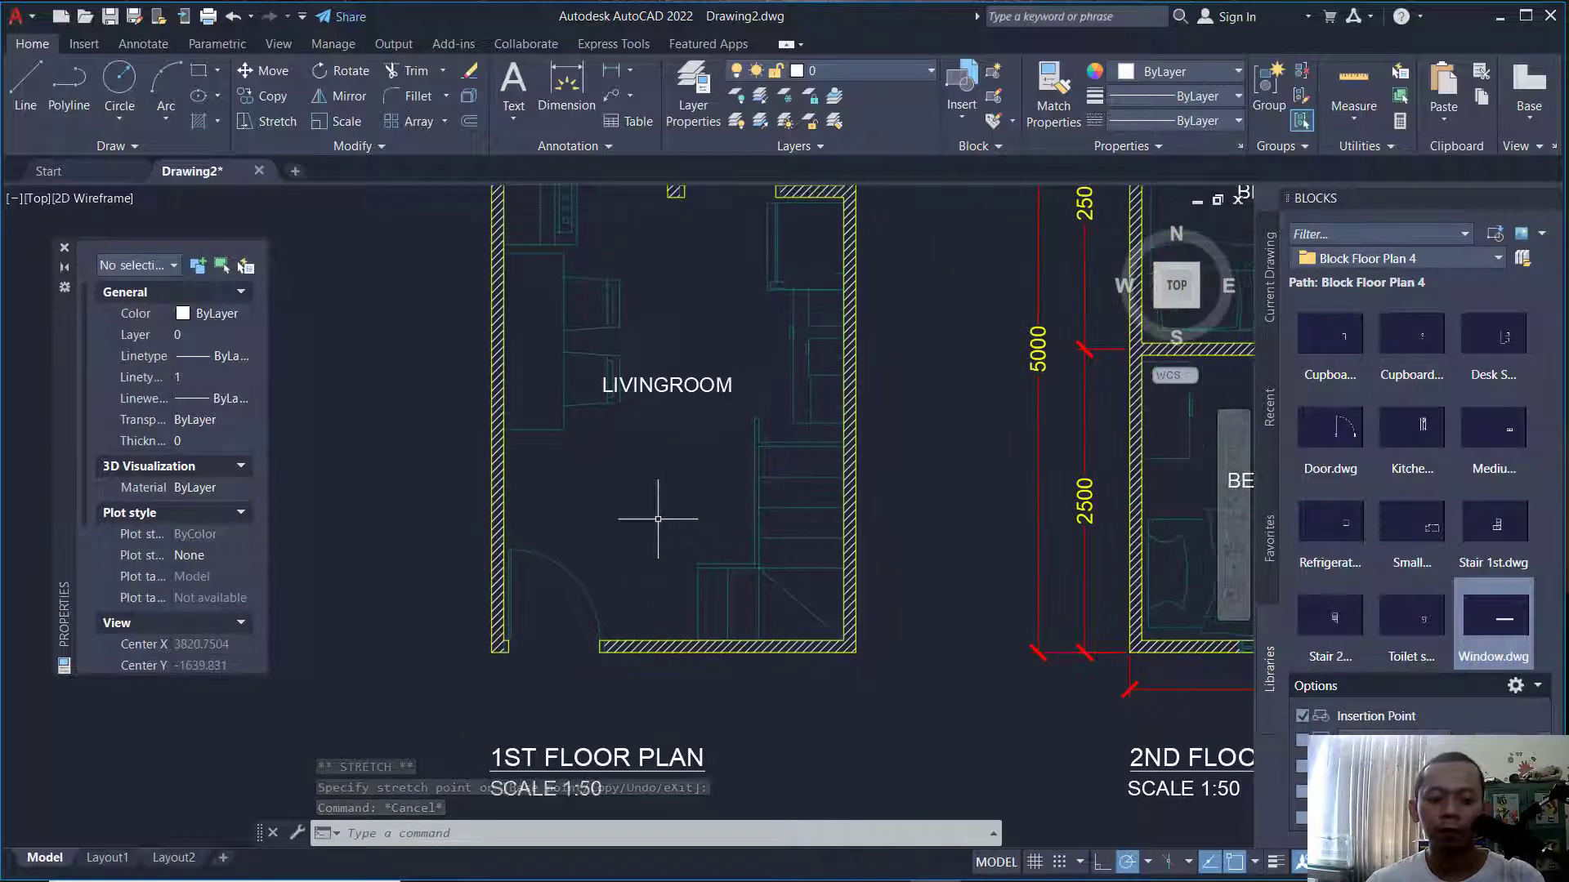
Add an overall horizontal dimension below the 1st floor plan, in line with the dimension below the 2nd floor plan.
key(space)
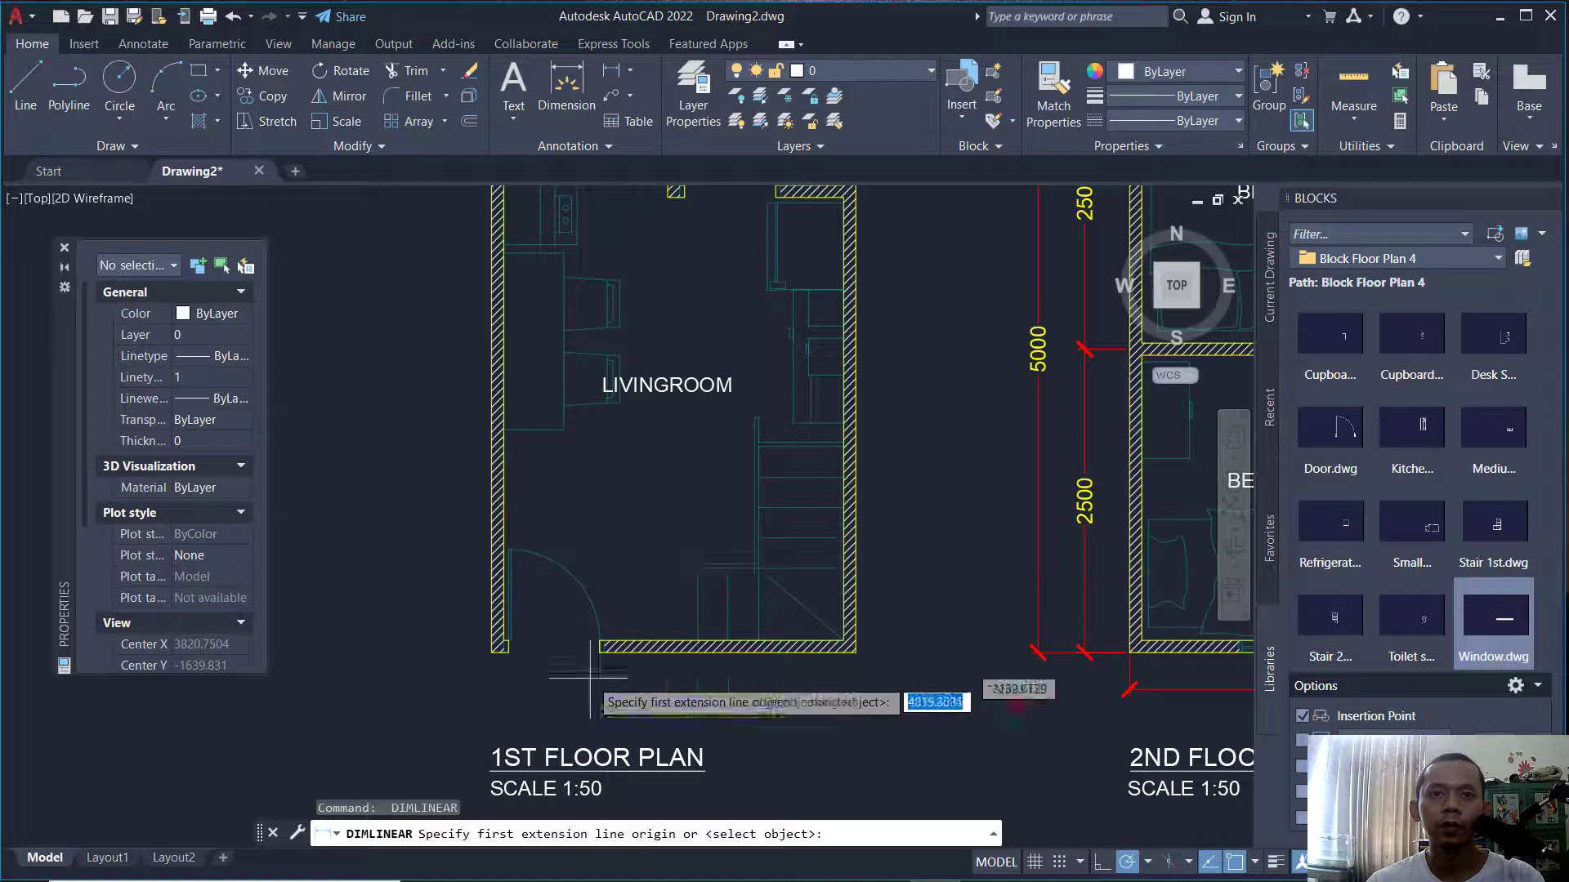
click(492, 653)
click(856, 652)
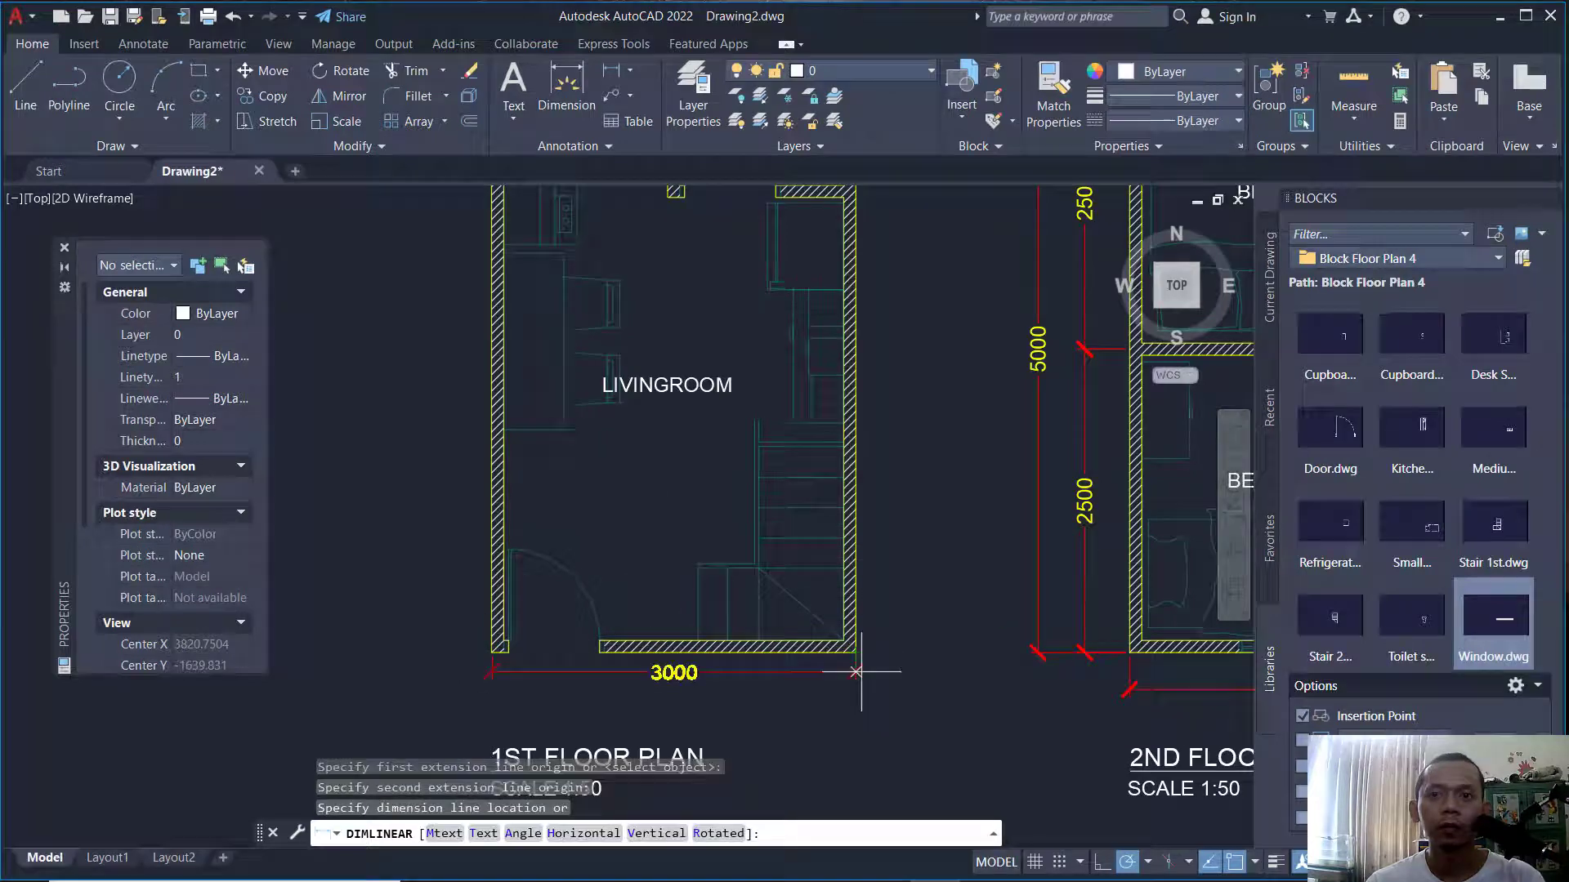
click(1131, 686)
Dimension the 1st floor living room vertically beside the right wall, from the lower outer corner to the midpoint of the toilet partition's thickness.
key(space)
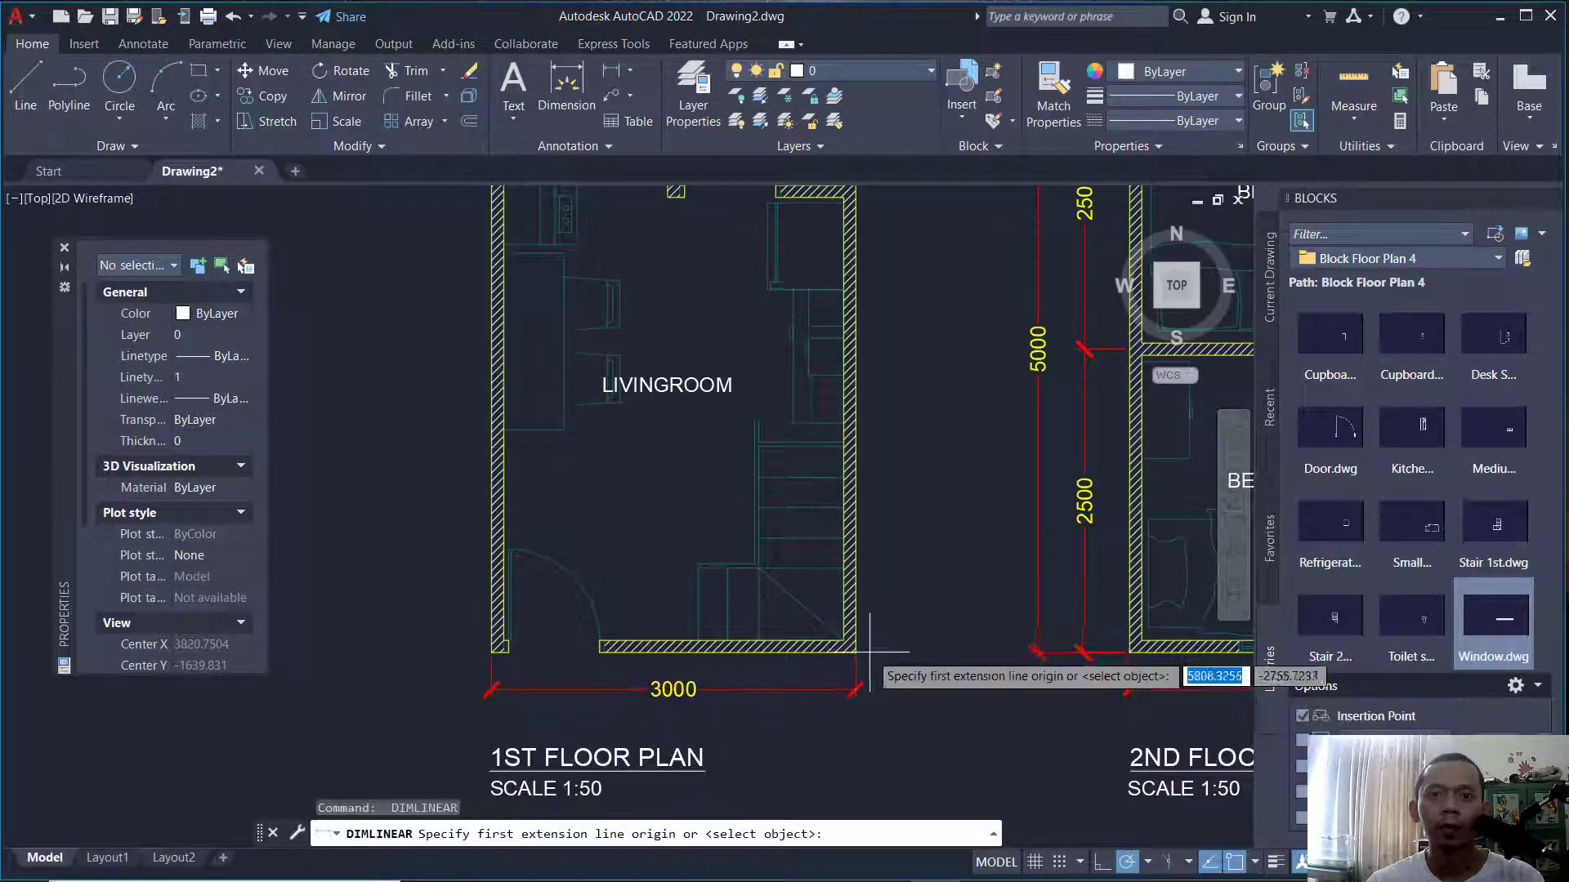
click(855, 653)
middle_drag(936, 490, 887, 662)
shift+right_click(863, 343)
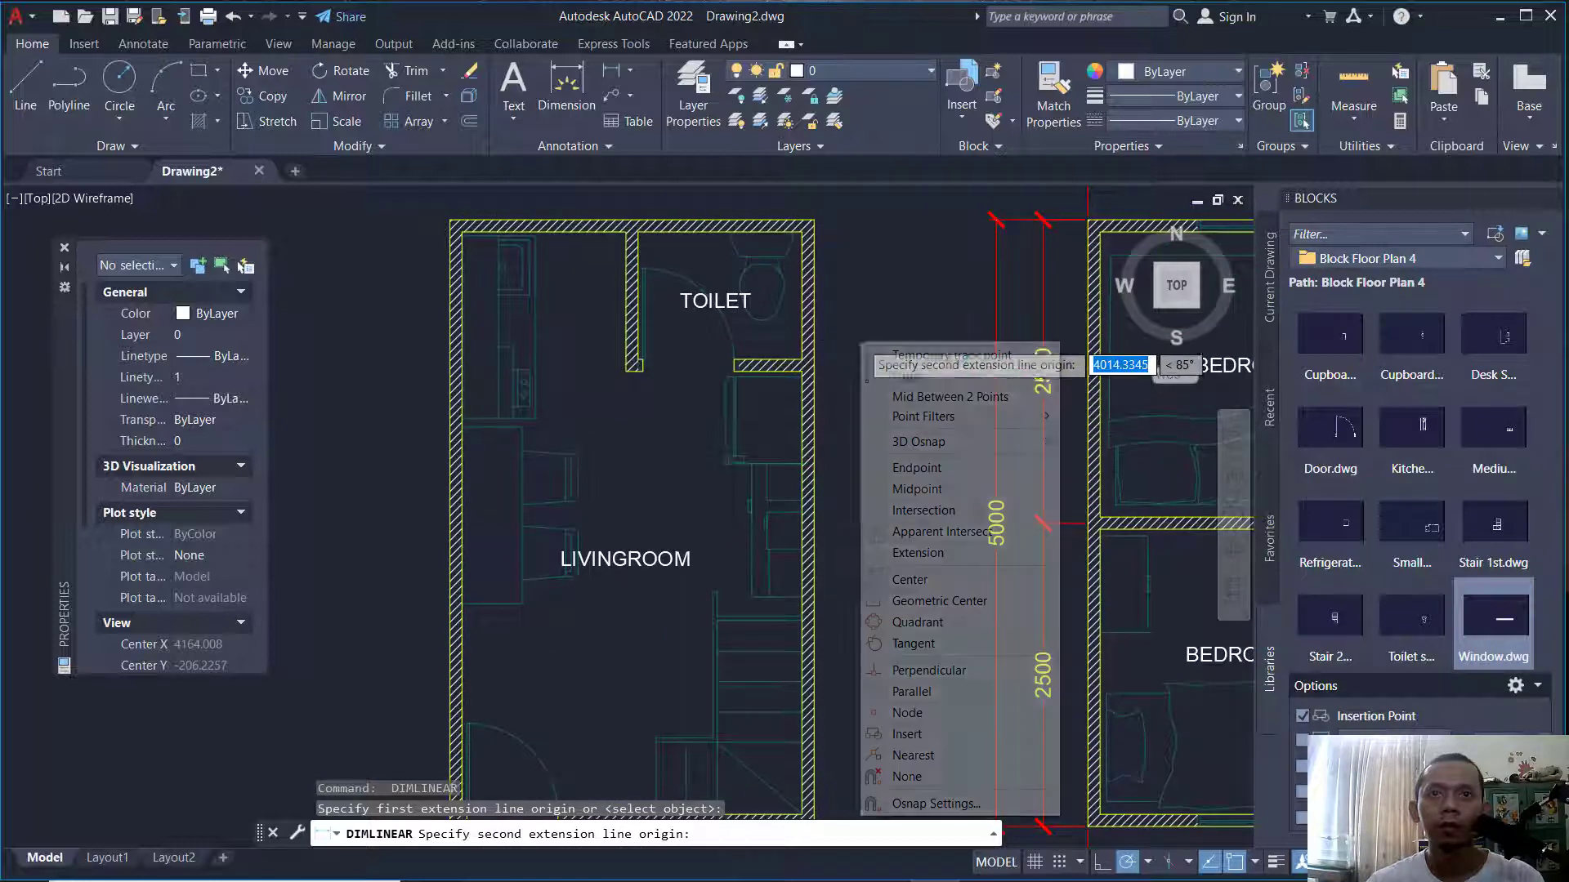
click(930, 398)
scroll(821, 368, up, 4)
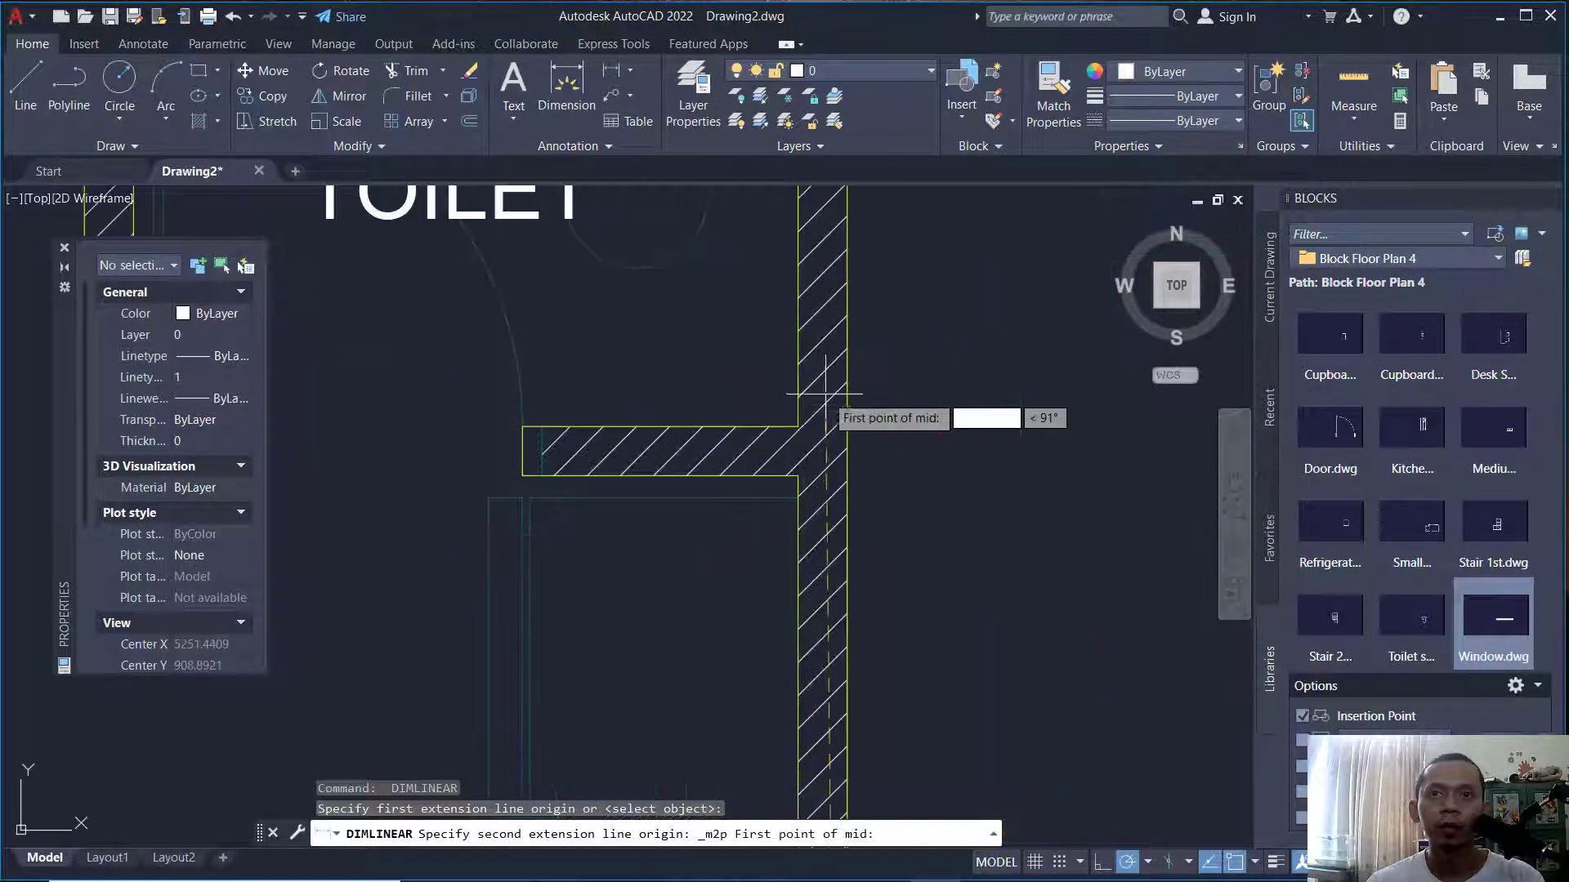
click(798, 474)
click(798, 427)
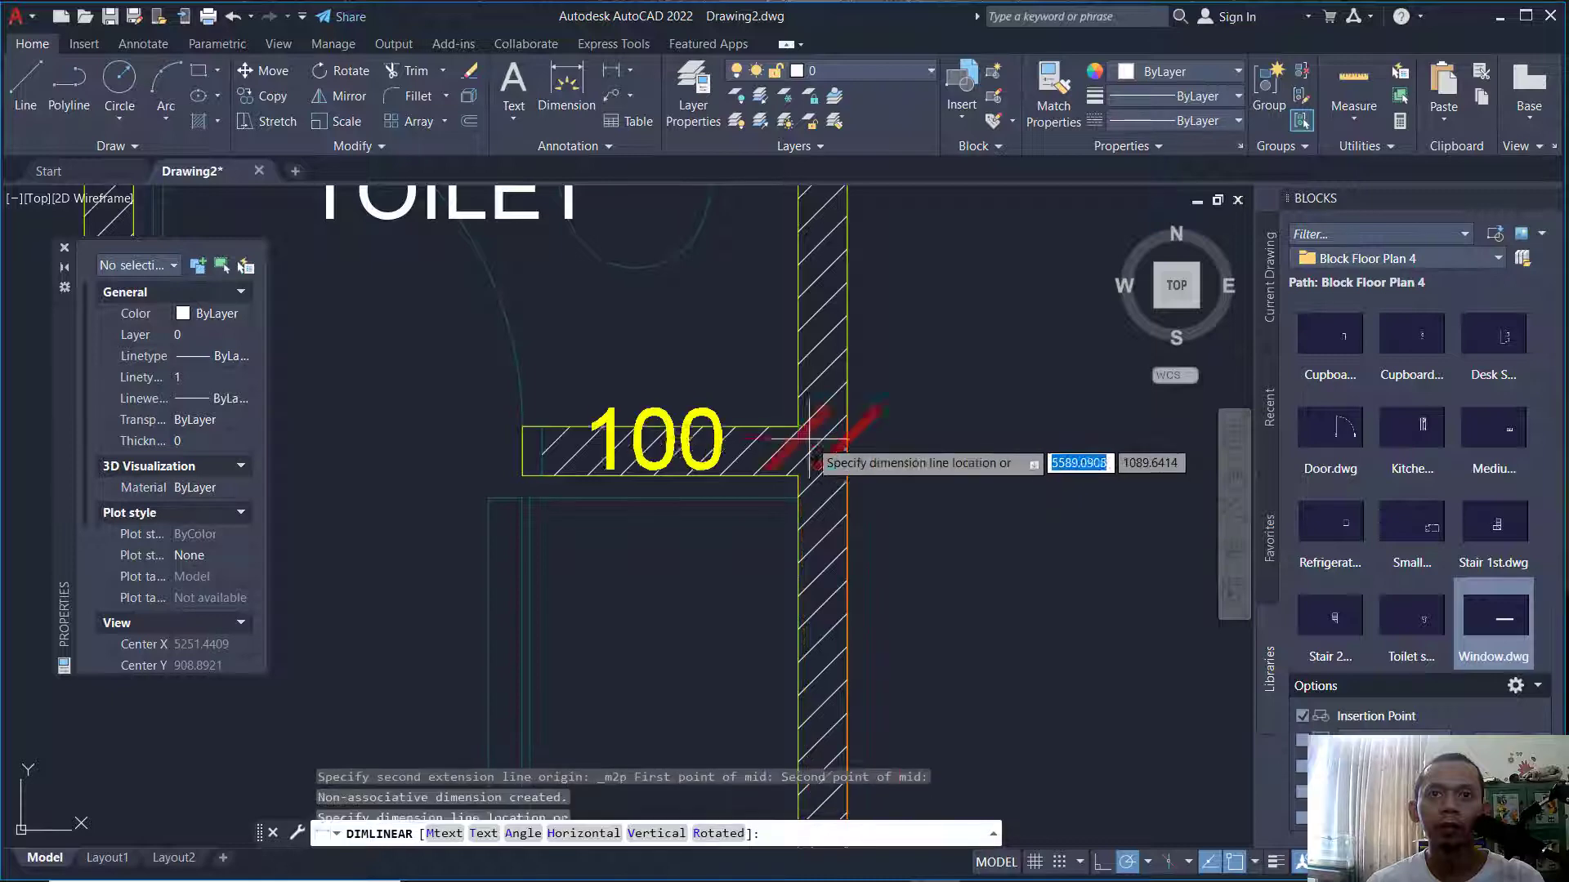
scroll(902, 490, down, 5)
scroll(902, 490, down, 2)
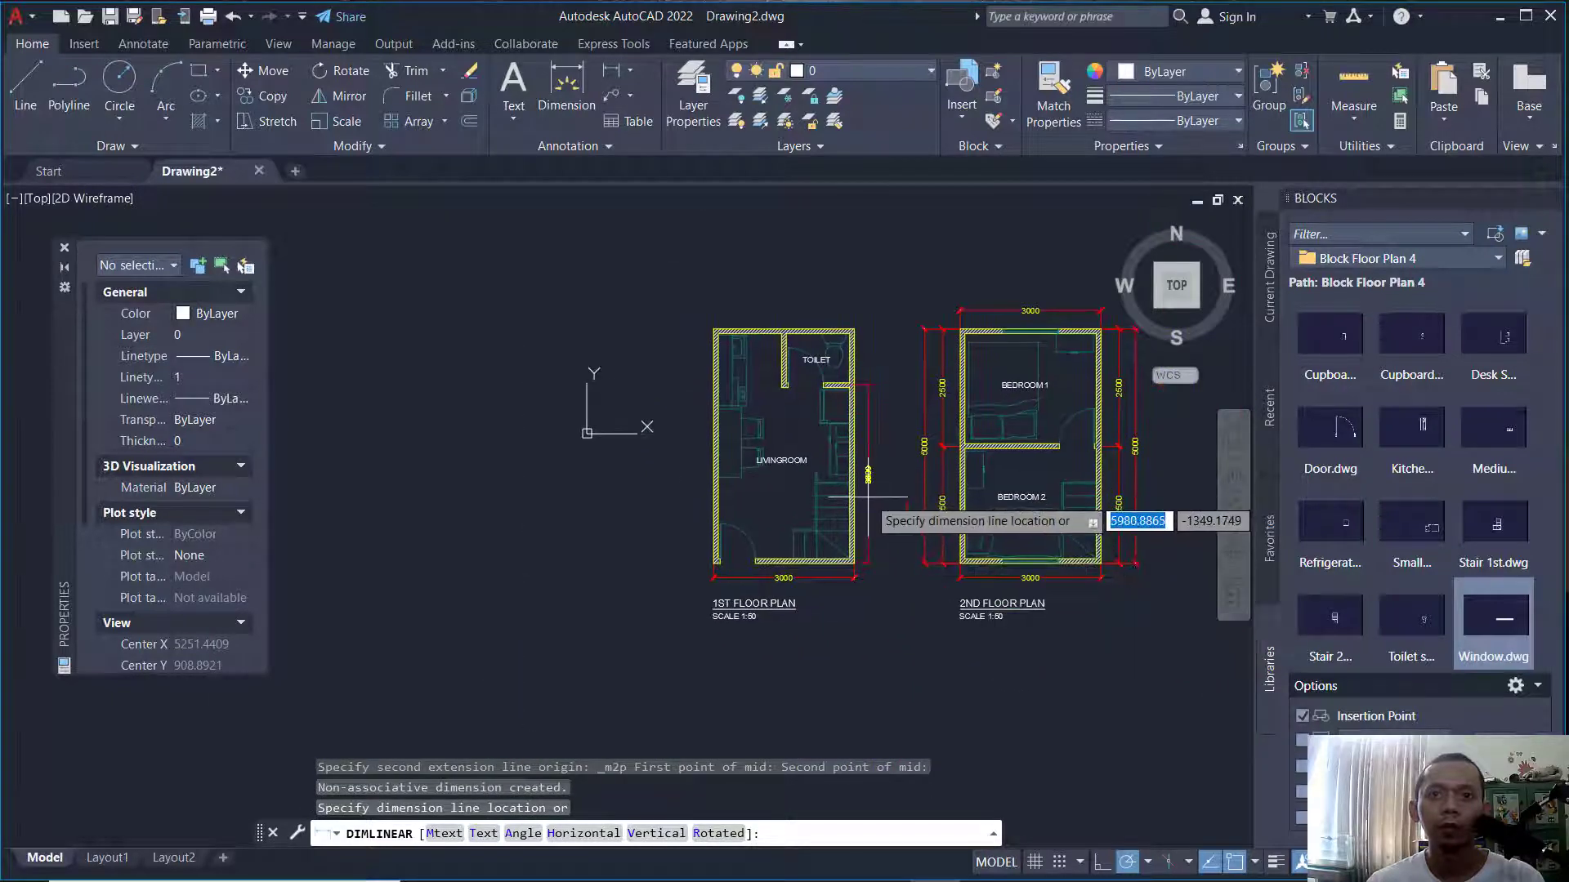
click(868, 496)
Dimension the toilet vertically beside the right wall, from the partition centerline to the upper outer corner, in line with the living room dimension.
scroll(859, 384, up, 6)
key(Return)
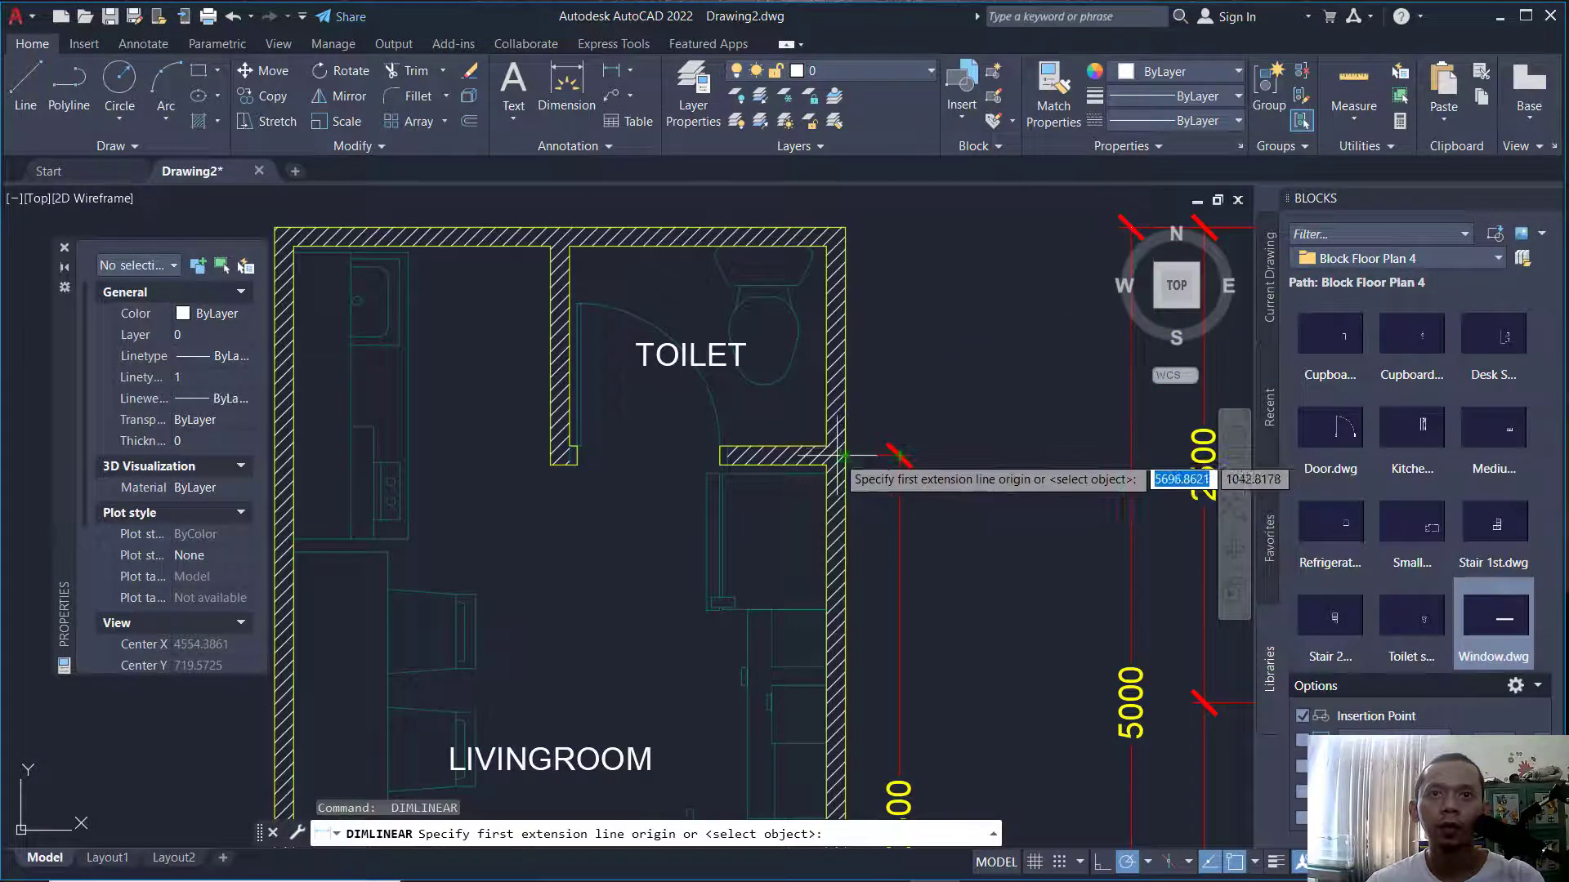
click(843, 455)
click(846, 229)
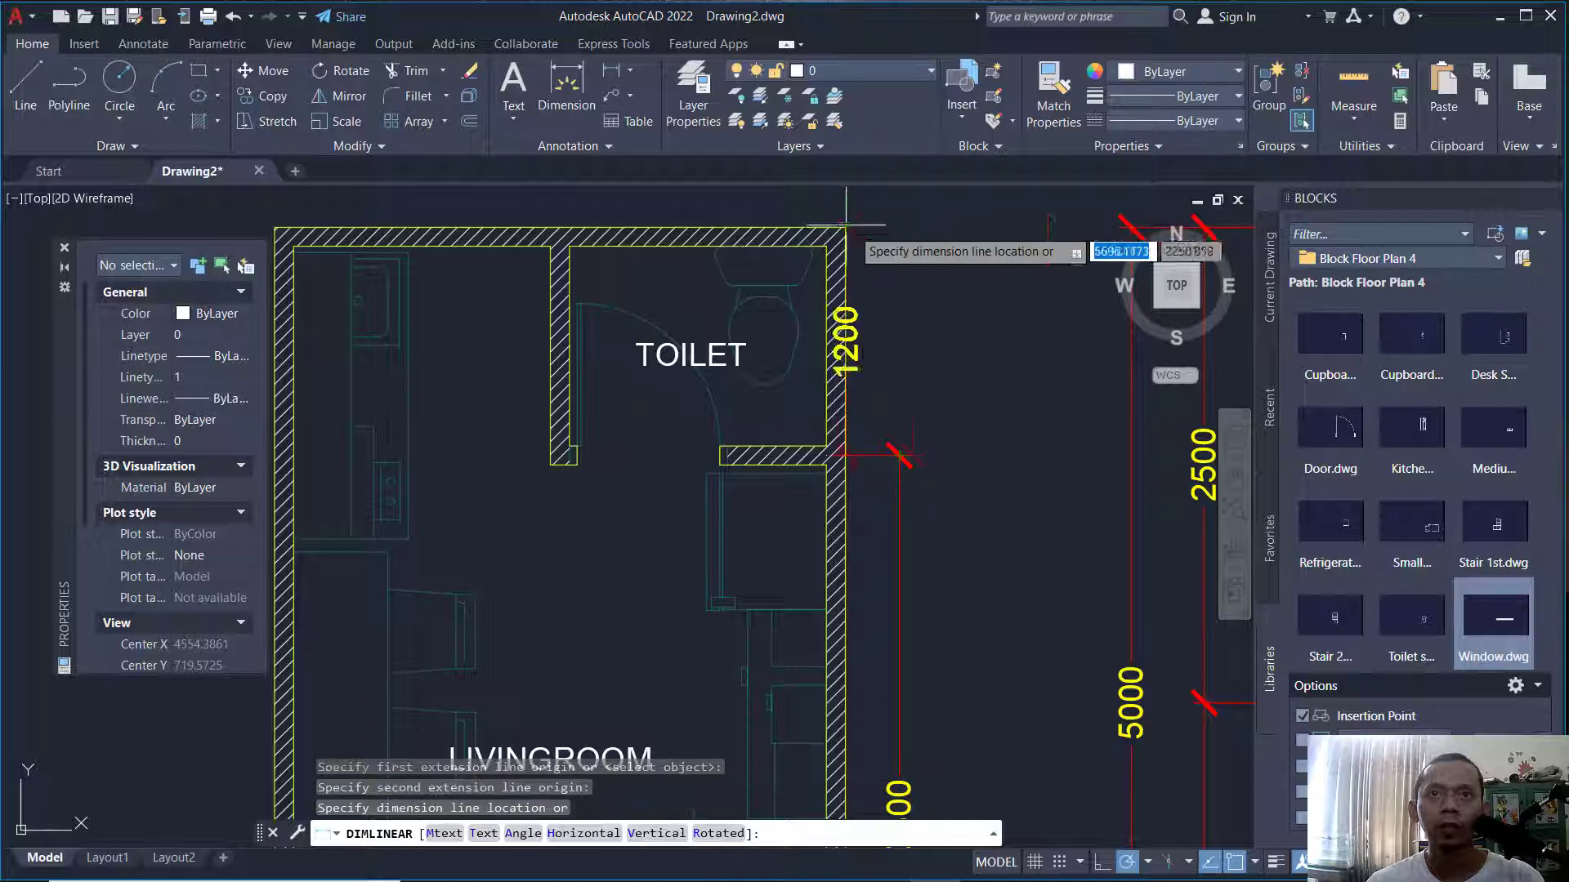
click(899, 455)
Stretch the partition-side extension line origin of the living room dimension to the outer face of the right wall.
click(925, 549)
click(841, 445)
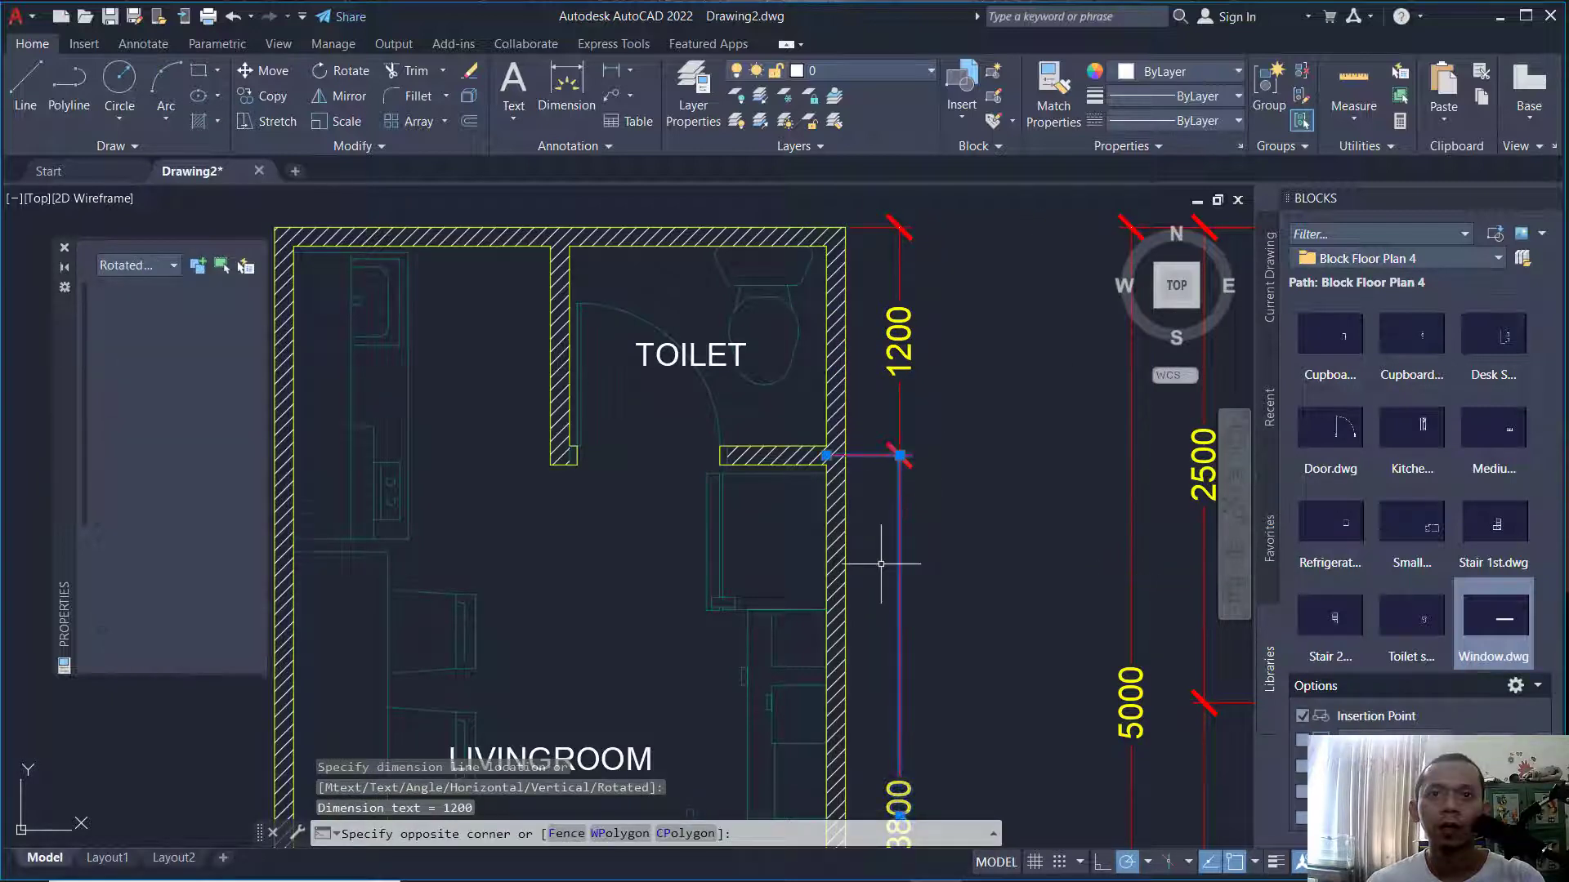
scroll(846, 447, up, 3)
click(828, 456)
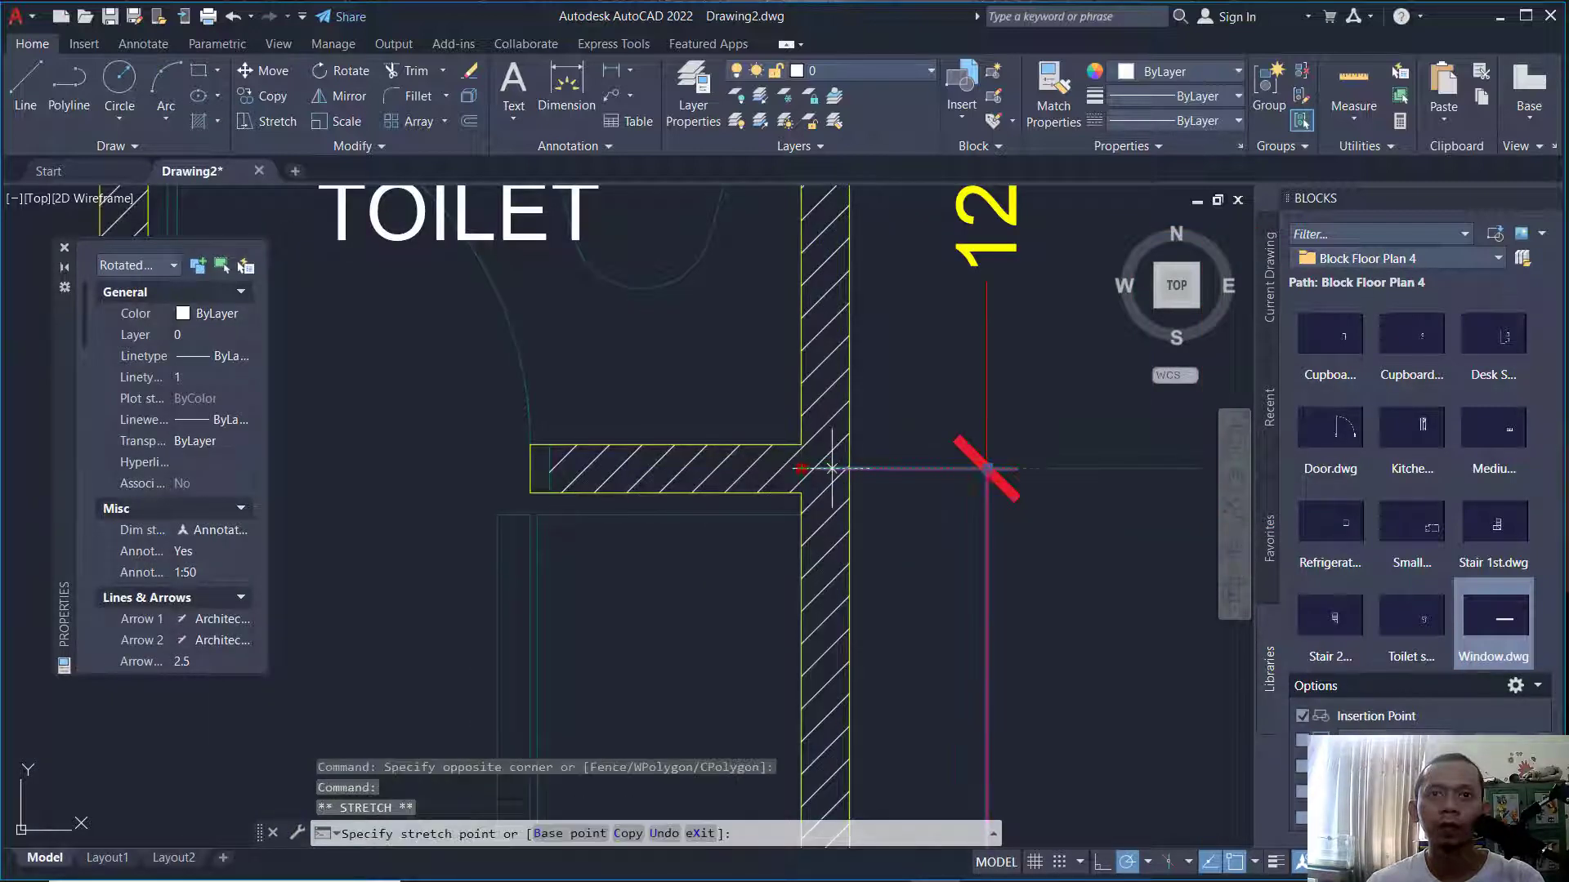
key(Escape)
Add an overall vertical linear dimension of the 1st floor plan's right side, outside the toilet and living room dimensions.
scroll(919, 481, down, 4)
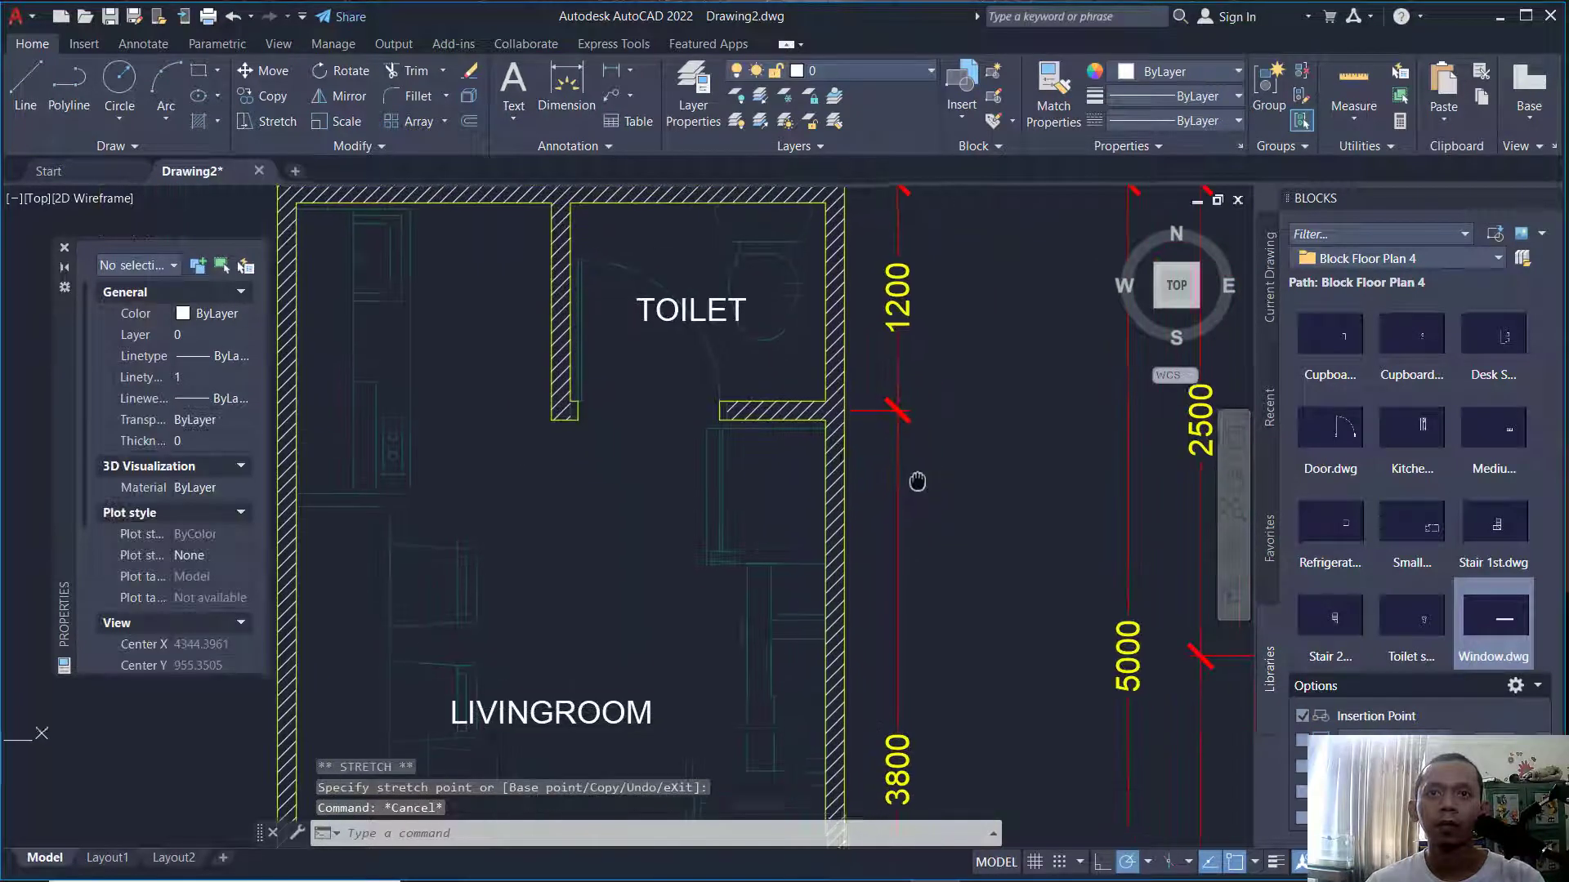
scroll(921, 480, down, 2)
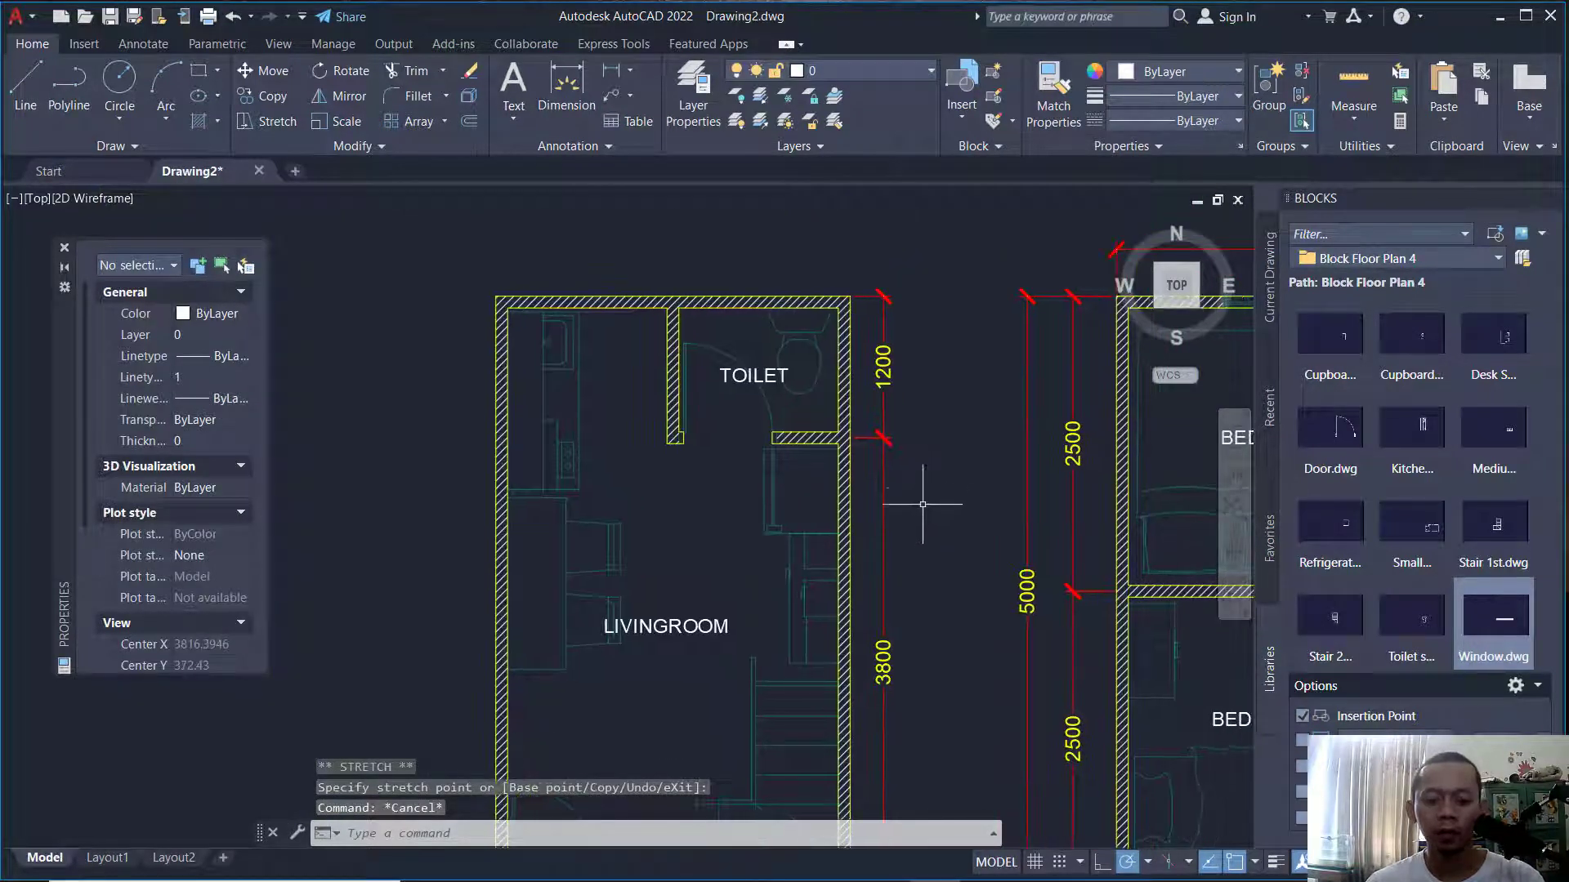
text(DIMLIN)
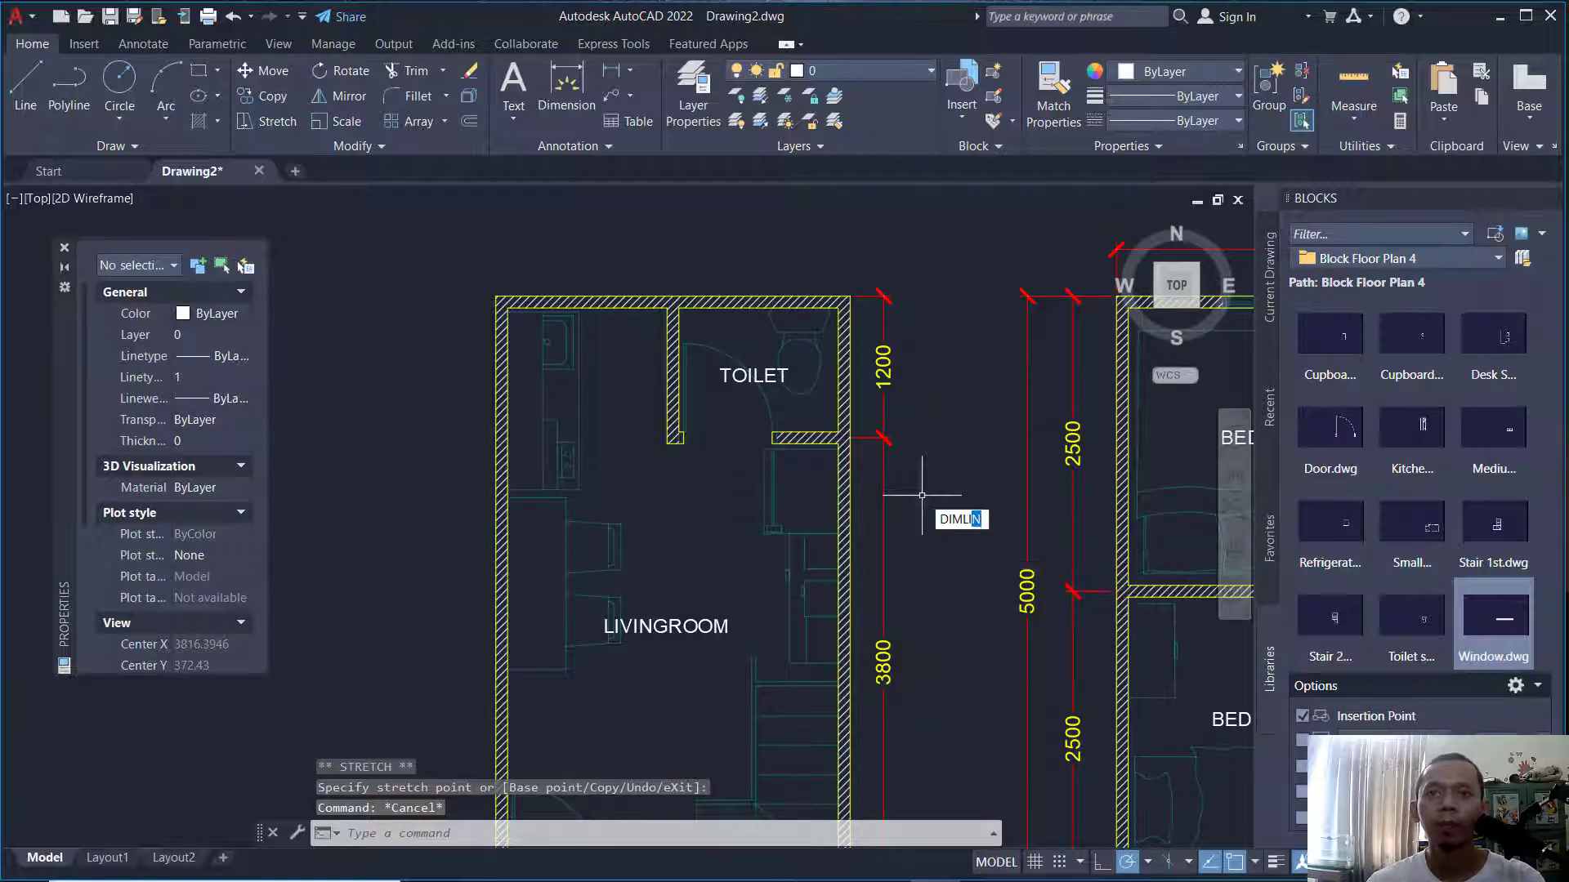
key(Return)
click(850, 296)
middle_drag(894, 547, 832, 322)
click(804, 651)
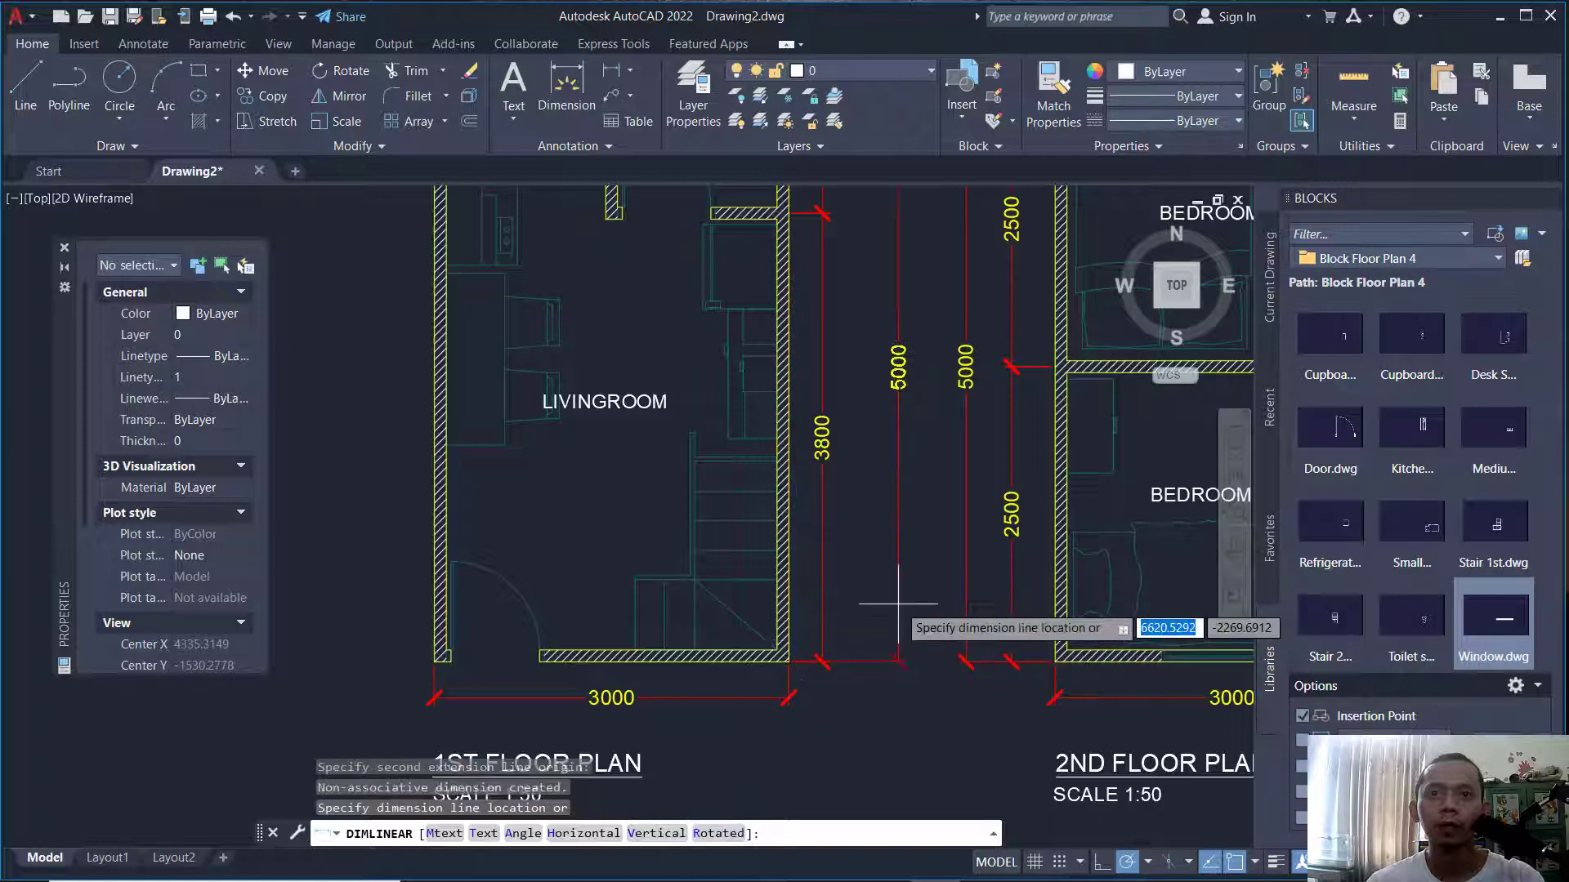
click(865, 603)
Dimension the toilet horizontally above the top wall, from the upper right outer corner to the midpoint of the vertical partition's thickness.
middle_drag(786, 375, 929, 714)
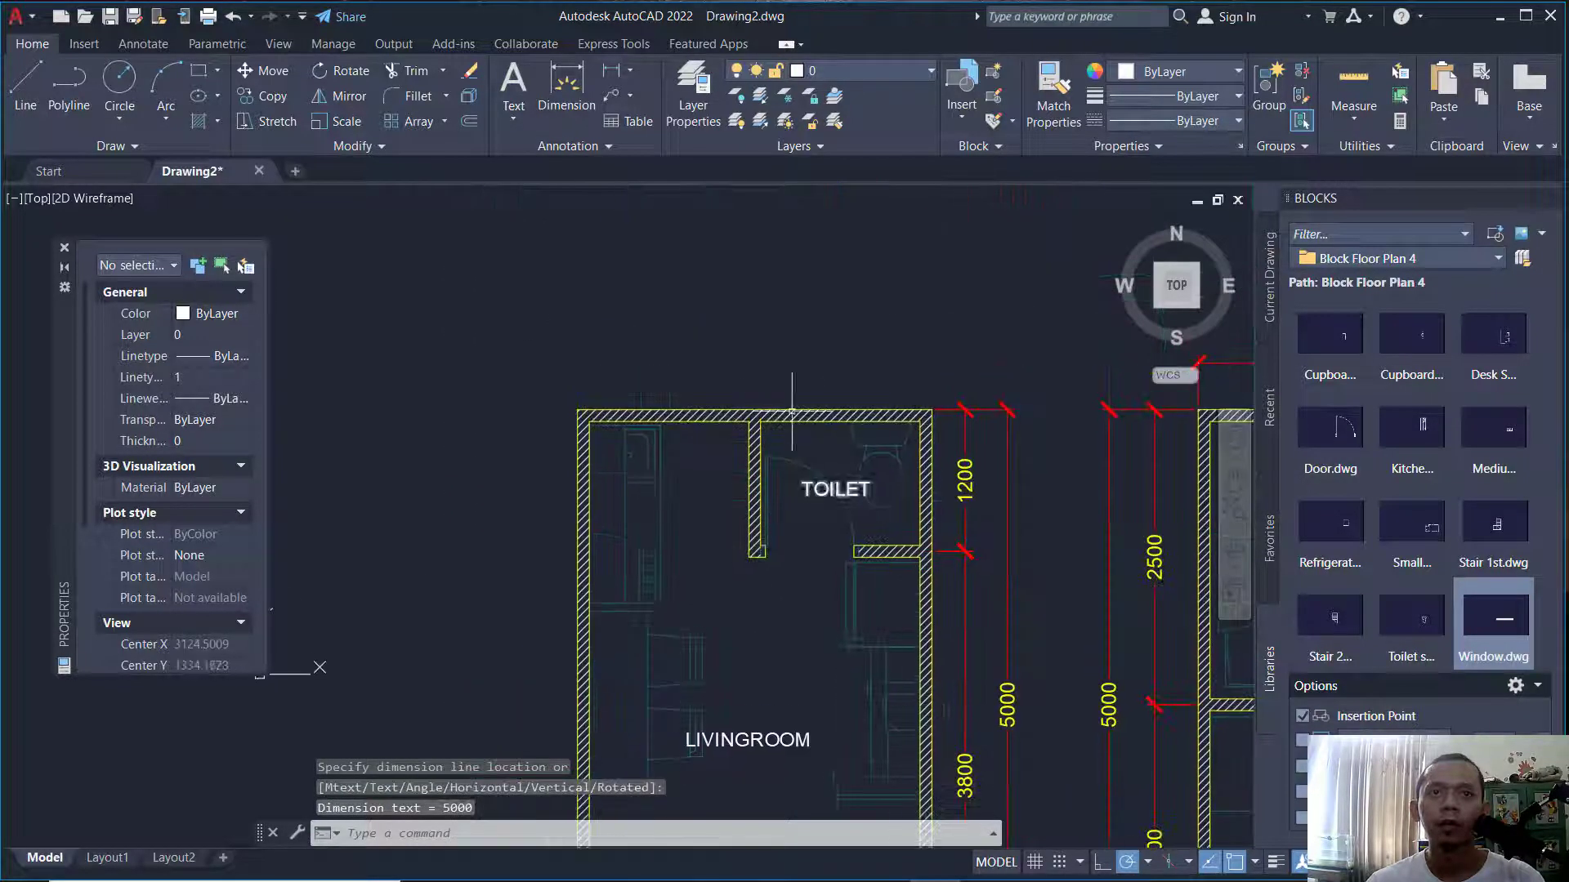
scroll(781, 385, up, 2)
key(Return)
click(1018, 426)
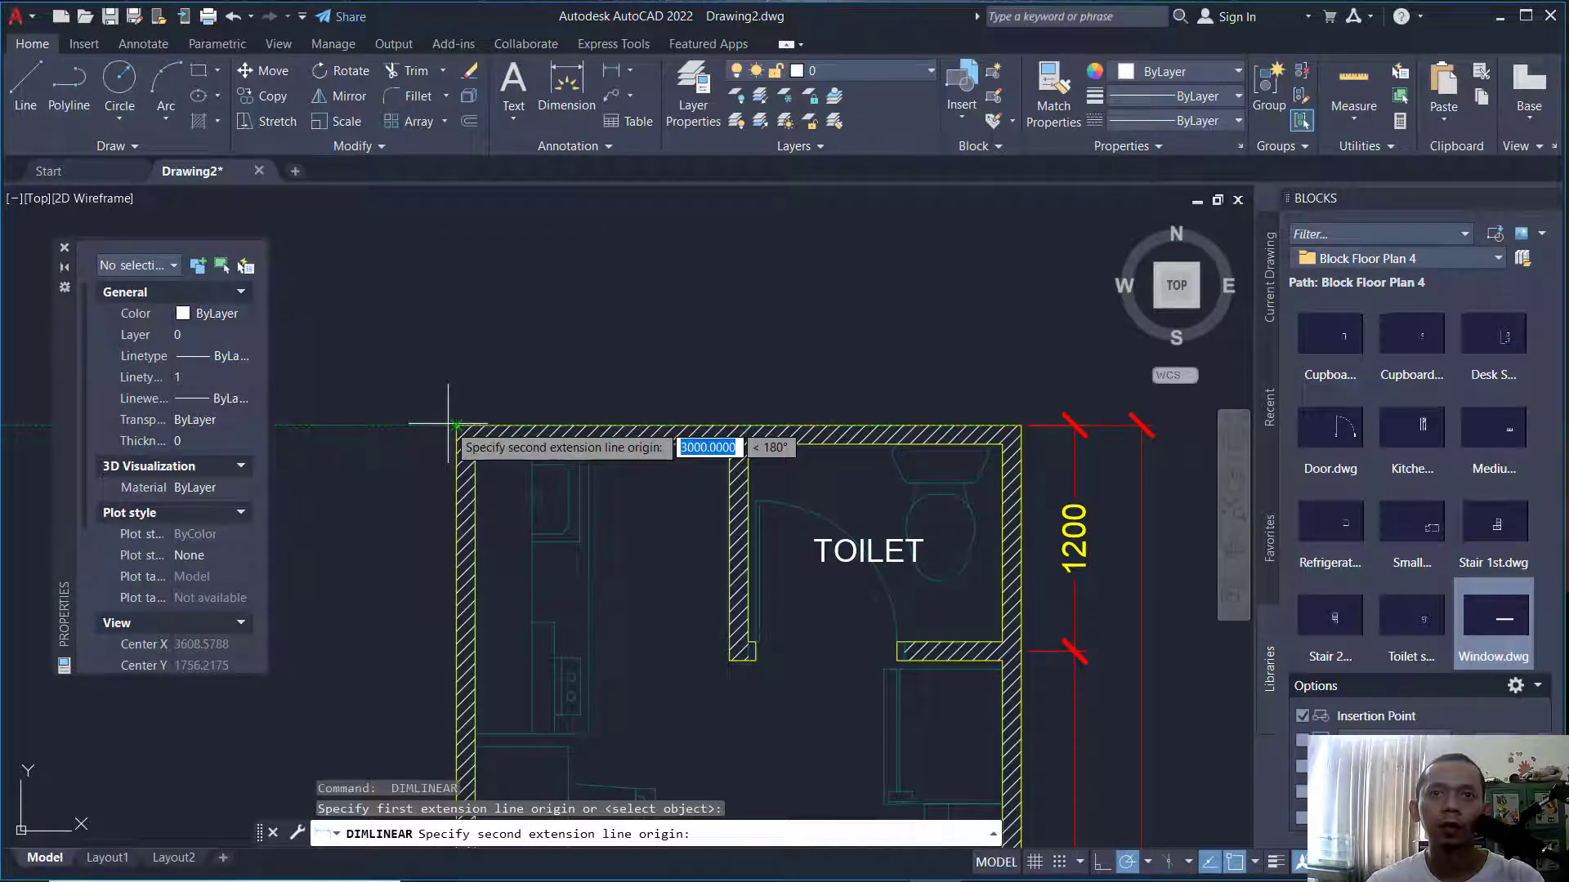
scroll(746, 365, up, 3)
shift+right_click(736, 342)
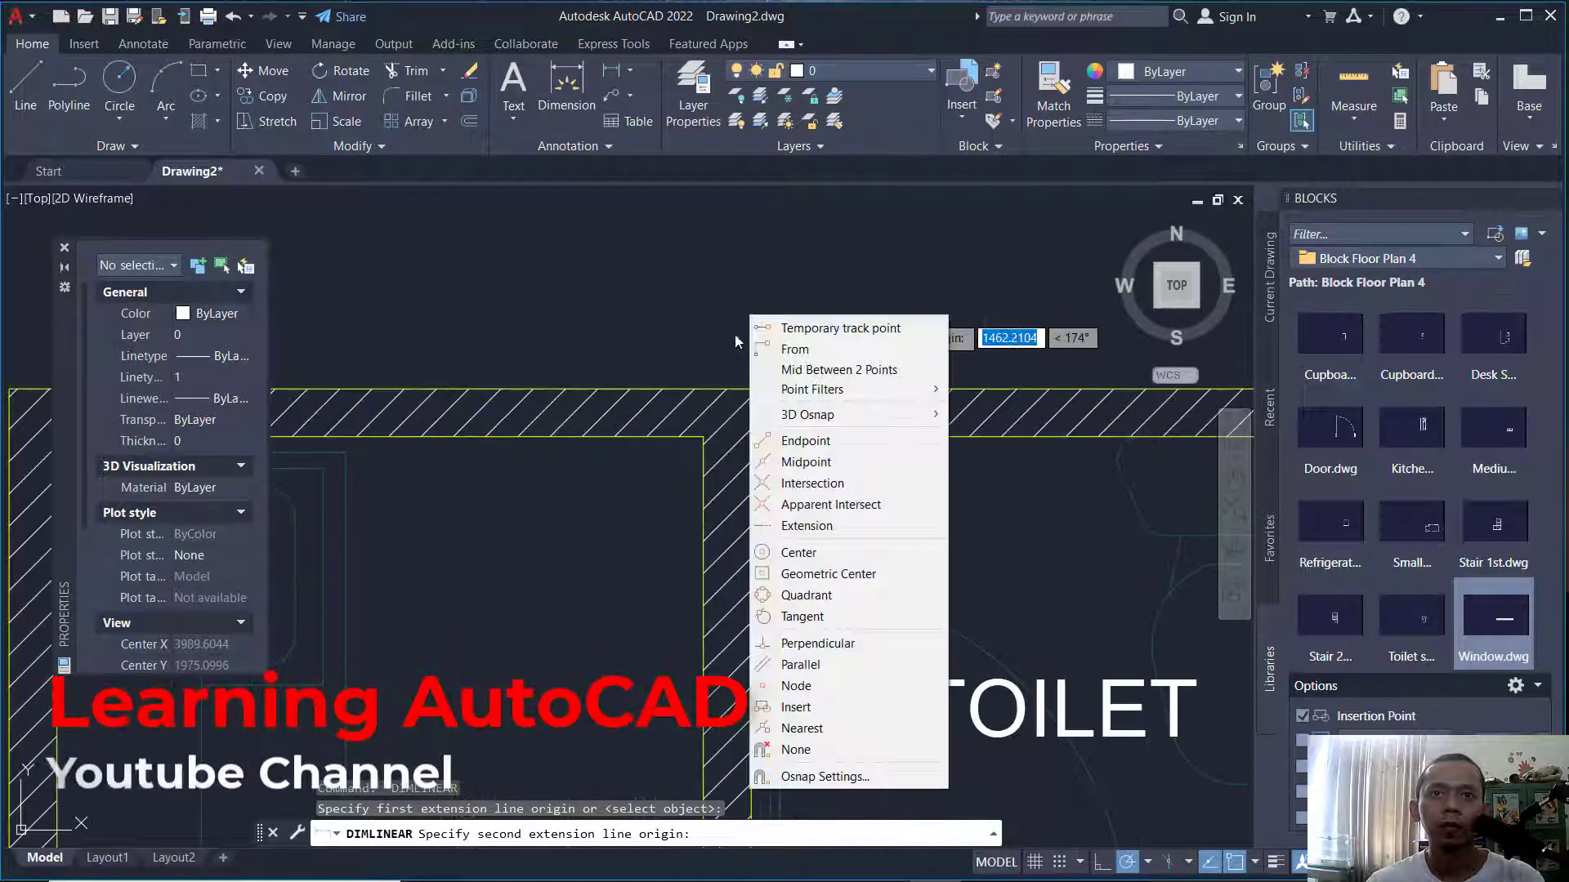
click(823, 372)
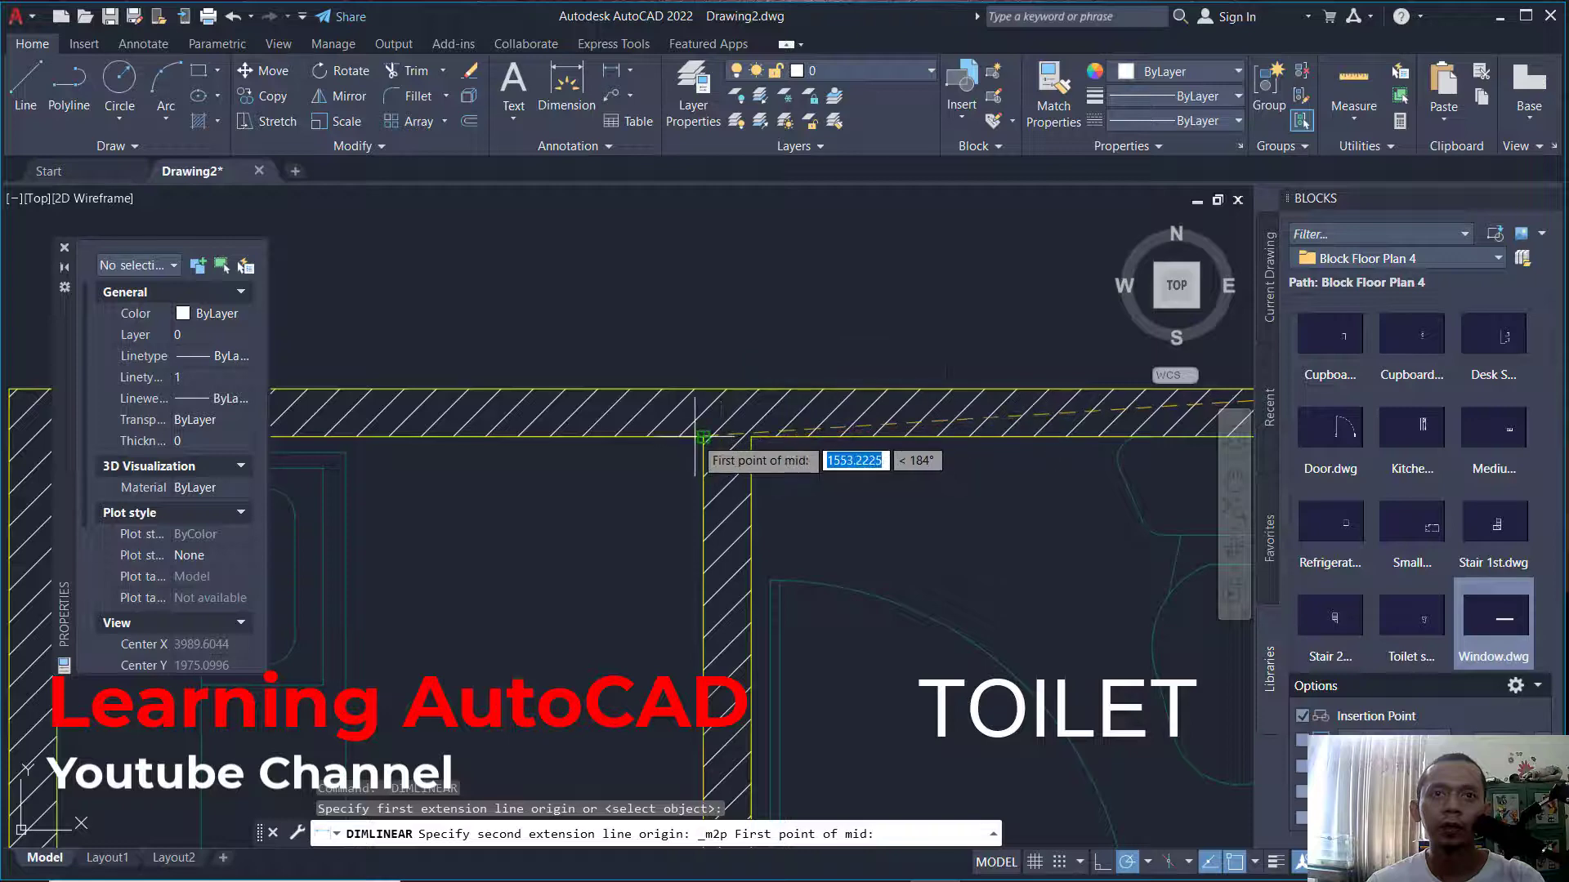
click(696, 437)
click(751, 437)
scroll(833, 350, down, 3)
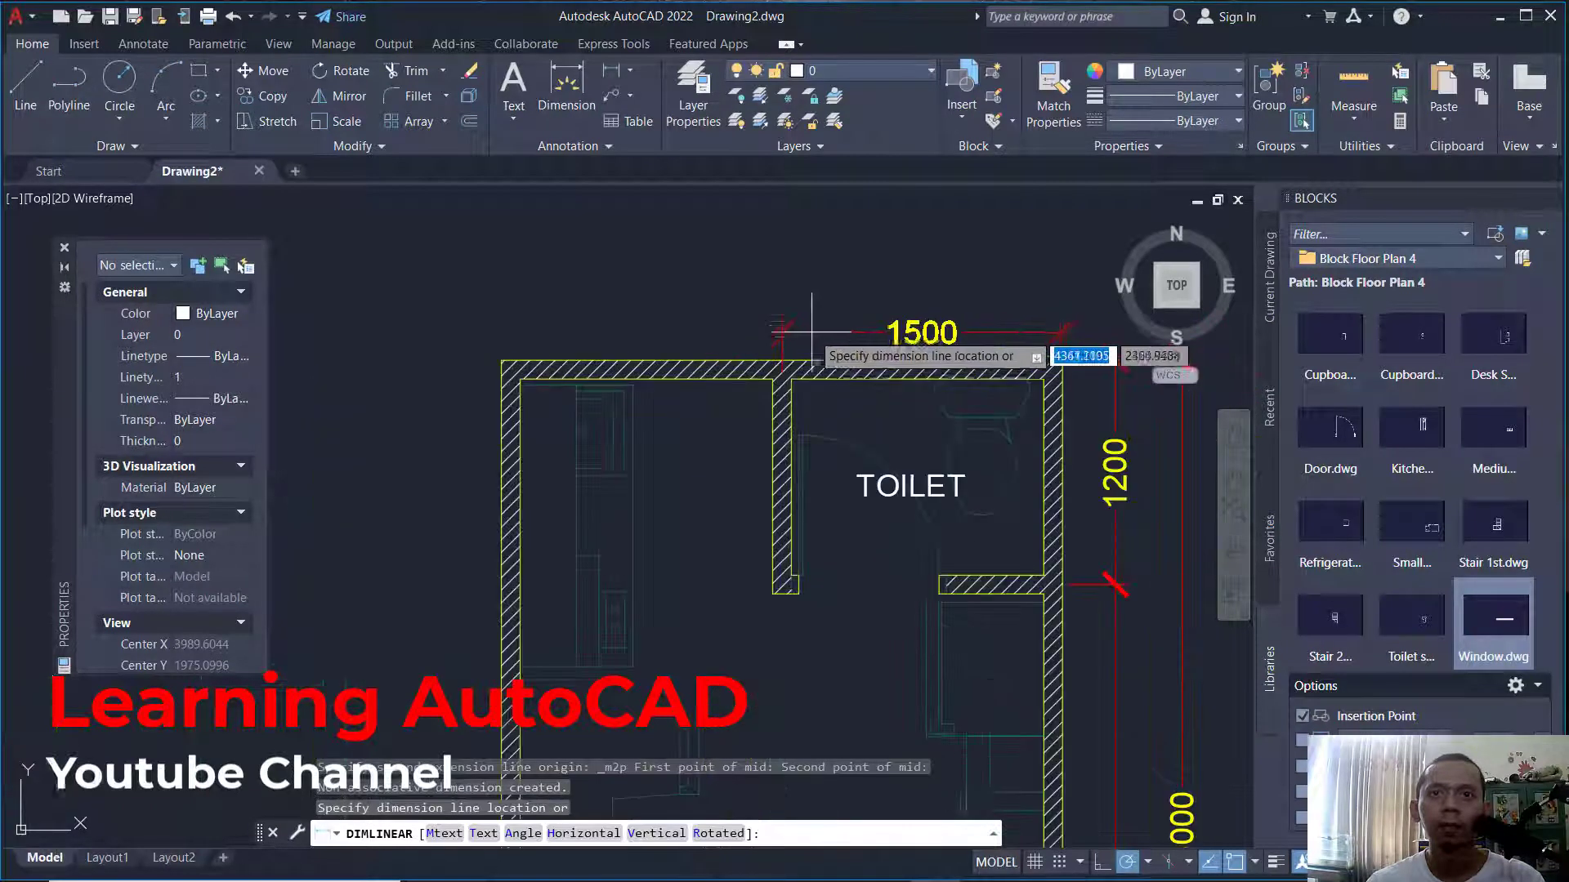
click(807, 310)
Dimension the kitchen side above the top wall, from the partition centerline to the upper left outer corner, in line with the toilet dimension.
key(Return)
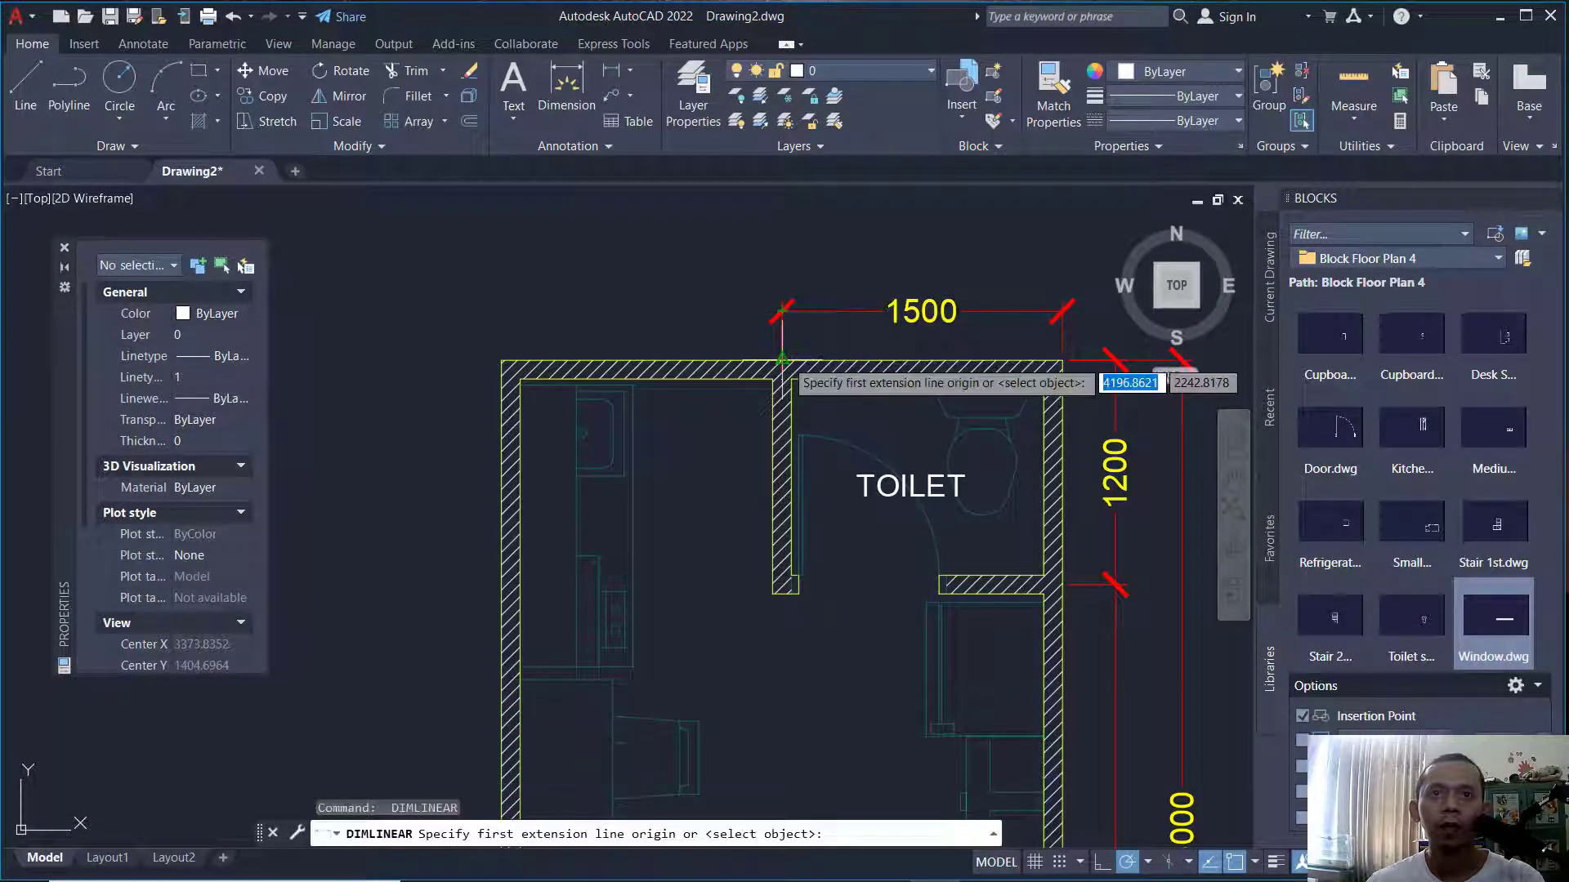
click(783, 360)
click(493, 357)
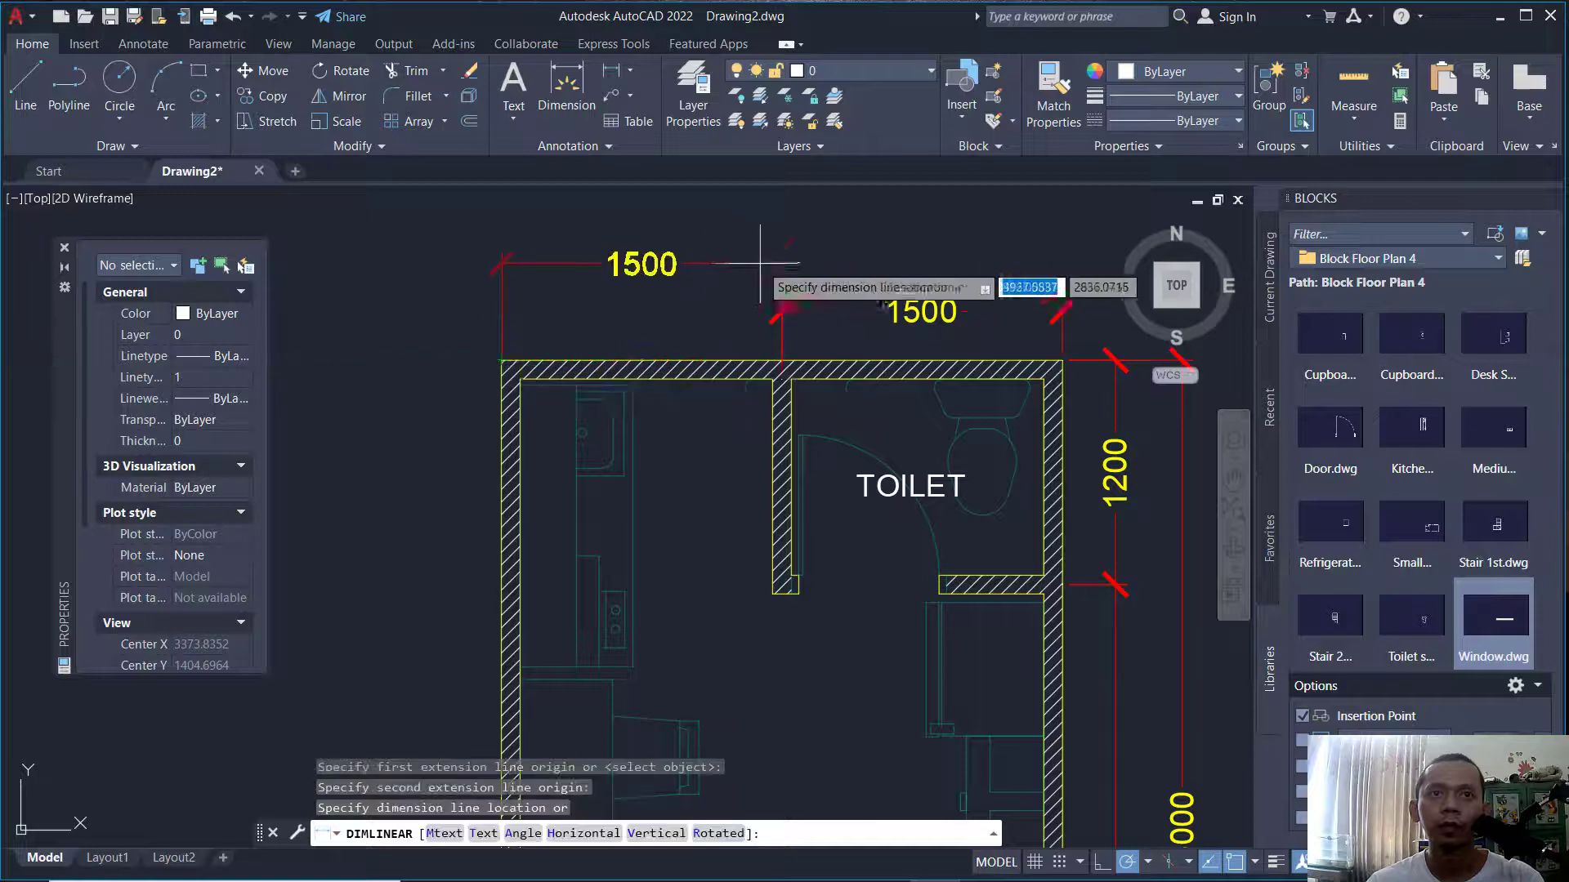
click(780, 312)
Add an overall horizontal dimension above the 1st floor plan, outside the two partial dimensions.
key(Return)
click(500, 360)
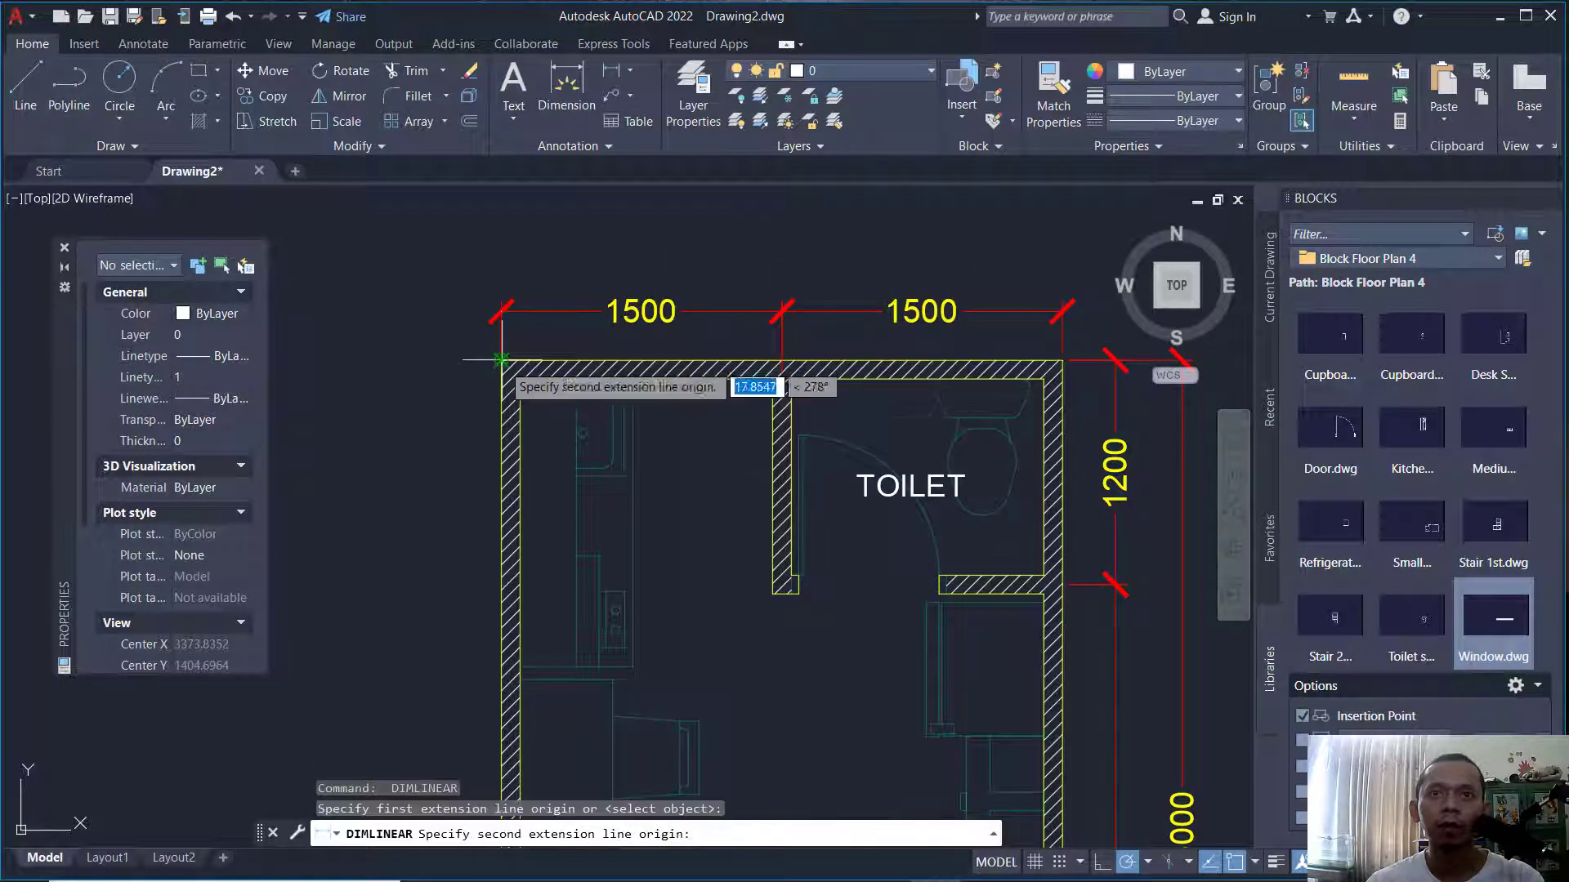
click(1062, 360)
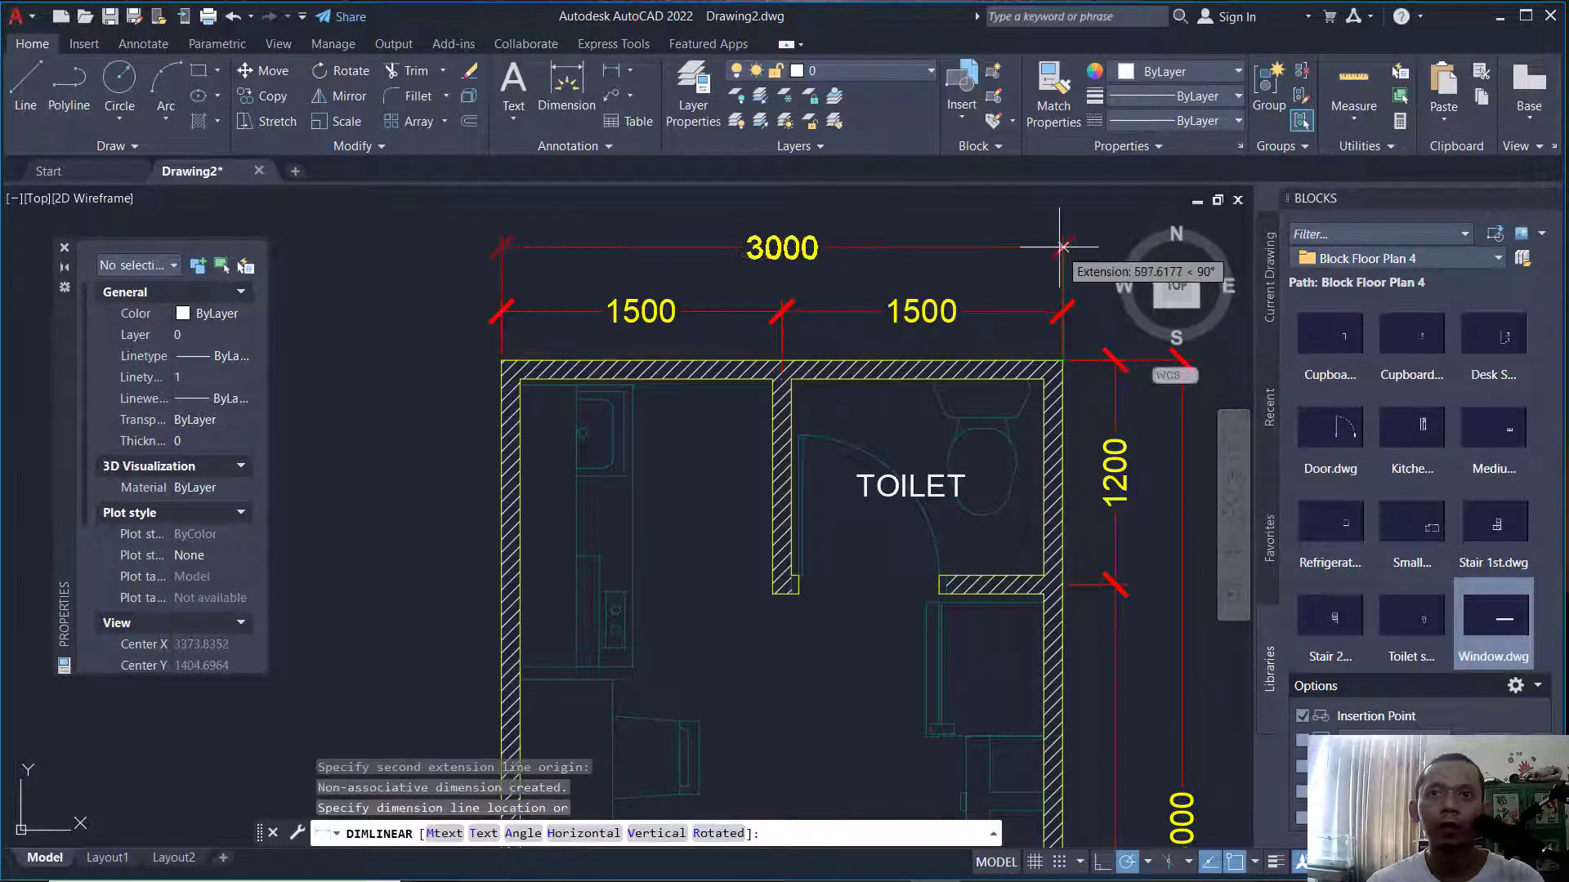
click(1060, 247)
Stretch the partition-side extension line origin of the horizontal toilet dimension to the outer face of the top wall.
key(Return)
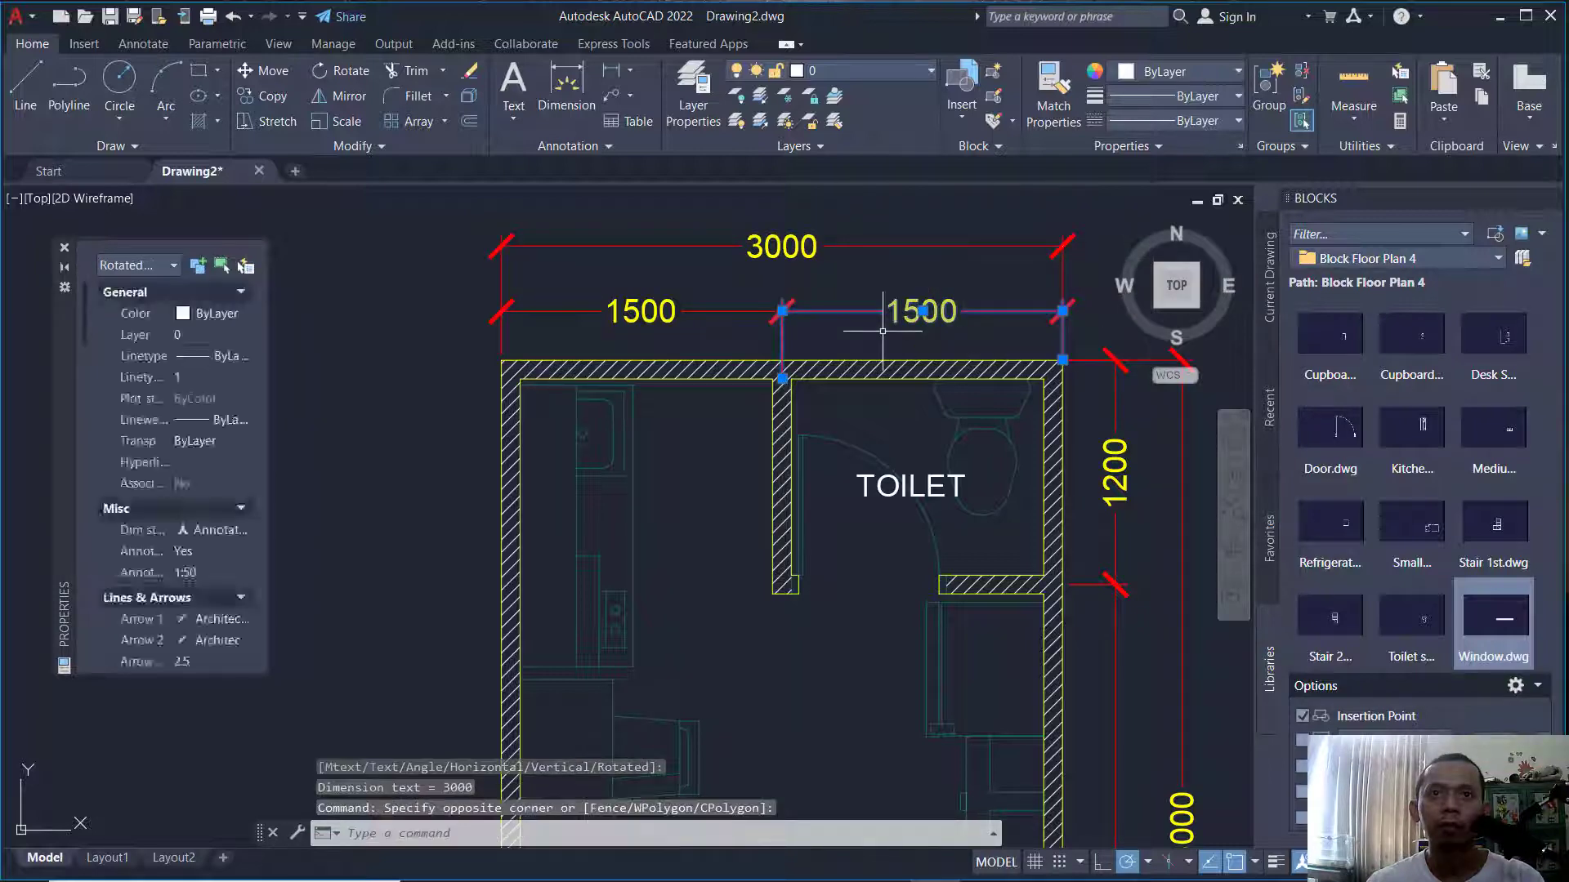
key(Escape)
click(783, 364)
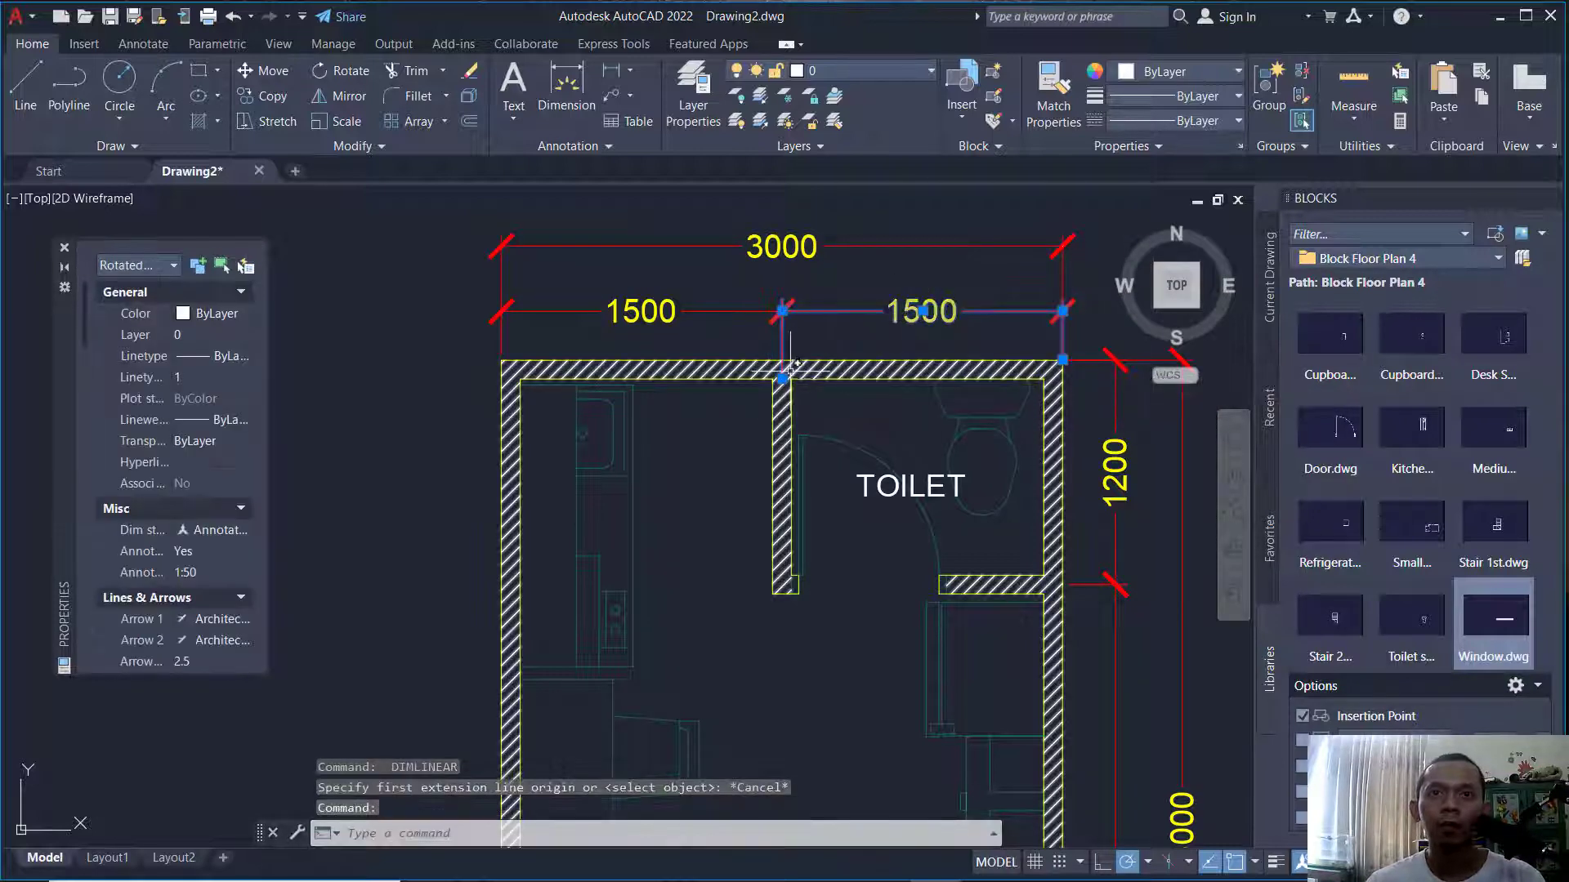
click(782, 378)
click(782, 360)
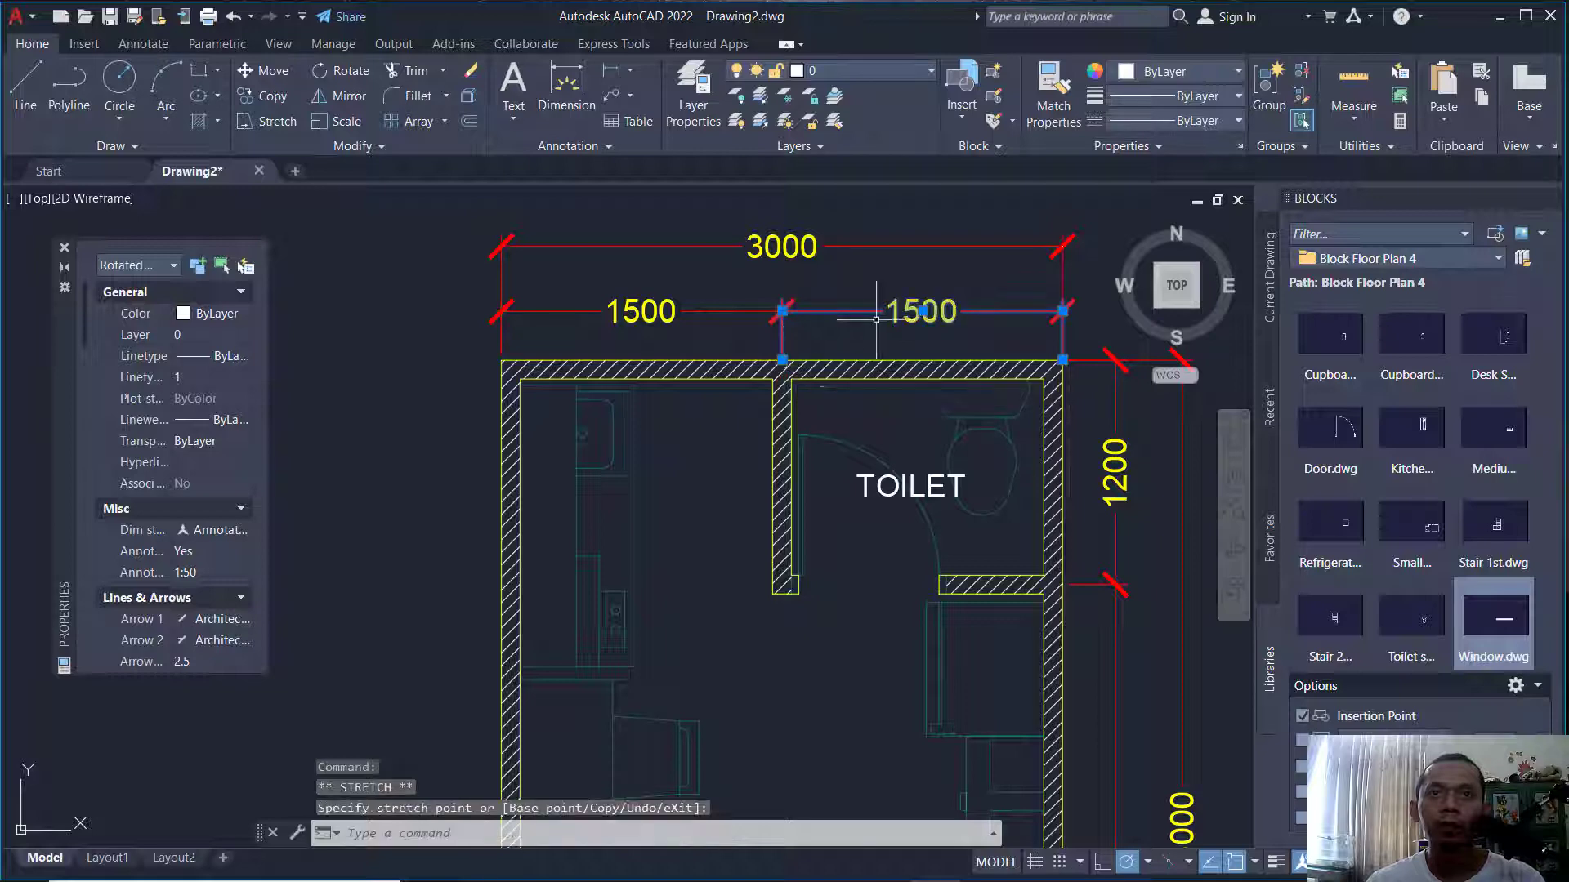
key(Escape)
Add an overall vertical dimension beside the 1st floor plan's left wall, from the lower to the upper outer corner.
scroll(866, 387, down, 5)
middle_drag(802, 484, 765, 483)
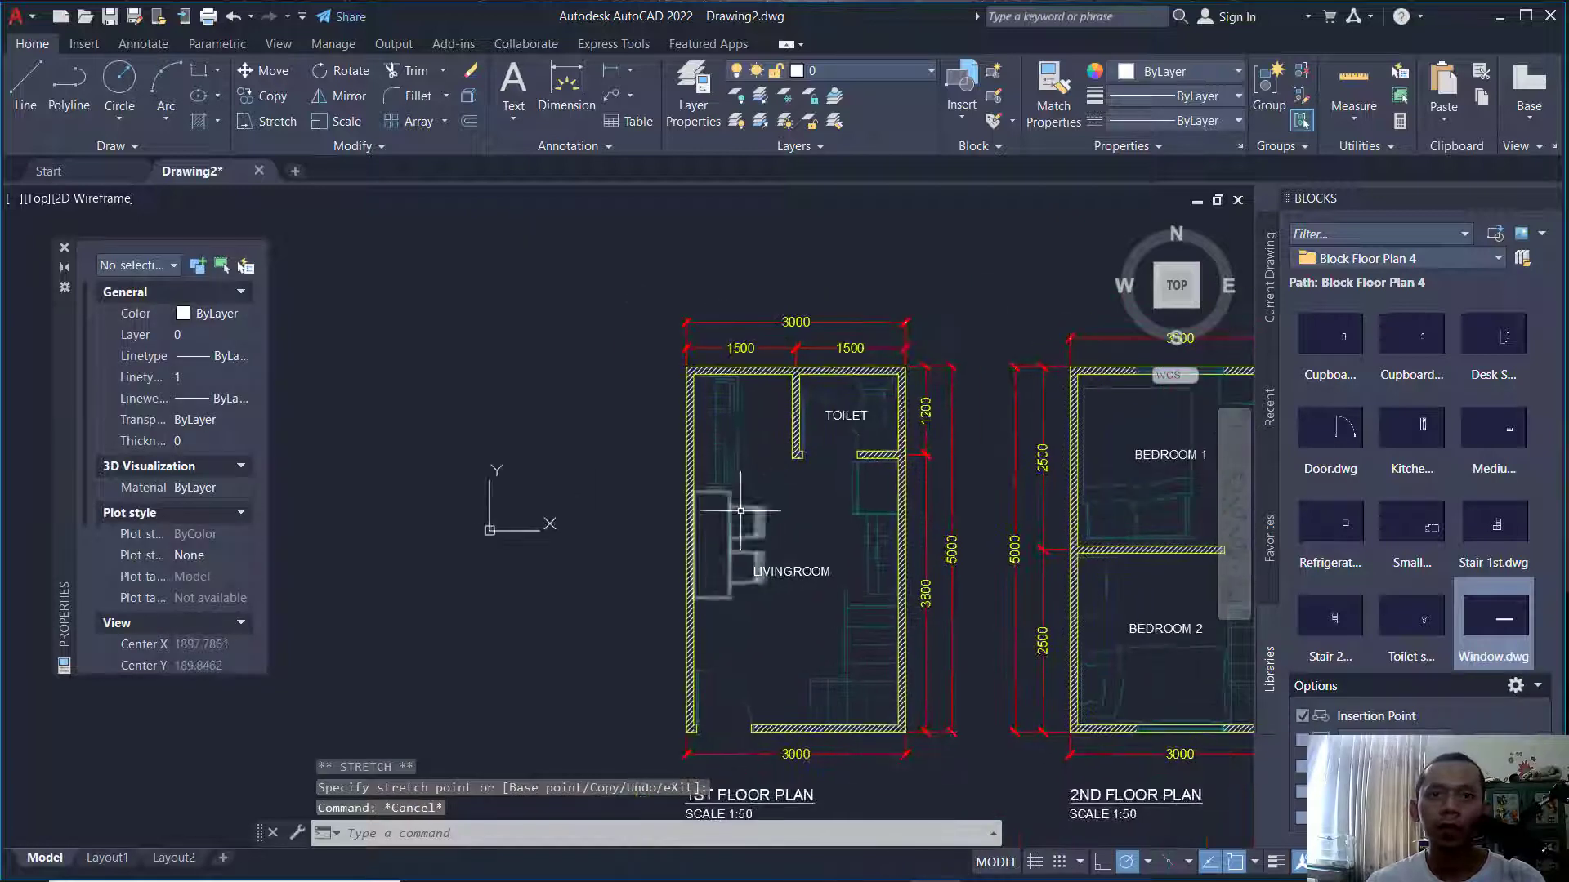
key(Return)
scroll(719, 736, up, 4)
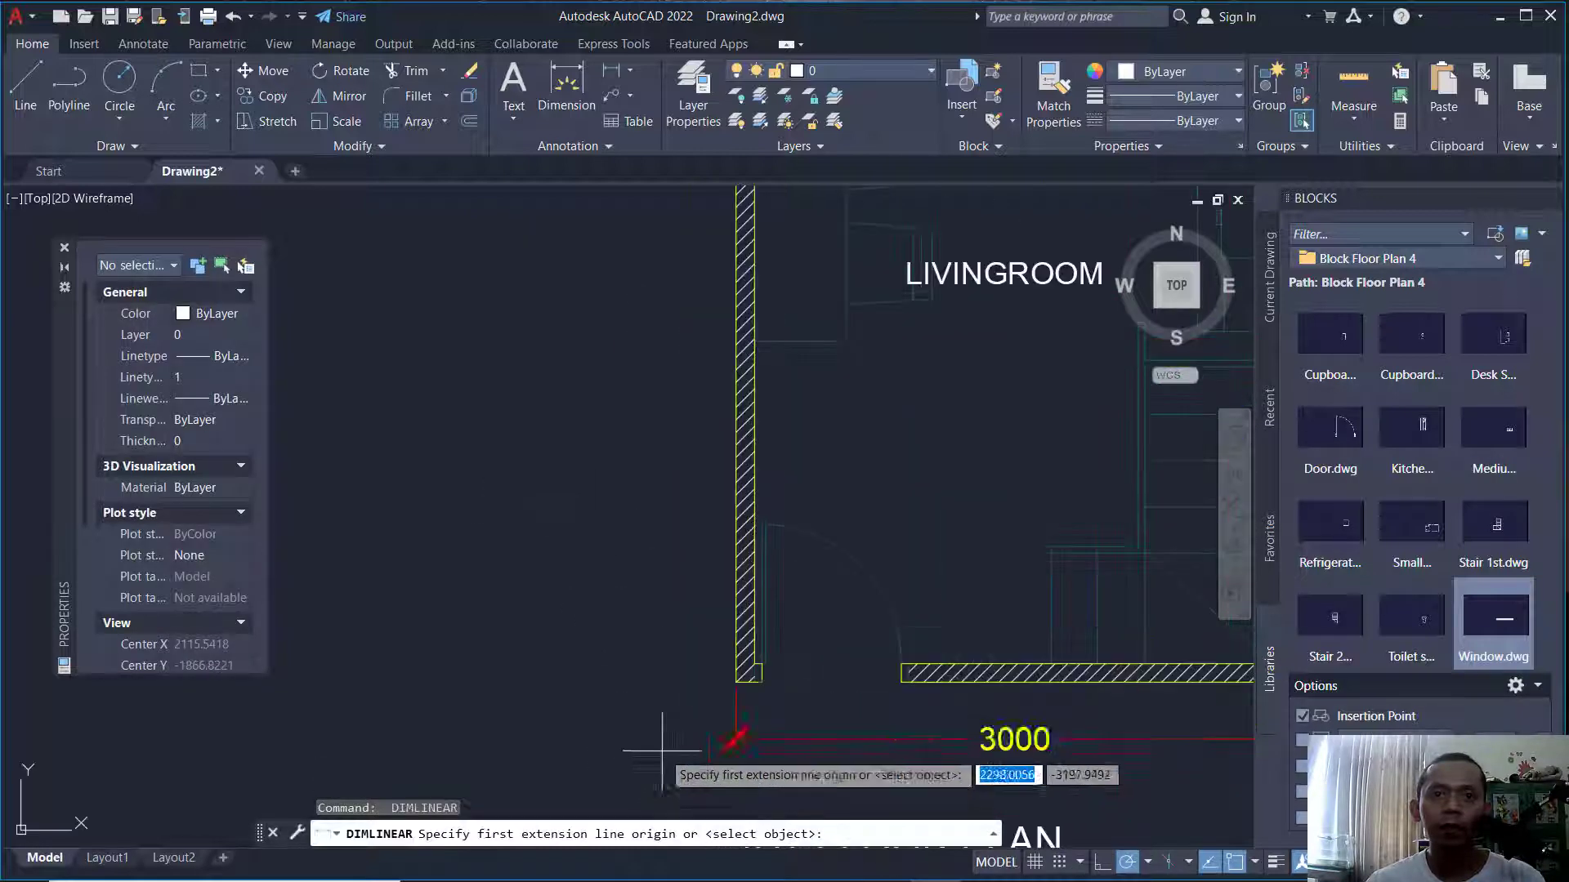
click(733, 678)
scroll(686, 543, down, 4)
scroll(674, 451, up, 4)
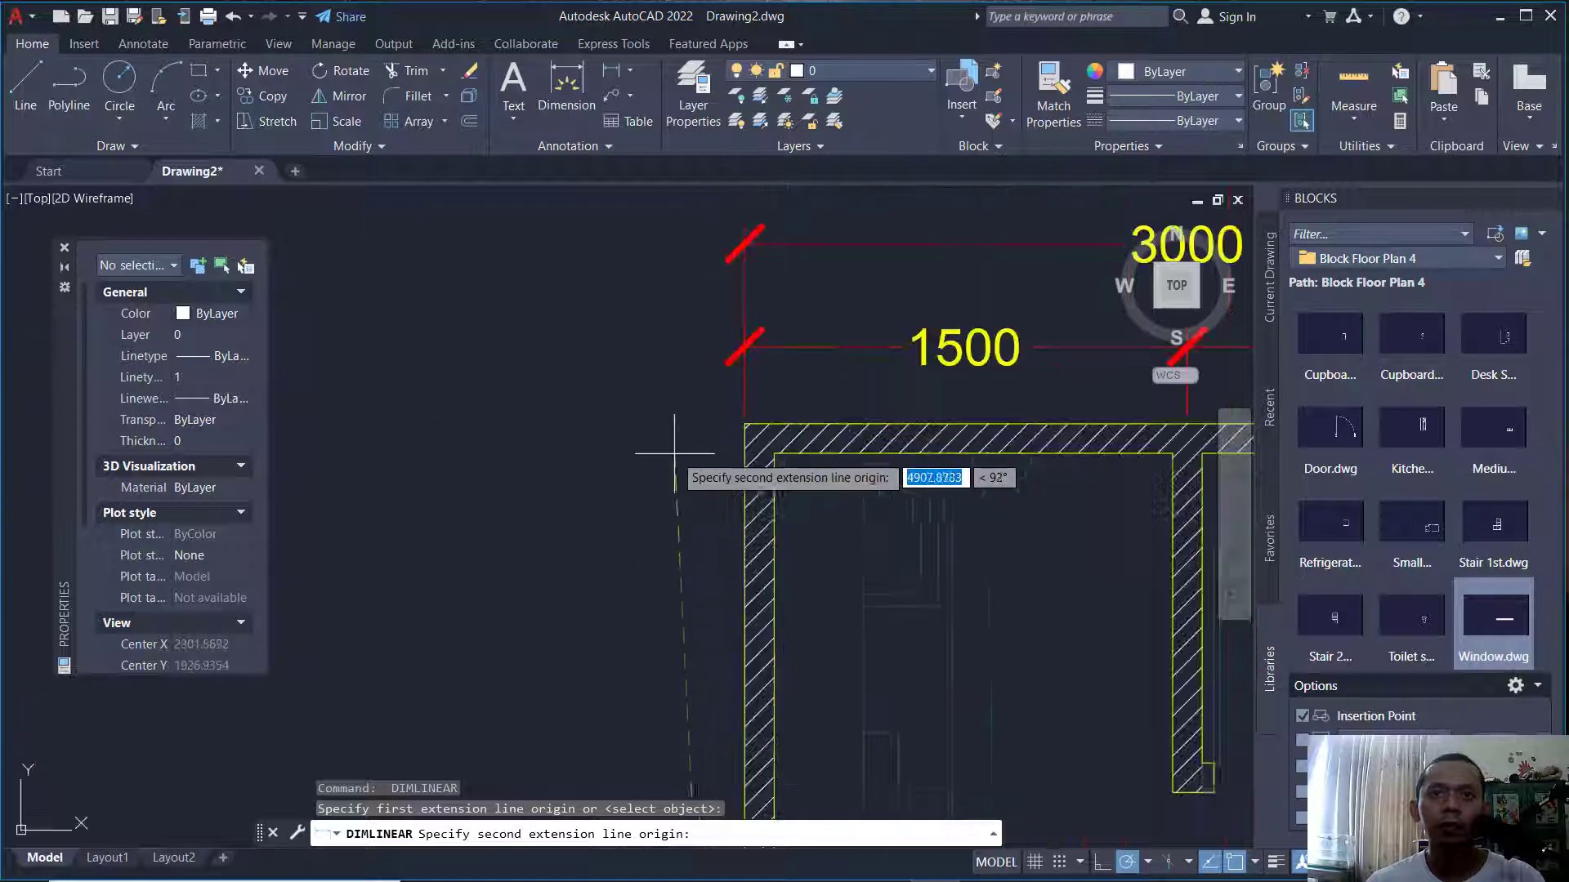
click(743, 421)
scroll(681, 509, down, 4)
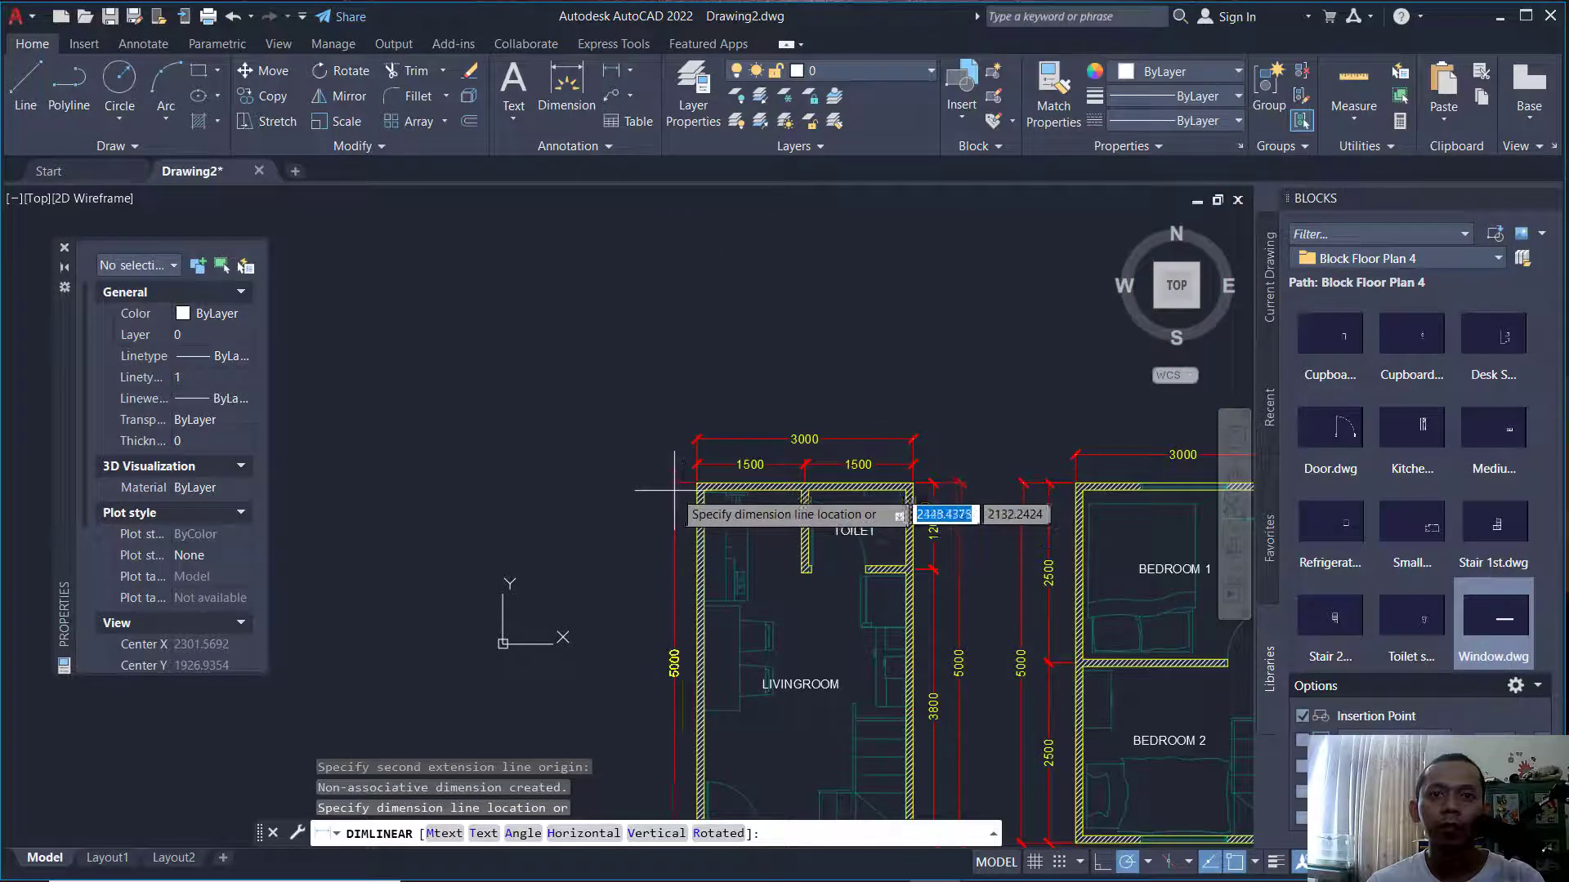
click(666, 490)
mouse_move(903, 658)
middle_down()
mouse_move(840, 543)
mouse_move(661, 461)
middle_up()
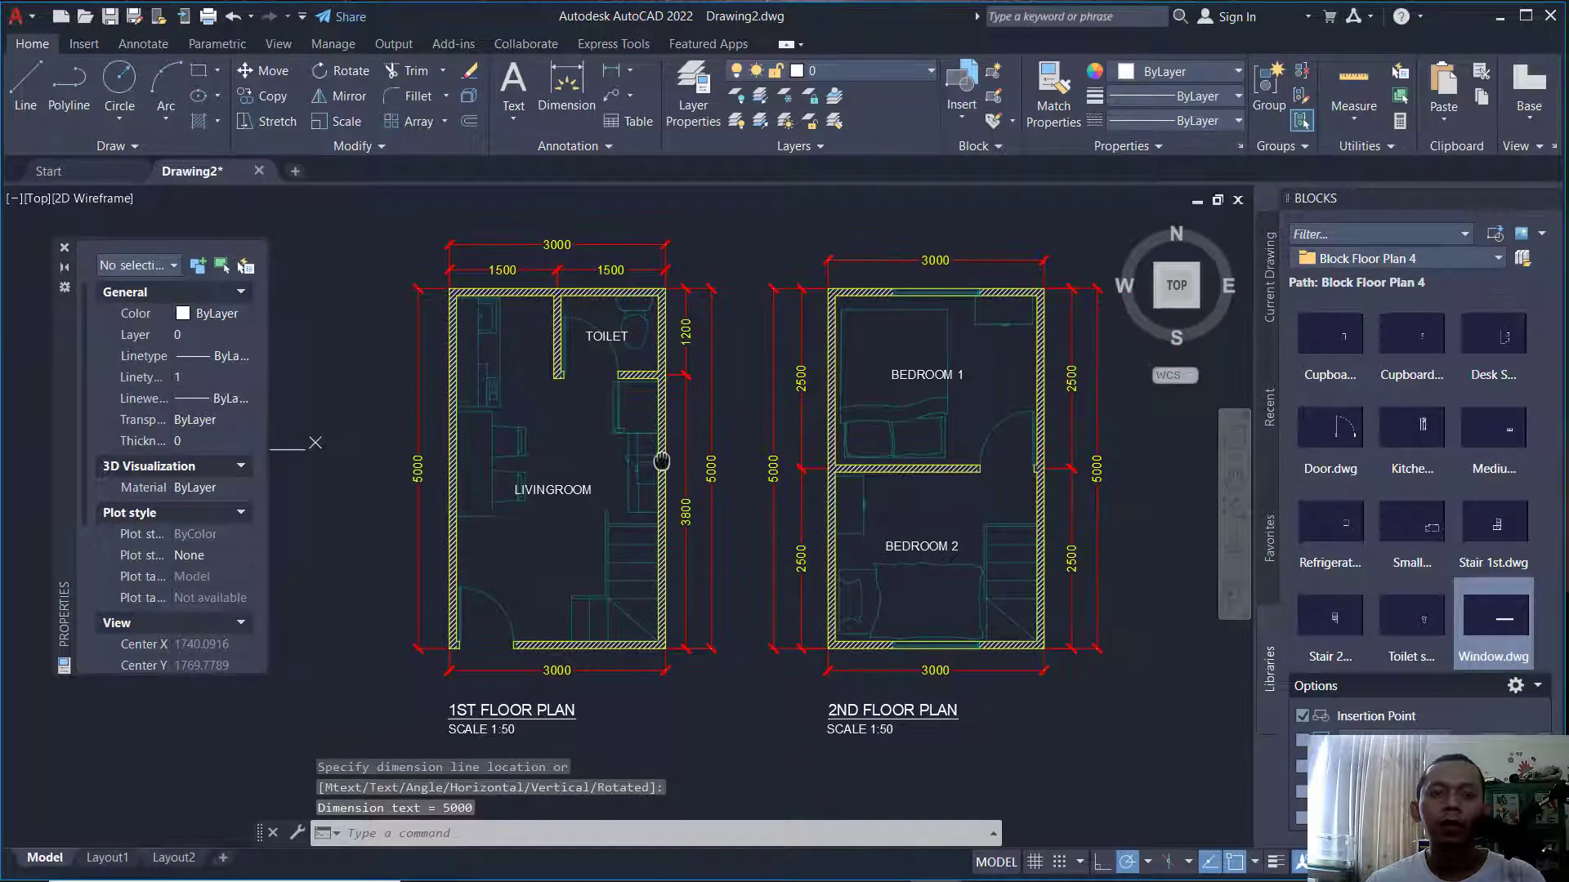